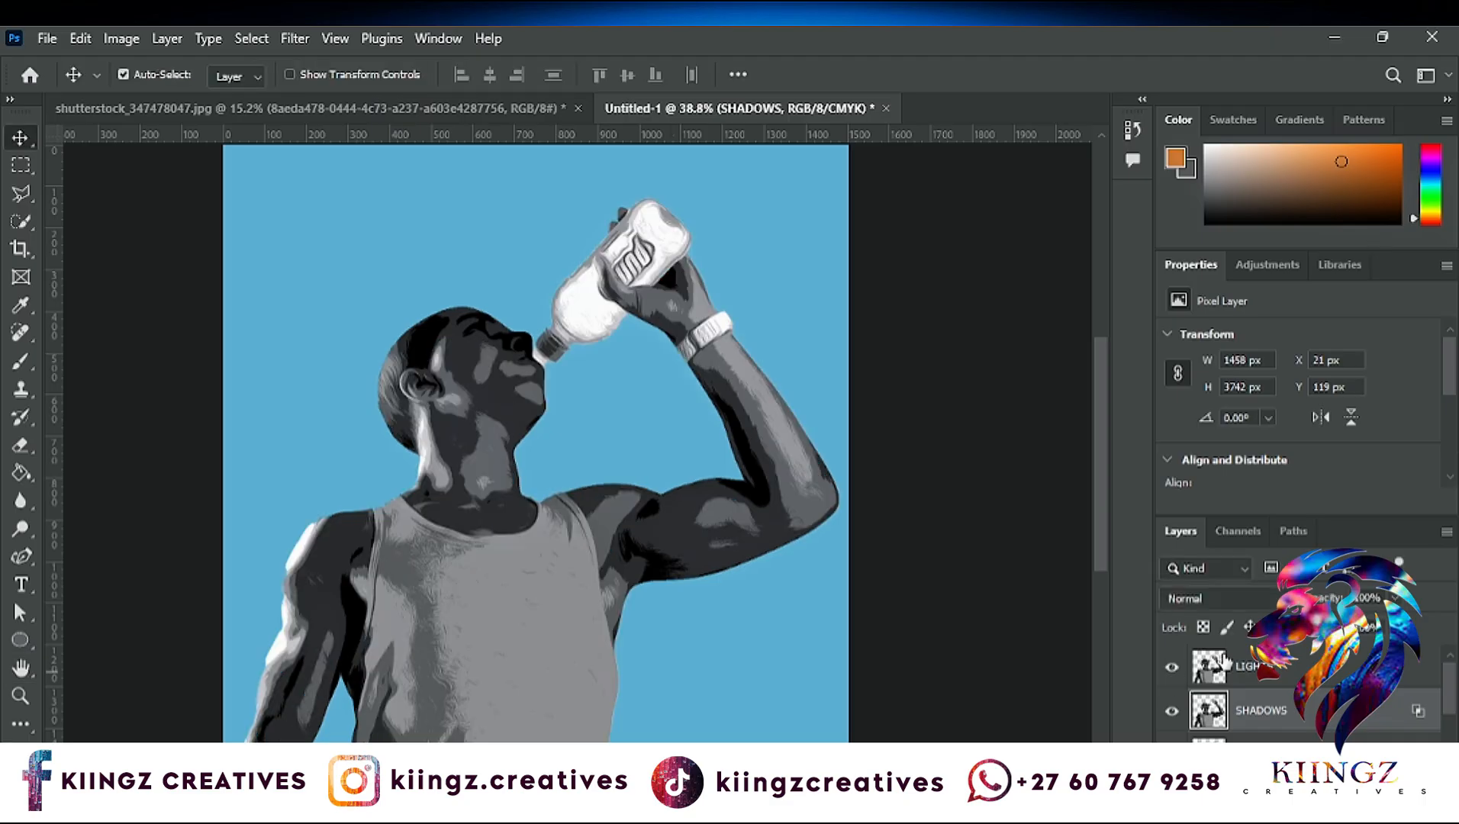
# - Adjust the blending range of the LIGHTS layer so its darker midtones are hidden and the blue background shows through
pyautogui.click(1259, 667)
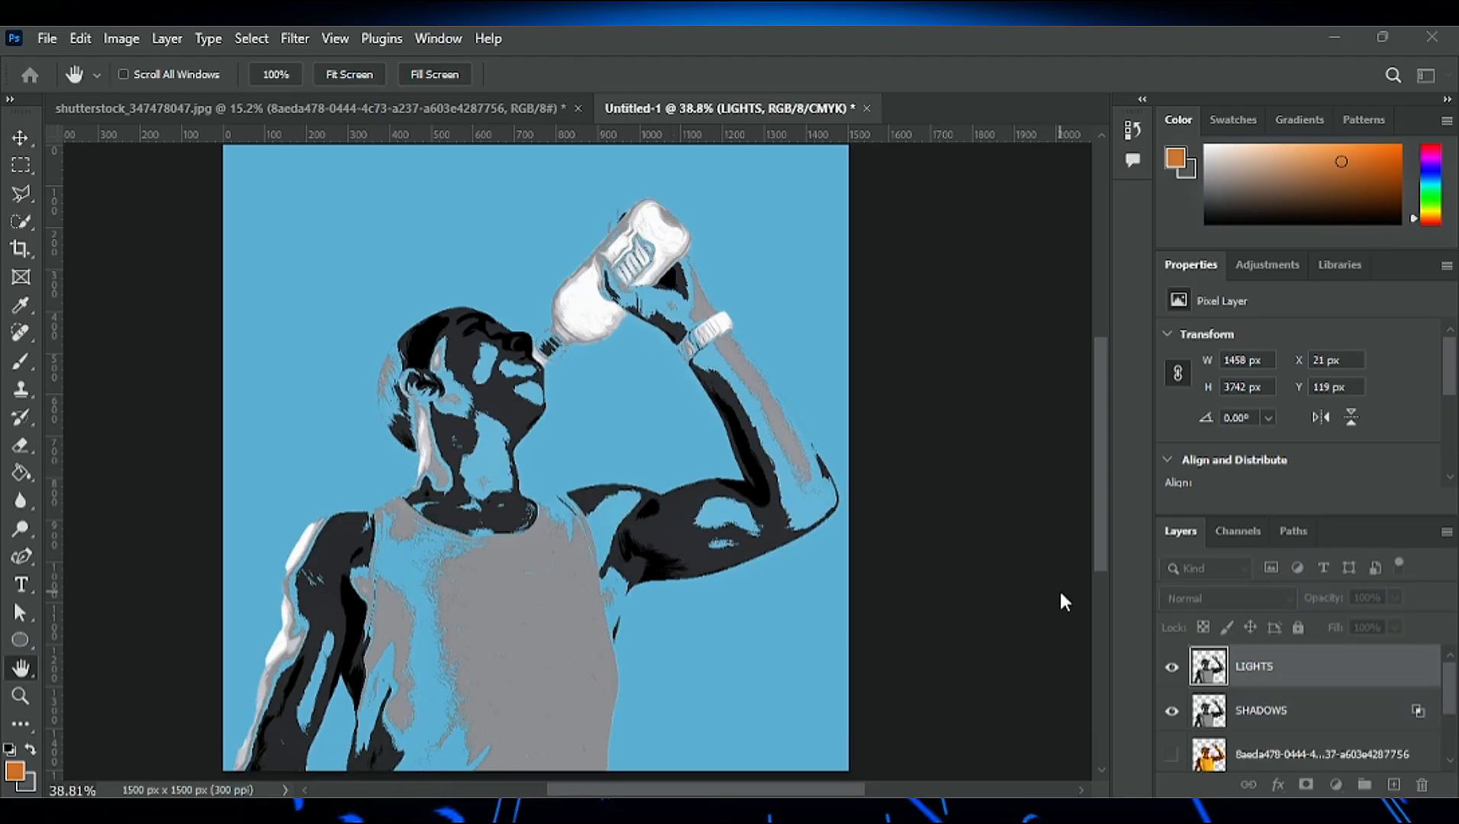
pyautogui.press('v')
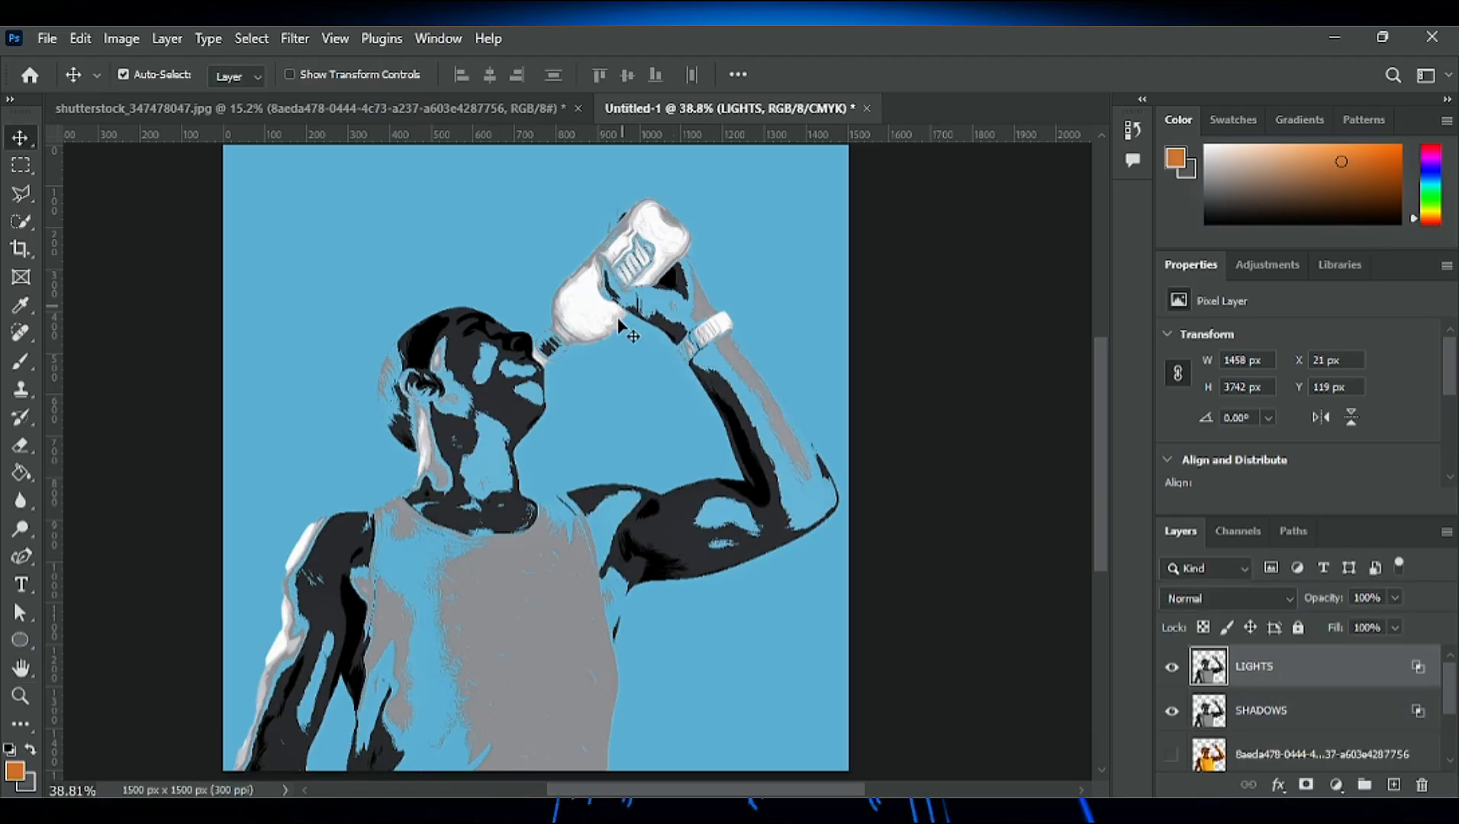
pyautogui.scroll(1, 648, 466)
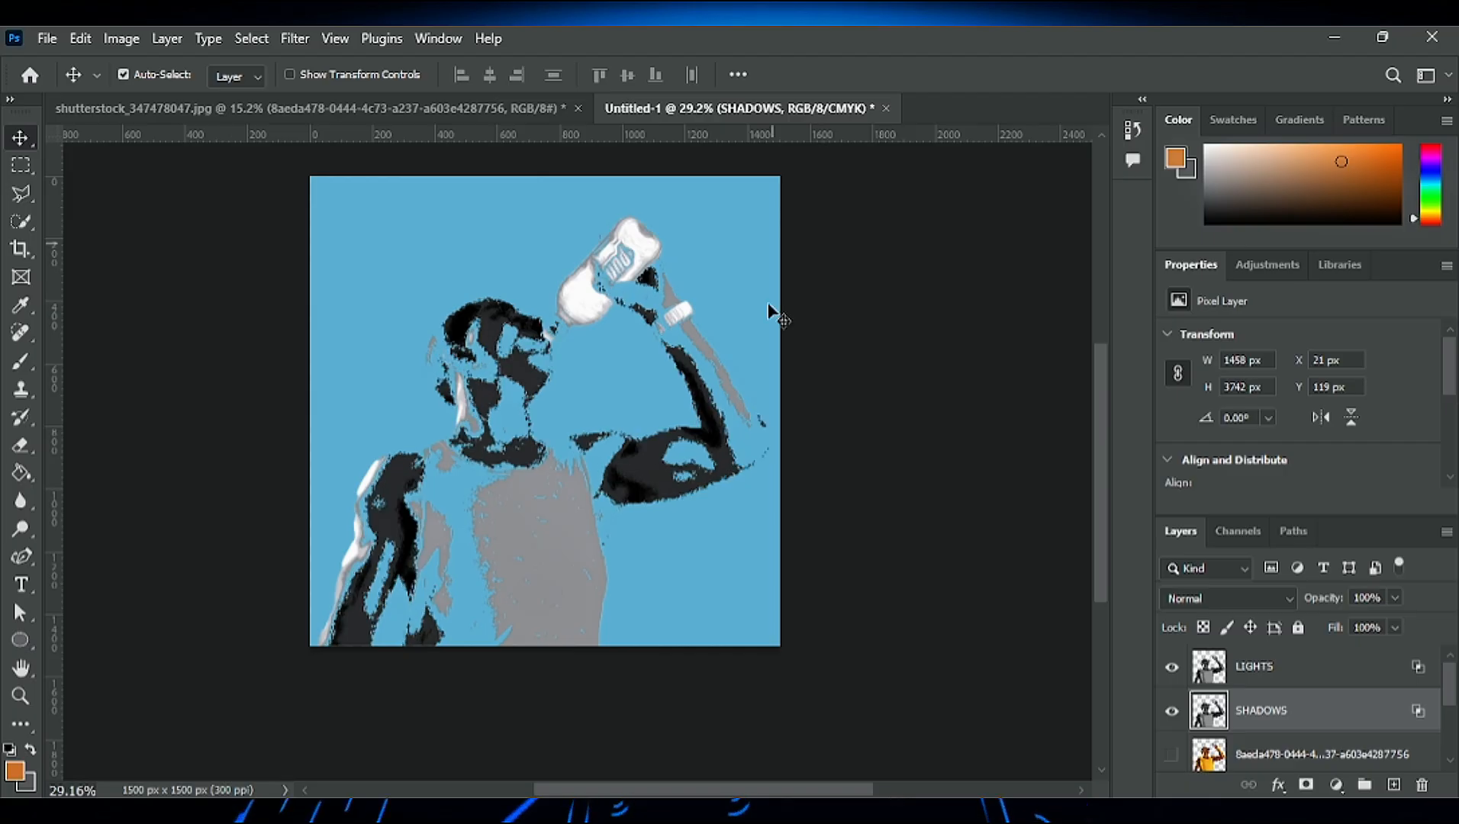
# - Convert the SHADOWS layer to a smart object and colorize it dark blue with Hue/Saturation
pyautogui.scroll(6, 637, 397)
pyautogui.scroll(-1, 611, 534)
pyautogui.scroll(-1, 600, 630)
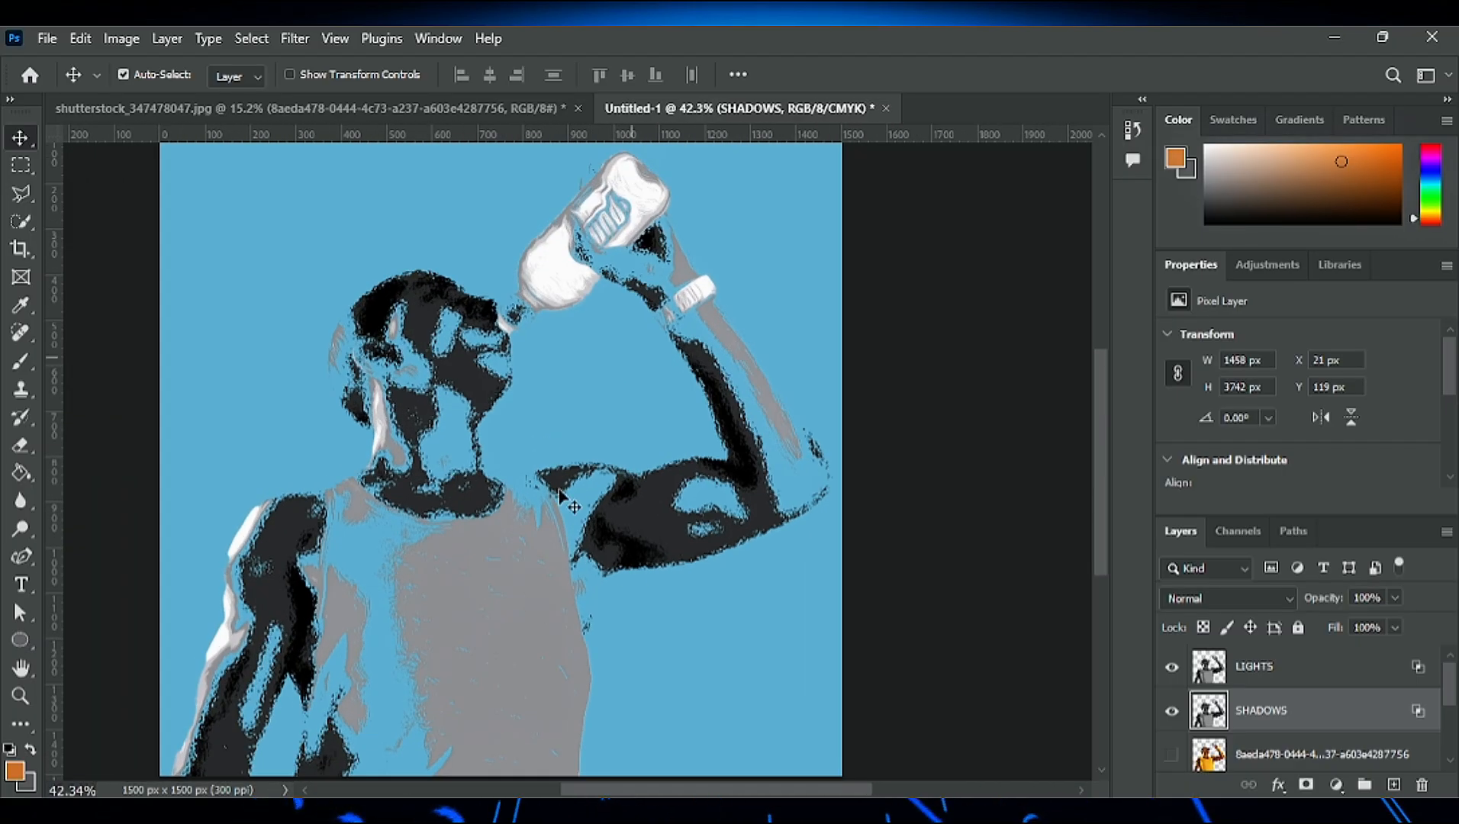
pyautogui.scroll(-2, 610, 489)
pyautogui.scroll(3, 616, 484)
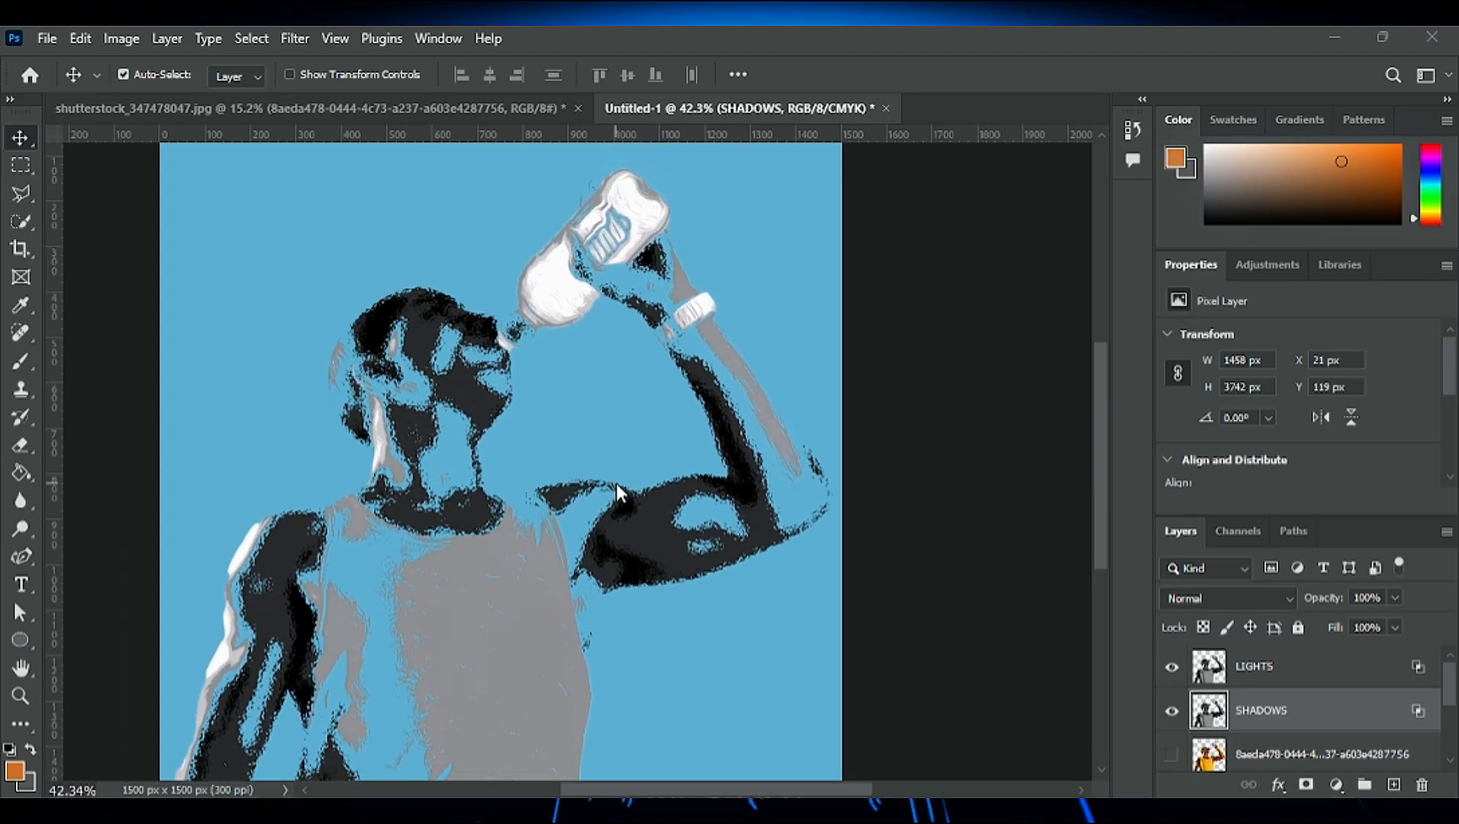
pyautogui.scroll(-1, 616, 483)
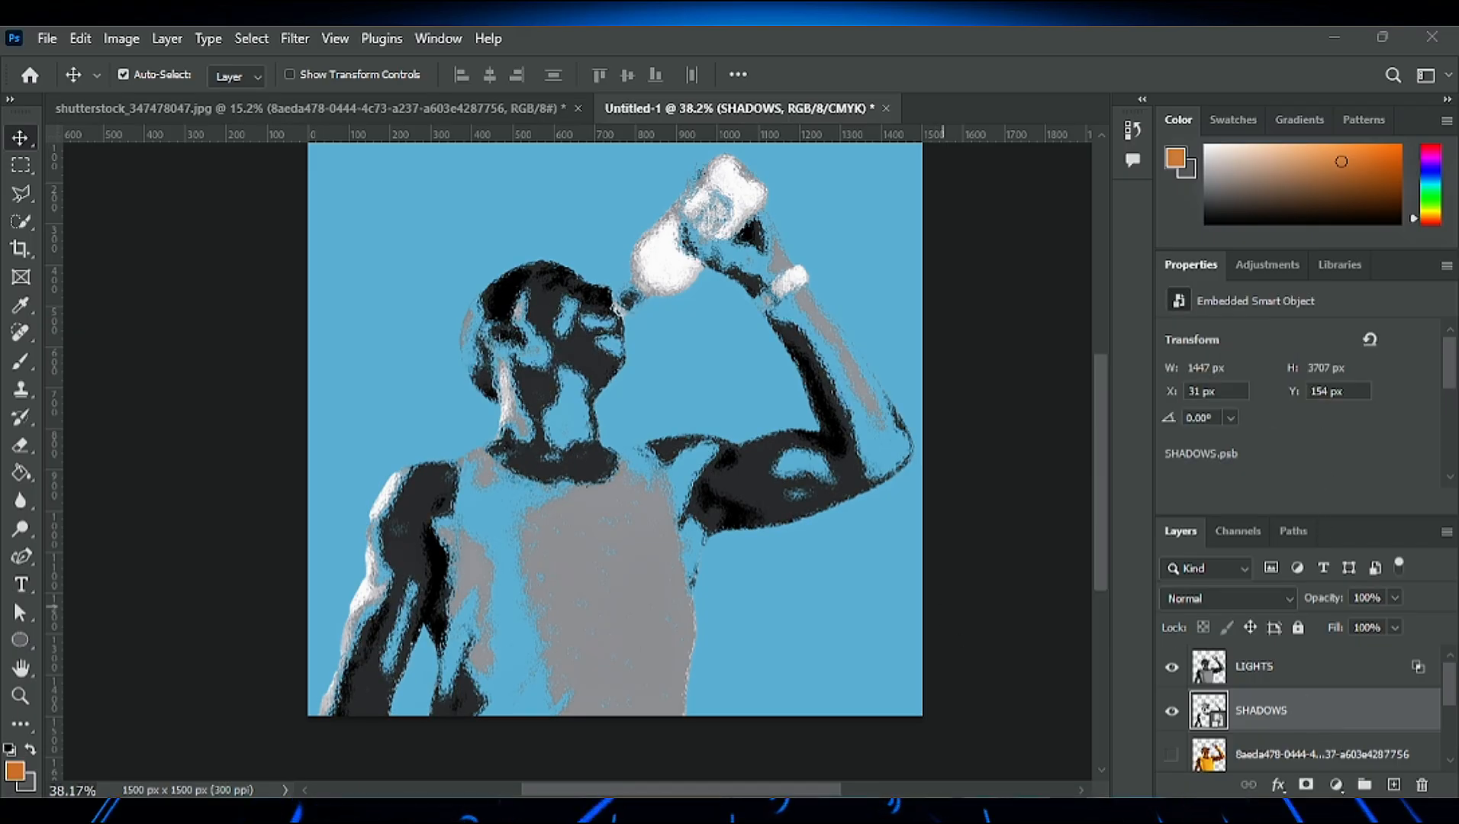
pyautogui.hotkey('ctrl', 'u')
pyautogui.moveTo(960, 296); pyautogui.dragTo(1043, 297)
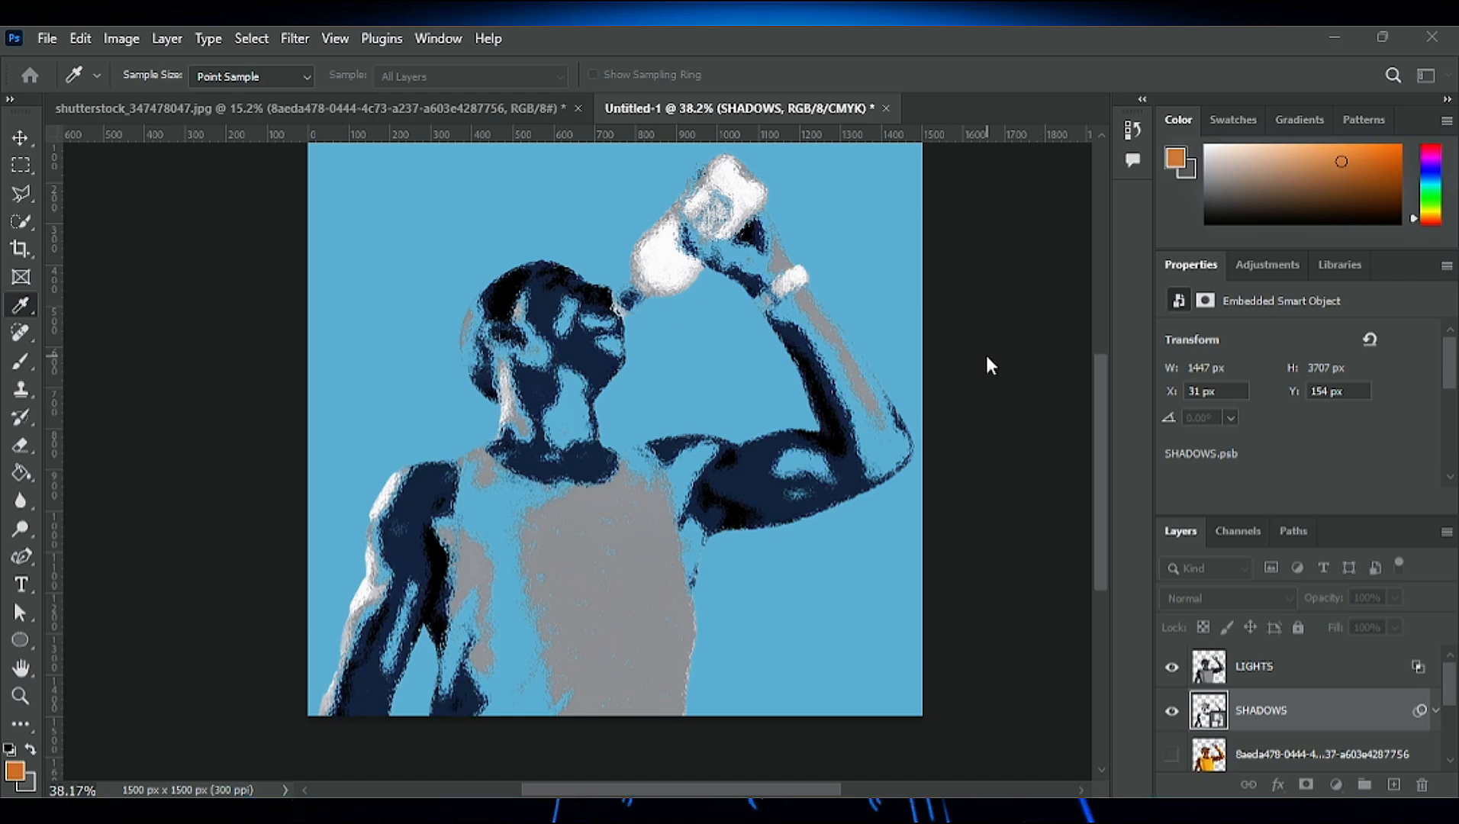
pyautogui.moveTo(987, 359); pyautogui.dragTo(1019, 406)
pyautogui.press('Return')
pyautogui.moveTo(693, 726); pyautogui.dragTo(611, 777)
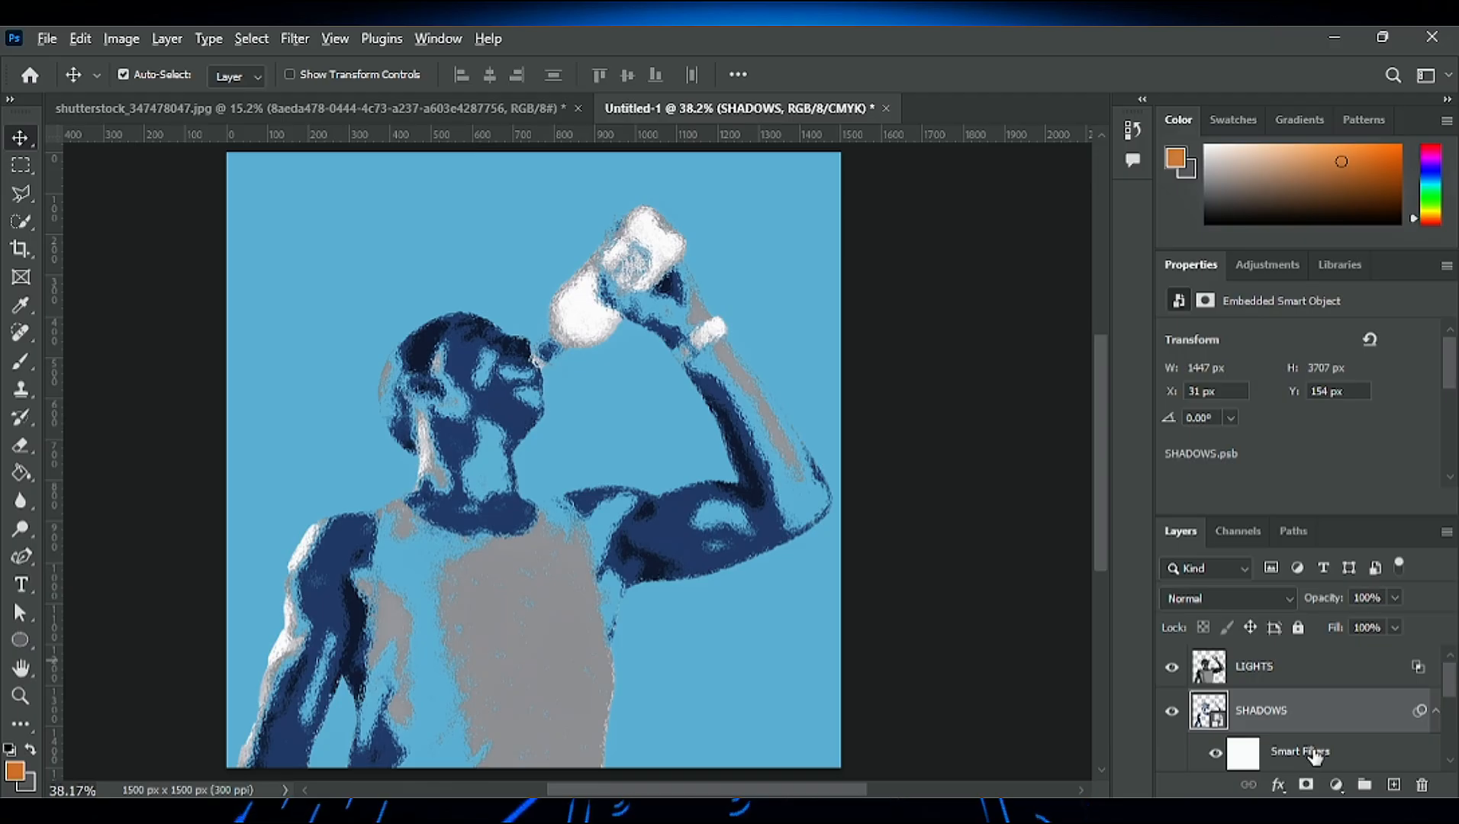
# - Convert the LIGHTS layer to a smart object and copy the Hue/Saturation smart filter from SHADOWS onto it
pyautogui.click(1299, 680)
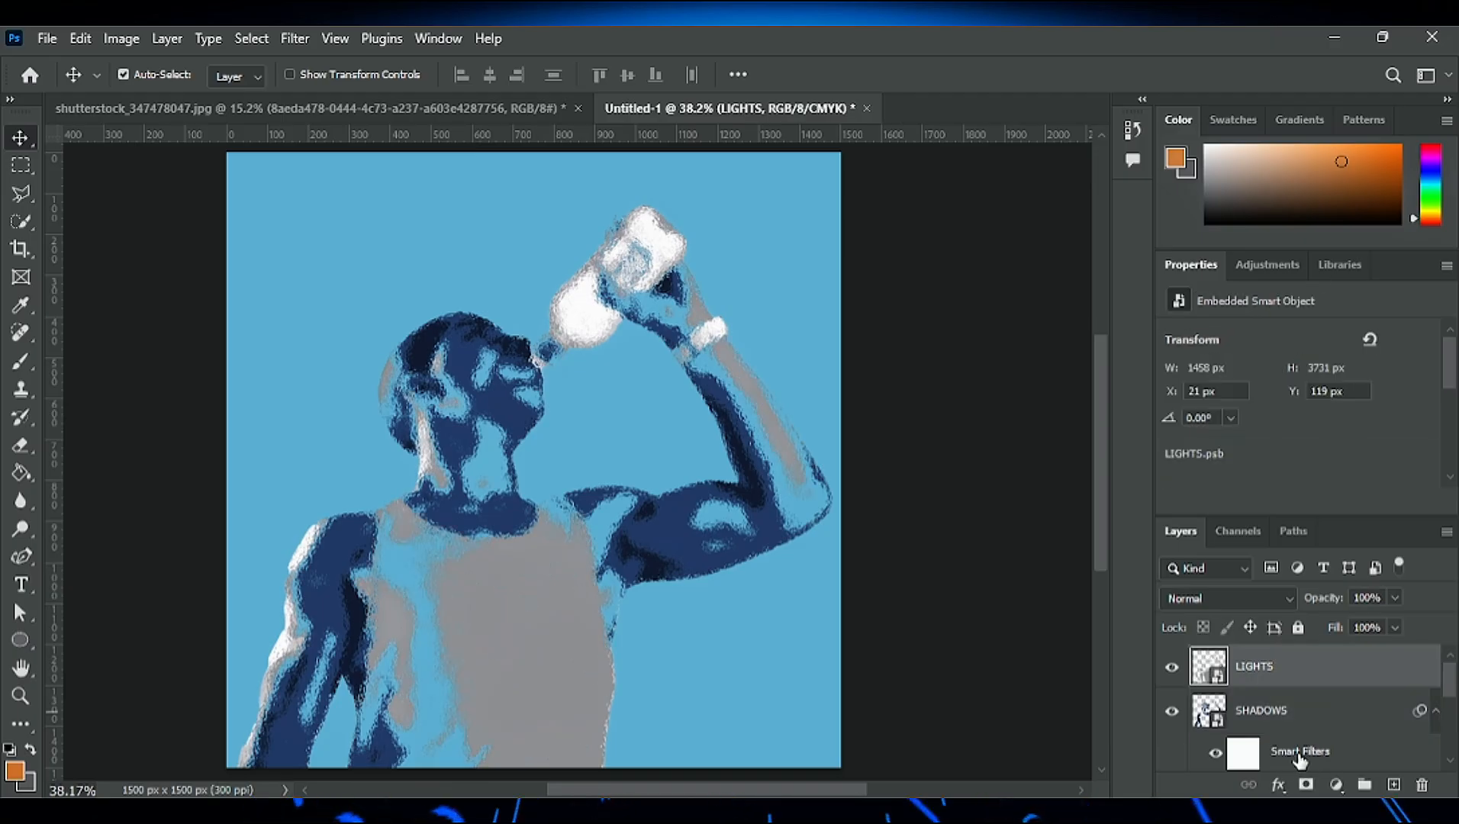
pyautogui.moveTo(1298, 754); pyautogui.dragTo(1305, 676)
pyautogui.scroll(1, 1333, 703)
pyautogui.click(1435, 668)
# - Lighten the LIGHTS layer's Hue/Saturation smart filter to a pale blue-white, comparing it by undoing and redoing the change
pyautogui.click(1255, 721)
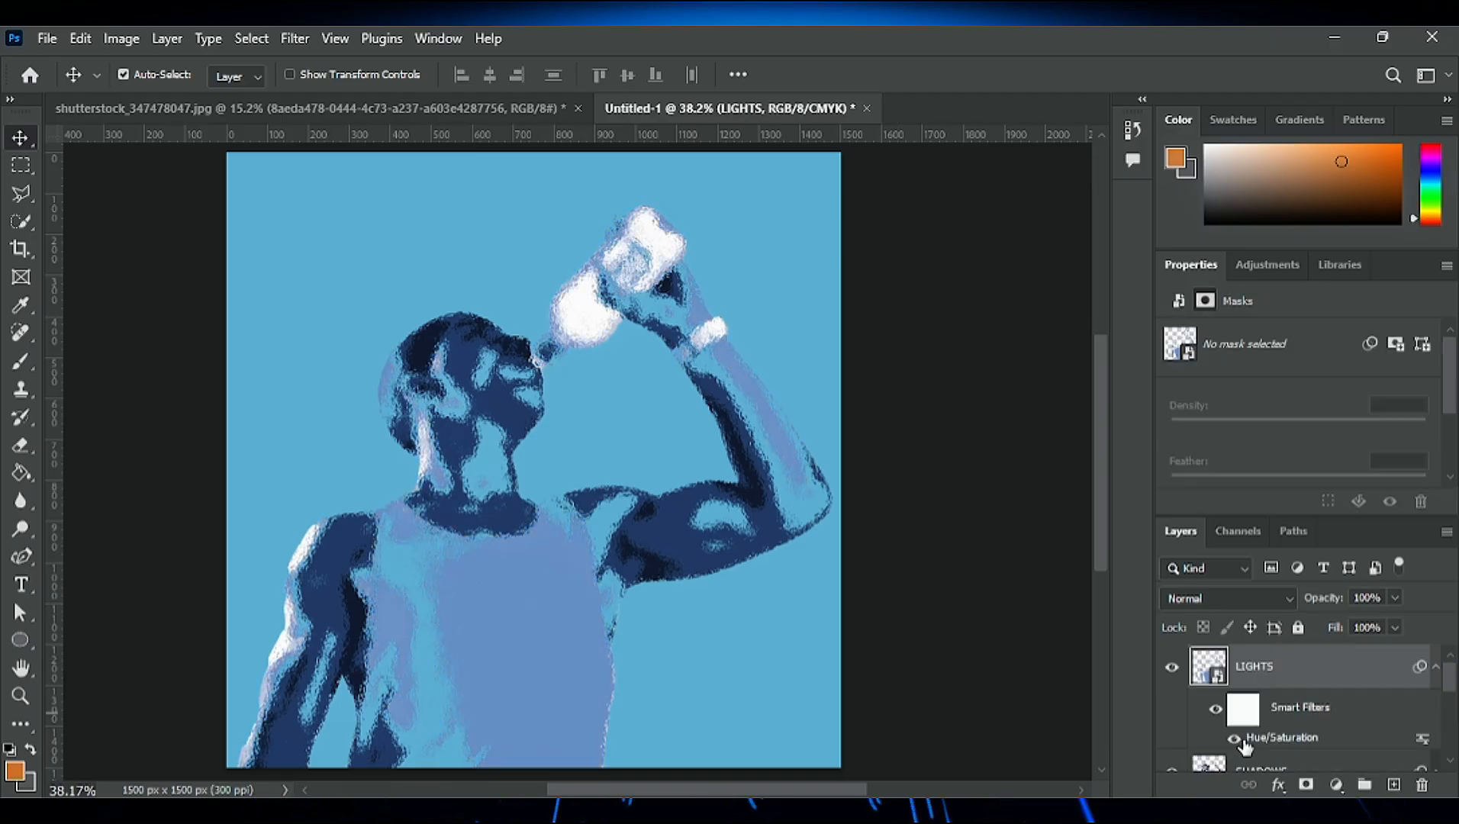
pyautogui.press('i')
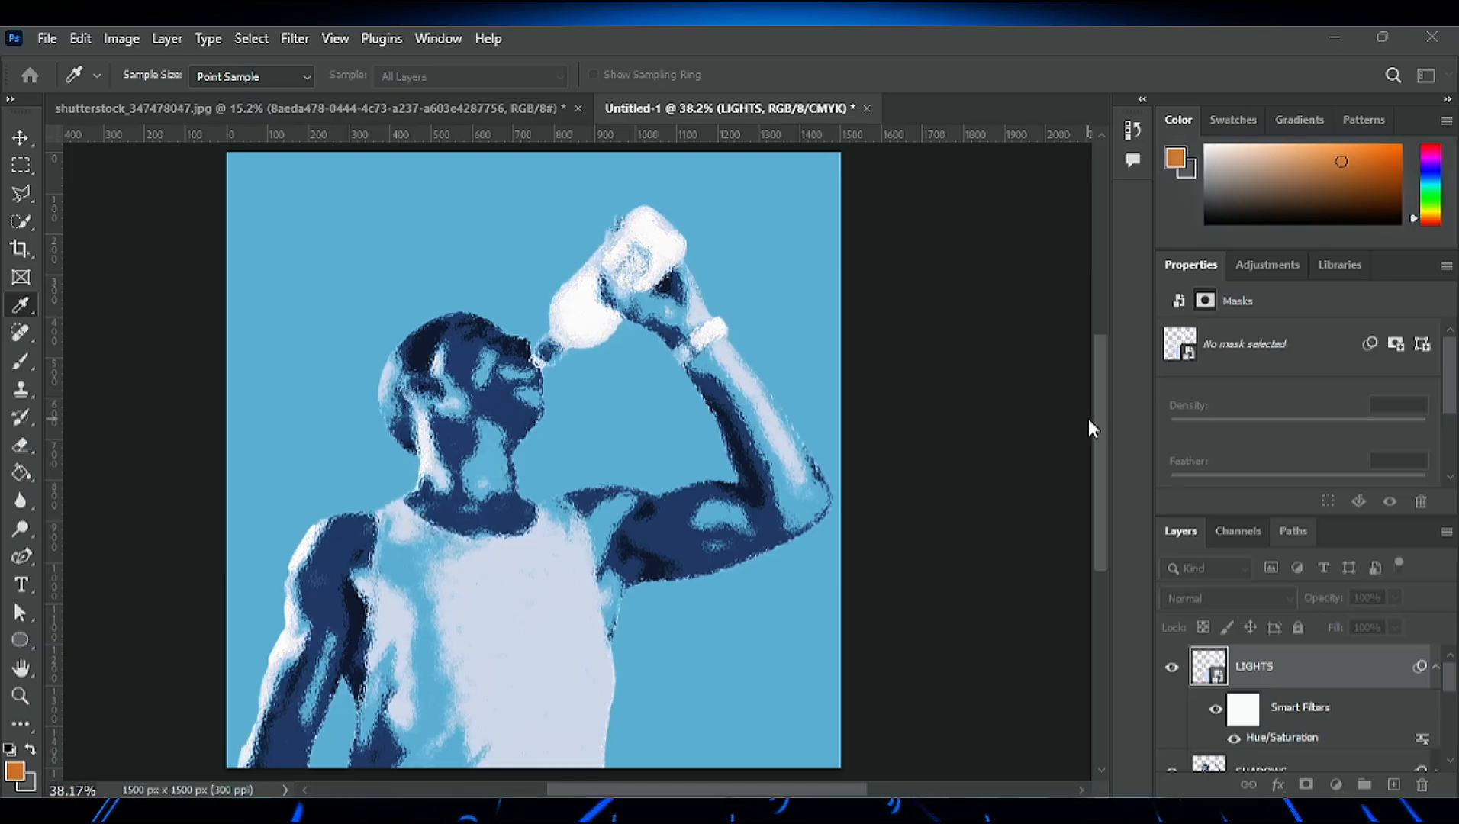
pyautogui.press('v')
pyautogui.hotkey('ctrl', 'z')
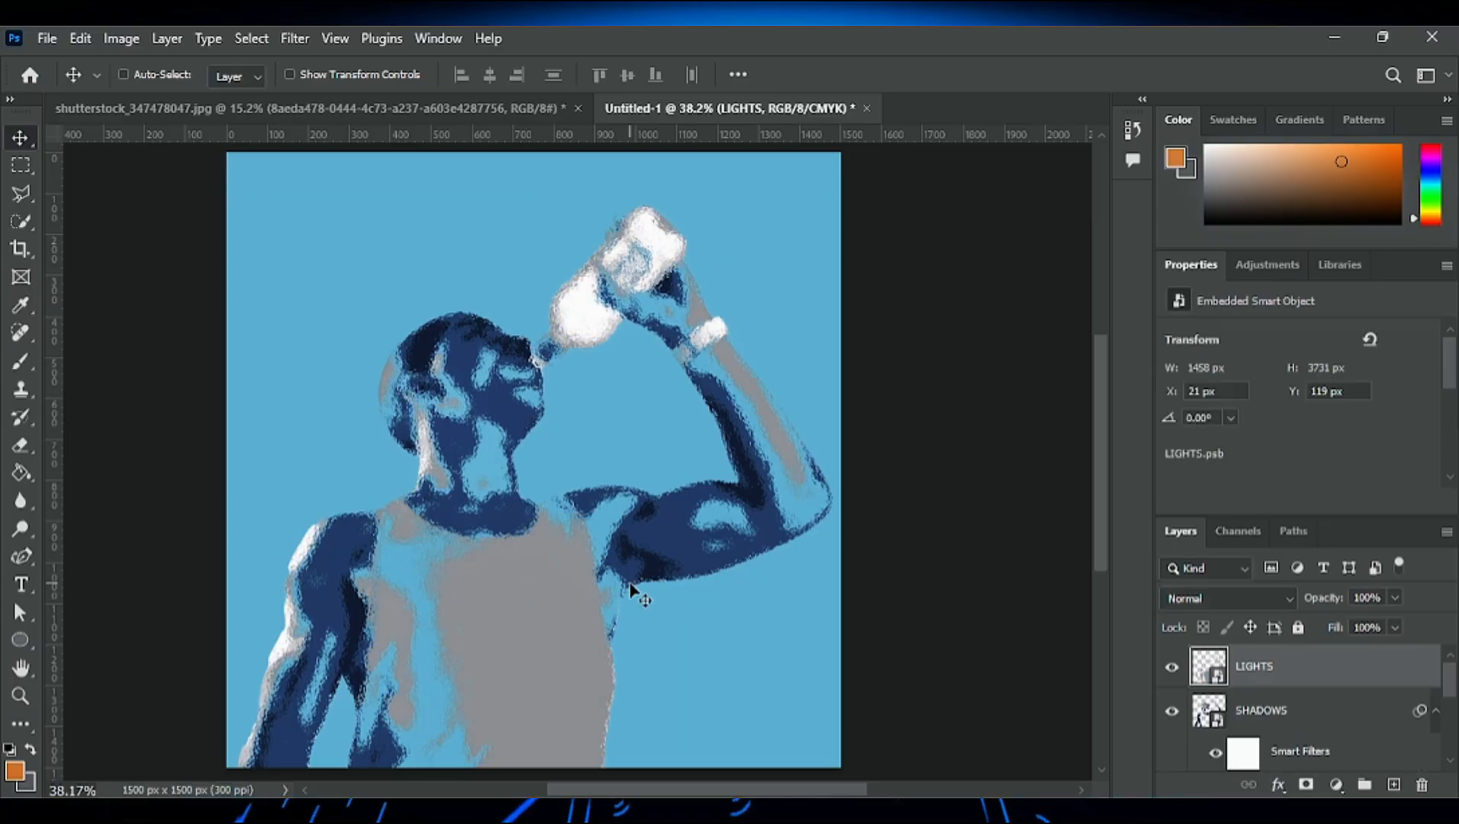
pyautogui.hotkey('ctrl', 'shift', 'z')
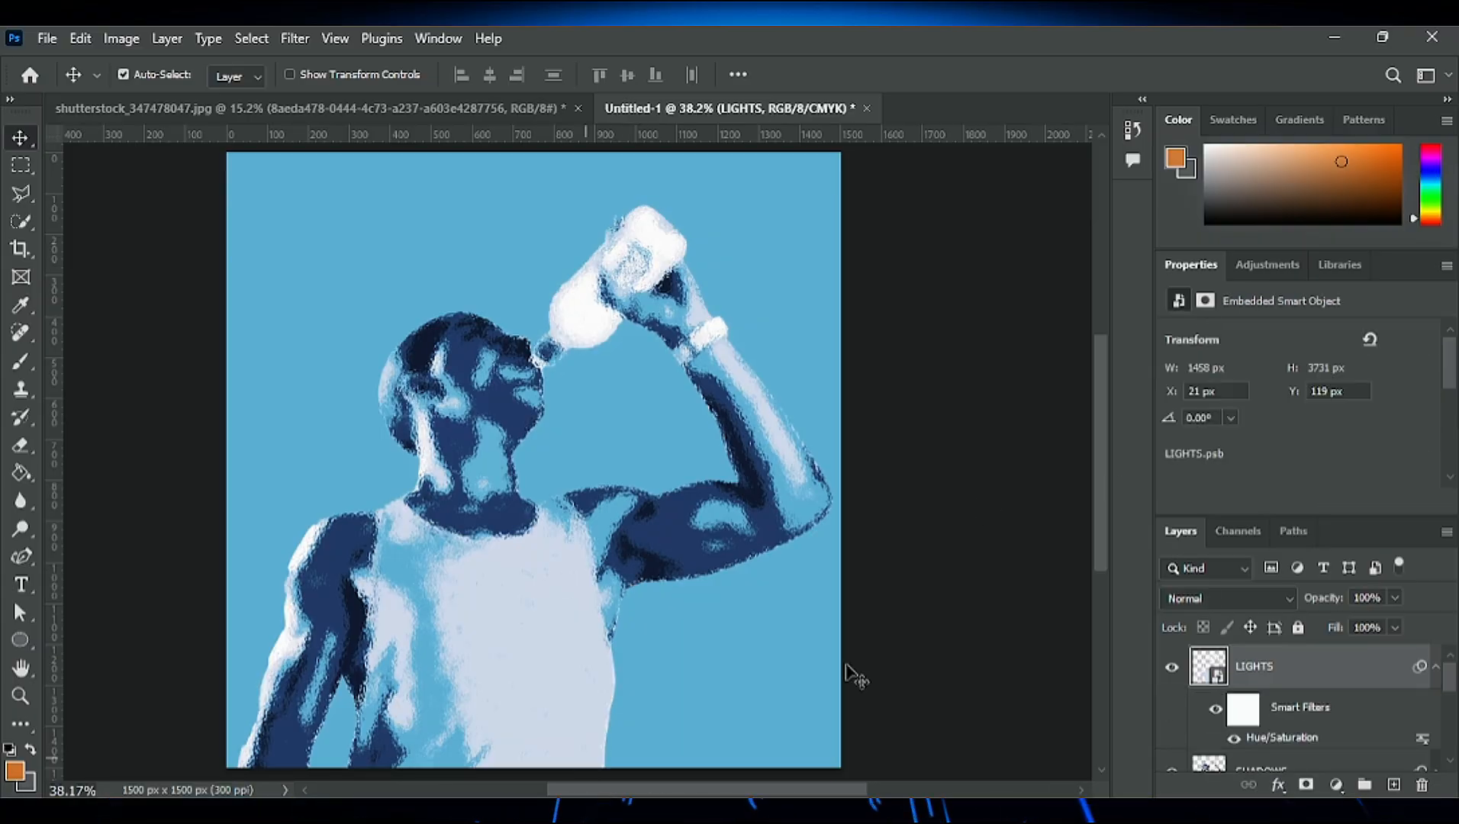
# - Group the LIGHTS and SHADOWS layers and show the cut-out photo layer beneath them
pyautogui.scroll(-3, 1273, 745)
pyautogui.keyDown('shift'); pyautogui.click(1329, 676); pyautogui.keyUp('shift')
pyautogui.click(1365, 785)
pyautogui.click(1173, 699)
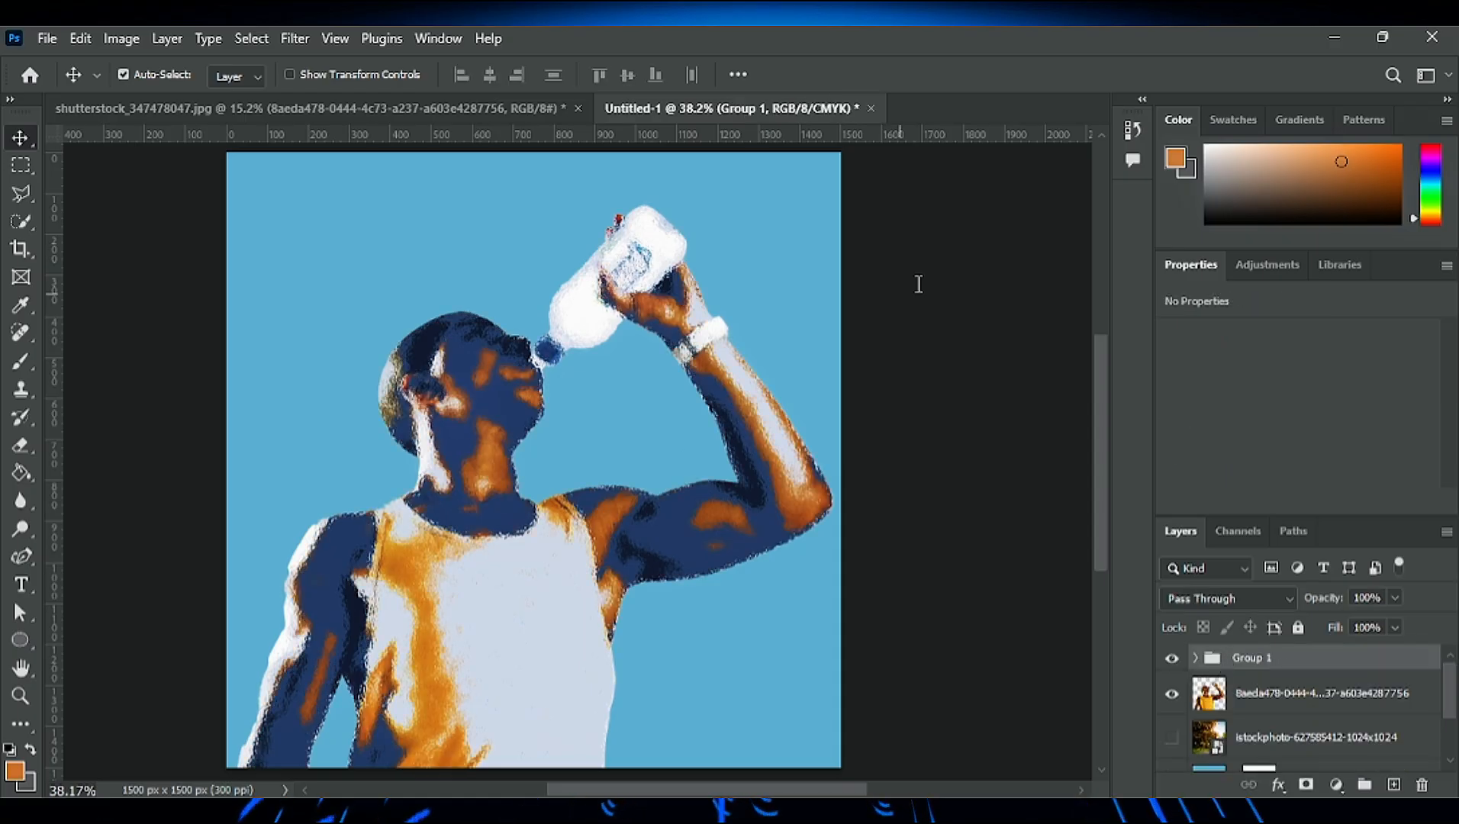
# - Add a black layer mask to Group 1 and set up a white brush at size 175 with 100% flow
pyautogui.click(1306, 784)
pyautogui.hotkey('ctrl', 'i')
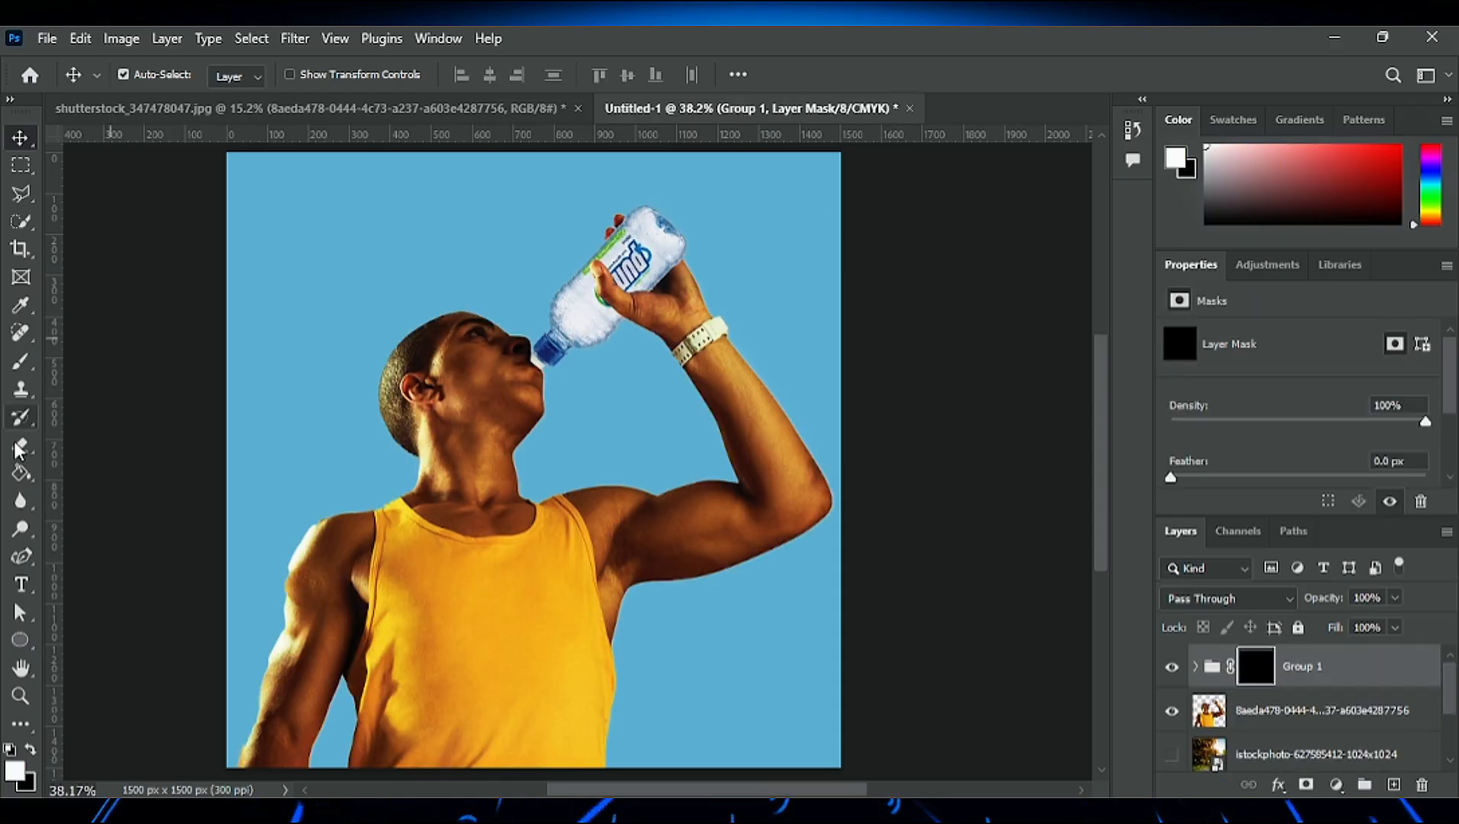
pyautogui.press('b')
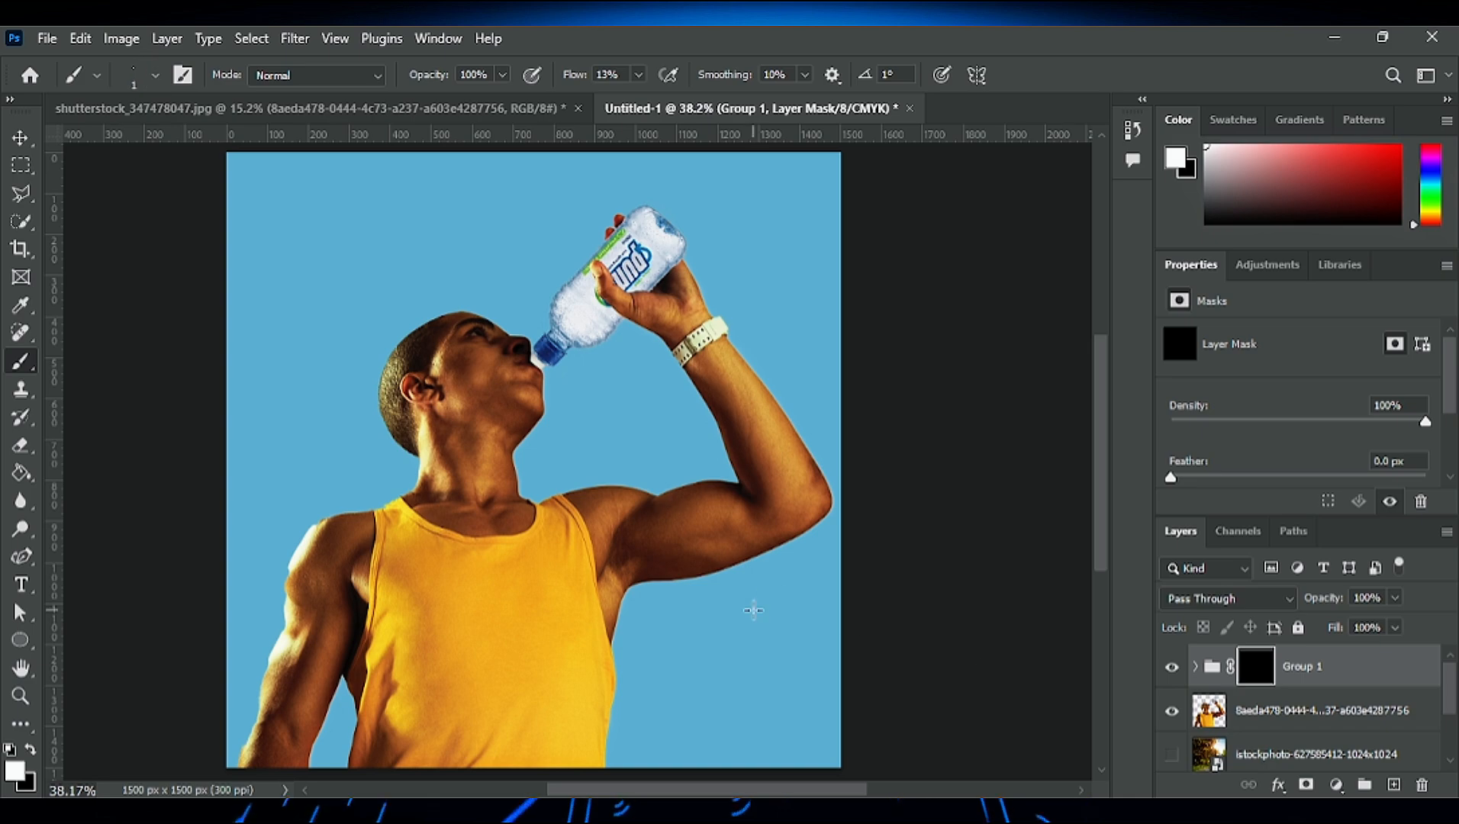
pyautogui.press('[')
pyautogui.press('[')
pyautogui.press('[')
pyautogui.press('[')
pyautogui.press('[')
pyautogui.press('[')
pyautogui.press('[')
pyautogui.press('[')
pyautogui.moveTo(667, 564)
pyautogui.mouseDown()
pyautogui.moveTo(682, 534)
pyautogui.moveTo(731, 537)
pyautogui.mouseUp()
pyautogui.hotkey('ctrl', 'z')
pyautogui.hotkey('shift', '0')
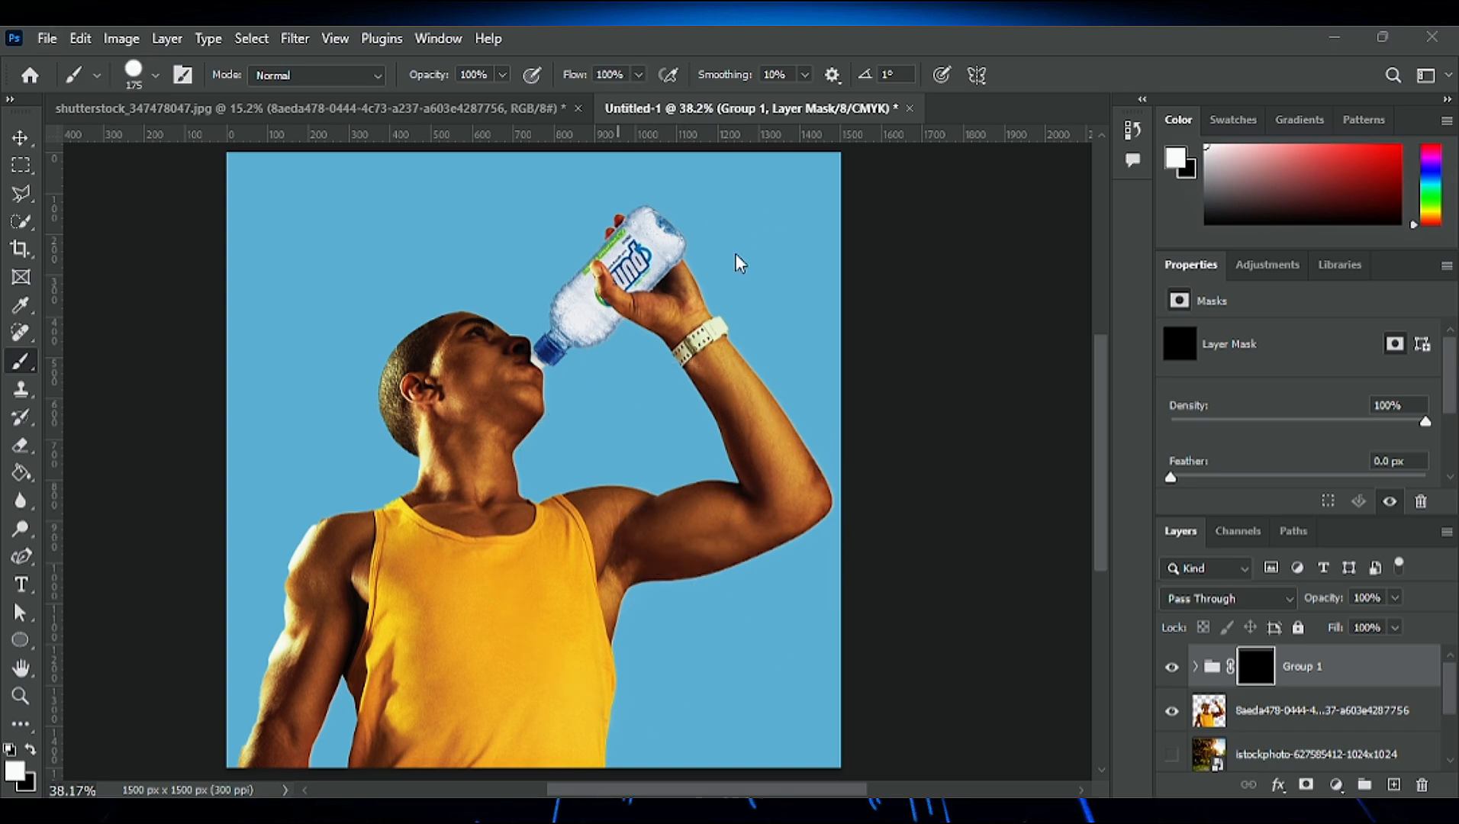
# - Paint white on the Group 1 mask over the man's lowered arm to reveal the blue effect from shoulder to forearm
pyautogui.moveTo(340, 534)
pyautogui.mouseDown()
pyautogui.moveTo(283, 753)
pyautogui.moveTo(256, 762)
pyautogui.moveTo(312, 650)
pyautogui.moveTo(338, 508)
pyautogui.moveTo(330, 617)
pyautogui.mouseUp()
pyautogui.scroll(5, 331, 617)
pyautogui.moveTo(405, 474)
pyautogui.mouseDown()
pyautogui.moveTo(381, 521)
pyautogui.moveTo(365, 654)
pyautogui.moveTo(321, 710)
pyautogui.mouseUp()
pyautogui.scroll(-4, 326, 473)
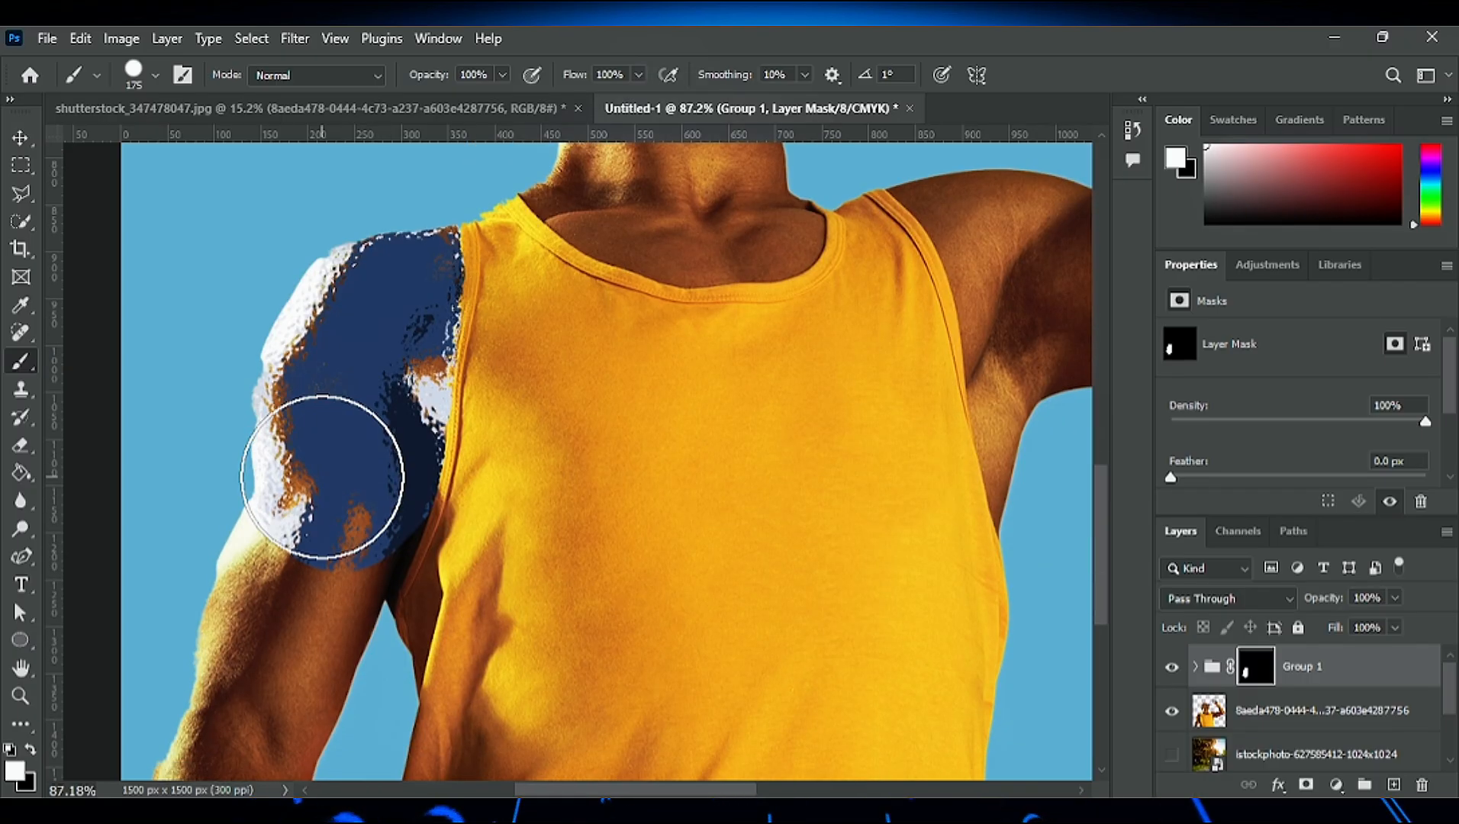
pyautogui.moveTo(326, 472)
pyautogui.mouseDown()
pyautogui.moveTo(235, 668)
pyautogui.moveTo(277, 555)
pyautogui.mouseUp()
pyautogui.scroll(3, 482, 580)
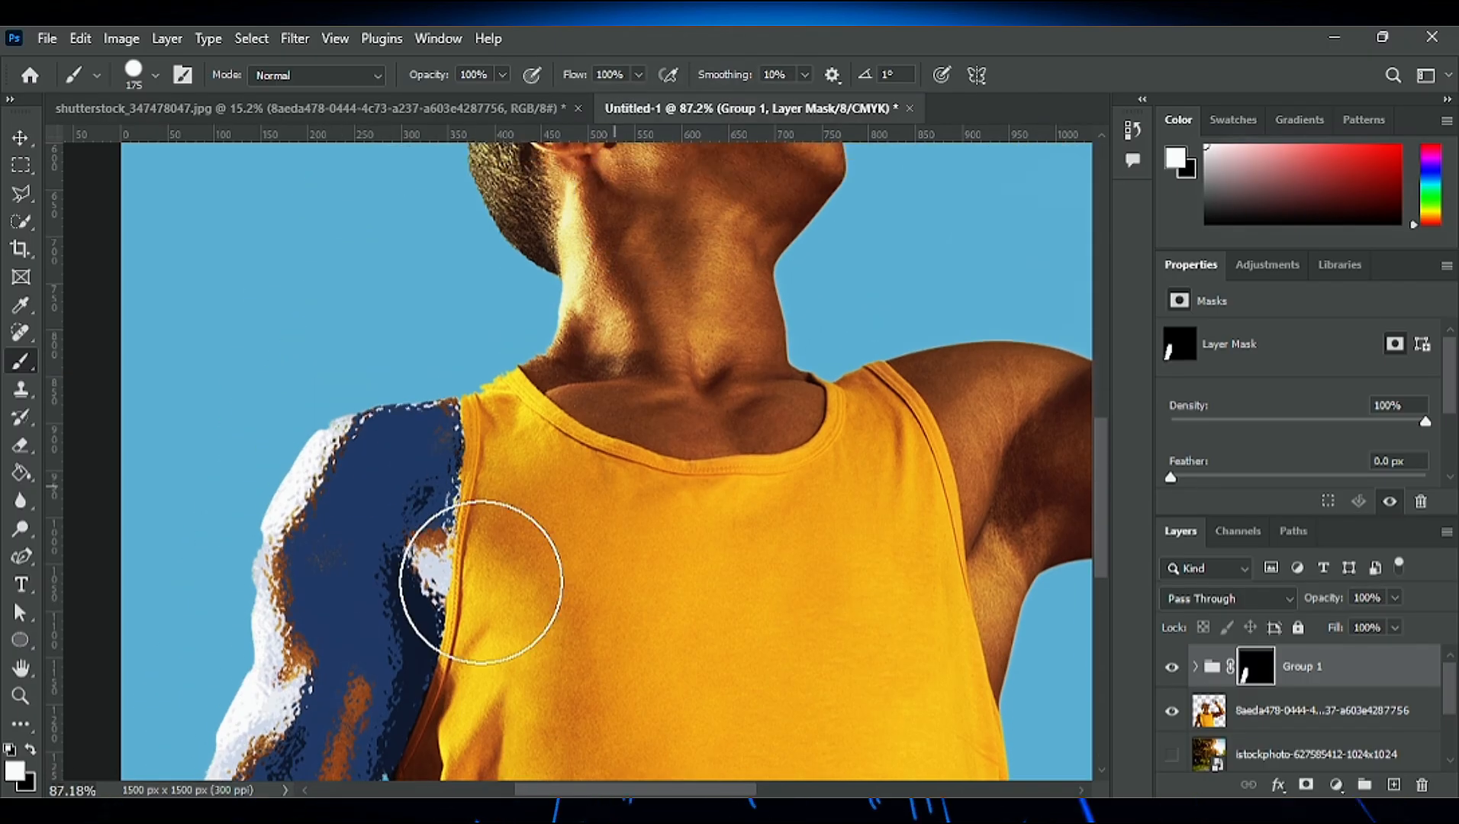
# - Paint white on the Group 1 mask over the raised arm from the shoulder and armpit to past the elbow
pyautogui.scroll(-4, 184, 662)
pyautogui.scroll(7, 883, 709)
pyautogui.moveTo(609, 790); pyautogui.dragTo(740, 788)
pyautogui.moveTo(806, 461)
pyautogui.mouseDown()
pyautogui.moveTo(678, 663)
pyautogui.moveTo(563, 603)
pyautogui.moveTo(478, 608)
pyautogui.moveTo(481, 634)
pyautogui.moveTo(423, 518)
pyautogui.moveTo(388, 496)
pyautogui.moveTo(495, 697)
pyautogui.mouseUp()
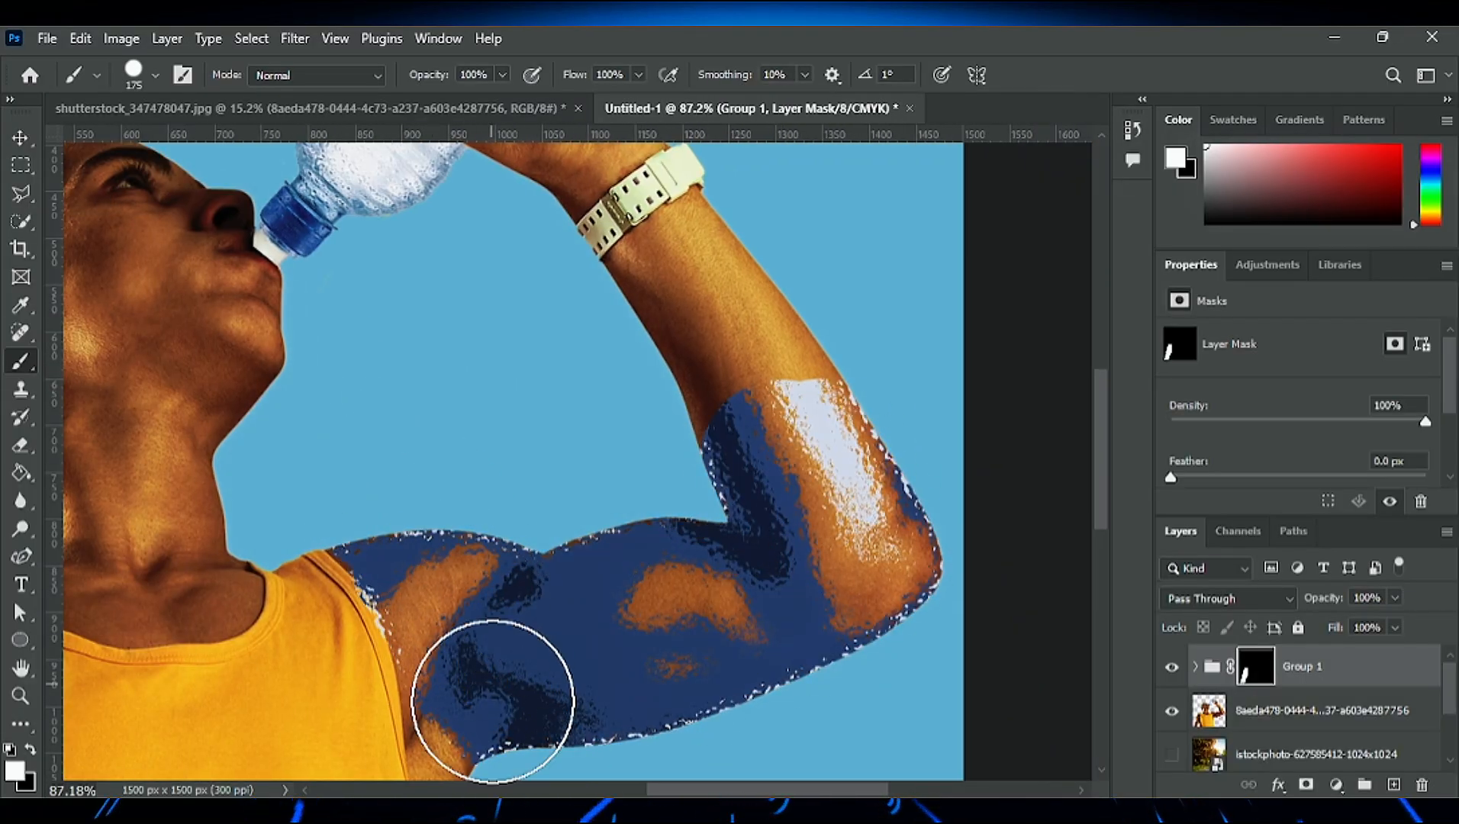
pyautogui.scroll(-3, 496, 697)
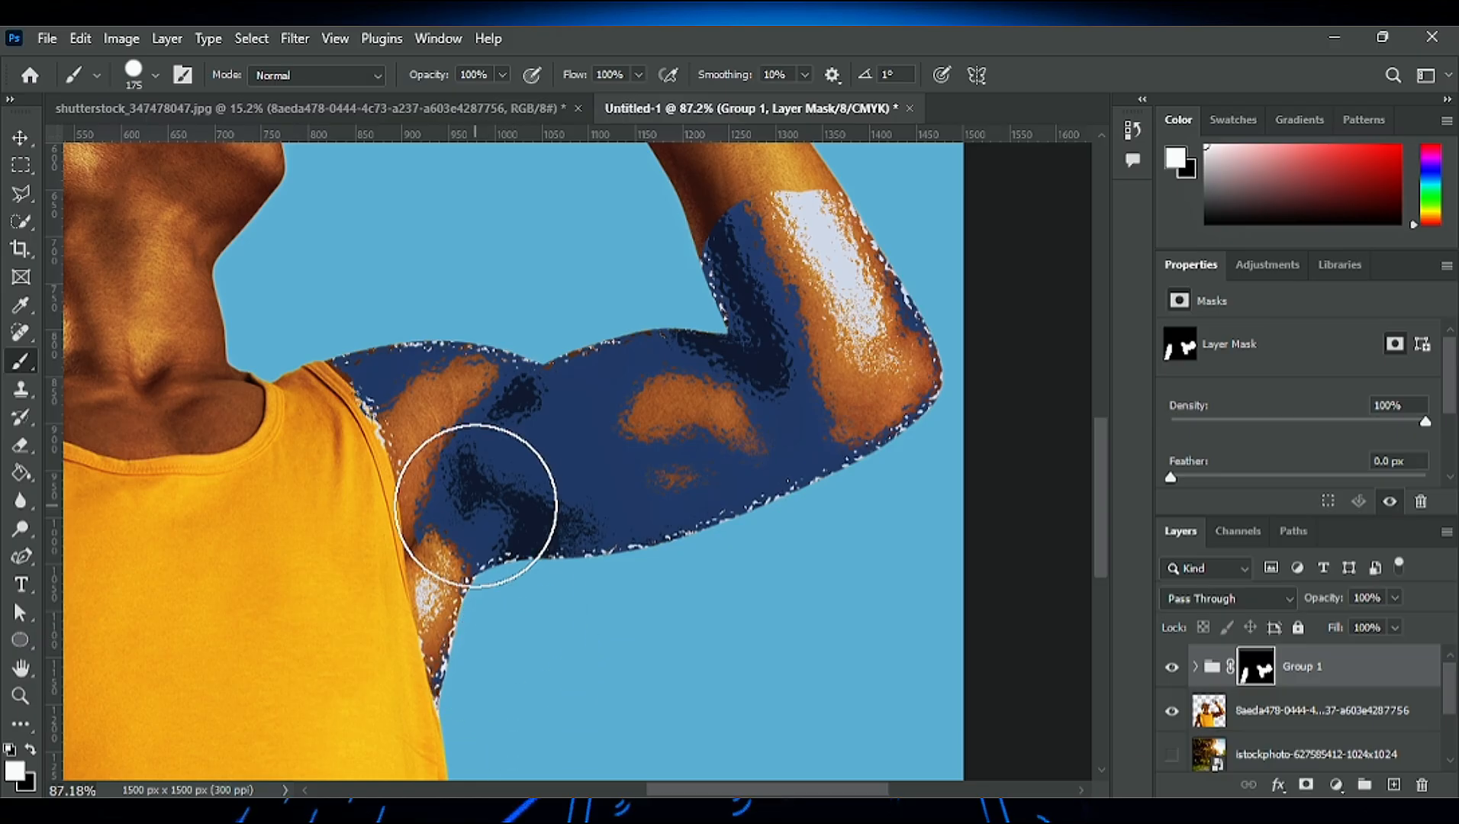
# - Reduce the brush to size 60 and paint white on the Group 1 mask over the lower neck and collar area
pyautogui.moveTo(763, 790); pyautogui.dragTo(659, 790)
pyautogui.scroll(2, 661, 723)
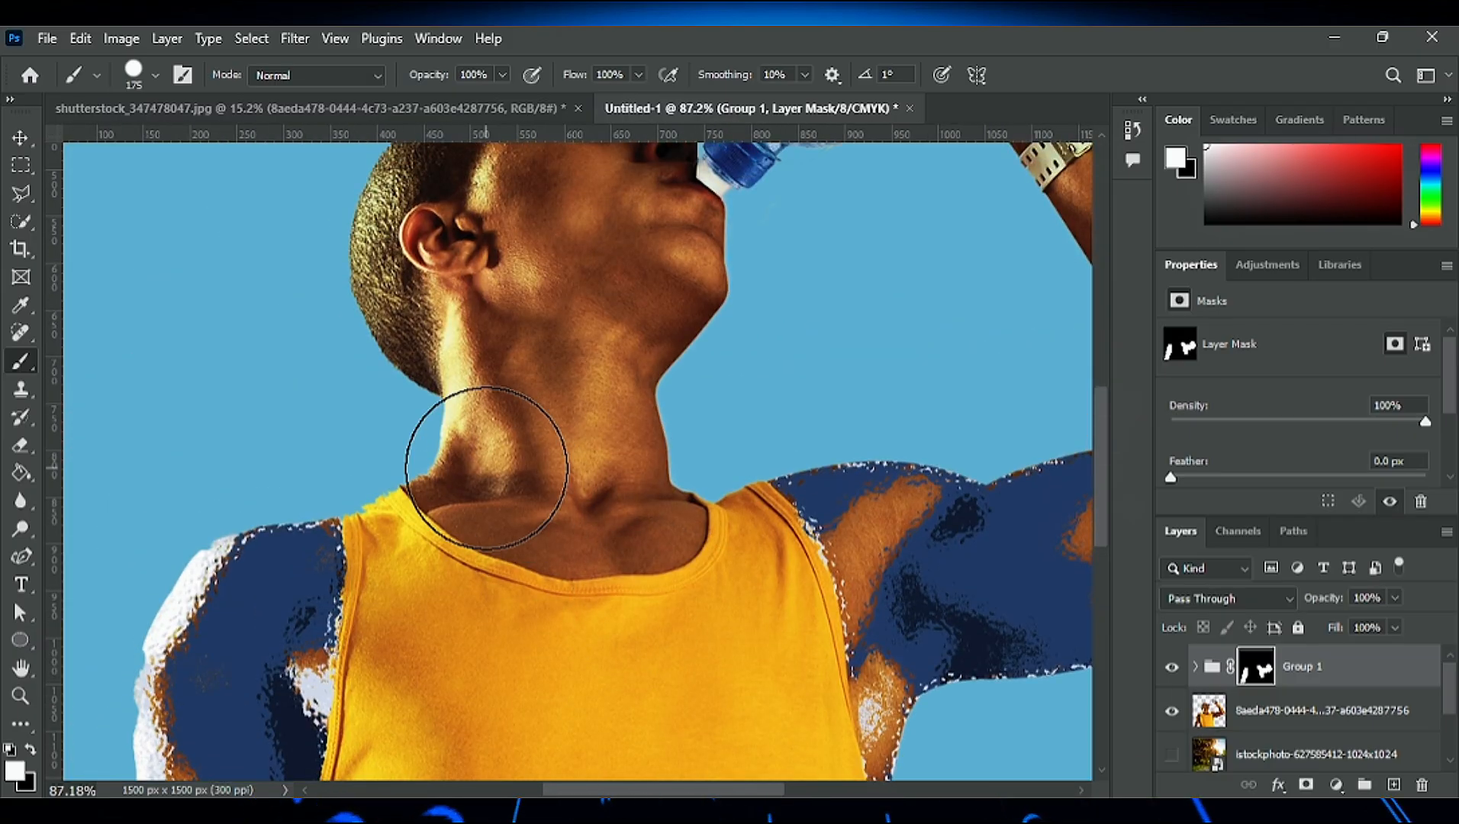
pyautogui.press('[')
pyautogui.press('[')
pyautogui.press('[')
pyautogui.press('[')
pyautogui.press('[')
pyautogui.press('[')
pyautogui.press('[')
pyautogui.moveTo(460, 446)
pyautogui.mouseDown()
pyautogui.moveTo(664, 427)
pyautogui.moveTo(439, 473)
pyautogui.moveTo(499, 527)
pyautogui.moveTo(570, 548)
pyautogui.moveTo(674, 538)
pyautogui.moveTo(676, 495)
pyautogui.moveTo(465, 455)
pyautogui.moveTo(465, 514)
pyautogui.moveTo(561, 555)
pyautogui.moveTo(481, 509)
pyautogui.mouseUp()
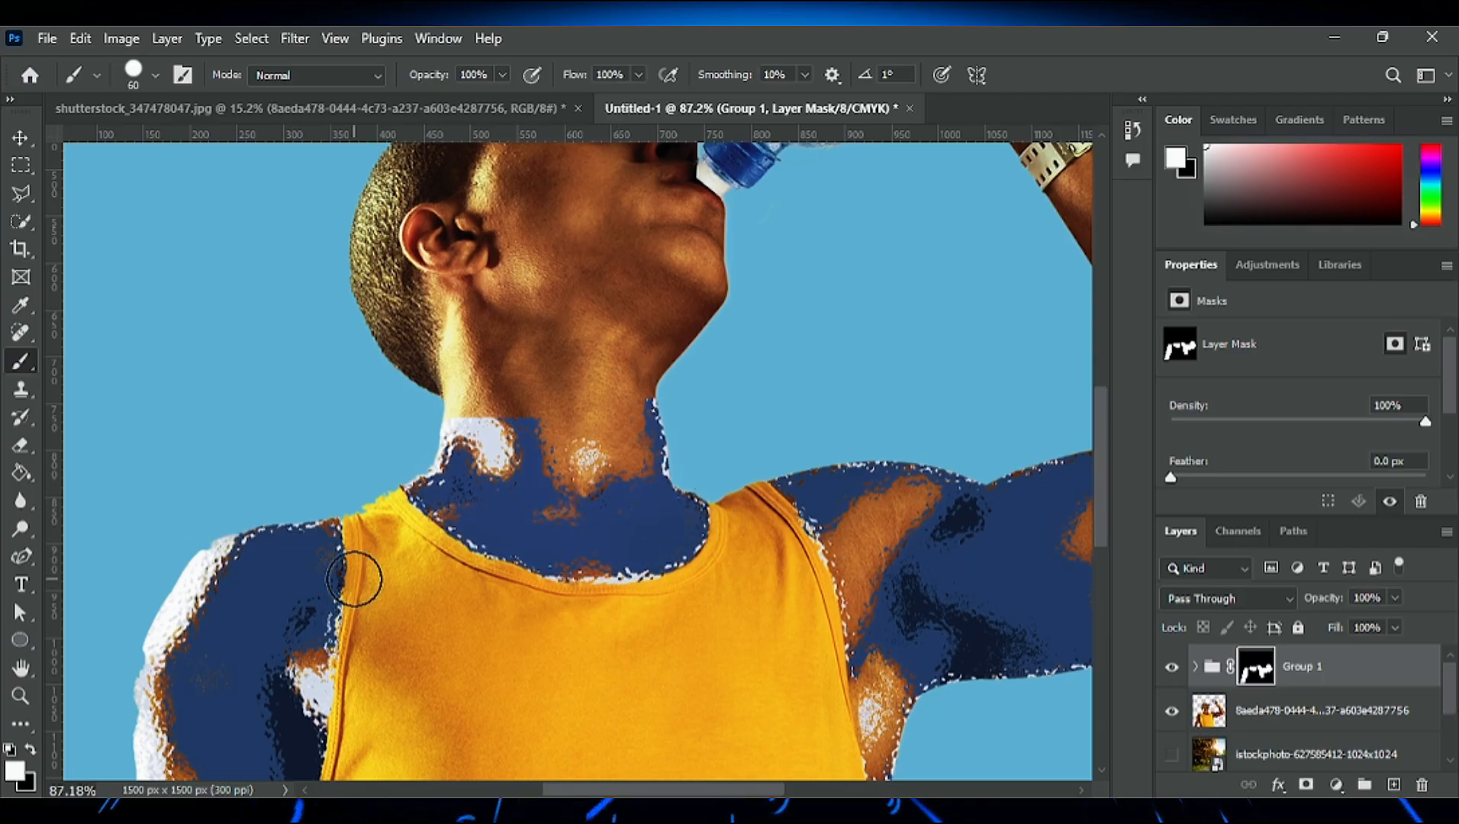
# - Load the Group 1 mask as a selection and use it to add a layer mask to the cut-out photo layer
pyautogui.scroll(-5, 275, 615)
pyautogui.moveTo(885, 794); pyautogui.dragTo(838, 793)
pyautogui.scroll(-2, 779, 684)
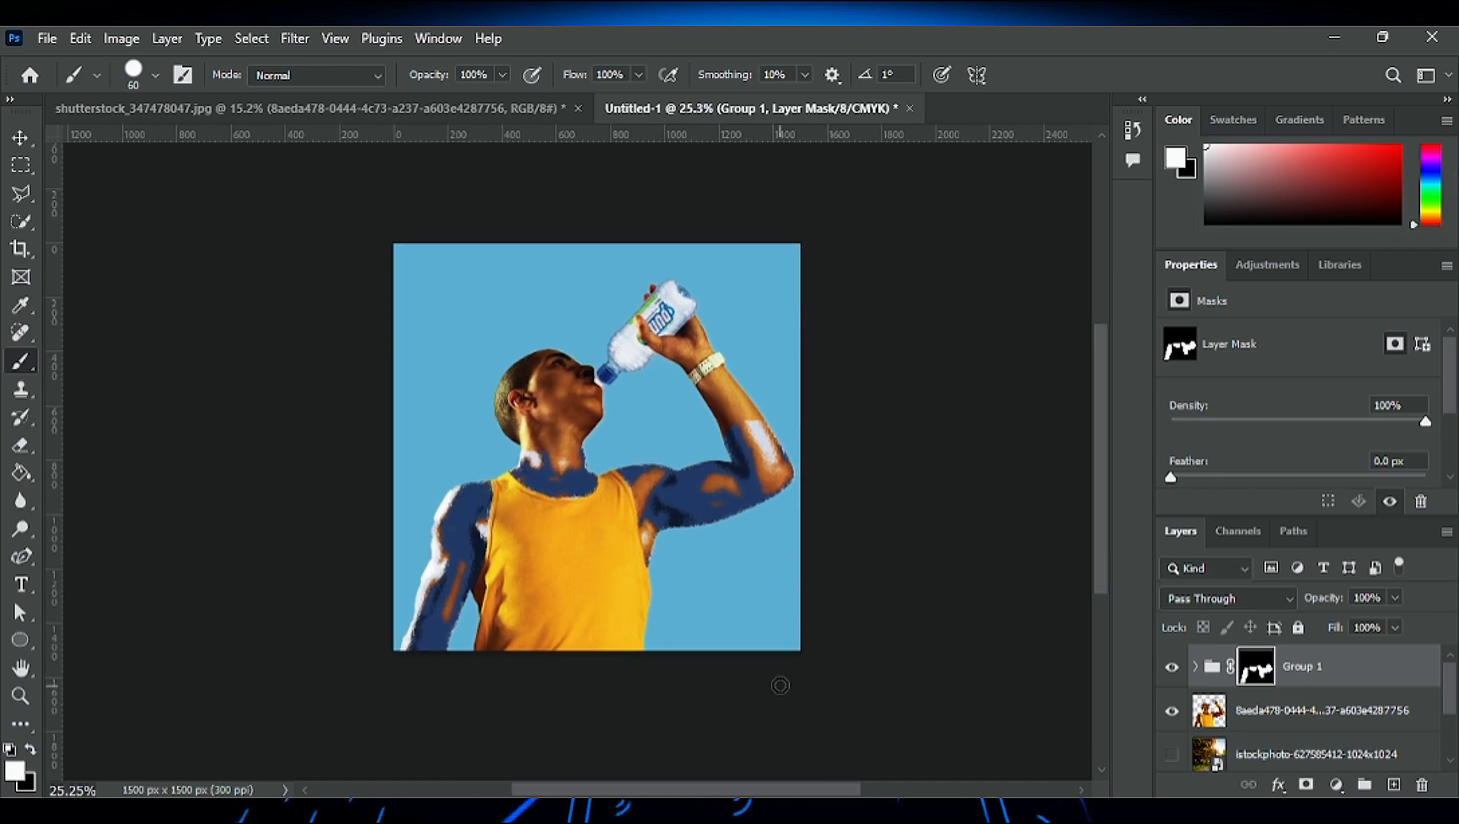
pyautogui.scroll(3, 778, 684)
pyautogui.moveTo(596, 792); pyautogui.dragTo(607, 793)
pyautogui.scroll(1, 605, 753)
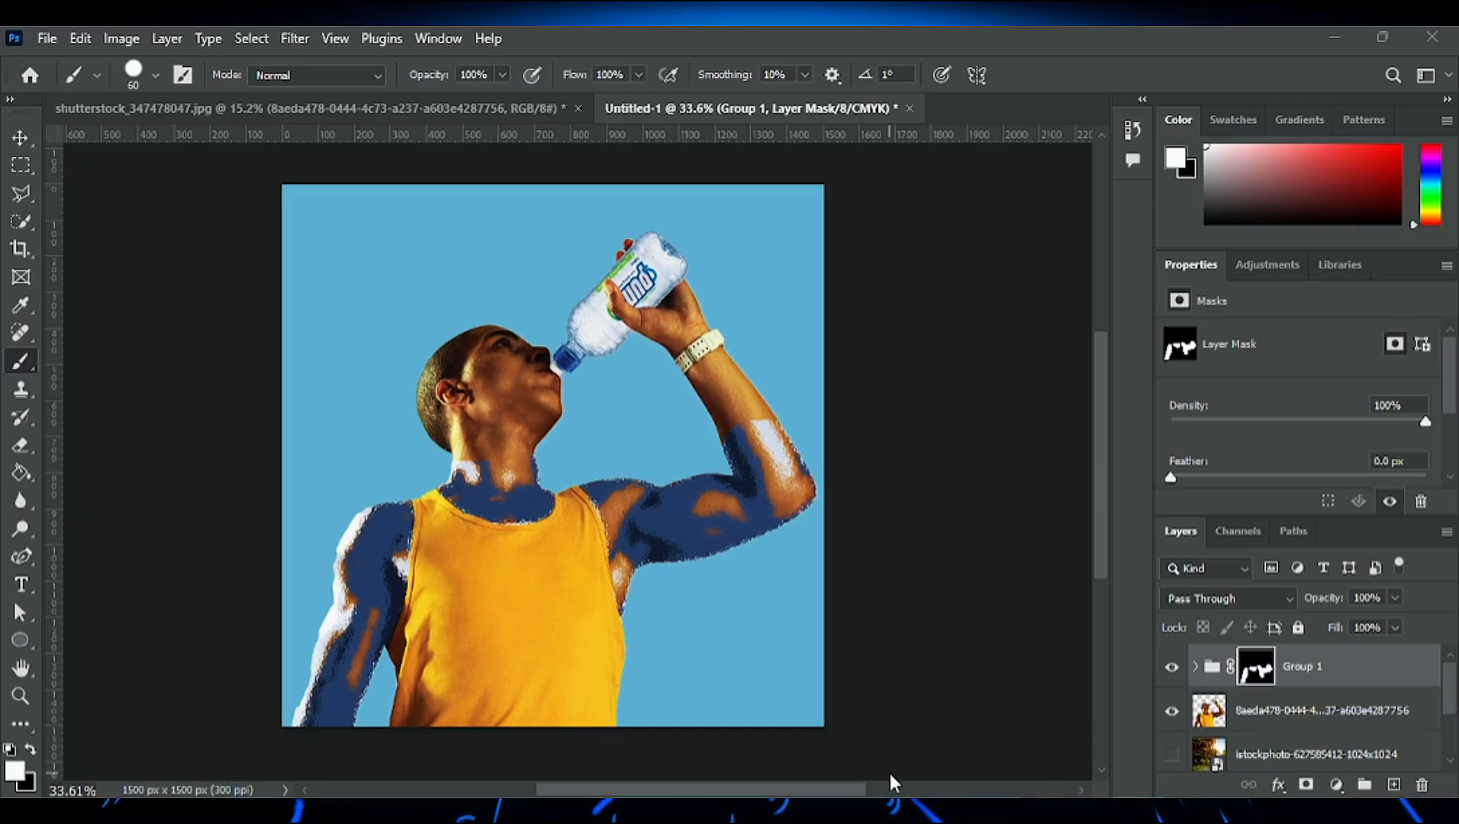
pyautogui.keyDown('ctrl'); pyautogui.click(1257, 677); pyautogui.keyUp('ctrl')
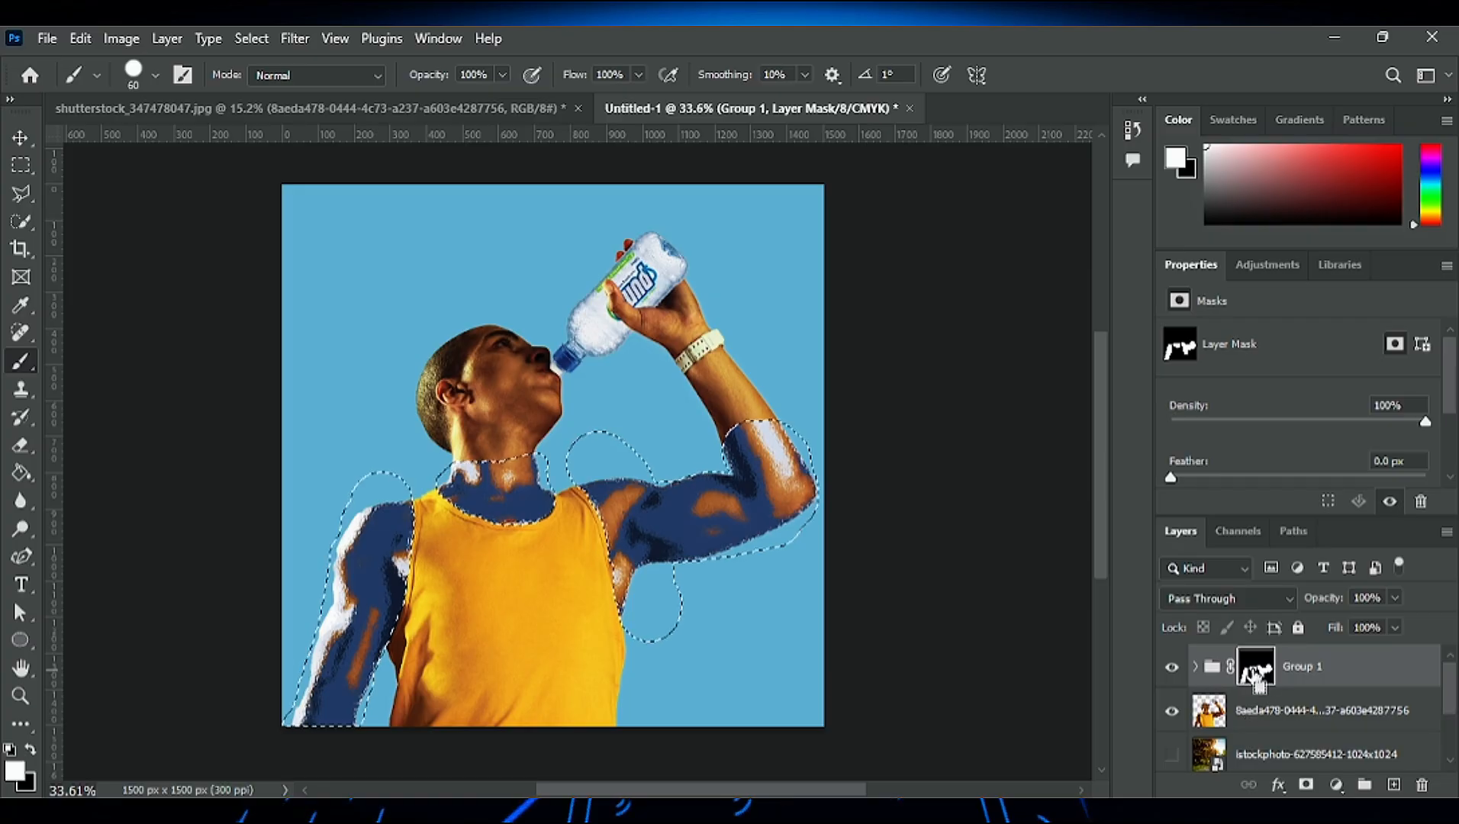
pyautogui.click(1274, 727)
pyautogui.click(1298, 781)
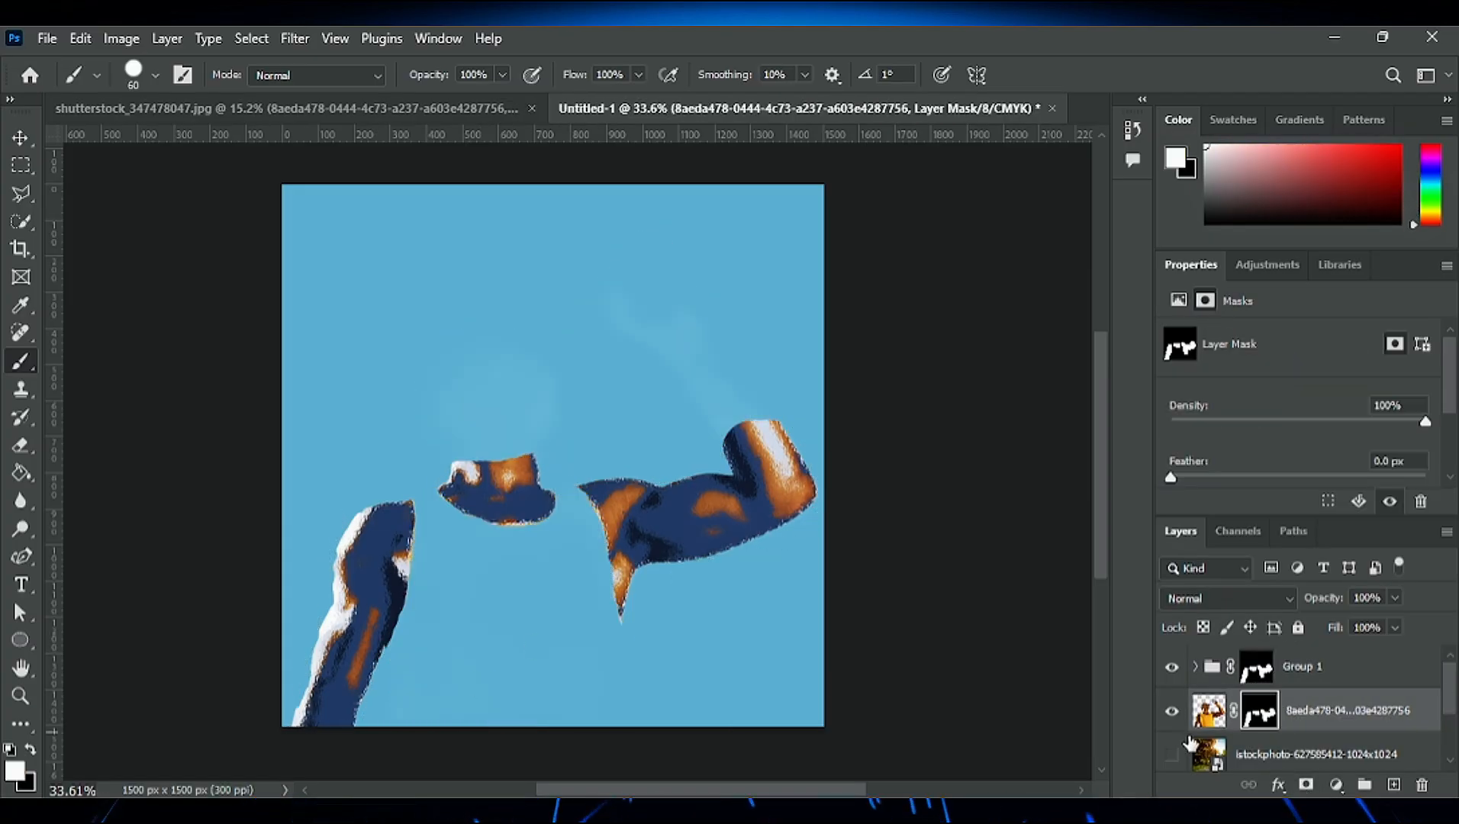
# - Compare the masked photo layer with Group 1 hidden and shown, and invert the photo layer's mask
pyautogui.click(1172, 666)
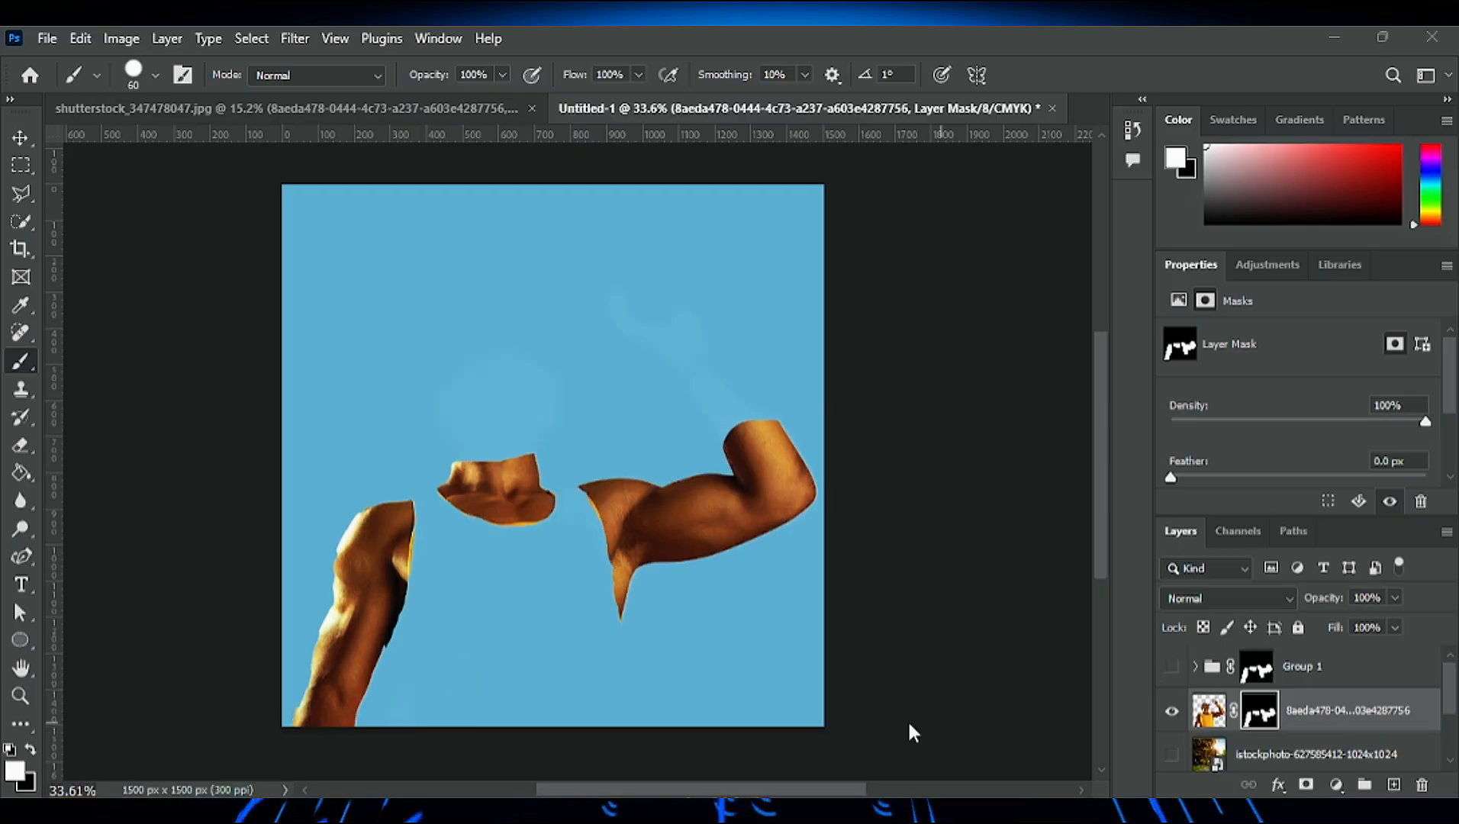
pyautogui.moveTo(682, 790); pyautogui.dragTo(693, 790)
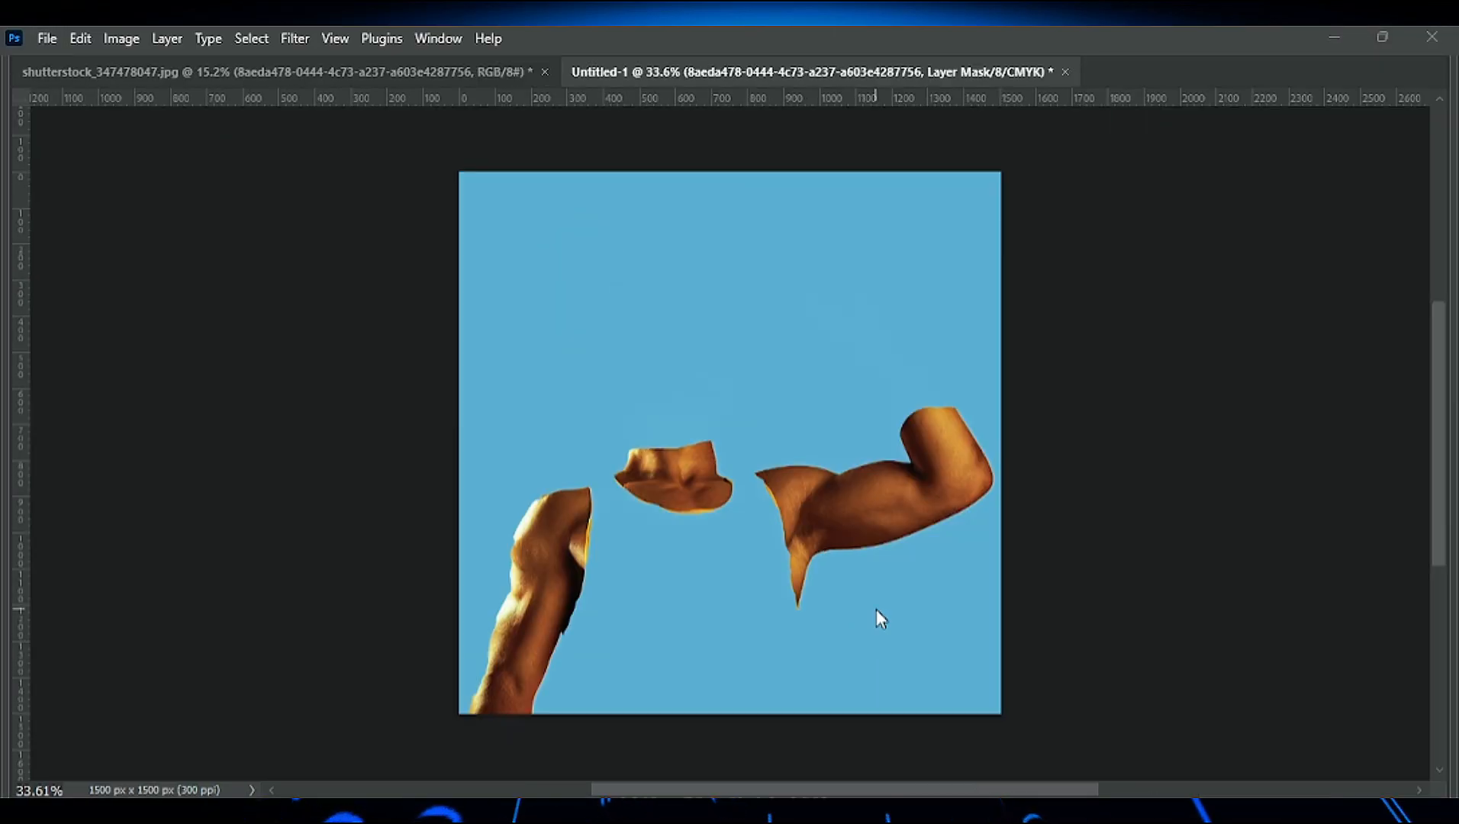
pyautogui.press('Tab')
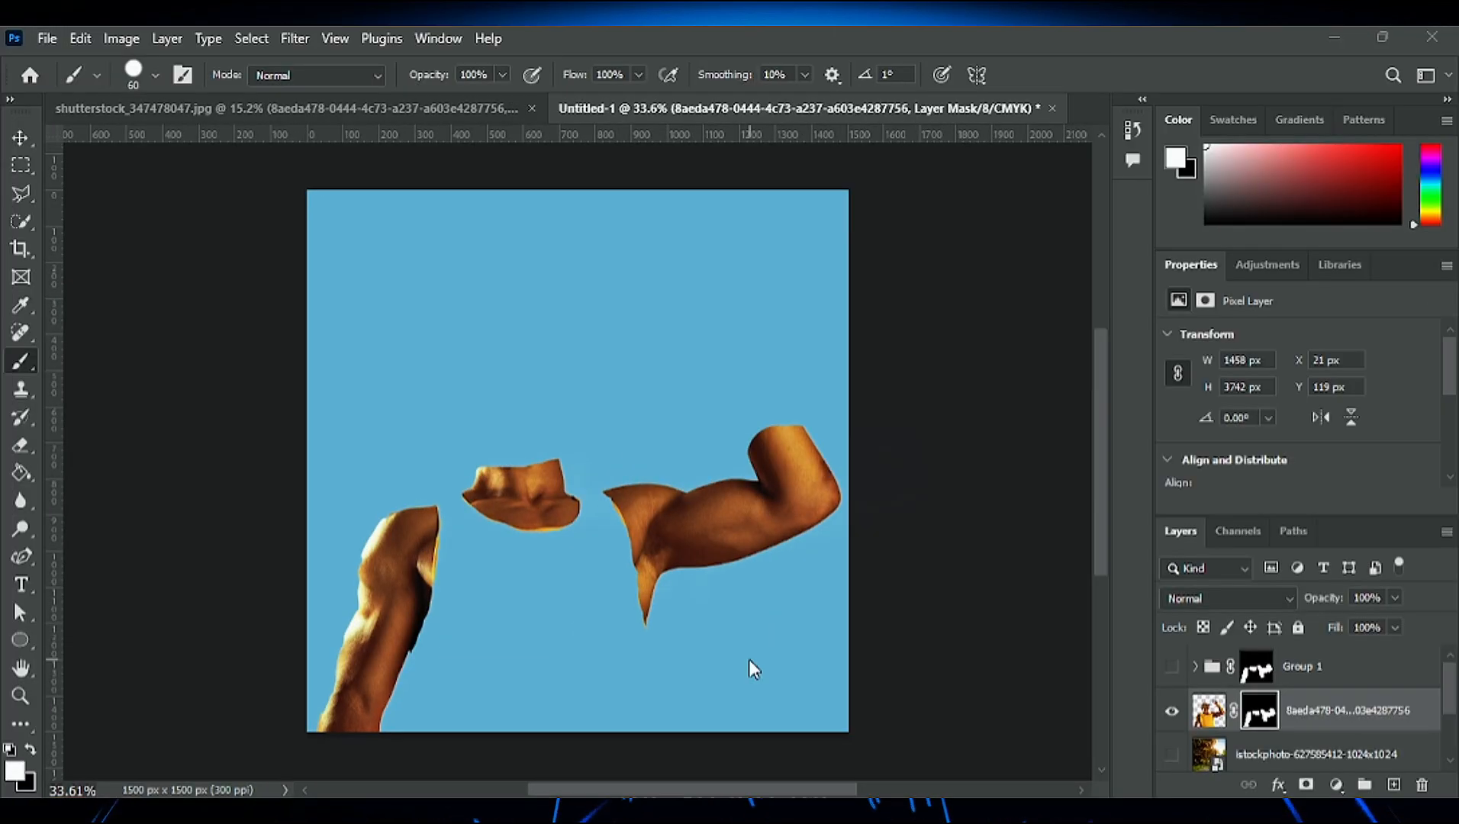
pyautogui.click(1171, 670)
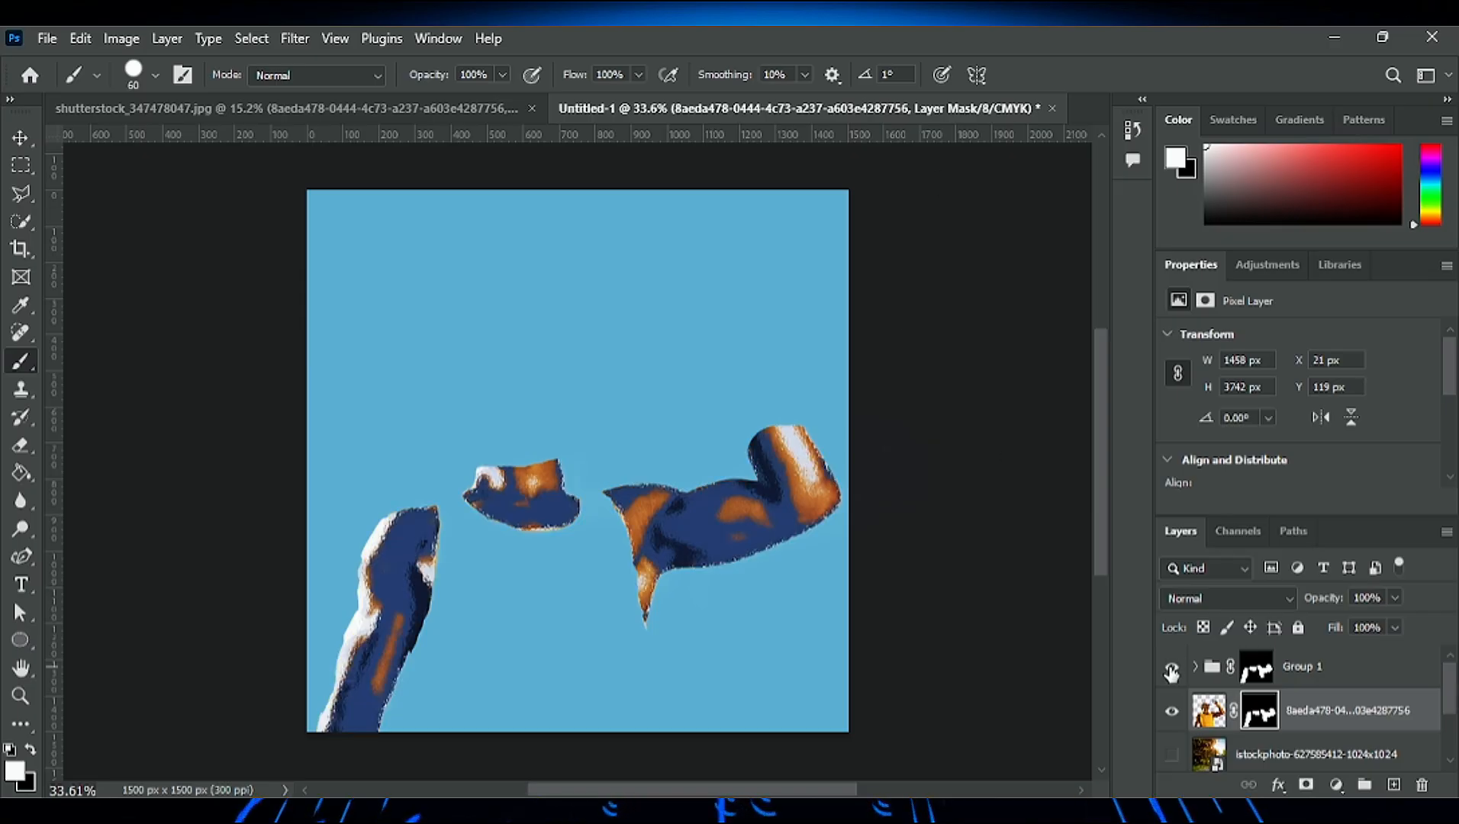
pyautogui.click(1258, 718)
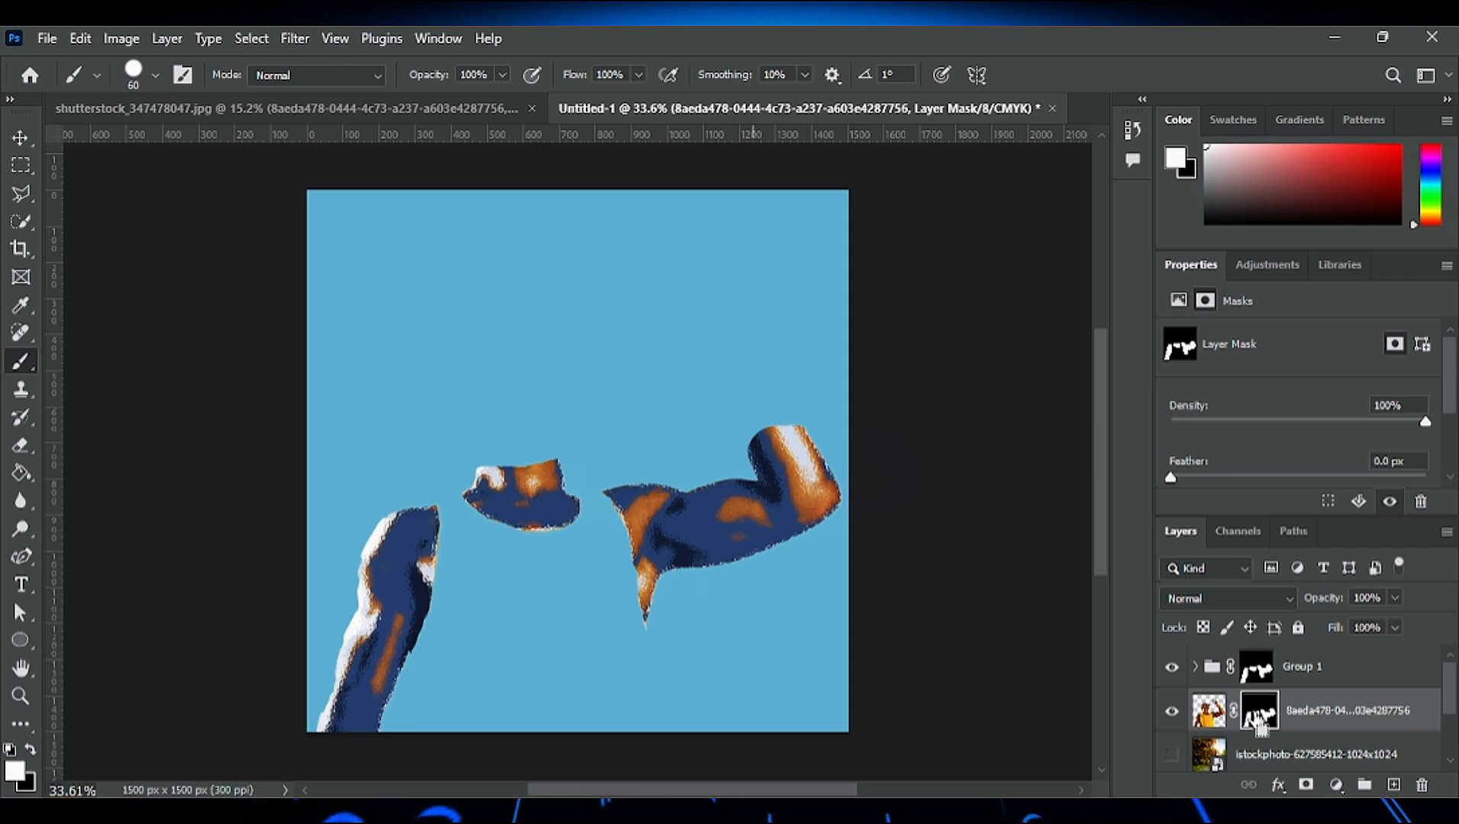
pyautogui.hotkey('ctrl', 'i')
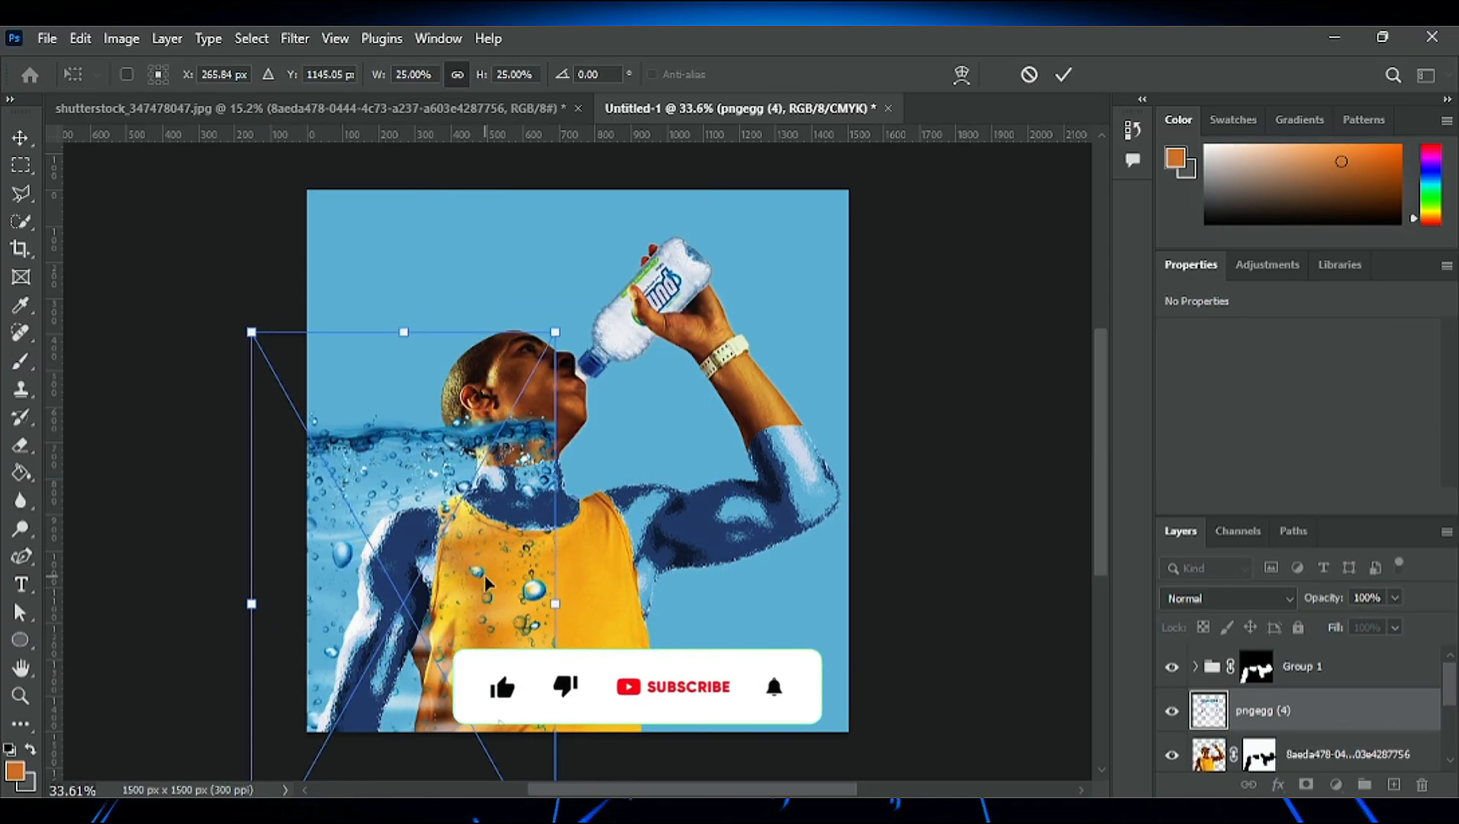
# - Place the pngegg (4) water image as the uppermost layer and move it over the man's head and torso
pyautogui.moveTo(1259, 711); pyautogui.dragTo(1319, 641)
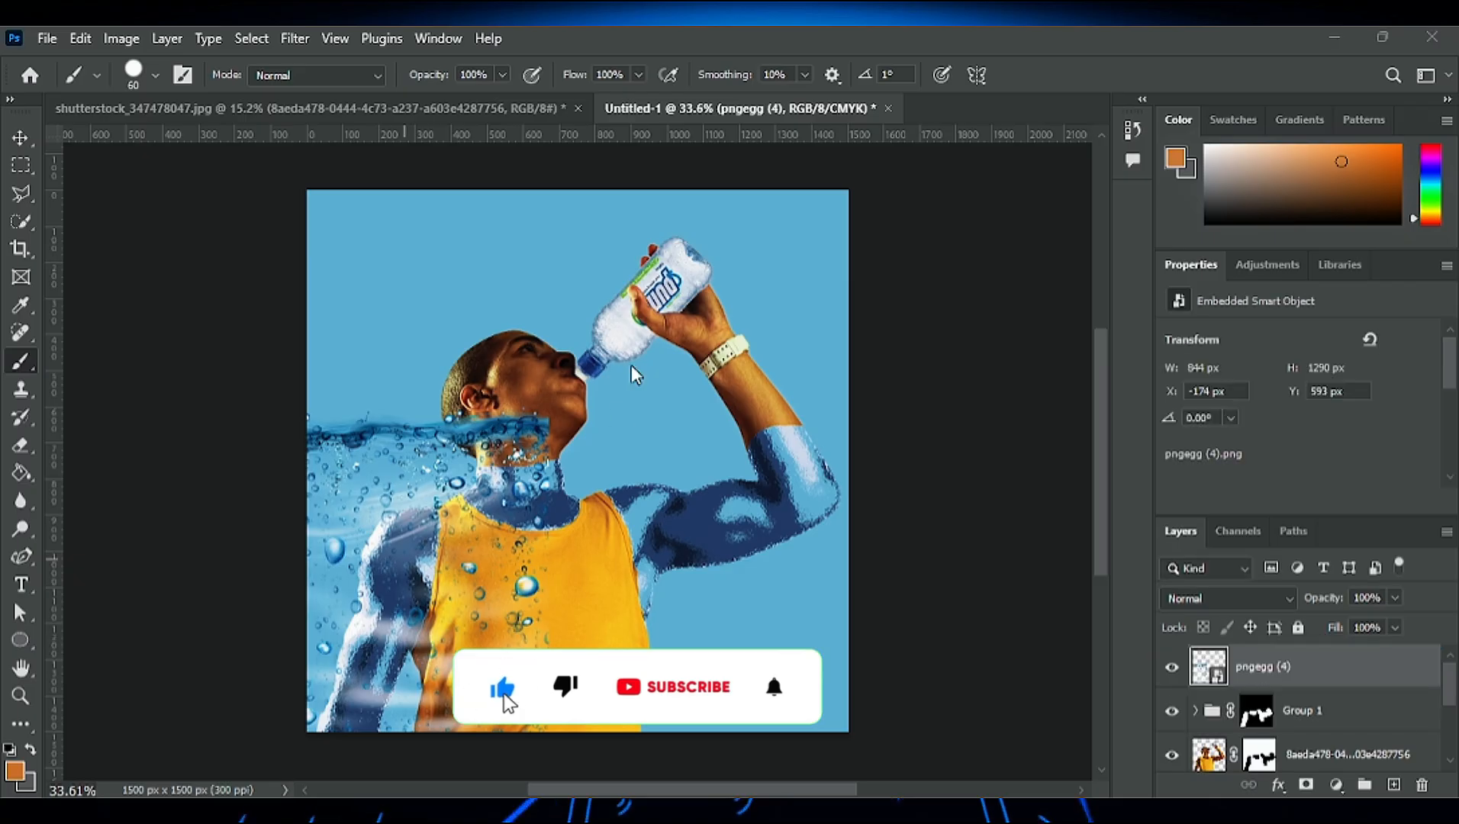
pyautogui.press('v')
pyautogui.moveTo(420, 482); pyautogui.dragTo(561, 399)
pyautogui.hotkey('ctrl', 't')
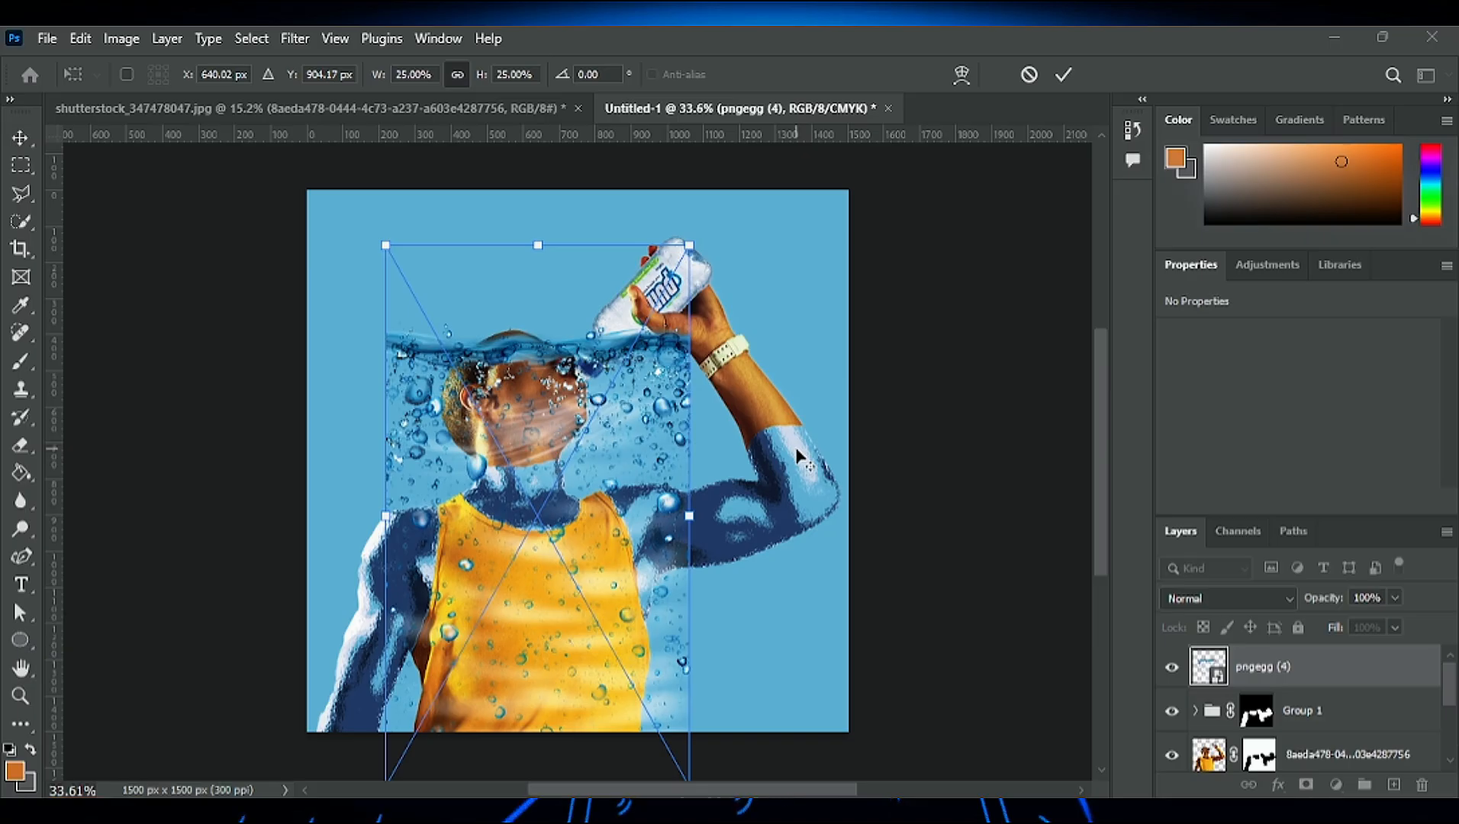
pyautogui.press('Return')
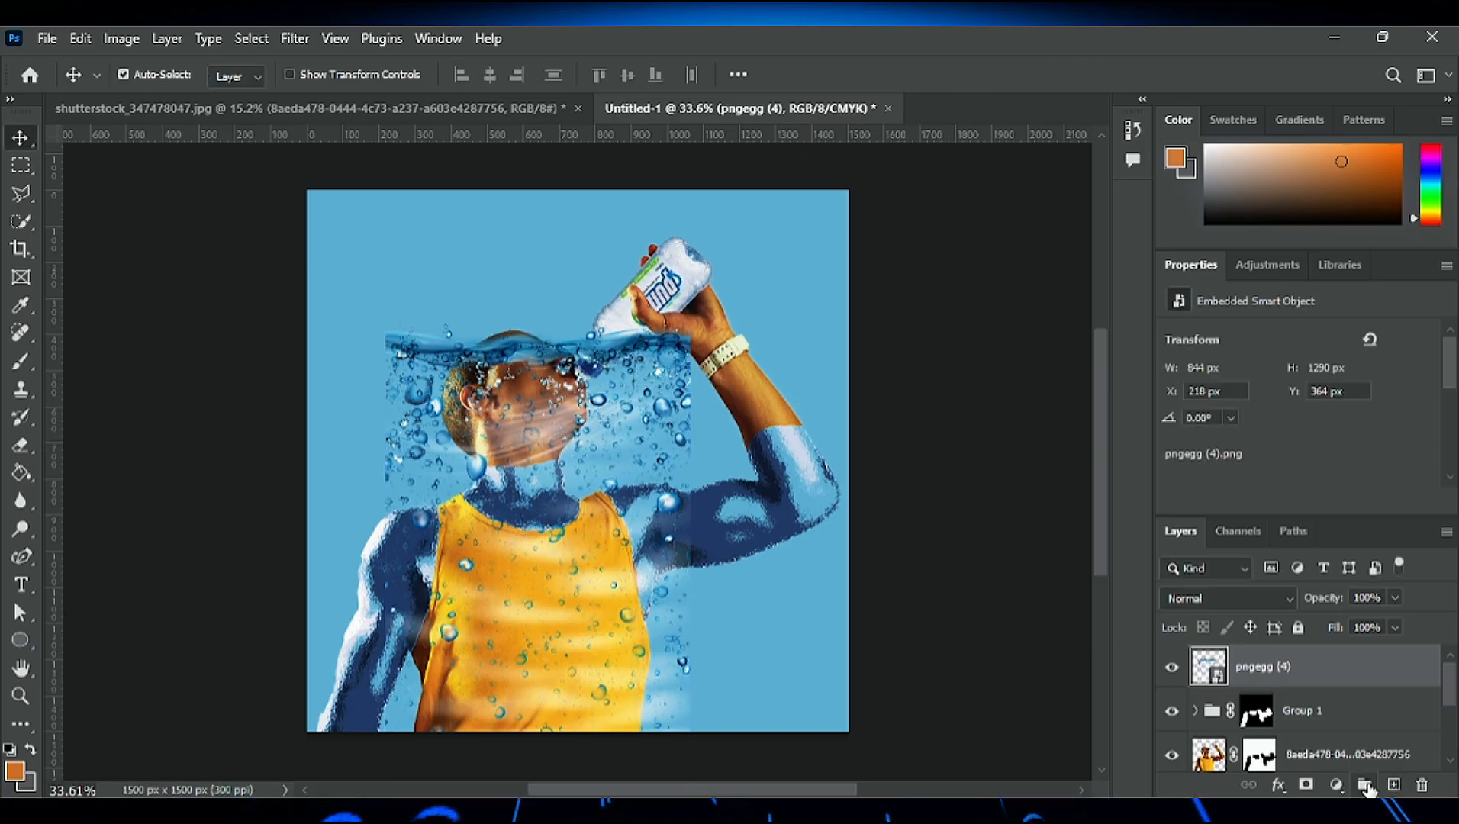
# - Put the water image into a new group and copy the Group 1 mask onto that group
pyautogui.click(1366, 786)
pyautogui.moveTo(1259, 742); pyautogui.dragTo(1276, 663)
pyautogui.click(763, 611)
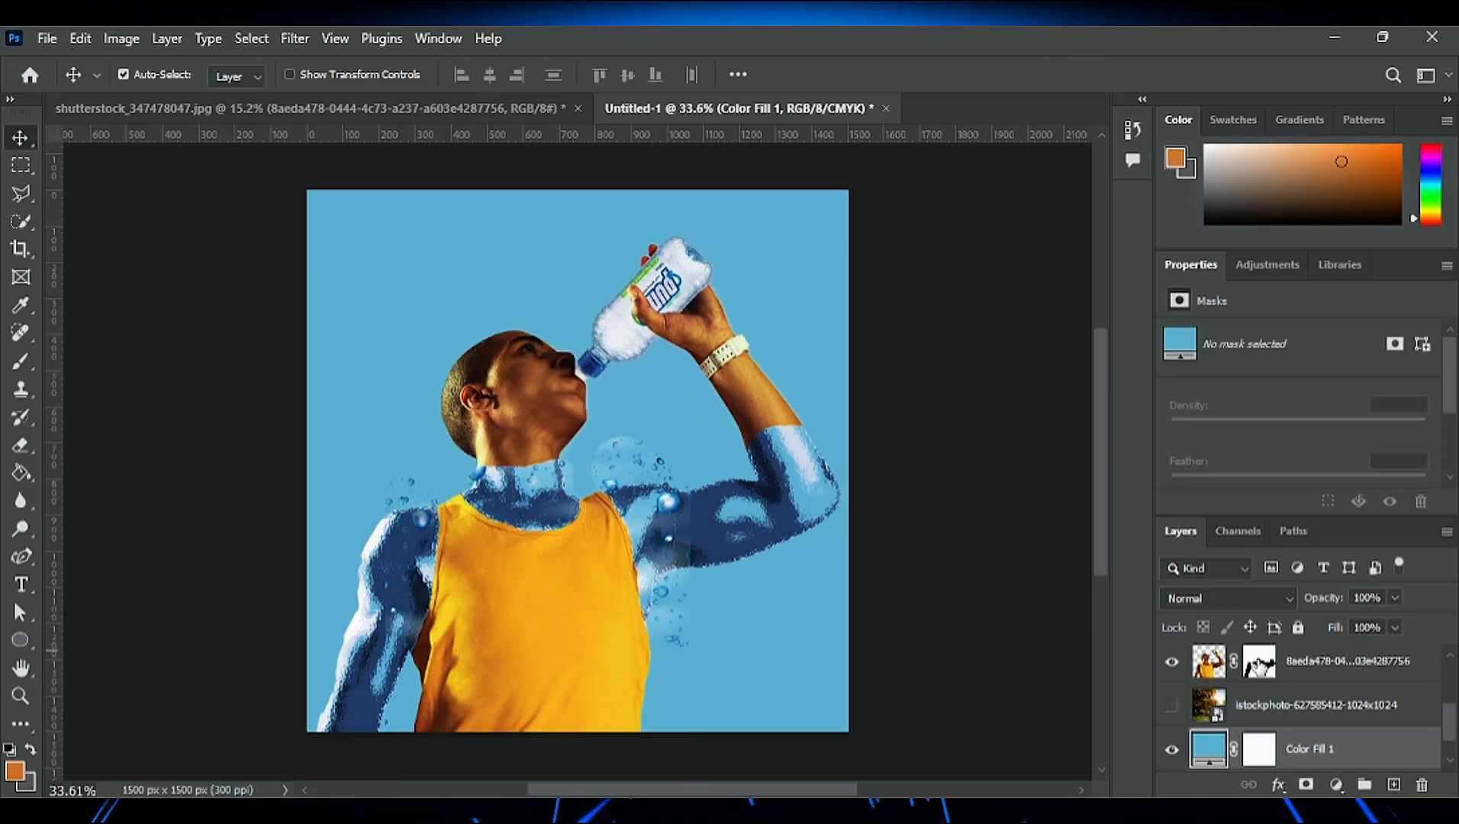
# - Scale the water image in Group 2 to 18.27%, rotate it to -24.33° and position it over the raised arm
pyautogui.scroll(3, 1260, 666)
pyautogui.click(1276, 710)
pyautogui.click(679, 526)
pyautogui.scroll(3, 1286, 707)
pyautogui.click(1267, 710)
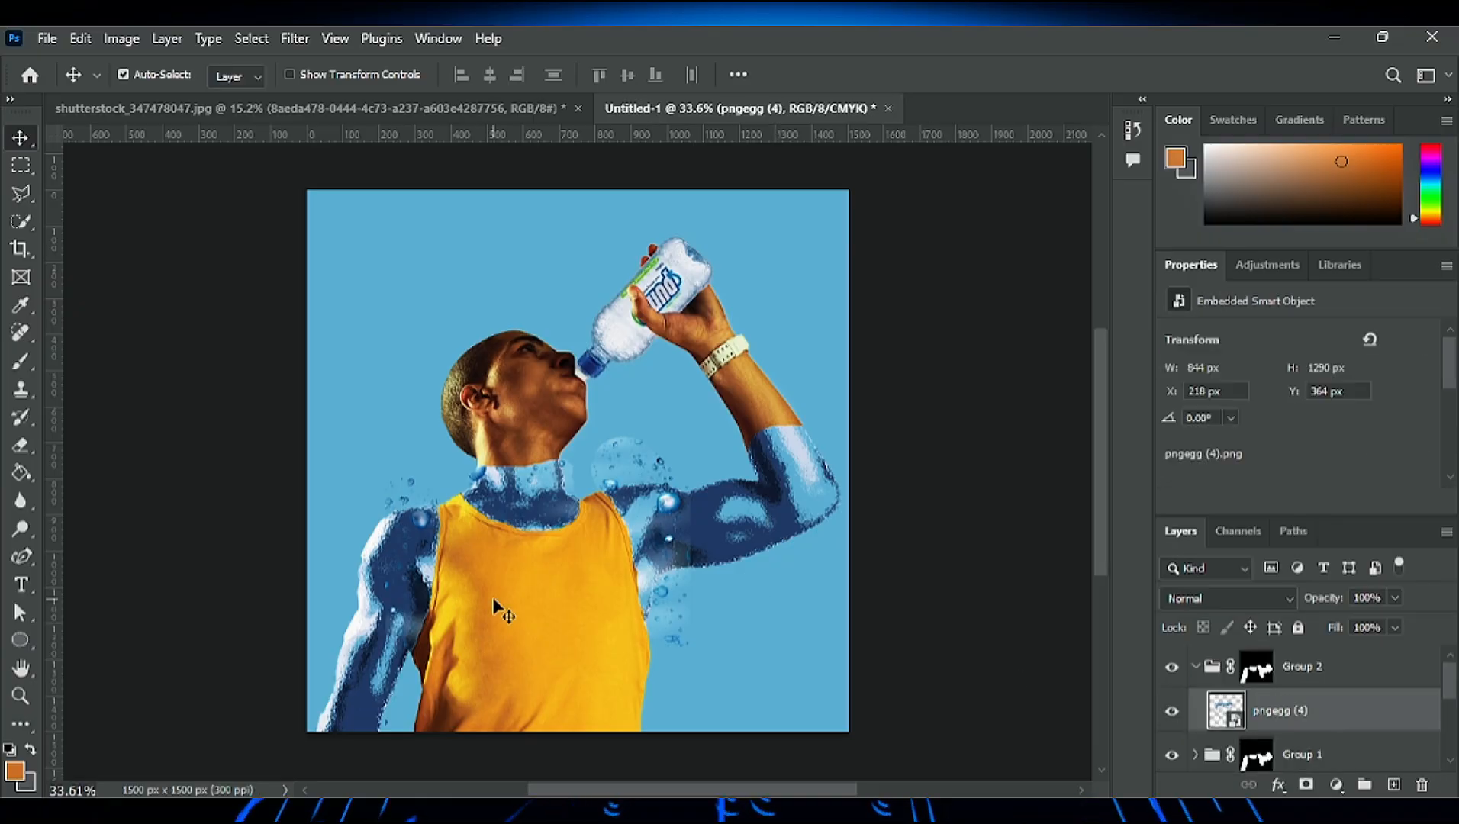
pyautogui.hotkey('ctrl', 't')
pyautogui.moveTo(633, 512); pyautogui.dragTo(554, 691)
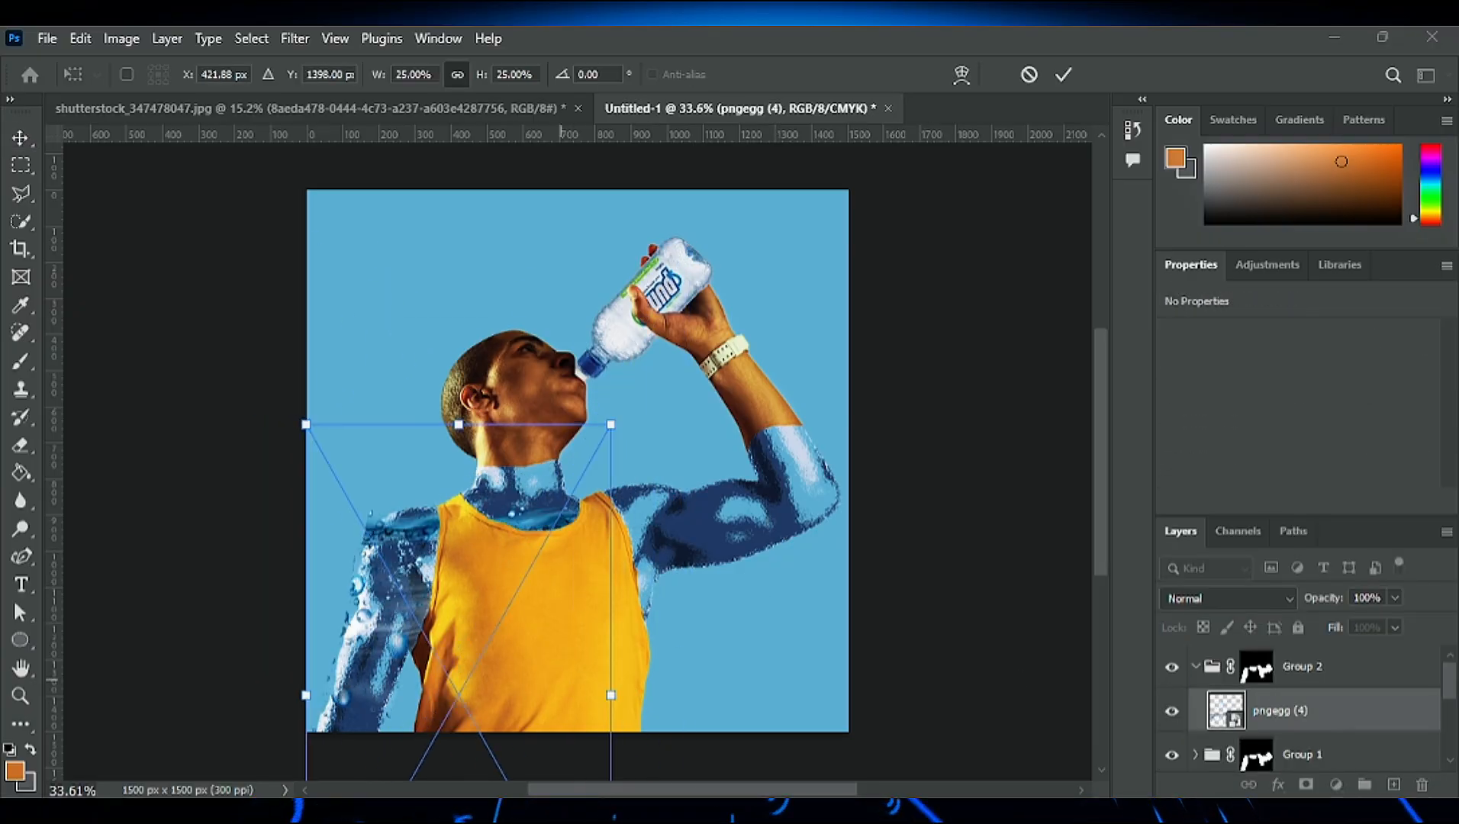
pyautogui.moveTo(388, 571); pyautogui.dragTo(715, 464)
pyautogui.scroll(5, 789, 435)
pyautogui.moveTo(537, 249); pyautogui.dragTo(668, 483)
pyautogui.moveTo(657, 471); pyautogui.dragTo(541, 580)
pyautogui.moveTo(810, 617); pyautogui.dragTo(739, 450)
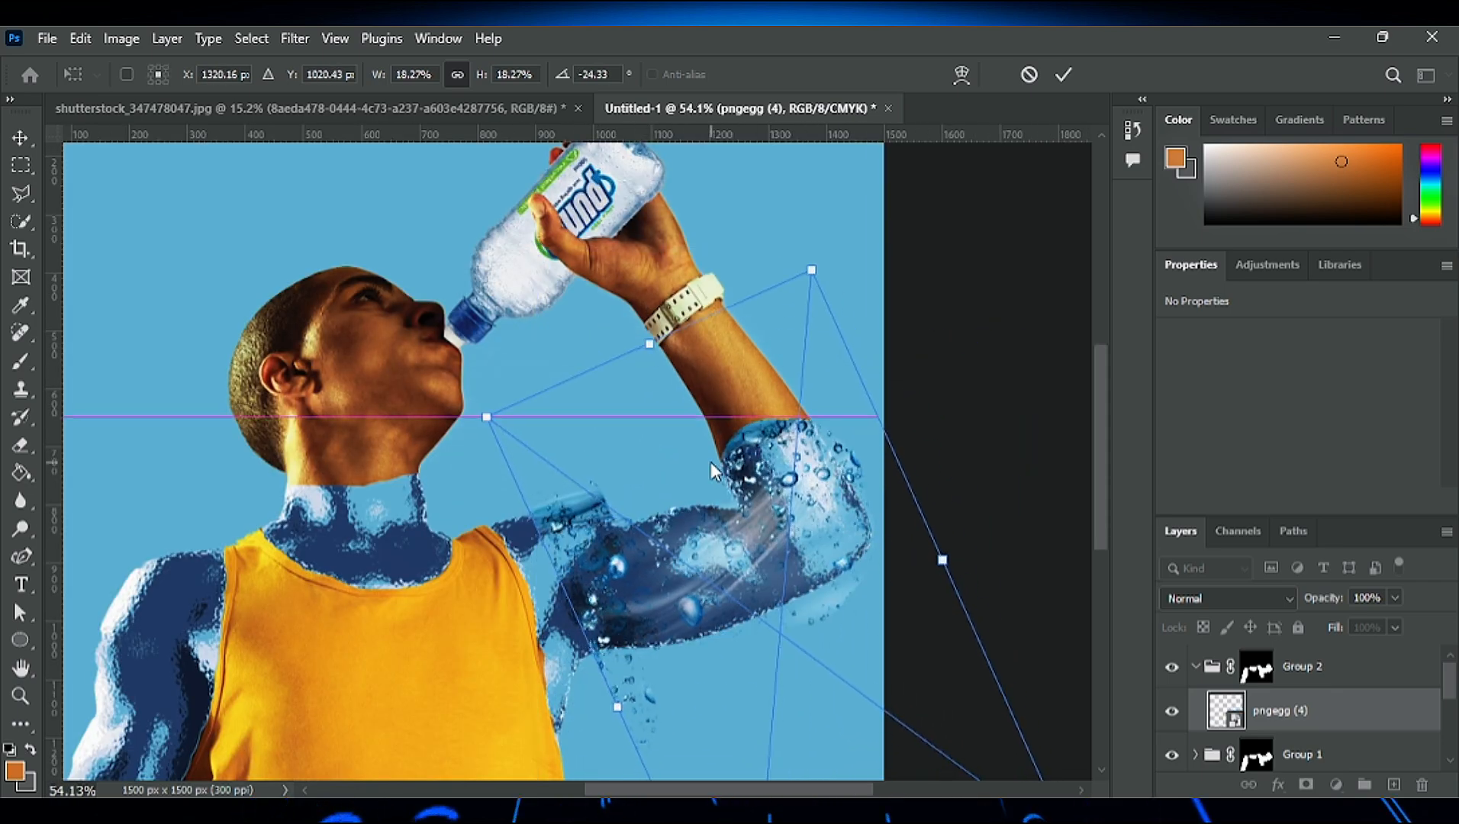
pyautogui.moveTo(634, 467); pyautogui.dragTo(637, 498)
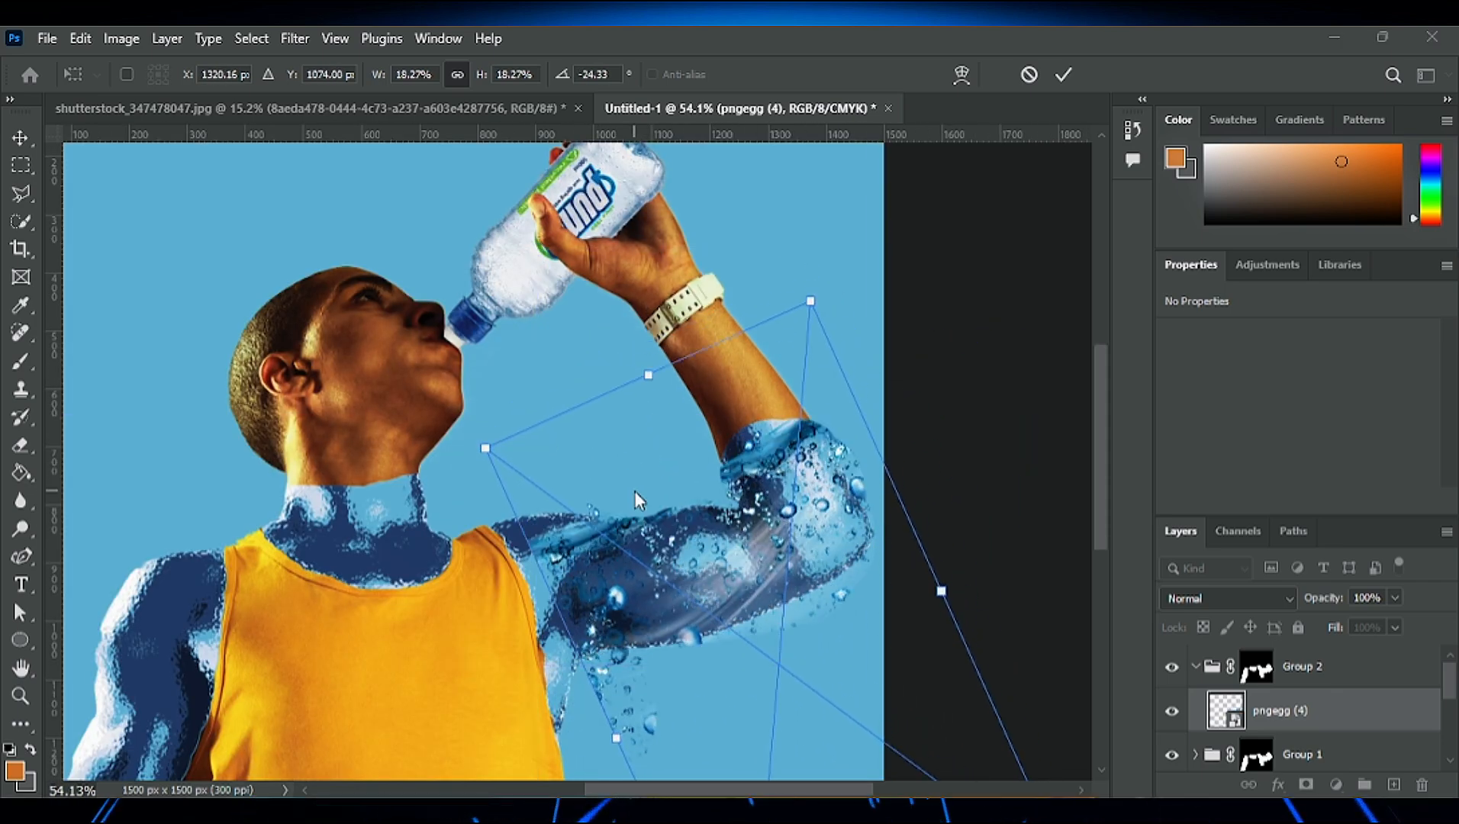
# - Shrink the water image to 8.27% and position its waterline over the elbow of the raised arm
pyautogui.moveTo(485, 448); pyautogui.dragTo(650, 570)
pyautogui.moveTo(687, 611); pyautogui.dragTo(682, 448)
pyautogui.moveTo(800, 505); pyautogui.dragTo(764, 475)
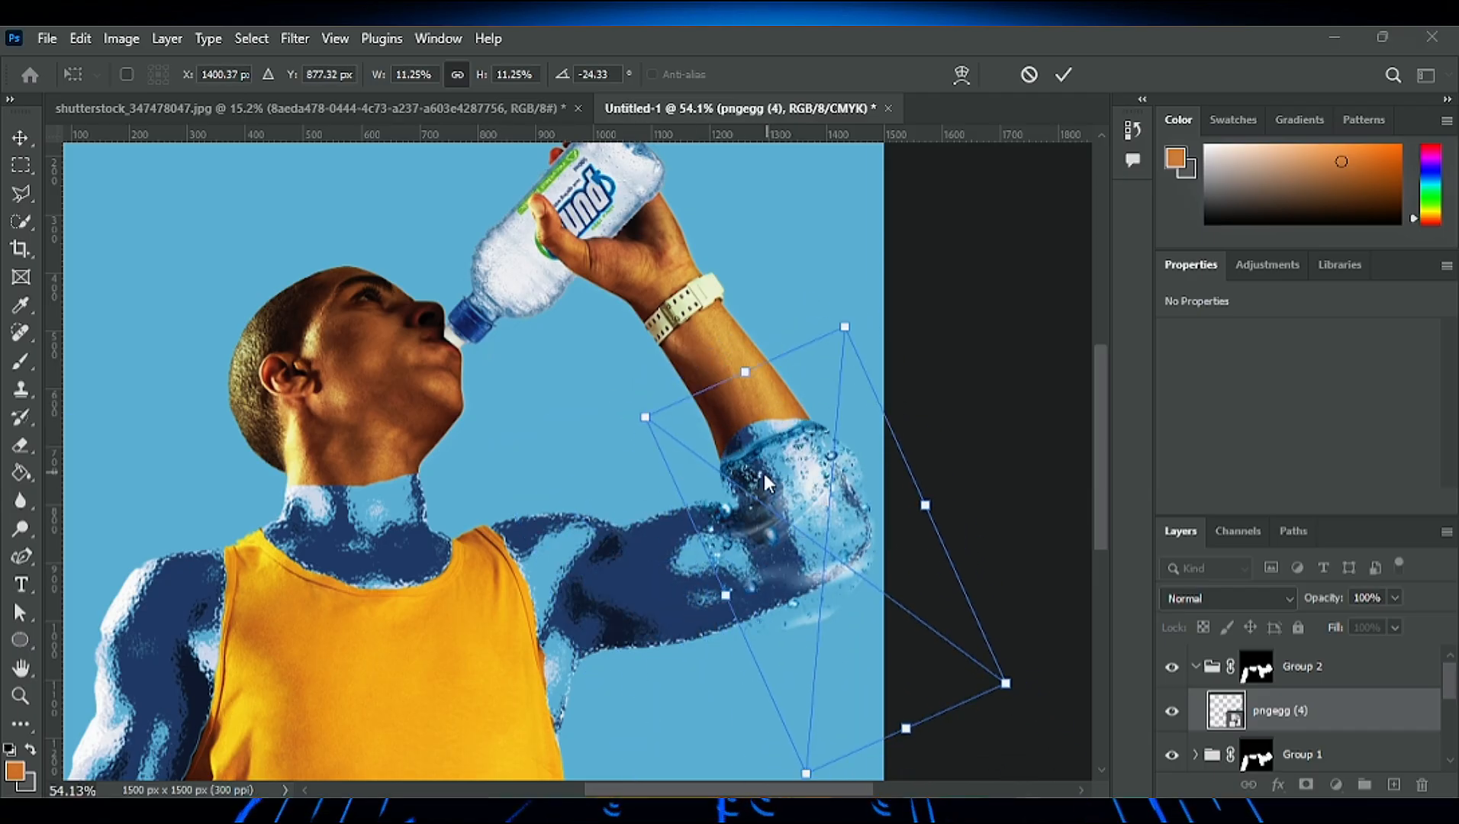
pyautogui.moveTo(645, 418); pyautogui.dragTo(744, 489)
pyautogui.moveTo(863, 580); pyautogui.dragTo(811, 526)
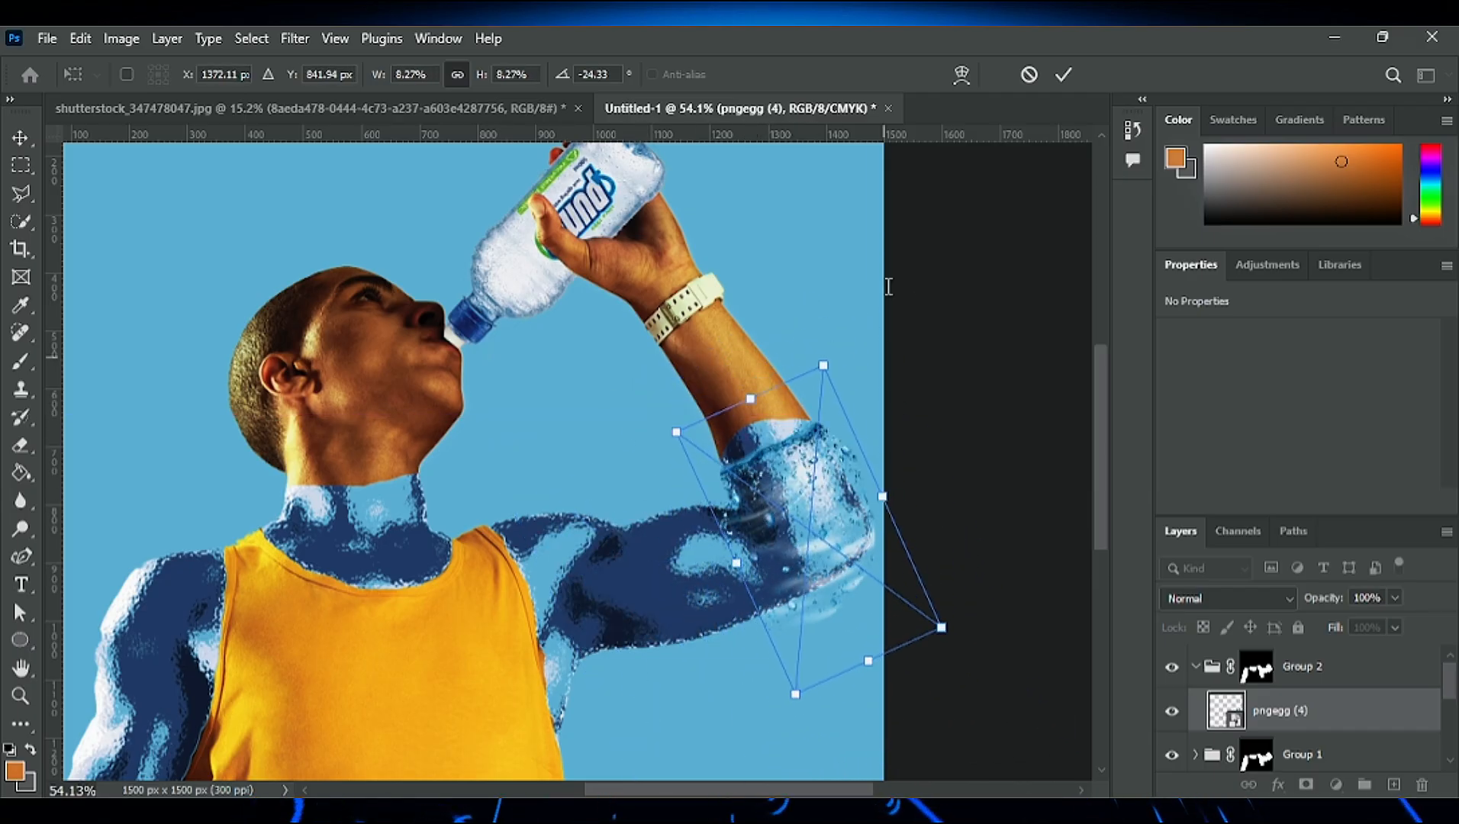
# - Warp the water image so its waterline follows the forearm edge and its lower part fits the elbow outline
pyautogui.click(875, 582)
pyautogui.moveTo(752, 458); pyautogui.dragTo(715, 429)
pyautogui.moveTo(824, 365); pyautogui.dragTo(735, 370)
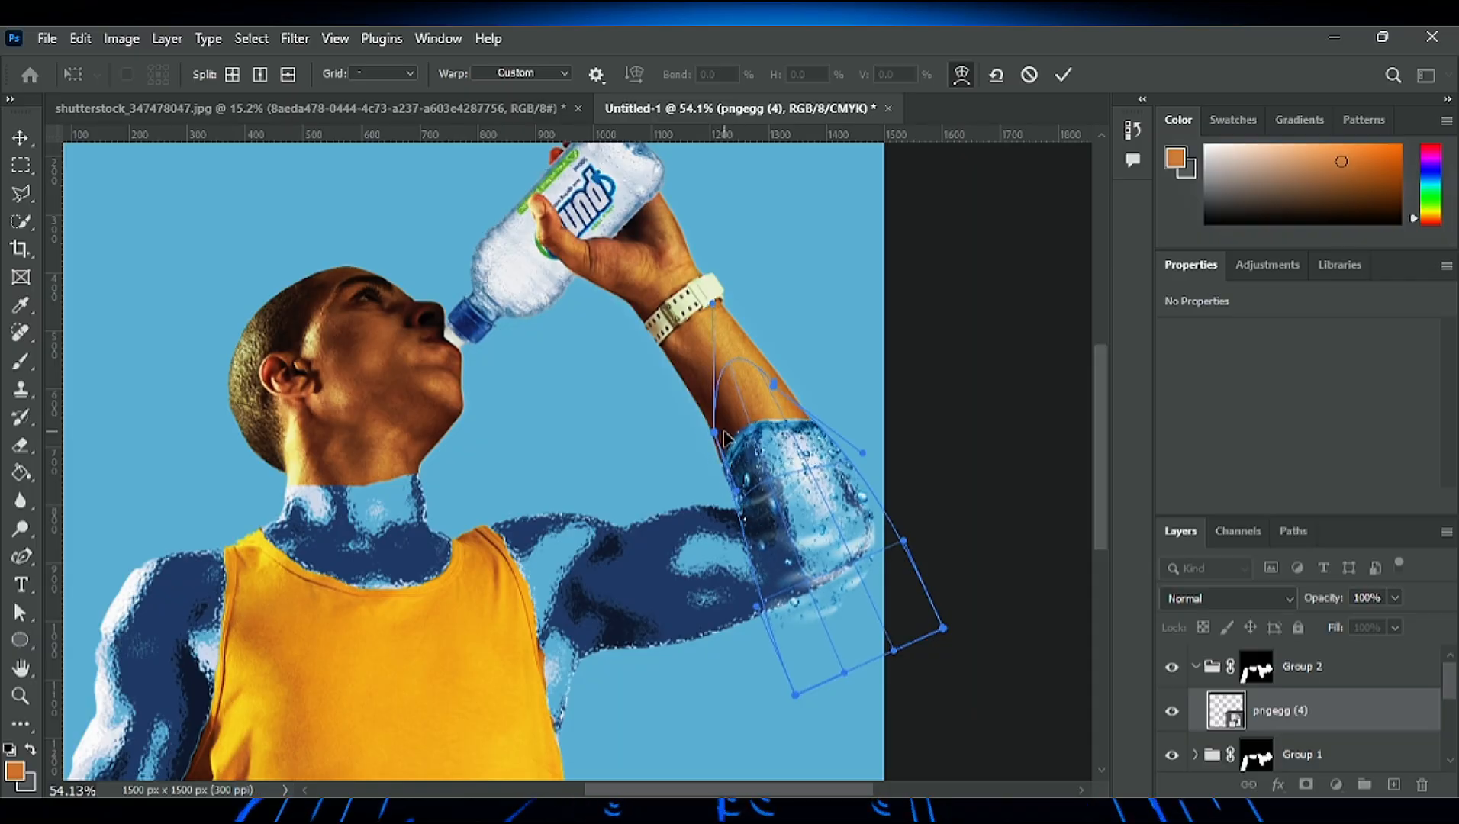
pyautogui.moveTo(797, 790); pyautogui.dragTo(818, 791)
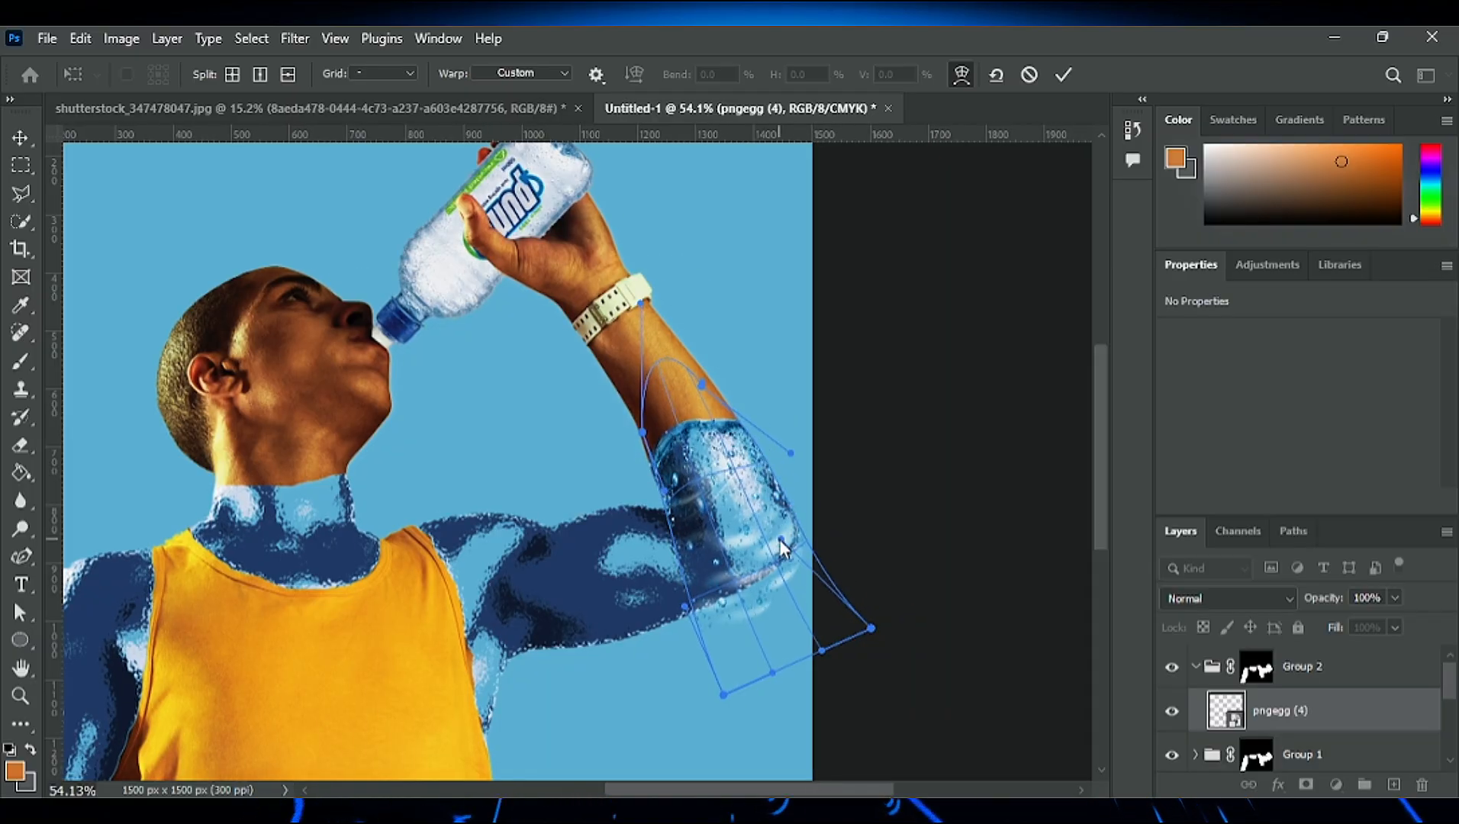
pyautogui.moveTo(780, 541); pyautogui.dragTo(784, 522)
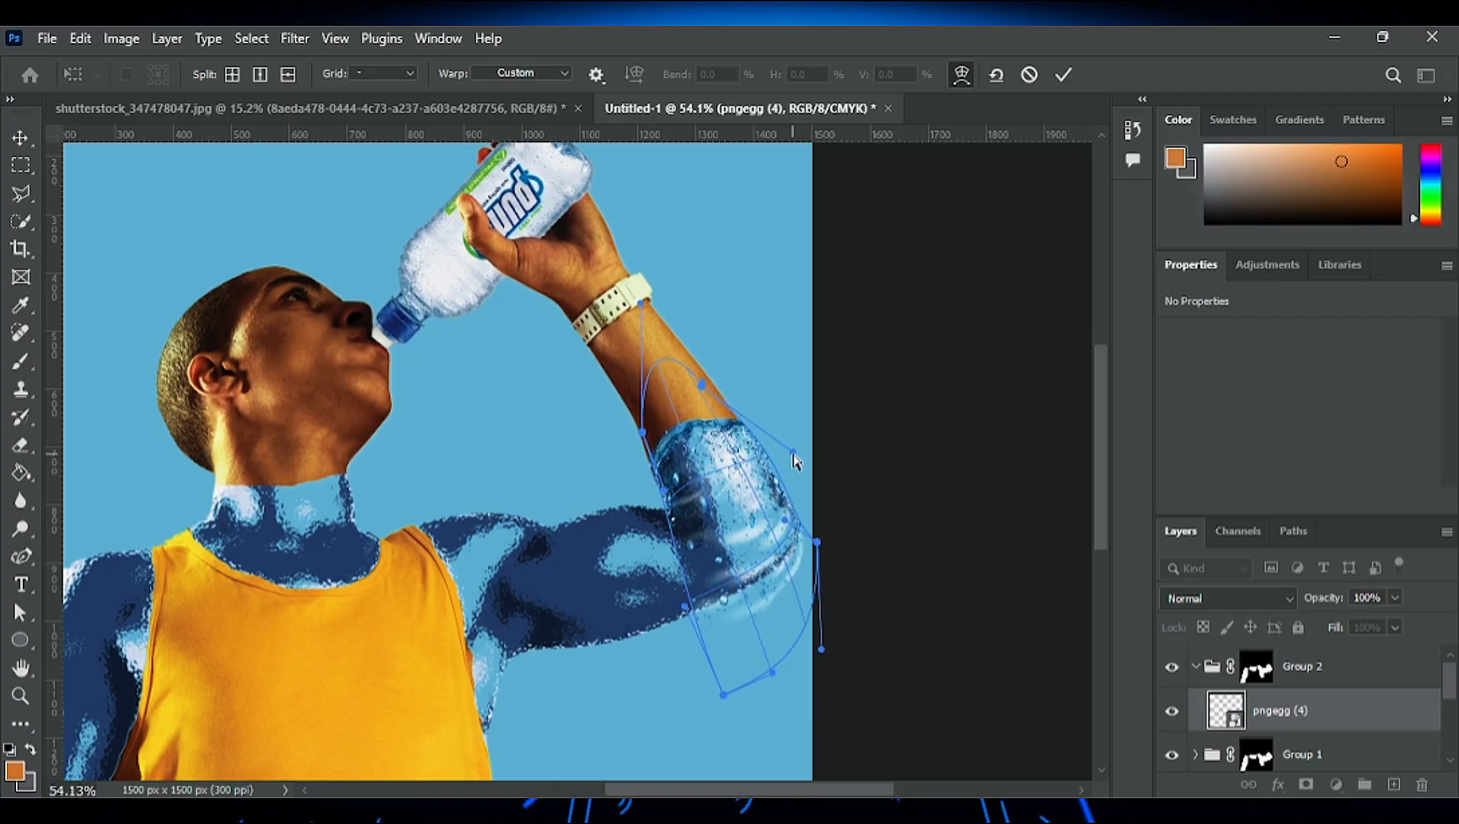
pyautogui.moveTo(791, 453); pyautogui.dragTo(780, 459)
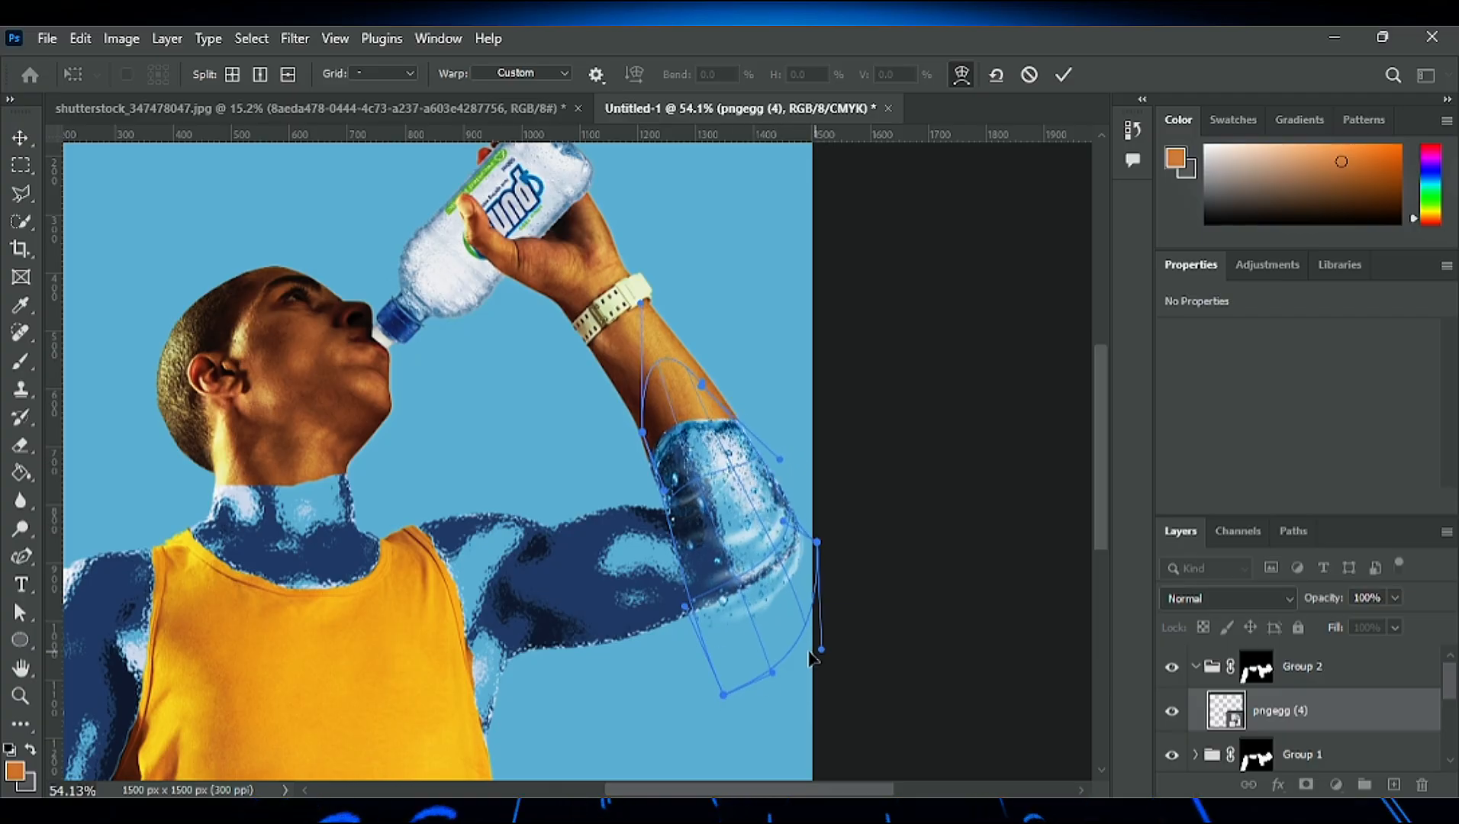
pyautogui.moveTo(813, 653); pyautogui.dragTo(797, 544)
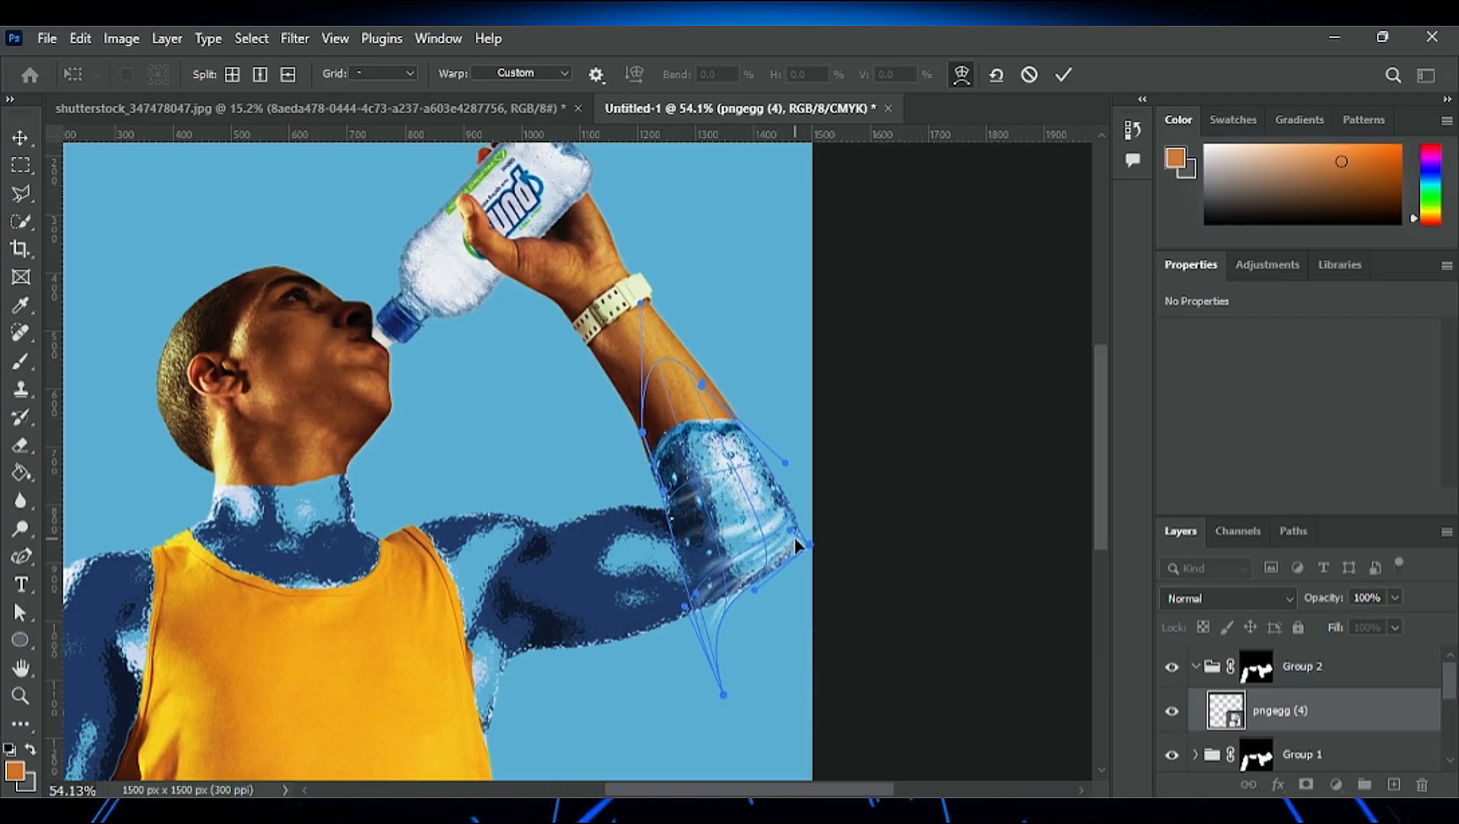
pyautogui.moveTo(724, 694); pyautogui.dragTo(713, 587)
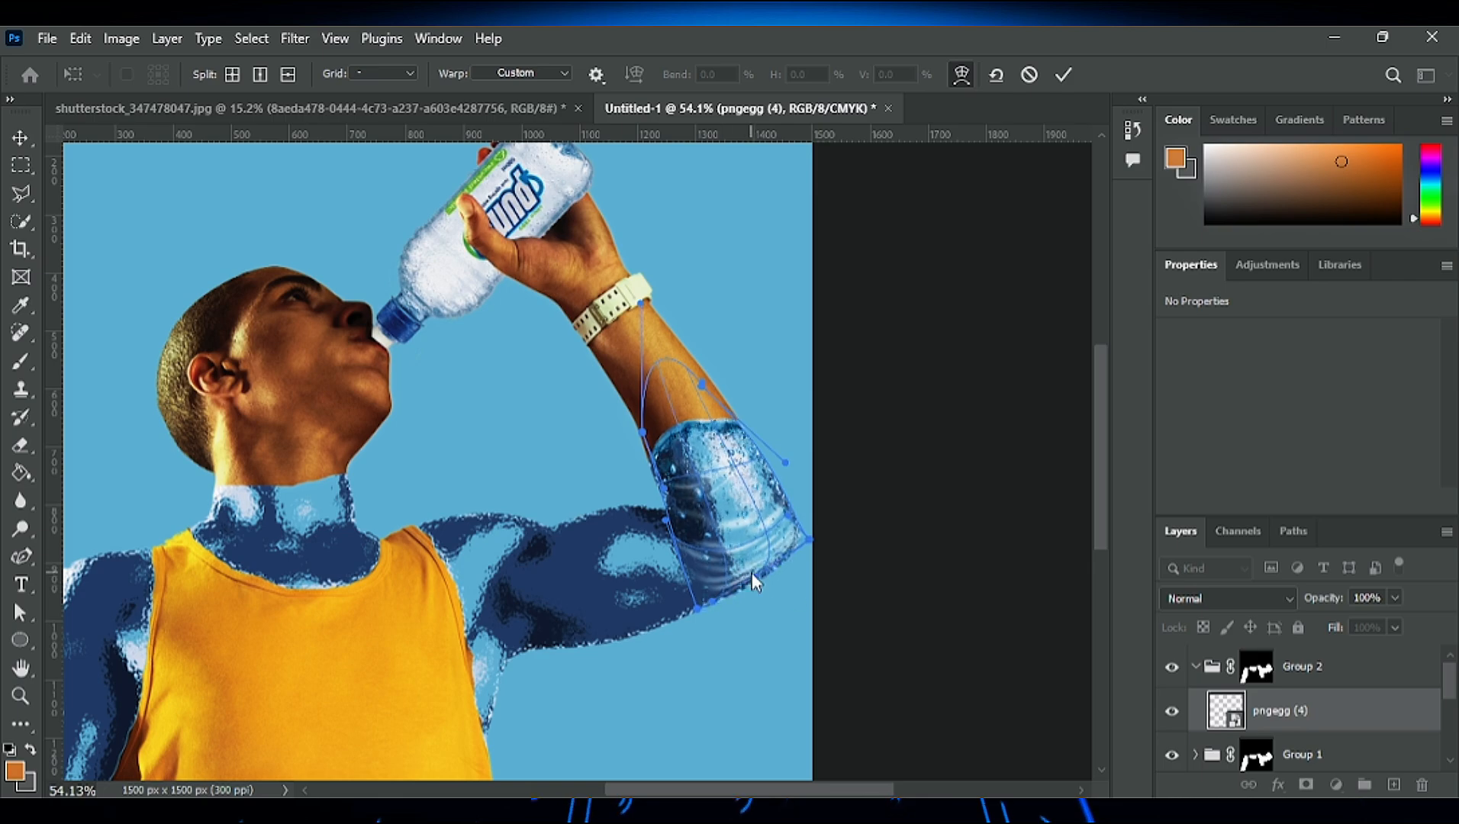
pyautogui.click(1064, 74)
# - Duplicate the elbow water layer onto the raised upper arm and warp the copy so it stretches toward the armpit
pyautogui.scroll(5, 765, 602)
pyautogui.scroll(-4, 756, 599)
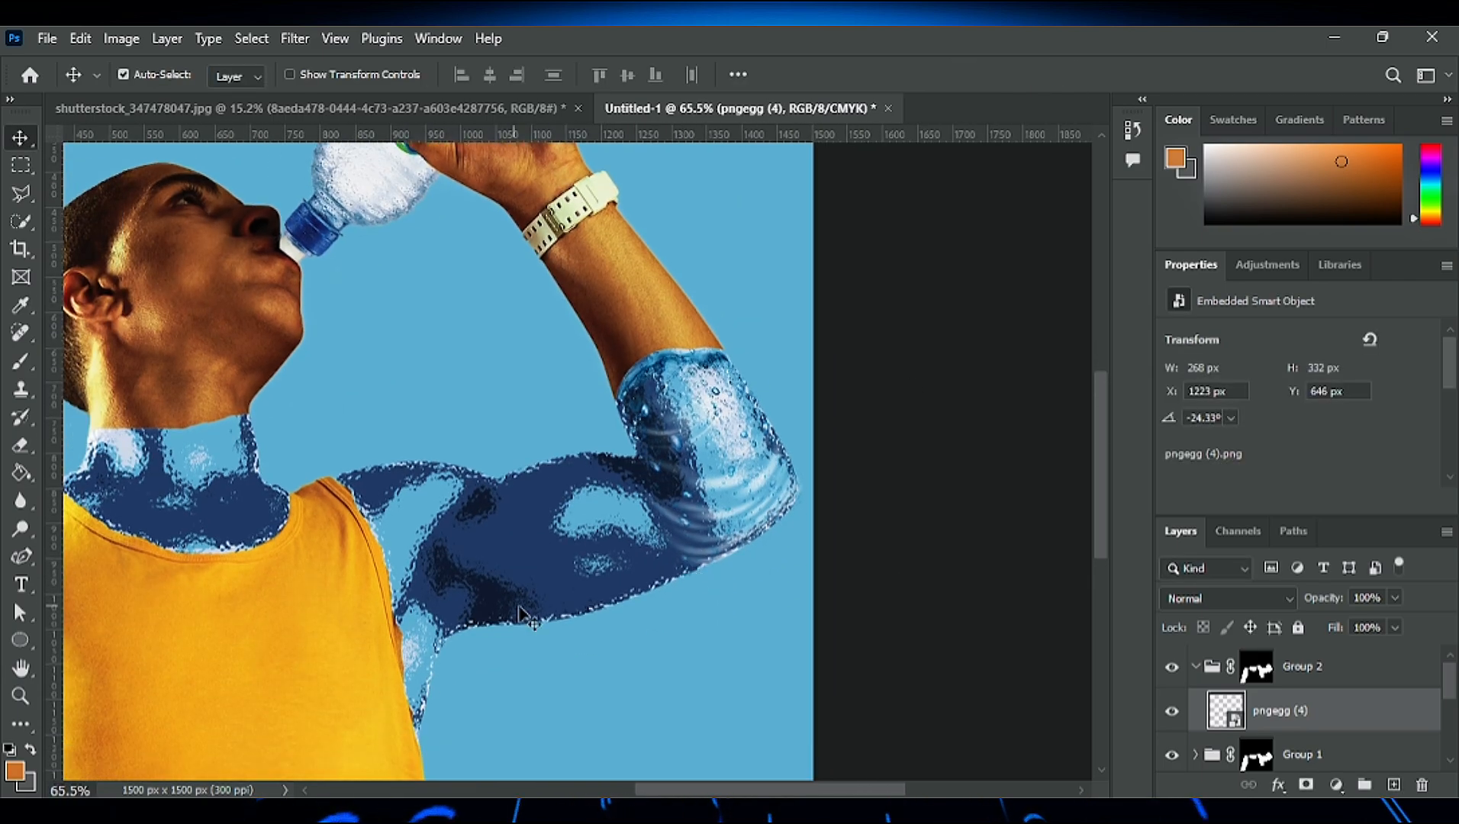
pyautogui.moveTo(695, 391); pyautogui.dragTo(643, 410)
pyautogui.hotkey('ctrl', 't')
pyautogui.click(961, 74)
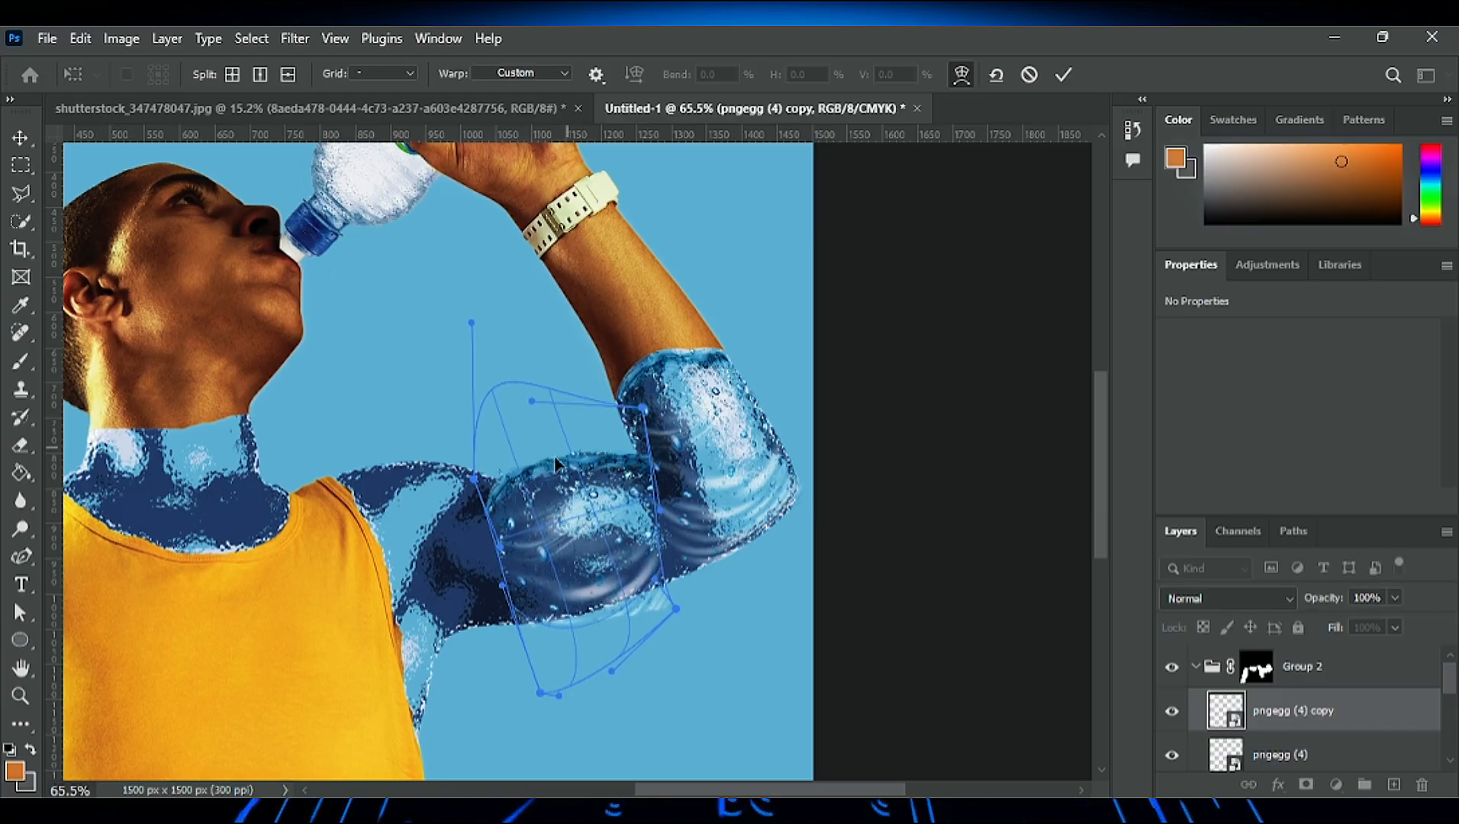
pyautogui.moveTo(474, 479); pyautogui.dragTo(355, 553)
pyautogui.moveTo(424, 620); pyautogui.dragTo(395, 572)
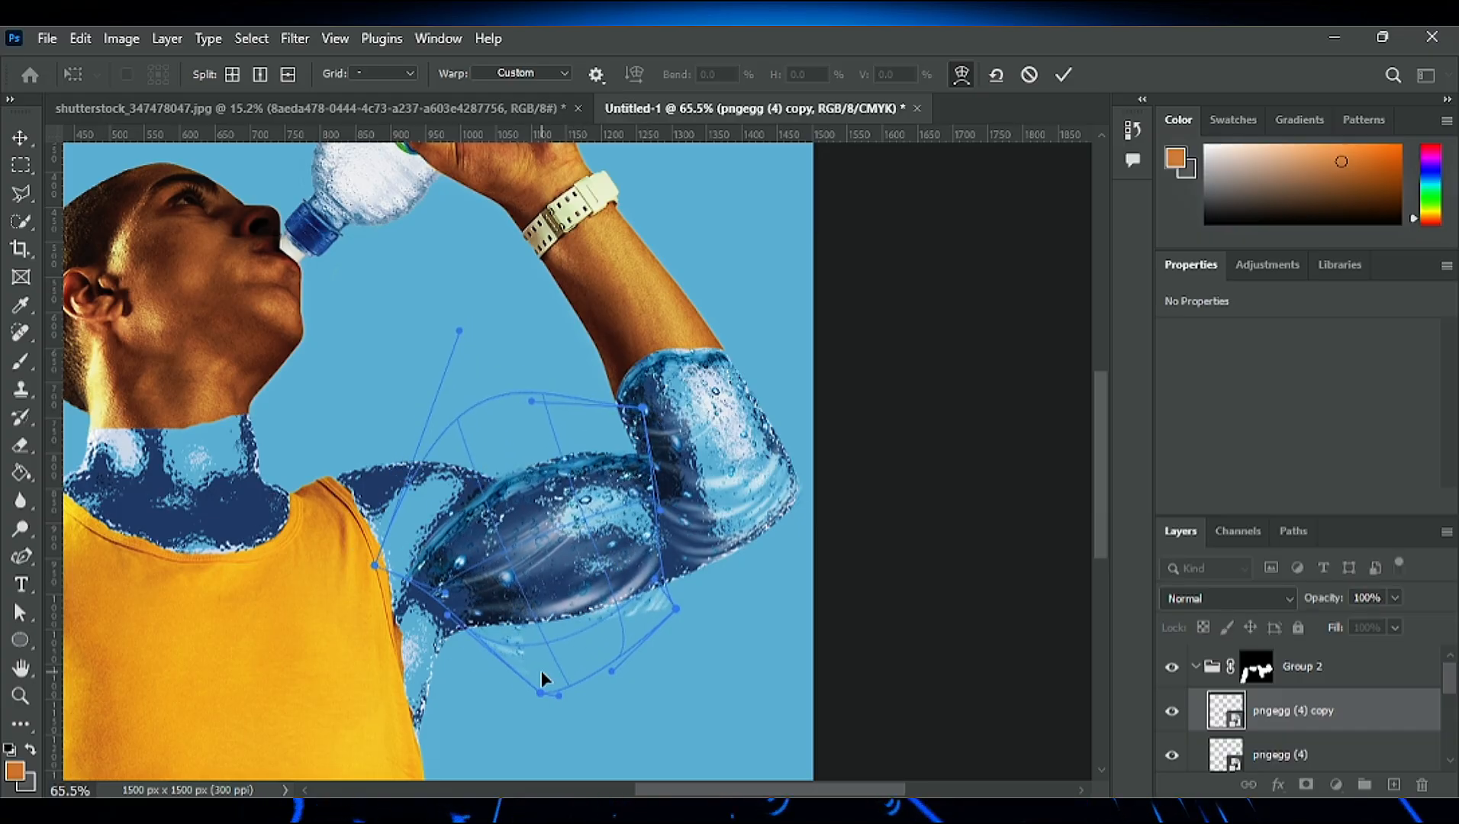
pyautogui.moveTo(541, 690); pyautogui.dragTo(516, 680)
pyautogui.moveTo(673, 607)
pyautogui.mouseDown()
pyautogui.moveTo(651, 559)
pyautogui.moveTo(670, 577)
pyautogui.mouseUp()
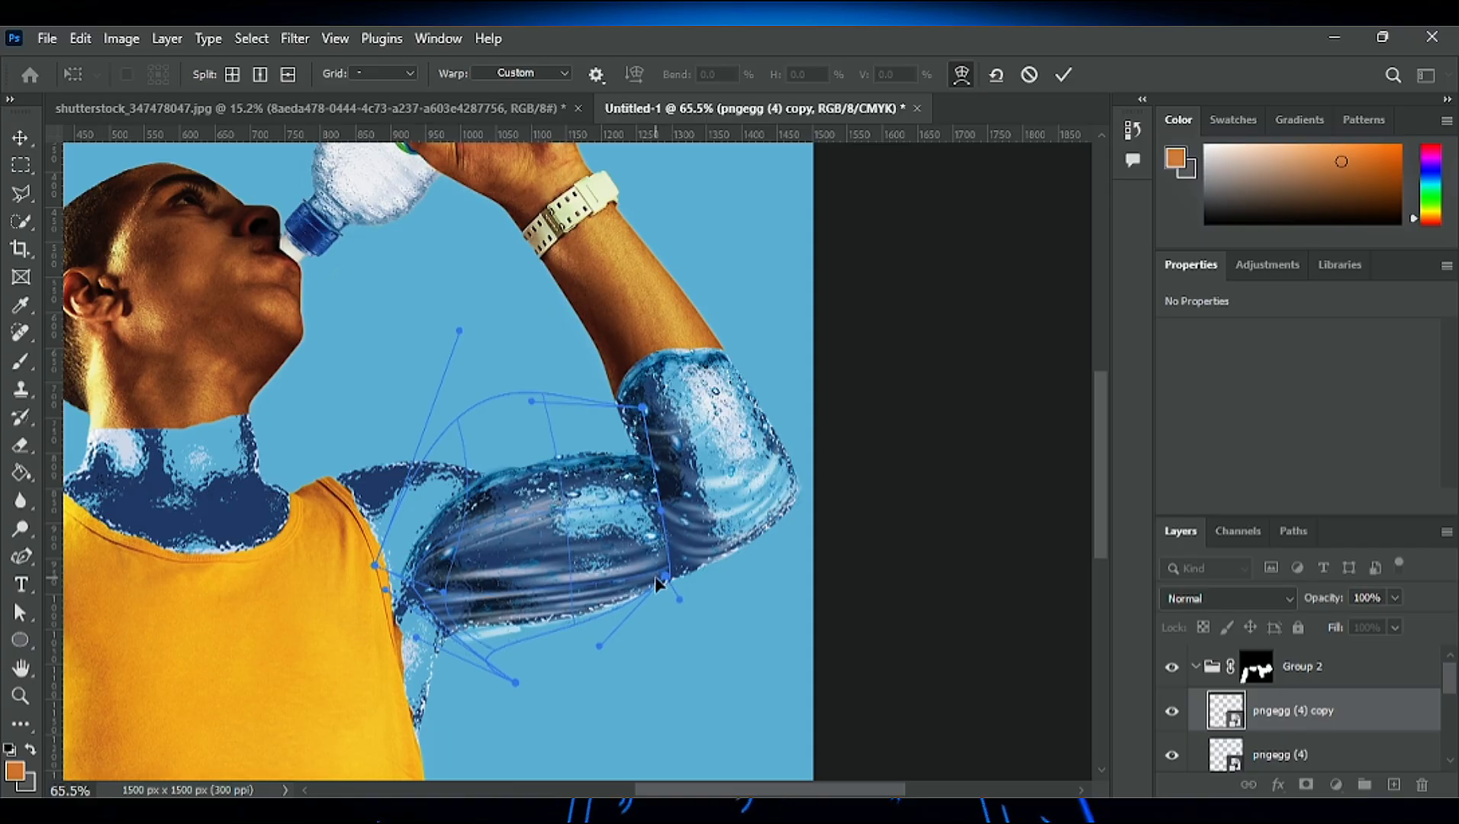
# - Refine the upper-arm copy's warp along the armpit and the arm's lower edge, and apply the transform
pyautogui.moveTo(516, 682); pyautogui.dragTo(436, 675)
pyautogui.moveTo(419, 551); pyautogui.dragTo(395, 589)
pyautogui.moveTo(493, 516); pyautogui.dragTo(493, 506)
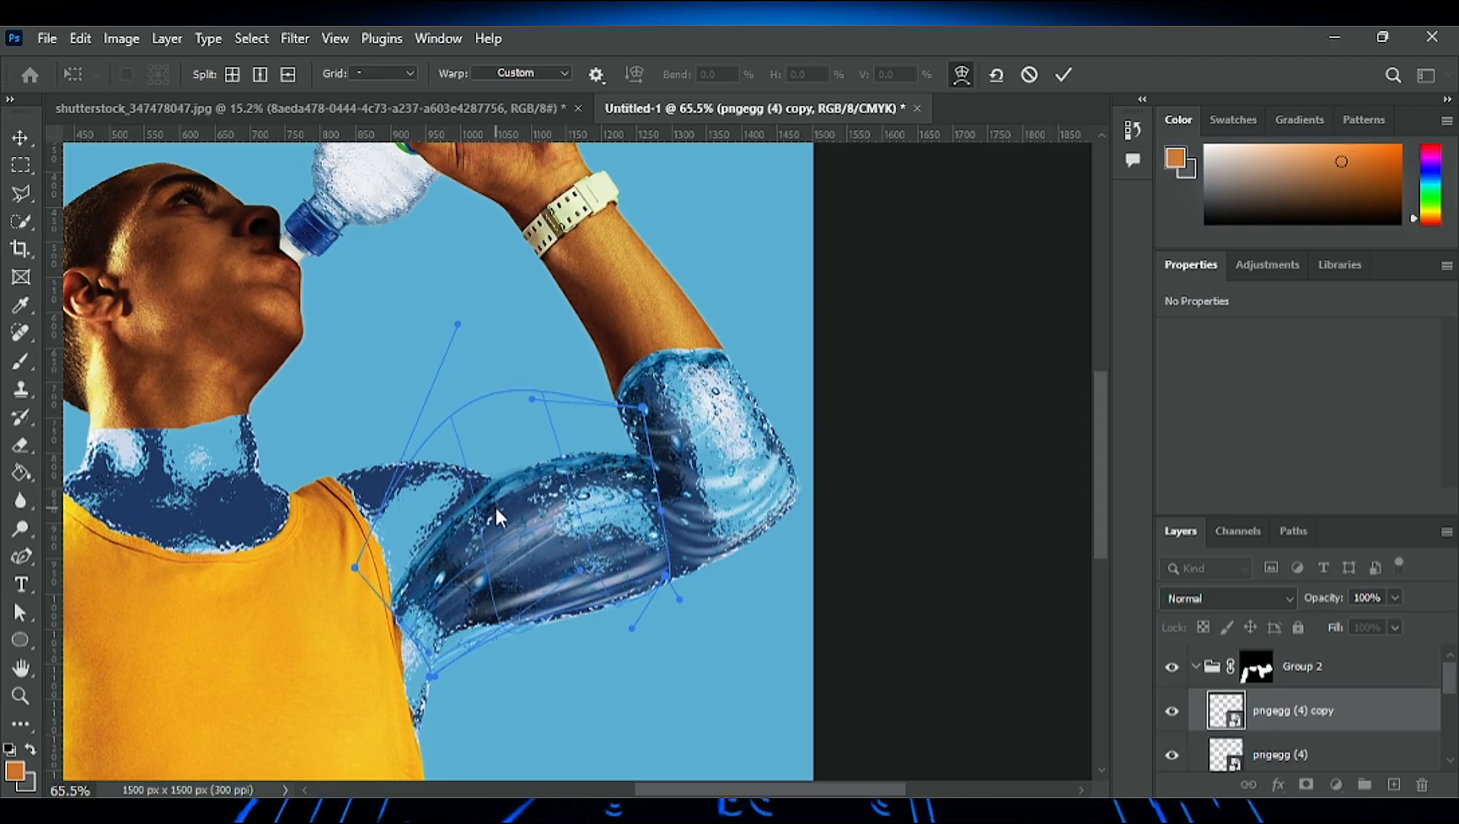
pyautogui.moveTo(471, 632); pyautogui.dragTo(520, 623)
pyautogui.moveTo(620, 589); pyautogui.dragTo(630, 596)
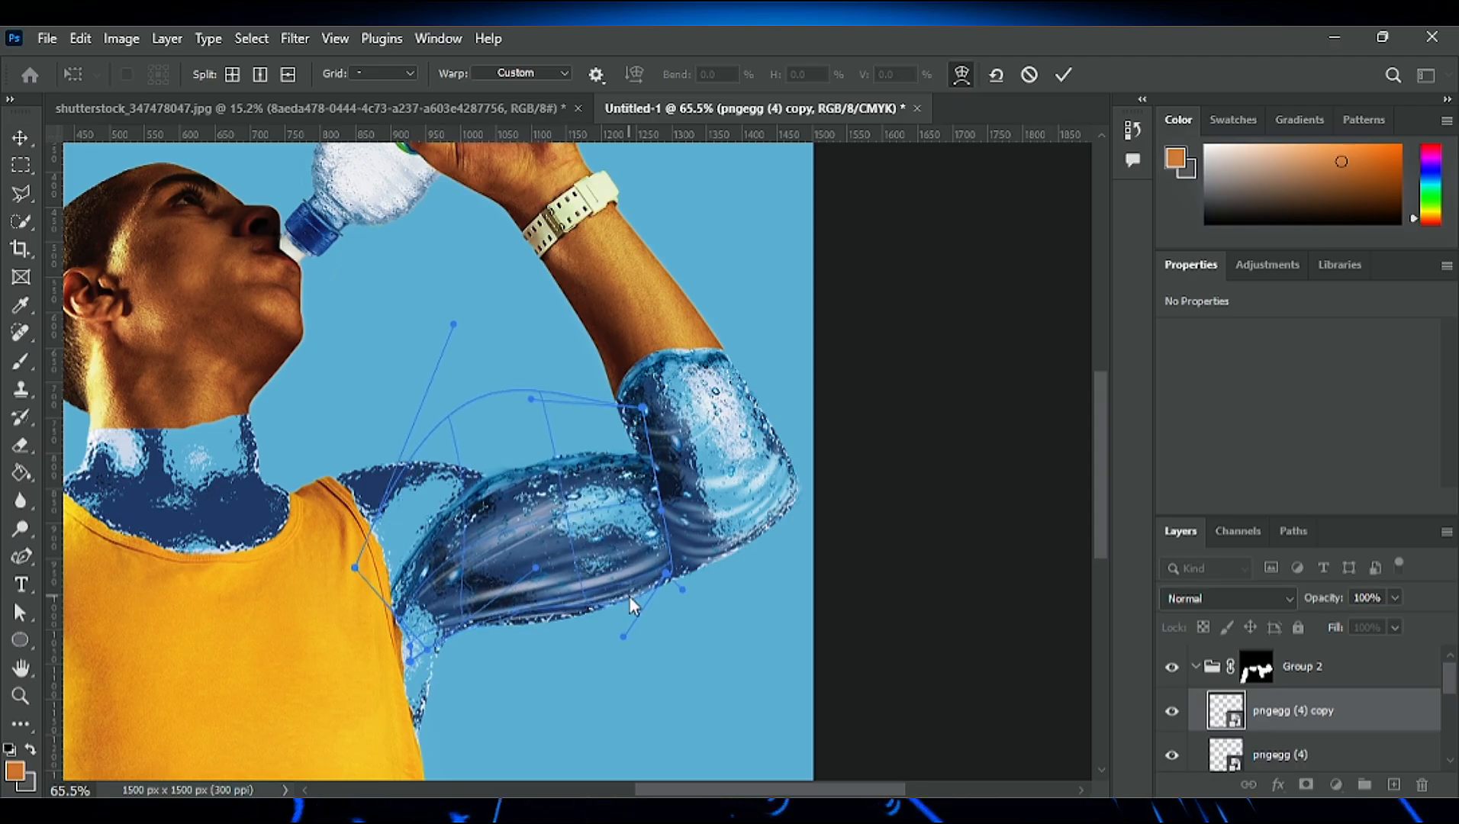
pyautogui.moveTo(407, 613); pyautogui.dragTo(412, 584)
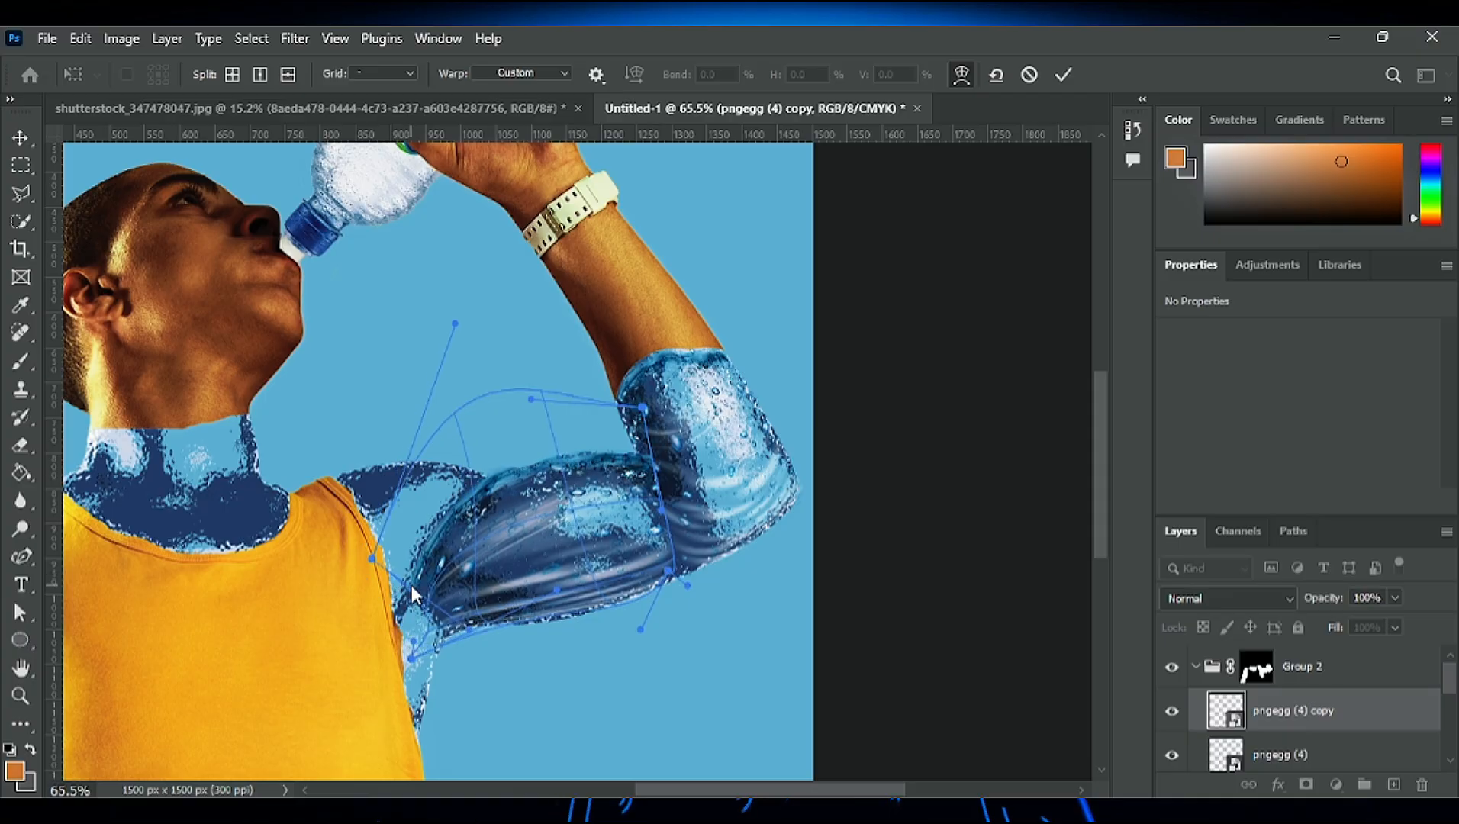
pyautogui.moveTo(457, 635); pyautogui.dragTo(444, 619)
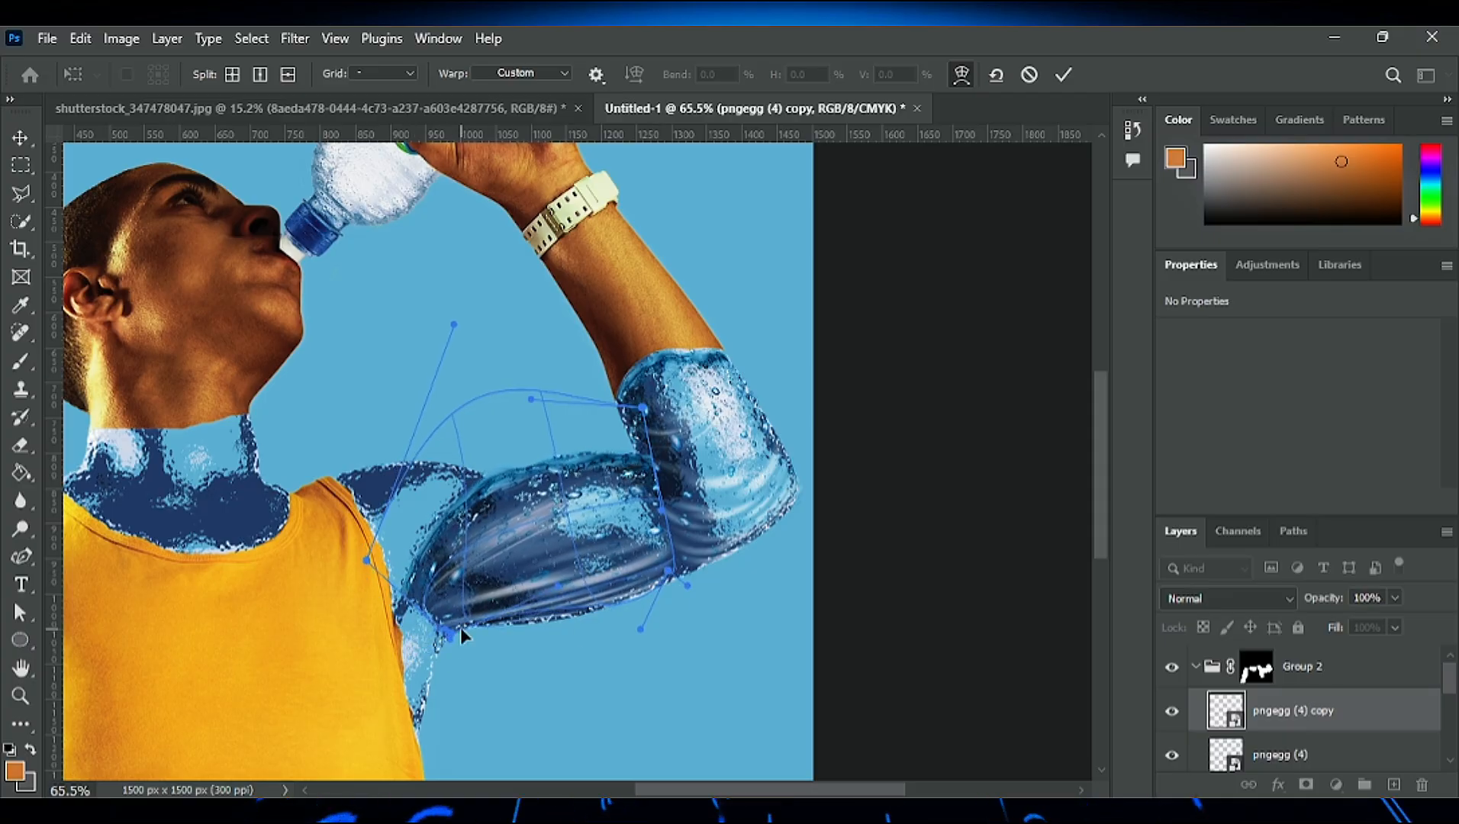
pyautogui.click(1063, 74)
# - Duplicate the upper-arm water layer, rotate the copy to 12.97° and position it over the shoulder of the raised arm
pyautogui.moveTo(558, 551); pyautogui.dragTo(492, 536)
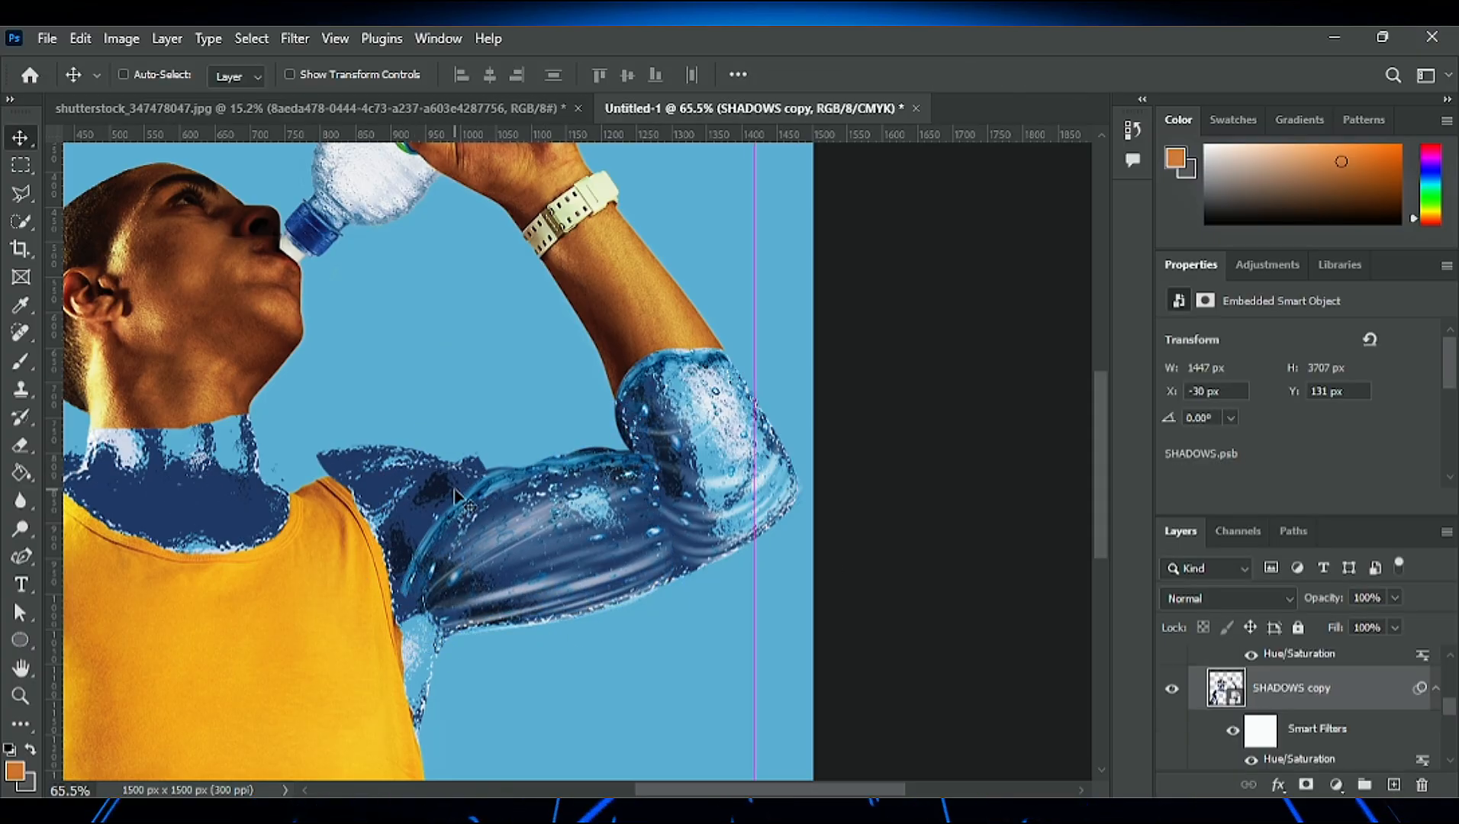
pyautogui.hotkey('ctrl', 'z')
pyautogui.moveTo(504, 485); pyautogui.dragTo(440, 478)
pyautogui.hotkey('ctrl', 't')
pyautogui.moveTo(571, 428); pyautogui.dragTo(585, 610)
pyautogui.moveTo(503, 584); pyautogui.dragTo(533, 506)
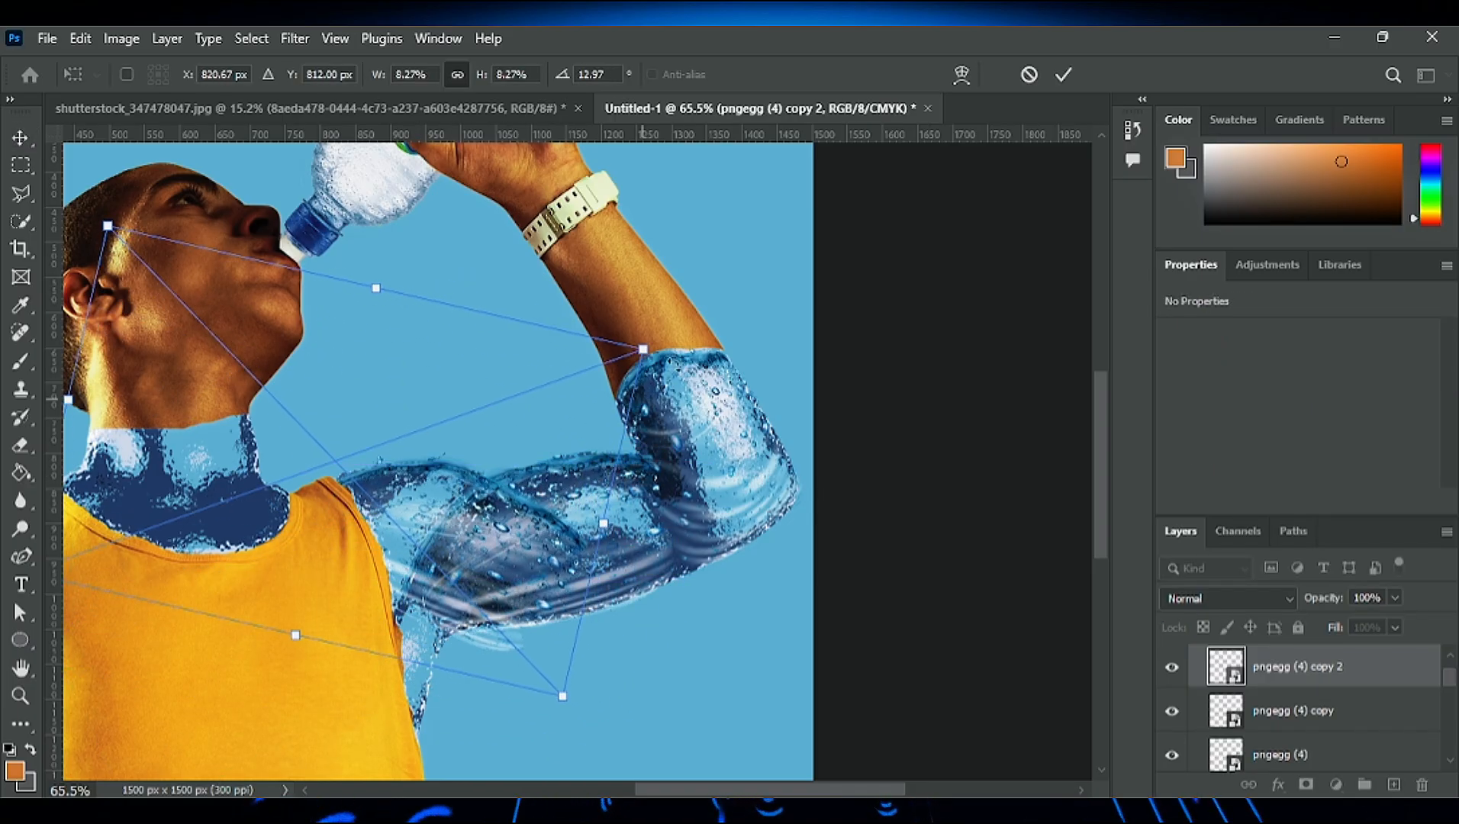
# - Warp the shoulder water copy to fit between the shirt strap and the upper arm, and apply it
pyautogui.click(717, 570)
pyautogui.moveTo(529, 647); pyautogui.dragTo(468, 615)
pyautogui.moveTo(620, 500); pyautogui.dragTo(482, 490)
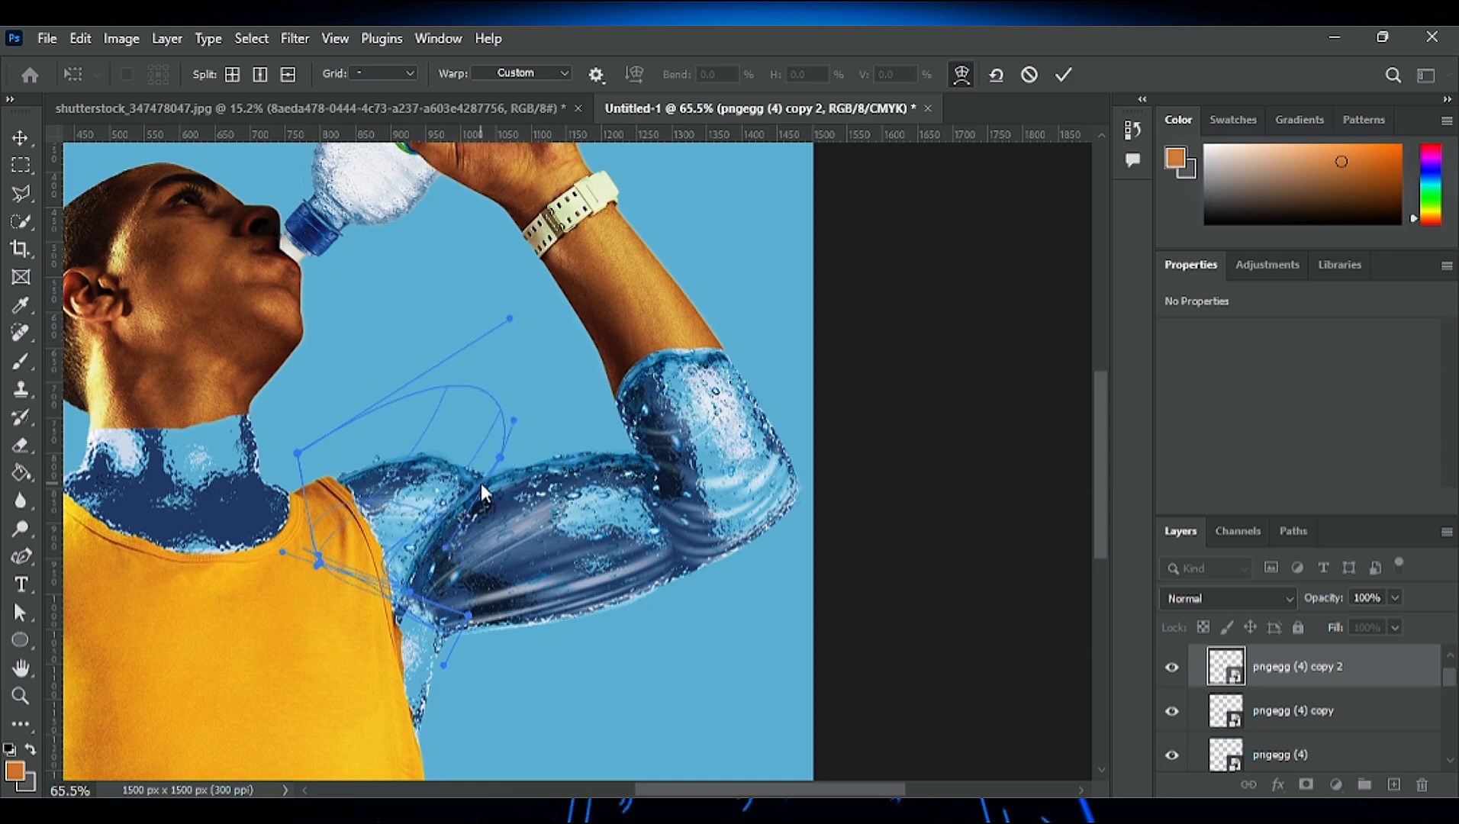
pyautogui.moveTo(460, 618); pyautogui.dragTo(390, 582)
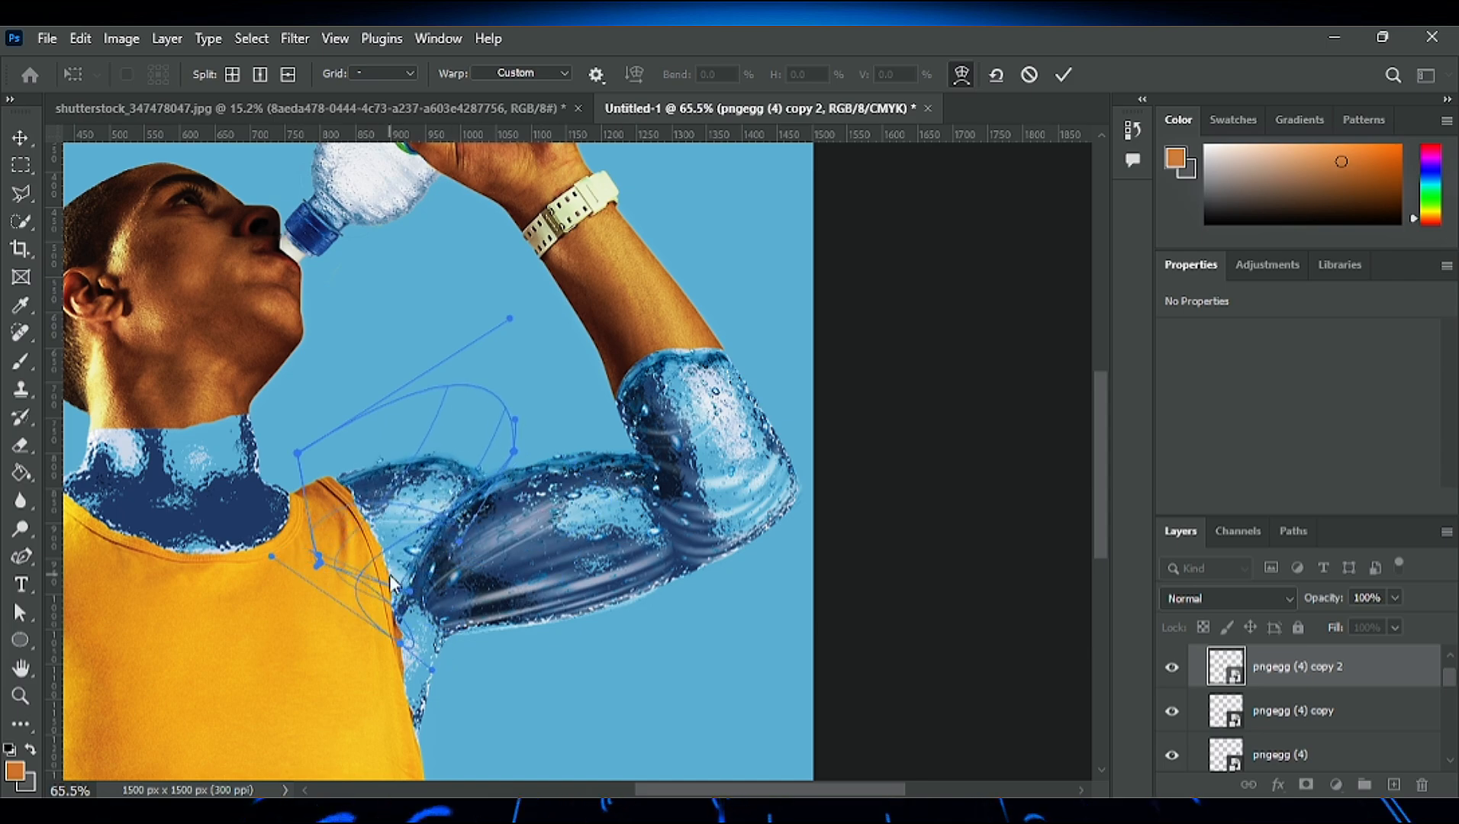
pyautogui.click(1064, 74)
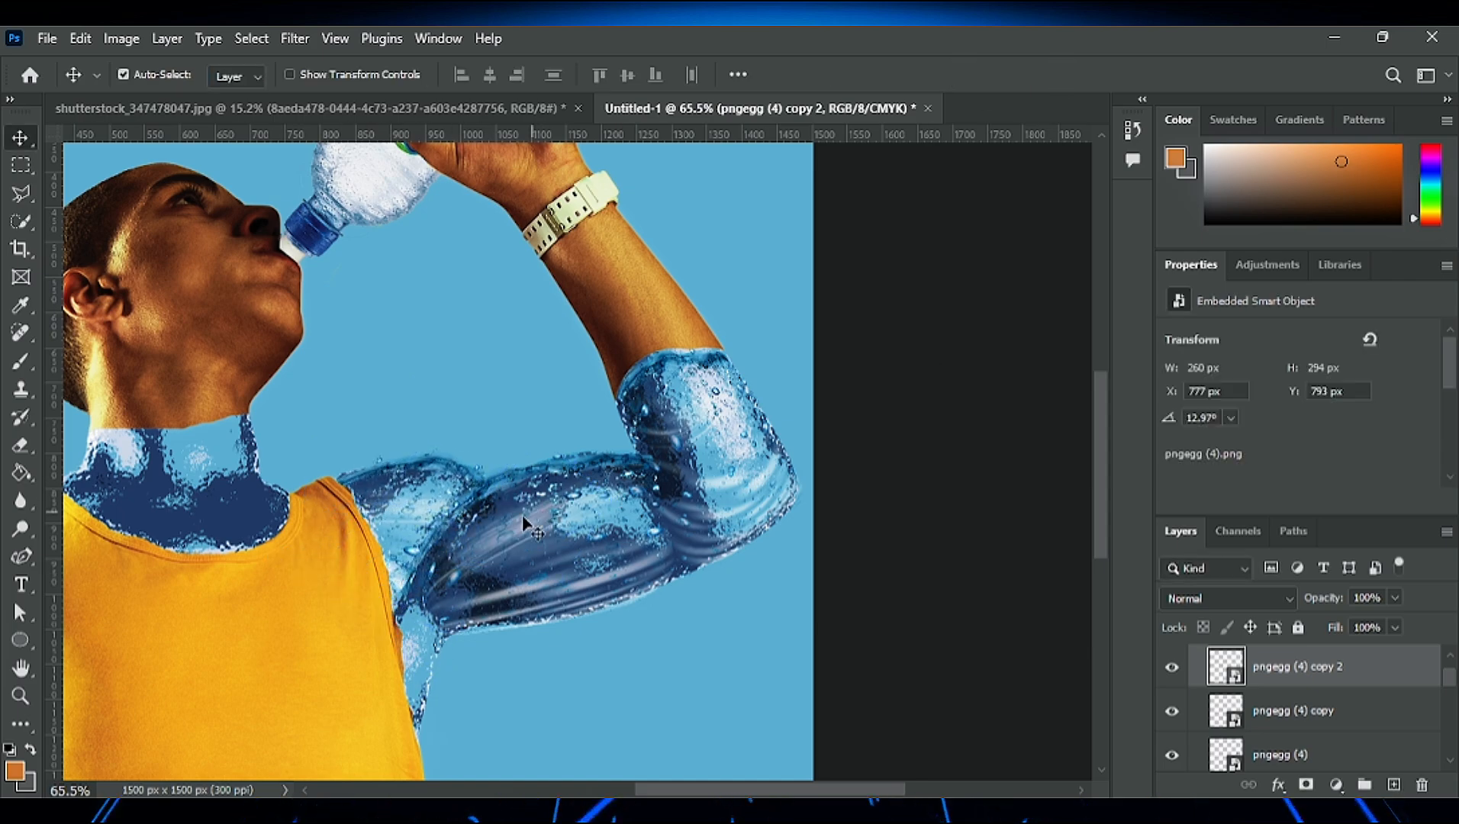
# - Duplicate the shoulder water layer and move the copy down into the armpit beside the shirt
pyautogui.scroll(6, 426, 476)
pyautogui.moveTo(486, 628); pyautogui.dragTo(492, 821)
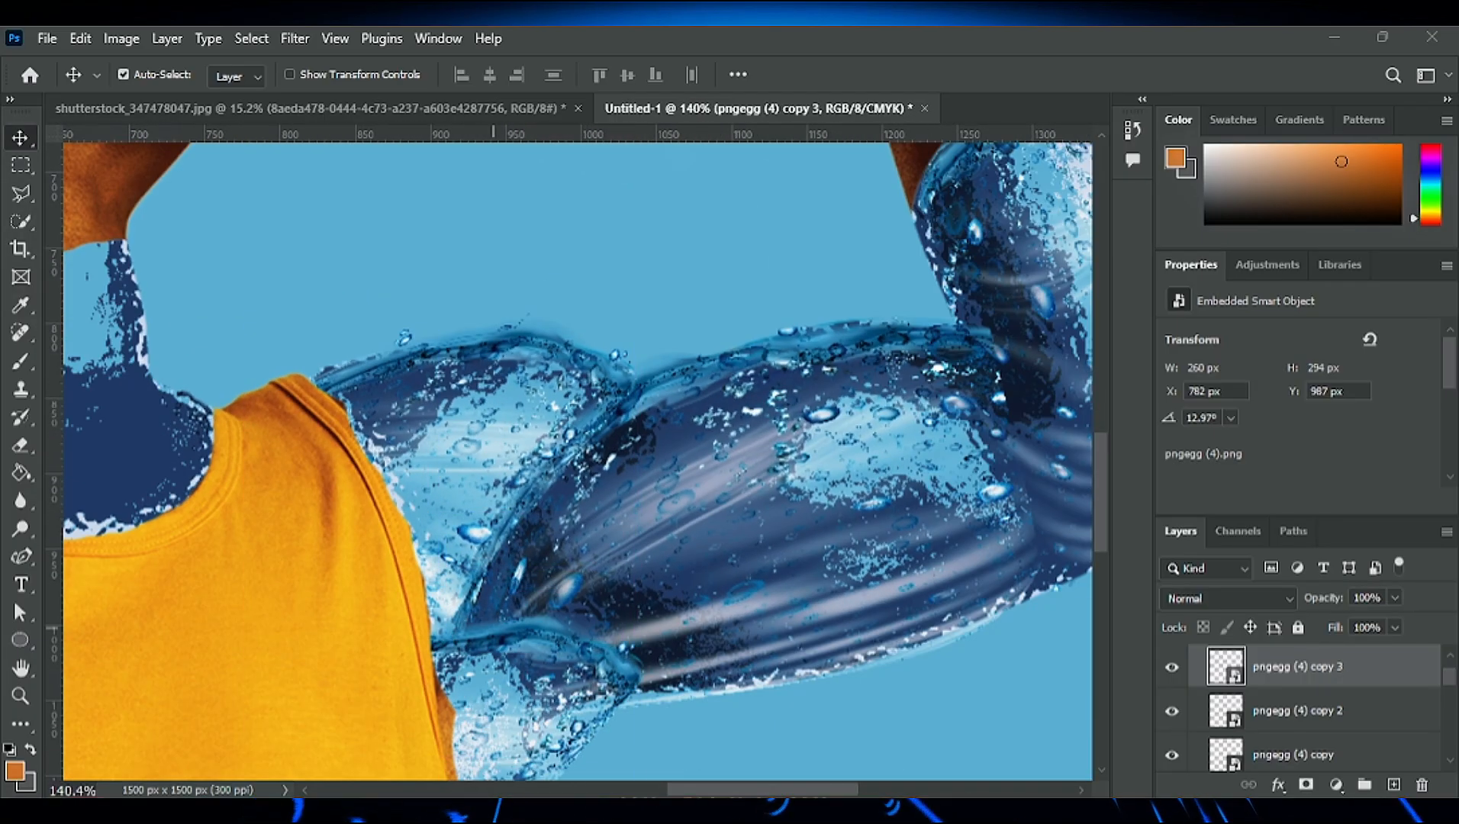
pyautogui.scroll(-4, 492, 374)
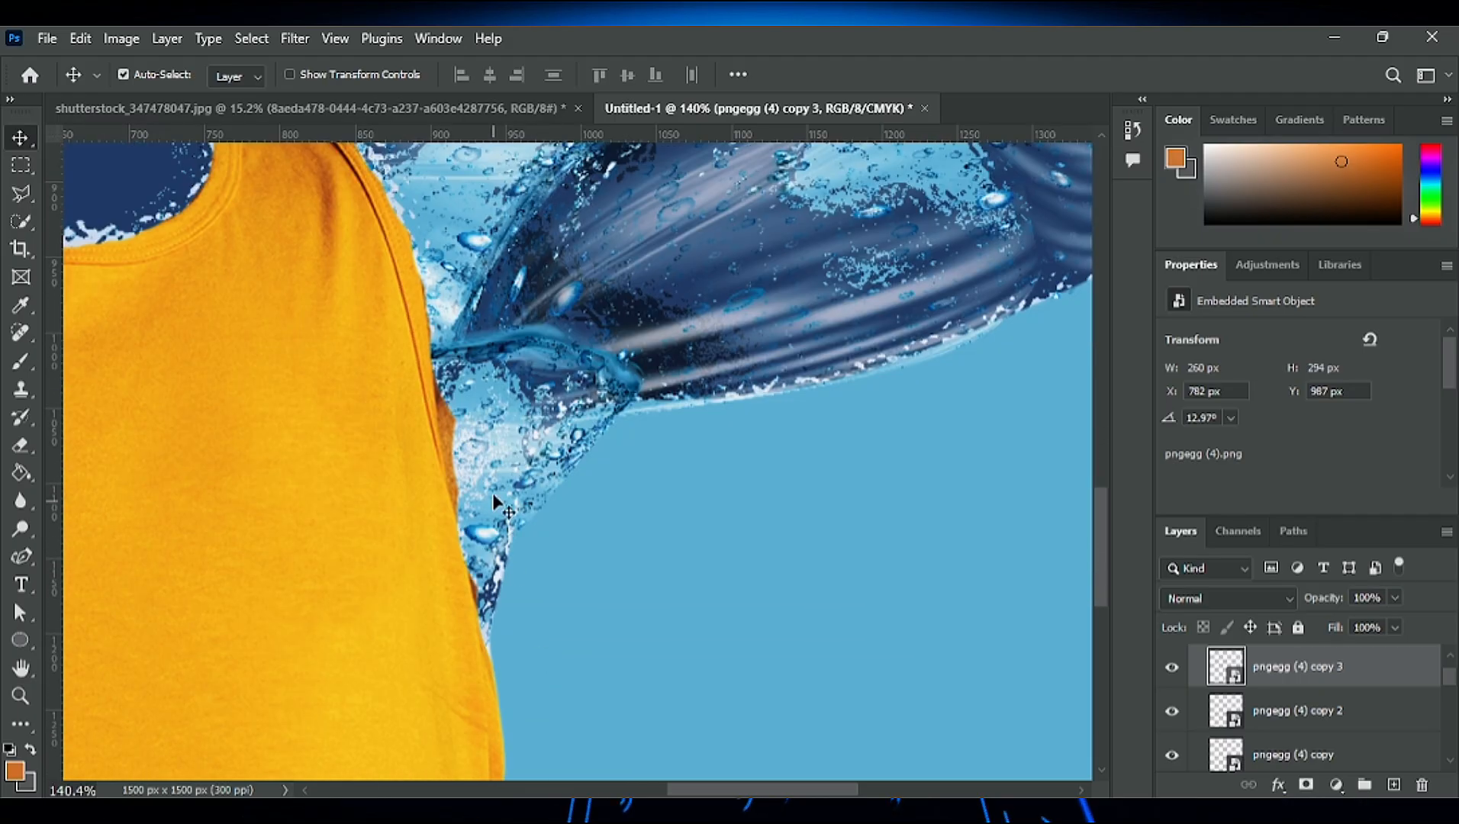
pyautogui.moveTo(492, 492); pyautogui.dragTo(458, 480)
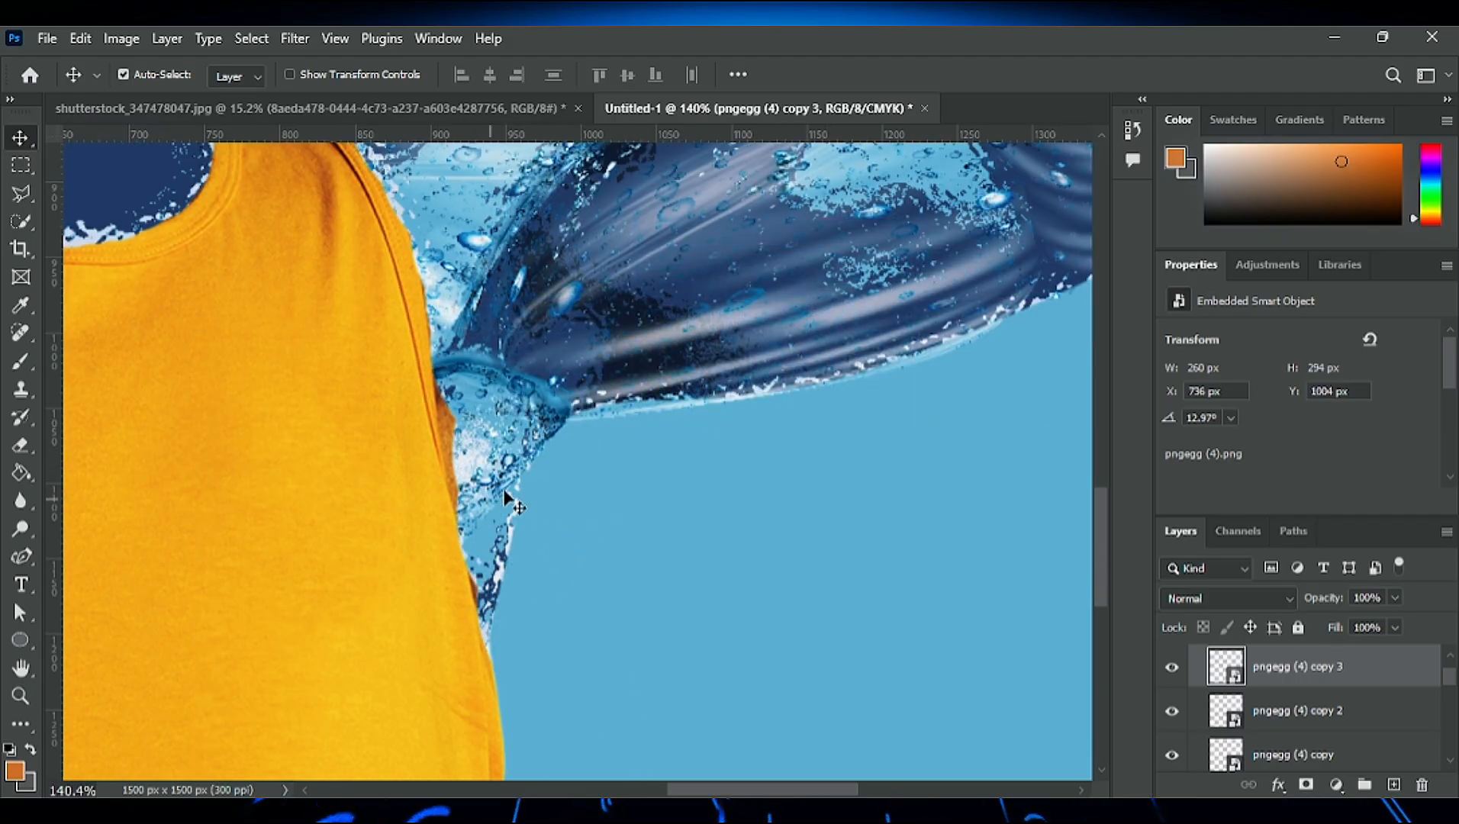
# - Rotate the armpit water copy to -9.03° and fit it to the area between the shirt and the arm
pyautogui.scroll(-5, 500, 477)
pyautogui.hotkey('ctrl', 't')
pyautogui.moveTo(575, 687); pyautogui.dragTo(671, 582)
pyautogui.moveTo(482, 410); pyautogui.dragTo(479, 472)
pyautogui.moveTo(688, 635); pyautogui.dragTo(682, 647)
pyautogui.moveTo(499, 441)
pyautogui.mouseDown()
pyautogui.moveTo(479, 434)
pyautogui.moveTo(478, 448)
pyautogui.mouseUp()
pyautogui.click(1063, 75)
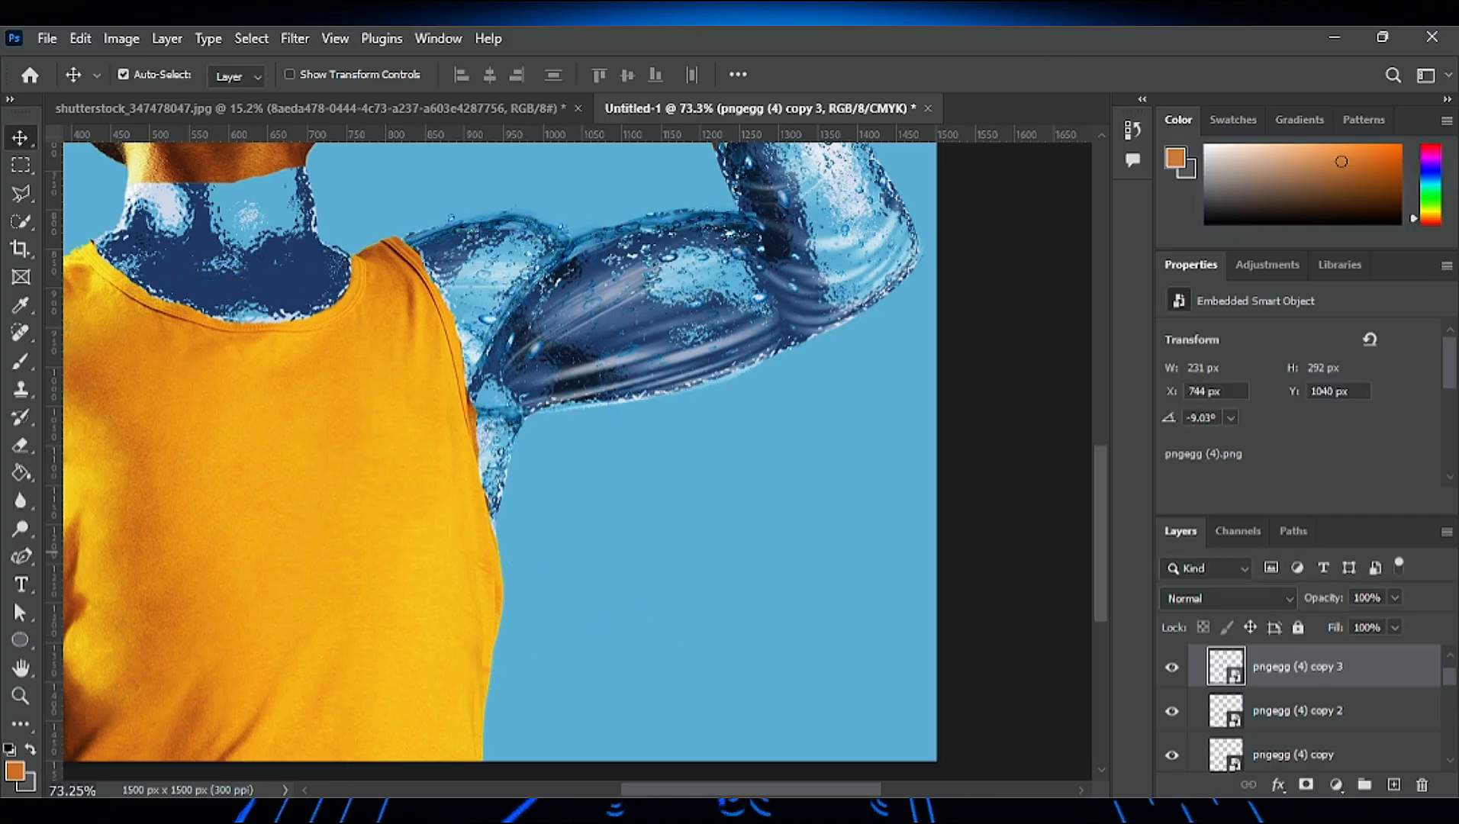
# - Rasterize the water smart-object layers on the shoulder, armpit, upper arm and elbow of the raised arm
pyautogui.click(15, 444)
pyautogui.click(481, 341)
pyautogui.press('Return')
pyautogui.click(1297, 710)
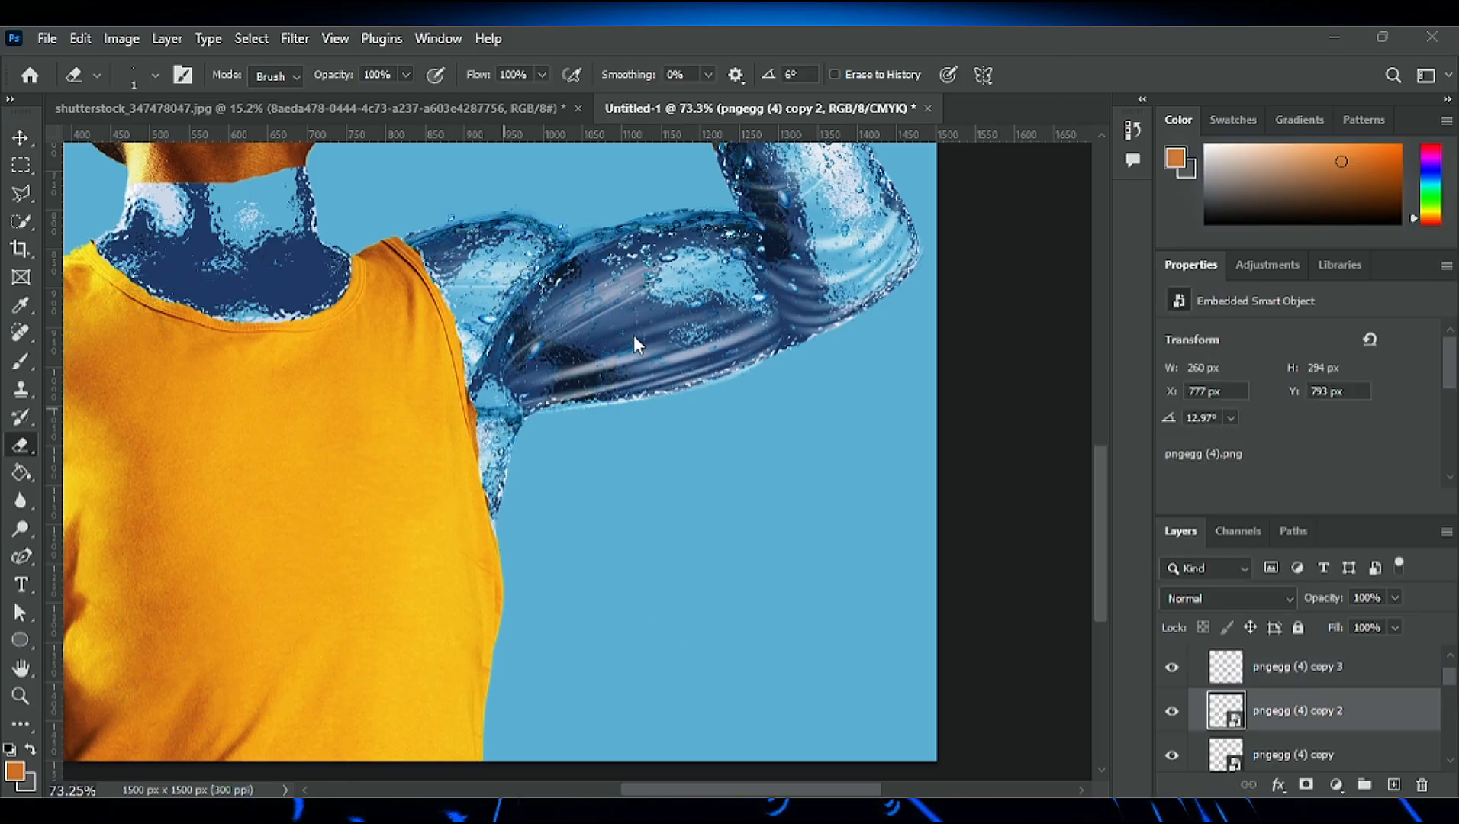
pyautogui.hotkey('alt', '[')
pyautogui.hotkey('alt', '[')
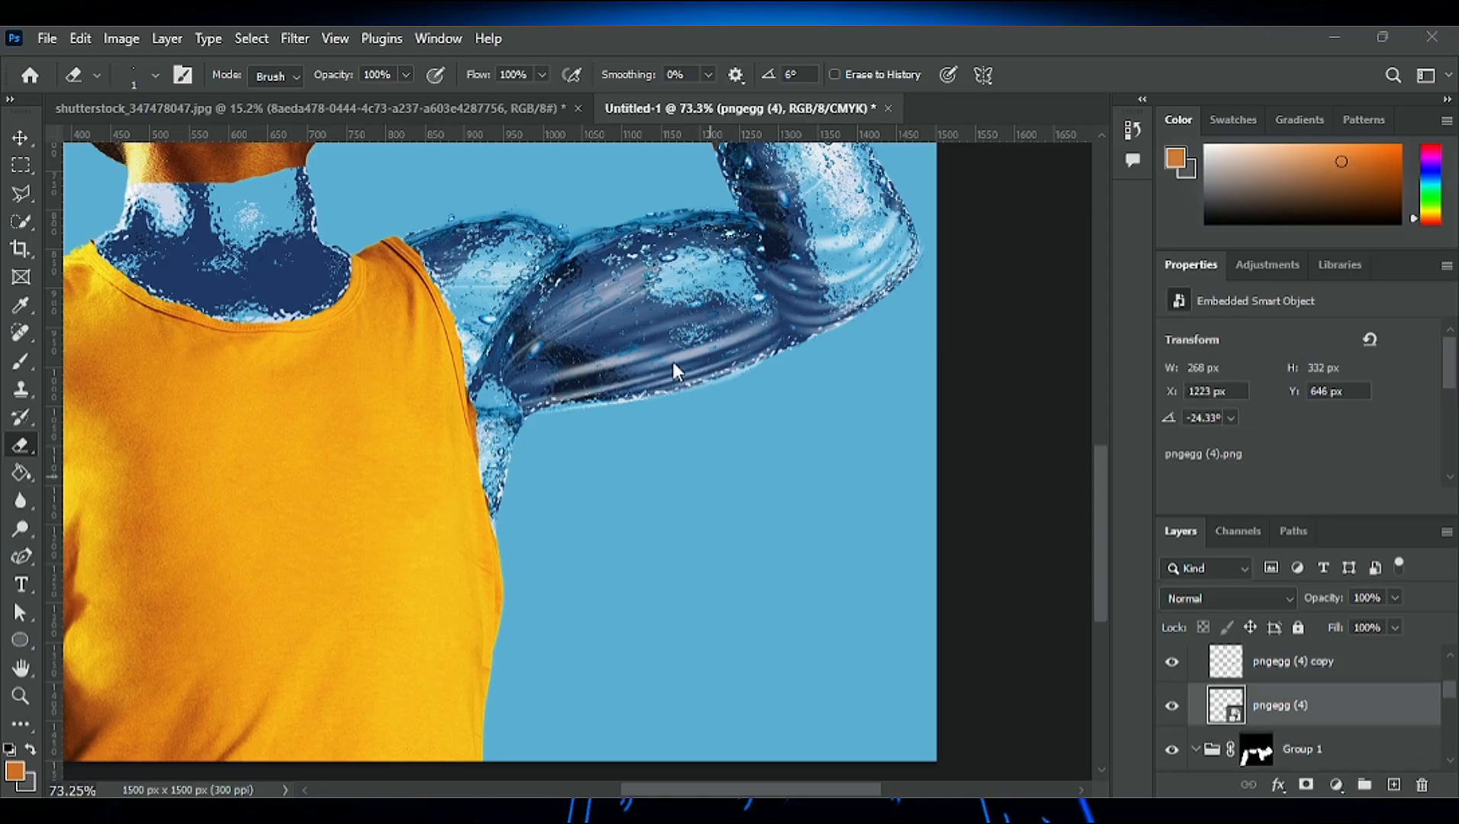
pyautogui.click(675, 372)
# - Clean up the edges of the raised arm's water layers with a soft 100 px Eraser brush
pyautogui.click(20, 140)
pyautogui.click(626, 338)
pyautogui.click(546, 343)
pyautogui.click(20, 446)
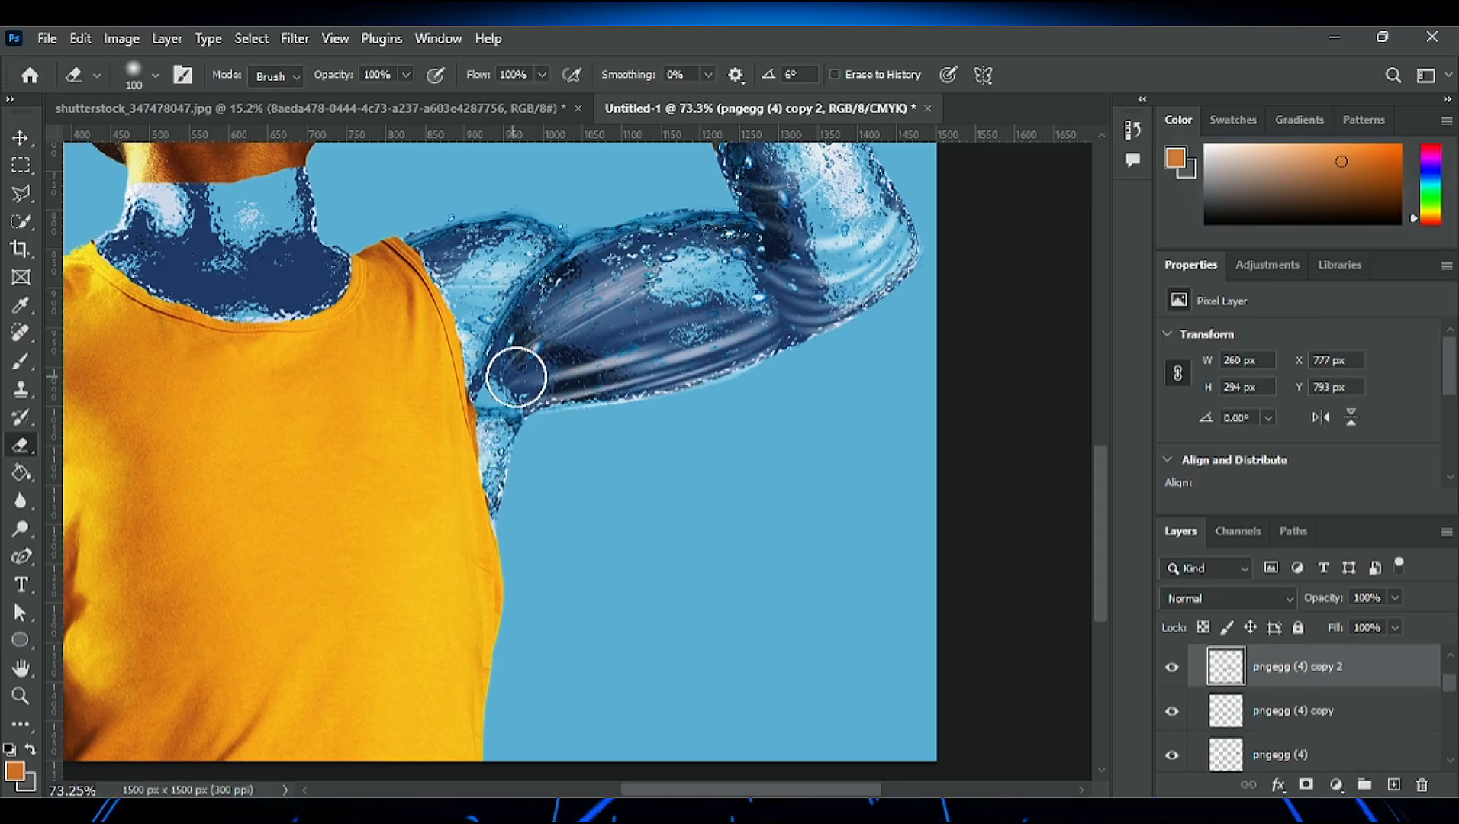
pyautogui.hotkey('alt', ']')
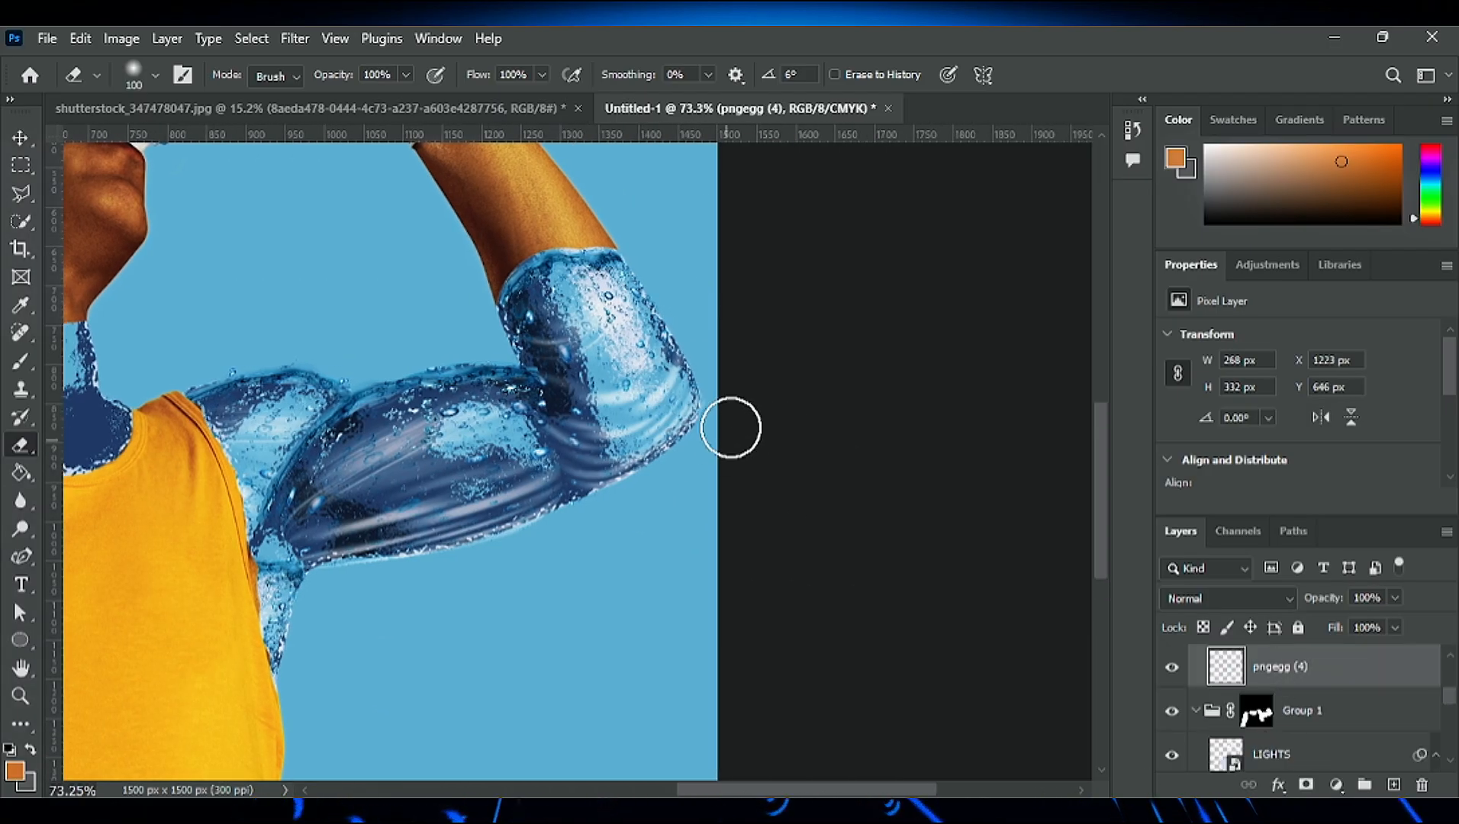
pyautogui.scroll(-5, 732, 427)
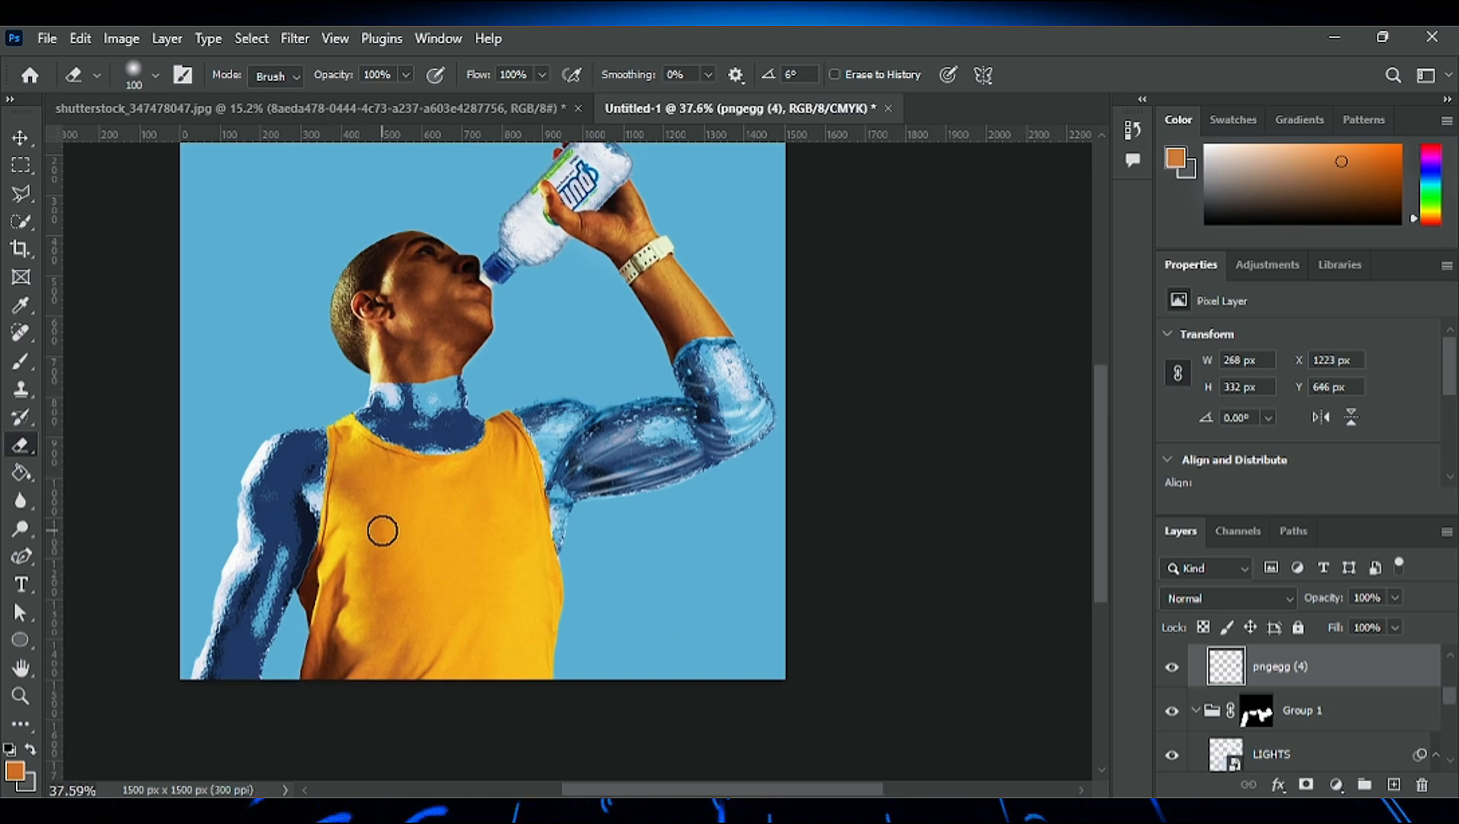
# - Warp the upper edge of the armpit water layer upward to meet the raised arm, and apply it
pyautogui.click(19, 139)
pyautogui.click(563, 505)
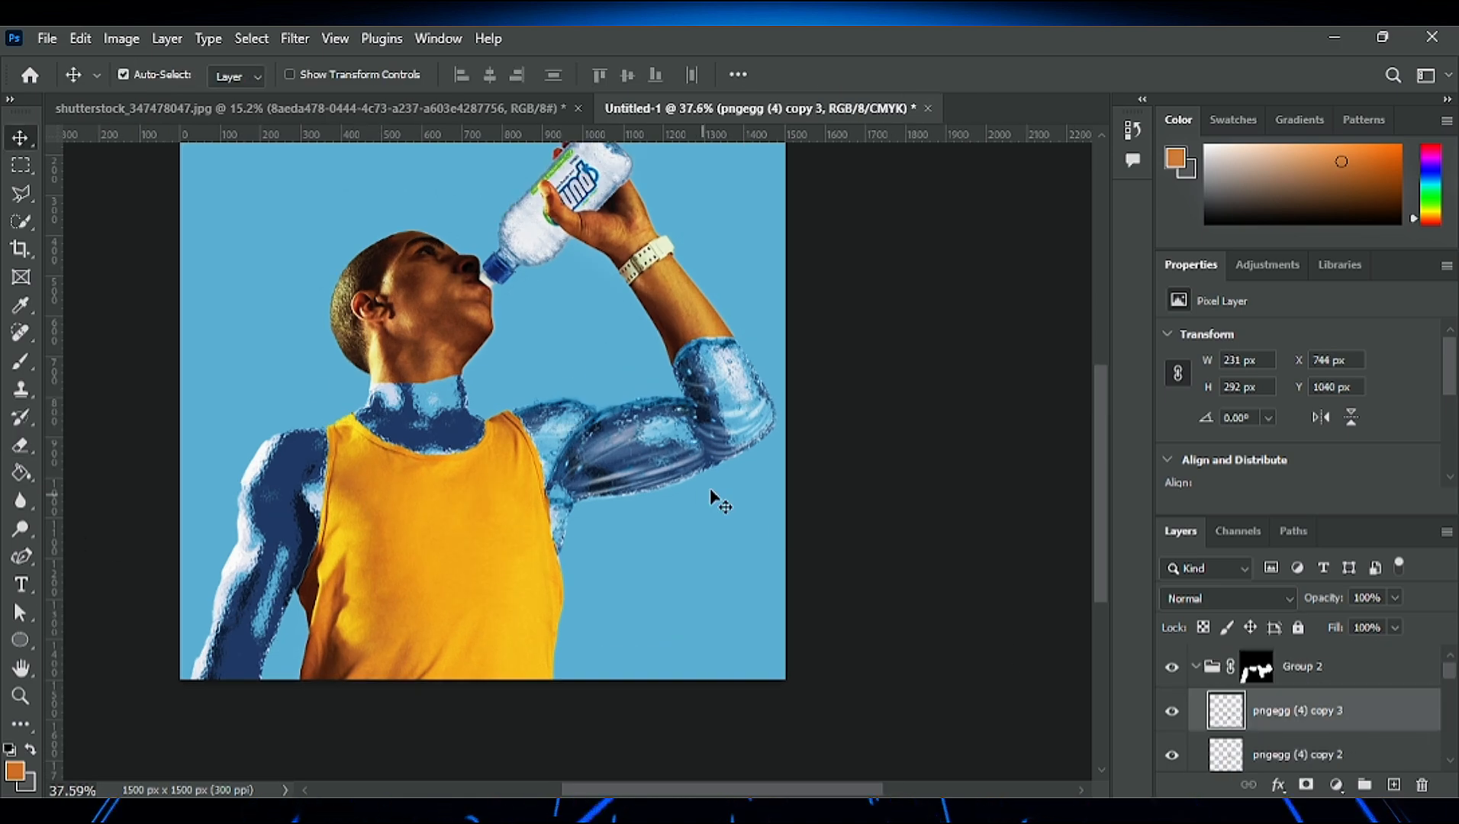
pyautogui.scroll(5, 558, 519)
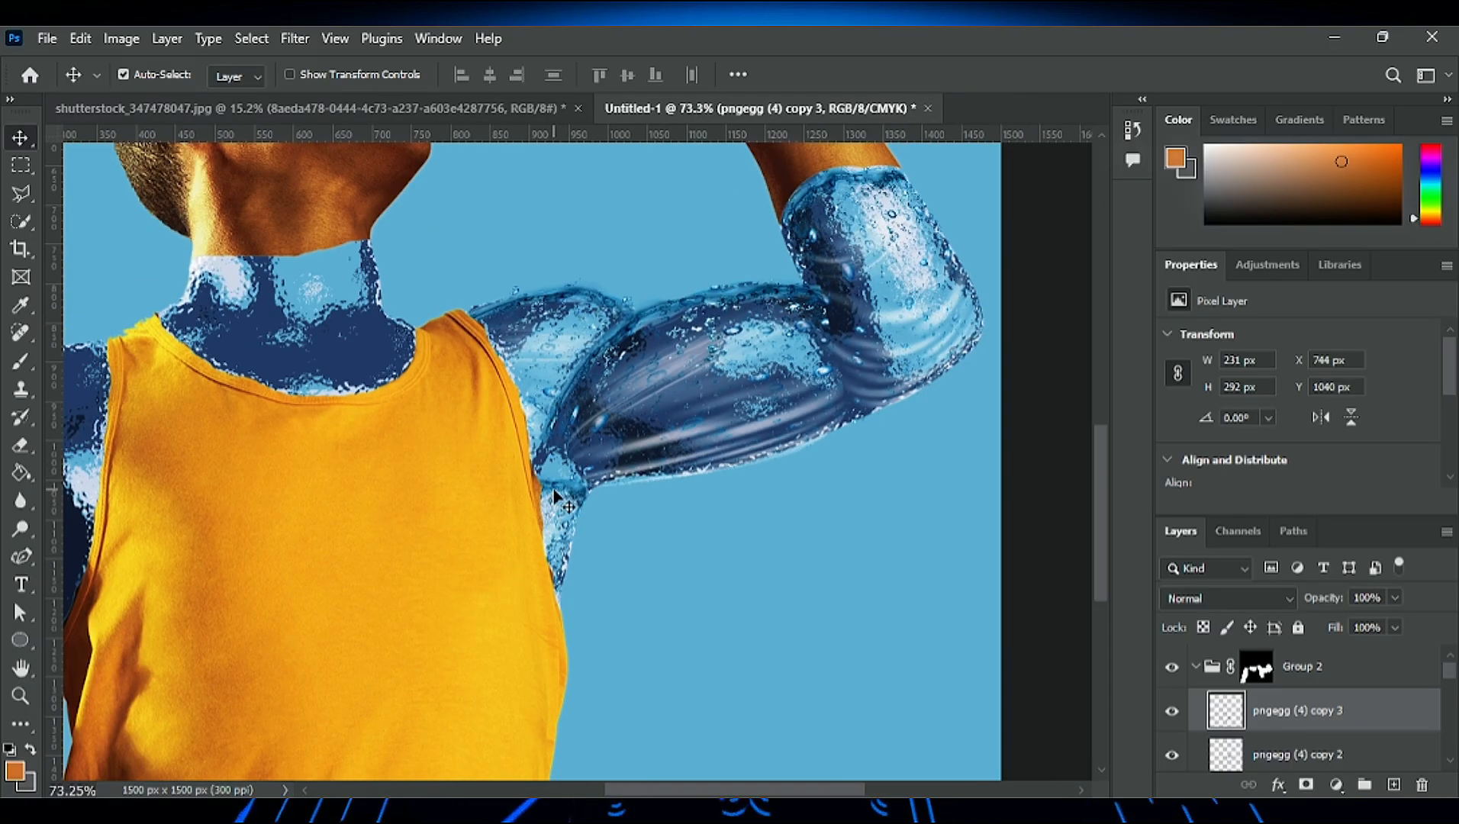
pyautogui.hotkey('ctrl', 't')
pyautogui.moveTo(498, 471); pyautogui.dragTo(498, 440)
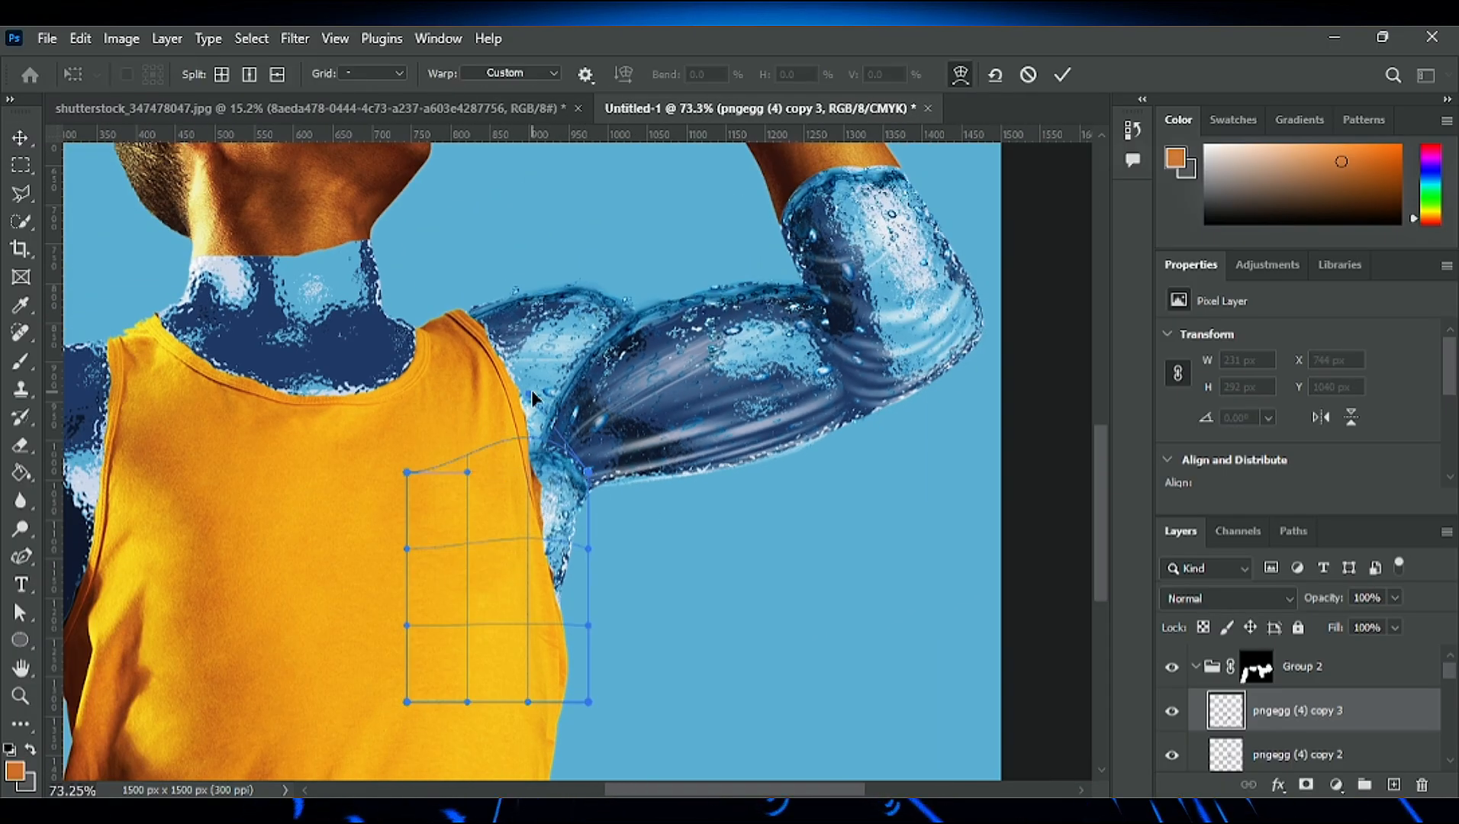
pyautogui.press('Return')
pyautogui.scroll(-4, 521, 541)
pyautogui.scroll(4, 568, 519)
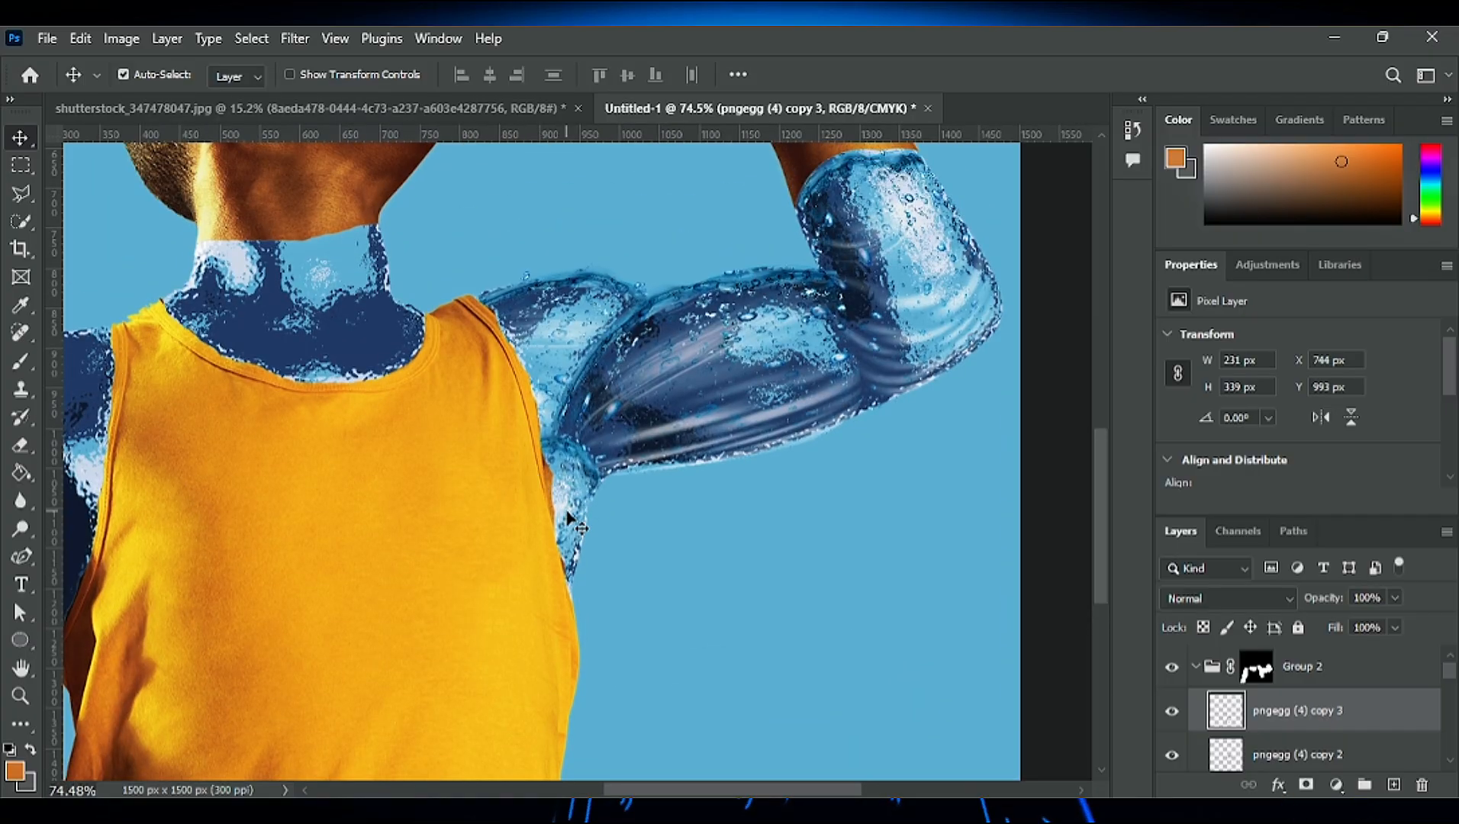
pyautogui.scroll(1, 578, 496)
pyautogui.moveTo(599, 528); pyautogui.dragTo(535, 458)
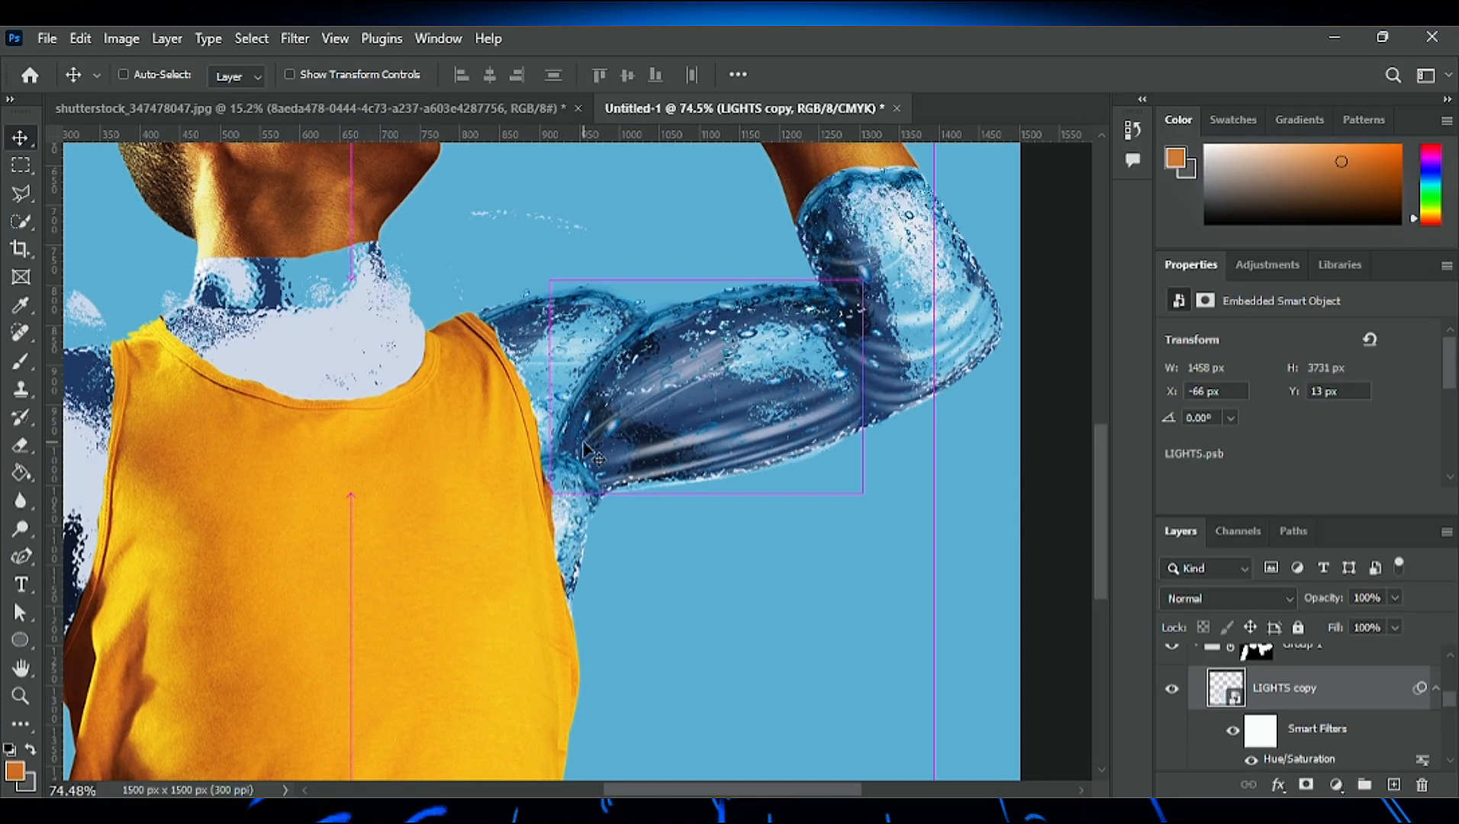
pyautogui.hotkey('ctrl', 'z')
# - Try to cover the neck with a copy of the armpit water layer by warping its upper part around the neck
pyautogui.moveTo(600, 534); pyautogui.dragTo(386, 301)
pyautogui.hotkey('ctrl', 't')
pyautogui.rightClick(377, 258)
pyautogui.click(444, 412)
pyautogui.moveTo(193, 342); pyautogui.dragTo(172, 238)
pyautogui.moveTo(194, 432); pyautogui.dragTo(145, 284)
pyautogui.moveTo(255, 250); pyautogui.dragTo(276, 263)
pyautogui.moveTo(172, 238); pyautogui.dragTo(219, 192)
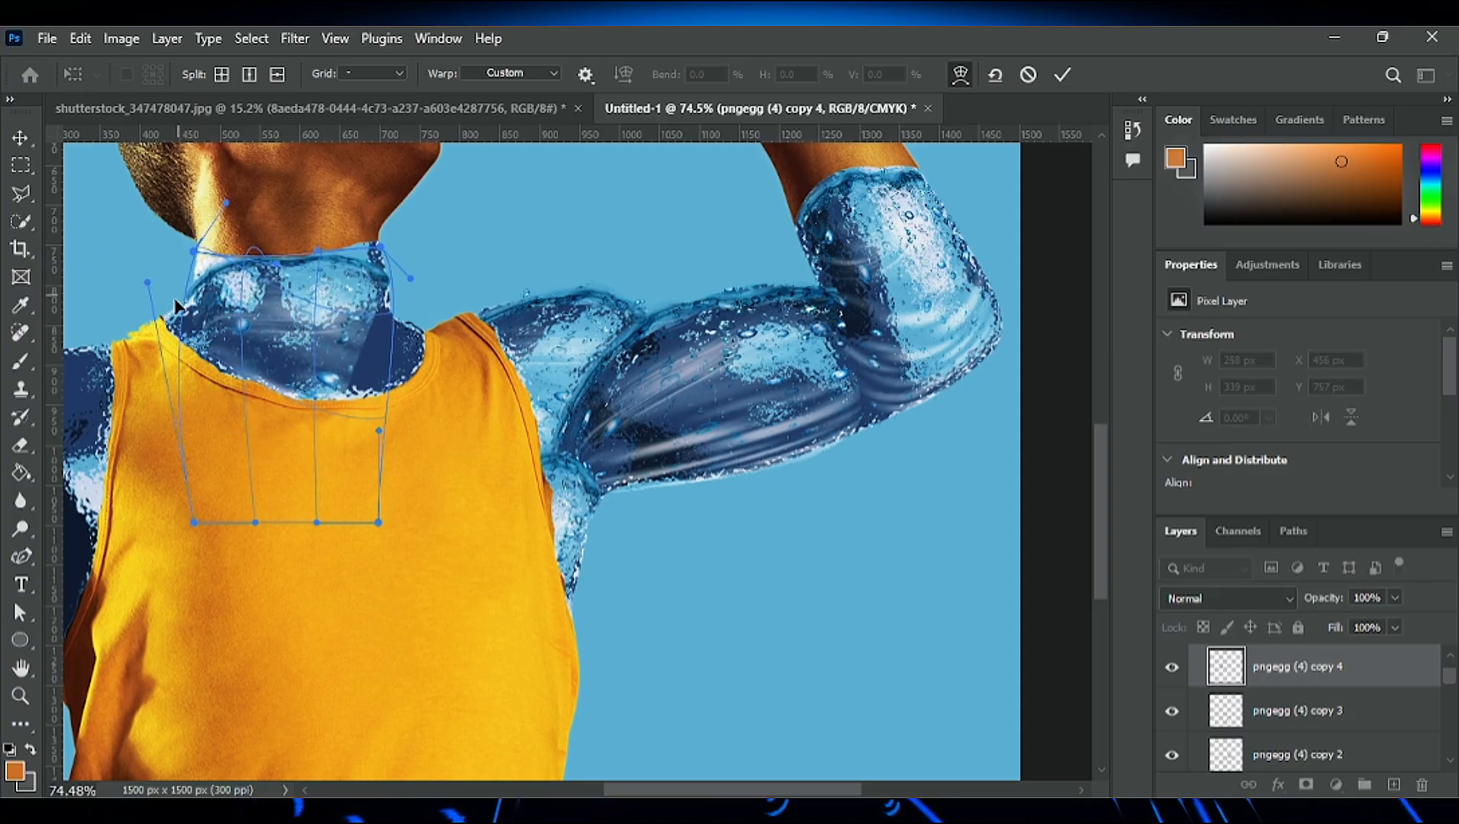
# - Try to widen the neck copy's warp toward both sides, apply it and delete the copy
pyautogui.moveTo(145, 284); pyautogui.dragTo(127, 257)
pyautogui.moveTo(410, 270); pyautogui.dragTo(447, 248)
pyautogui.moveTo(380, 248); pyautogui.dragTo(254, 295)
pyautogui.moveTo(404, 372); pyautogui.dragTo(364, 269)
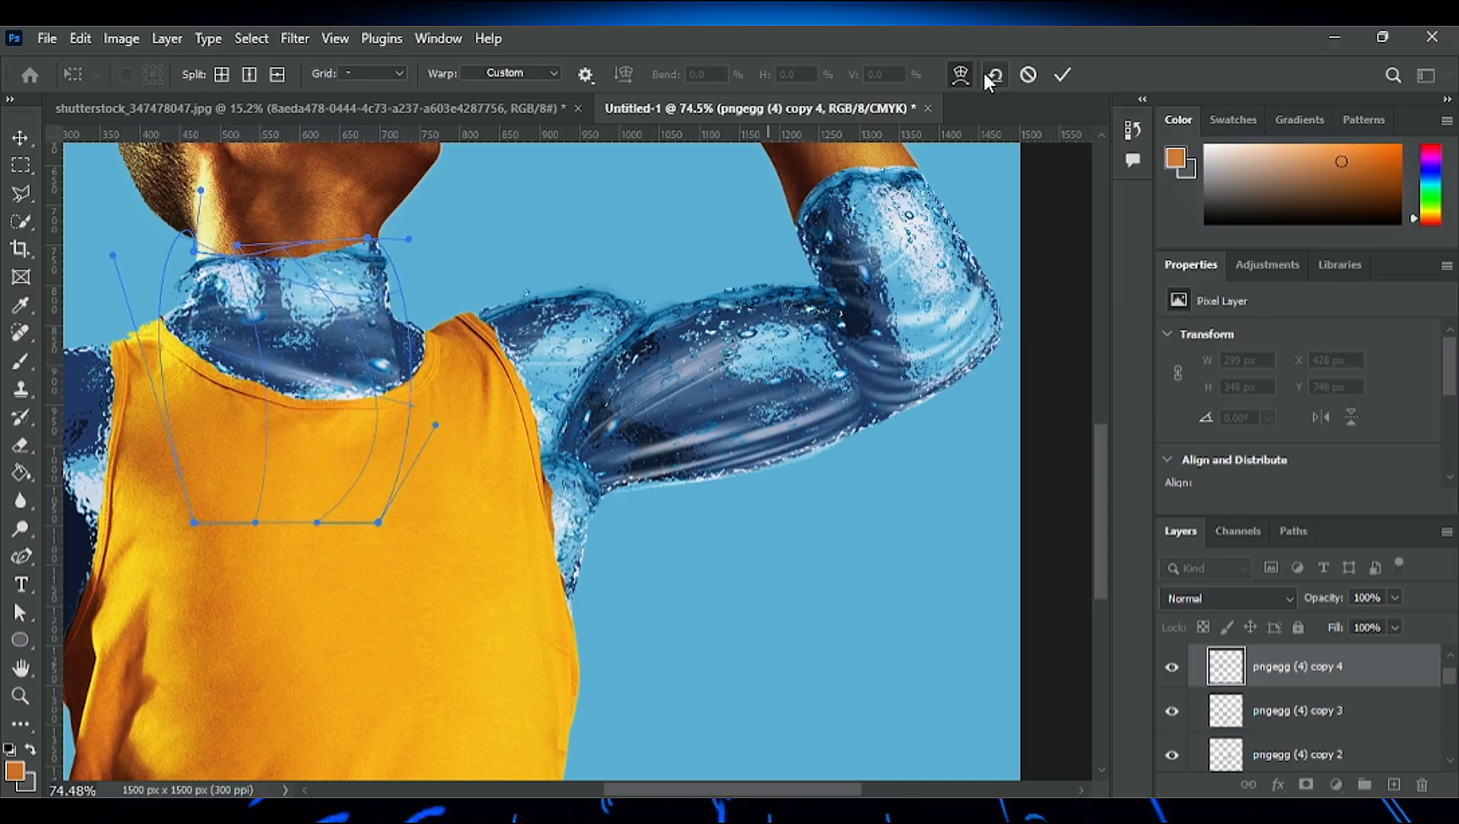
pyautogui.click(1063, 75)
pyautogui.press('Delete')
# - Duplicate the elbow water layer onto the neck, warp the copy to cover the whole neck and apply it
pyautogui.keyDown('alt'); pyautogui.moveTo(878, 256); pyautogui.dragTo(225, 281); pyautogui.keyUp('alt')
pyautogui.hotkey('ctrl', 't')
pyautogui.click(477, 420)
pyautogui.moveTo(350, 298); pyautogui.dragTo(445, 367)
pyautogui.moveTo(194, 359); pyautogui.dragTo(142, 355)
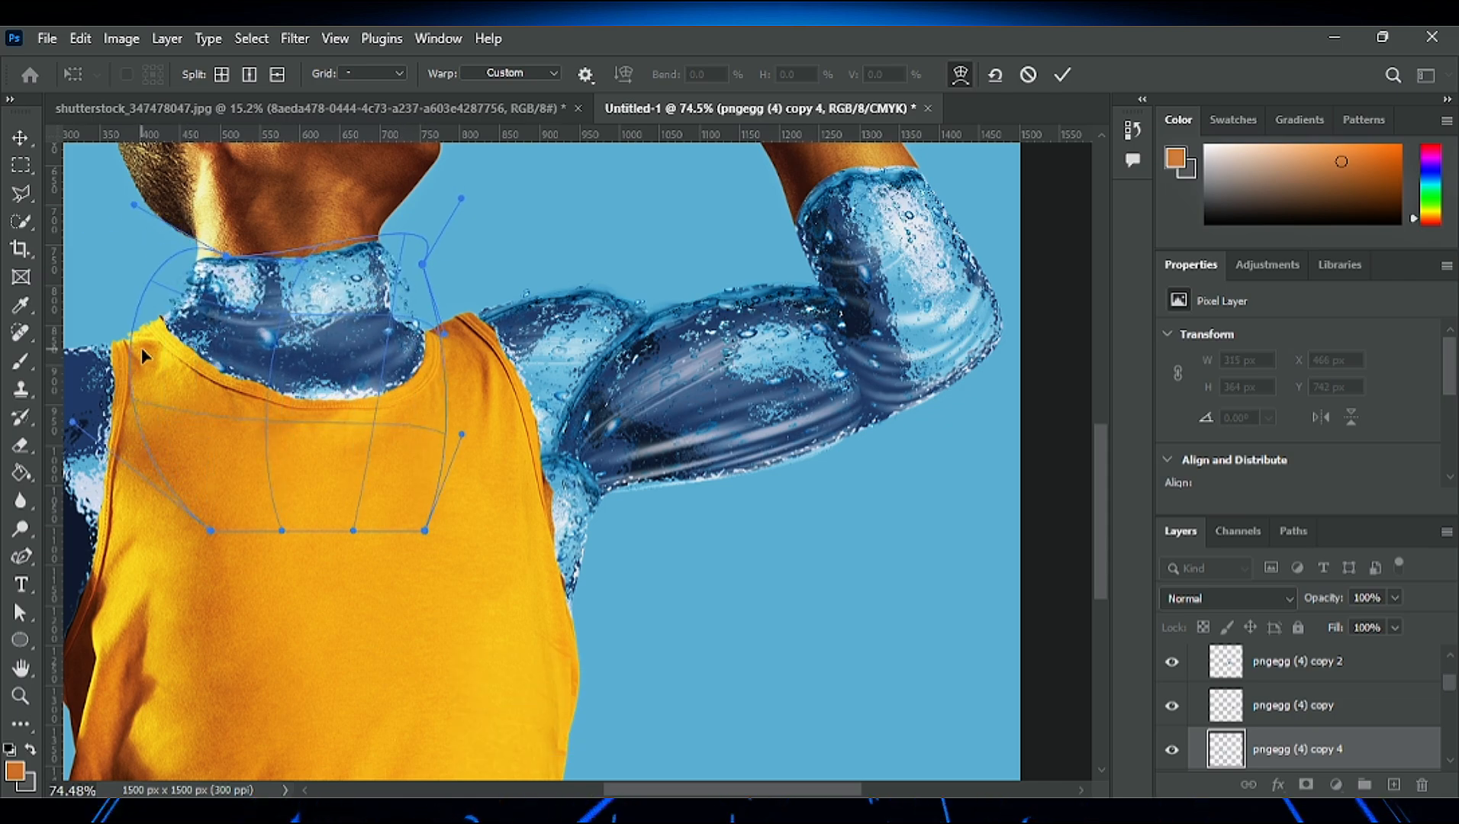
pyautogui.click(1065, 76)
# - Erase the water spilling past the neck on the raised-arm side, reducing the Eraser brush to 60 px
pyautogui.press('e')
pyautogui.scroll(5, 505, 211)
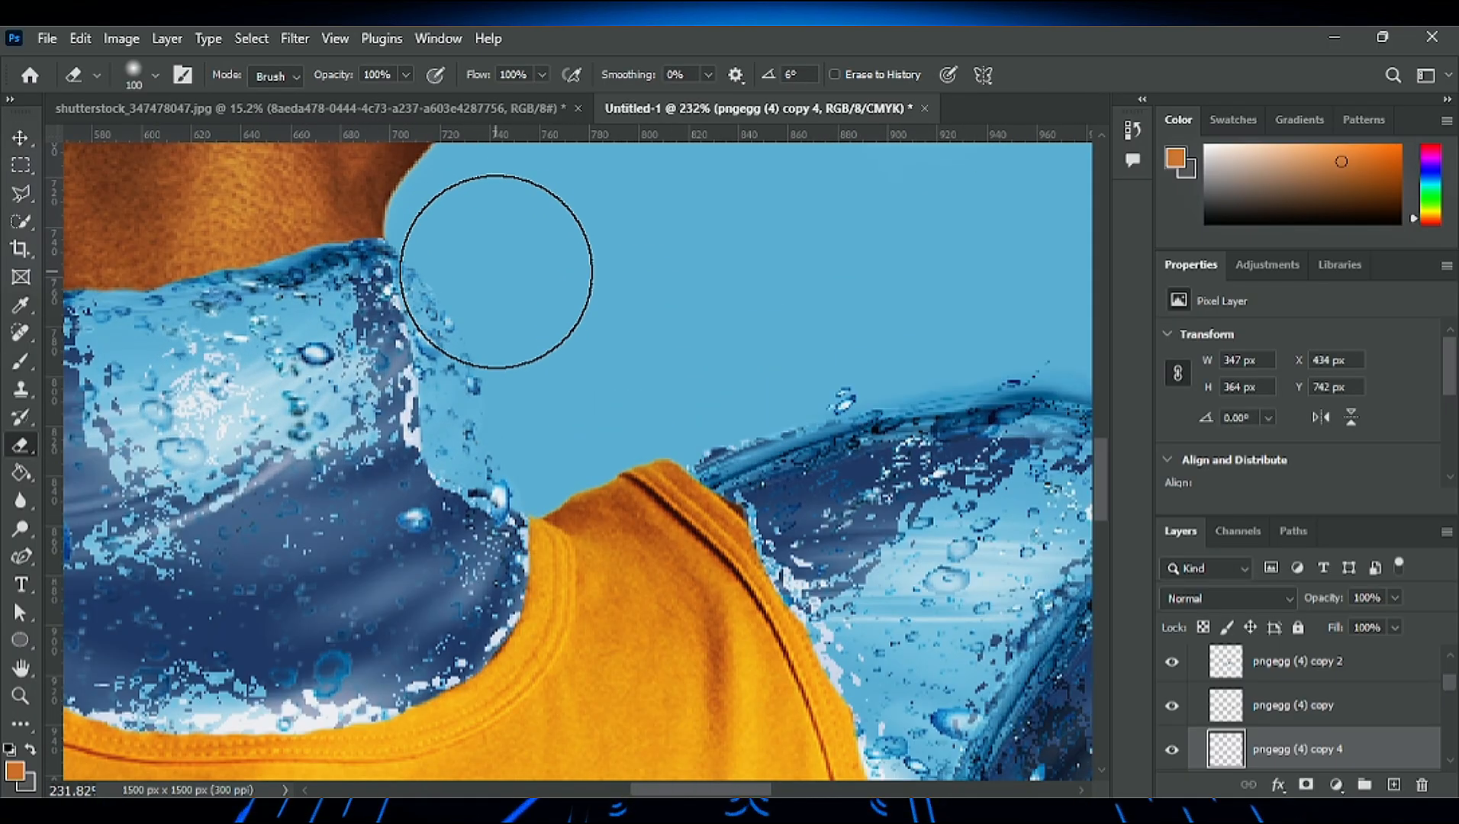
pyautogui.click(121, 207)
pyautogui.moveTo(537, 243)
pyautogui.mouseDown()
pyautogui.moveTo(525, 273)
pyautogui.moveTo(515, 254)
pyautogui.moveTo(545, 365)
pyautogui.moveTo(502, 443)
pyautogui.mouseUp()
pyautogui.press('[')
pyautogui.press('[')
pyautogui.press('[')
pyautogui.press('[')
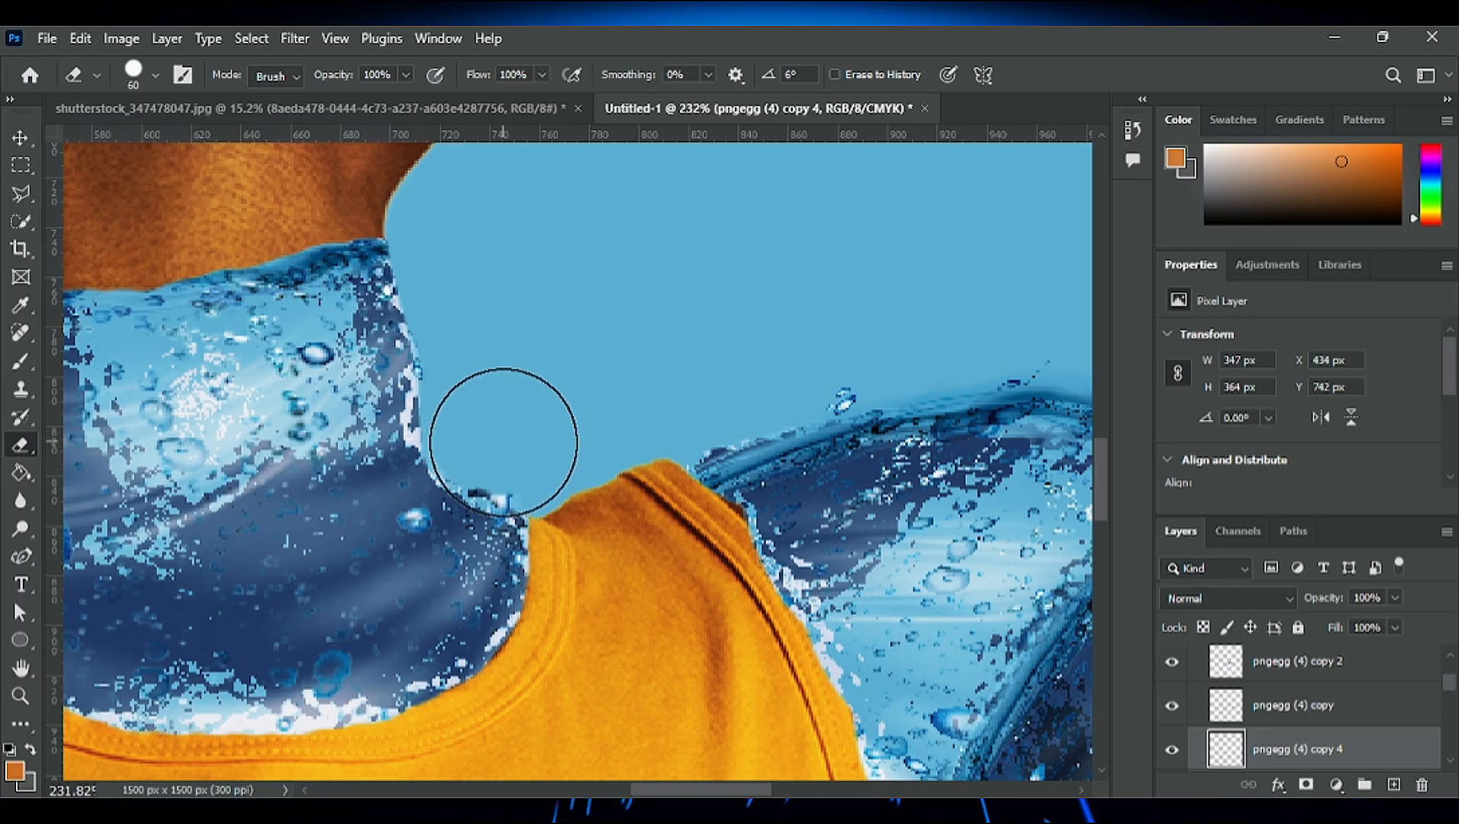
# - Erase the excess water outside the neck on the lowered-arm side, above the shirt strap
pyautogui.scroll(-1, 462, 387)
pyautogui.scroll(-5, 406, 293)
pyautogui.moveTo(745, 791); pyautogui.dragTo(639, 791)
pyautogui.scroll(4, 599, 357)
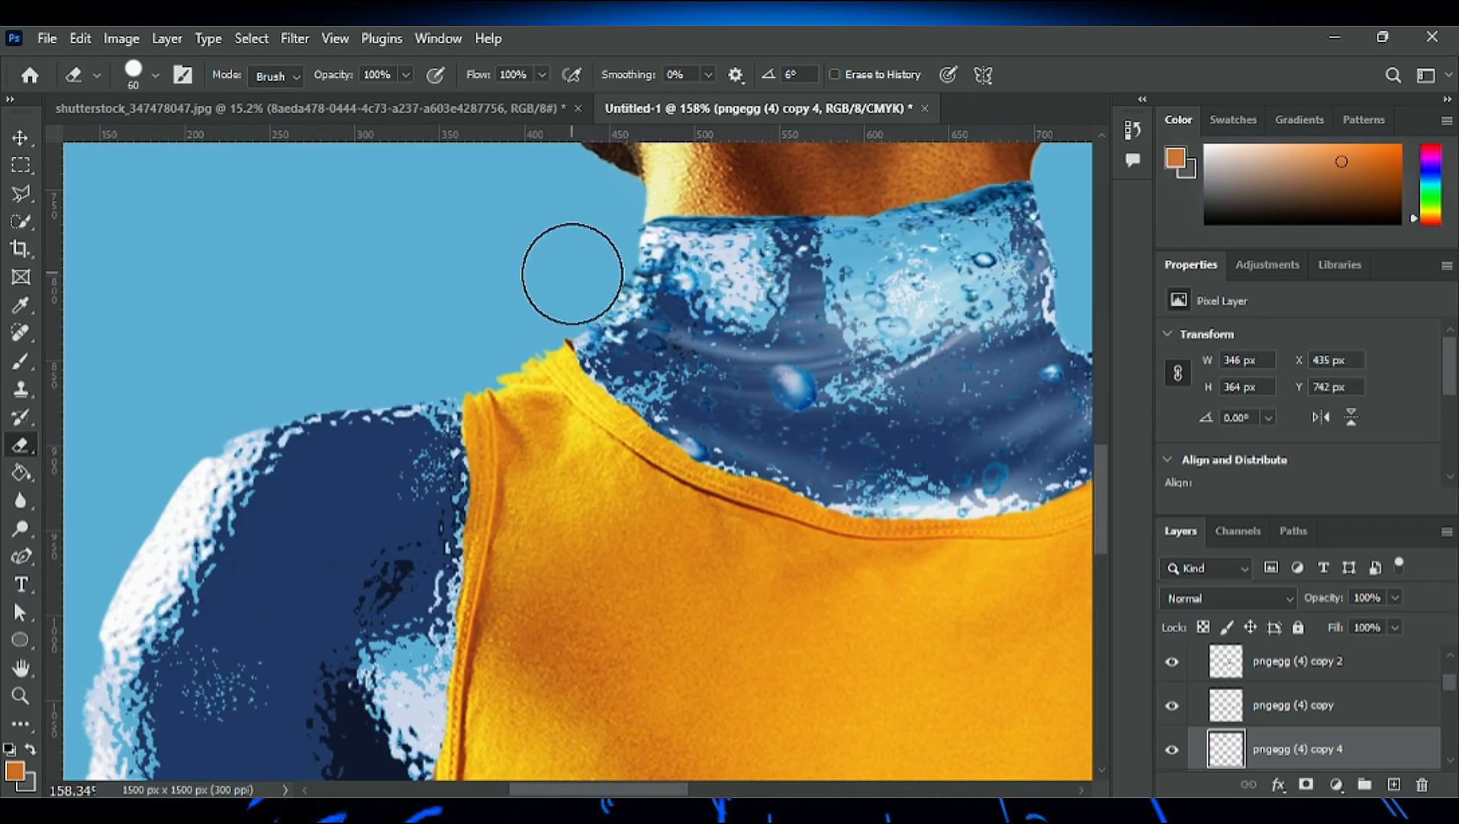
pyautogui.scroll(-5, 458, 348)
# - Duplicate the neck water layer and transform the copy to cover the lower neck along the shirt's neckline
pyautogui.click(20, 138)
pyautogui.scroll(-9, 691, 405)
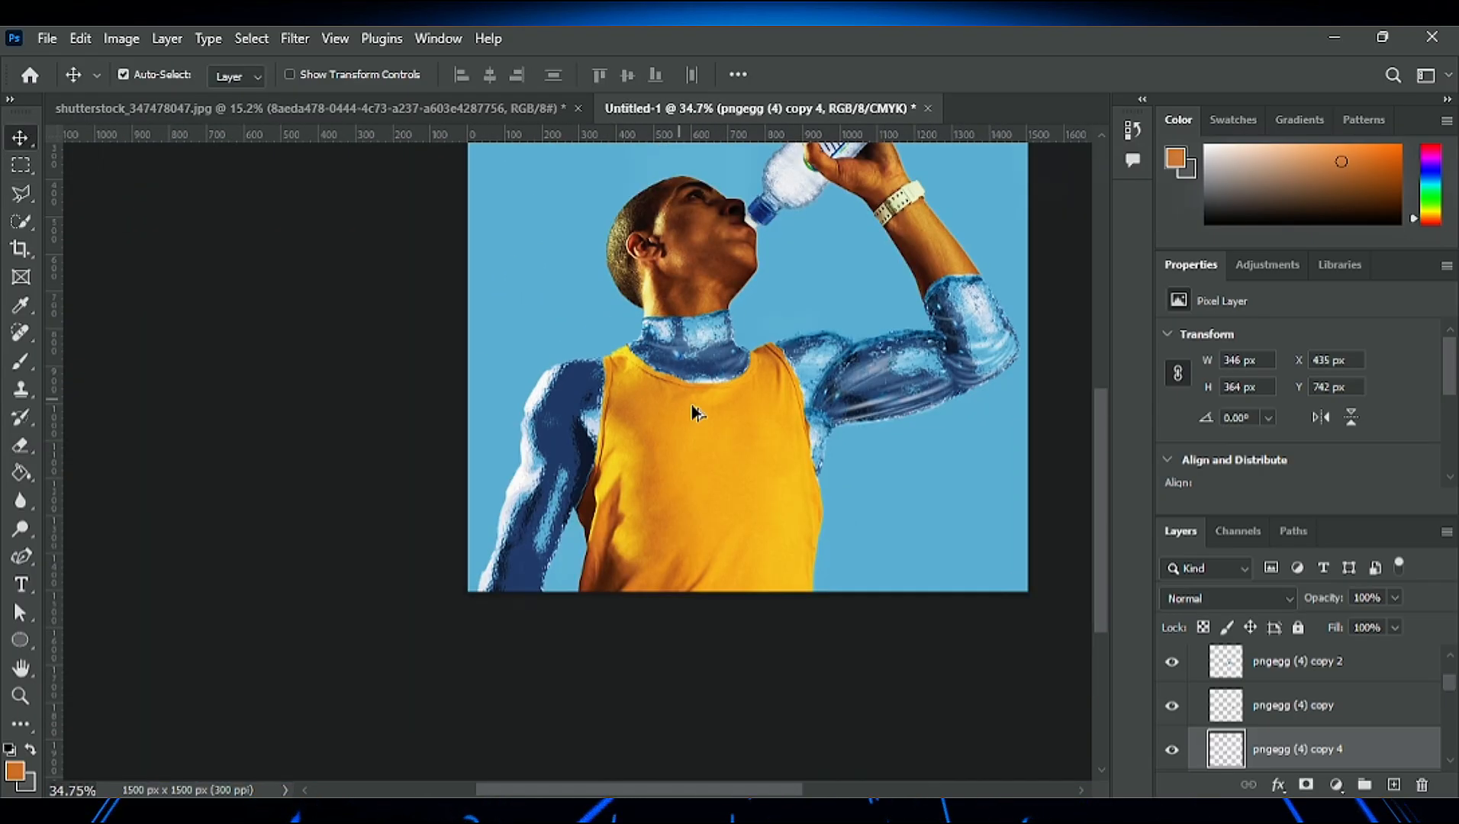
pyautogui.scroll(1, 694, 410)
pyautogui.moveTo(679, 790); pyautogui.dragTo(717, 790)
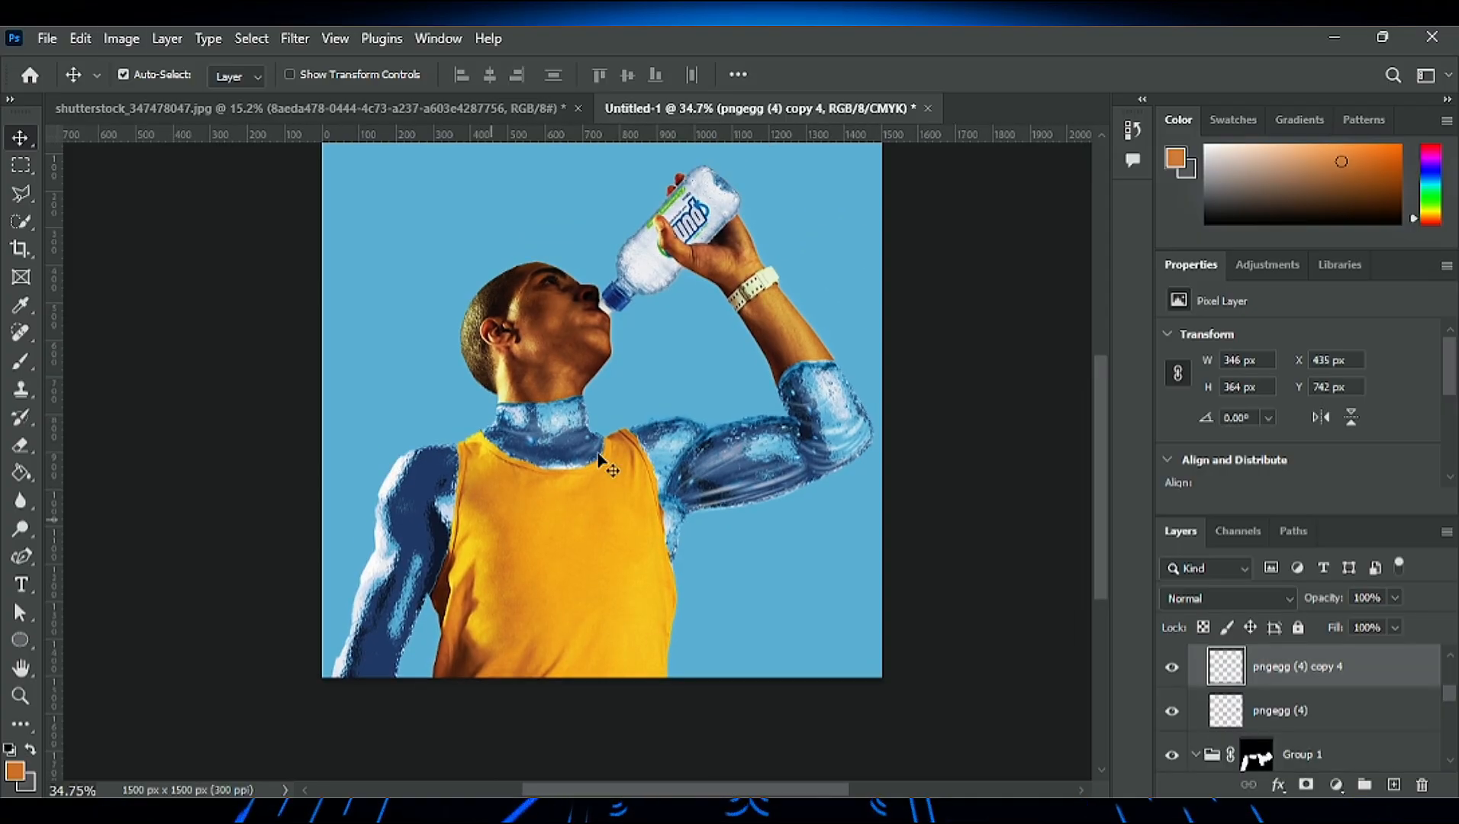
pyautogui.scroll(9, 609, 458)
pyautogui.moveTo(612, 423); pyautogui.dragTo(722, 545)
pyautogui.hotkey('ctrl', 'z')
pyautogui.hotkey('ctrl', 't')
pyautogui.moveTo(500, 513); pyautogui.dragTo(464, 557)
pyautogui.moveTo(590, 573); pyautogui.dragTo(659, 564)
pyautogui.click(1062, 74)
# - Nudge the lower-neck water copy slightly so that it fits the neckline
pyautogui.press('e')
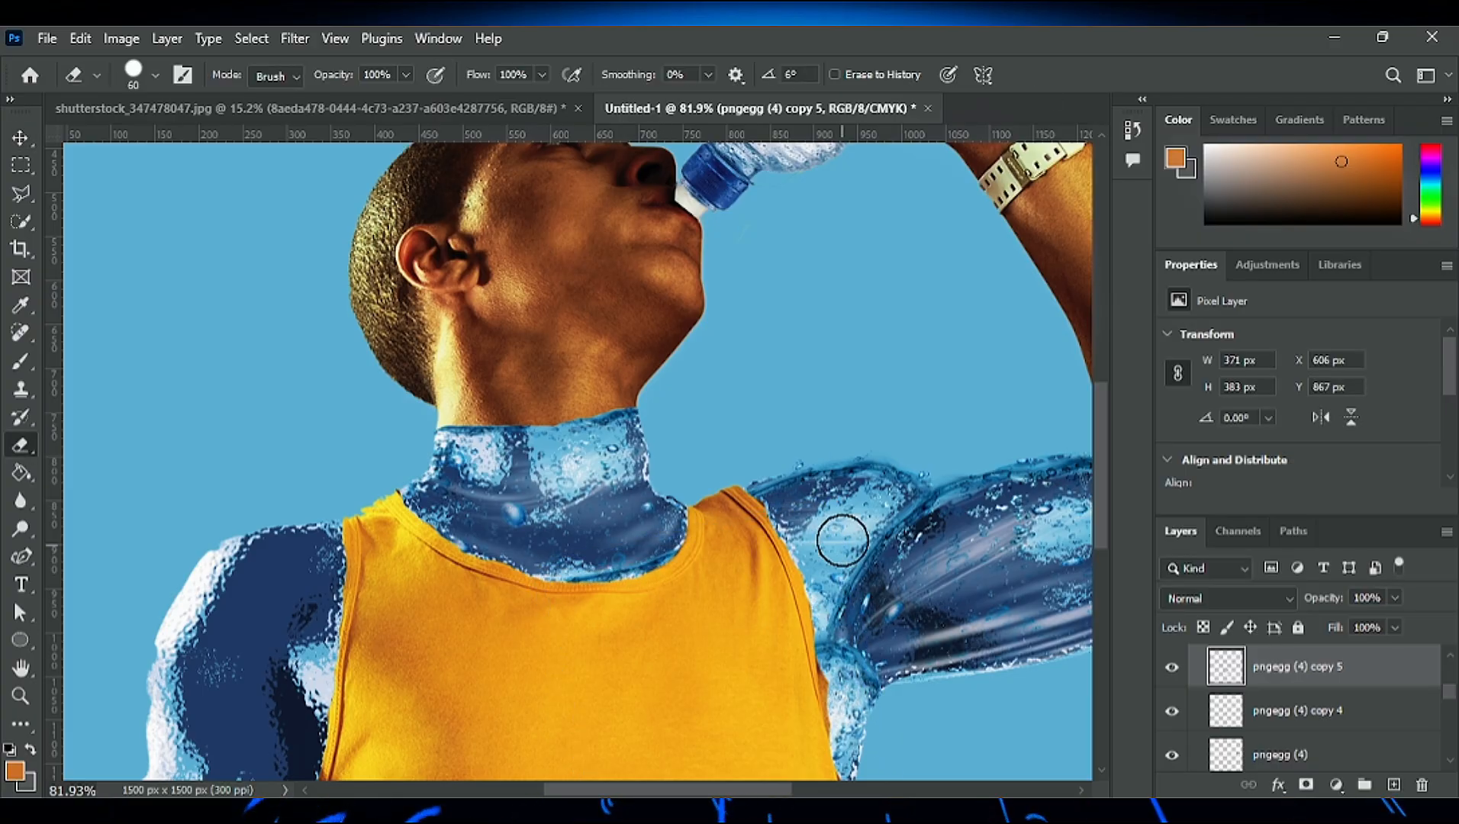
pyautogui.scroll(-3, 828, 717)
pyautogui.click(21, 136)
pyautogui.moveTo(465, 438); pyautogui.dragTo(462, 438)
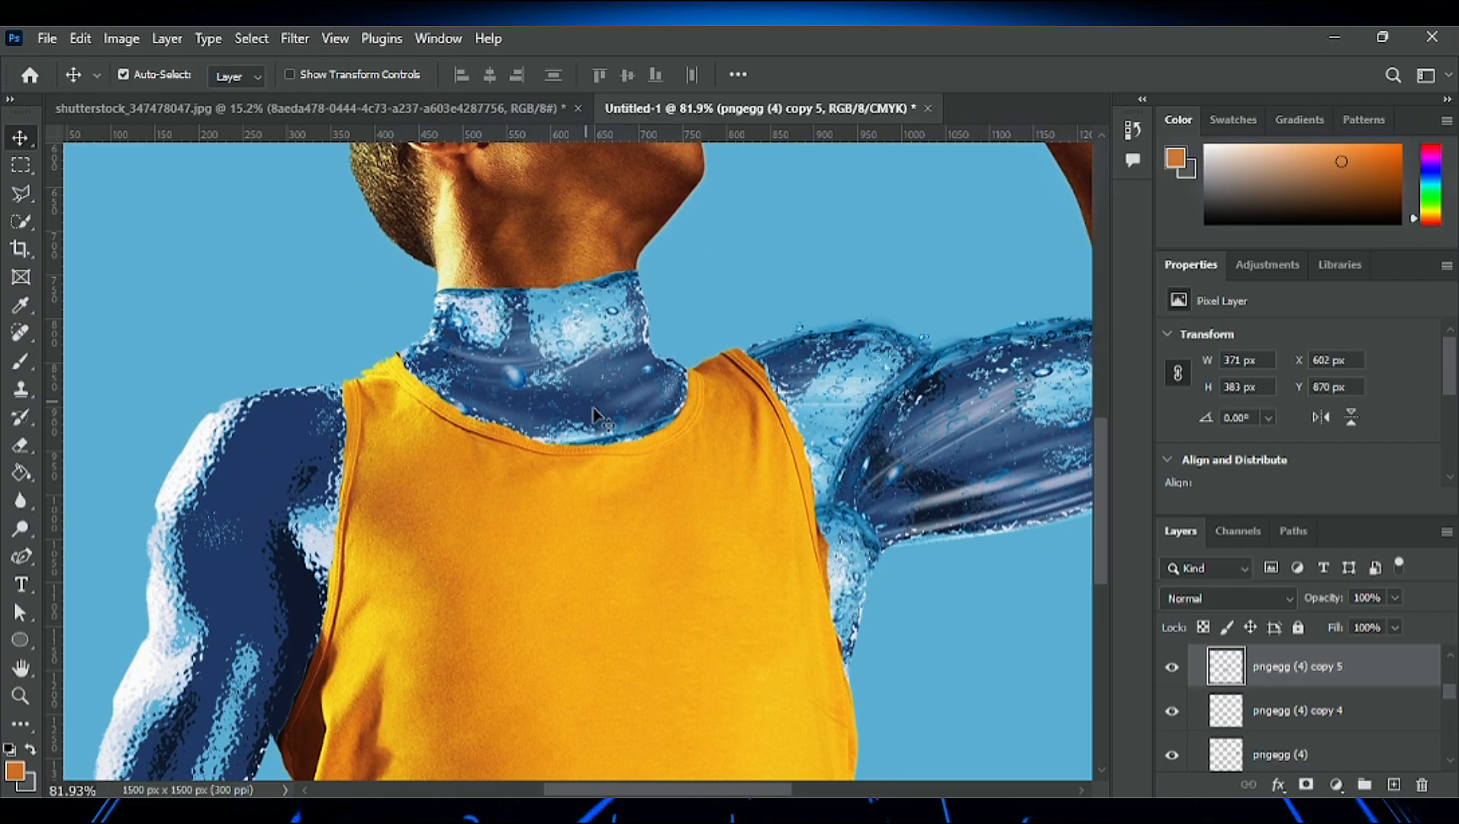
# - Duplicate the lower-neck water layer and position the copy over the lowered-arm side of the neckline
pyautogui.moveTo(595, 416); pyautogui.dragTo(486, 428)
pyautogui.hotkey('ctrl', 't')
pyautogui.click(1061, 74)
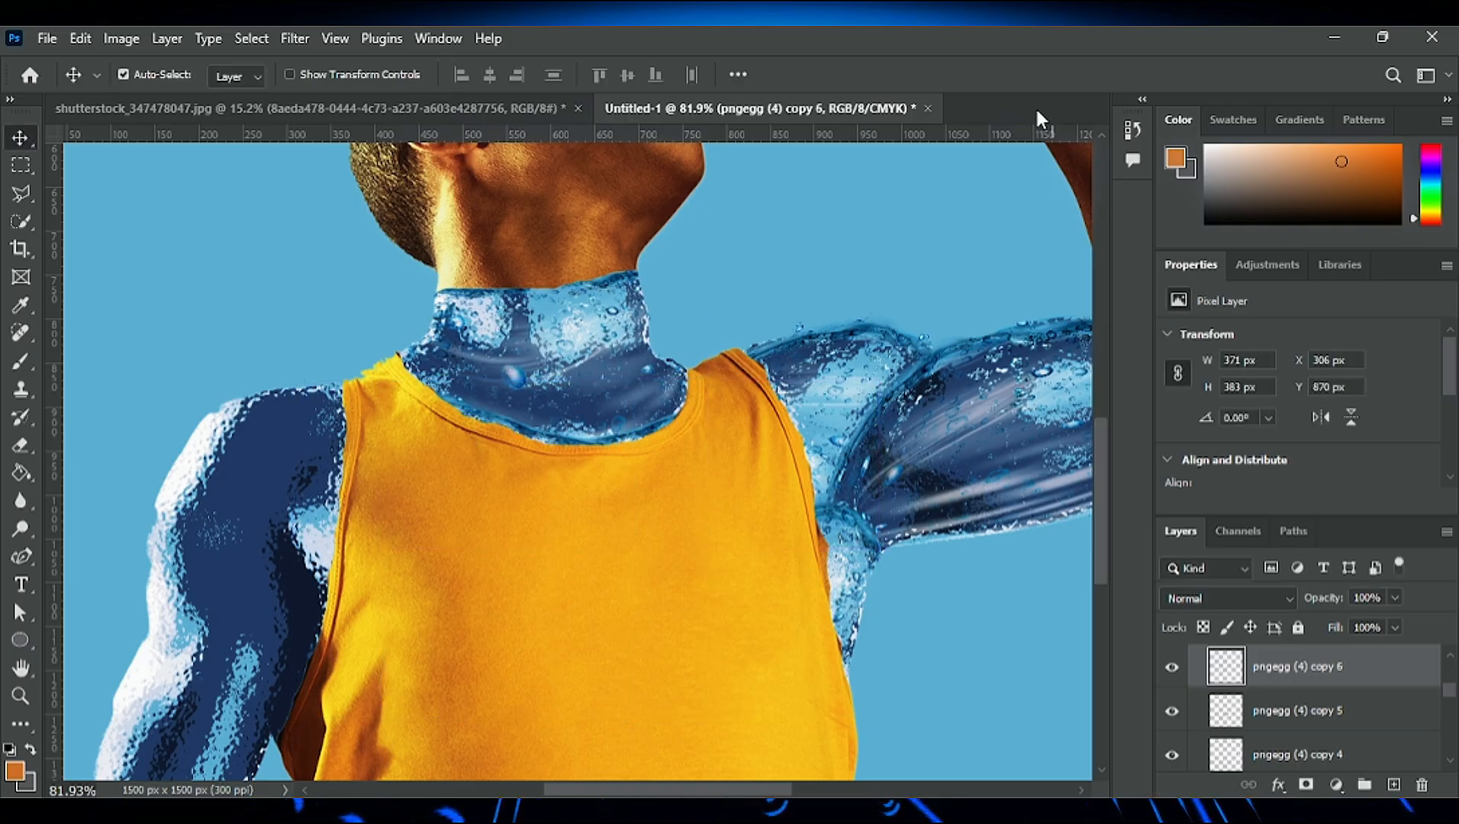
pyautogui.scroll(5, 597, 525)
pyautogui.scroll(-6, 597, 525)
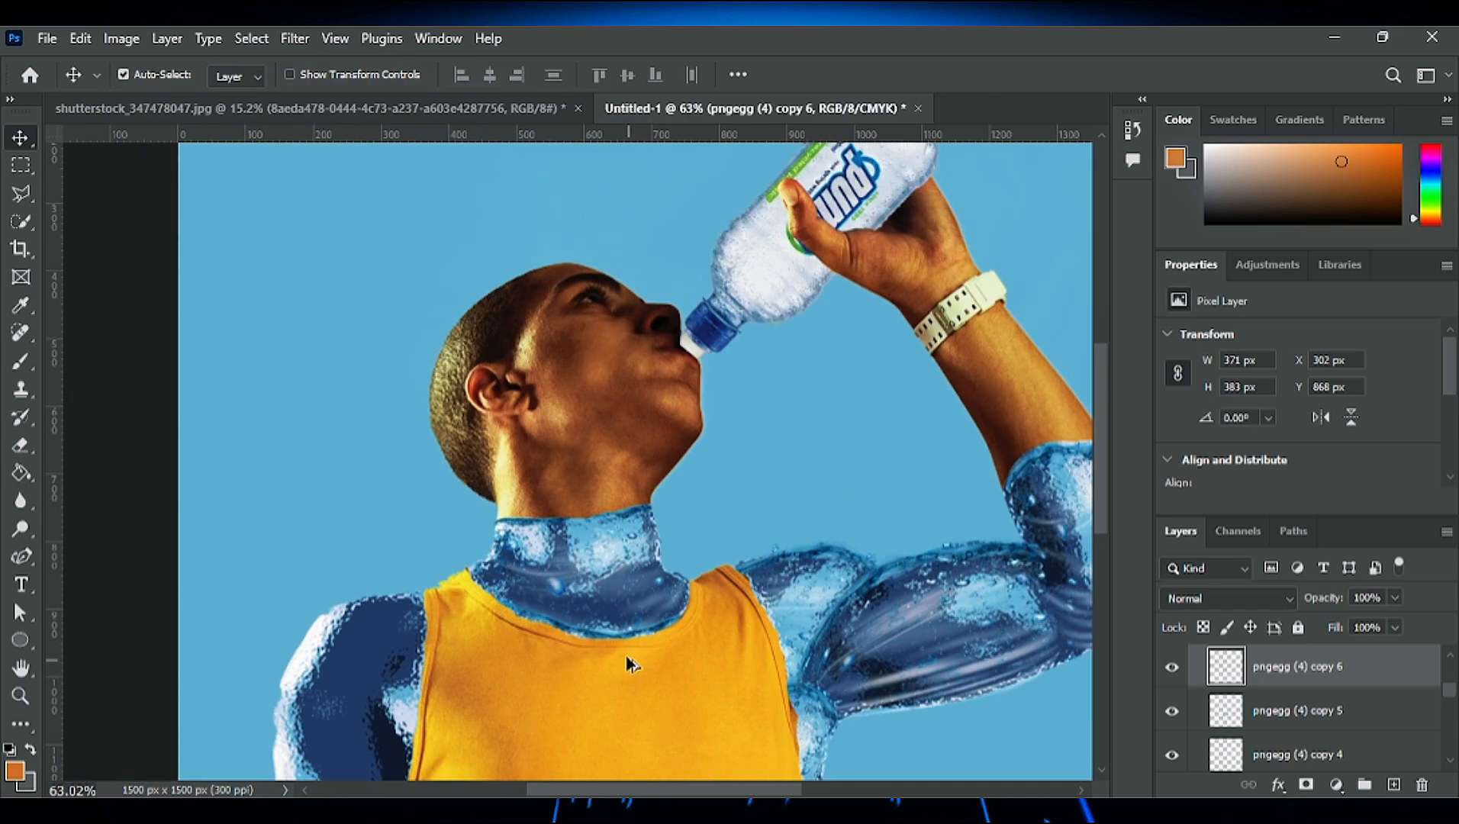
# - Erase the part of the new neckline copy that spills over the lowered arm's shoulder, using a 60 px brush
pyautogui.click(21, 445)
pyautogui.moveTo(474, 452); pyautogui.dragTo(397, 603)
pyautogui.scroll(-3, 675, 485)
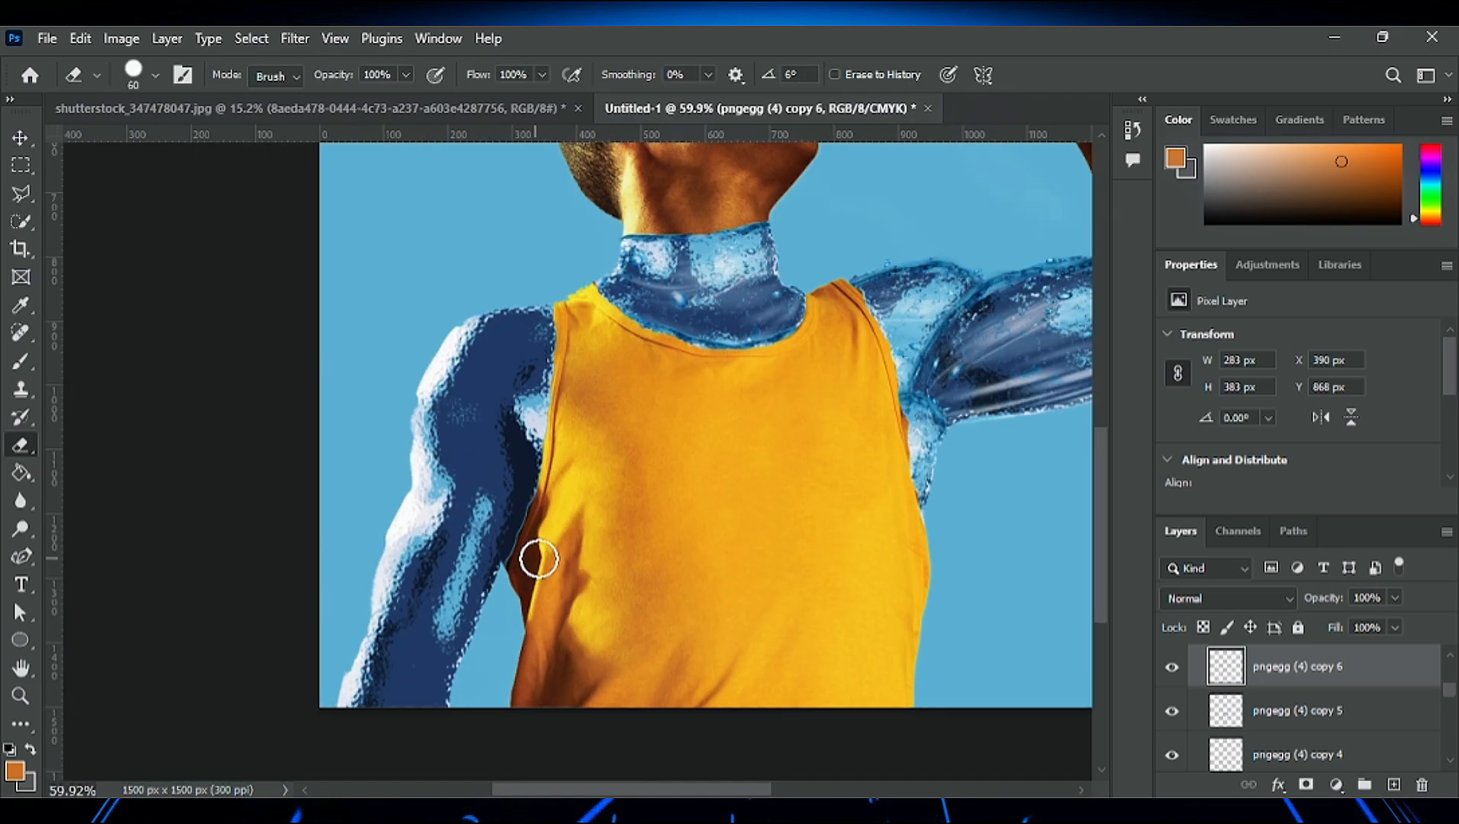
# - Place the pngegg (4) water image again, scale it to 12.55% and rotate it to -72.71° over the lowered arm
pyautogui.scroll(3, 538, 561)
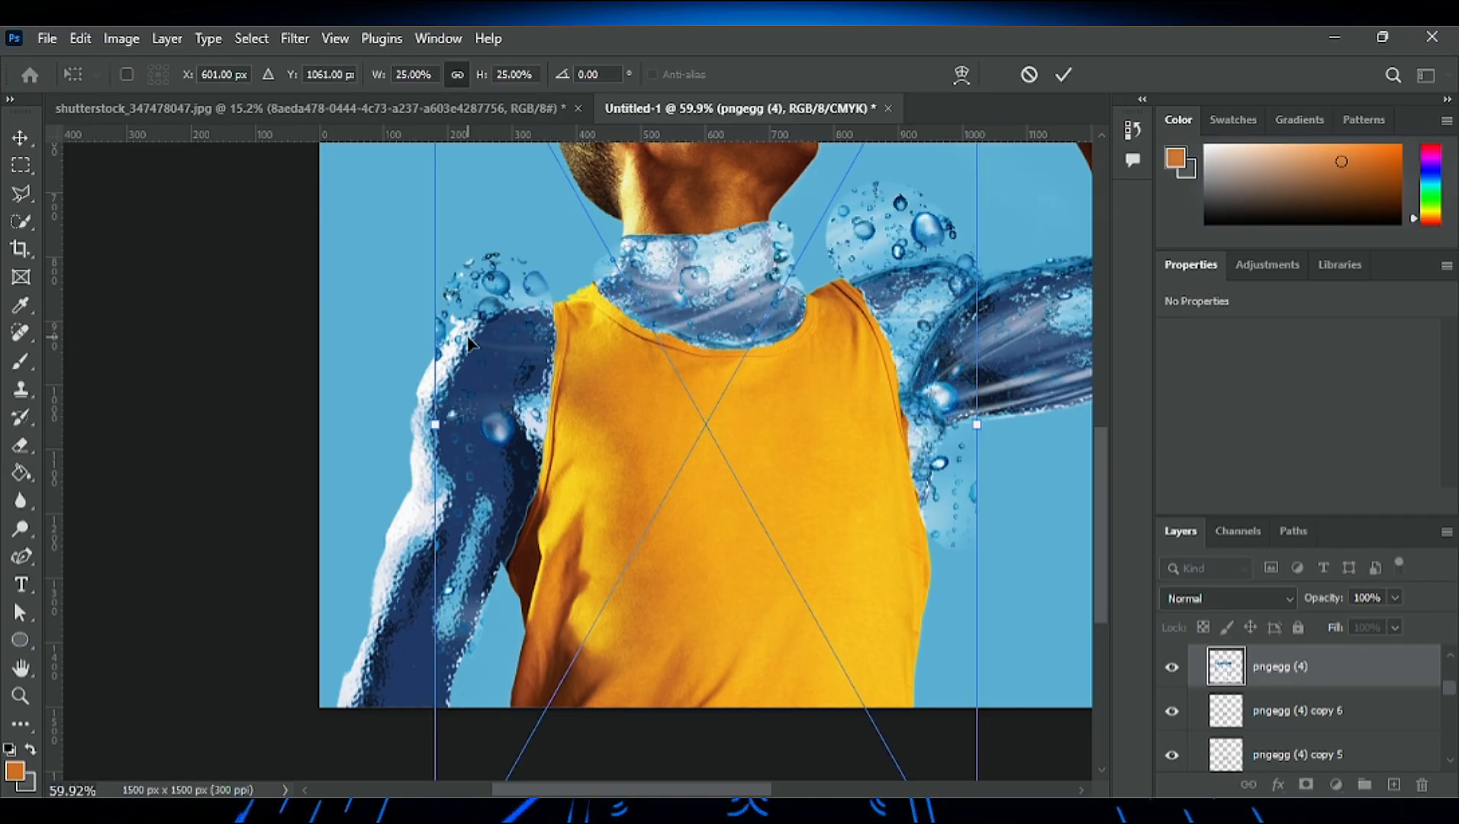
pyautogui.scroll(3, 518, 293)
pyautogui.moveTo(436, 217); pyautogui.dragTo(707, 698)
pyautogui.moveTo(957, 779); pyautogui.dragTo(524, 699)
pyautogui.scroll(1, 769, 642)
pyautogui.scroll(-5, 768, 642)
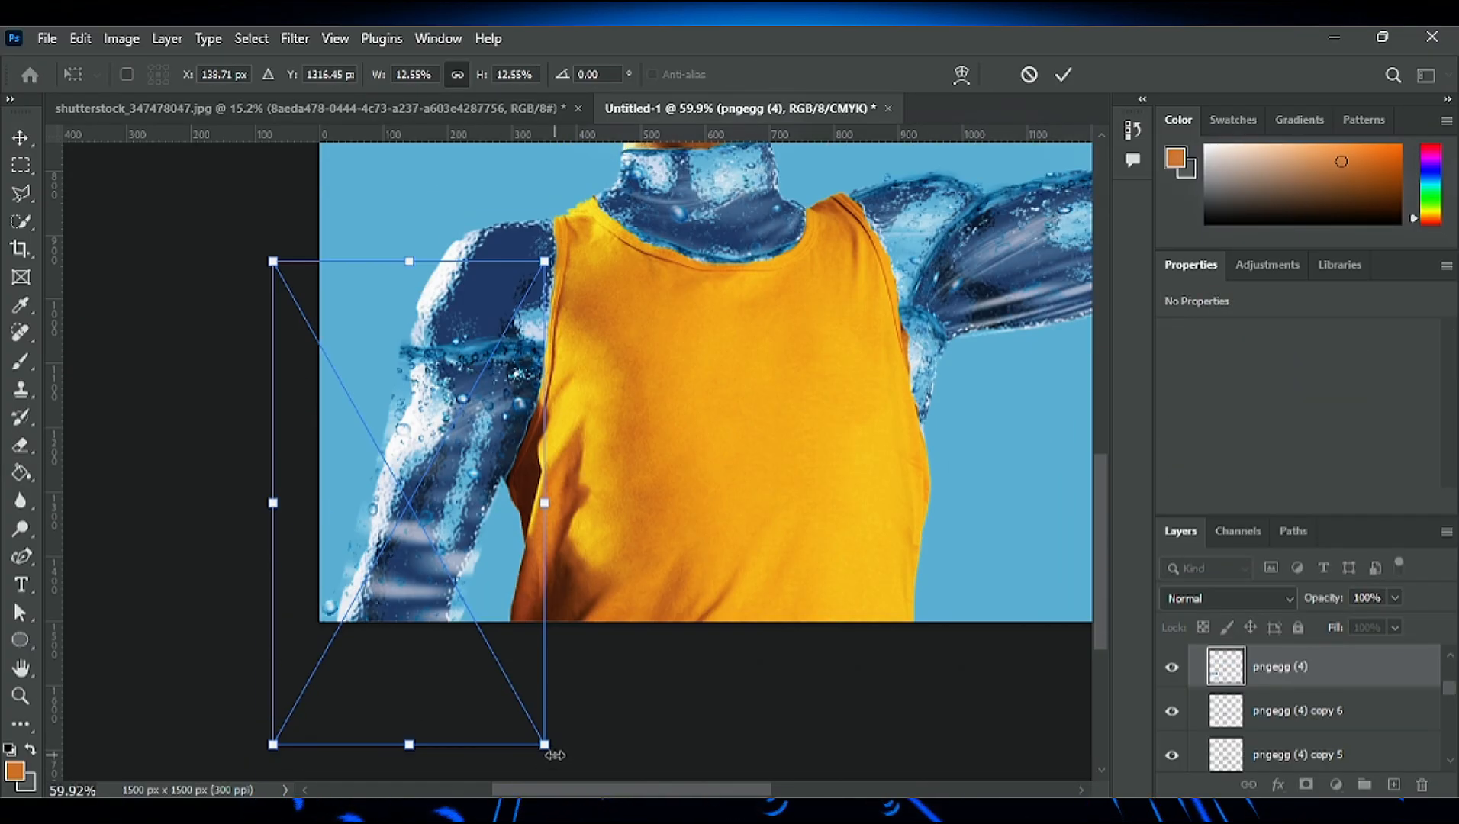
pyautogui.moveTo(555, 755); pyautogui.dragTo(1068, 339)
pyautogui.moveTo(287, 438); pyautogui.dragTo(401, 474)
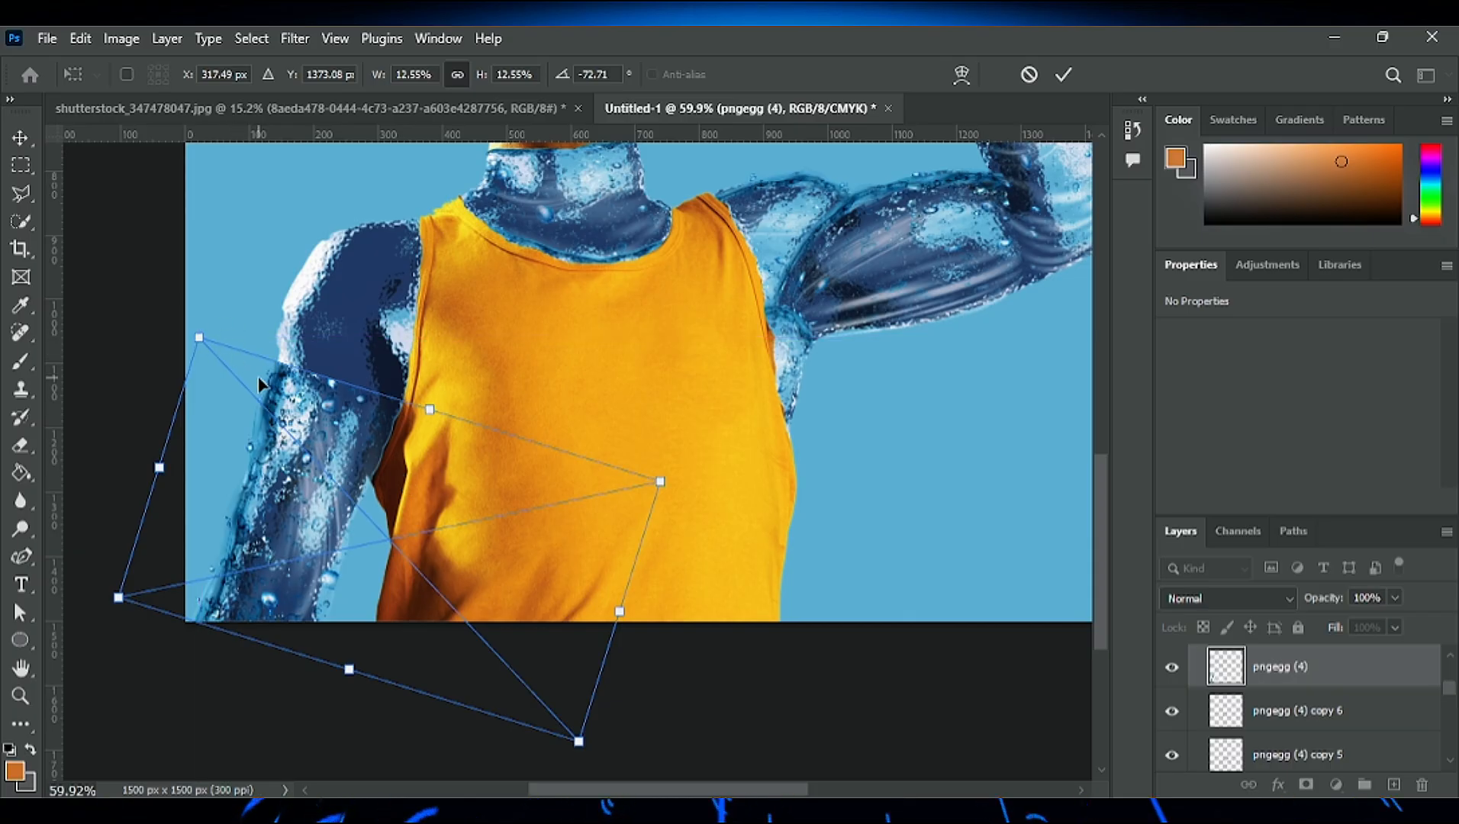
# - Shrink the placed water image to 7.19%, align it with the middle of the lowered arm and apply it
pyautogui.moveTo(199, 338); pyautogui.dragTo(213, 458)
pyautogui.moveTo(324, 537); pyautogui.dragTo(273, 498)
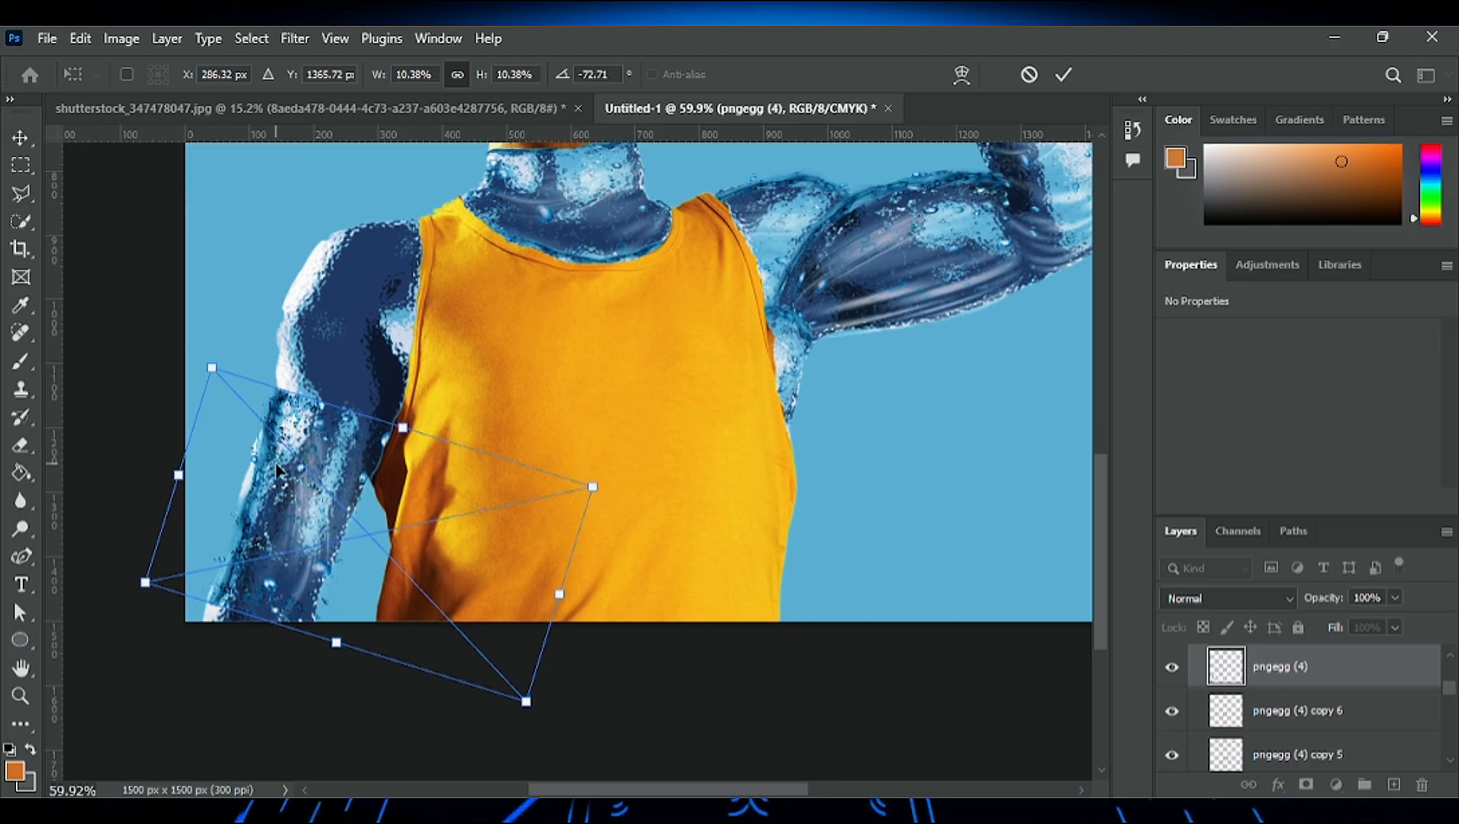
pyautogui.moveTo(210, 370); pyautogui.dragTo(259, 419)
pyautogui.moveTo(298, 543); pyautogui.dragTo(271, 477)
pyautogui.moveTo(232, 352); pyautogui.dragTo(262, 389)
pyautogui.moveTo(320, 475); pyautogui.dragTo(294, 457)
pyautogui.moveTo(235, 370); pyautogui.dragTo(253, 390)
pyautogui.moveTo(317, 470); pyautogui.dragTo(279, 468)
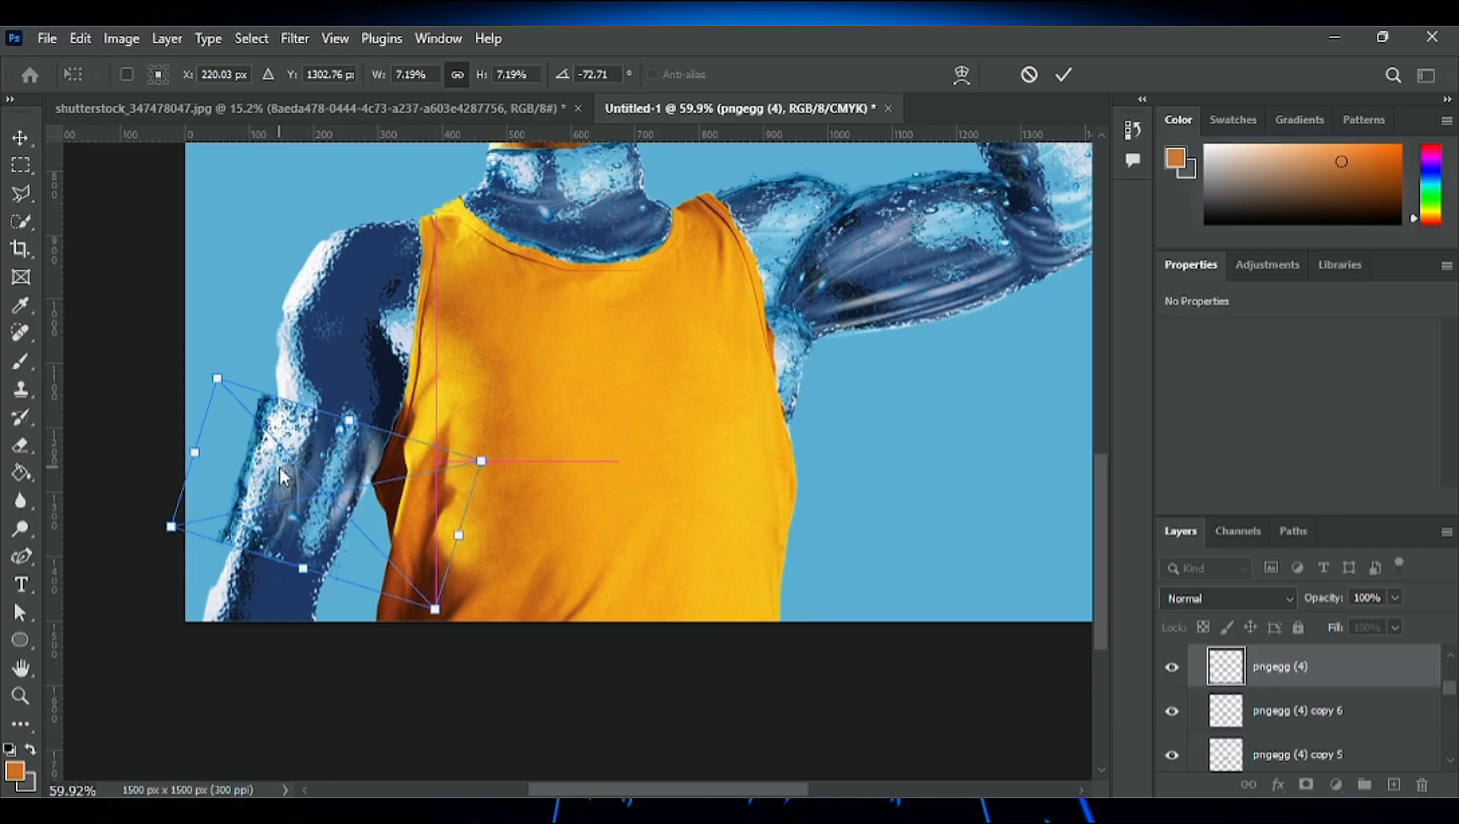
pyautogui.press('Return')
# - Rasterize the newly placed water layer on the lowered arm
pyautogui.press('e')
pyautogui.click(20, 144)
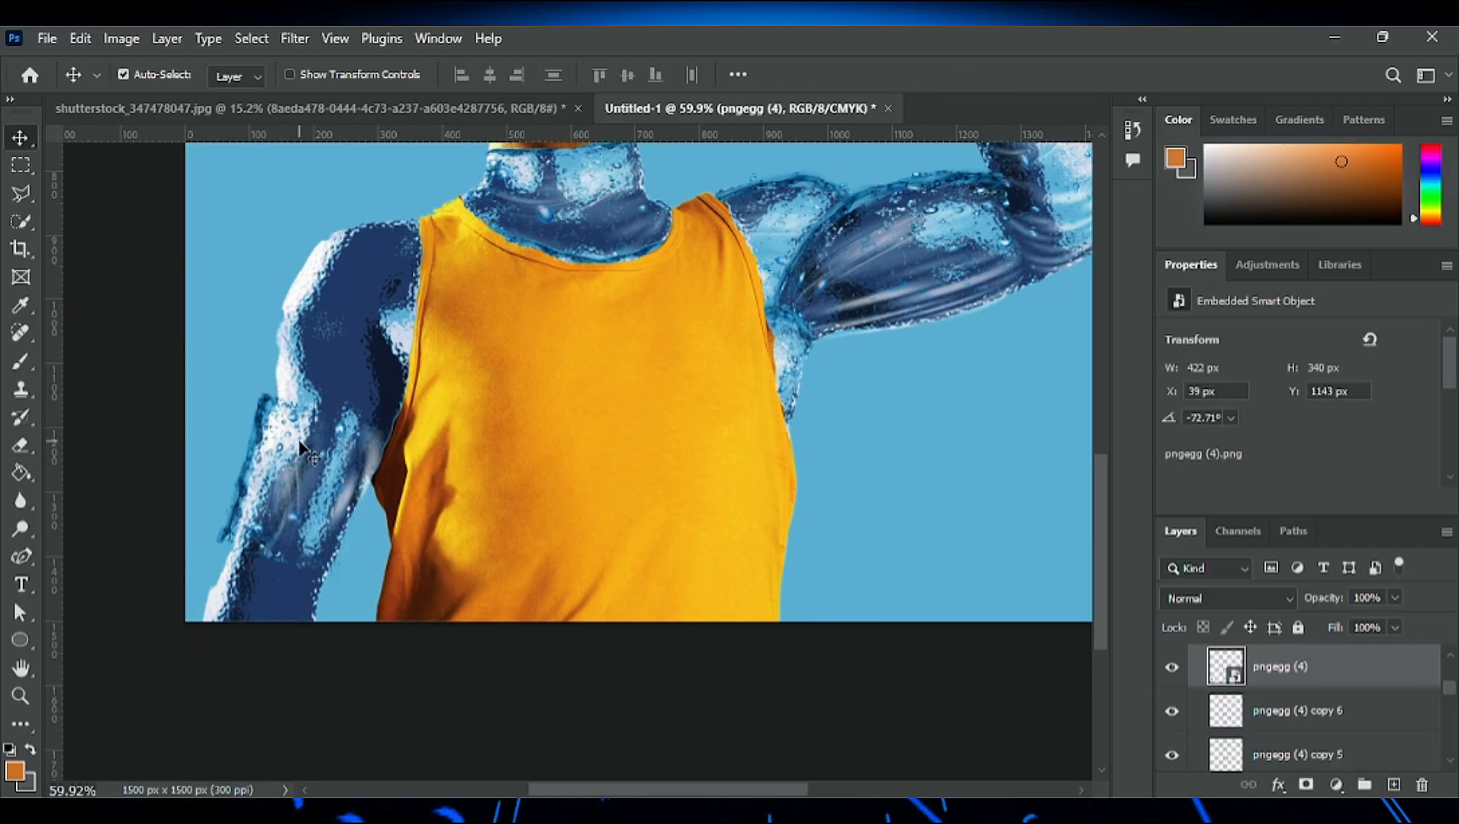
pyautogui.rightClick(1367, 667)
pyautogui.click(1263, 694)
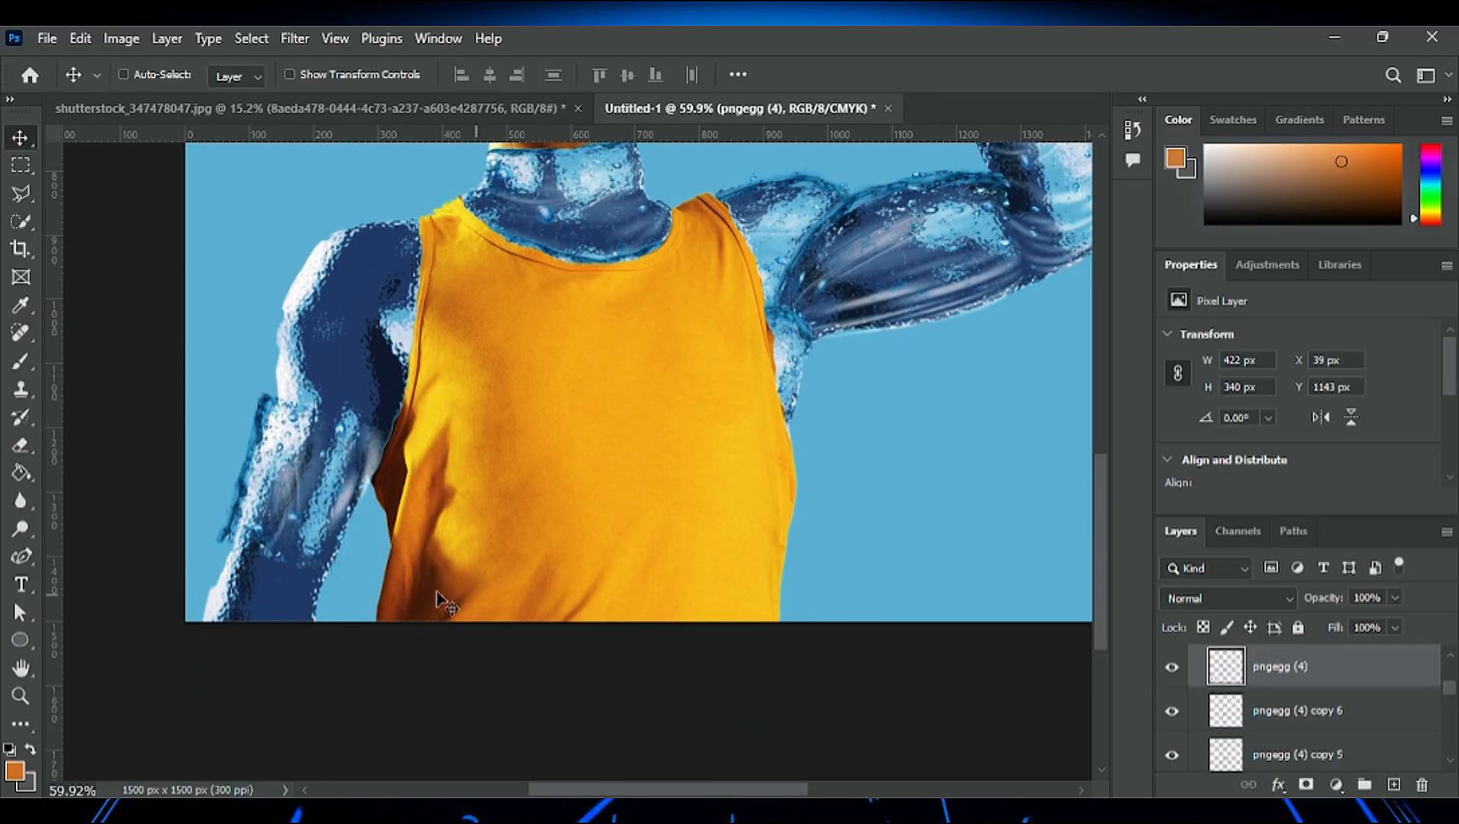
# - Warp the water layer to follow the outer contour of the lowered arm around the elbow, and apply it
pyautogui.hotkey('ctrl', 't')
pyautogui.rightClick(212, 397)
pyautogui.click(188, 539)
pyautogui.moveTo(211, 539); pyautogui.dragTo(260, 527)
pyautogui.hotkey('ctrl', 'z')
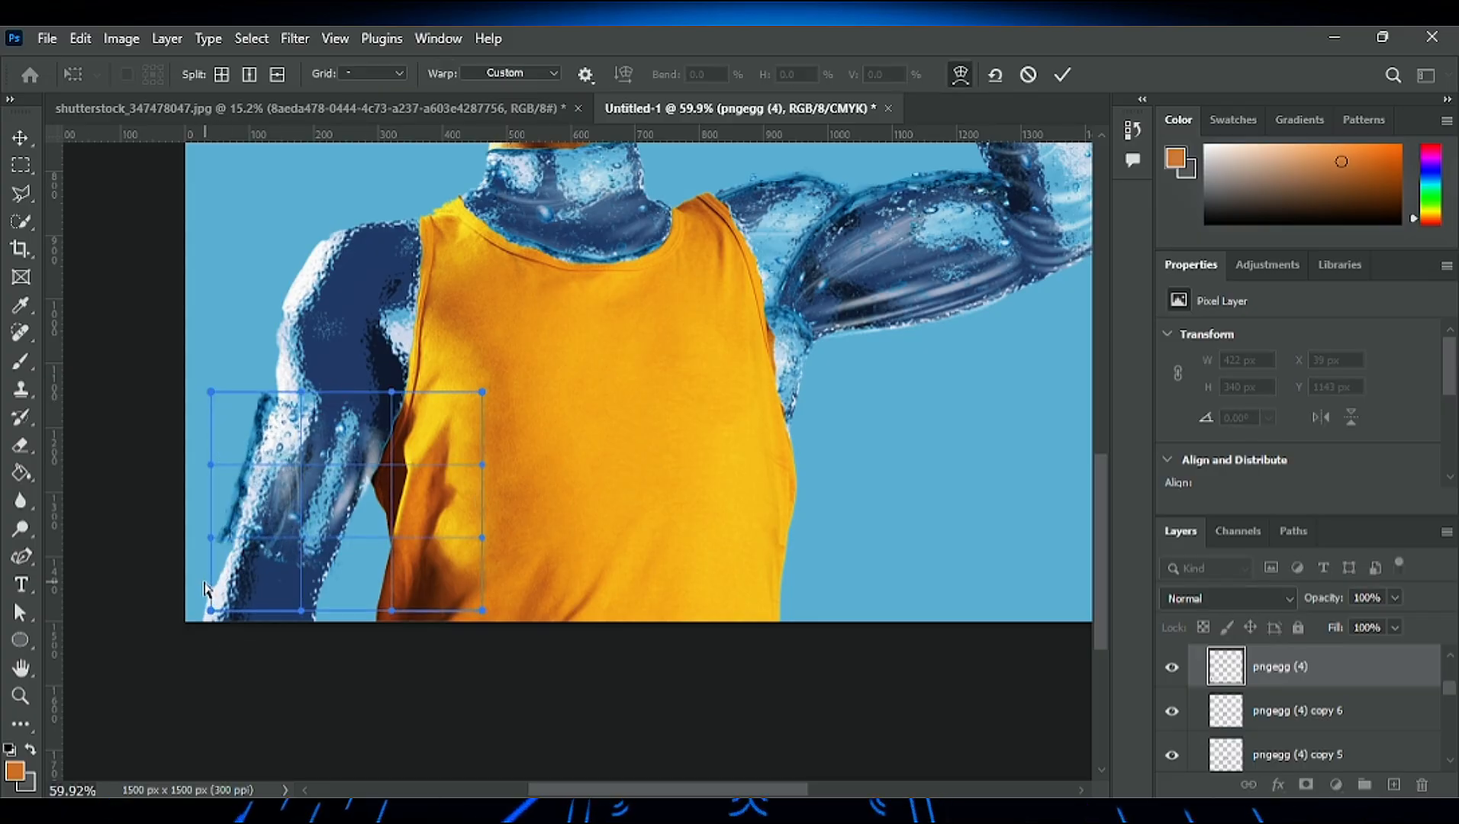
pyautogui.moveTo(210, 610); pyautogui.dragTo(287, 609)
pyautogui.moveTo(210, 392); pyautogui.dragTo(236, 412)
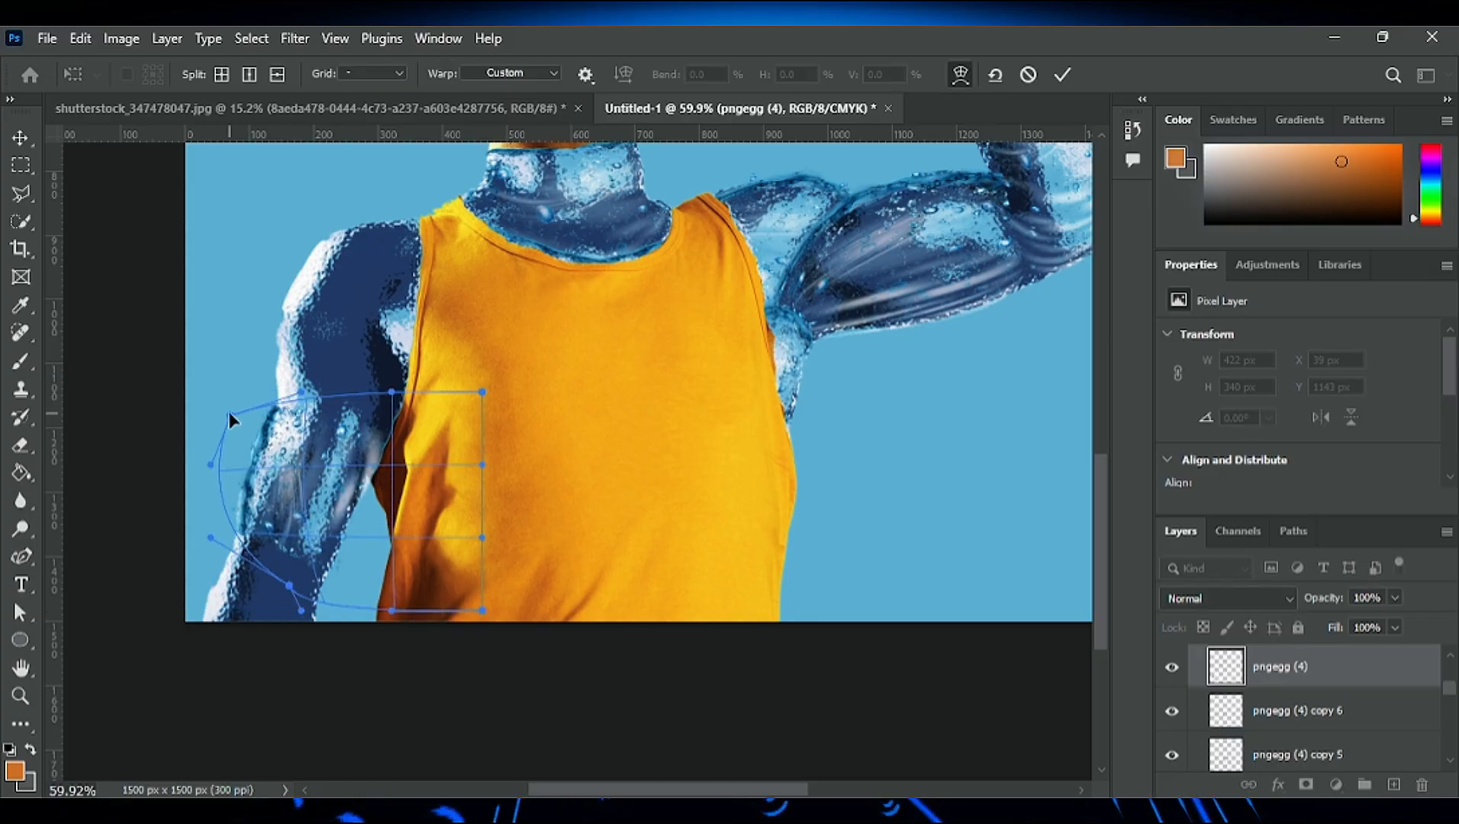
pyautogui.moveTo(214, 467); pyautogui.dragTo(214, 565)
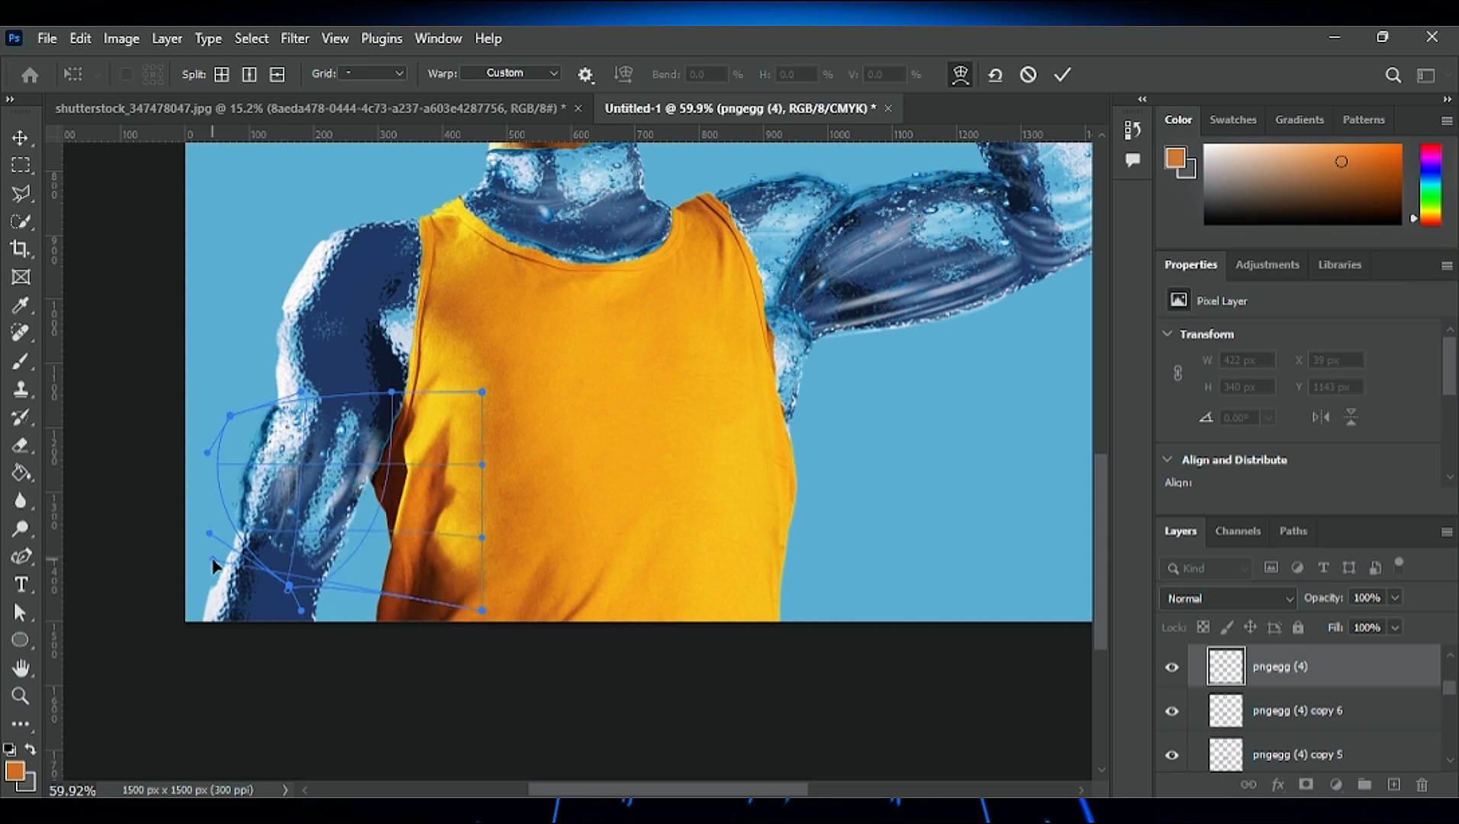
pyautogui.moveTo(481, 465); pyautogui.dragTo(466, 474)
pyautogui.click(1057, 77)
# - Duplicate the lowered arm's water layer, scale the copy to 80.99%, rotate it 11.93° and fit it over the forearm
pyautogui.moveTo(290, 431); pyautogui.dragTo(268, 540)
pyautogui.hotkey('ctrl', 't')
pyautogui.moveTo(191, 500); pyautogui.dragTo(216, 474)
pyautogui.moveTo(256, 527); pyautogui.dragTo(231, 559)
pyautogui.moveTo(428, 561); pyautogui.dragTo(392, 577)
pyautogui.moveTo(235, 594); pyautogui.dragTo(241, 571)
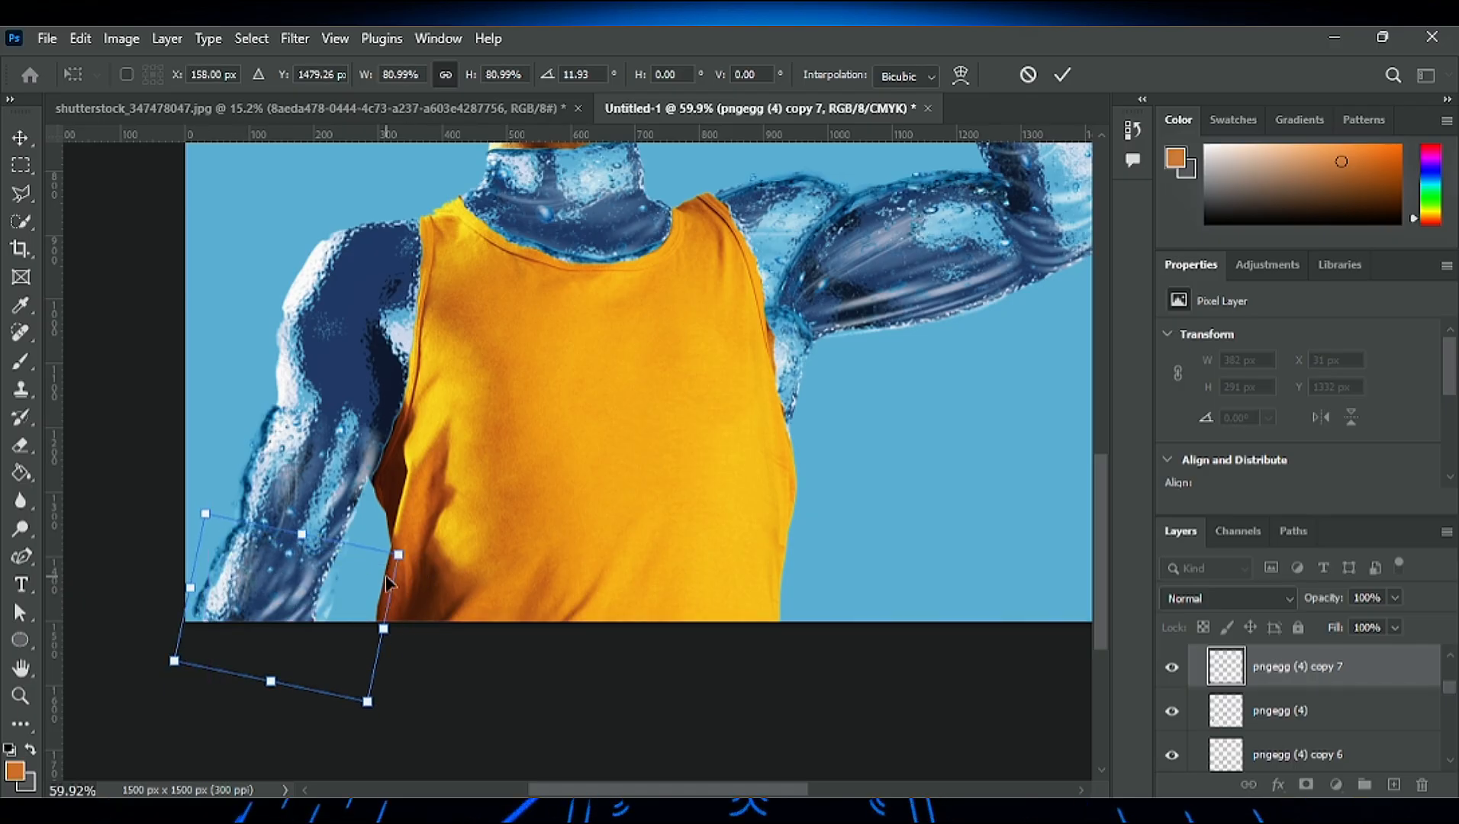
# - Warp the forearm's water copy to match the lower forearm's contour down to the canvas edge, and apply it
pyautogui.click(960, 75)
pyautogui.moveTo(175, 662); pyautogui.dragTo(208, 696)
pyautogui.moveTo(195, 564); pyautogui.dragTo(207, 581)
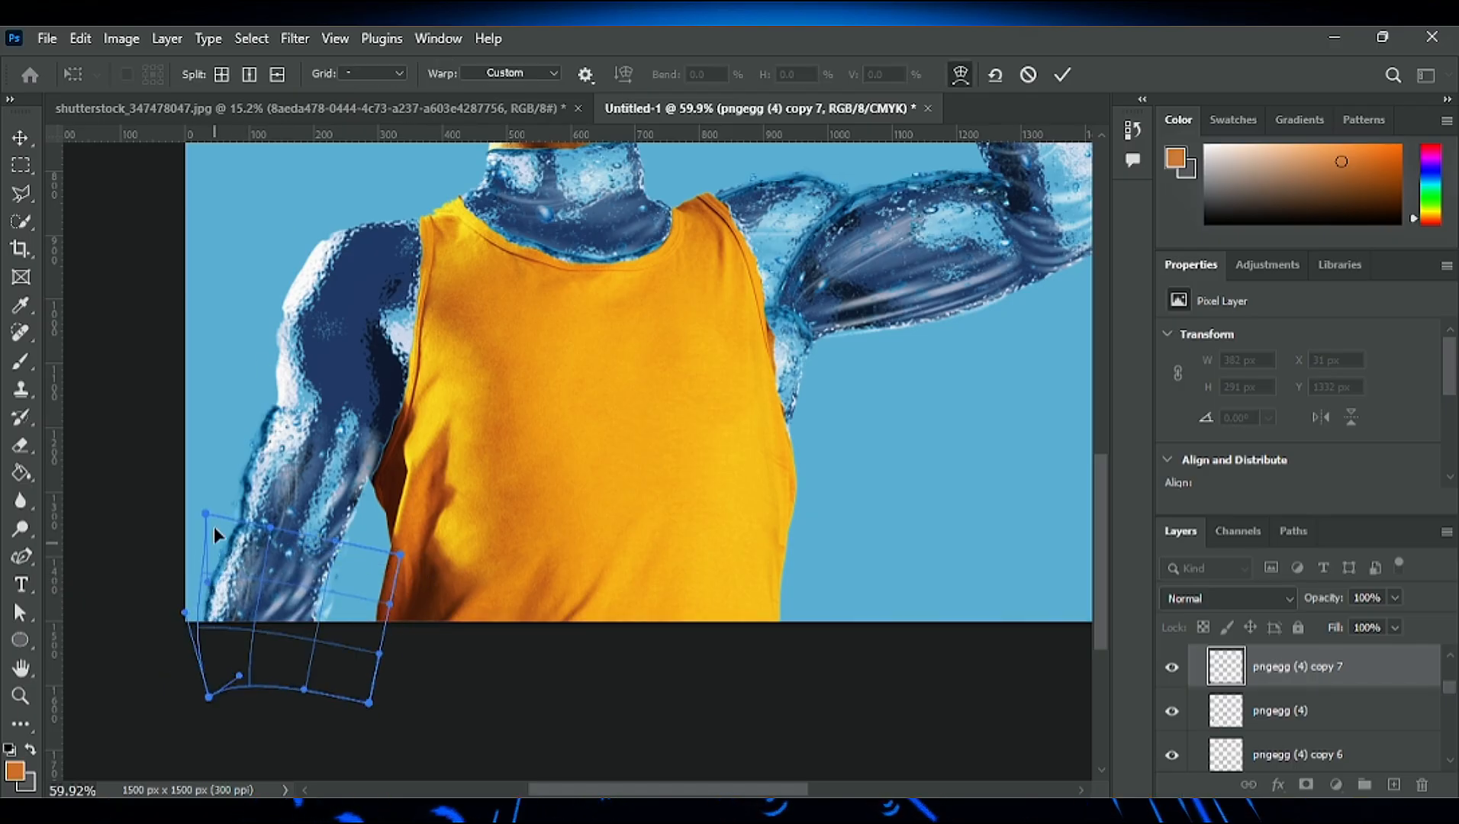
pyautogui.moveTo(343, 609); pyautogui.dragTo(318, 657)
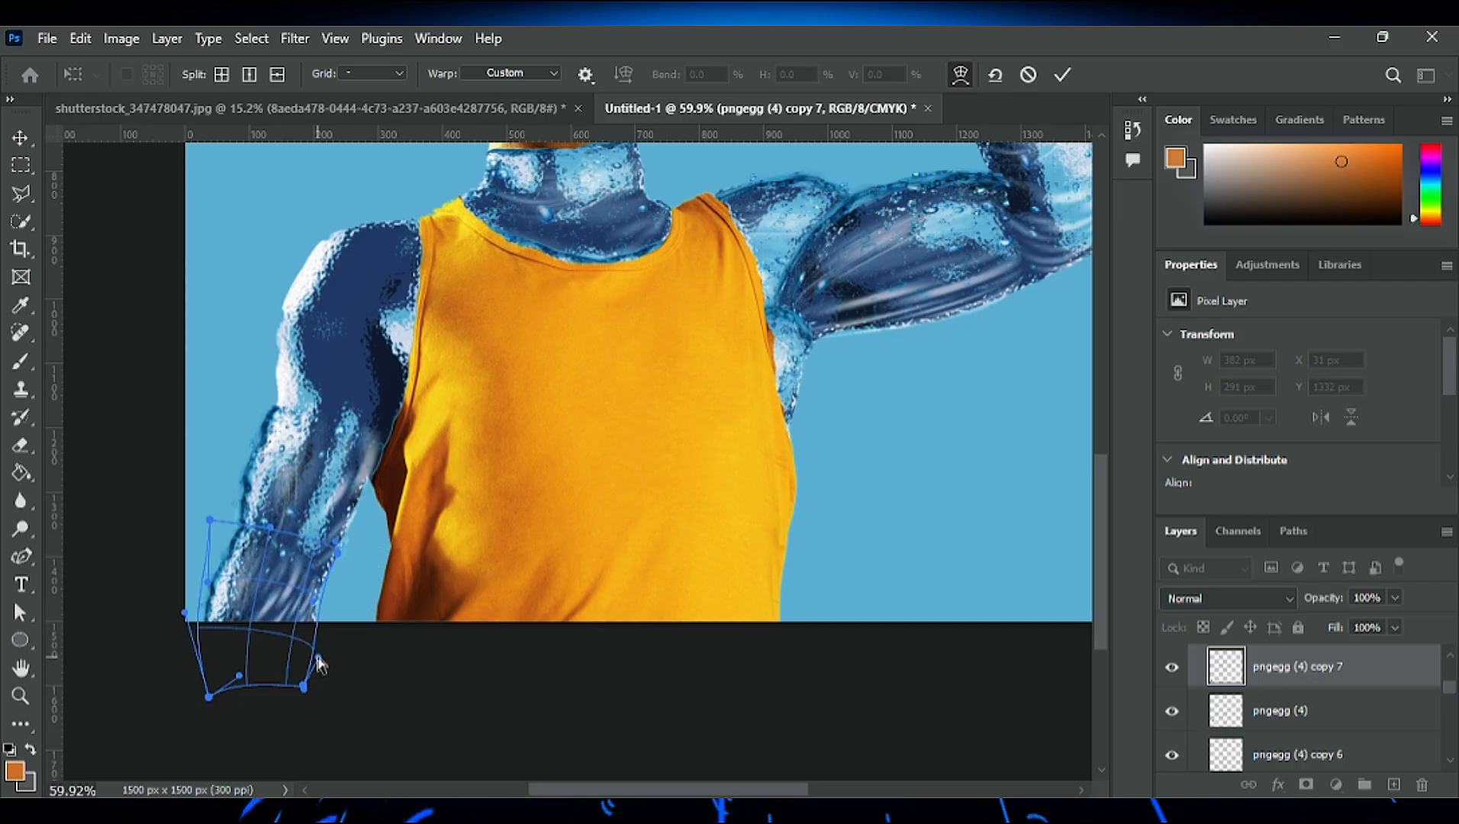
pyautogui.click(1062, 74)
# - Duplicate the lowered arm's water layer up to the upper arm and start transforming the copy
pyautogui.scroll(-3, 391, 547)
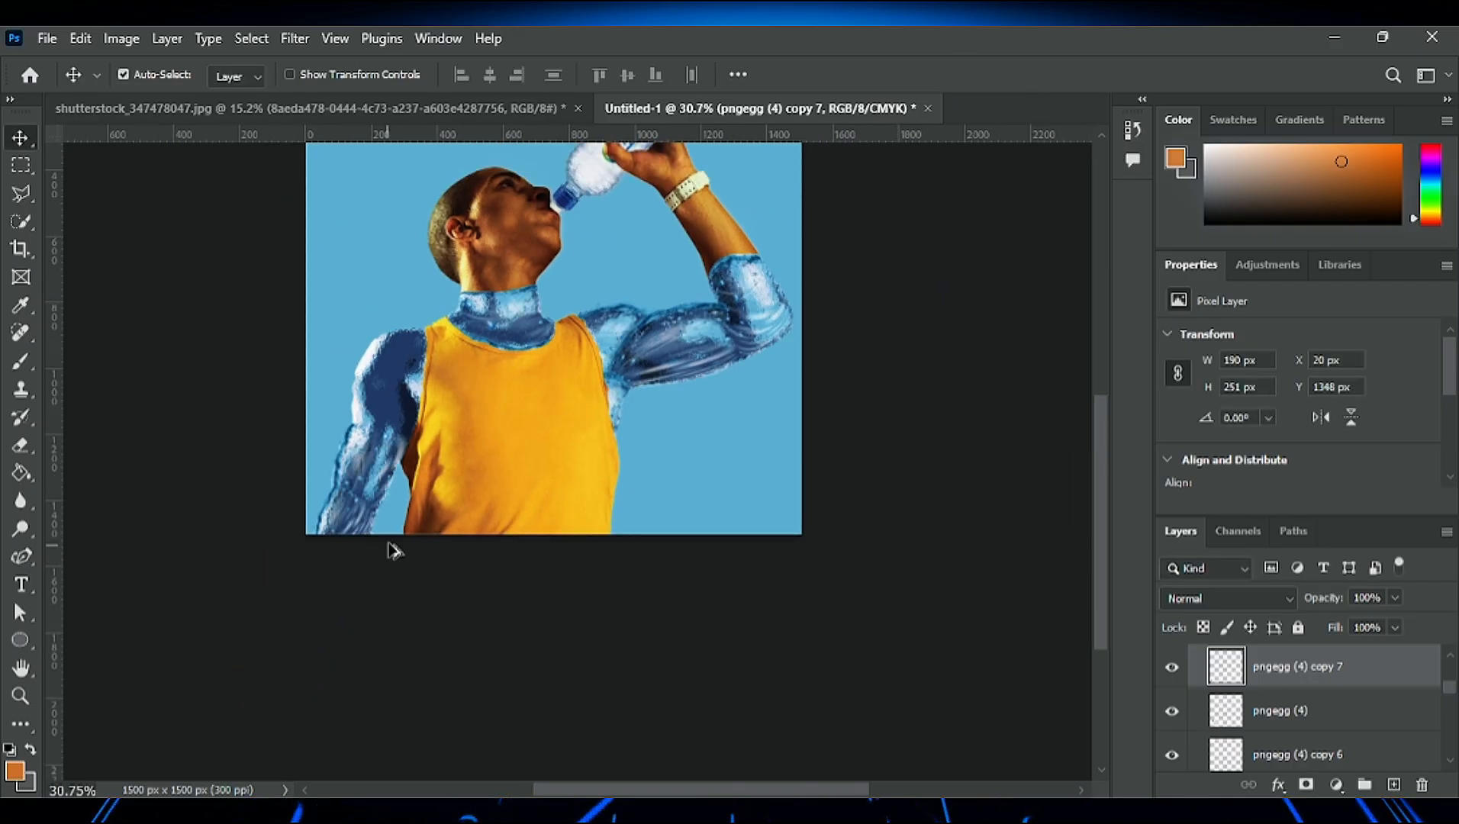
pyautogui.scroll(2, 522, 475)
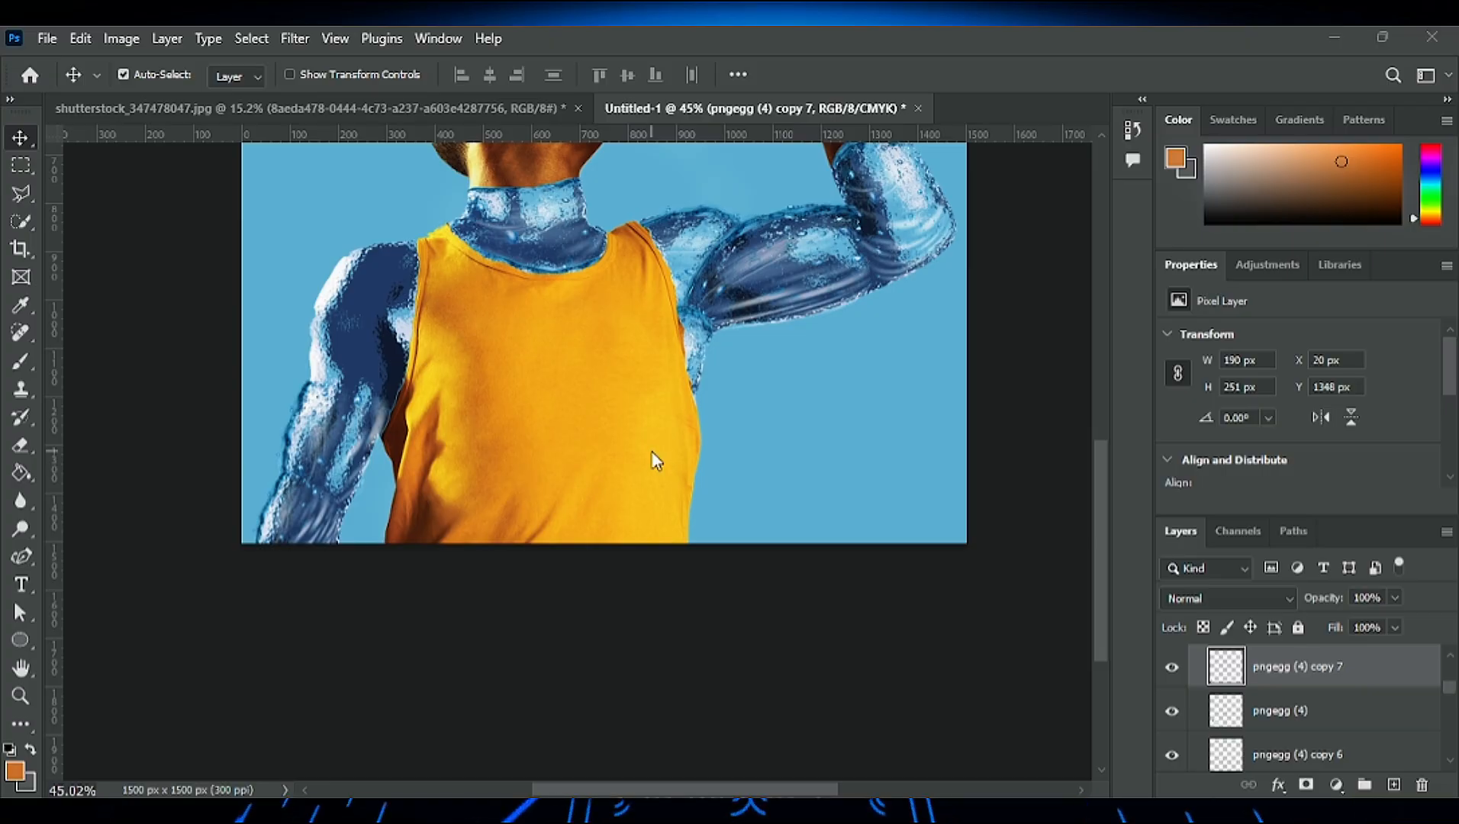
pyautogui.scroll(2, 309, 429)
pyautogui.moveTo(308, 441); pyautogui.dragTo(348, 361)
pyautogui.scroll(3, 350, 356)
pyautogui.hotkey('ctrl', 't')
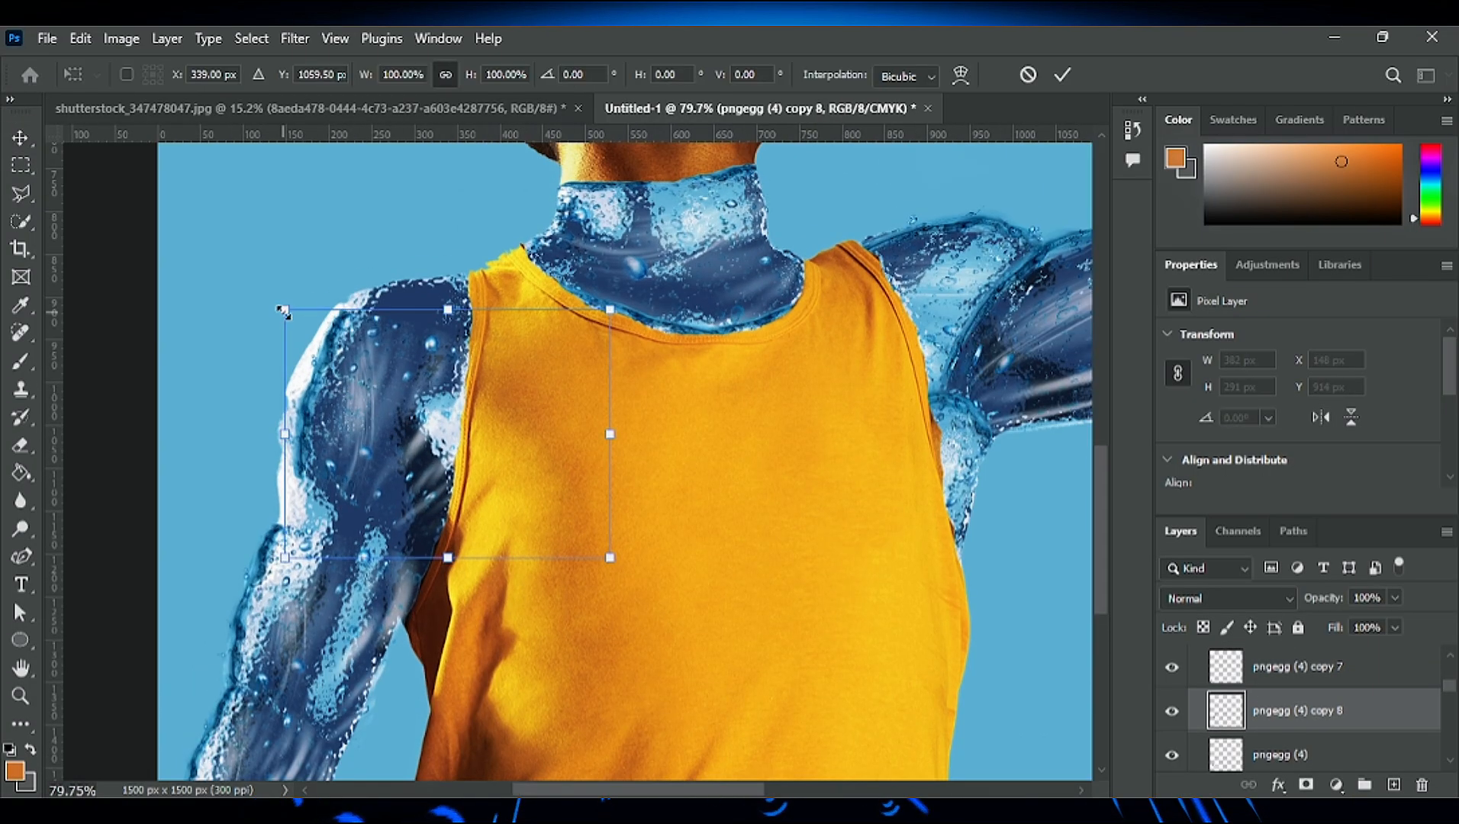
# - Warp the upper-arm water copy around the shoulder's outer contour, enlarge it slightly outward and apply it
pyautogui.rightClick(284, 313)
pyautogui.click(335, 503)
pyautogui.moveTo(285, 559); pyautogui.dragTo(338, 587)
pyautogui.moveTo(284, 477); pyautogui.dragTo(203, 577)
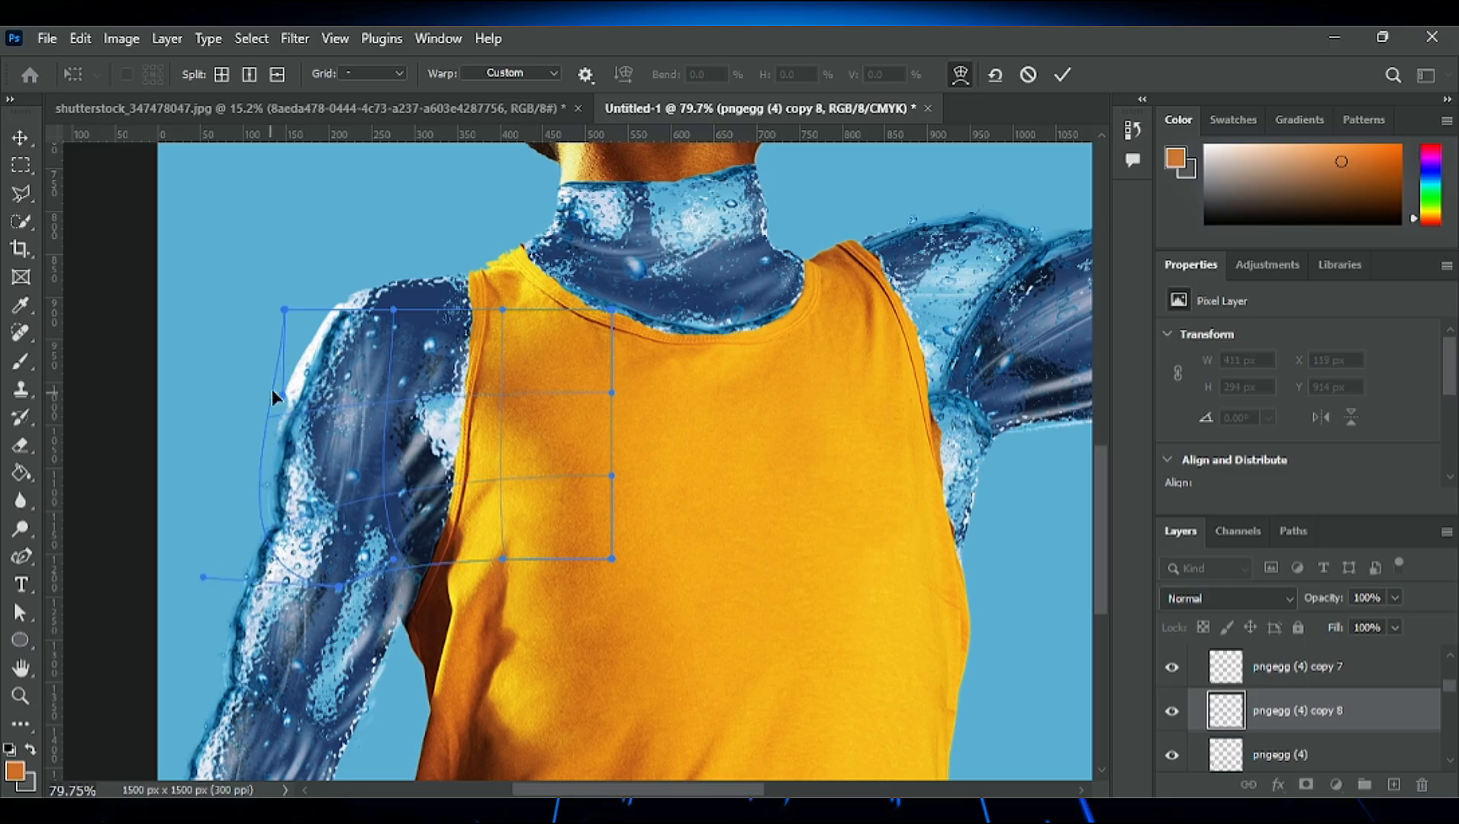
pyautogui.moveTo(285, 392); pyautogui.dragTo(288, 378)
pyautogui.moveTo(285, 309)
pyautogui.mouseDown()
pyautogui.moveTo(250, 307)
pyautogui.moveTo(278, 296)
pyautogui.mouseUp()
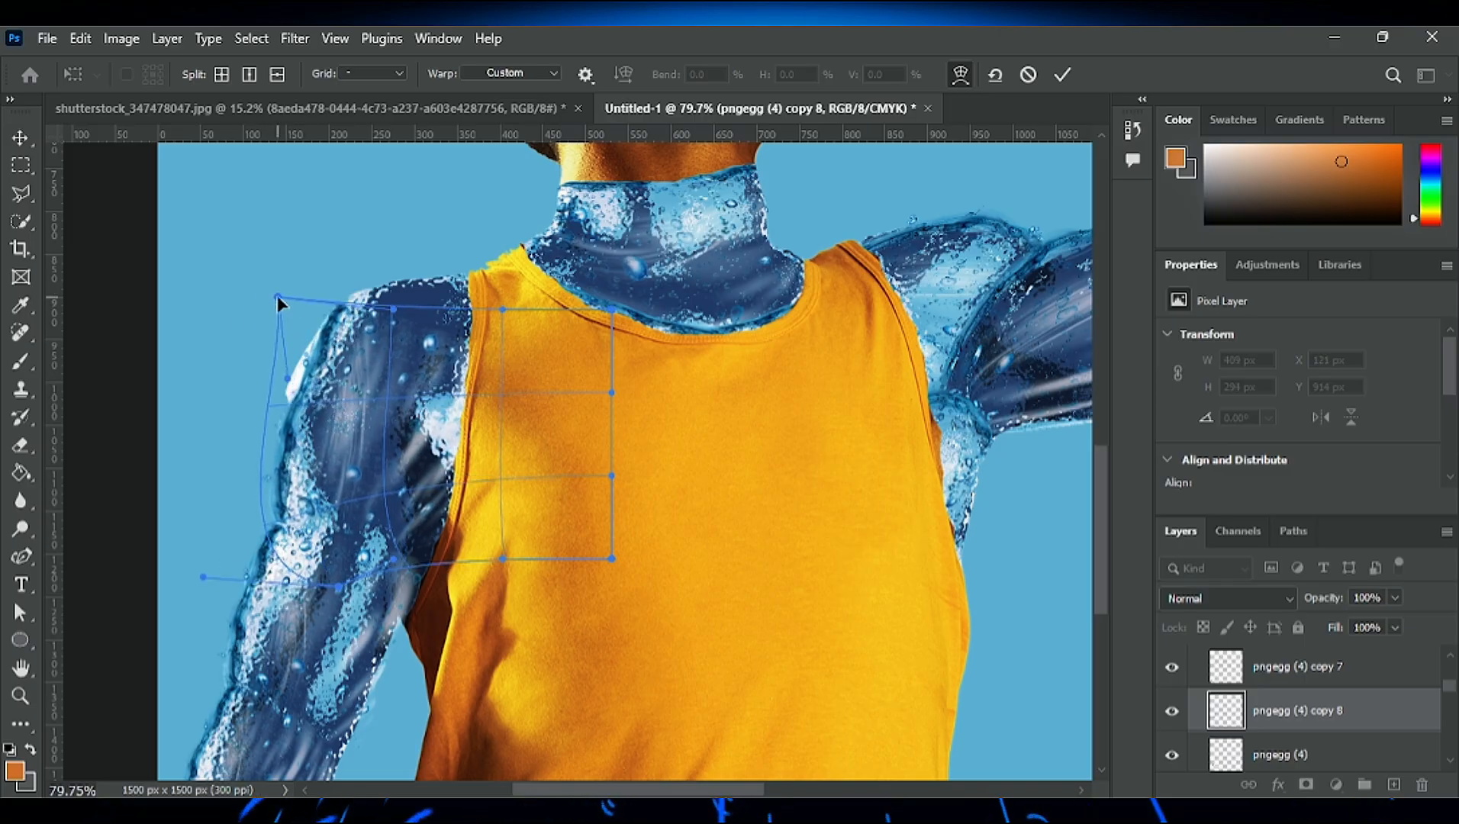
pyautogui.moveTo(503, 310); pyautogui.dragTo(465, 369)
pyautogui.press('Return')
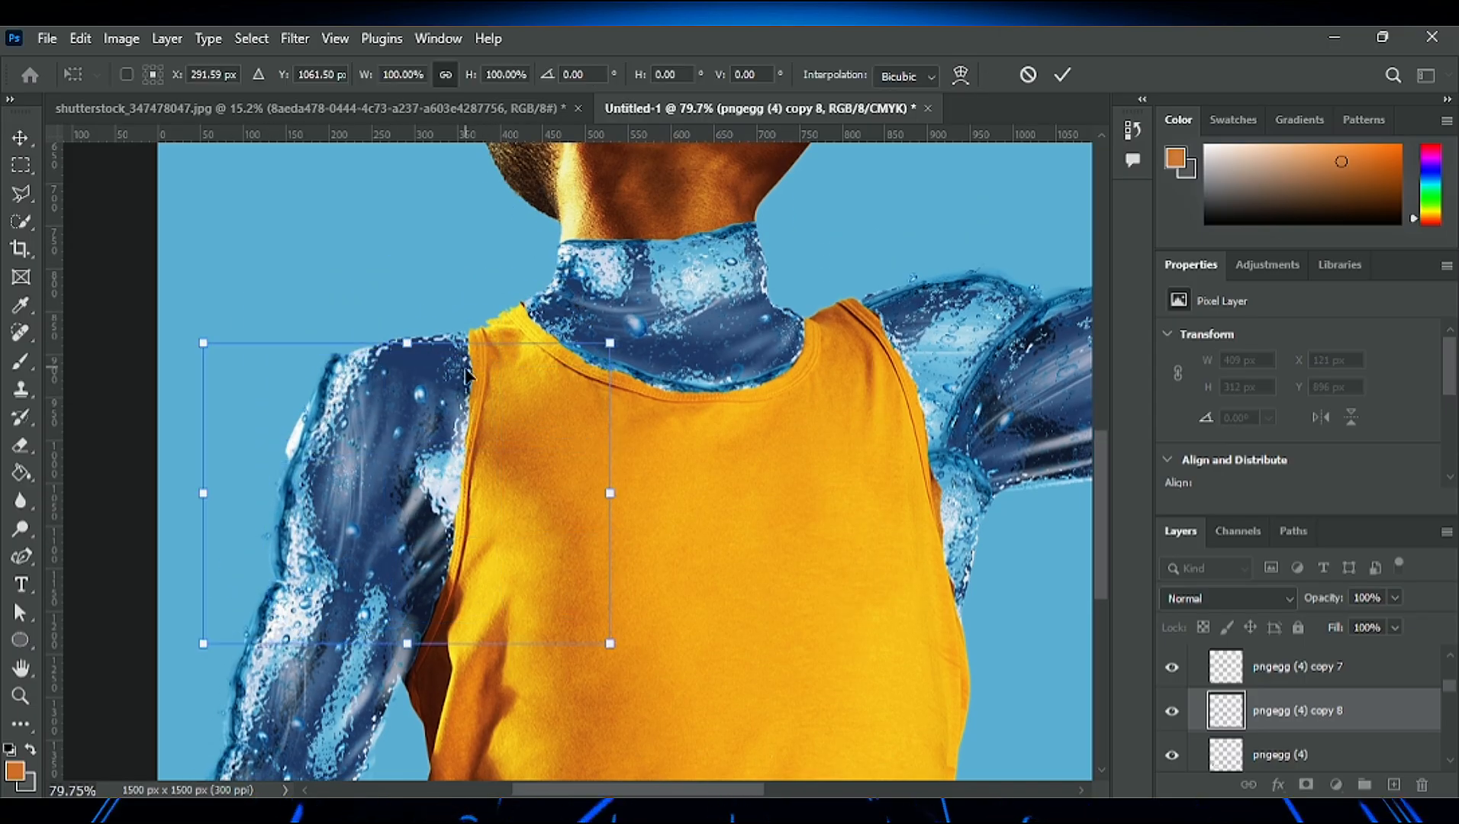
pyautogui.moveTo(203, 344); pyautogui.dragTo(172, 326)
pyautogui.press('Return')
# - Warp the upper-arm water copy again, pulling its outer edge inward to follow the upper arm and shoulder
pyautogui.hotkey('ctrl', 't')
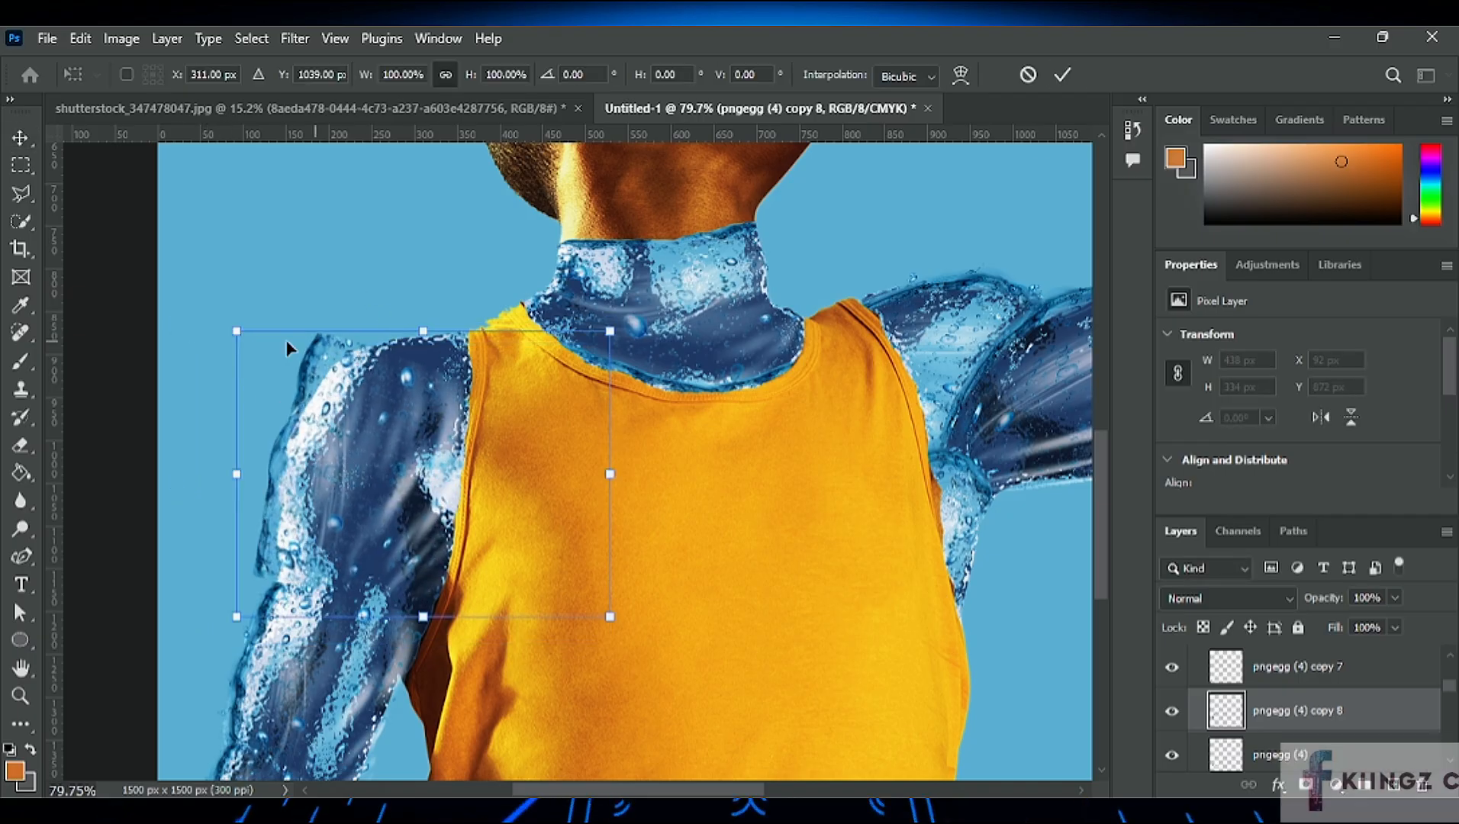
pyautogui.rightClick(336, 400)
pyautogui.click(359, 541)
pyautogui.moveTo(237, 617); pyautogui.dragTo(273, 628)
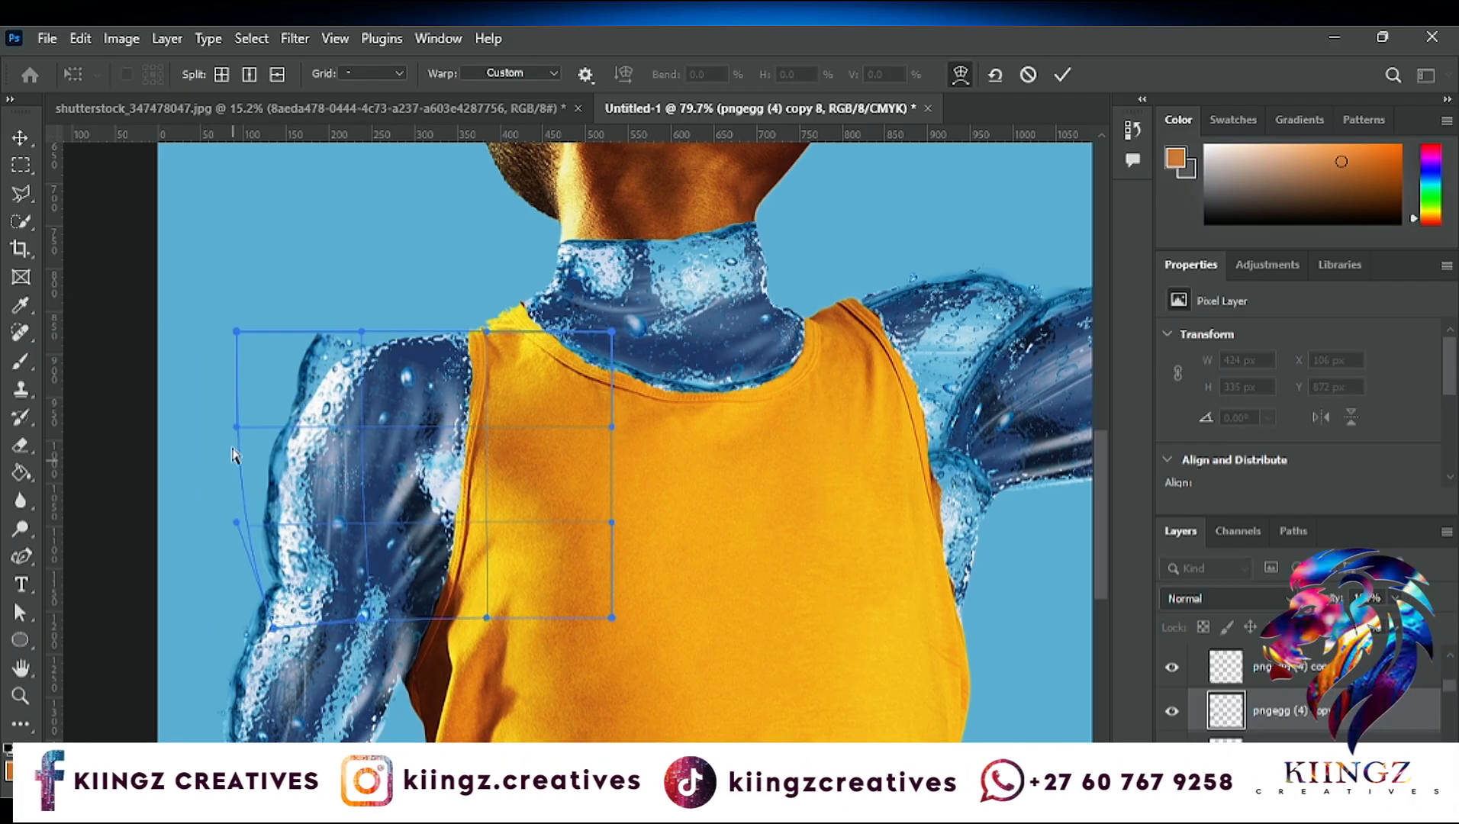
pyautogui.moveTo(236, 426); pyautogui.dragTo(273, 434)
pyautogui.moveTo(239, 332); pyautogui.dragTo(252, 330)
pyautogui.moveTo(345, 340)
pyautogui.mouseDown()
pyautogui.moveTo(374, 374)
pyautogui.moveTo(368, 348)
pyautogui.mouseUp()
pyautogui.moveTo(325, 490); pyautogui.dragTo(334, 500)
pyautogui.moveTo(362, 357); pyautogui.dragTo(358, 350)
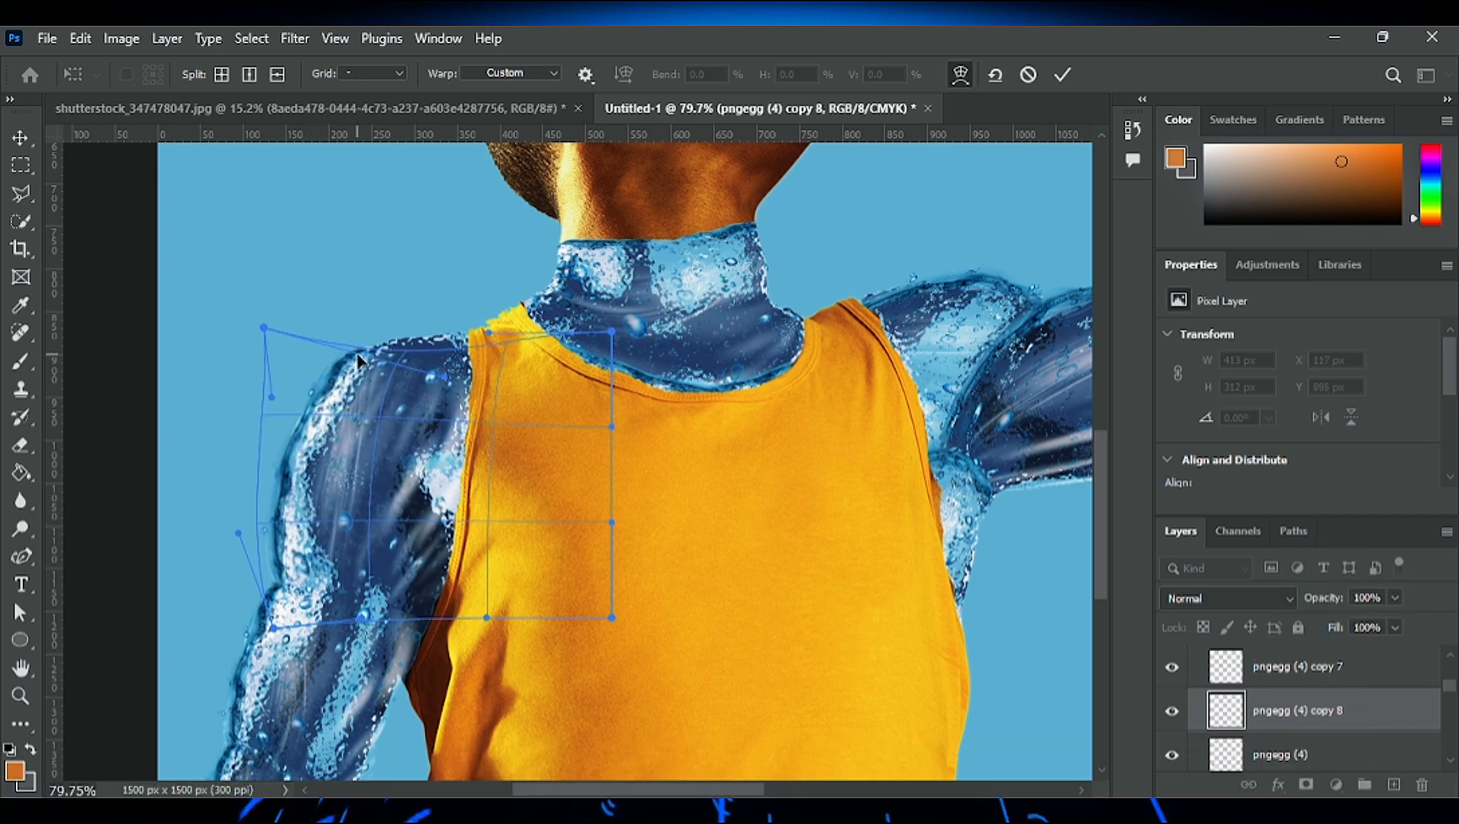
# - Stretch the warp's inner upper corner up towards the ear so the water fills the shoulder, and apply it
pyautogui.moveTo(455, 373); pyautogui.dragTo(446, 357)
pyautogui.moveTo(612, 332); pyautogui.dragTo(542, 319)
pyautogui.scroll(-3, 492, 485)
pyautogui.scroll(2, 492, 489)
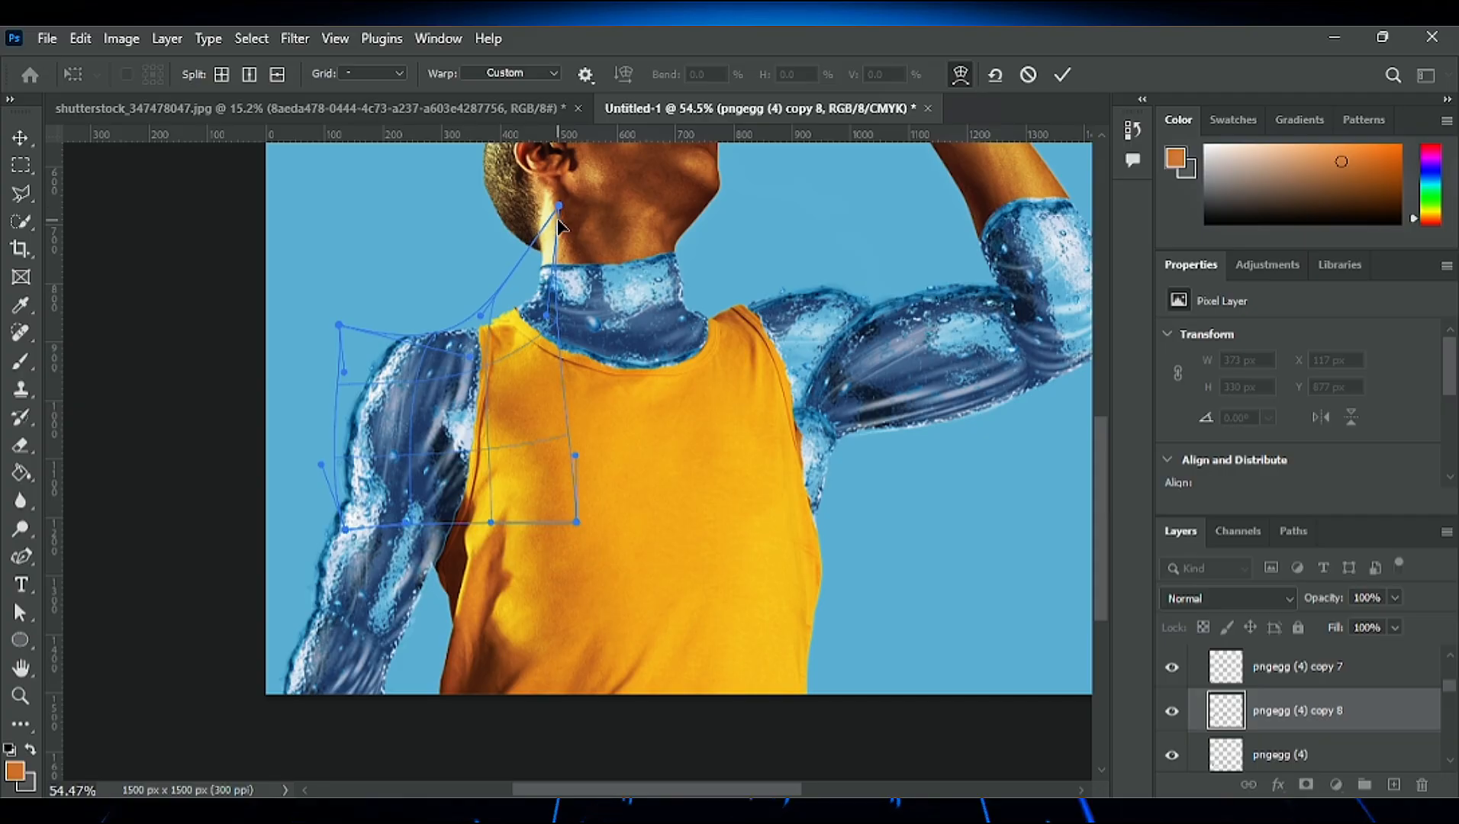
pyautogui.scroll(2, 554, 349)
pyautogui.moveTo(561, 207); pyautogui.dragTo(528, 233)
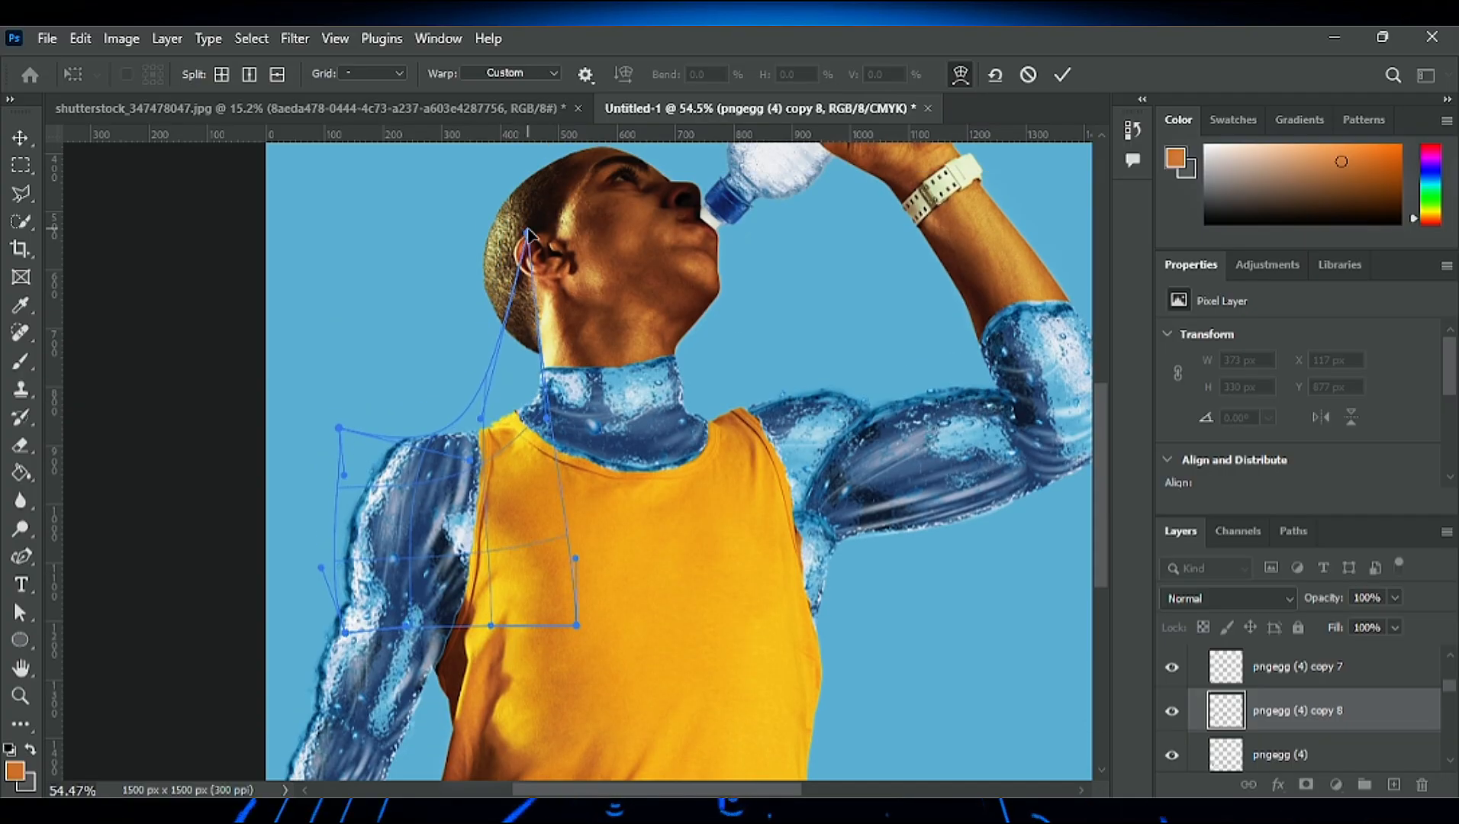
pyautogui.click(1061, 73)
# - Examine how the water layers cover the lowered arm and the rest of the figure
pyautogui.scroll(3, 666, 481)
pyautogui.scroll(-3, 665, 481)
pyautogui.scroll(3, 629, 577)
pyautogui.scroll(-2, 628, 577)
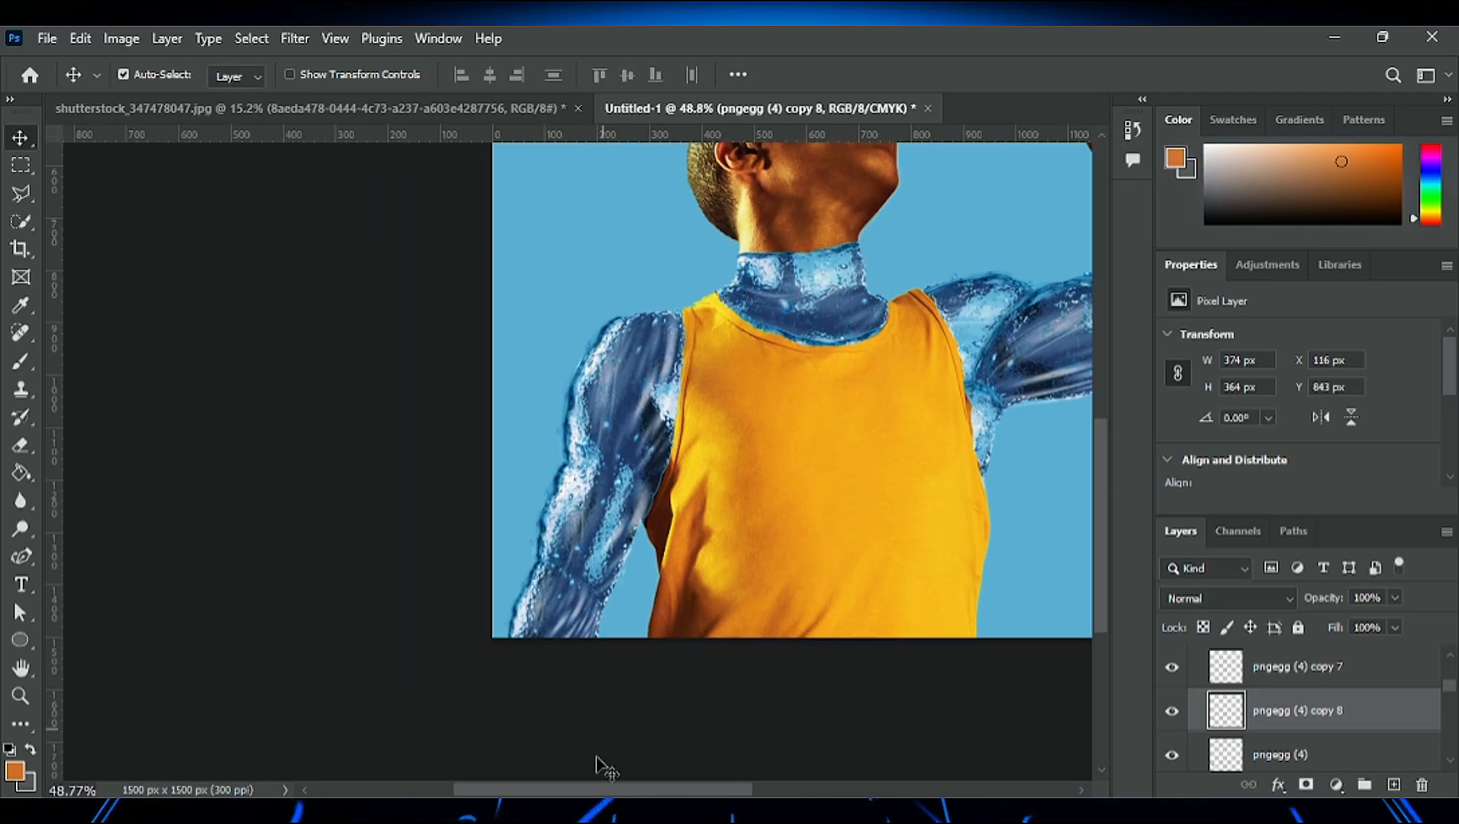
pyautogui.hscroll(5, 633, 694)
pyautogui.scroll(3, 704, 573)
pyautogui.scroll(-3, 687, 572)
pyautogui.hscroll(2, 672, 671)
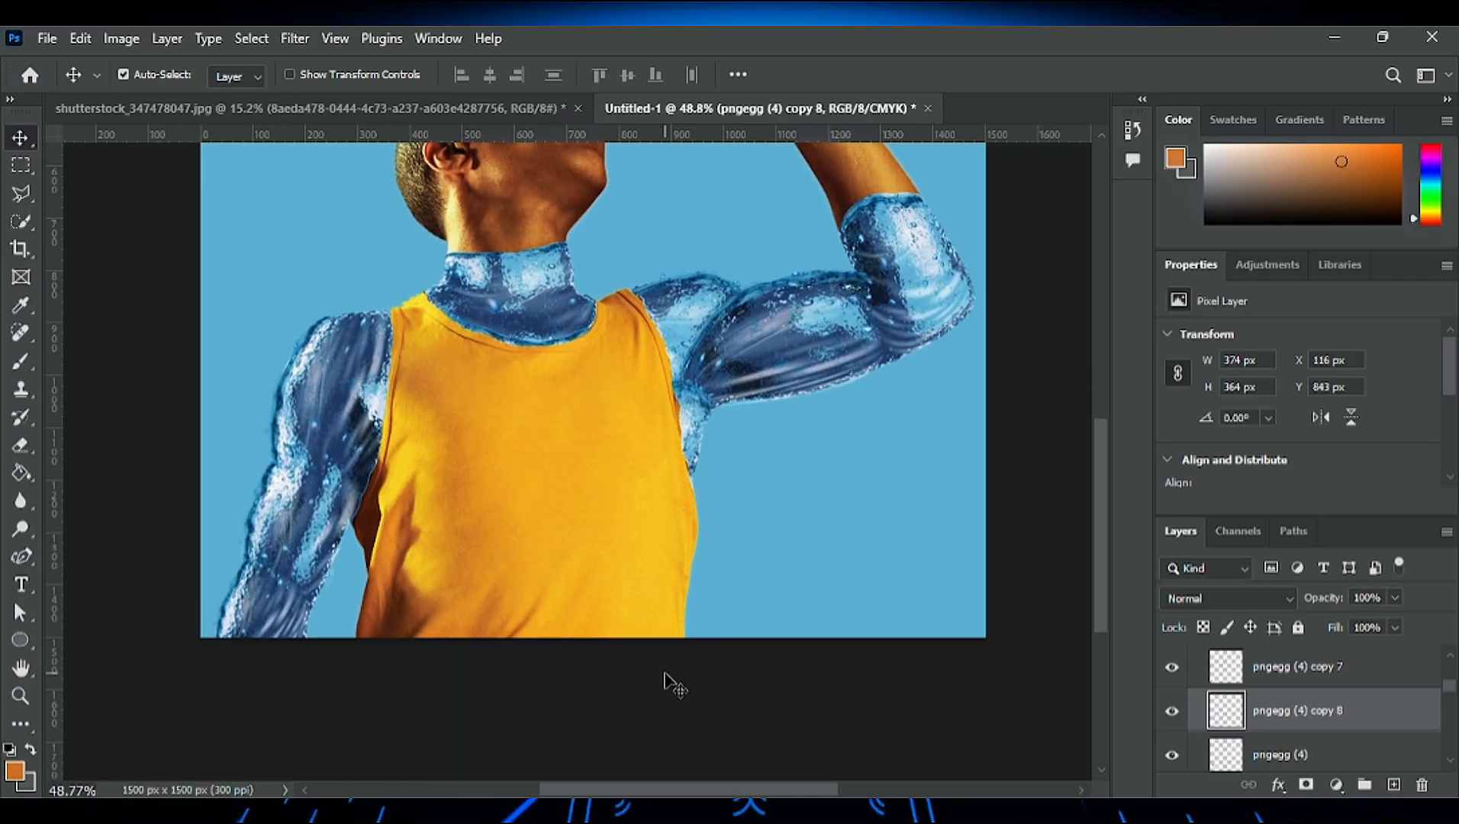
# - Try a duplicate of the lowered arm's water layer, scaled to 106.87% and rotated 110.34° over the forearm
pyautogui.click(263, 491)
pyautogui.keyDown('alt'); pyautogui.moveTo(263, 491); pyautogui.dragTo(458, 435); pyautogui.keyUp('alt')
pyautogui.hotkey('ctrl', 't')
pyautogui.moveTo(346, 471); pyautogui.dragTo(299, 463)
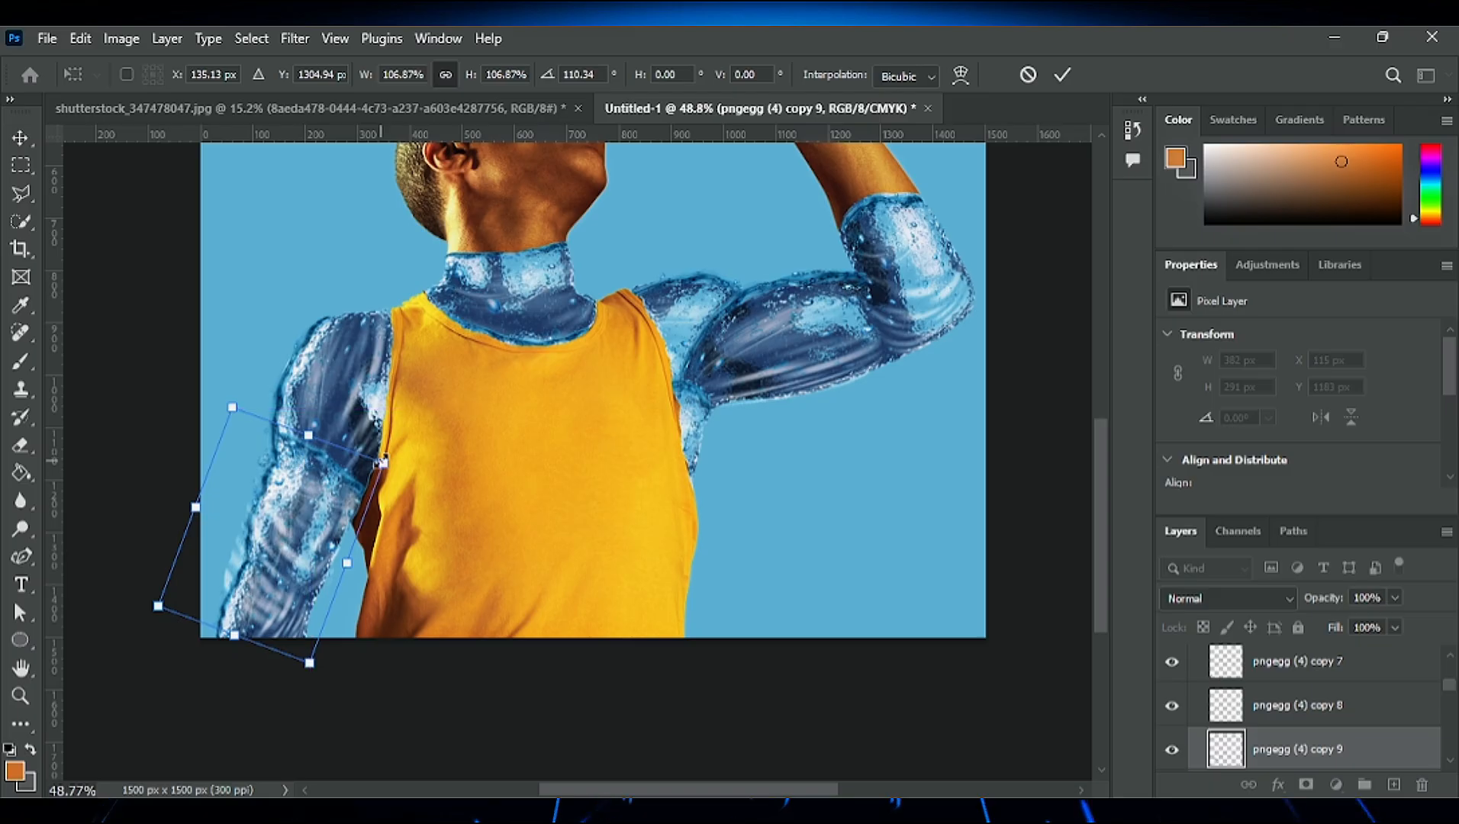
# - Try to warp the rotated duplicate around the forearm's contour and apply it
pyautogui.rightClick(297, 466)
pyautogui.click(321, 603)
pyautogui.scroll(9, 293, 527)
pyautogui.moveTo(493, 392); pyautogui.dragTo(492, 426)
pyautogui.moveTo(139, 263); pyautogui.dragTo(94, 504)
pyautogui.scroll(-9, 374, 351)
pyautogui.click(1064, 75)
# - Rotate the warped duplicate about 15.57° and shift it up to the elbow, then delete its layer
pyautogui.hotkey('ctrl', 't')
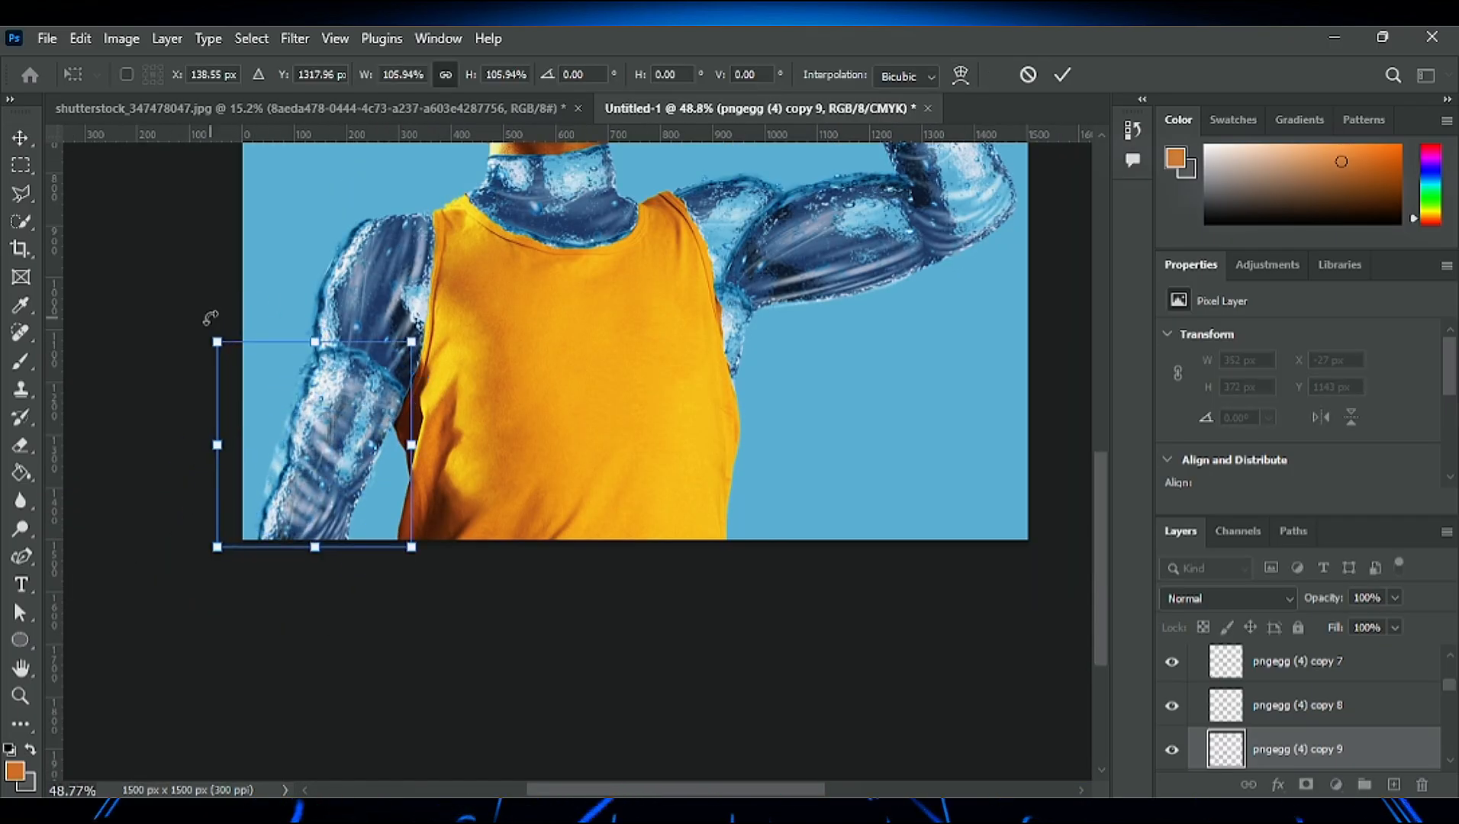
pyautogui.moveTo(211, 318); pyautogui.dragTo(261, 290)
pyautogui.moveTo(326, 360); pyautogui.dragTo(311, 319)
pyautogui.moveTo(230, 259); pyautogui.dragTo(220, 263)
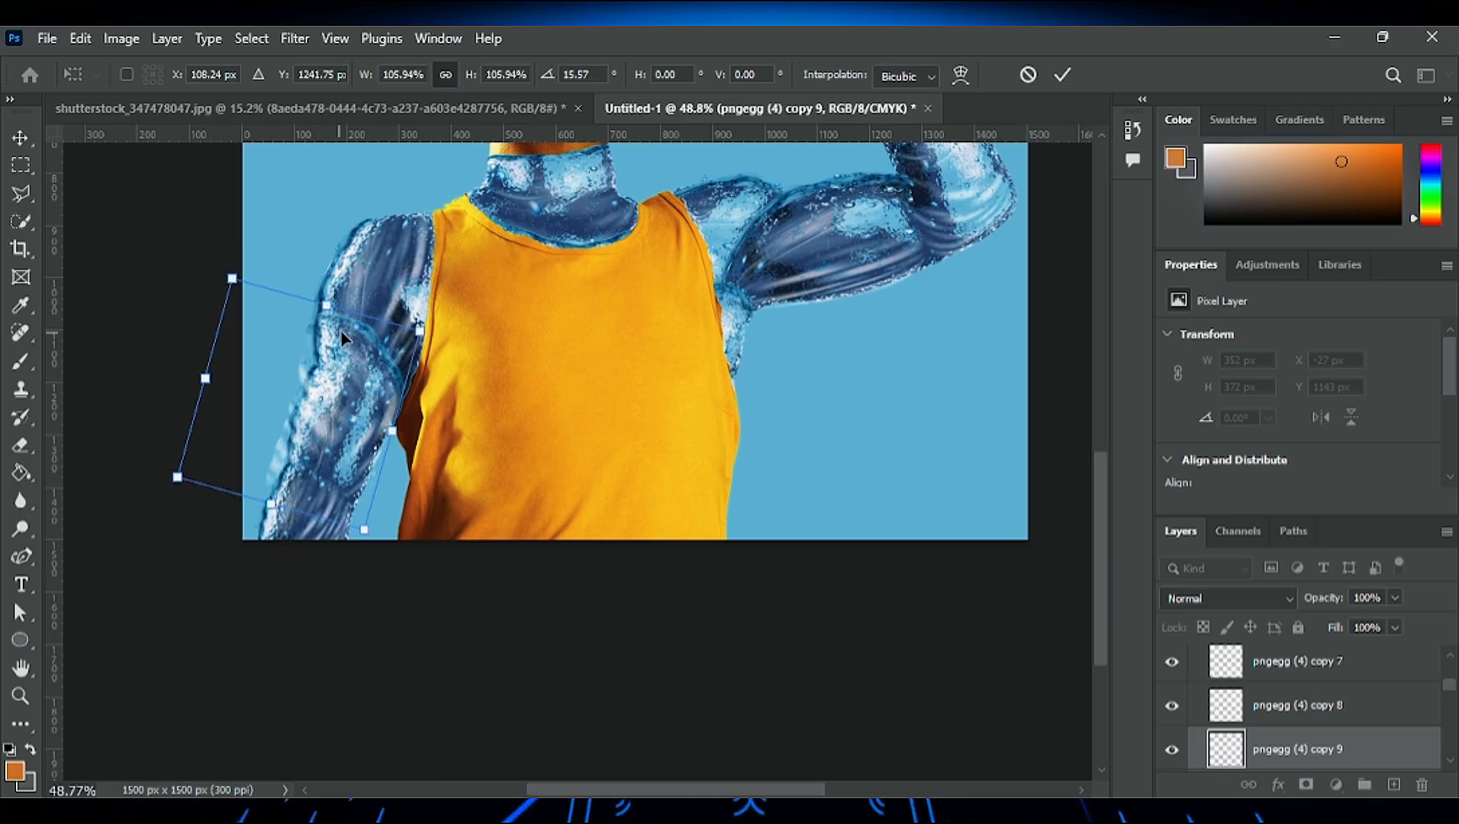
pyautogui.moveTo(345, 334); pyautogui.dragTo(350, 346)
pyautogui.press('Return')
pyautogui.click(20, 446)
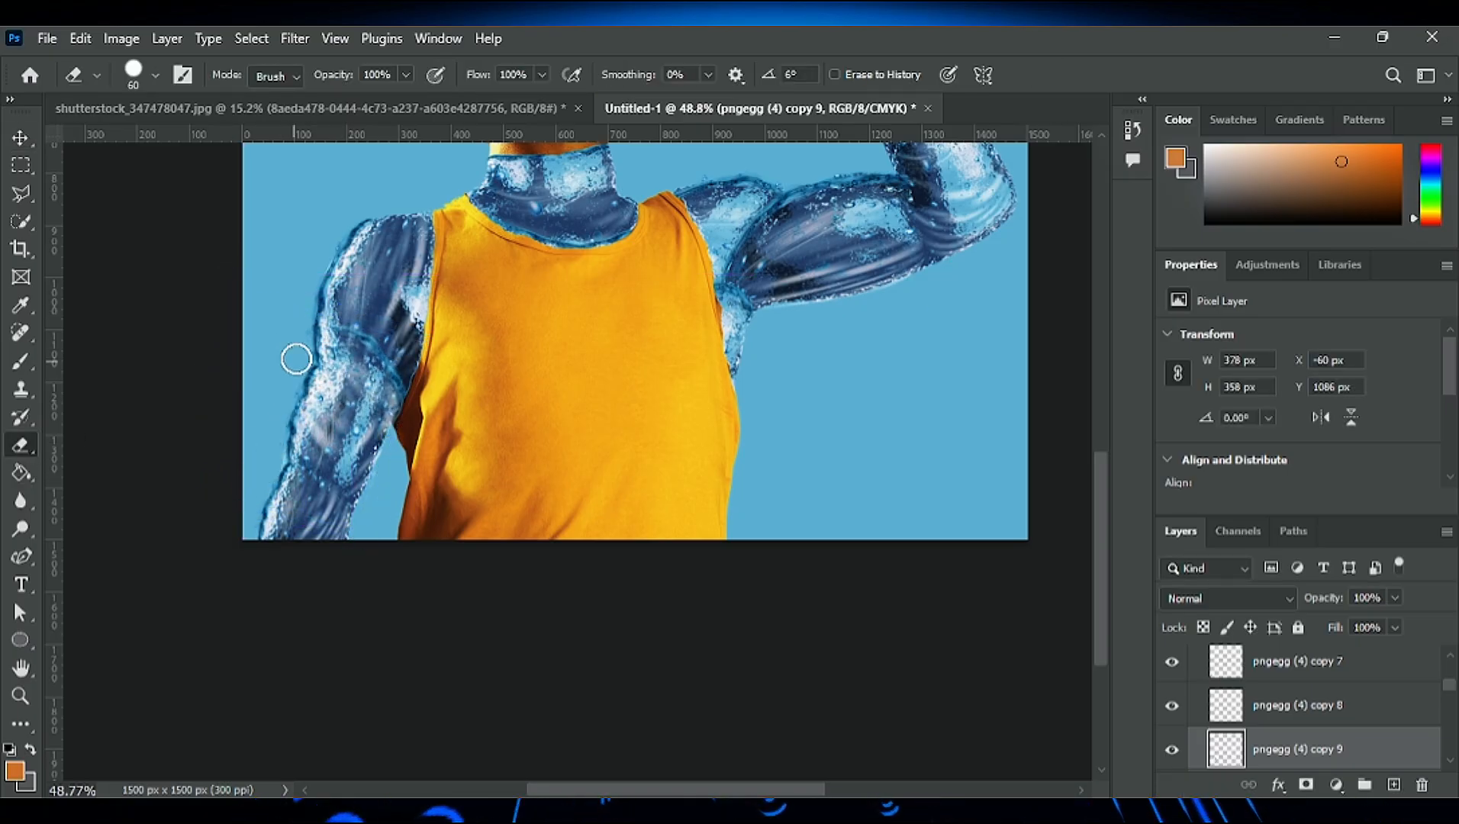
pyautogui.press('Delete')
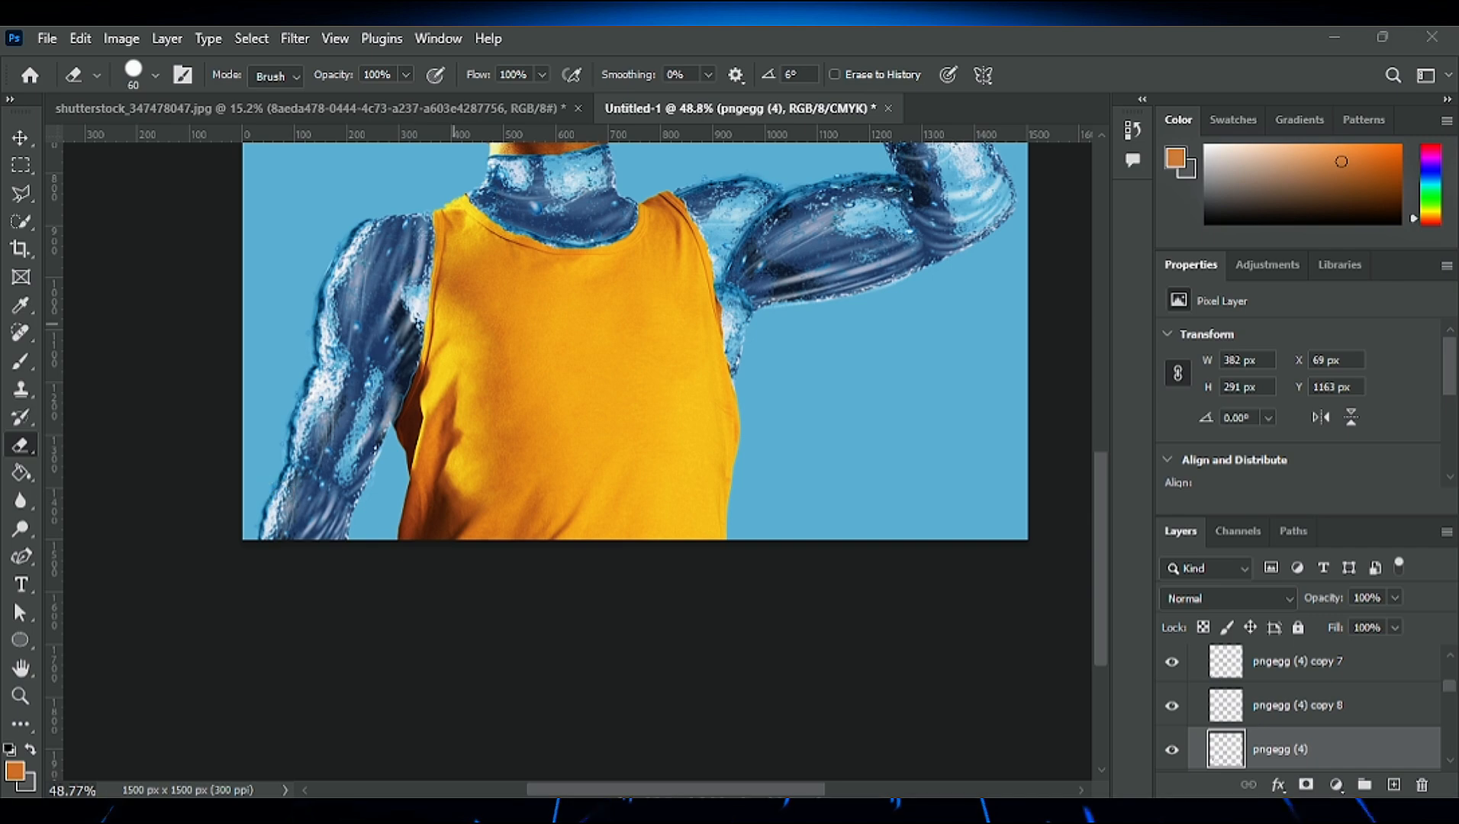
# - Duplicate the lowered arm's water layer, rotate the copy 85.98° so its edge crosses the elbow, and apply it
pyautogui.click(21, 137)
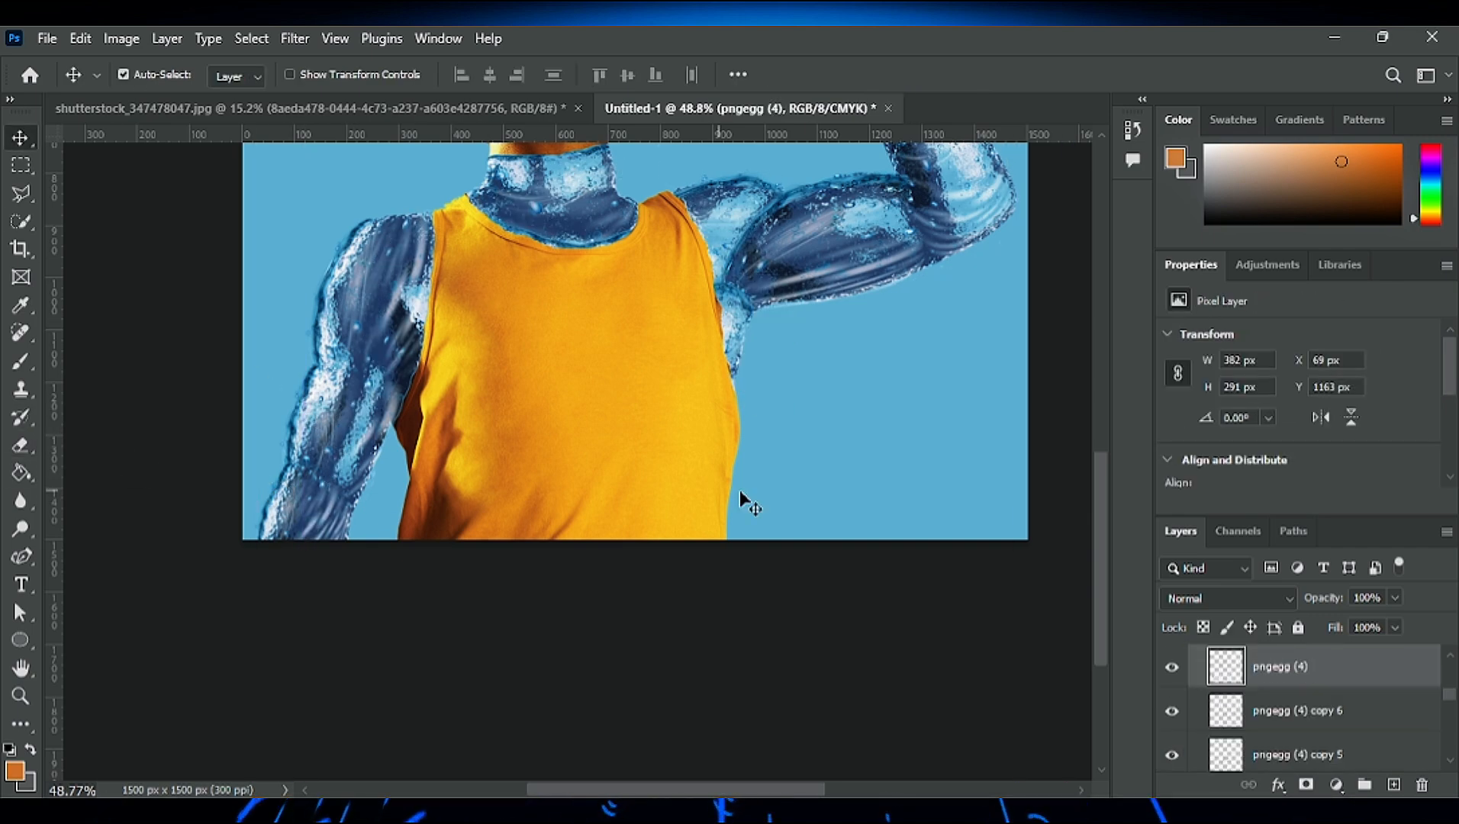
pyautogui.hotkey('ctrl', 't')
pyautogui.moveTo(315, 378); pyautogui.dragTo(279, 391)
pyautogui.moveTo(267, 359); pyautogui.dragTo(431, 369)
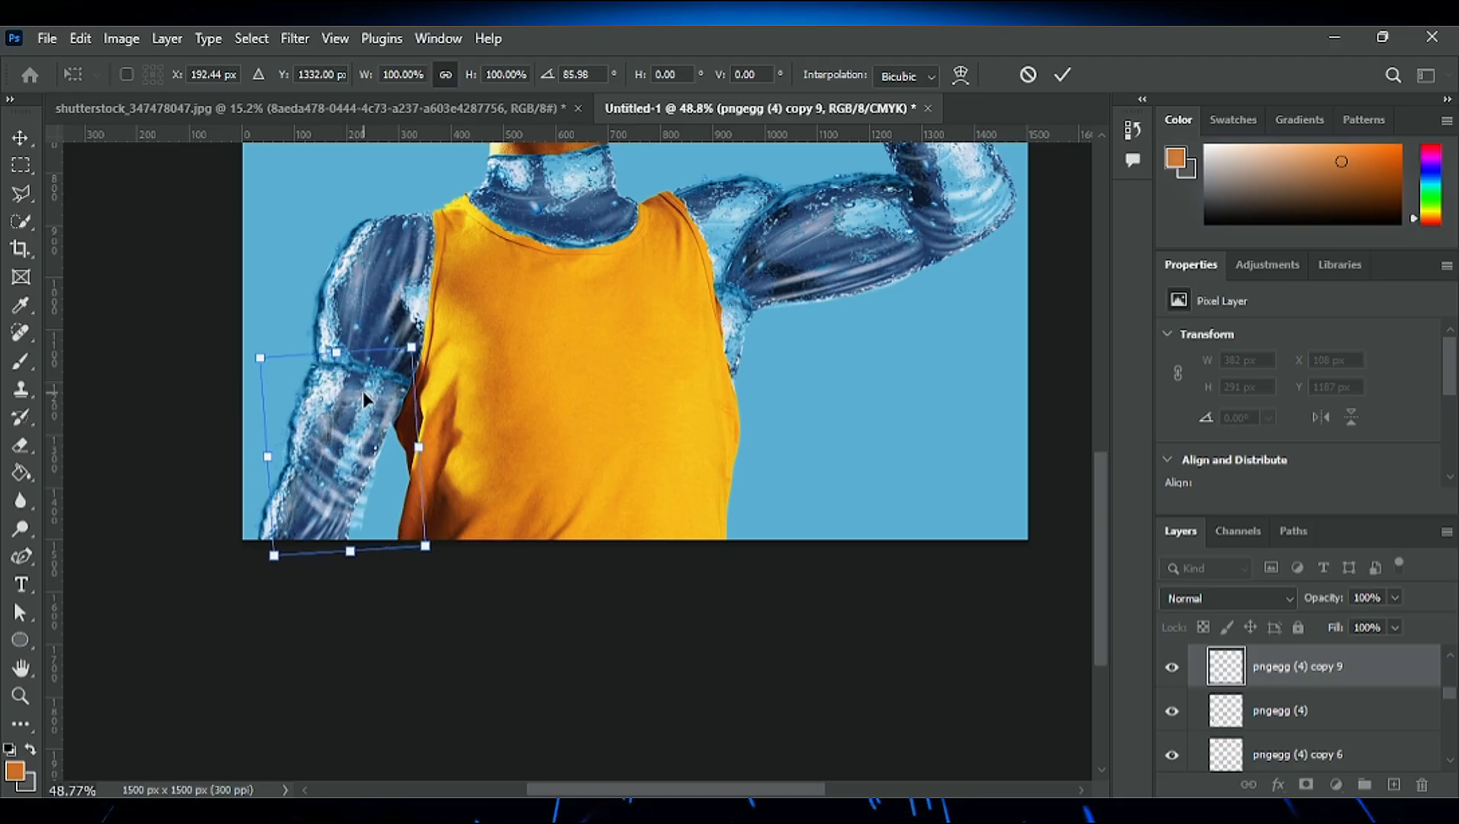
pyautogui.click(1060, 75)
# - Erase the elbow copy's unwanted overlap on the forearm with a soft 60 px eraser
pyautogui.press('e')
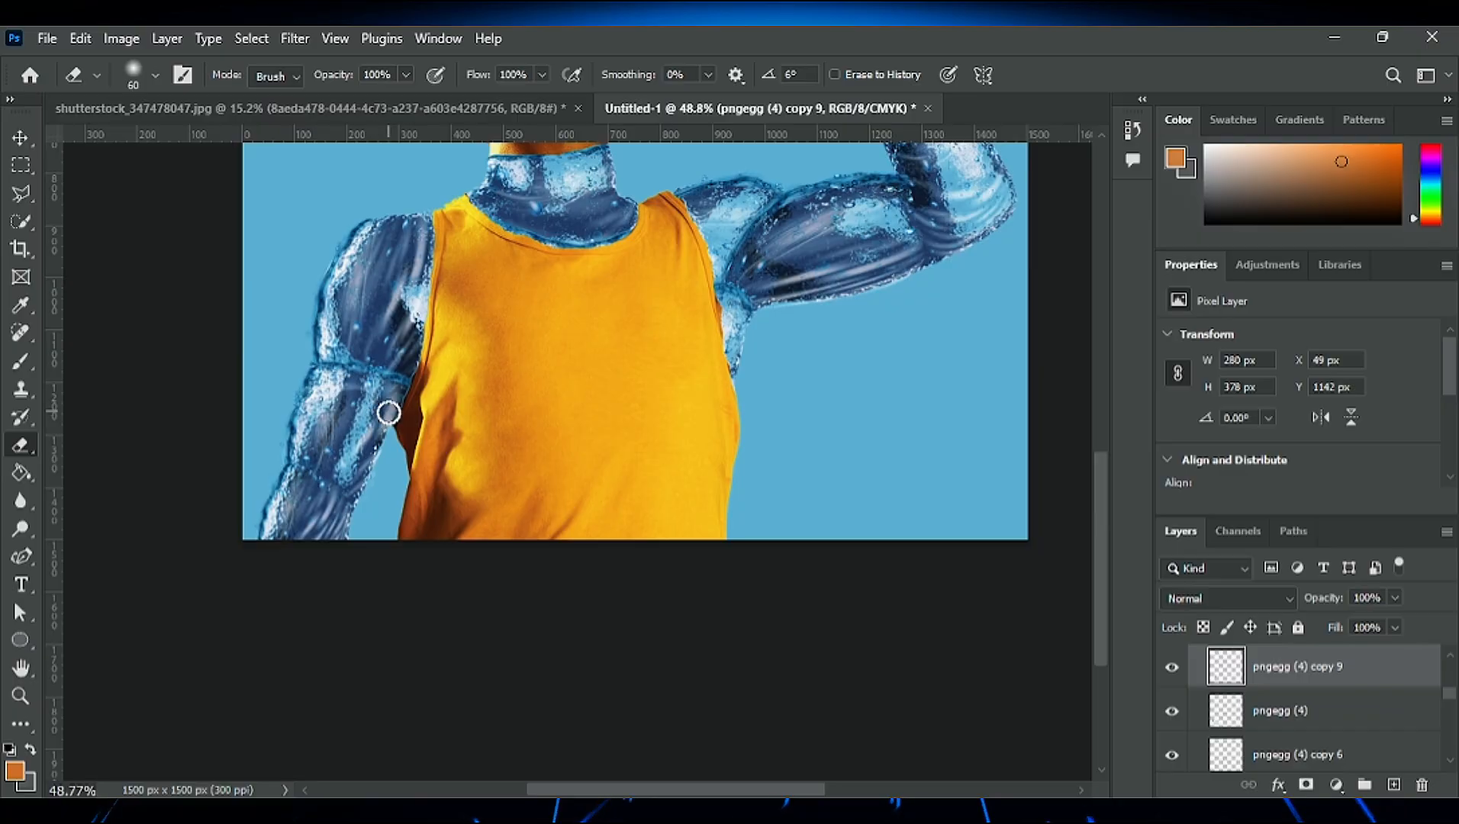
pyautogui.scroll(-3, 320, 419)
pyautogui.scroll(6, 466, 368)
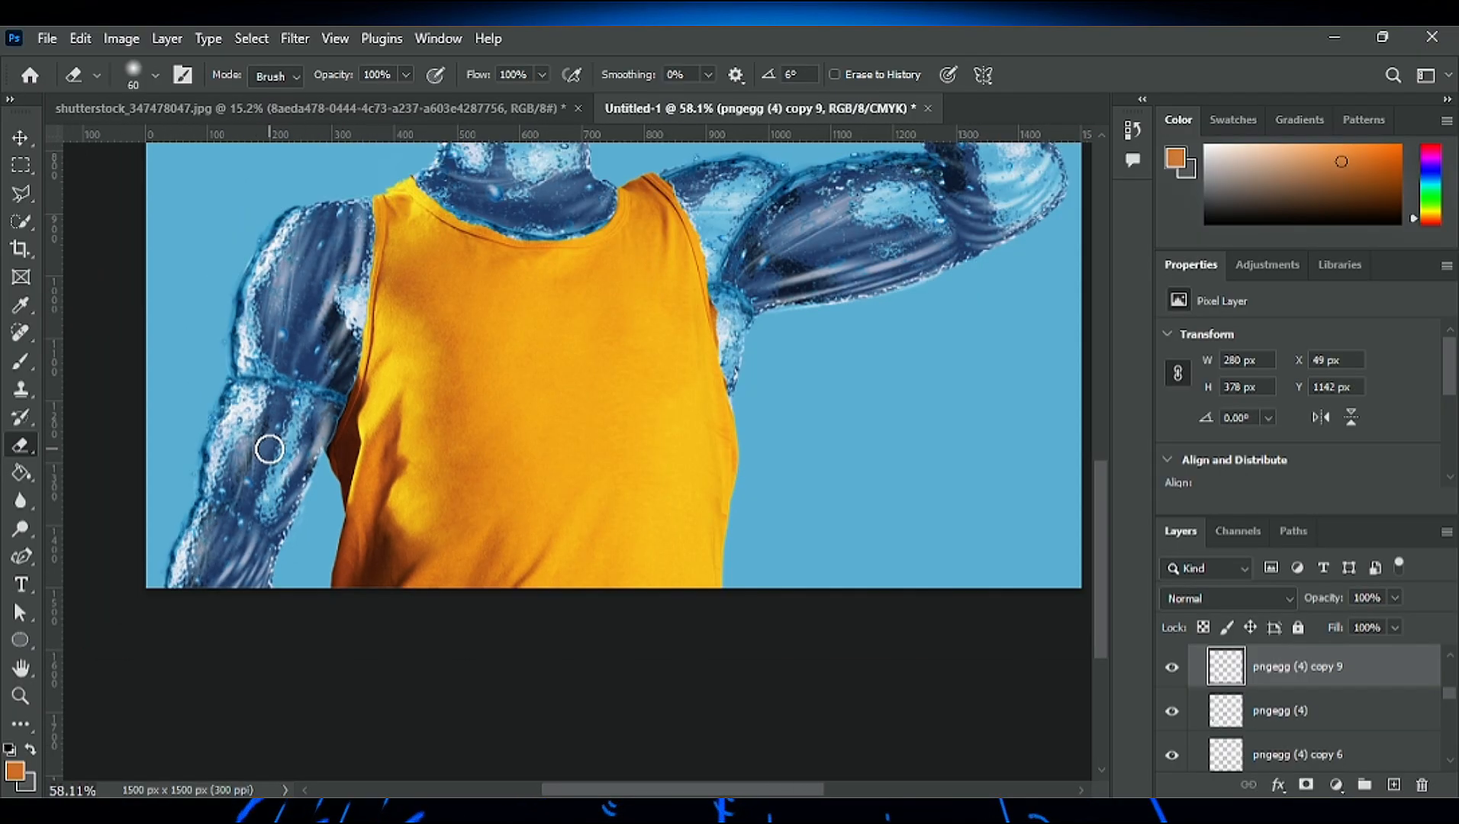
pyautogui.scroll(-5, 366, 379)
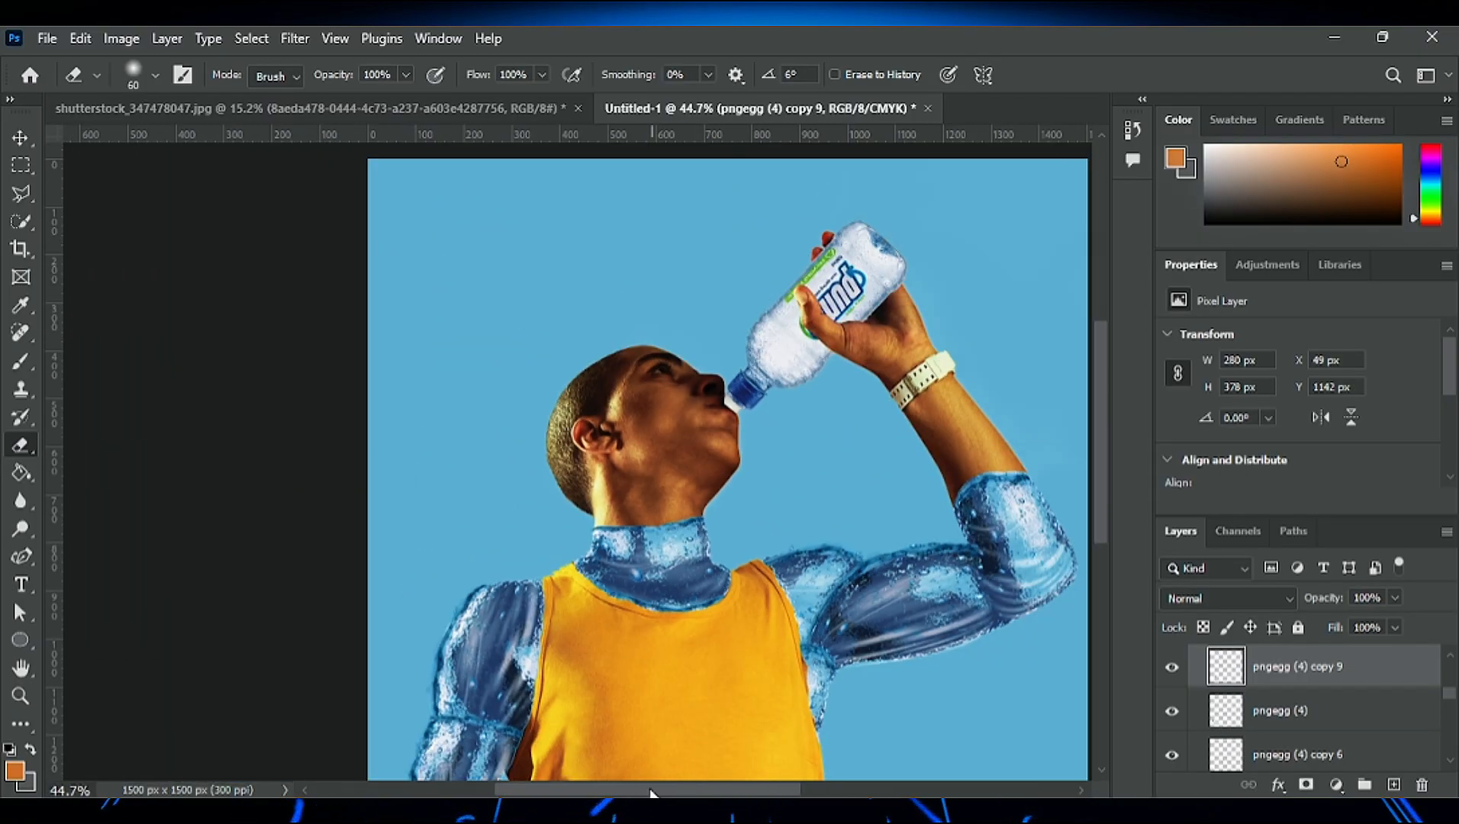
pyautogui.scroll(-3, 534, 515)
pyautogui.scroll(10, 396, 517)
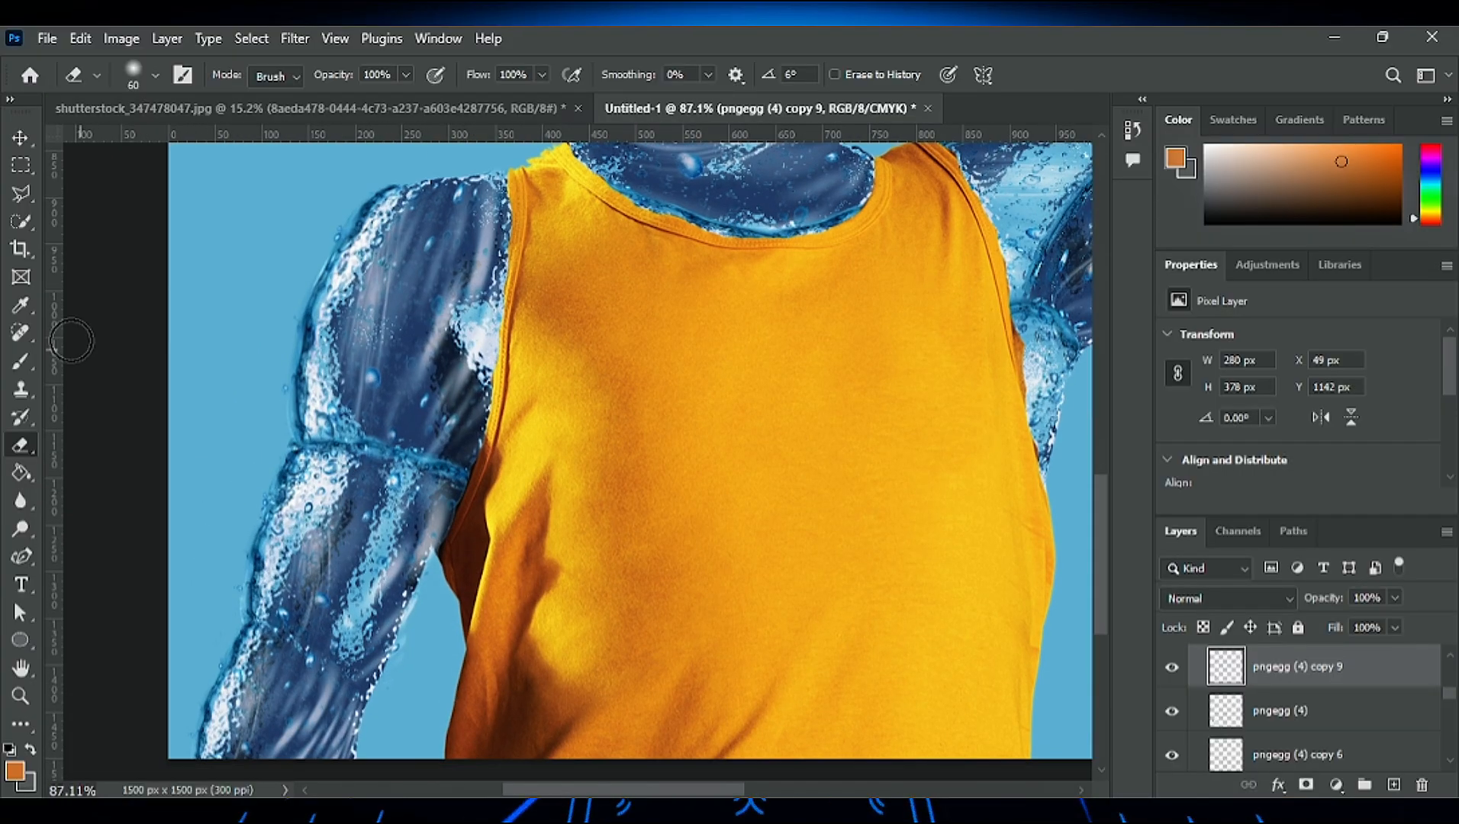
pyautogui.click(21, 138)
pyautogui.keyDown('ctrl'); pyautogui.click(421, 464); pyautogui.keyUp('ctrl')
pyautogui.moveTo(421, 465); pyautogui.dragTo(391, 609)
pyautogui.hotkey('ctrl', 'z')
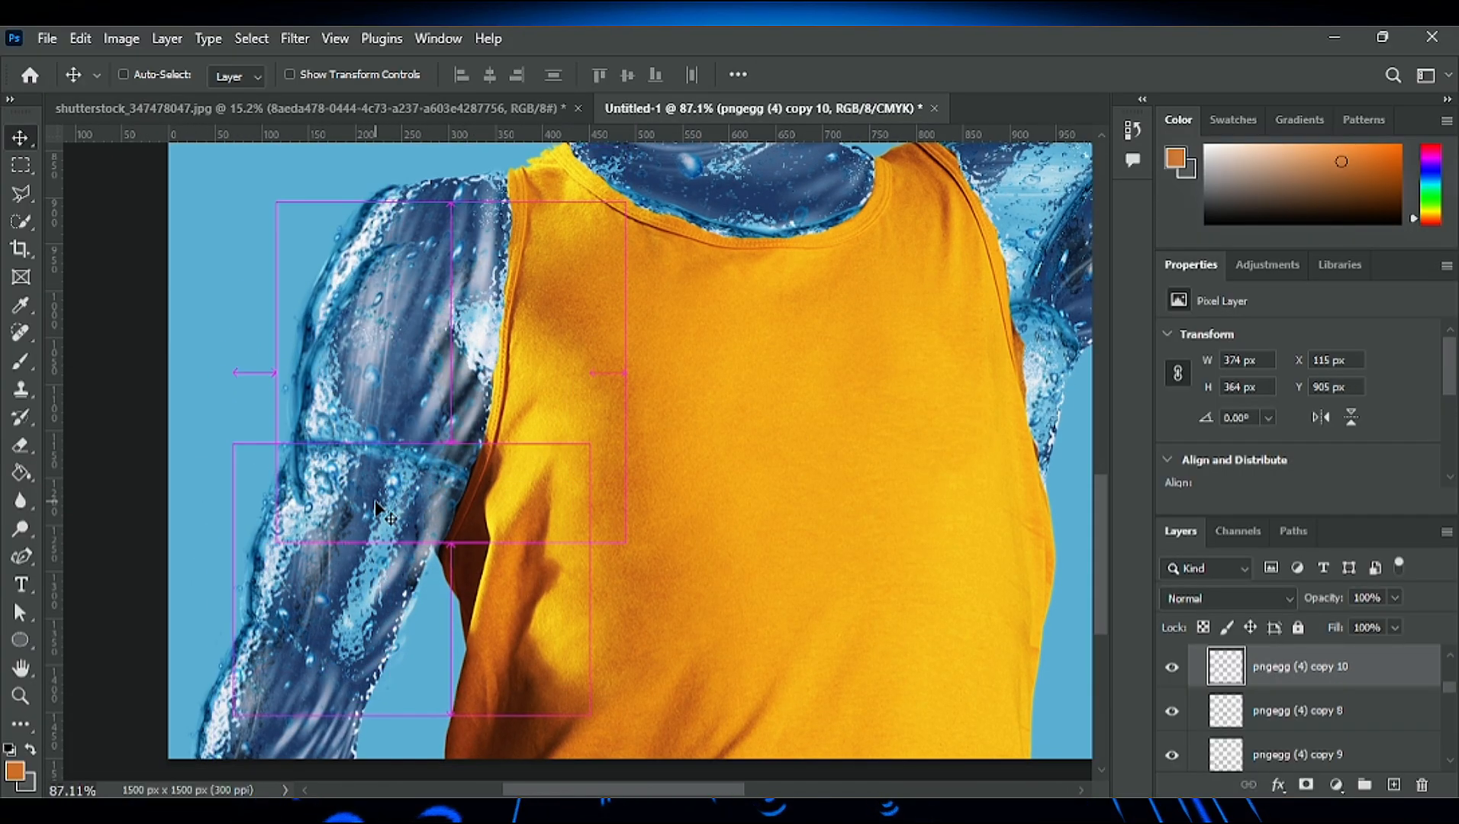
# - Duplicate the elbow water layer onto the lower forearm, scale it to 71.82%, rotate it 24.70° and apply it
pyautogui.keyDown('ctrl'); pyautogui.click(301, 465); pyautogui.keyUp('ctrl')
pyautogui.moveTo(321, 621); pyautogui.dragTo(334, 670)
pyautogui.scroll(-10, 429, 573)
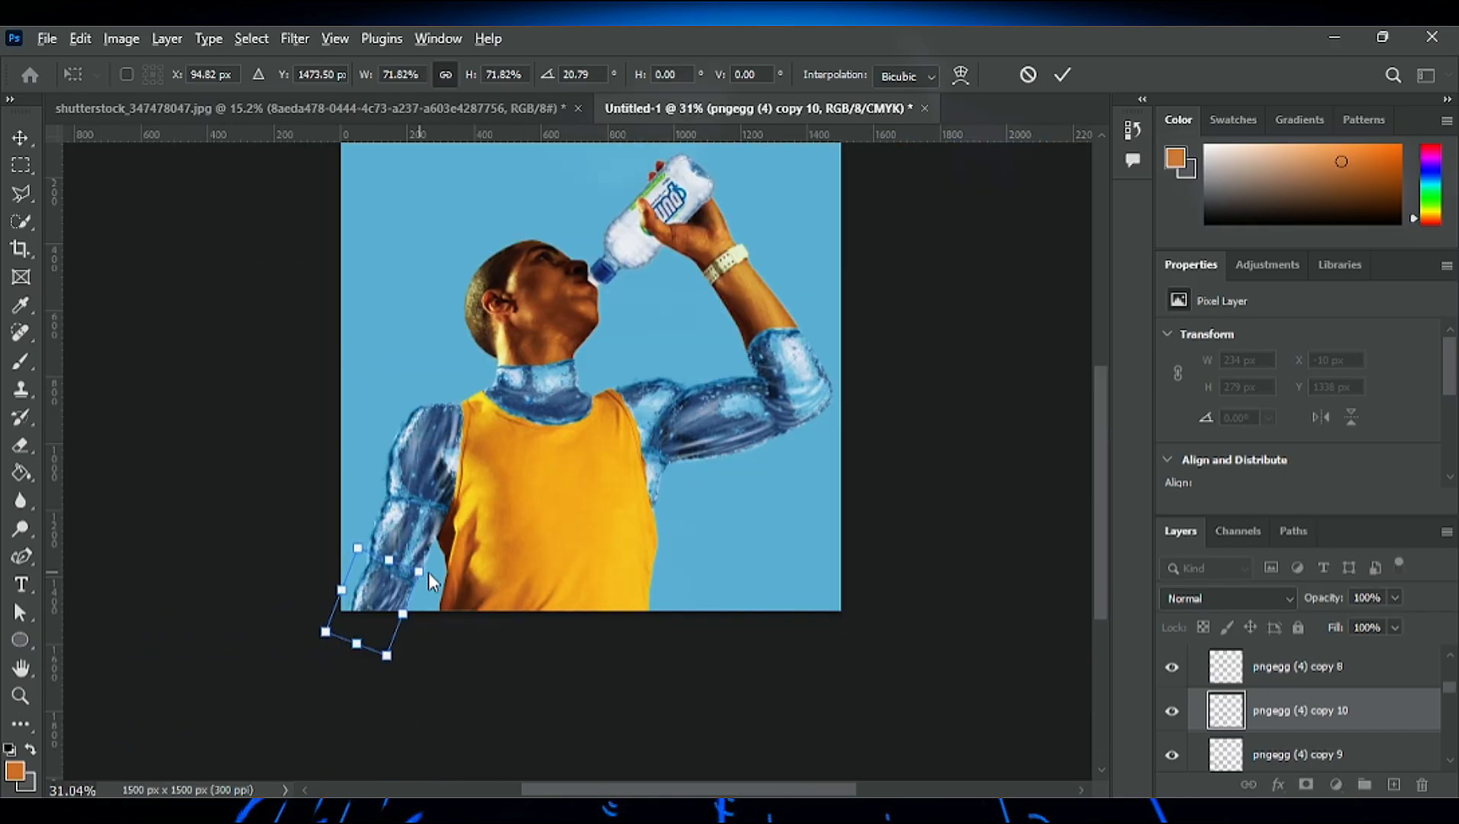
pyautogui.scroll(11, 429, 573)
pyautogui.moveTo(455, 607); pyautogui.dragTo(380, 651)
pyautogui.scroll(-5, 555, 404)
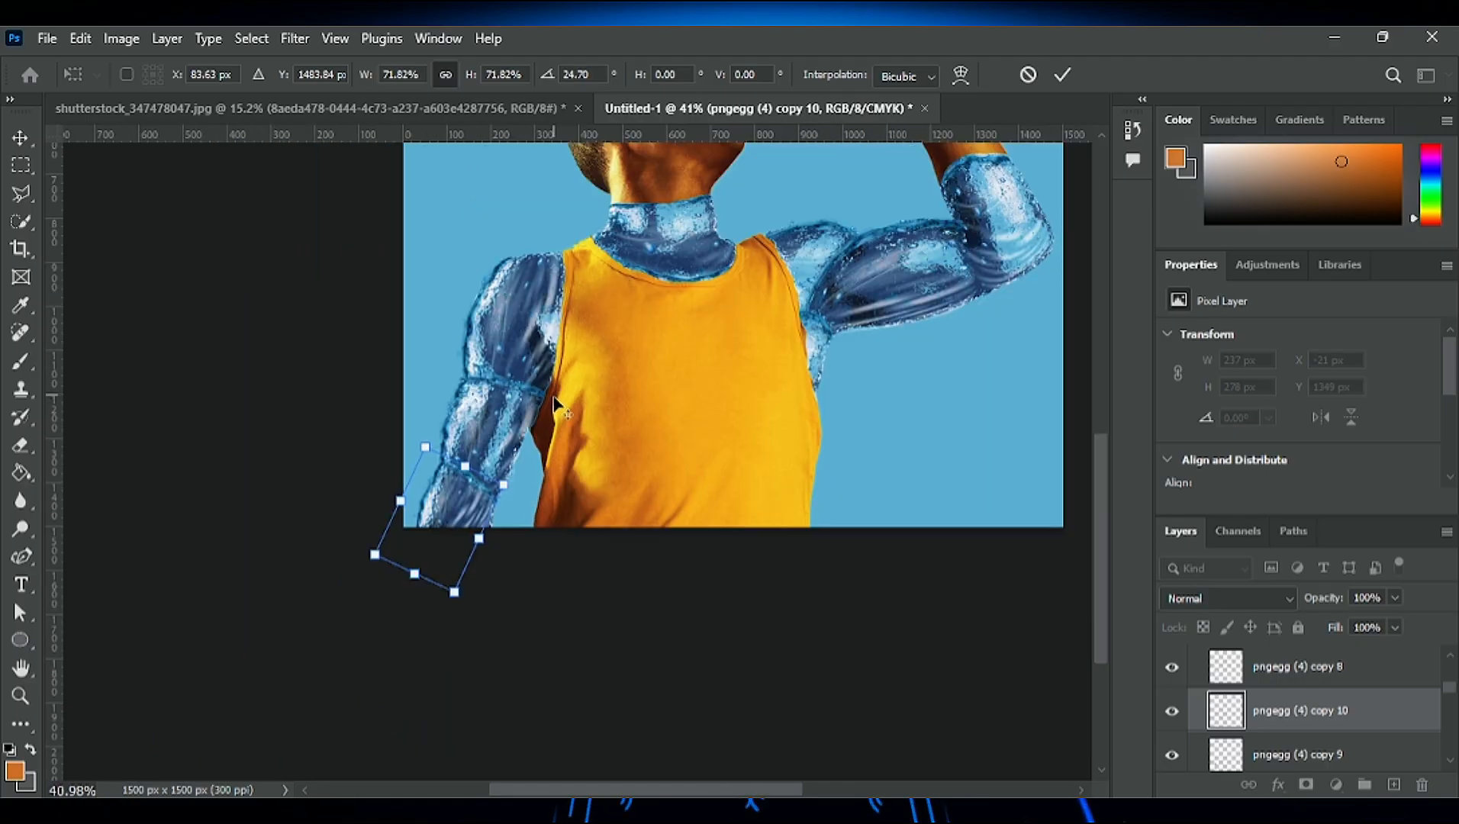
pyautogui.click(1062, 74)
# - Rotate the elbow water layer 22.16° to line up with the lowered arm, and apply it
pyautogui.scroll(5, 534, 382)
pyautogui.keyDown('ctrl'); pyautogui.click(400, 306); pyautogui.keyUp('ctrl')
pyautogui.hotkey('ctrl', 't')
pyautogui.moveTo(400, 305); pyautogui.dragTo(548, 346)
pyautogui.scroll(-5, 580, 336)
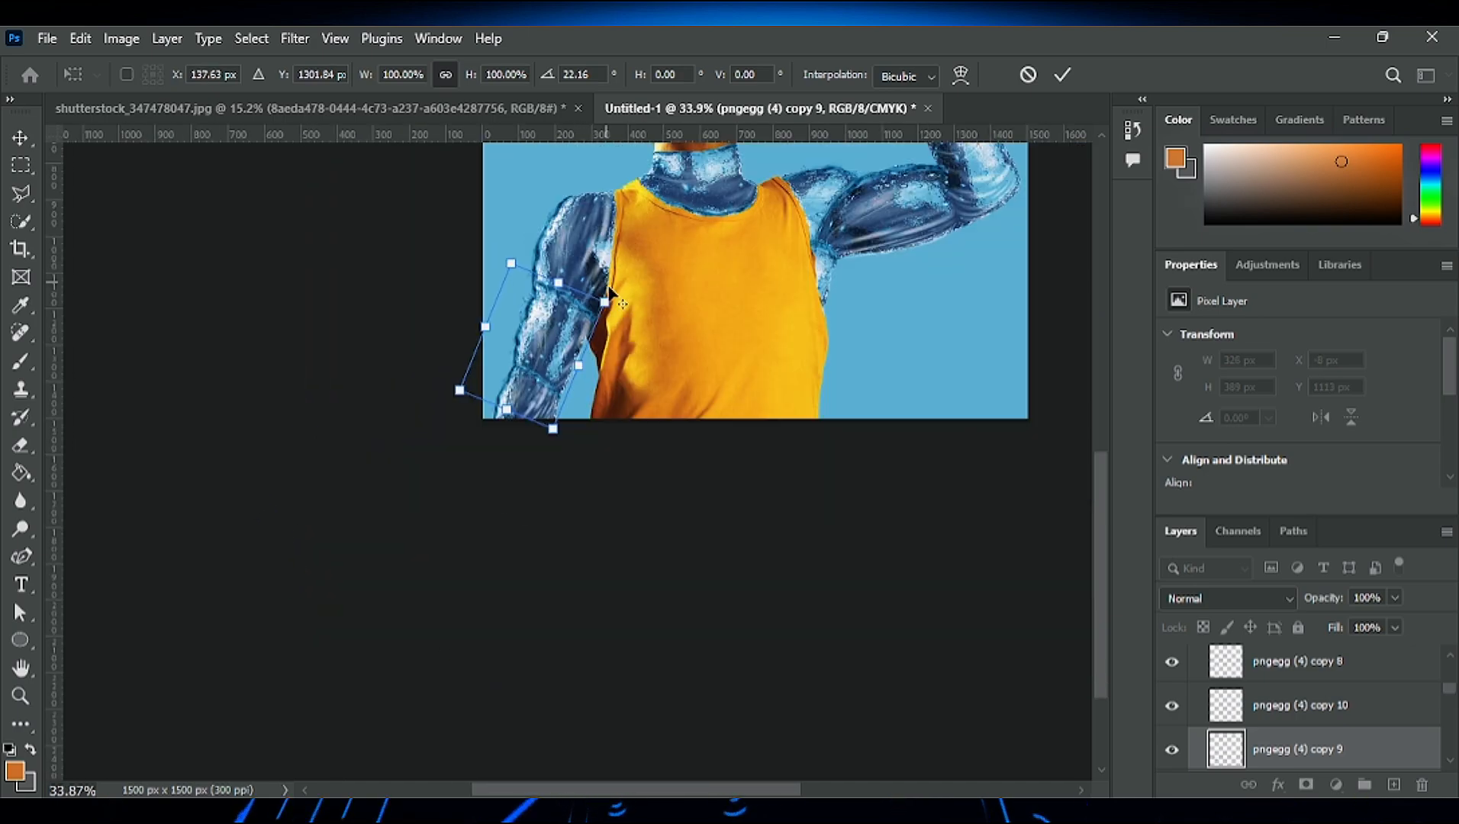
pyautogui.click(1062, 74)
# - Touch up the edge of the rotated elbow layer with the soft 60 px eraser
pyautogui.scroll(3, 707, 210)
pyautogui.press('e')
pyautogui.scroll(-3, 499, 474)
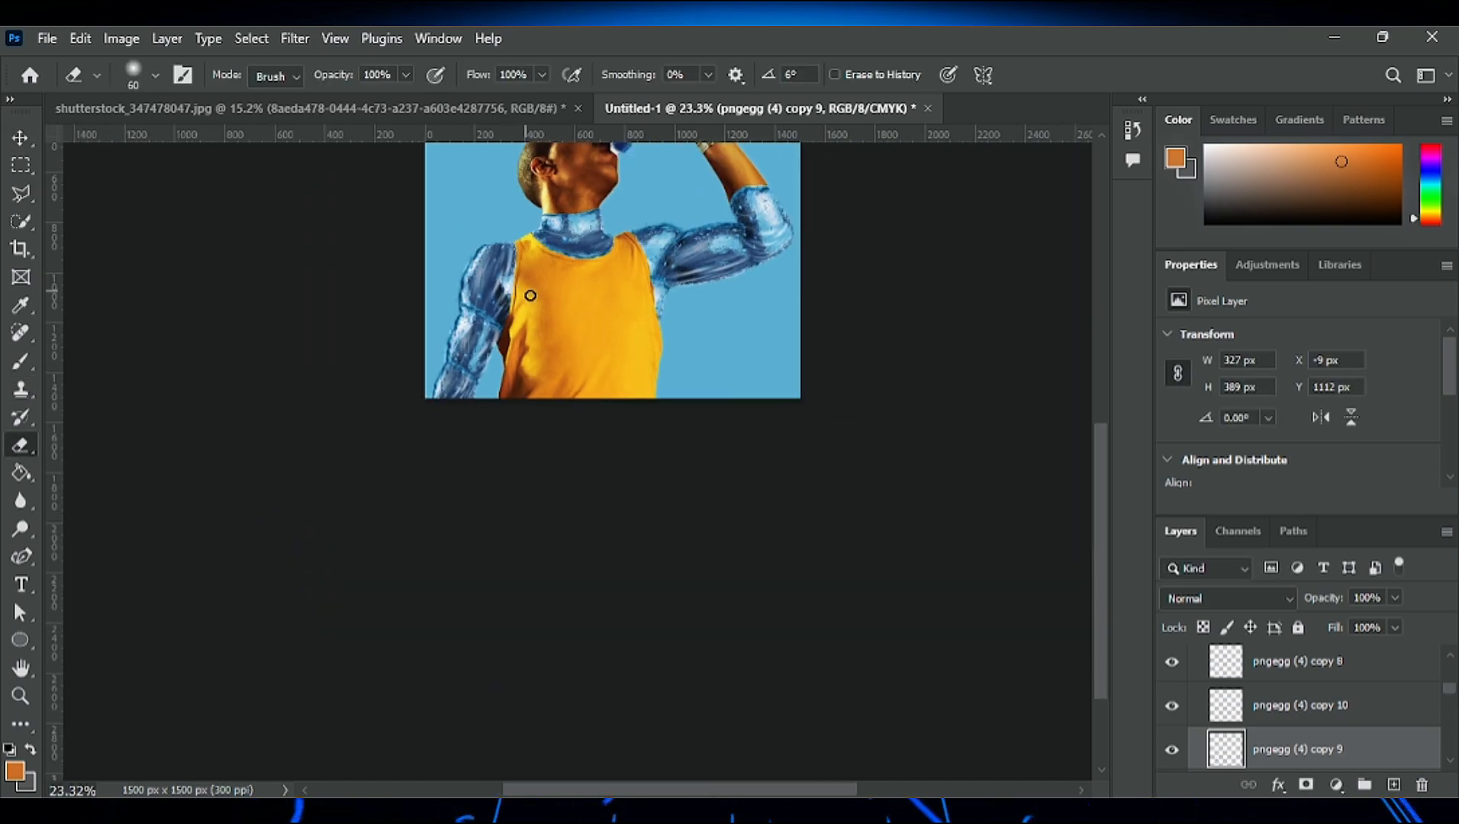
pyautogui.scroll(3, 531, 297)
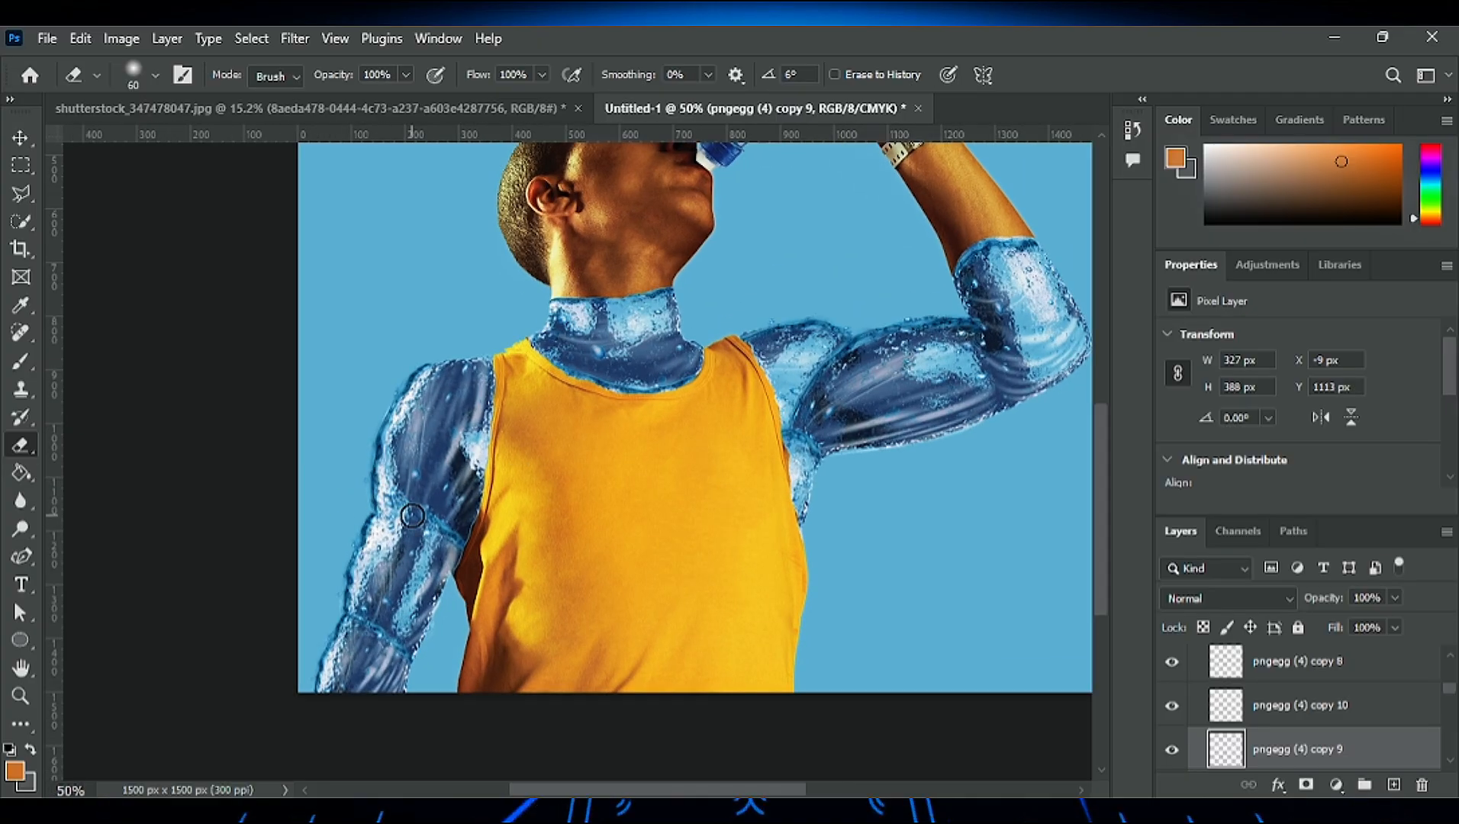
# - Place the water-splash image pngegg (1).png across the full canvas width, above Group 2
pyautogui.scroll(-3, 322, 459)
pyautogui.scroll(4, 492, 430)
pyautogui.scroll(-2, 739, 732)
pyautogui.scroll(-1, 631, 627)
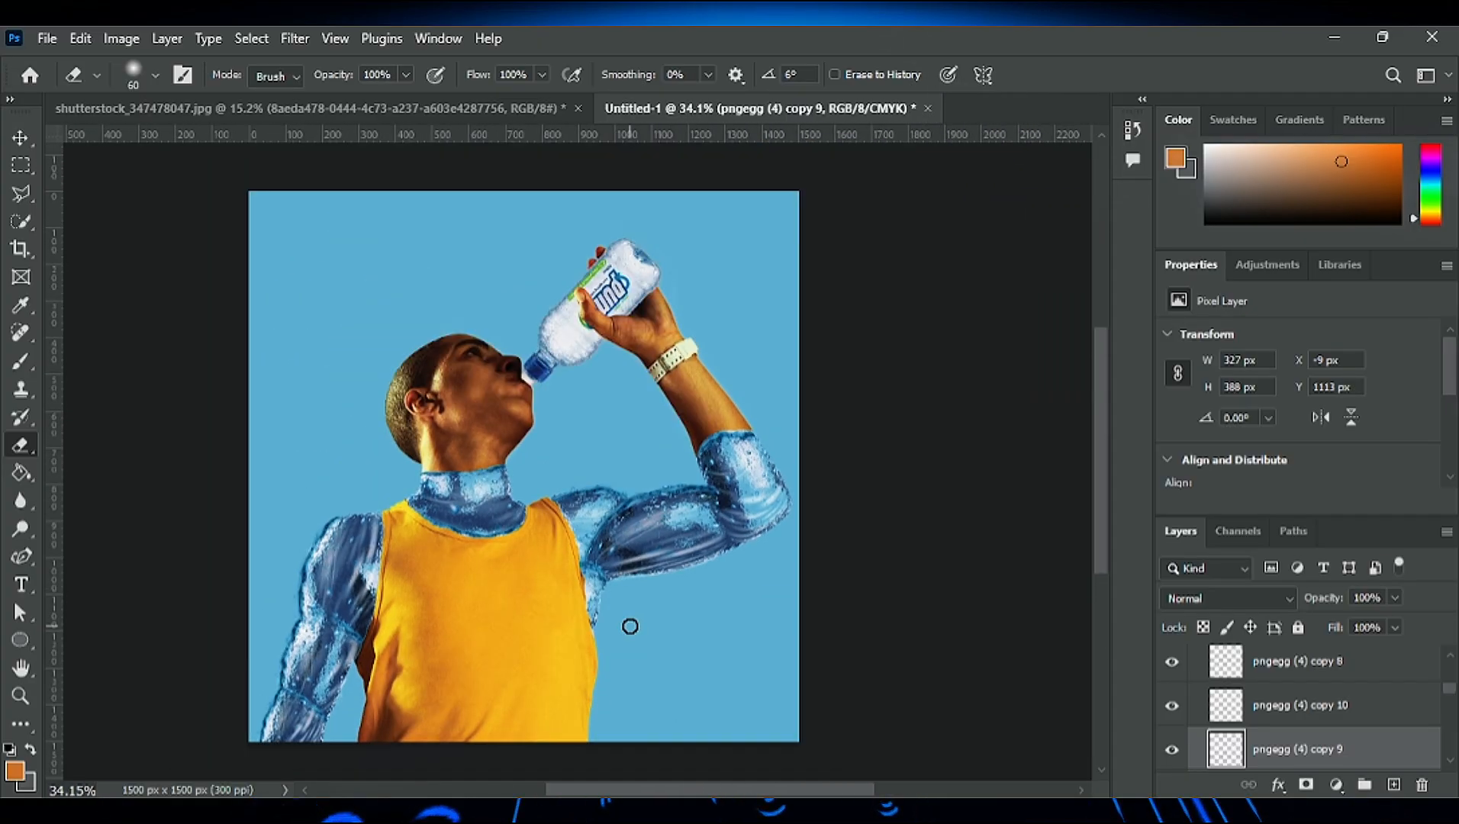
pyautogui.scroll(-1, 631, 626)
pyautogui.hscroll(-1, 630, 627)
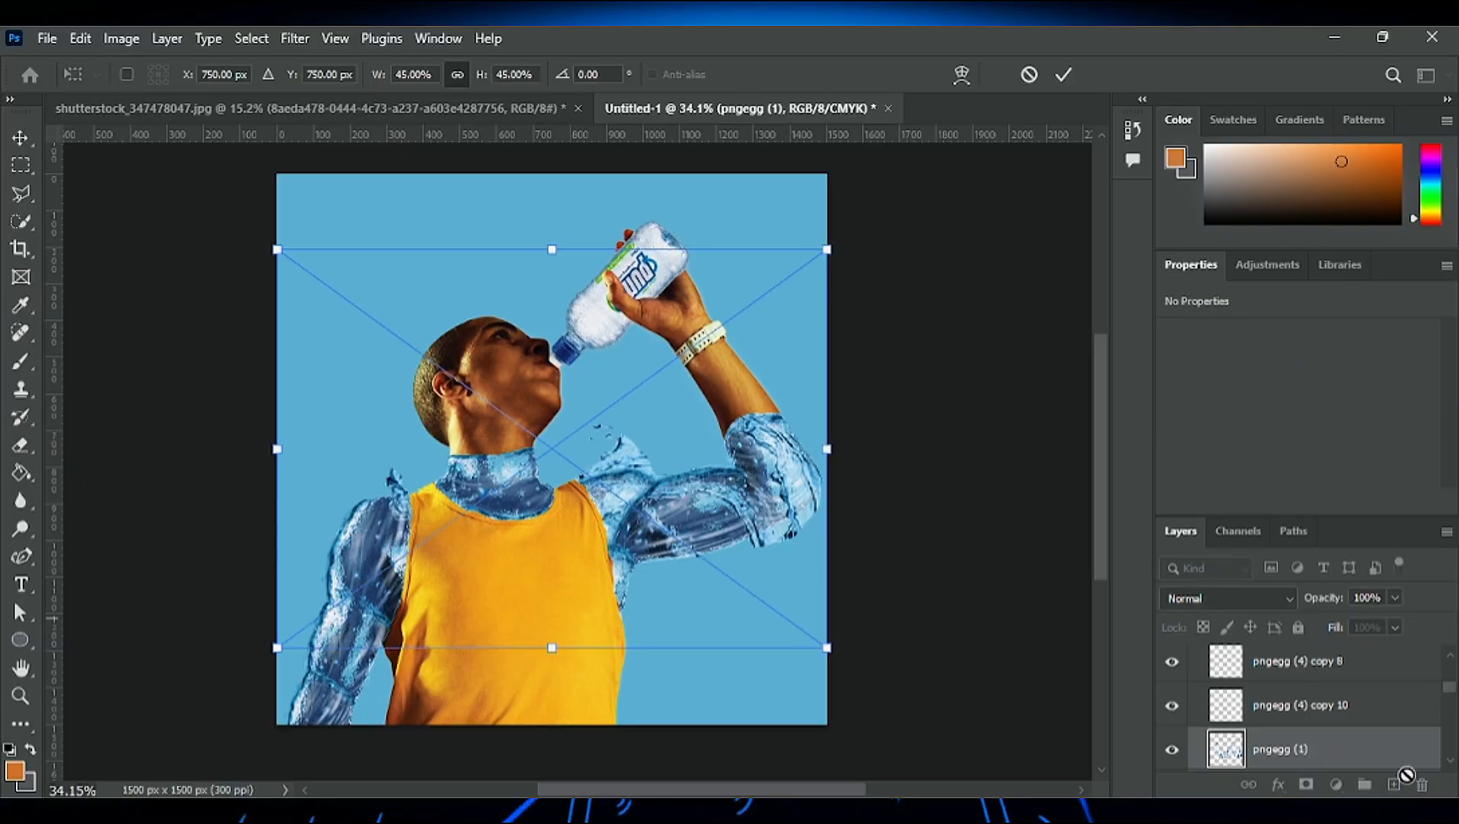
pyautogui.press('Return')
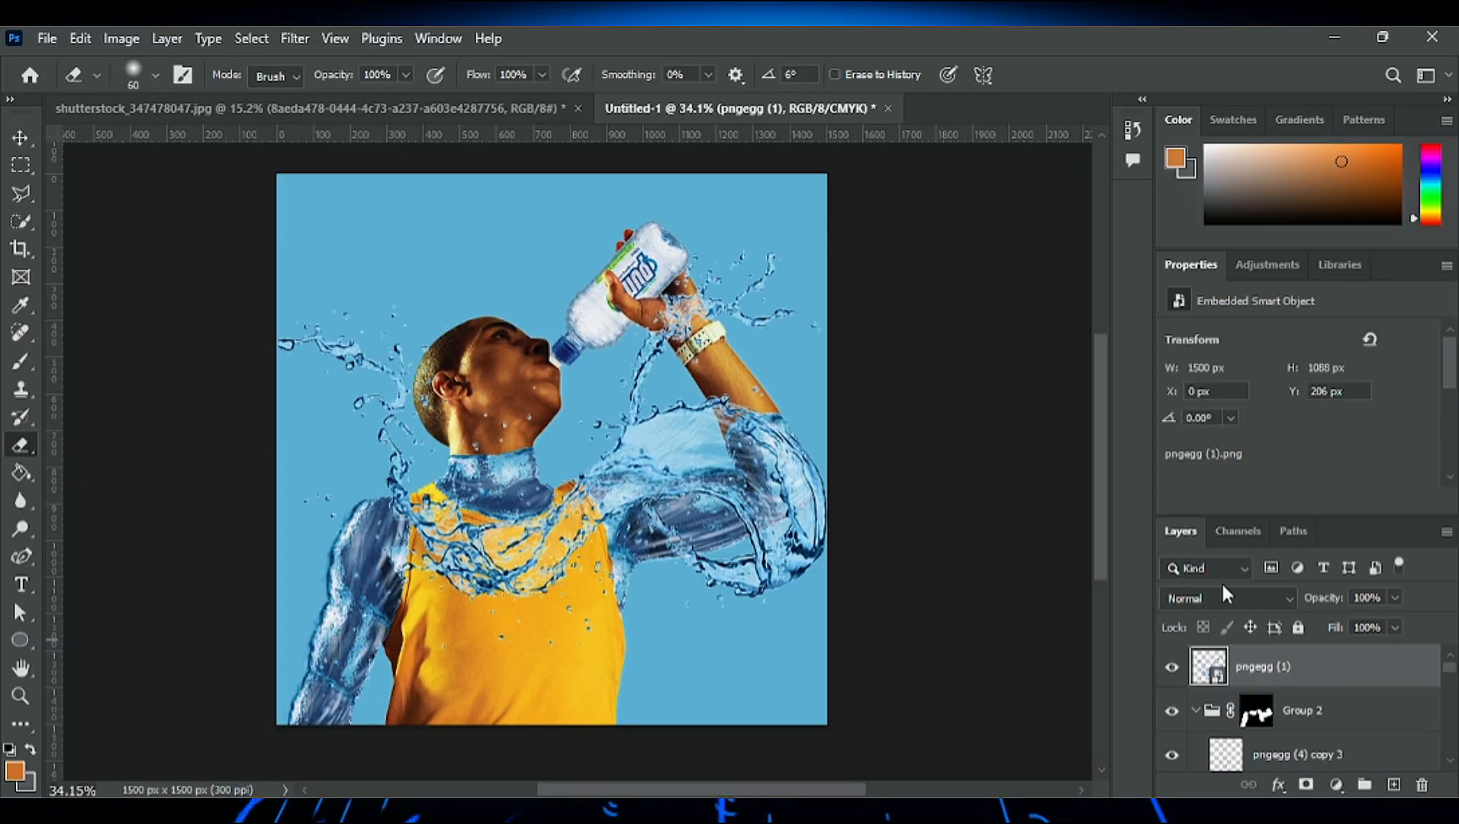
# - Scale the splash down to about 346 × 251 px over the man's neck, apply it, and rasterize the layer
pyautogui.hotkey('ctrl', 't')
pyautogui.moveTo(828, 250); pyautogui.dragTo(594, 419)
pyautogui.moveTo(512, 545); pyautogui.dragTo(554, 483)
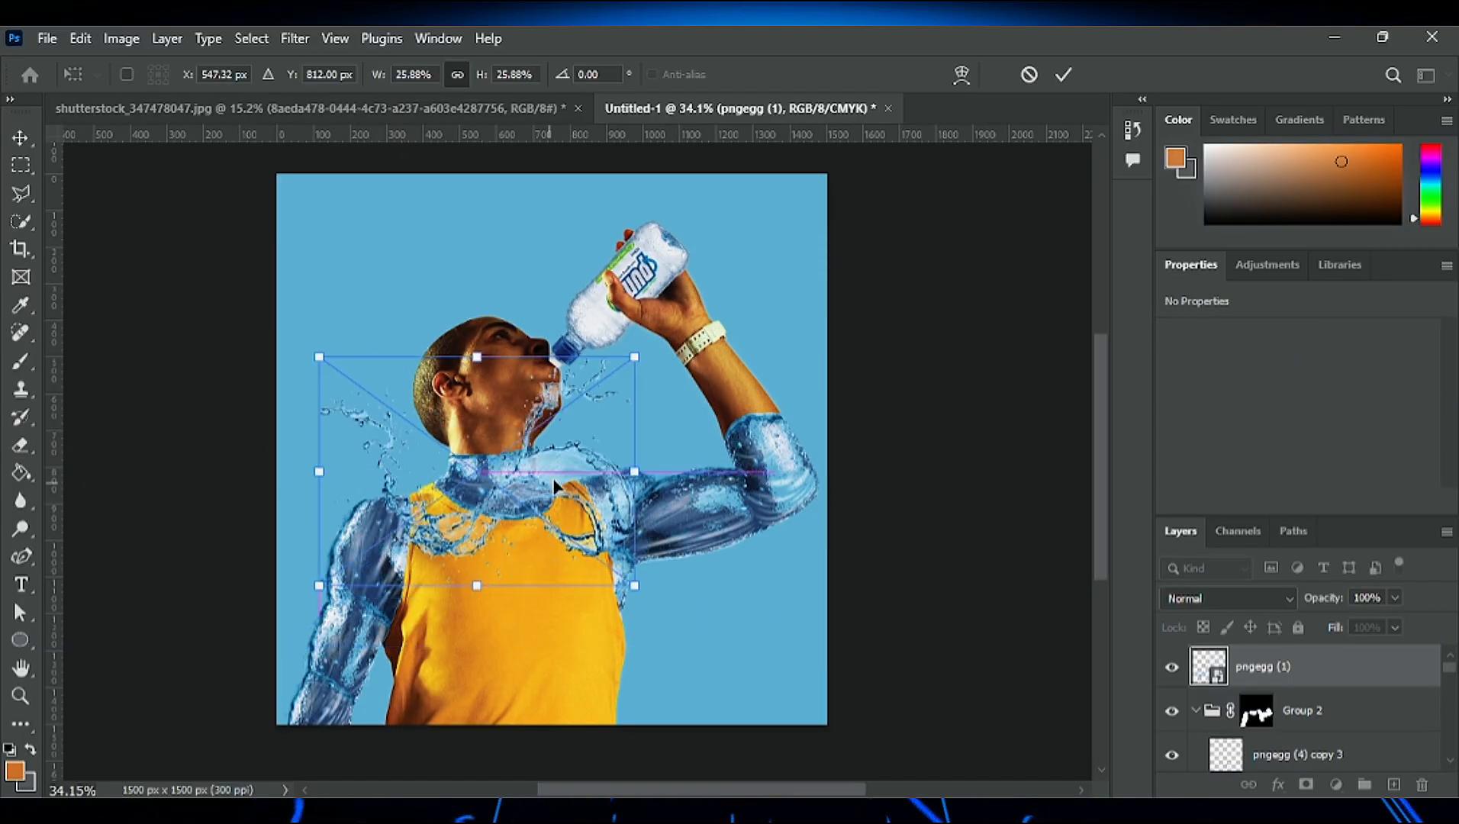
pyautogui.moveTo(635, 356); pyautogui.dragTo(495, 458)
pyautogui.moveTo(427, 534); pyautogui.dragTo(502, 467)
pyautogui.scroll(5, 534, 492)
pyautogui.moveTo(571, 391); pyautogui.dragTo(507, 366)
pyautogui.press('Return')
pyautogui.scroll(-1, 1382, 499)
pyautogui.rightClick(1328, 668)
pyautogui.click(1252, 450)
pyautogui.click(1320, 418)
# - Scale the neck splash to 77.55%, seat it on the neck's water edge, and erase what sticks out beyond the neck
pyautogui.click(20, 137)
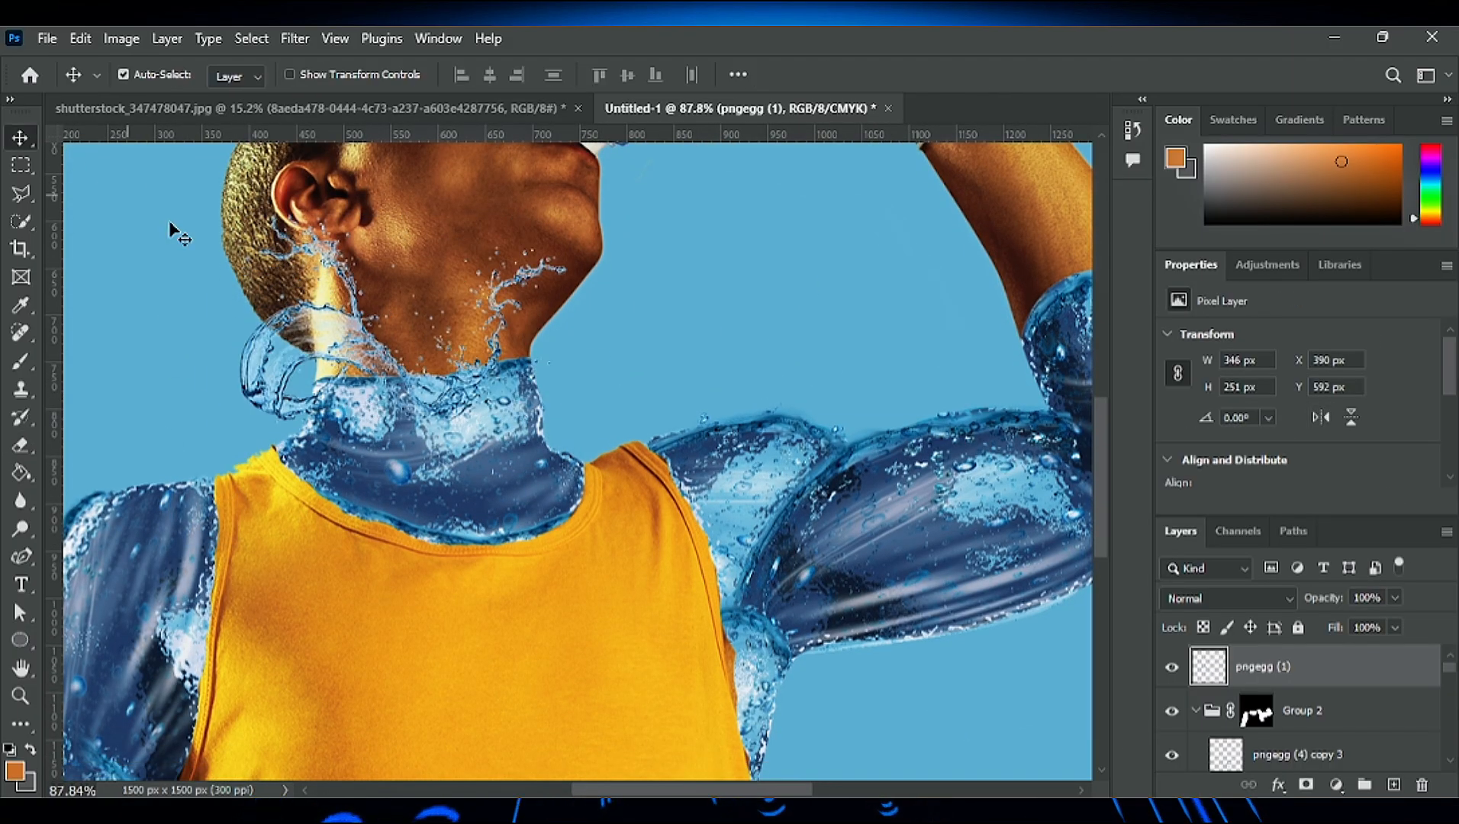
pyautogui.moveTo(336, 358); pyautogui.dragTo(375, 342)
pyautogui.hotkey('ctrl', 't')
pyautogui.moveTo(606, 217); pyautogui.dragTo(533, 270)
pyautogui.moveTo(416, 415); pyautogui.dragTo(435, 433)
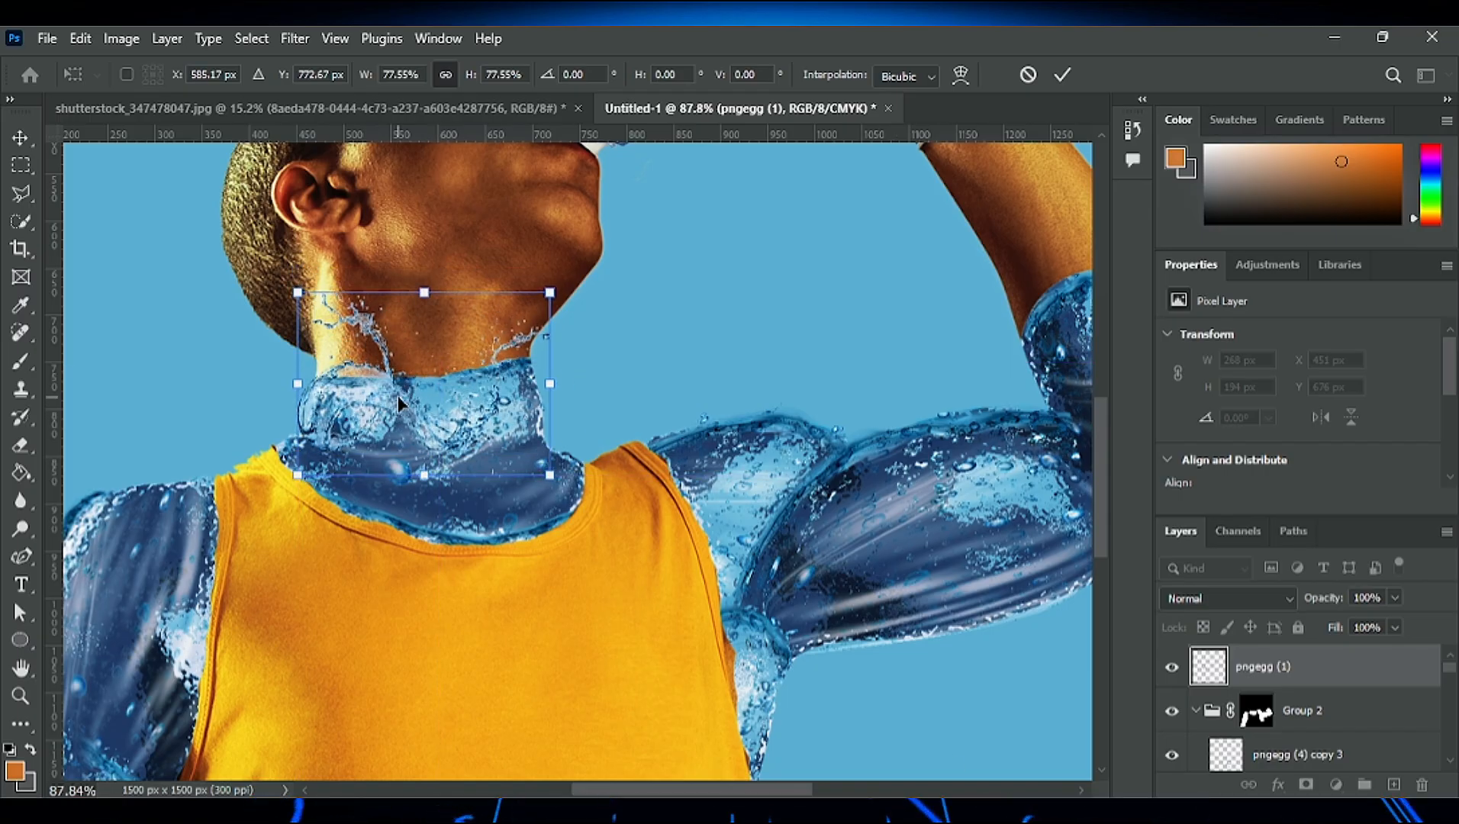
pyautogui.press('Return')
pyautogui.click(20, 445)
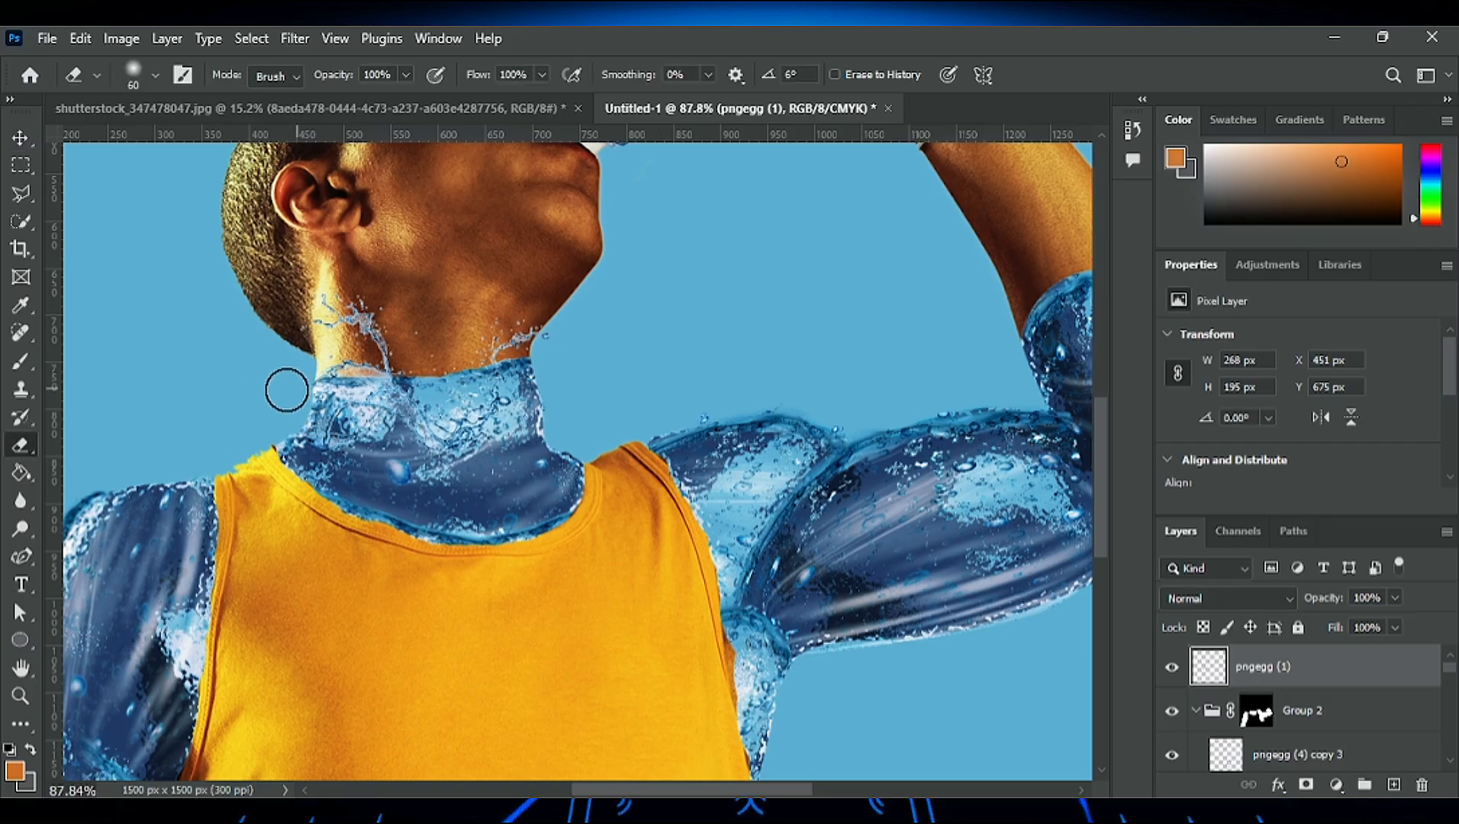
# - Duplicate the neck splash onto the raised elbow's water edge, rotate it to follow the forearm's slant, and apply it
pyautogui.scroll(-5, 625, 357)
pyautogui.moveTo(680, 791); pyautogui.dragTo(718, 792)
pyautogui.click(20, 138)
pyautogui.keyDown('alt'); pyautogui.moveTo(404, 408); pyautogui.dragTo(713, 378); pyautogui.keyUp('alt')
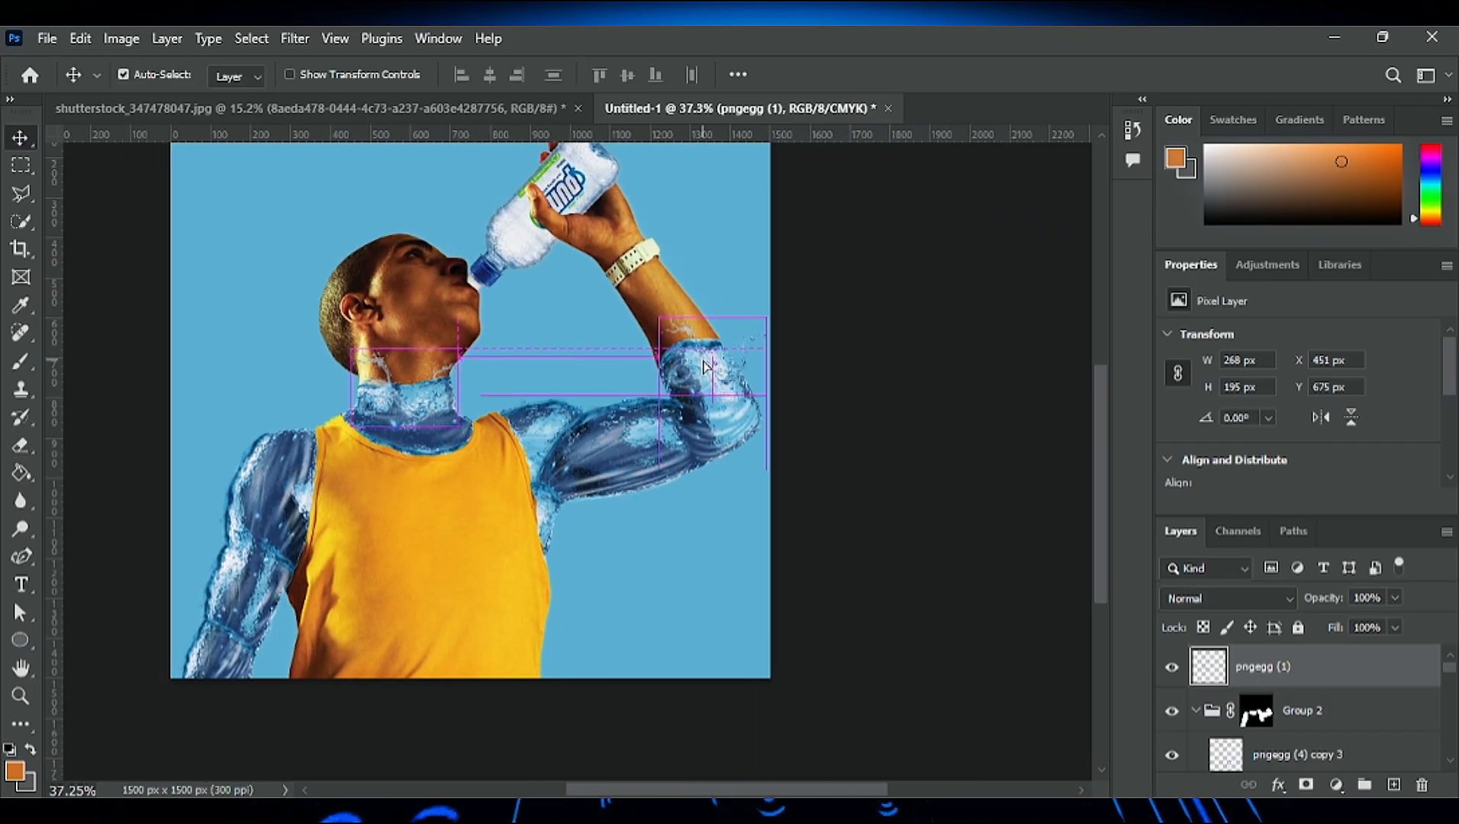
pyautogui.hotkey('ctrl', 't')
pyautogui.moveTo(651, 306); pyautogui.dragTo(633, 348)
pyautogui.scroll(6, 721, 389)
pyautogui.moveTo(722, 389); pyautogui.dragTo(656, 329)
pyautogui.press('Return')
# - Clean up the elbow splash's overhanging edges around the arm with a soft 15 px eraser
pyautogui.press('e')
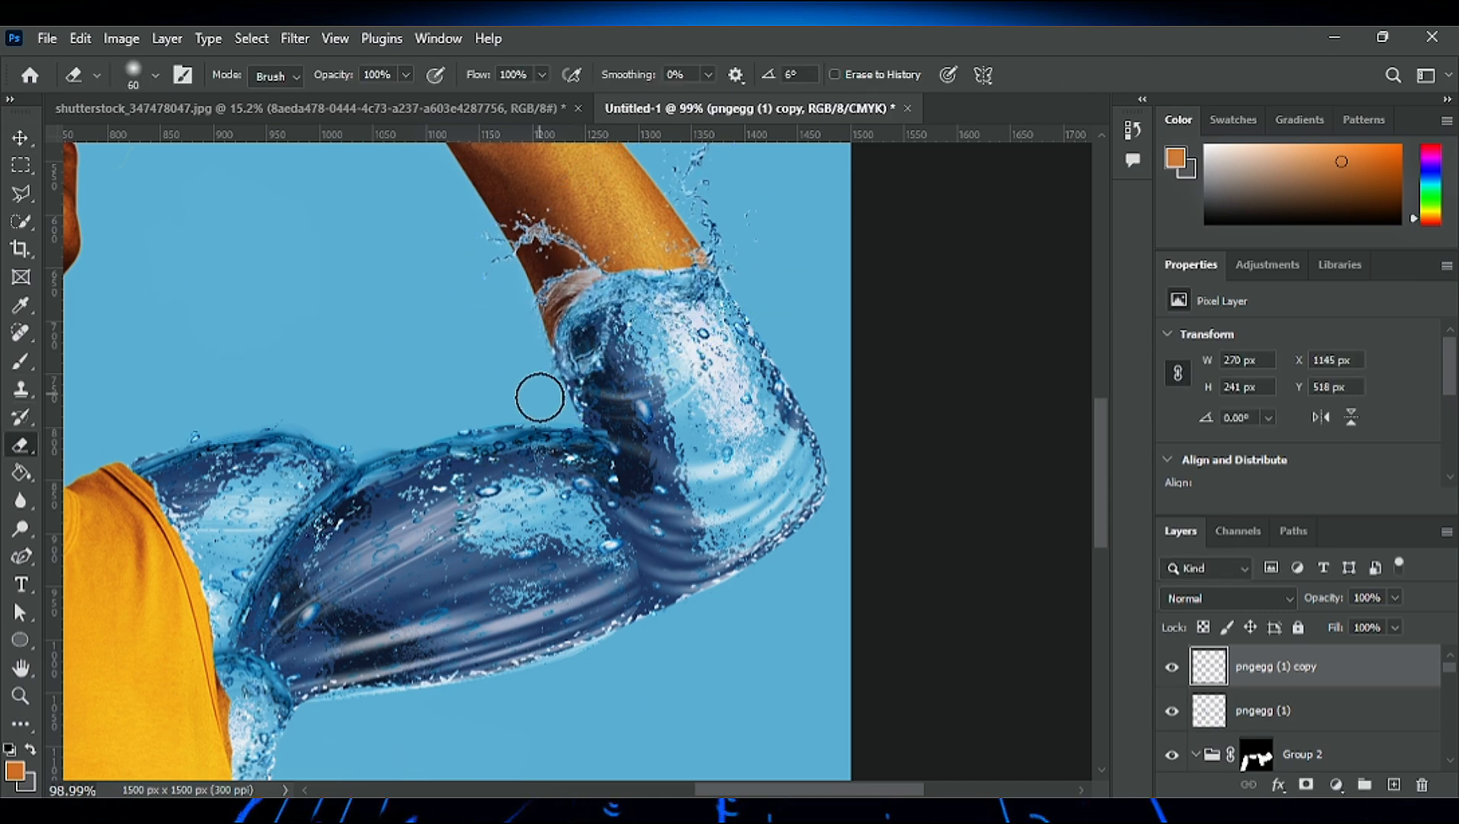
pyautogui.scroll(-1, 740, 288)
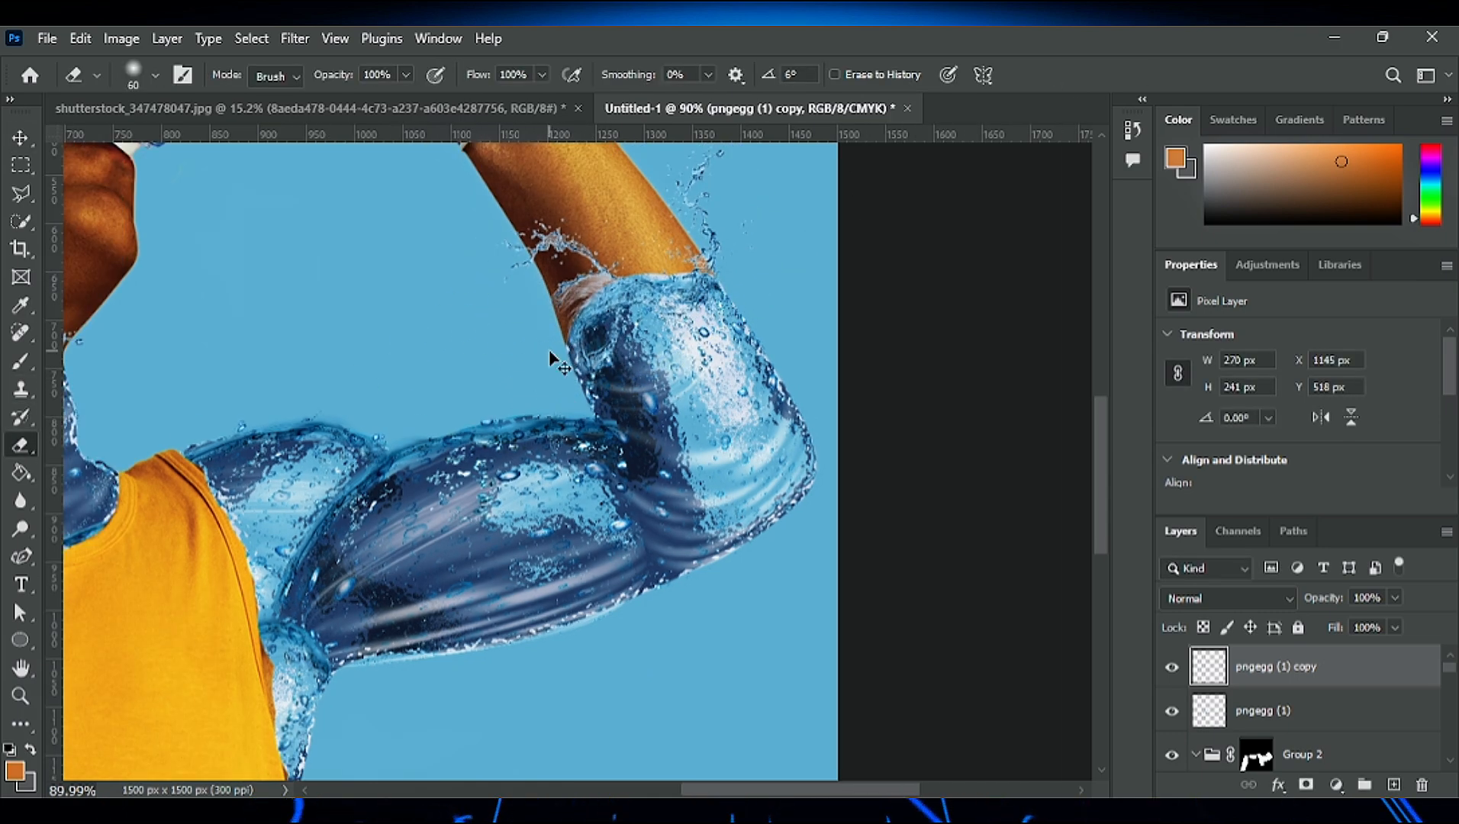
pyautogui.scroll(9, 538, 363)
pyautogui.press('[')
pyautogui.press('[')
pyautogui.press('[')
pyautogui.press('[')
pyautogui.press('[')
pyautogui.press('[')
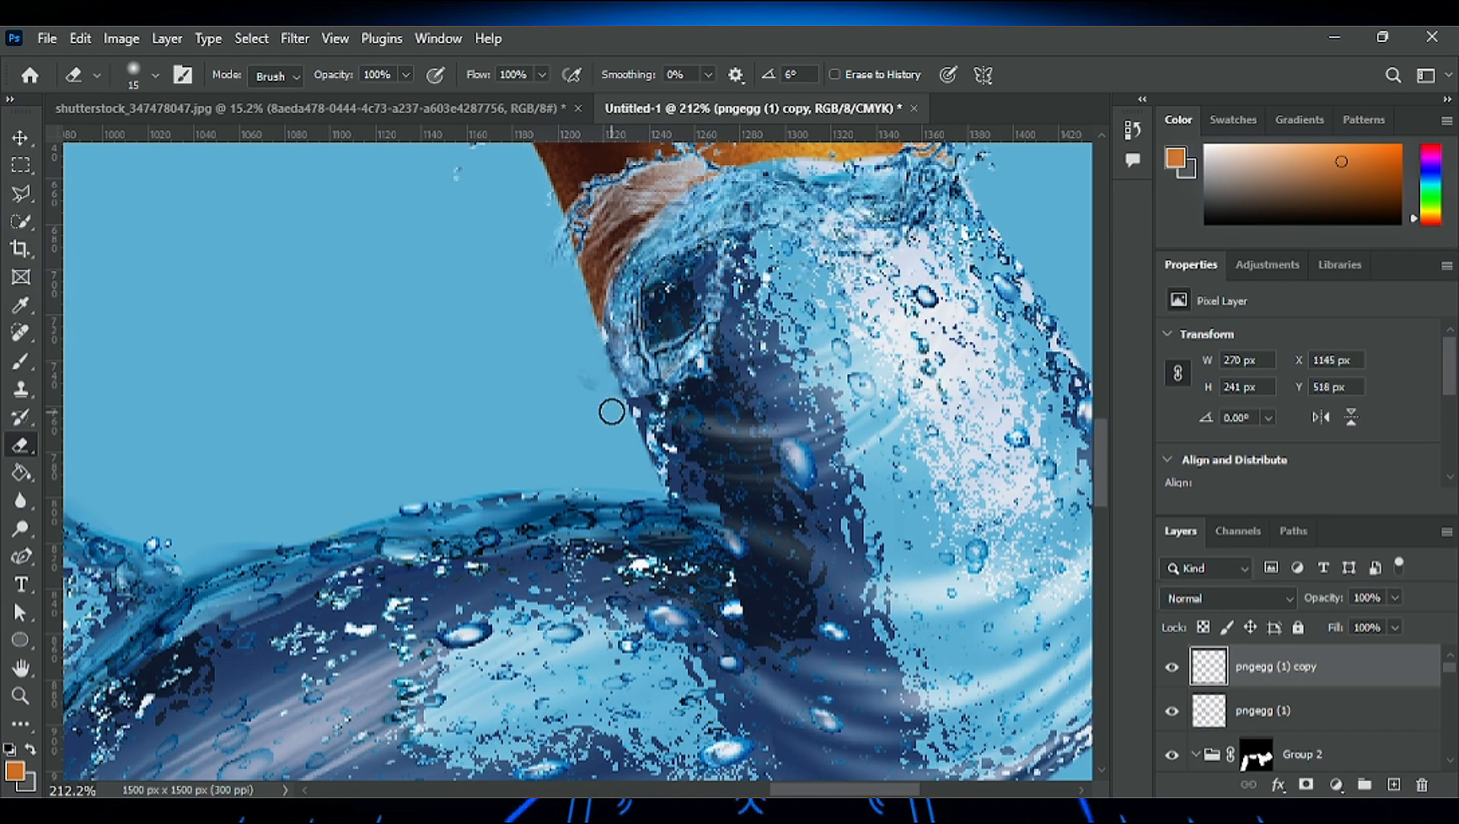
pyautogui.scroll(-6, 563, 252)
pyautogui.scroll(6, 777, 530)
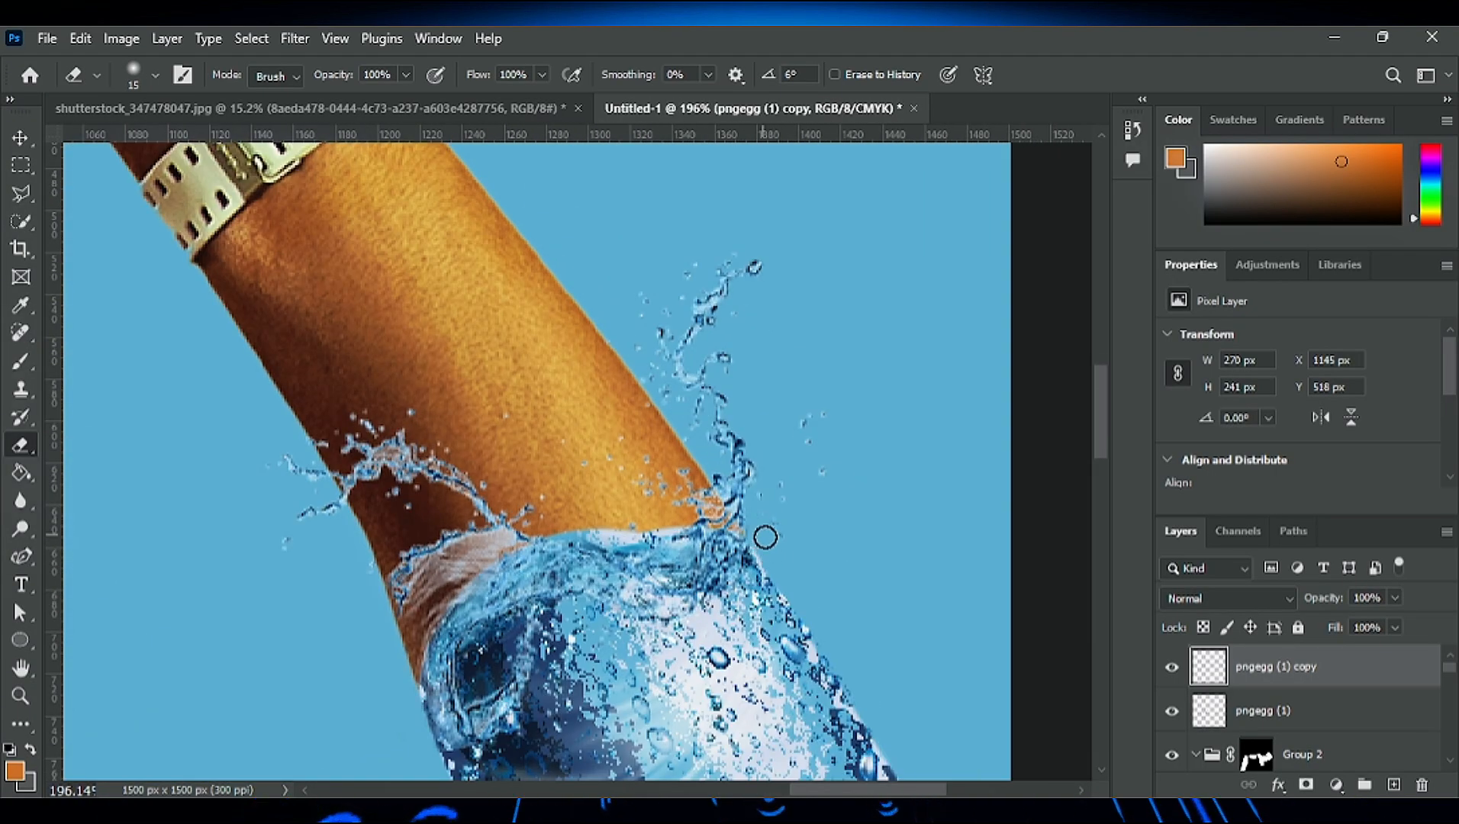
pyautogui.scroll(-8, 766, 537)
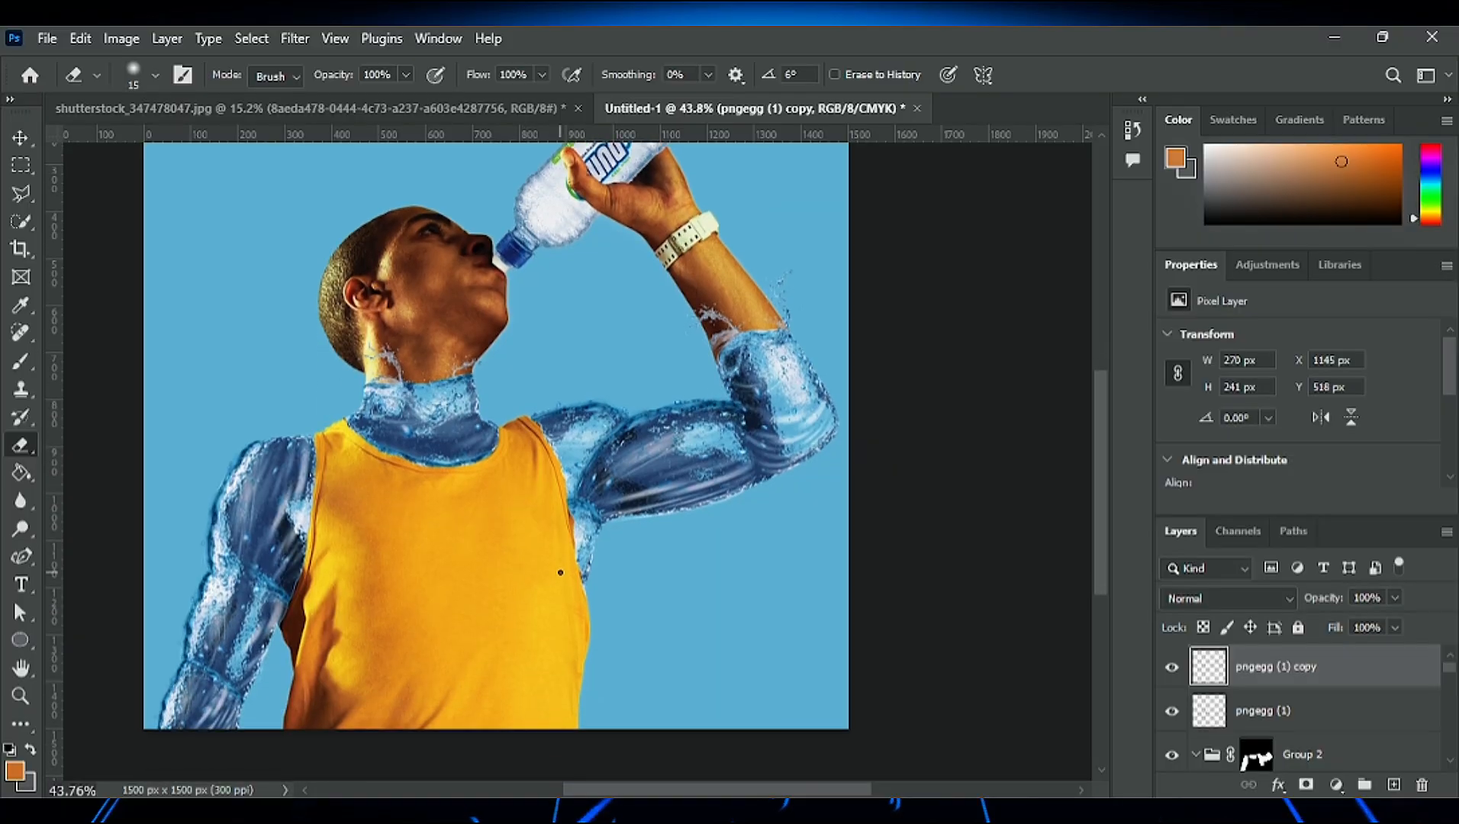
# - Place the splash image pngegg (3).png behind the man, directly above the hidden istockphoto layer
pyautogui.scroll(-1, 562, 565)
pyautogui.scroll(3, 475, 505)
pyautogui.hscroll(-1, 638, 476)
pyautogui.hscroll(1, 540, 427)
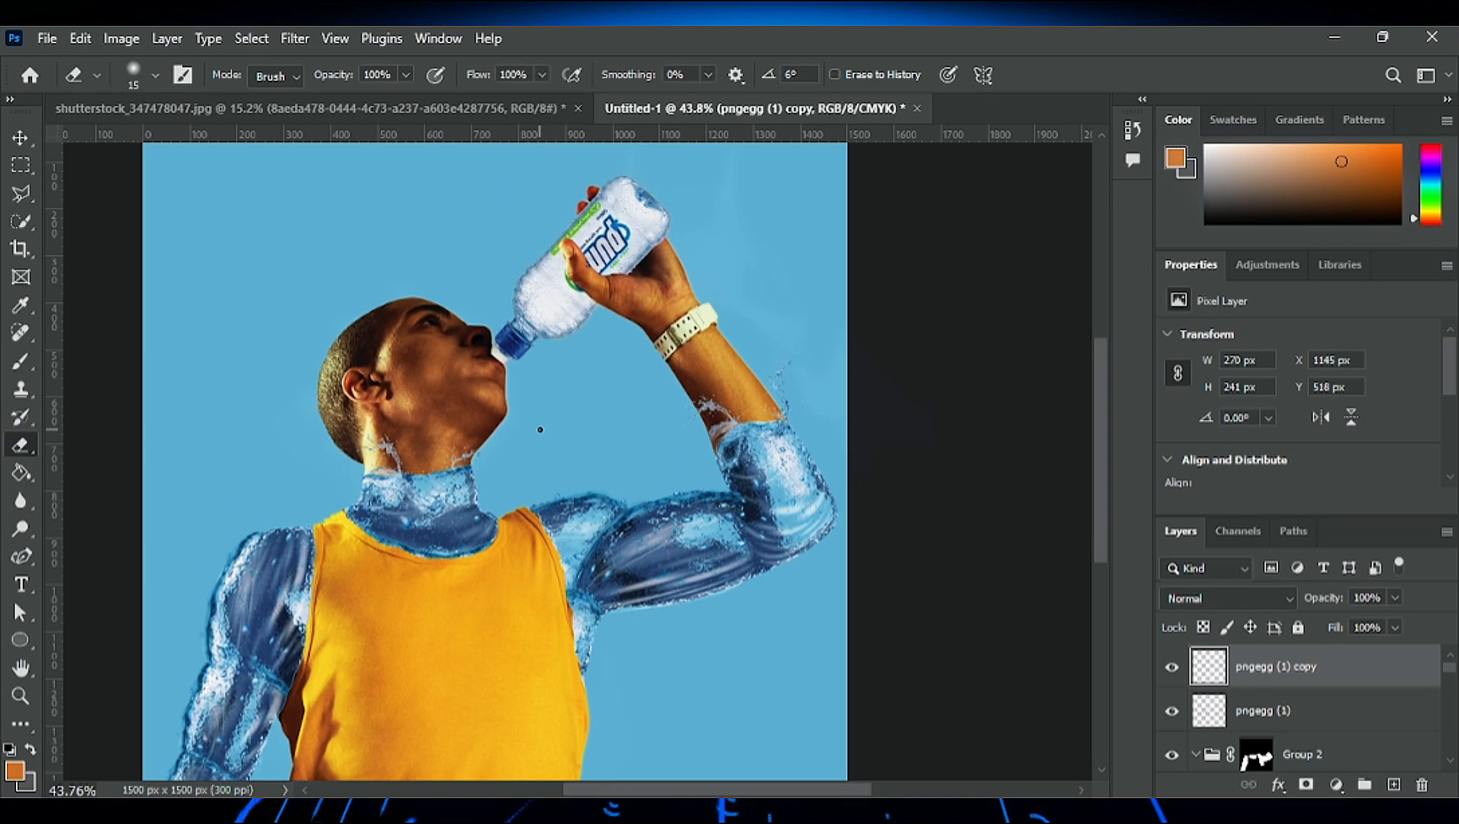
pyautogui.hscroll(-1, 702, 792)
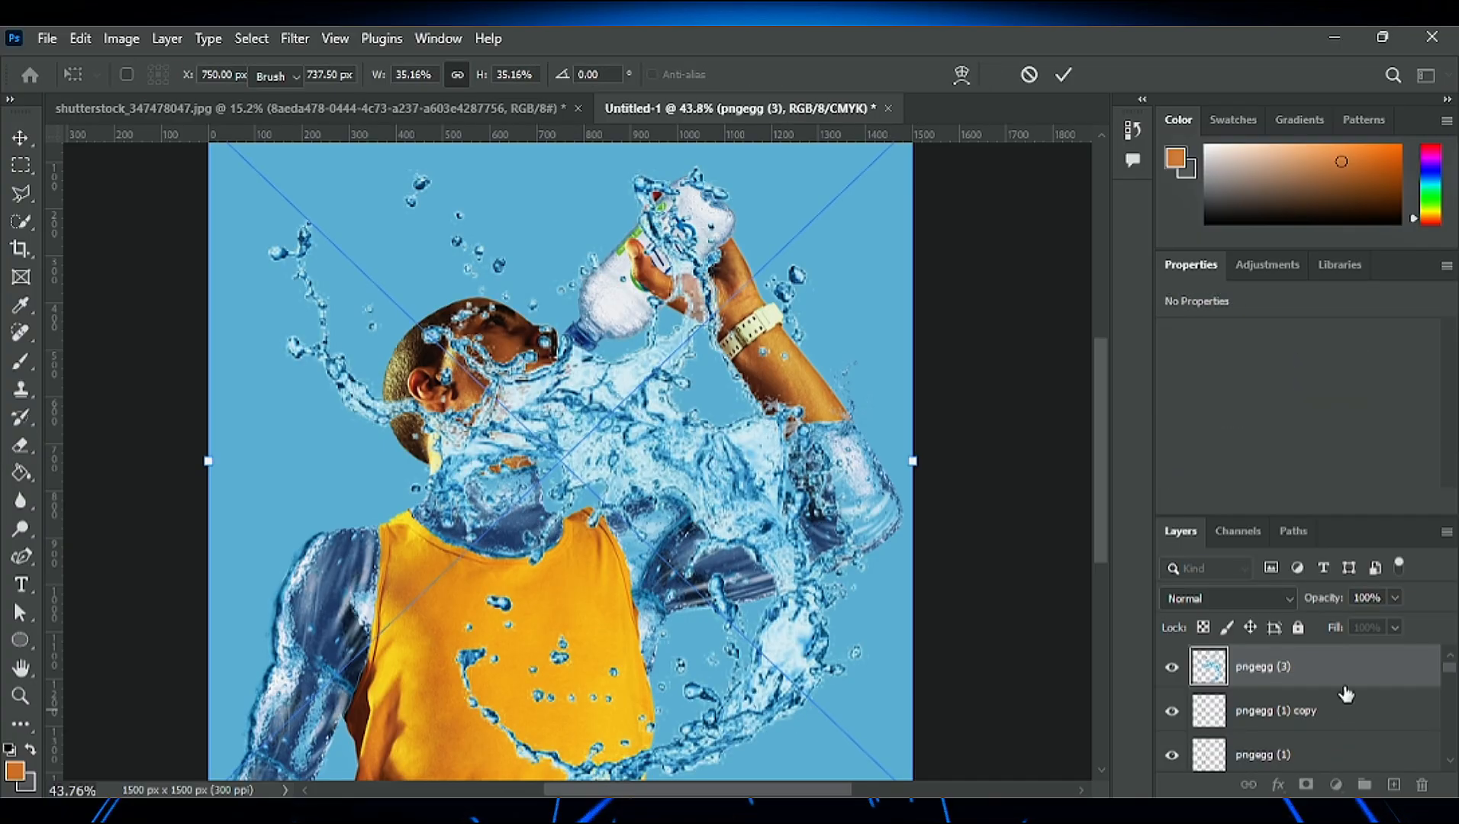
pyautogui.press('Return')
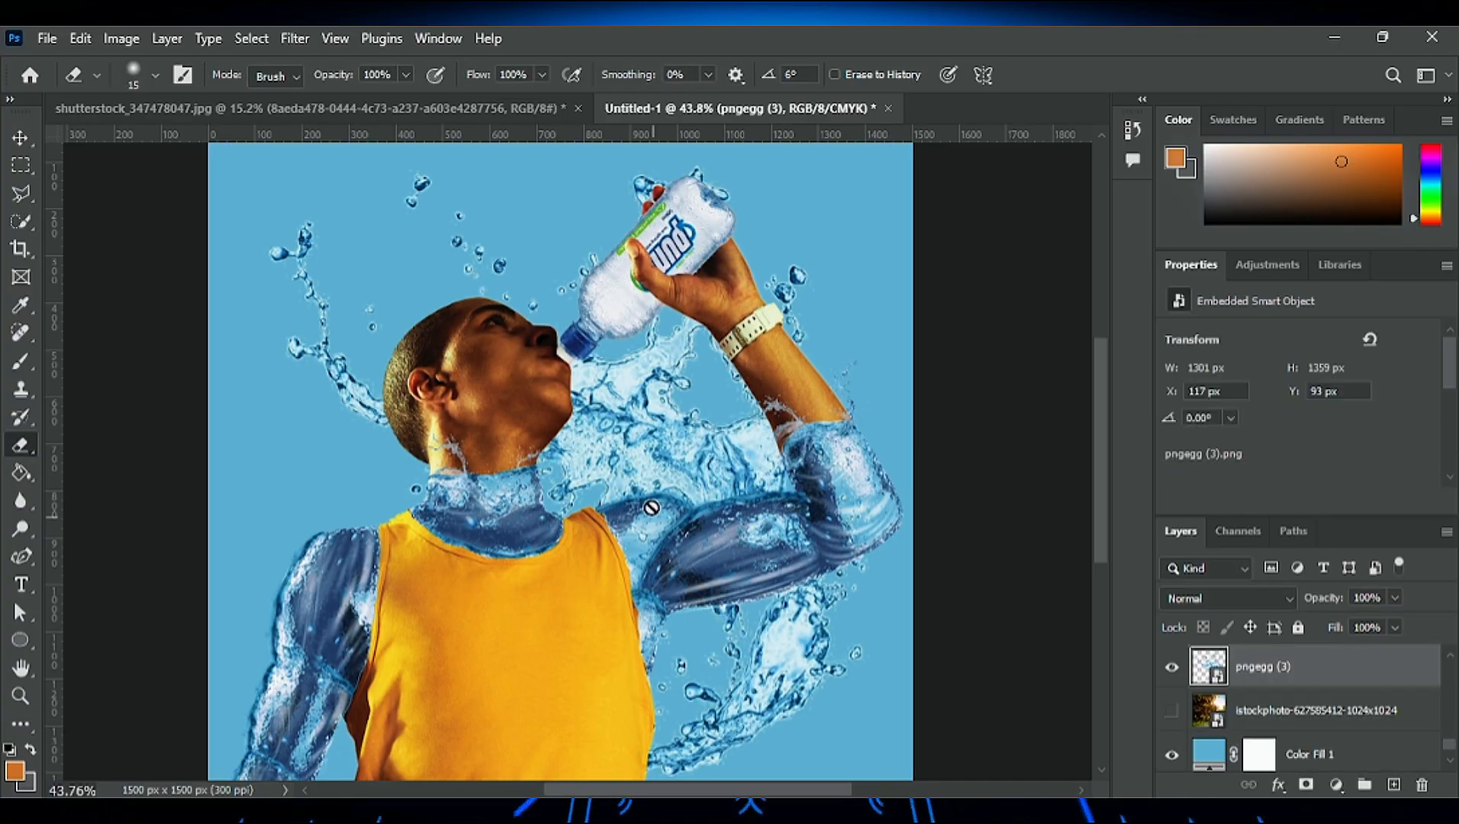
pyautogui.scroll(-2, 676, 490)
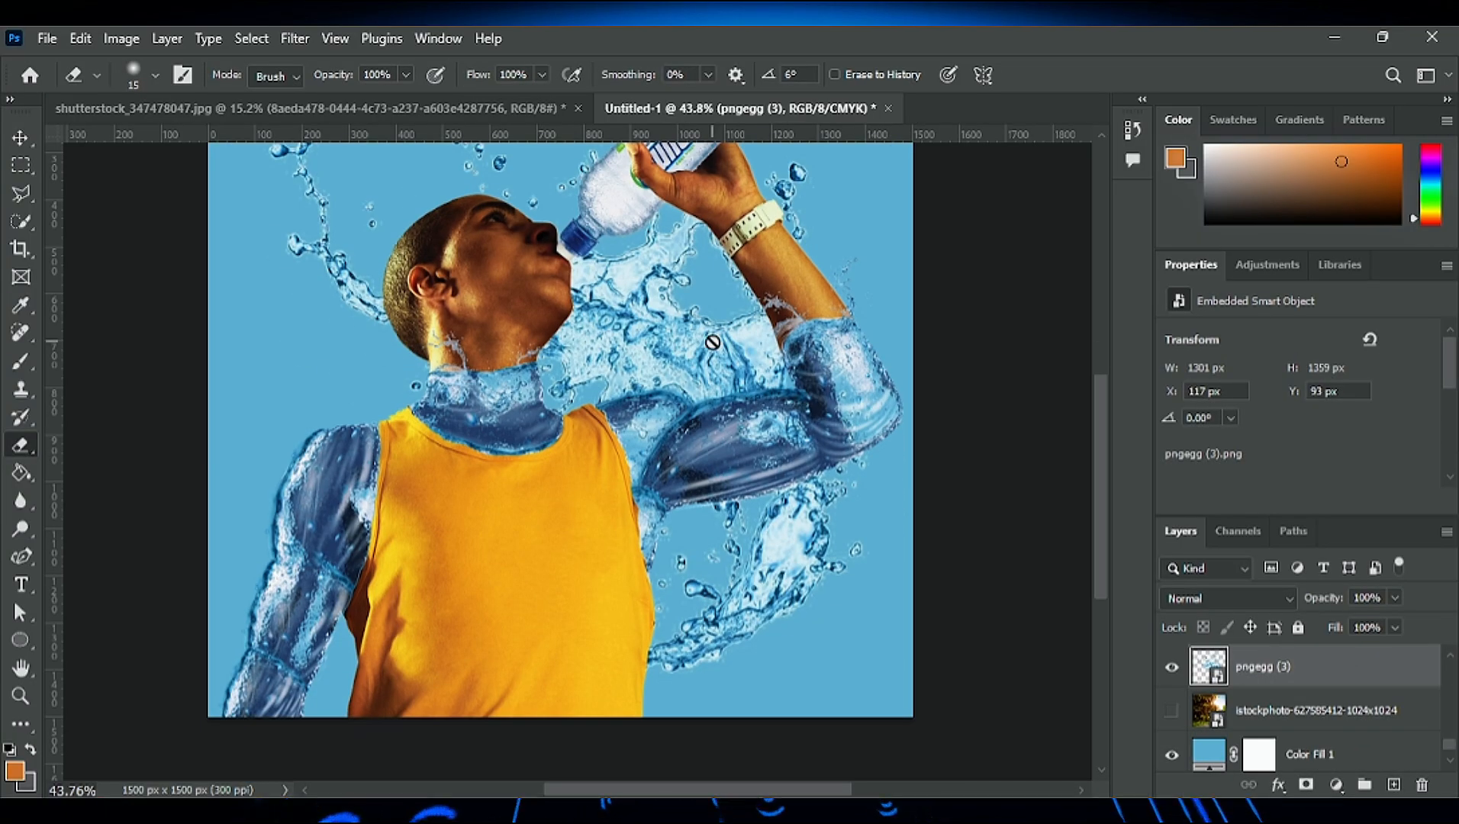
# - Shrink the background splash to 564 × 590 px behind the raised arm's shoulder, and duplicate it behind the lowered arm
pyautogui.press('v')
pyautogui.moveTo(726, 337)
pyautogui.mouseDown()
pyautogui.moveTo(769, 382)
pyautogui.moveTo(668, 403)
pyautogui.mouseUp()
pyautogui.hotkey('ctrl', 't')
pyautogui.scroll(3, 667, 403)
pyautogui.moveTo(149, 231); pyautogui.dragTo(513, 577)
pyautogui.moveTo(697, 721); pyautogui.dragTo(574, 573)
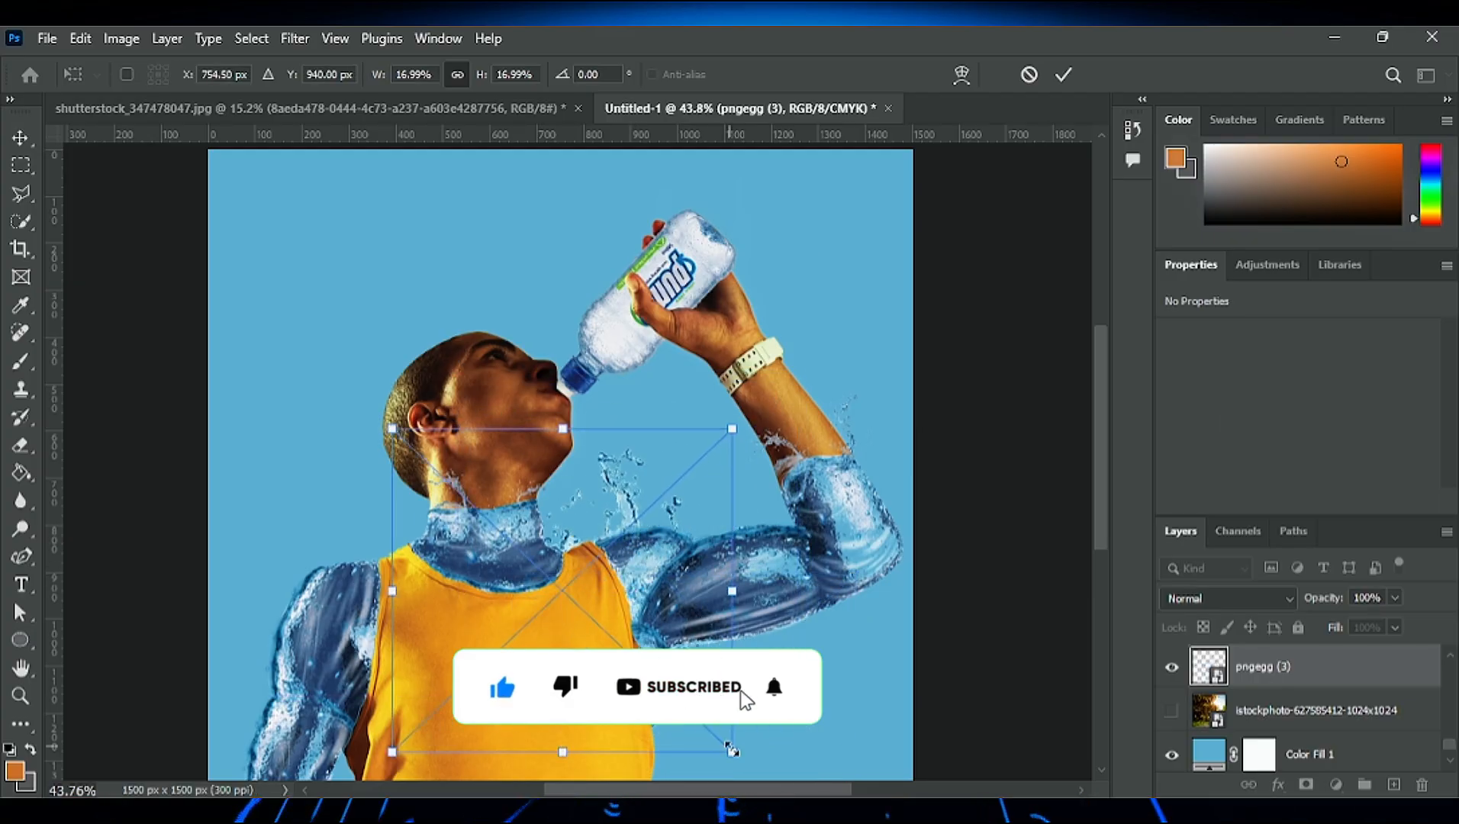
pyautogui.moveTo(733, 751); pyautogui.dragTo(697, 718)
pyautogui.moveTo(596, 513); pyautogui.dragTo(629, 522)
pyautogui.press('Return')
pyautogui.scroll(-3, 634, 292)
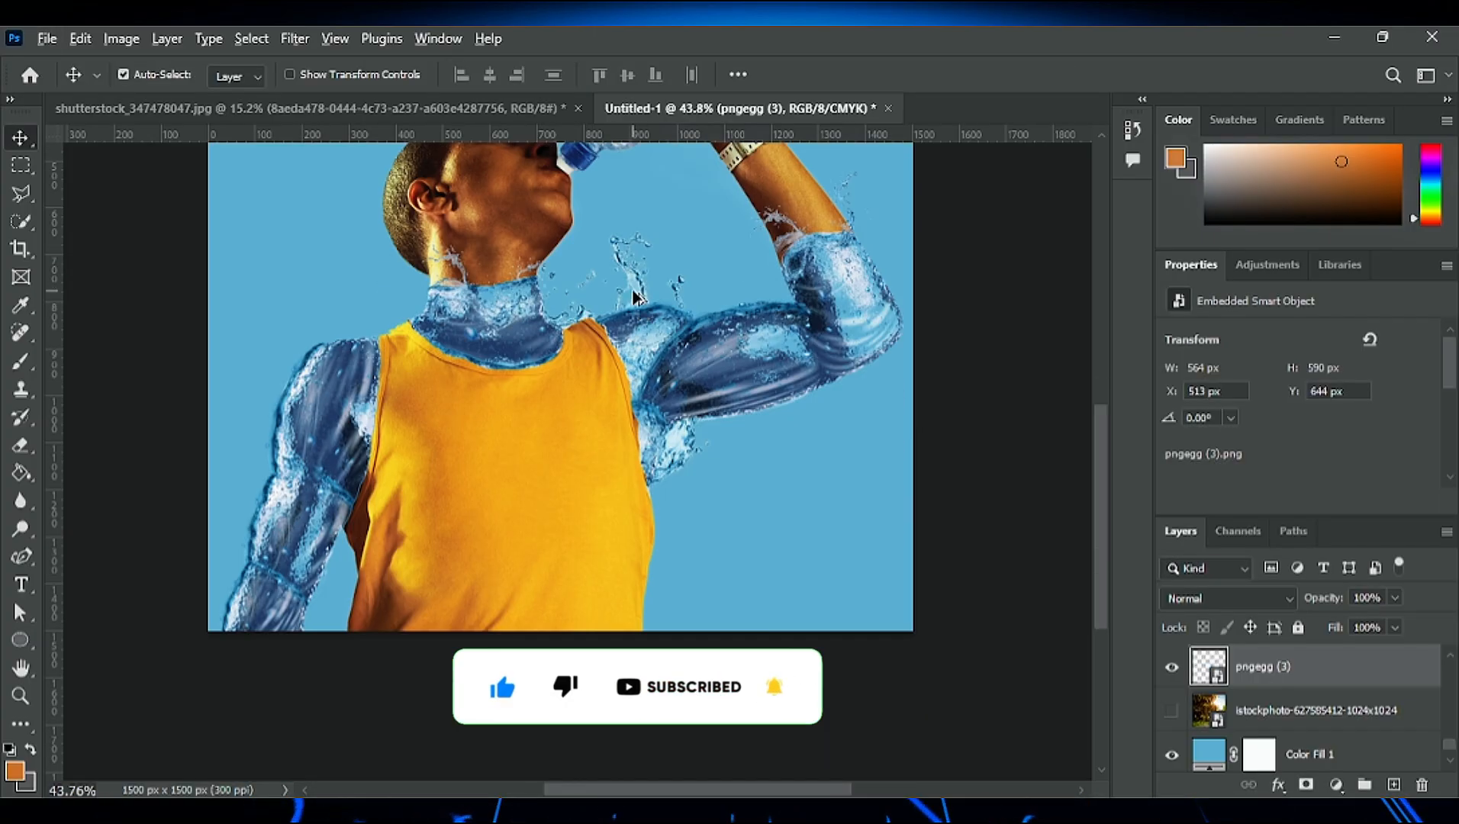
pyautogui.keyDown('alt'); pyautogui.moveTo(633, 291); pyautogui.dragTo(332, 475); pyautogui.keyUp('alt')
pyautogui.scroll(2, 862, 440)
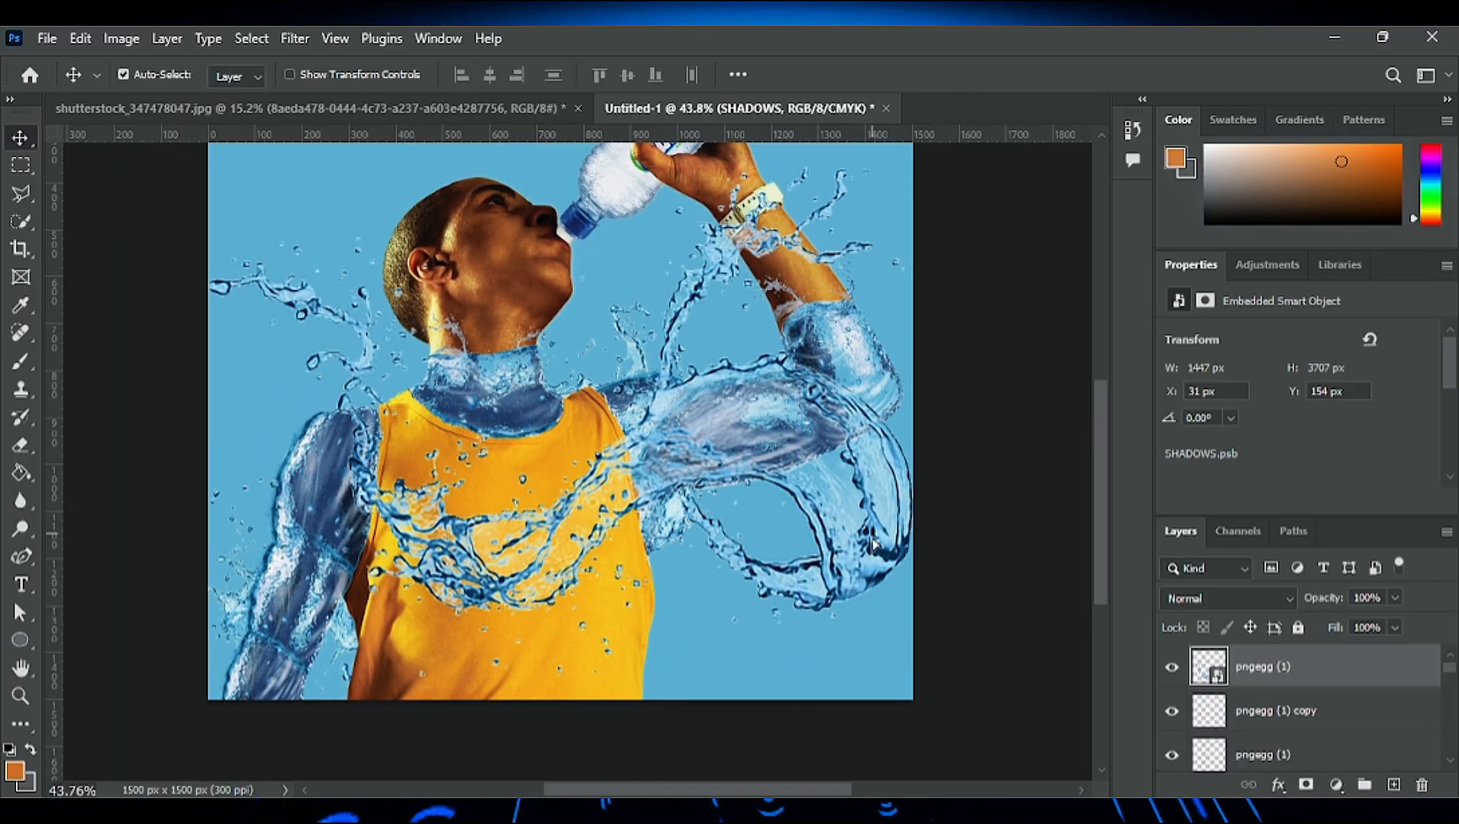
# - Scale the newly placed pngegg (1) splash to 852 × 618 px over the shirt's lower edge and apply it
pyautogui.hotkey('ctrl', 't')
pyautogui.moveTo(98, 250); pyautogui.dragTo(401, 471)
pyautogui.moveTo(746, 654); pyautogui.dragTo(635, 717)
pyautogui.press('Return')
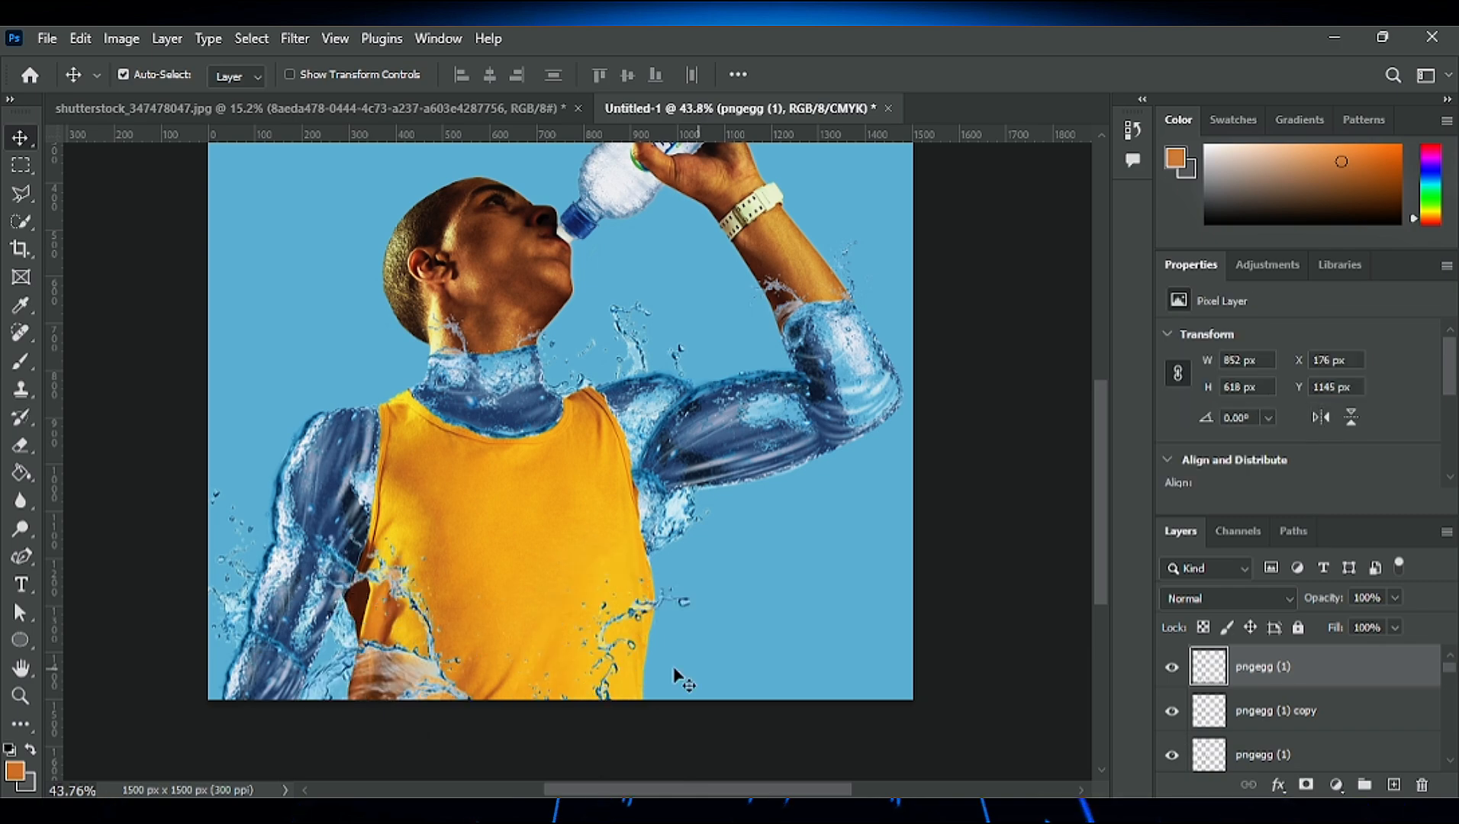
# - Rasterize the shirt splash and reposition it across the lower shirt at X 256 px, Y 1125 px
pyautogui.click(554, 694)
pyautogui.moveTo(419, 679); pyautogui.dragTo(507, 640)
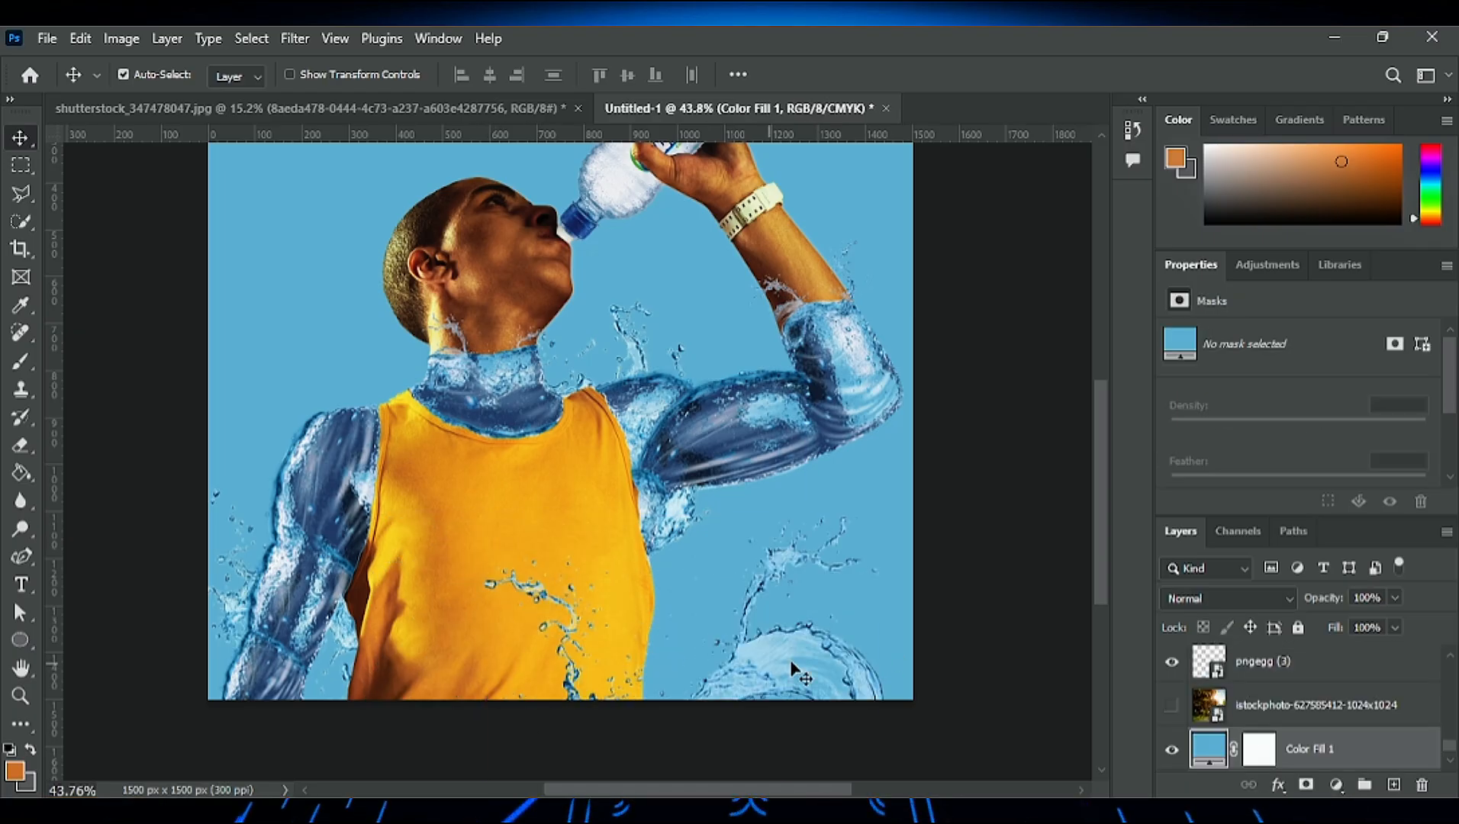
pyautogui.moveTo(792, 663); pyautogui.dragTo(637, 672)
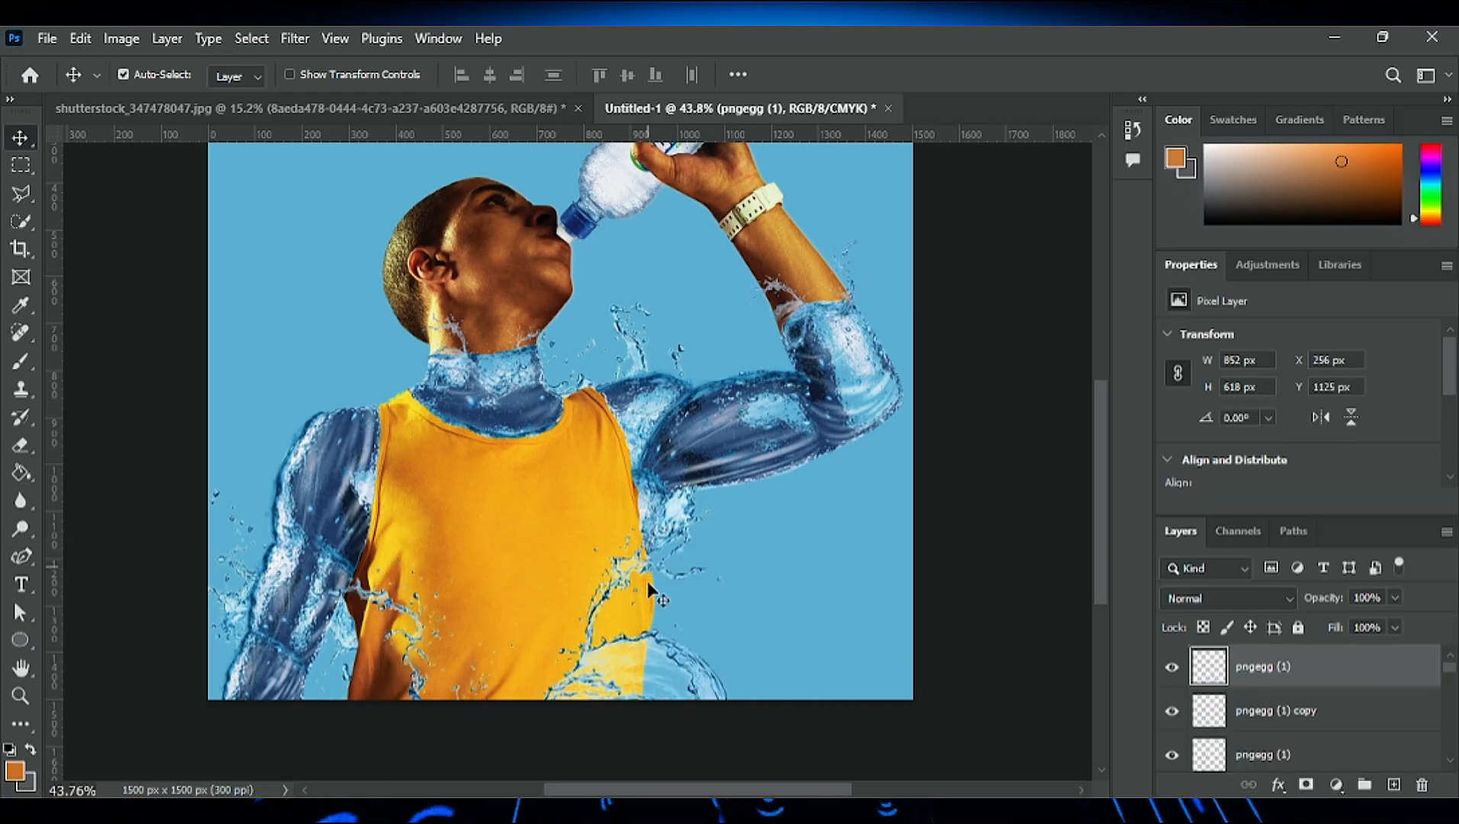
# - Shift the splash copy behind the lowered arm to X 36 px, Y 1053 px
pyautogui.scroll(-1, 632, 548)
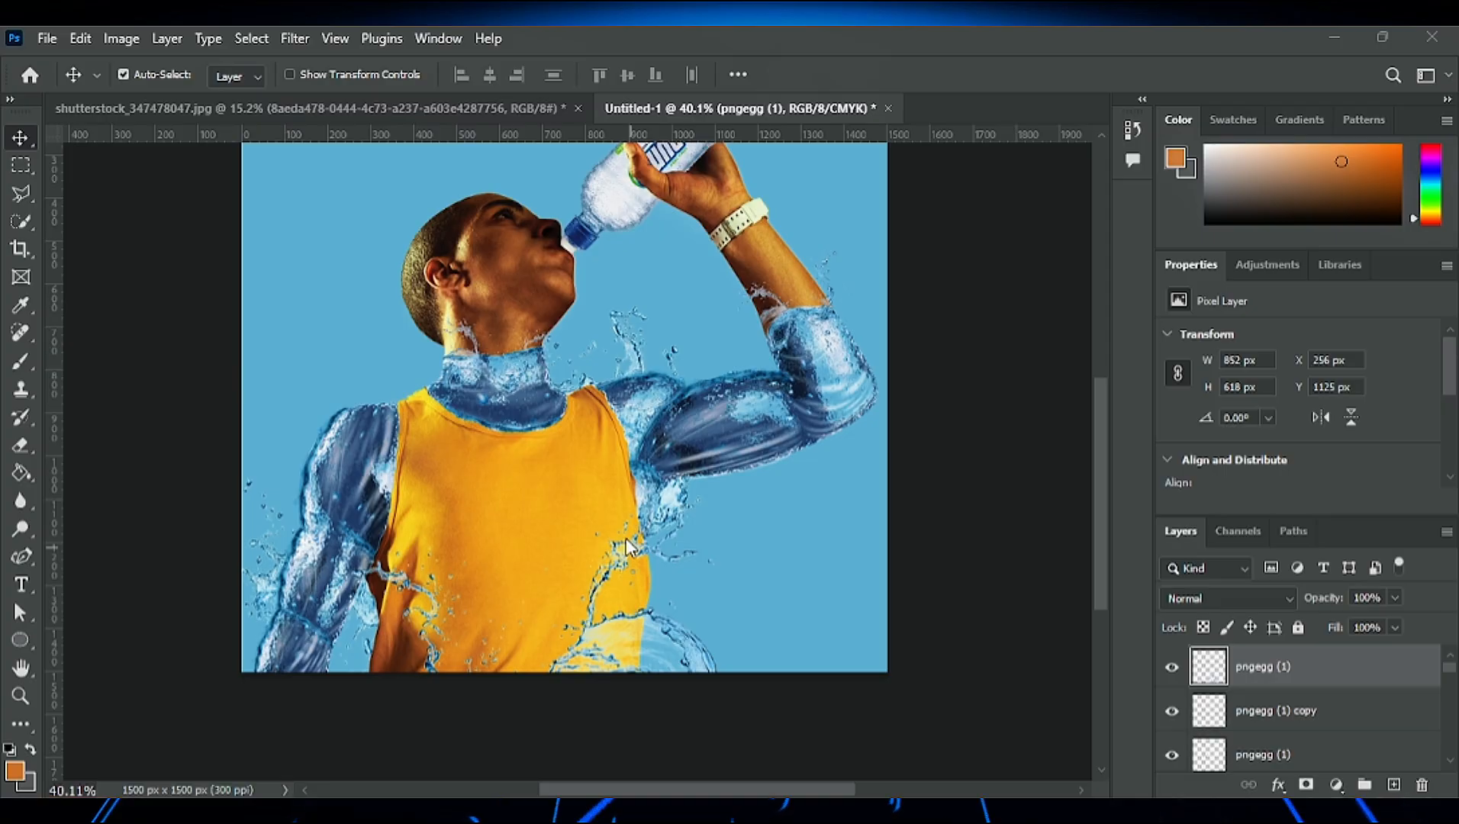
pyautogui.moveTo(369, 603); pyautogui.dragTo(429, 612)
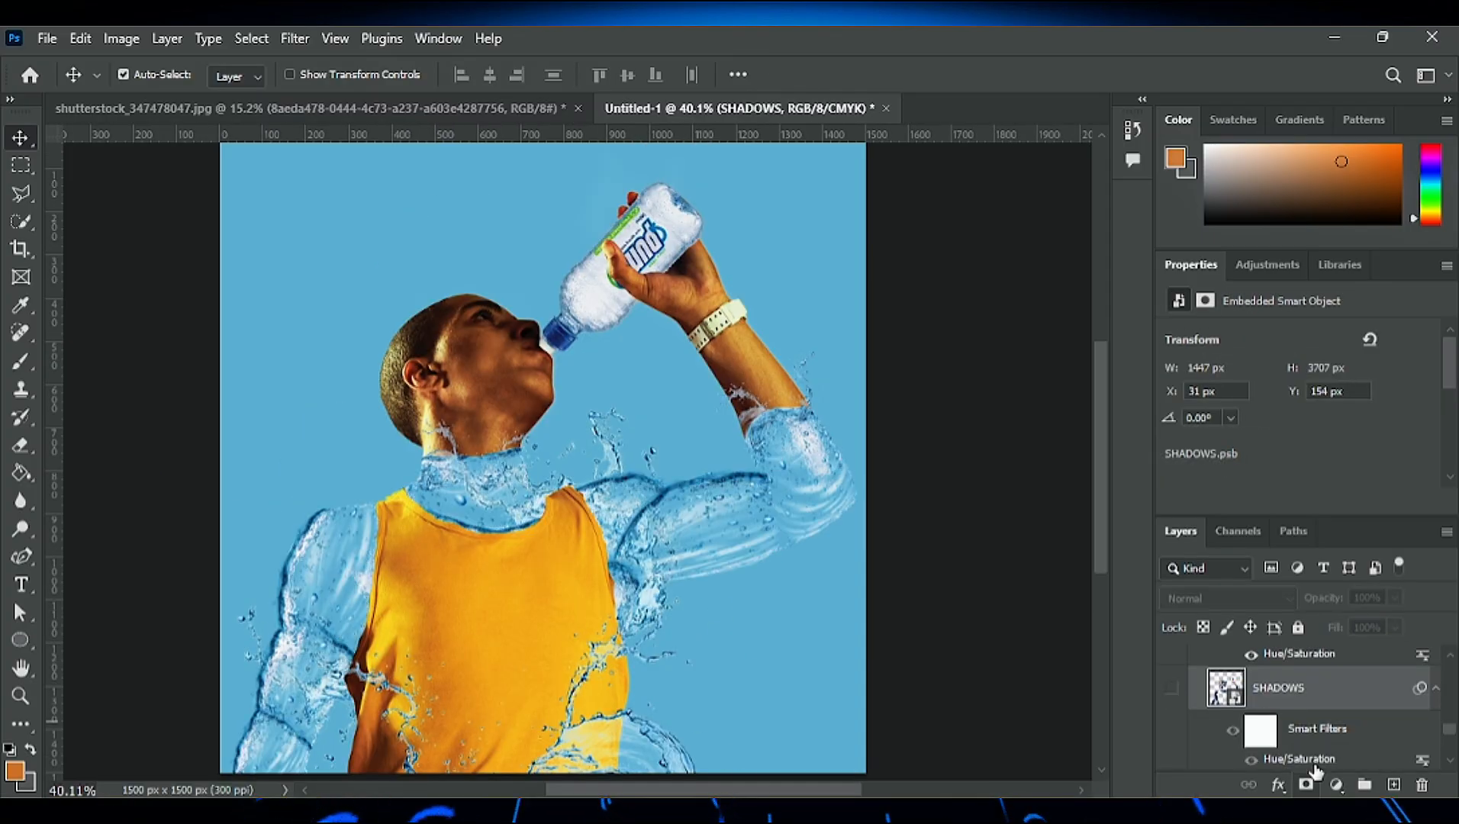
# - Hide the SHADOWS layer and add an Exposure adjustment above it with Exposure -2.30 and Gamma Correction 0.88
pyautogui.scroll(1, 1314, 764)
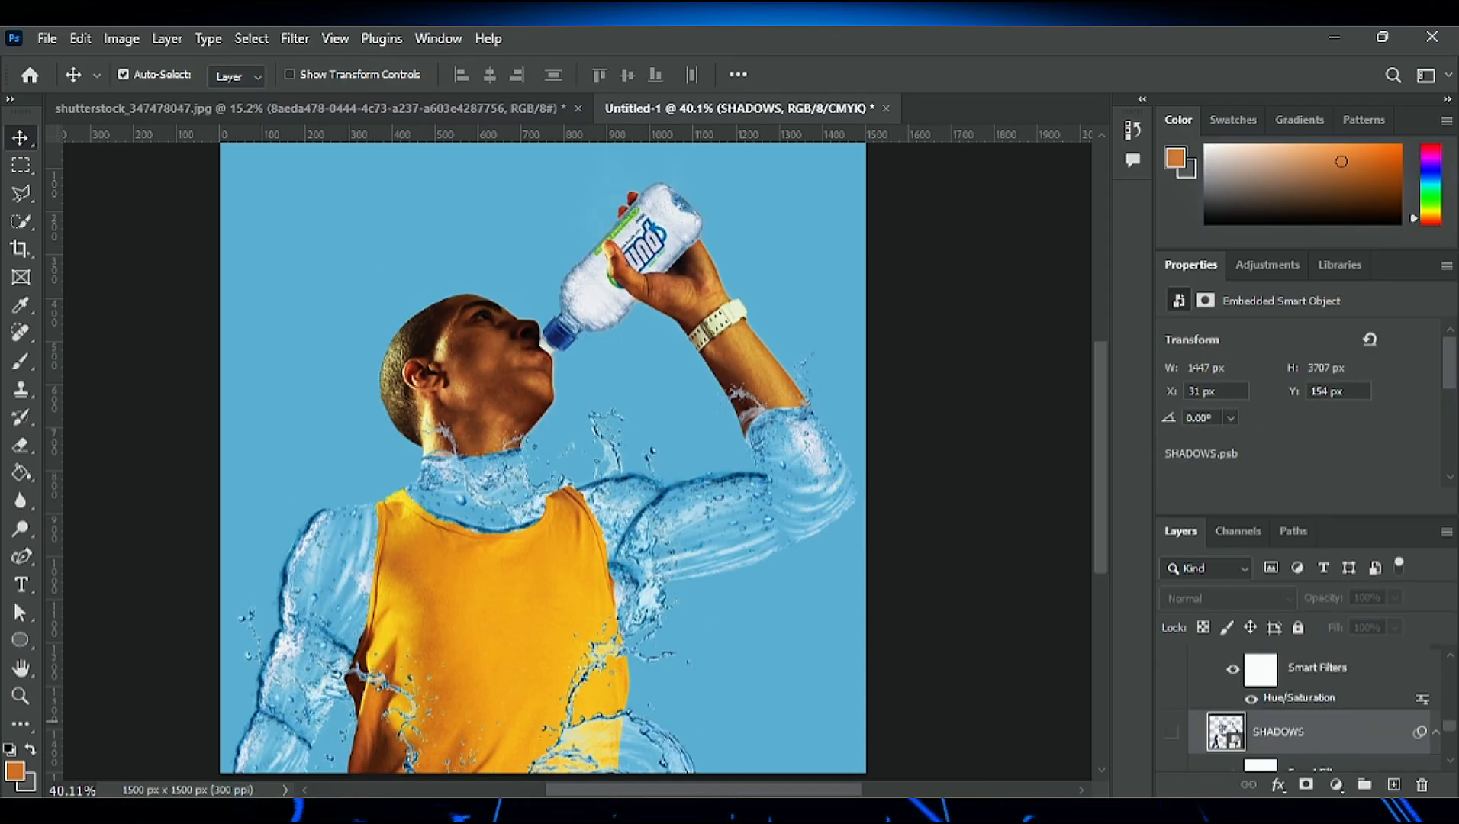
pyautogui.click(1398, 475)
pyautogui.moveTo(1299, 391); pyautogui.dragTo(1255, 420)
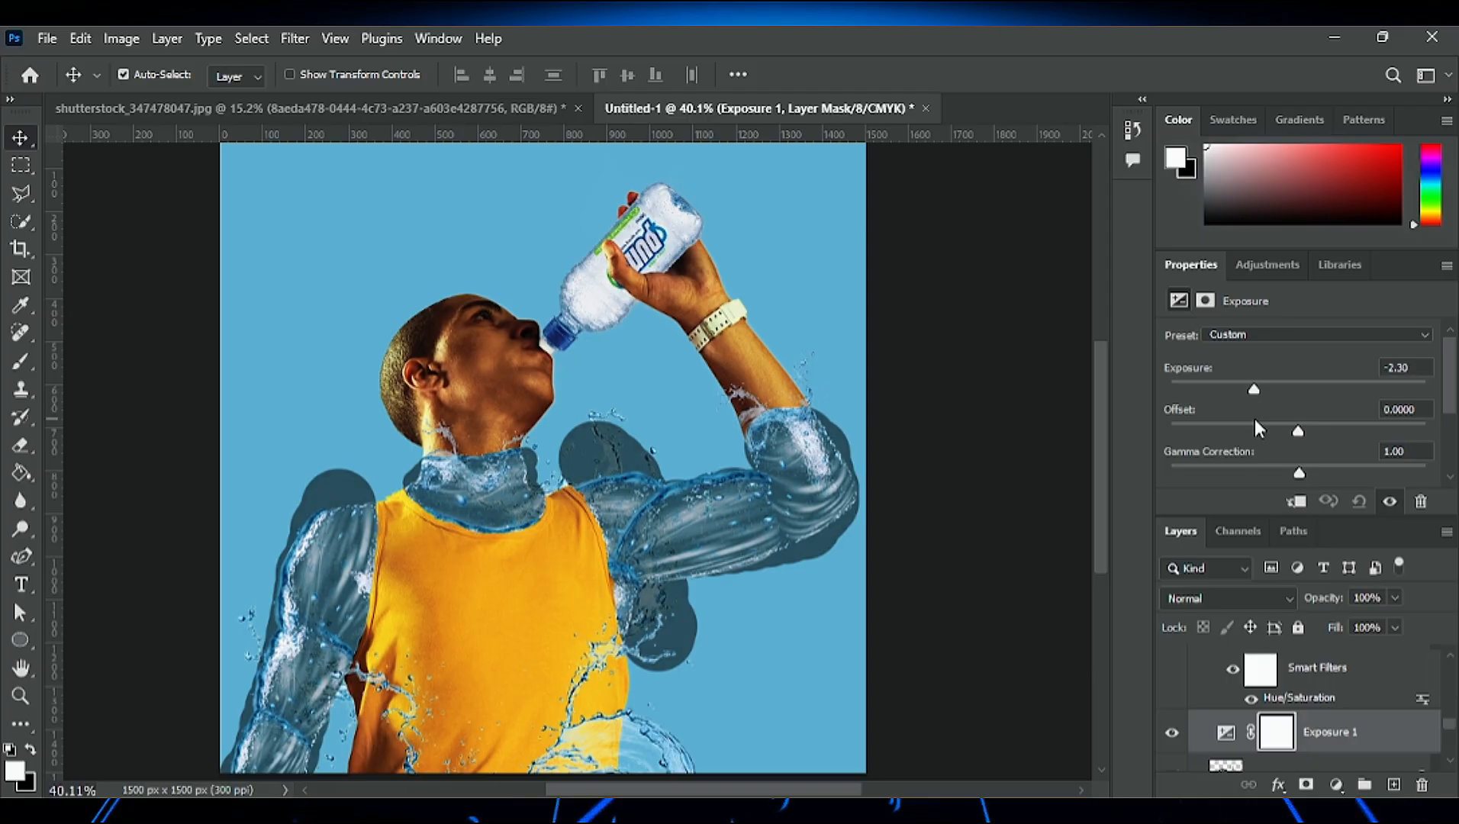
pyautogui.moveTo(1299, 474); pyautogui.dragTo(1311, 475)
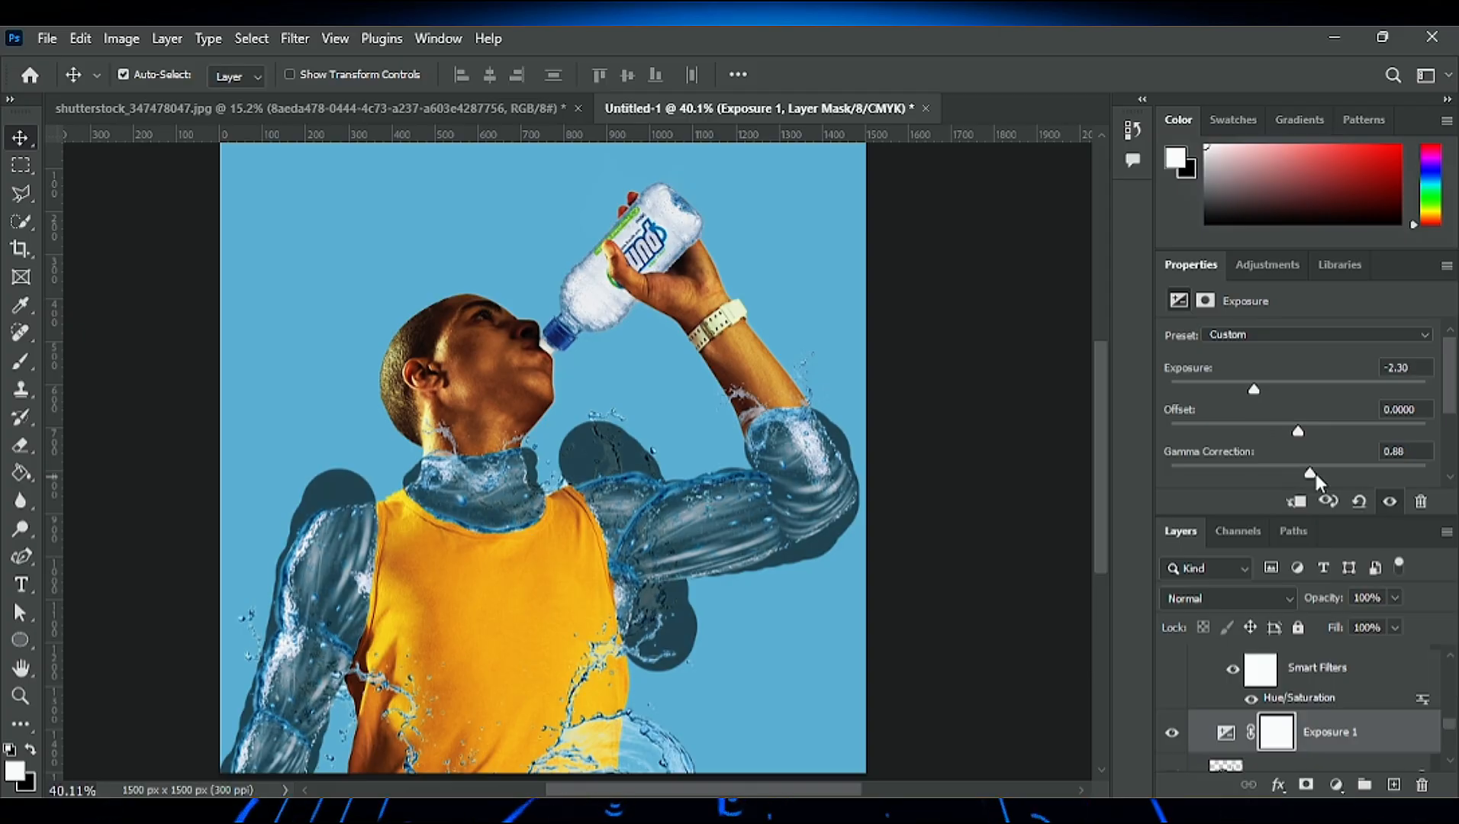
pyautogui.hscroll(1, 487, 519)
pyautogui.scroll(-2, 1381, 739)
pyautogui.scroll(1, 1351, 719)
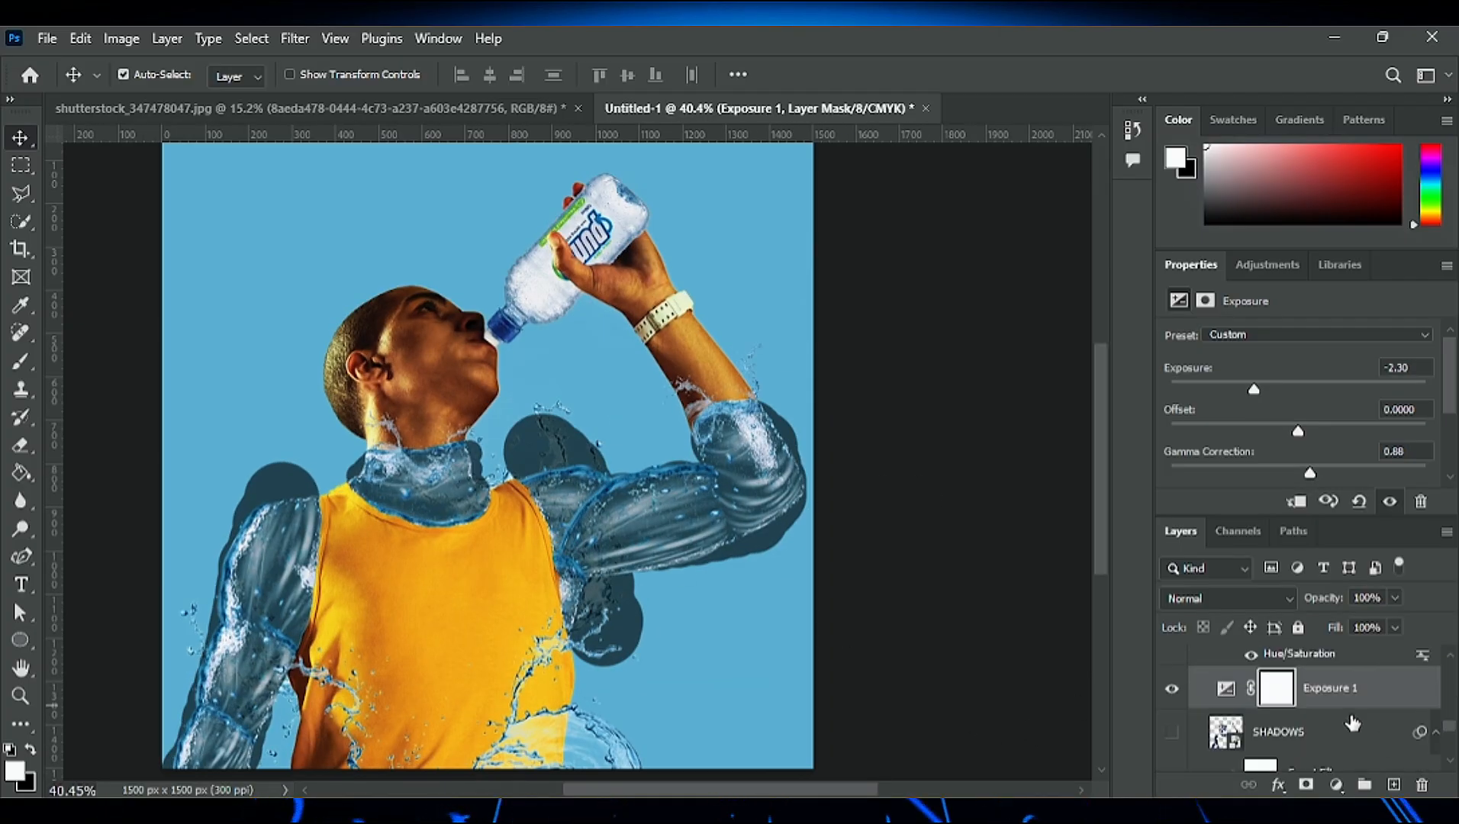
# - Invert the Exposure mask and paint shading along the raised upper arm's shoulder-side edge with a soft white 35 px brush at 10% flow
pyautogui.hotkey('ctrl', 'i')
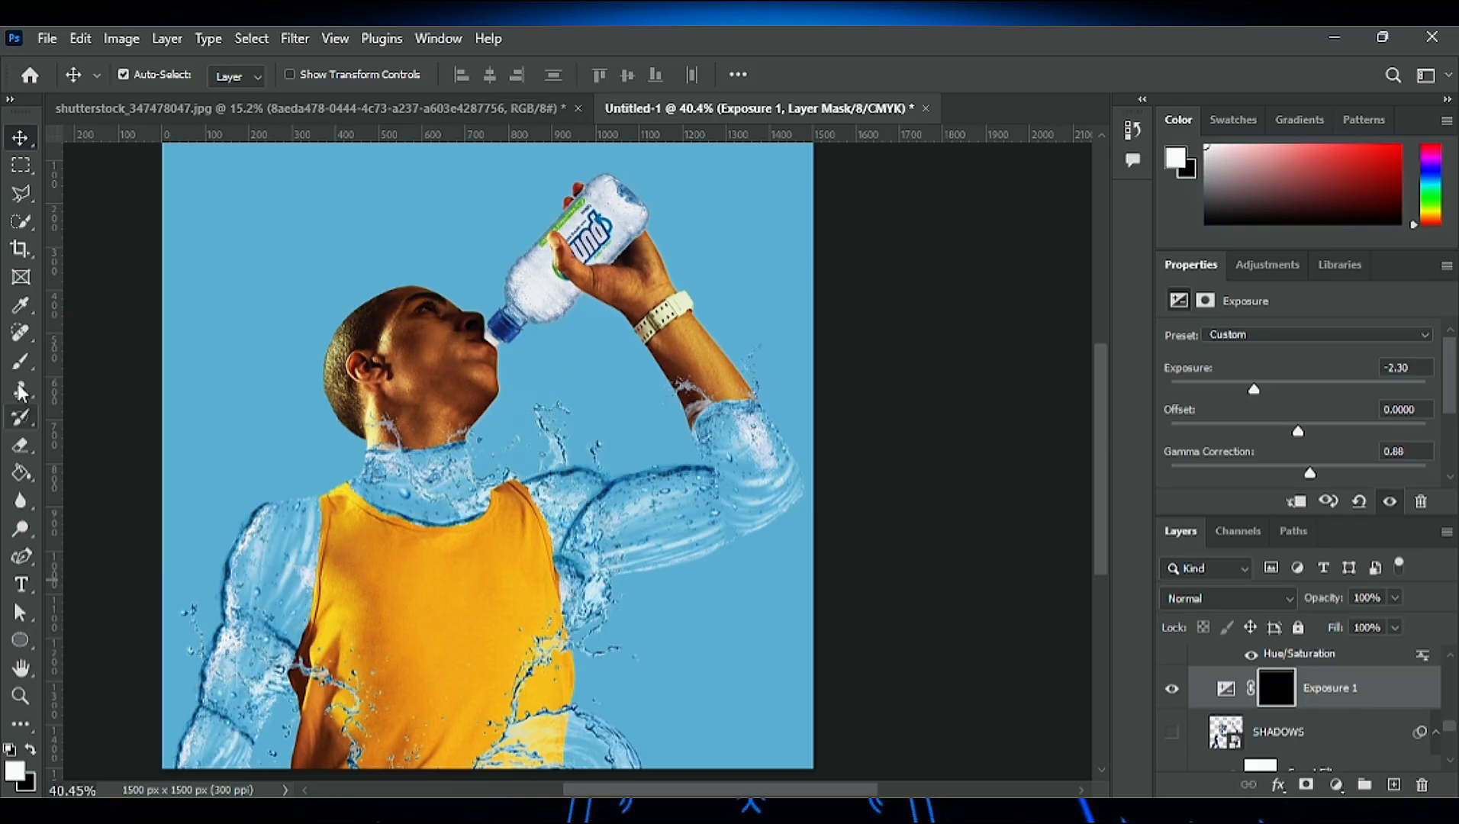
pyautogui.press('b')
pyautogui.scroll(5, 601, 529)
pyautogui.moveTo(561, 603)
pyautogui.mouseDown()
pyautogui.moveTo(570, 619)
pyautogui.moveTo(546, 550)
pyautogui.mouseUp()
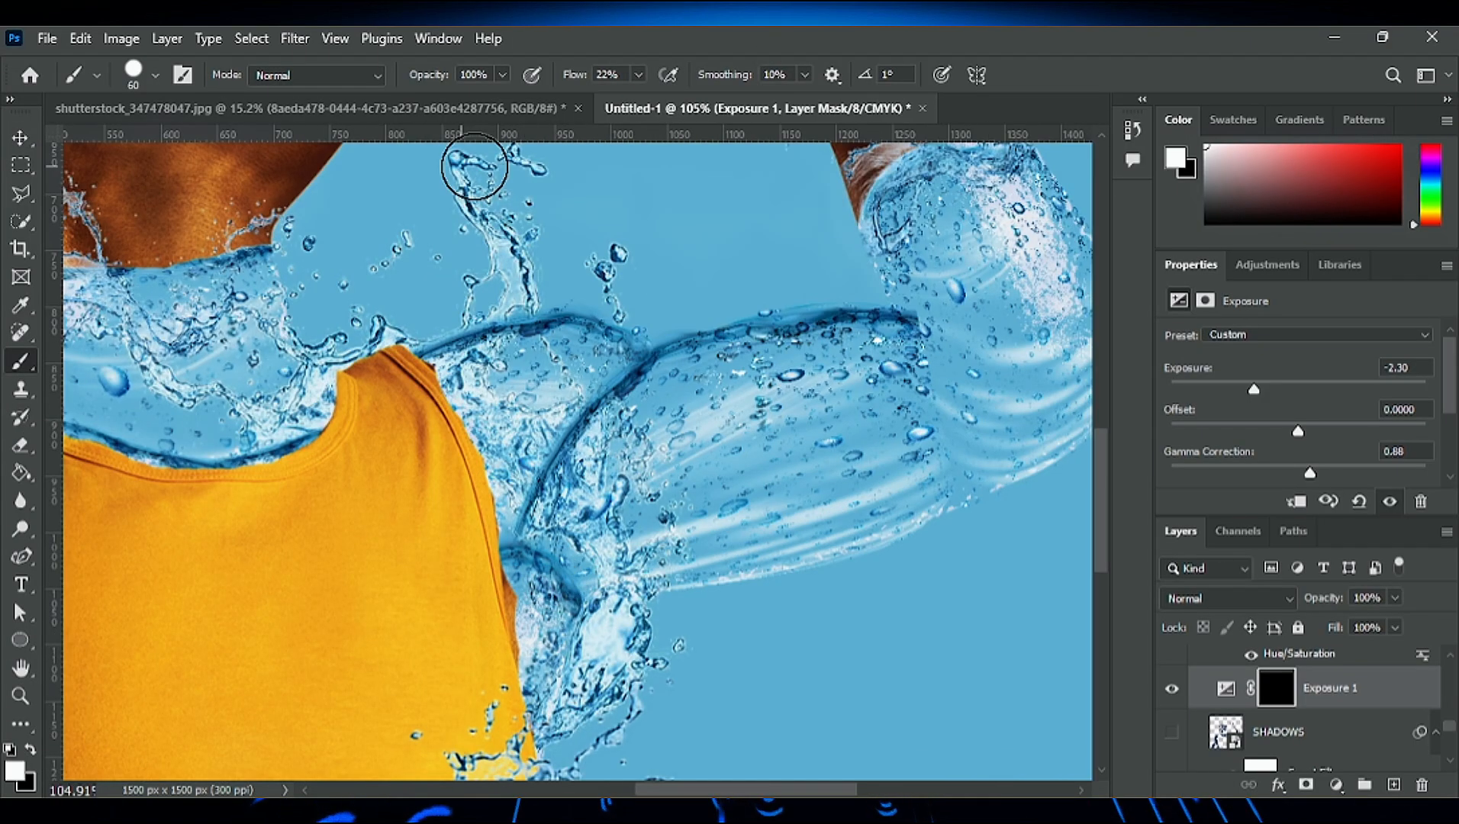
pyautogui.press('[')
pyautogui.press('[')
pyautogui.press('[')
pyautogui.press('[')
pyautogui.hotkey('shift', '1')
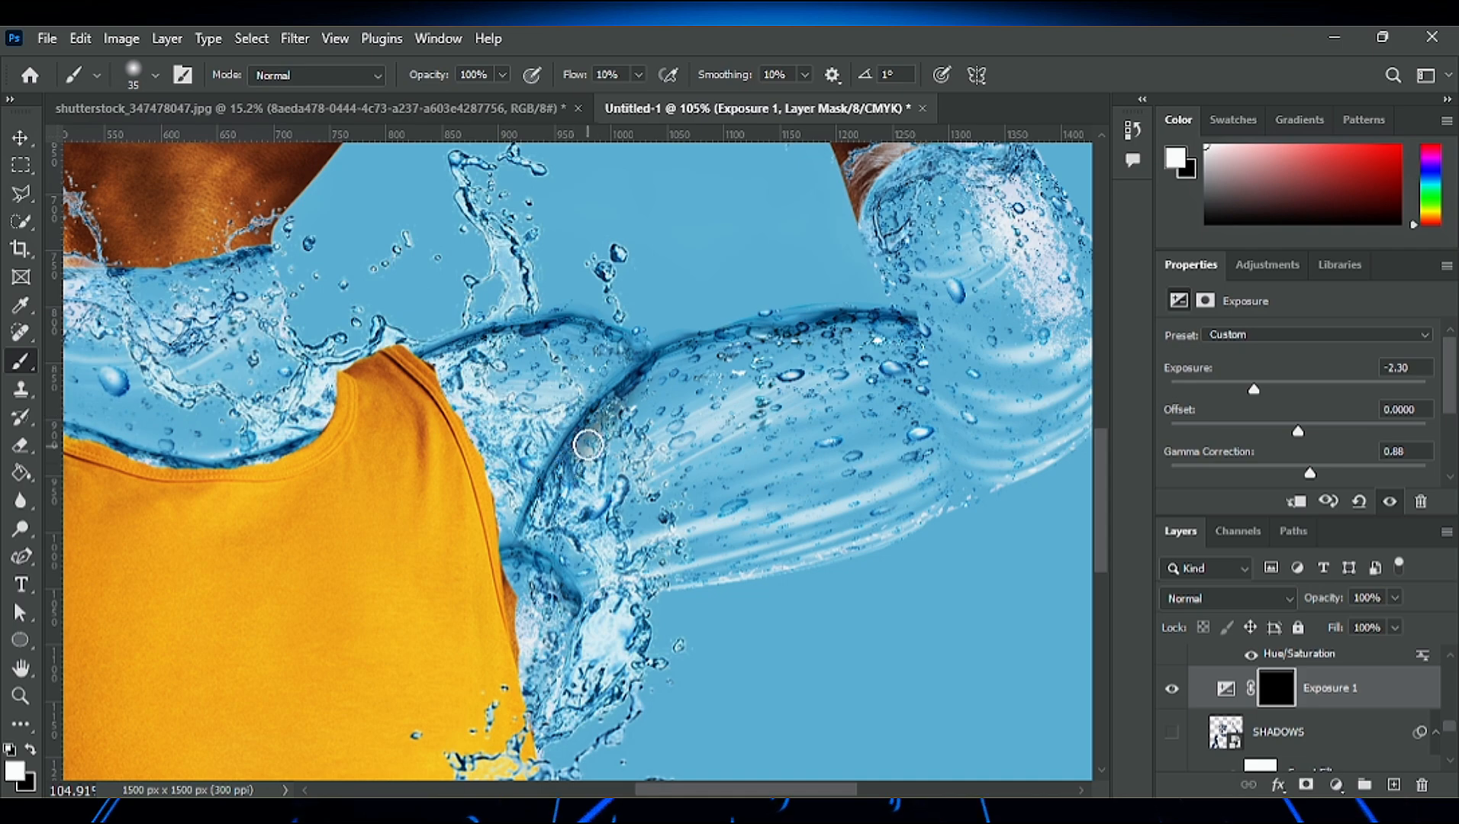
pyautogui.moveTo(588, 445); pyautogui.dragTo(531, 521)
# - Paint shading on the Exposure mask along the armpit fold and the raised shoulder's upper edge
pyautogui.hscroll(5, 532, 521)
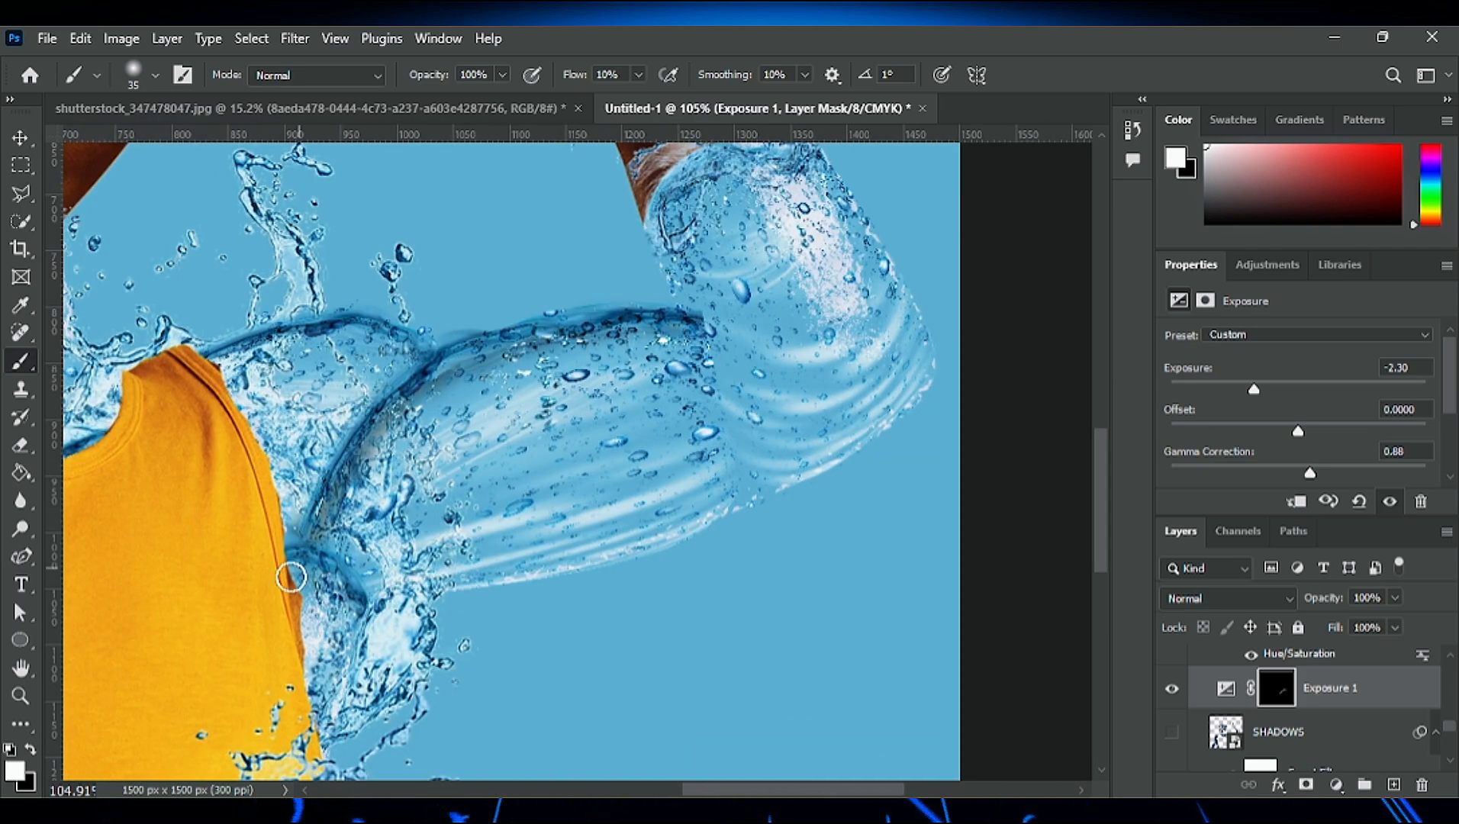
pyautogui.moveTo(291, 578); pyautogui.dragTo(366, 600)
pyautogui.moveTo(377, 342); pyautogui.dragTo(320, 338)
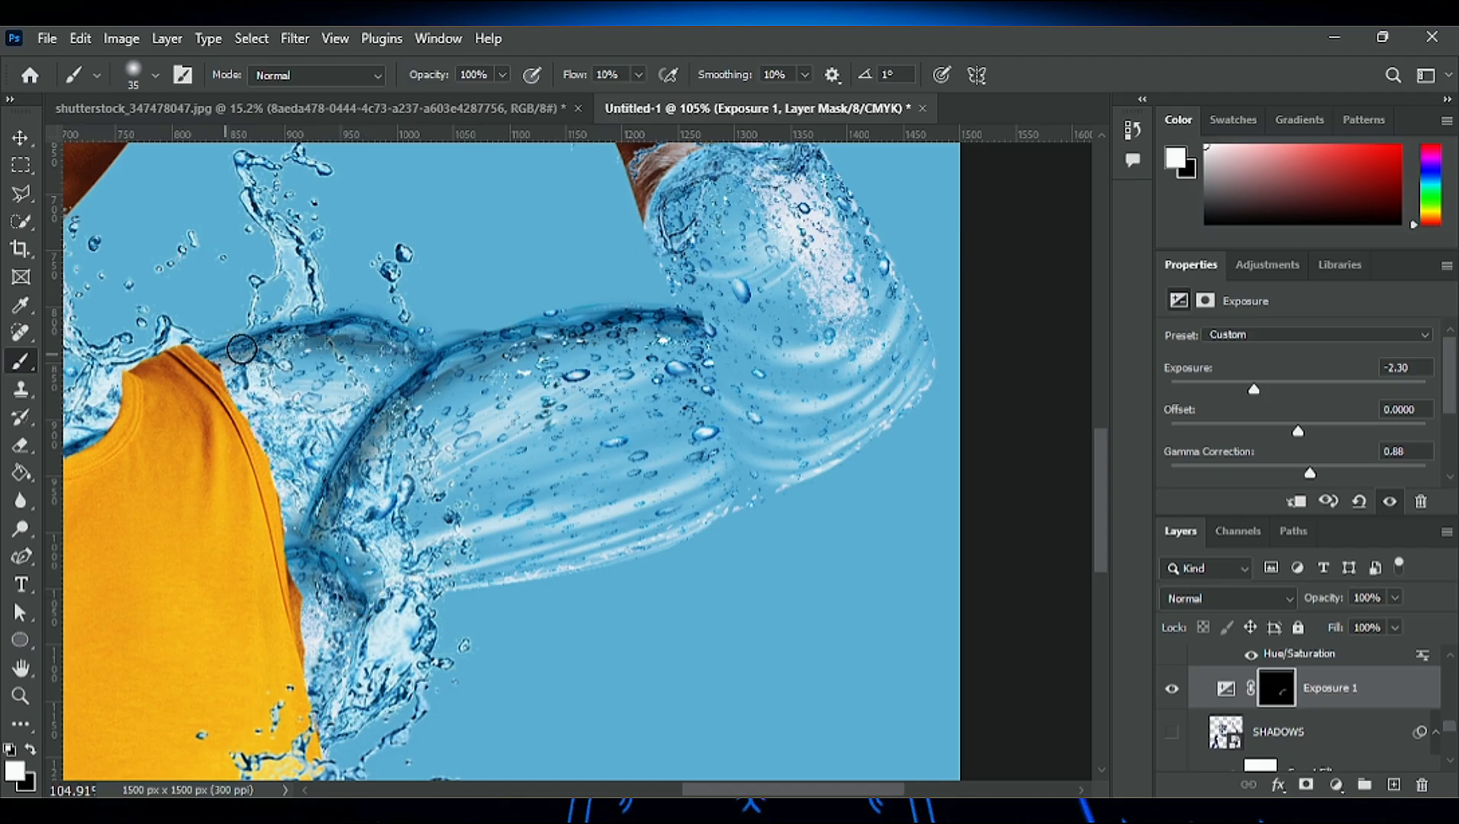
pyautogui.scroll(-8, 613, 484)
pyautogui.scroll(3, 617, 462)
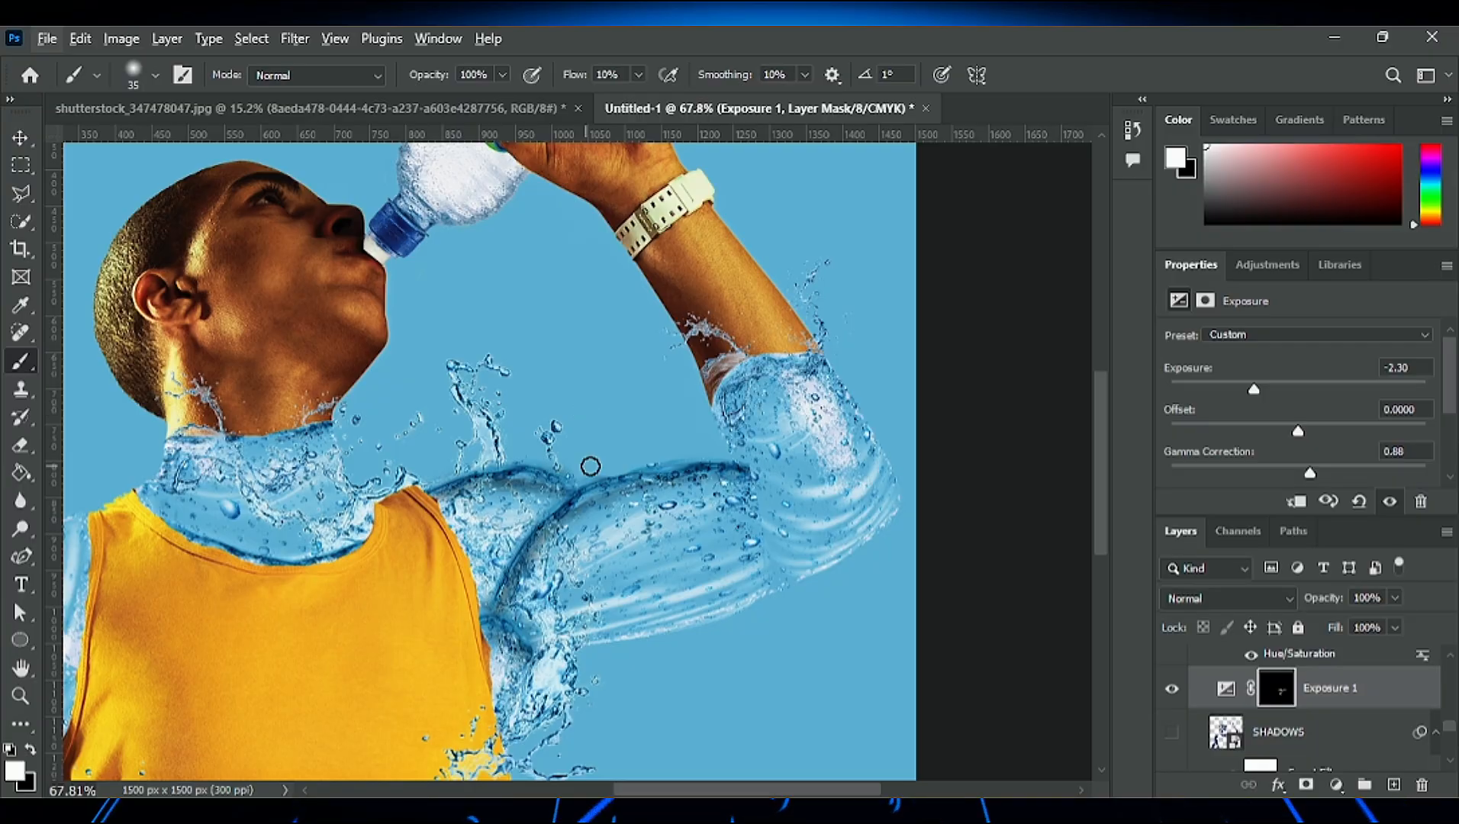
# - Paint shading on the Exposure mask in the inner crease of the raised elbow
pyautogui.scroll(11, 756, 469)
pyautogui.moveTo(685, 369)
pyautogui.mouseDown()
pyautogui.moveTo(730, 449)
pyautogui.moveTo(710, 370)
pyautogui.mouseUp()
pyautogui.scroll(-7, 712, 438)
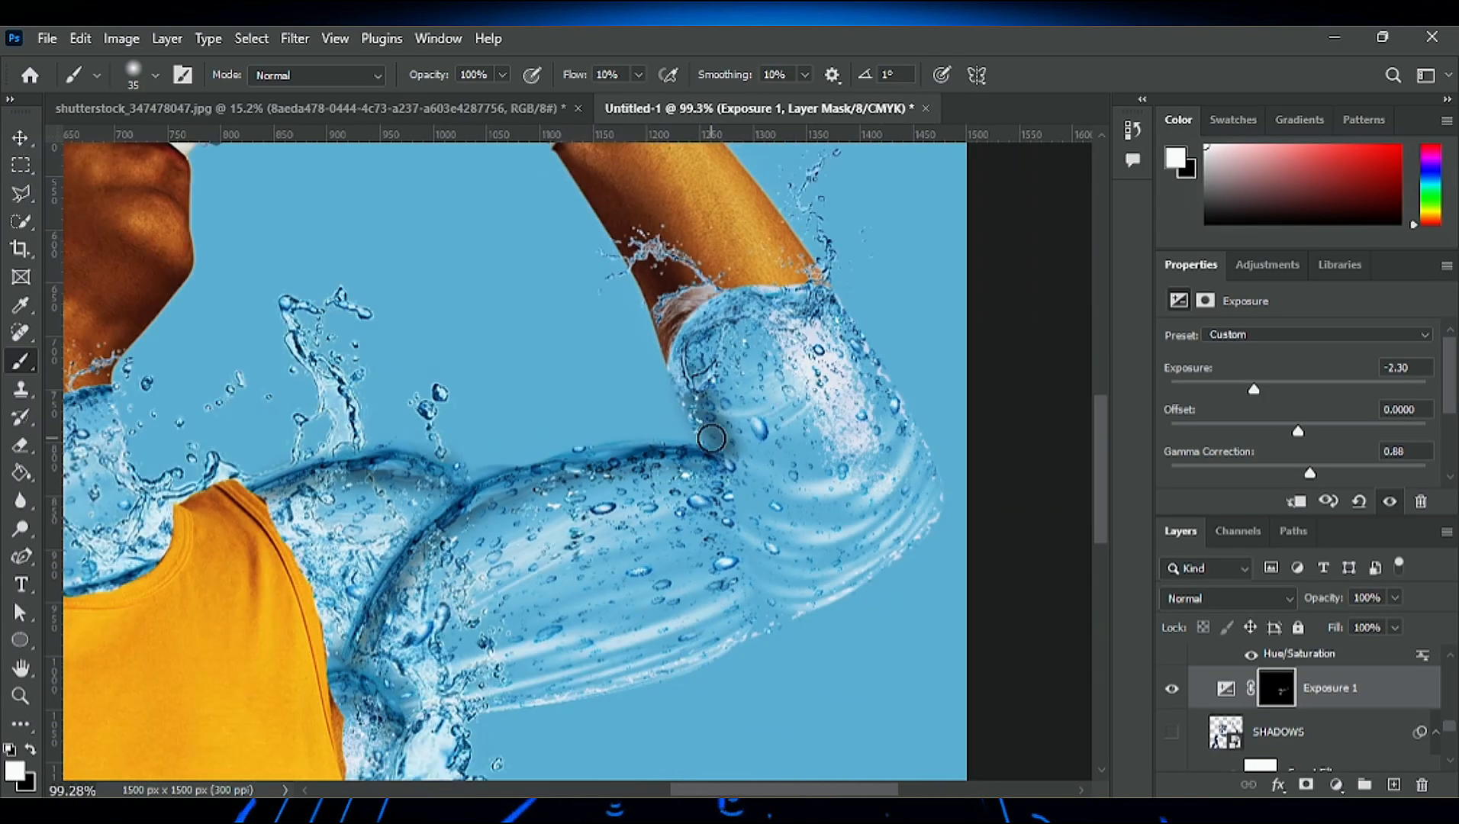
pyautogui.scroll(-3, 711, 439)
pyautogui.scroll(8, 712, 438)
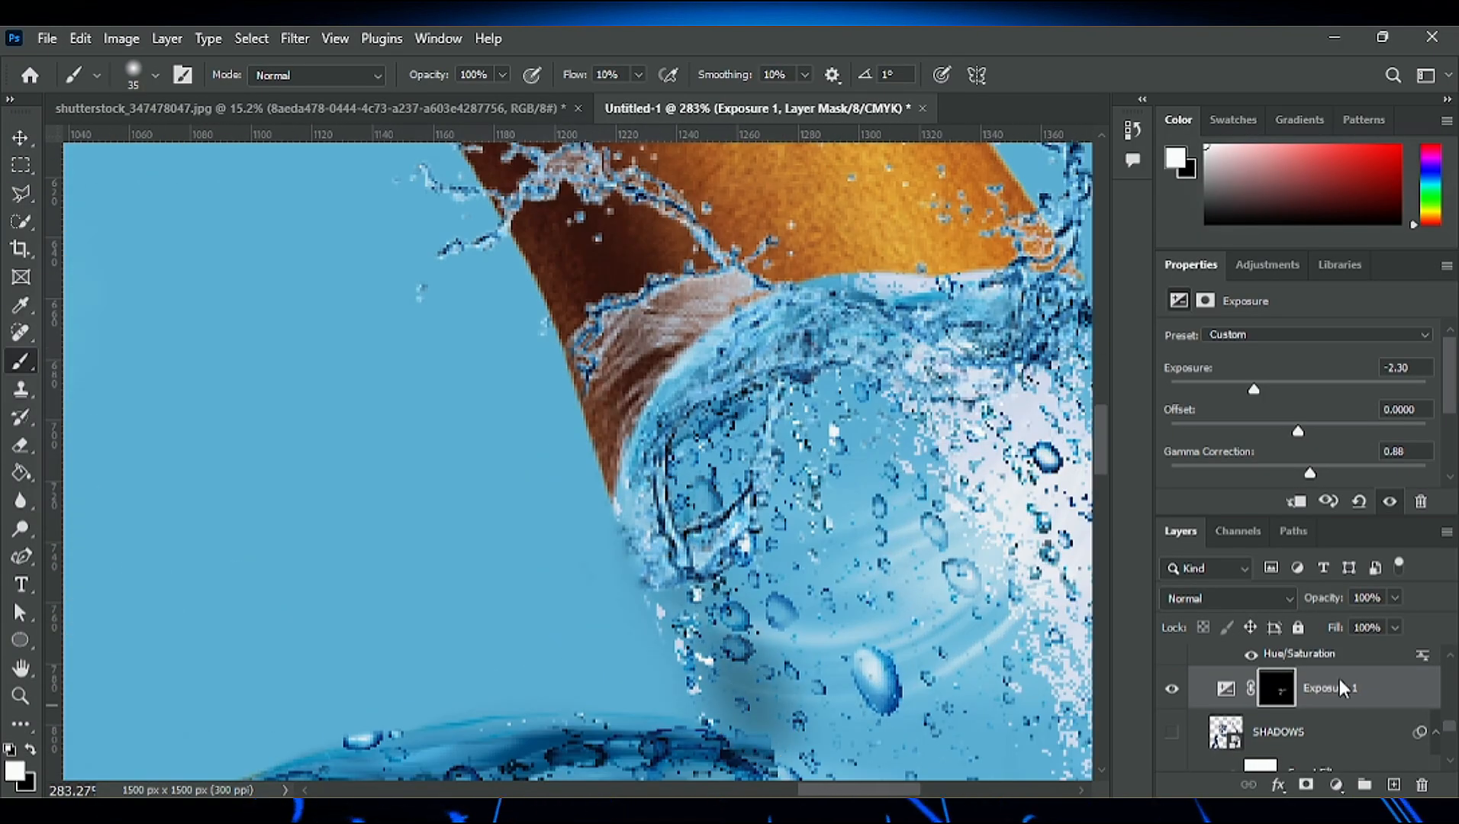
# - Gather the water layers of Group 2 into a subgroup and clip the Exposure adjustment to it
pyautogui.keyDown('alt'); pyautogui.click(1319, 710); pyautogui.keyUp('alt')
pyautogui.scroll(-10, 692, 533)
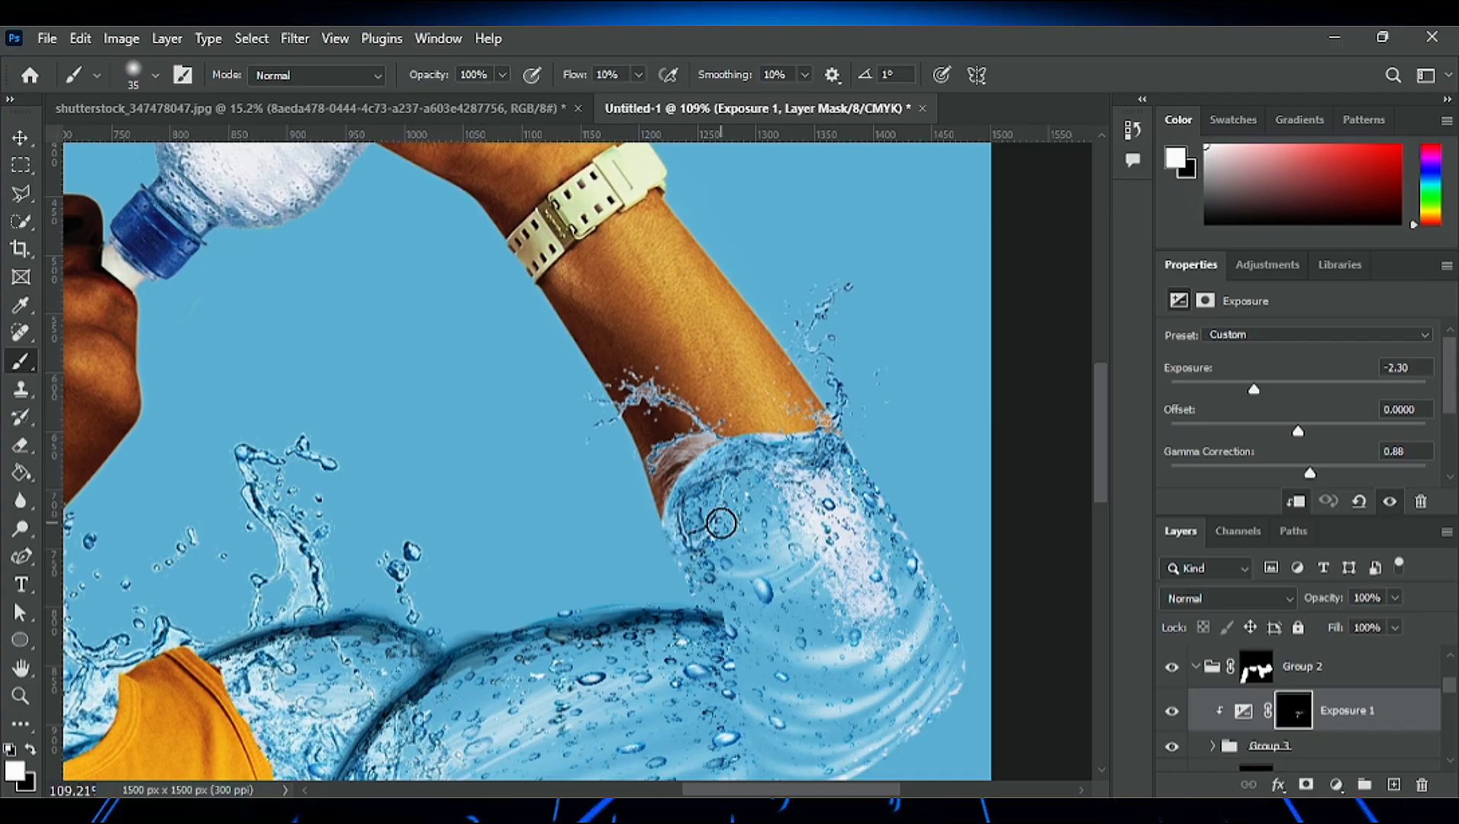
# - Delete the Exposure adjustment in Group 2 and keep the group's mask by undoing its removal
pyautogui.scroll(-3, 721, 517)
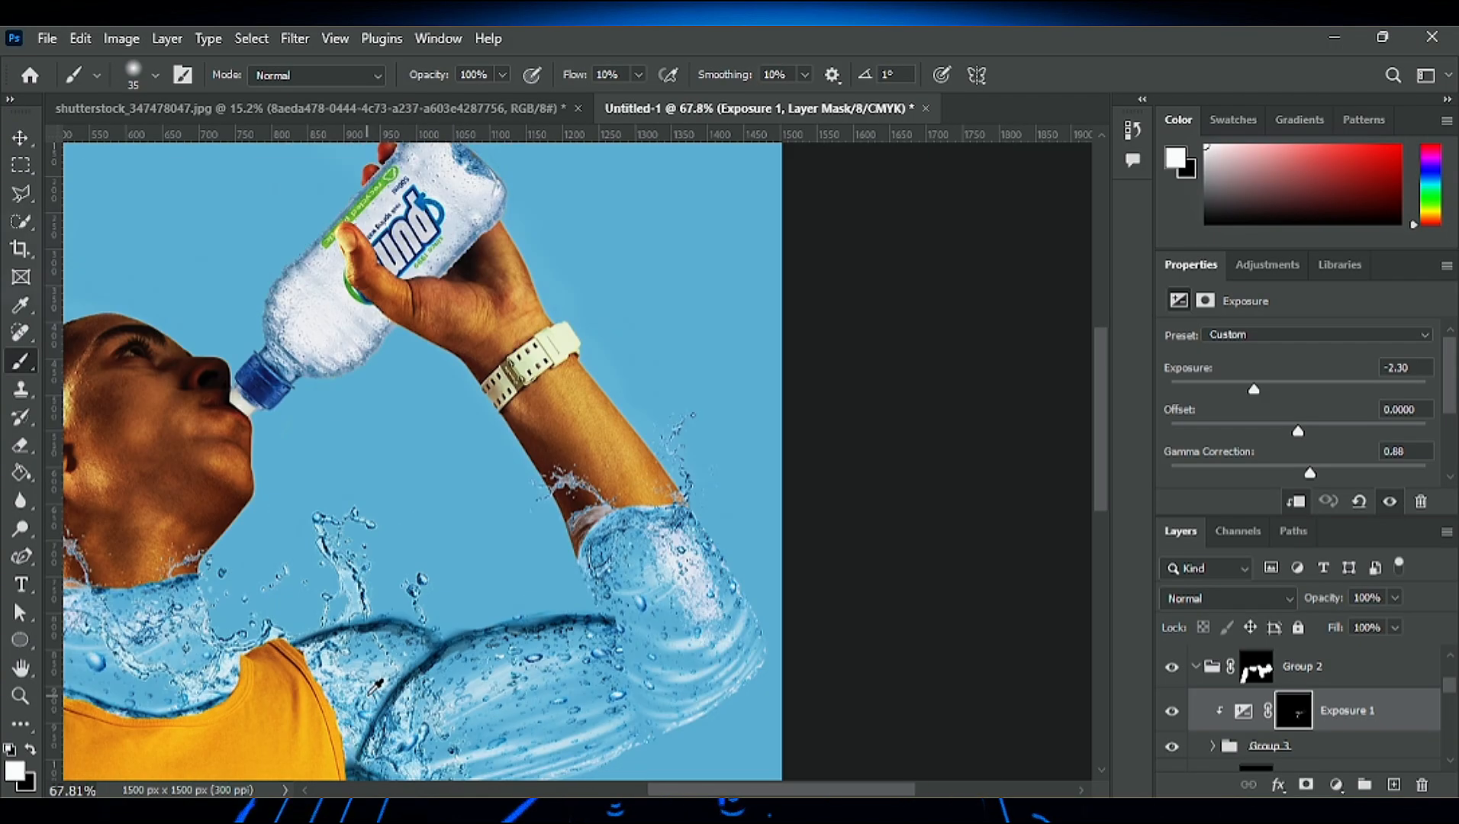
pyautogui.scroll(-6, 422, 673)
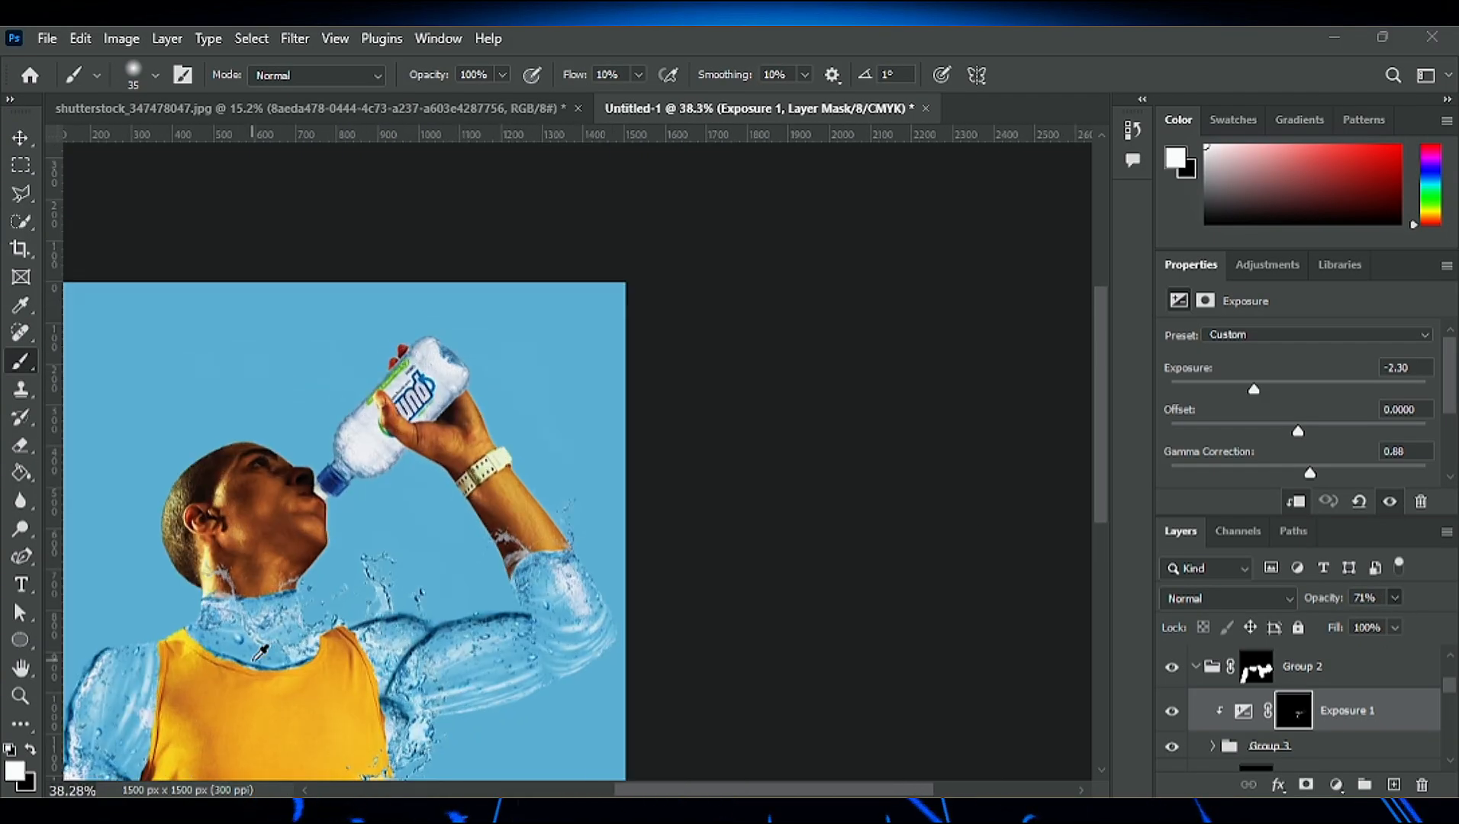
pyautogui.scroll(15, 345, 687)
pyautogui.scroll(-1, 602, 638)
pyautogui.click(1352, 716)
pyautogui.press('Delete')
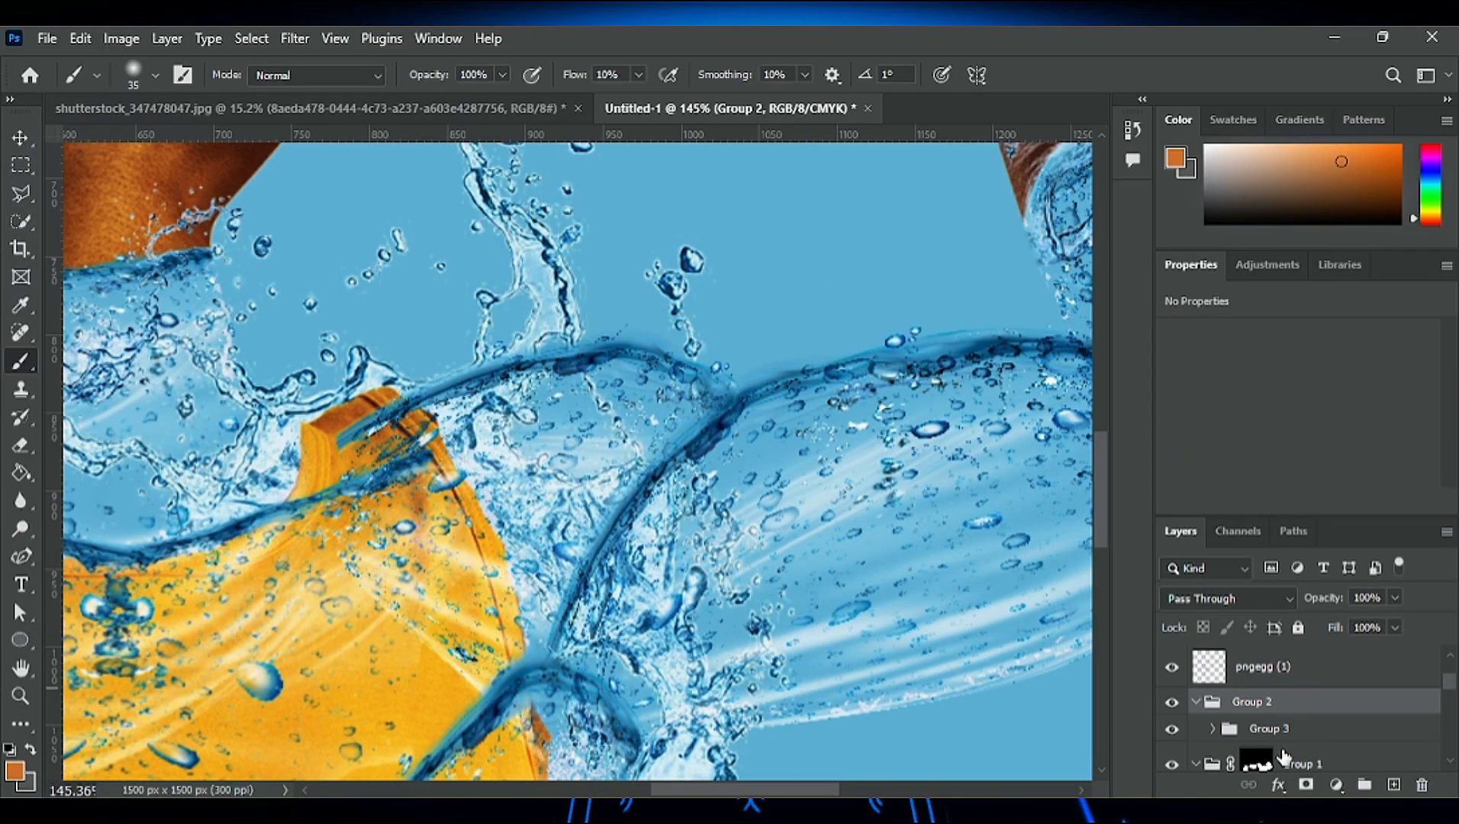
pyautogui.hotkey('ctrl', 'z')
pyautogui.scroll(-3, 645, 561)
pyautogui.scroll(2, 627, 622)
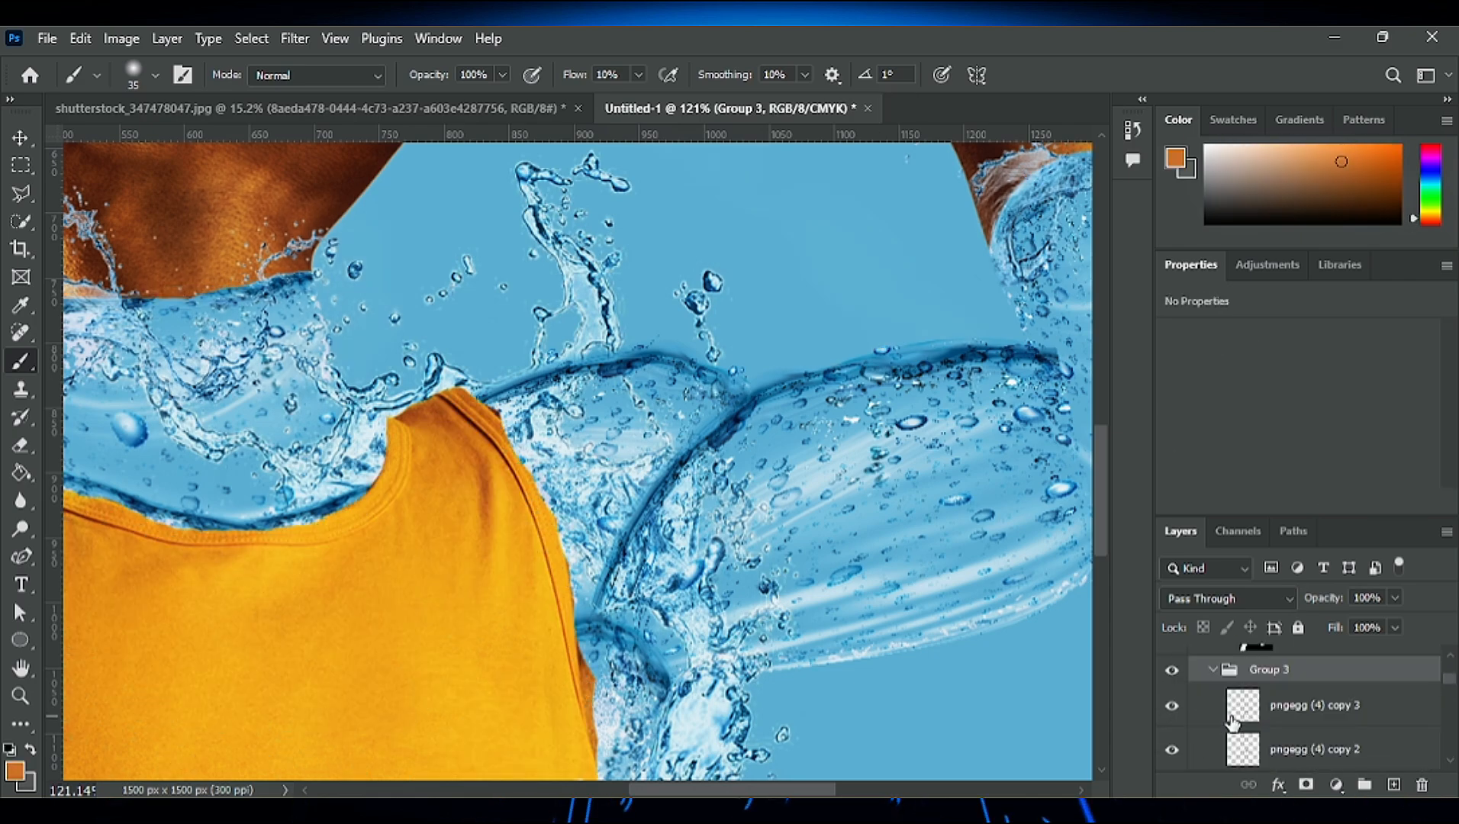
# - Add an Exposure adjustment clipped to Group 3 with exposure -2.30 and gamma correction 0.88, and invert its mask
pyautogui.click(1321, 714)
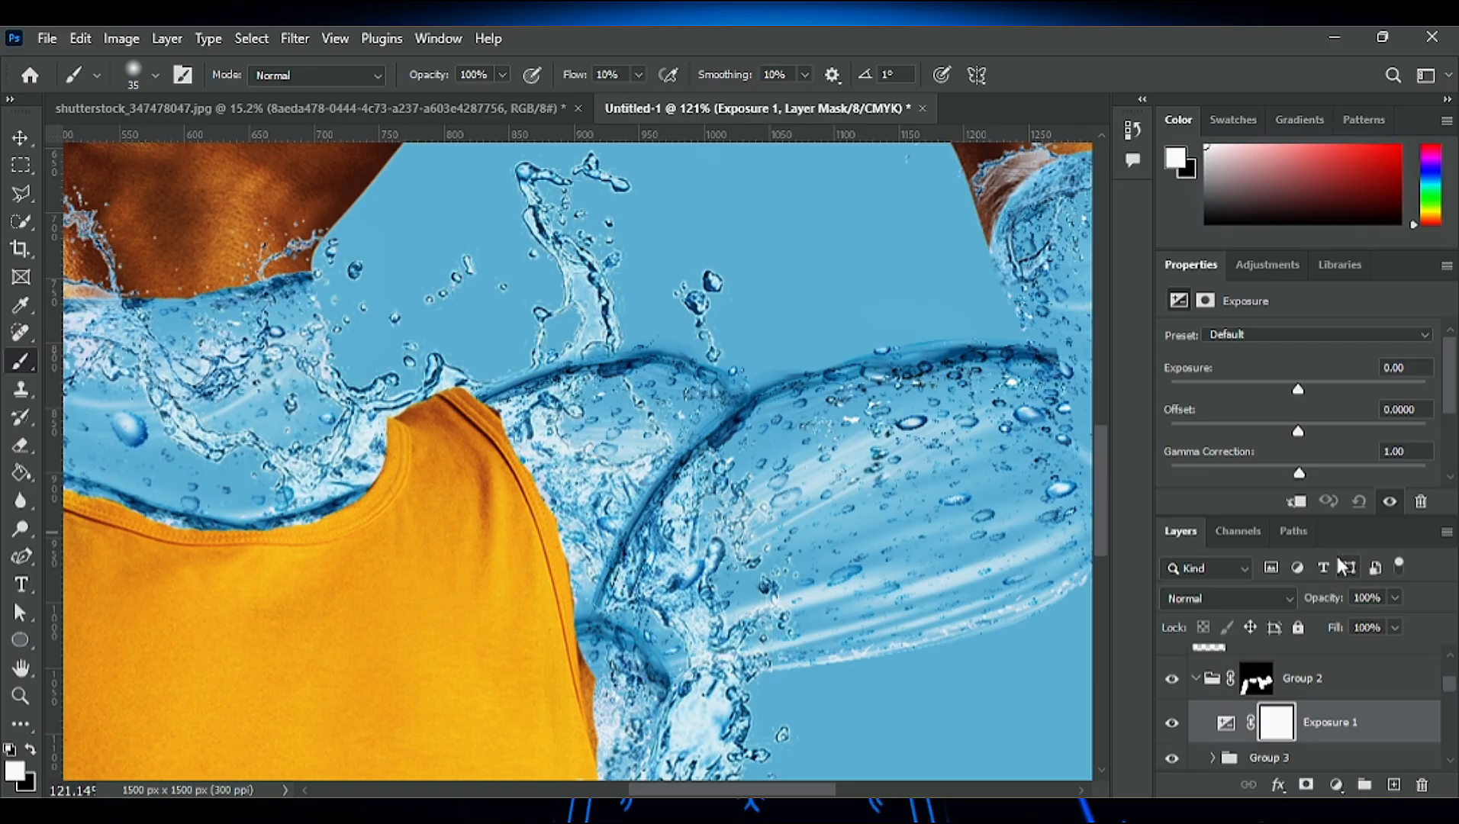
pyautogui.moveTo(1296, 389); pyautogui.dragTo(1253, 395)
pyautogui.moveTo(1282, 474); pyautogui.dragTo(1305, 476)
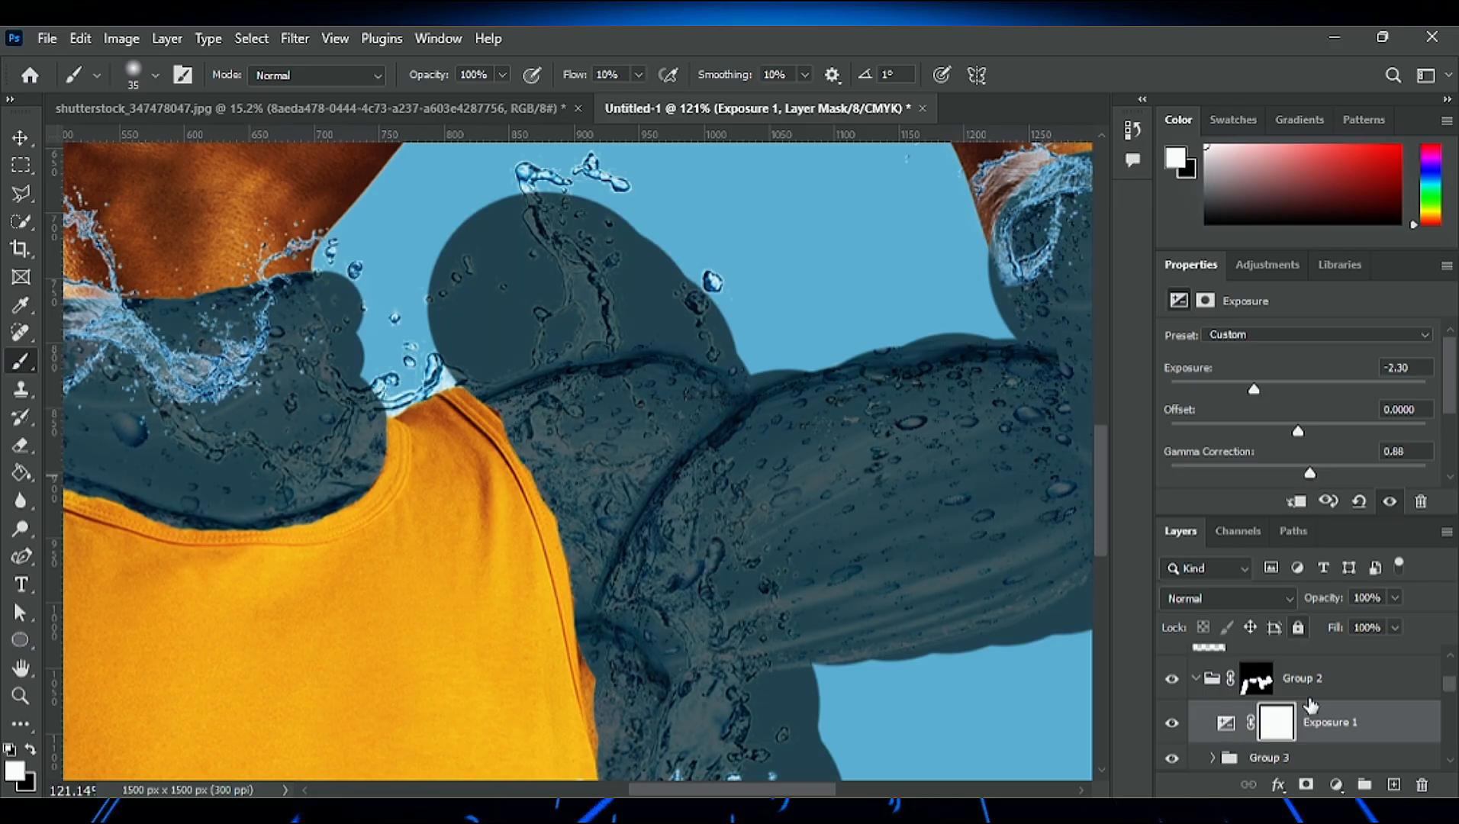
pyautogui.hotkey('ctrl', 'alt', 'g')
pyautogui.scroll(-5, 927, 603)
pyautogui.hotkey('ctrl', 'i')
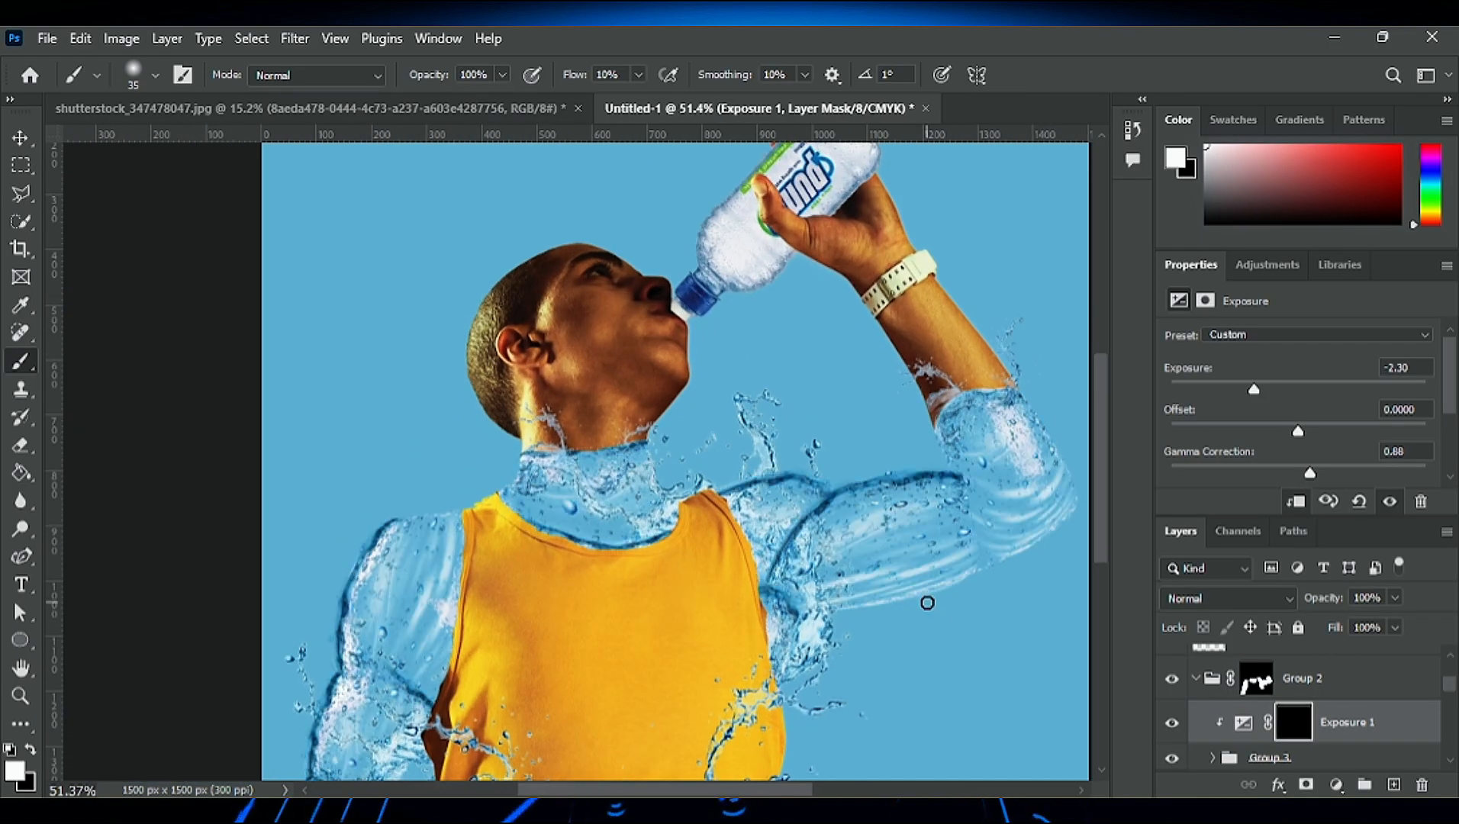
# - Paint Exposure mask shading along the raised shoulder's folds and upper edges with a soft white 35 px brush at 10% flow
pyautogui.scroll(3, 720, 632)
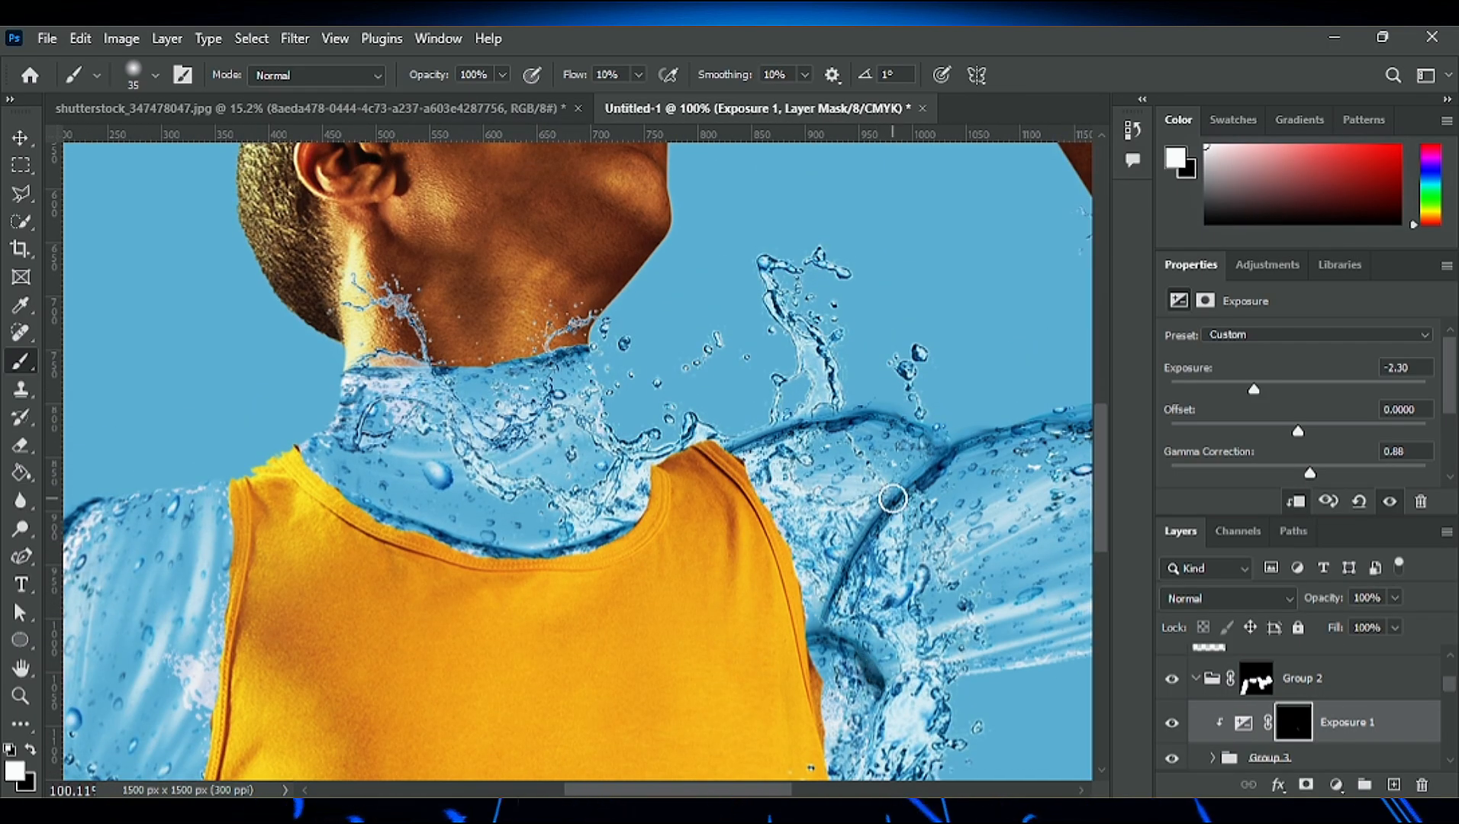
pyautogui.scroll(3, 829, 614)
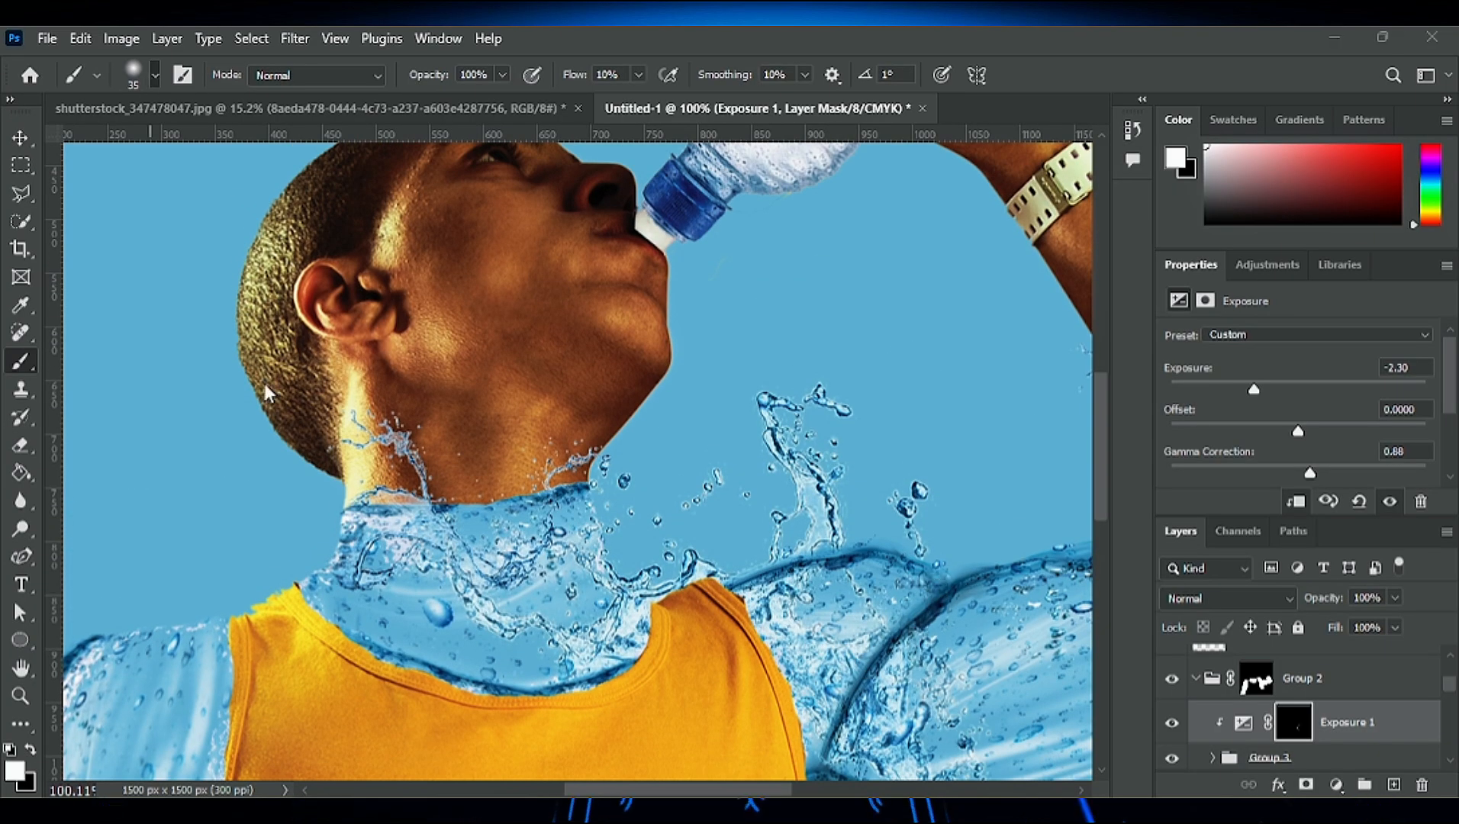
pyautogui.scroll(4, 935, 590)
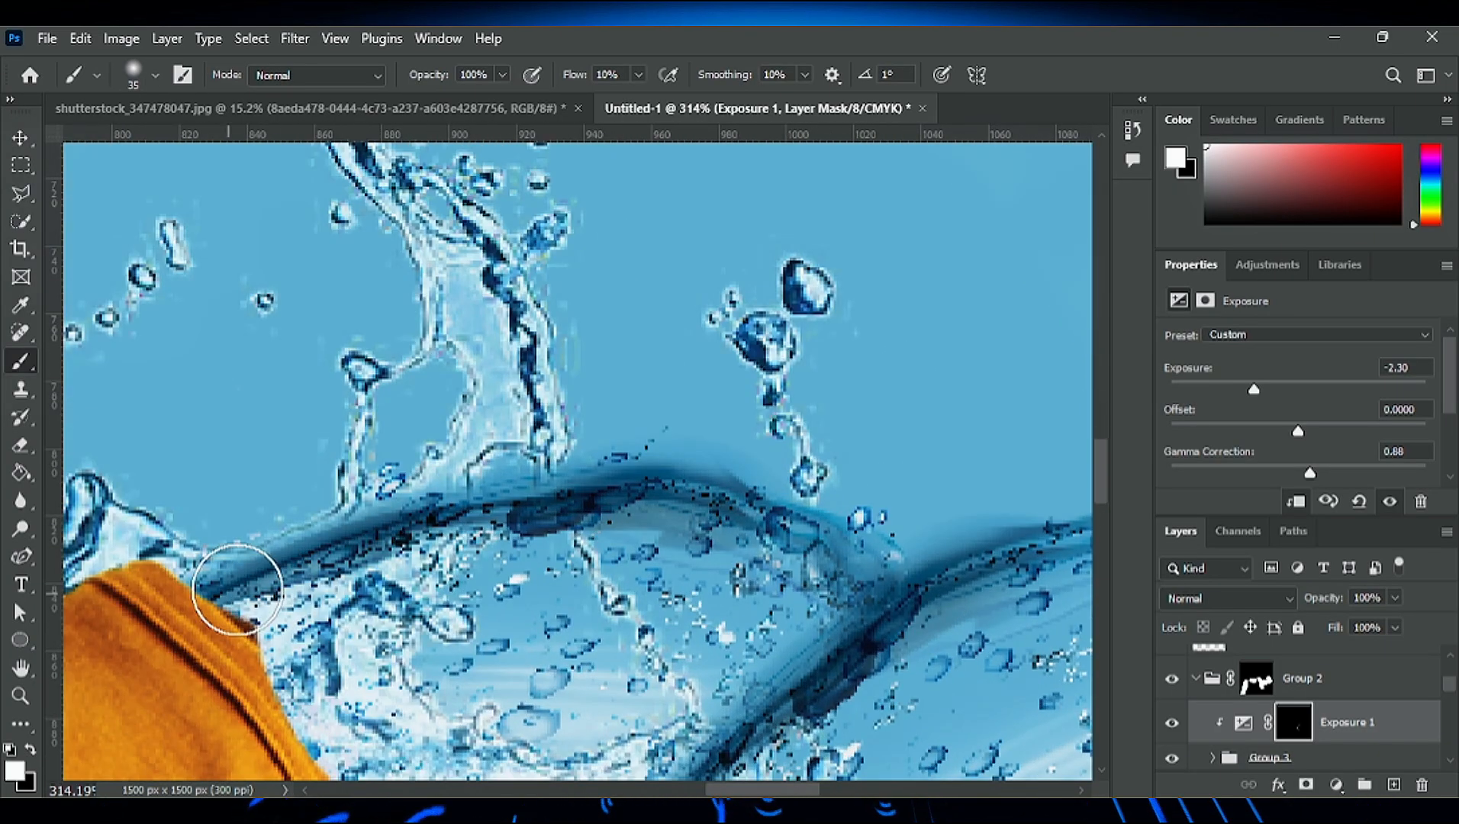
pyautogui.scroll(-4, 222, 588)
pyautogui.scroll(2, 771, 540)
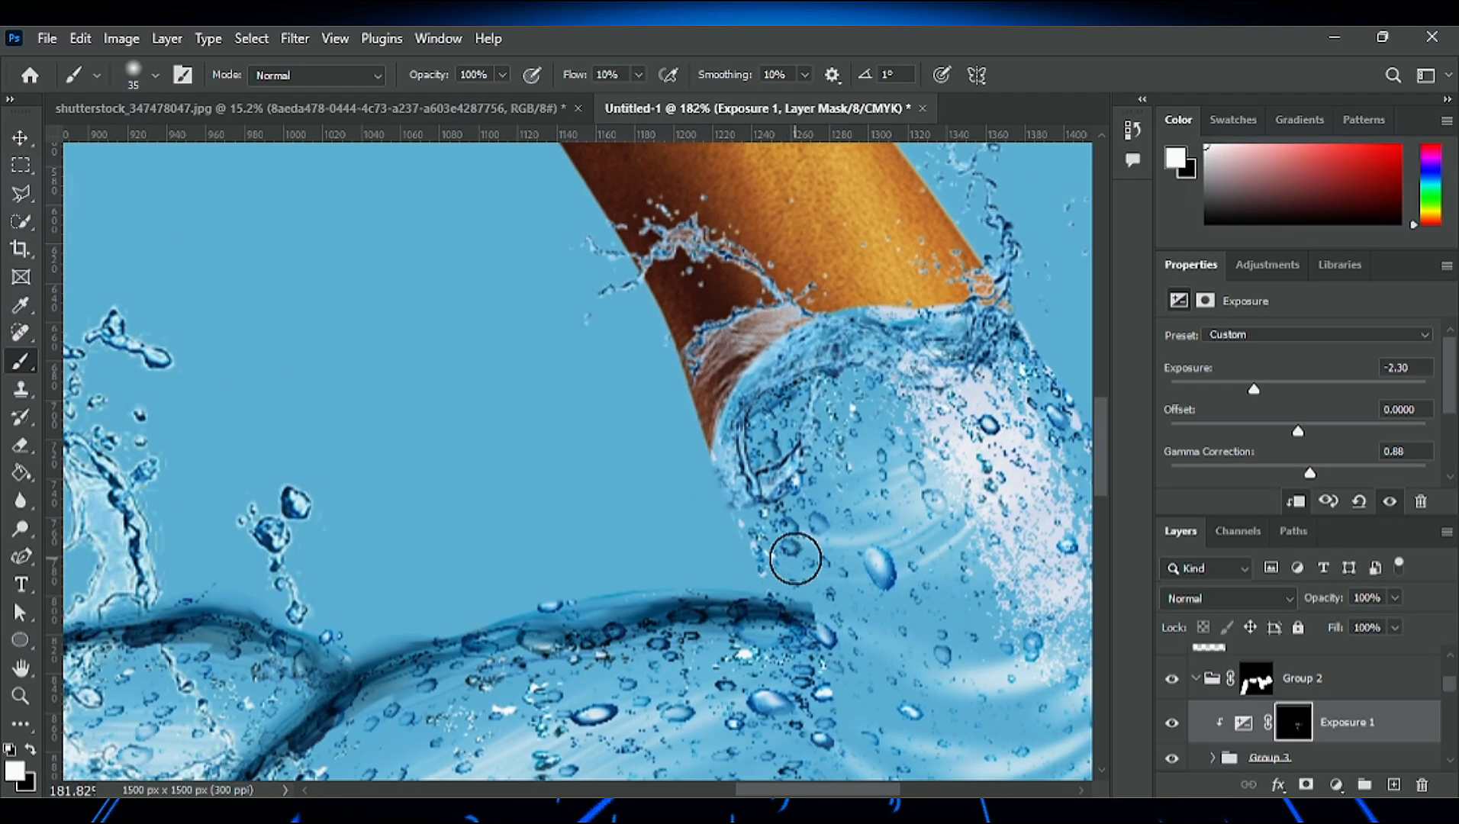
pyautogui.scroll(-3, 800, 610)
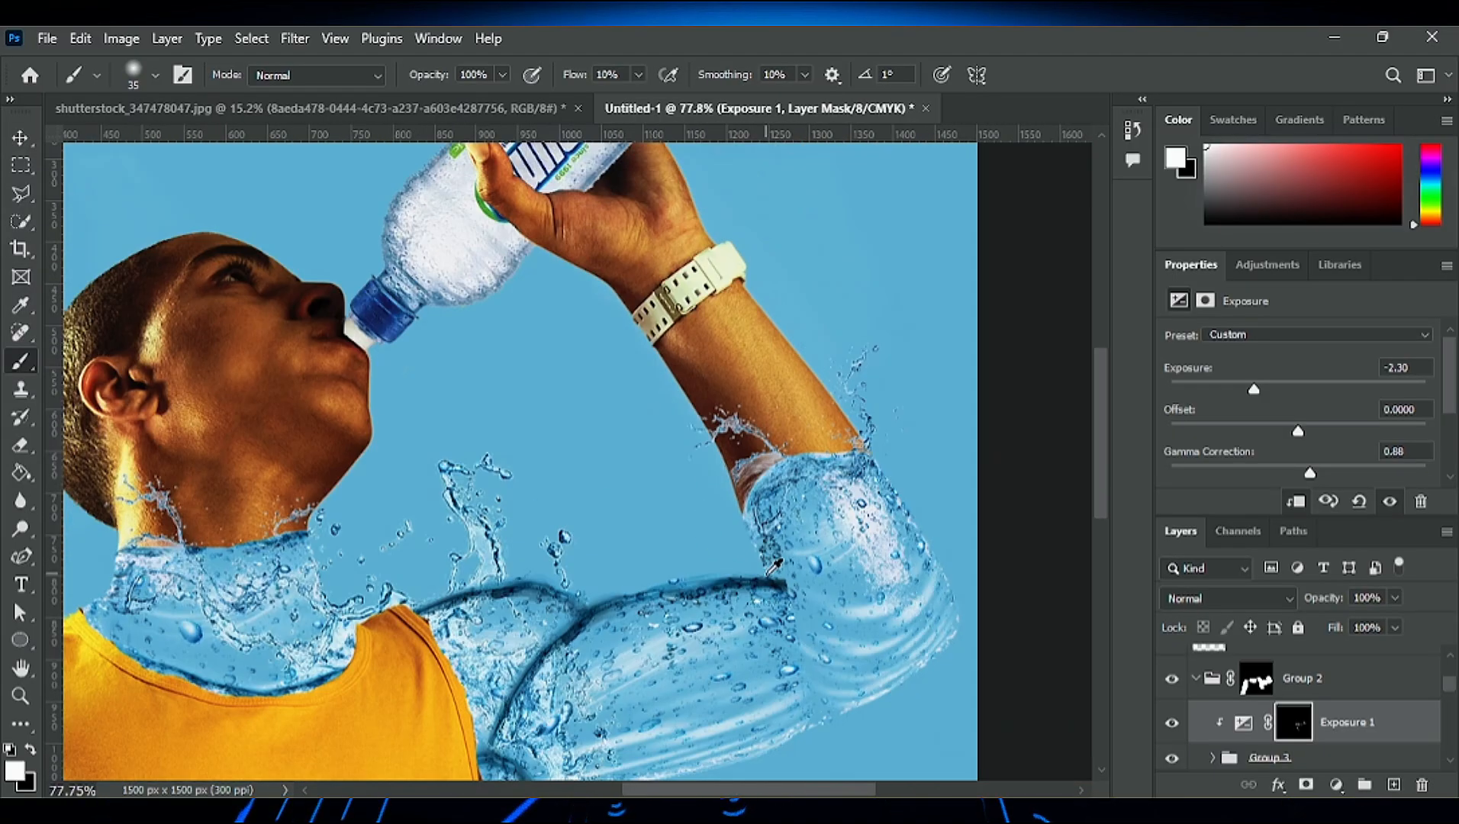
# - Soften the elbow-side end of the pngegg (4) copy water edge with a 100 px eraser
pyautogui.scroll(1, 800, 611)
pyautogui.press('e')
pyautogui.press('v')
pyautogui.click(781, 588)
pyautogui.click(23, 453)
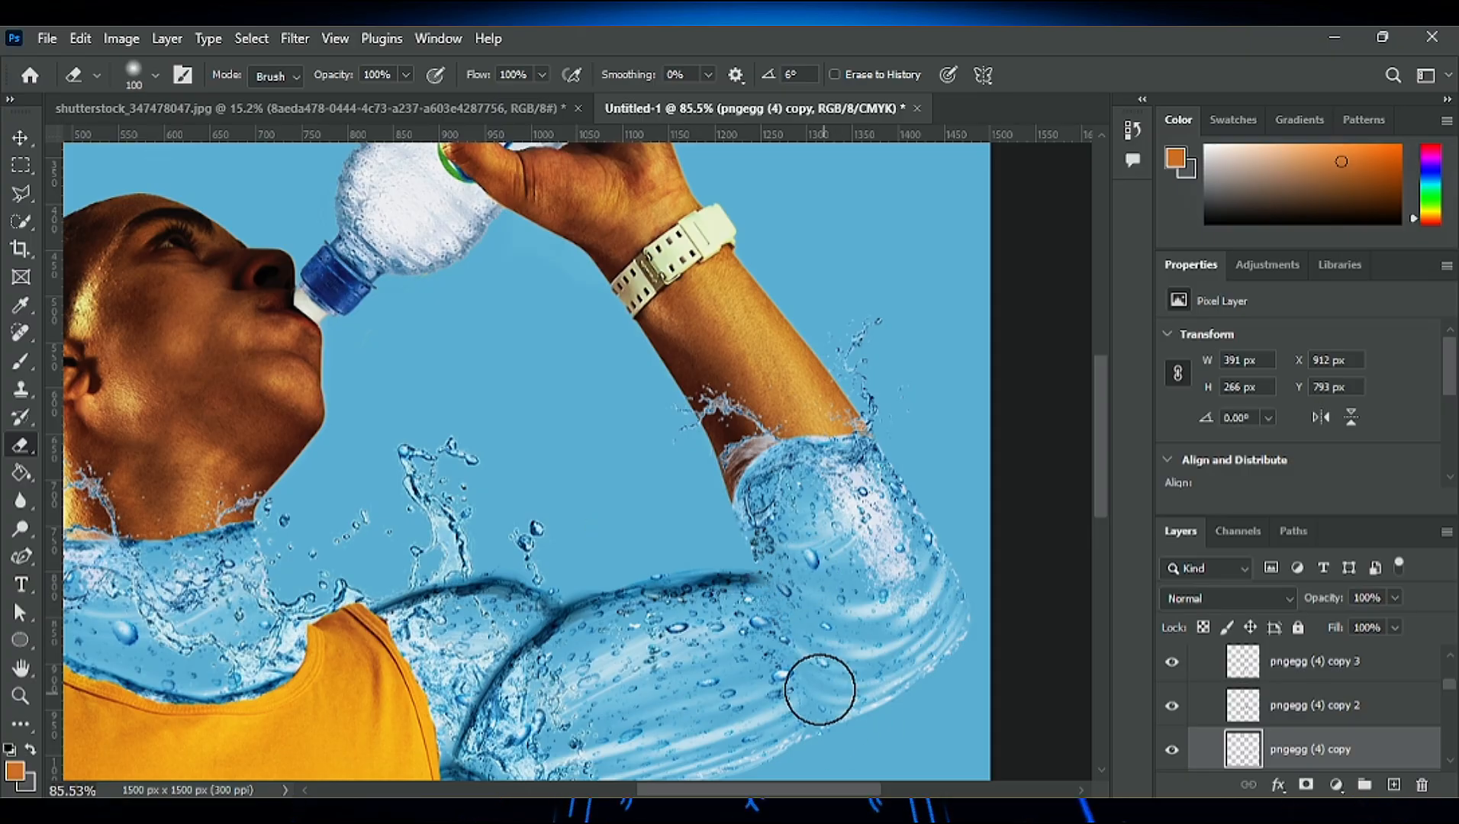
pyautogui.scroll(-1, 766, 629)
pyautogui.scroll(2, 541, 609)
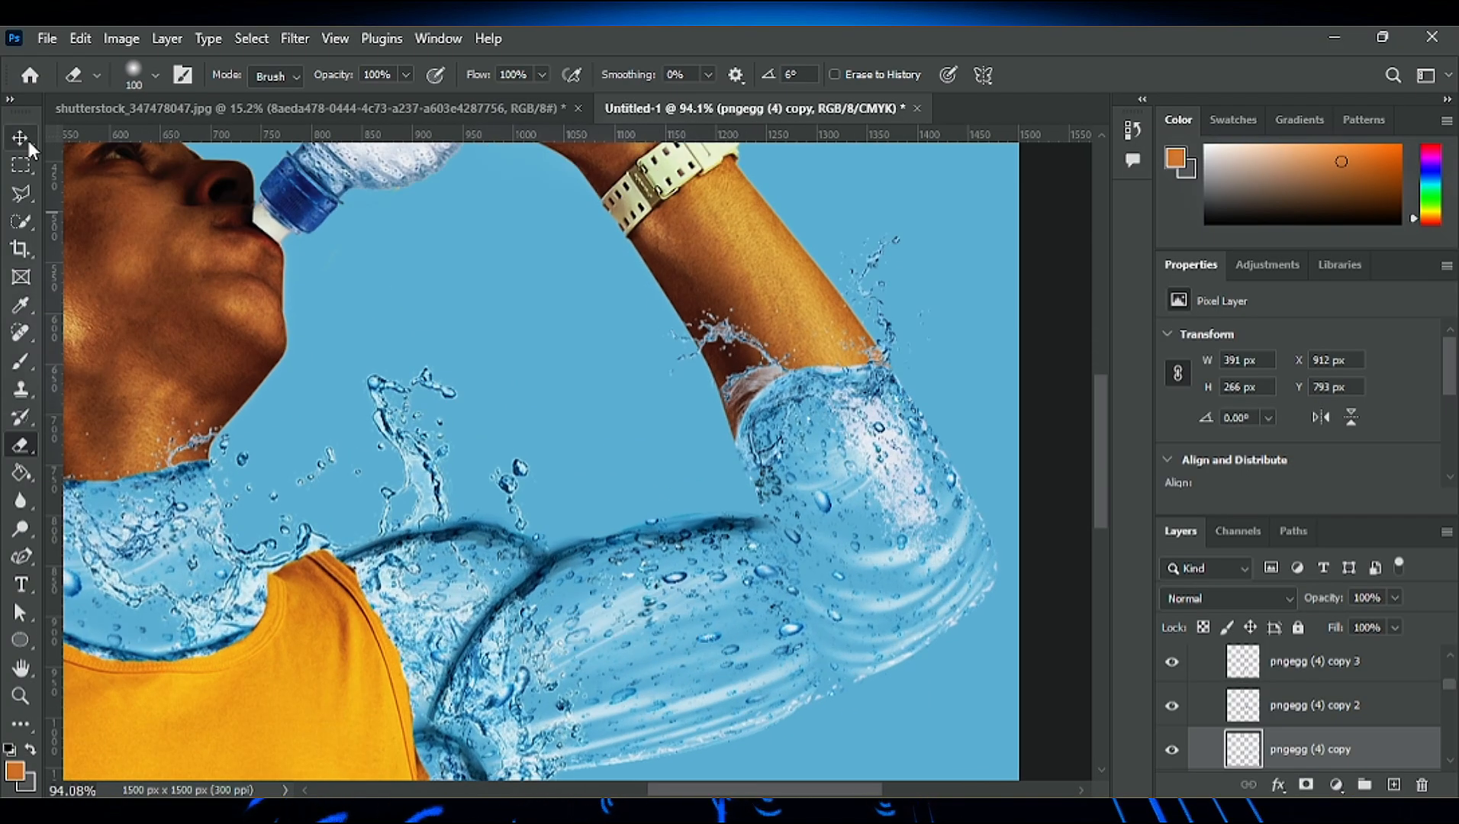
# - Erase surplus shading on the Exposure mask just below the raised shoulder and upper arm edges with a 15 px eraser
pyautogui.press('v')
pyautogui.scroll(3, 618, 634)
pyautogui.scroll(3, 1328, 706)
pyautogui.click(1328, 706)
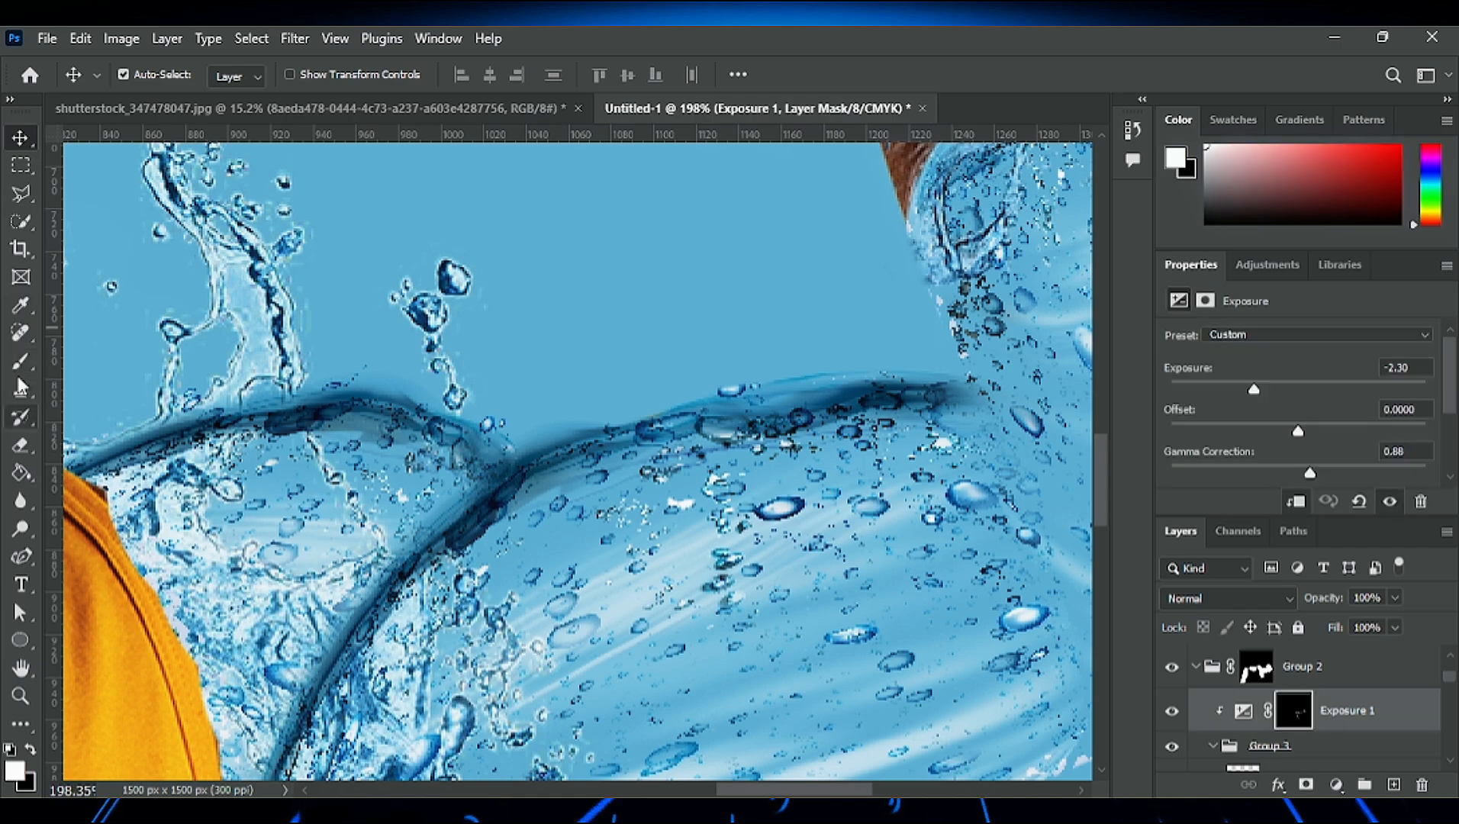
pyautogui.click(20, 445)
pyautogui.press('[')
pyautogui.press('[')
pyautogui.press('[')
pyautogui.press('[')
pyautogui.press('[')
pyautogui.press('[')
pyautogui.press('[')
pyautogui.press('[')
pyautogui.press('[')
pyautogui.press('[')
pyautogui.press('[')
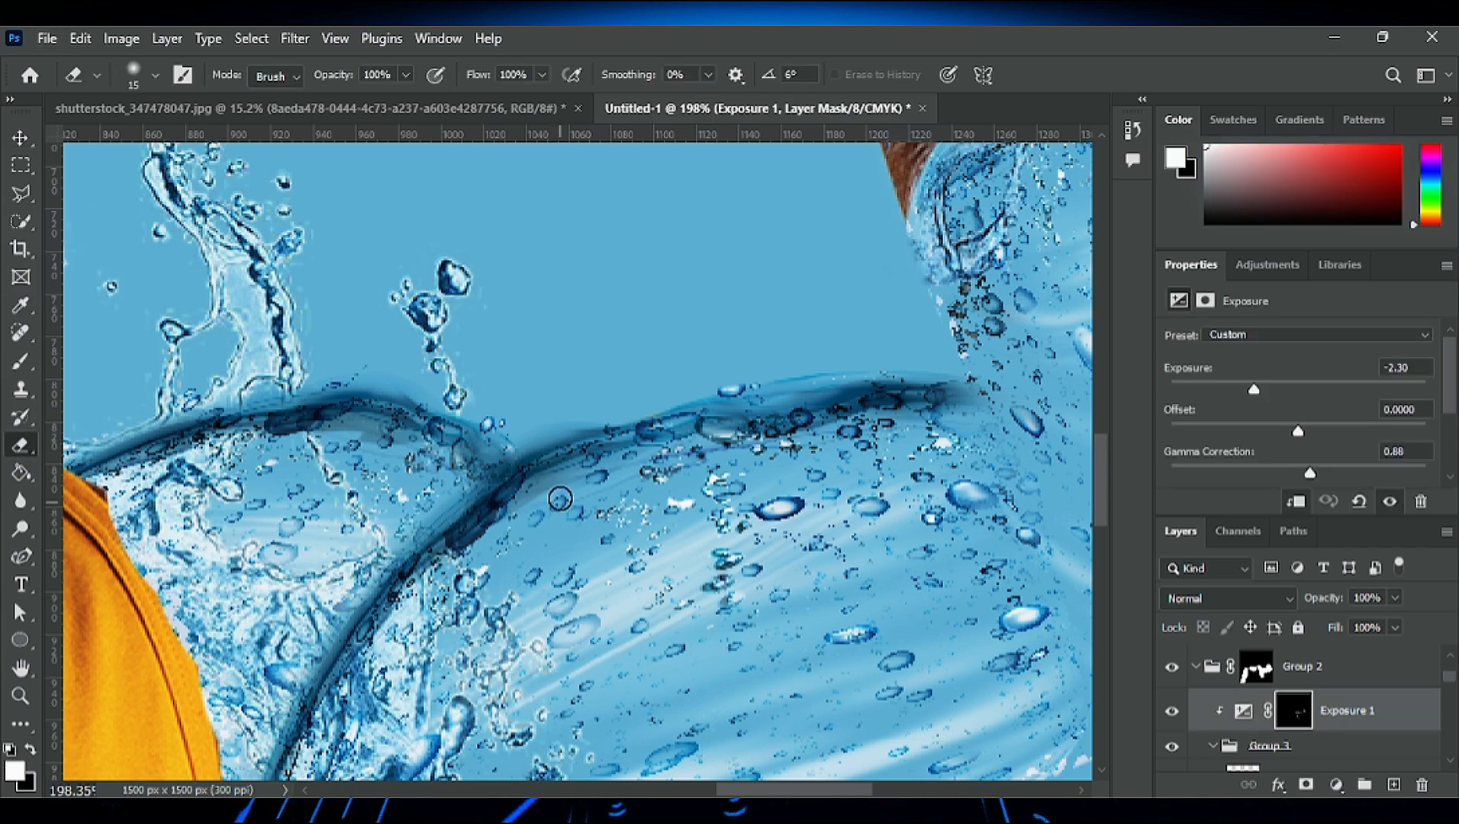
pyautogui.moveTo(561, 499); pyautogui.dragTo(524, 524)
pyautogui.scroll(-8, 645, 563)
pyautogui.scroll(11, 507, 519)
pyautogui.moveTo(479, 478); pyautogui.dragTo(548, 479)
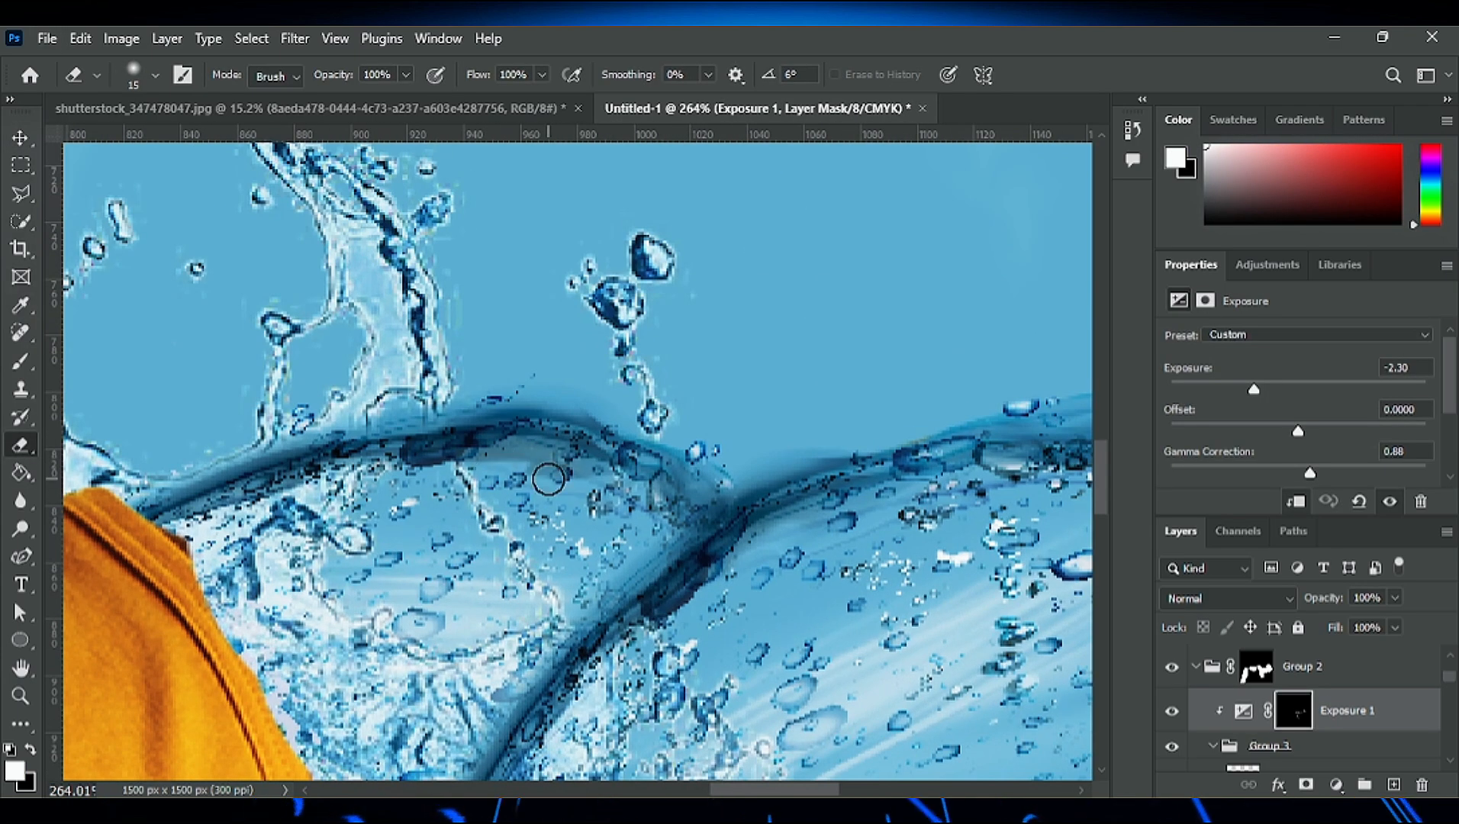
pyautogui.scroll(-6, 499, 479)
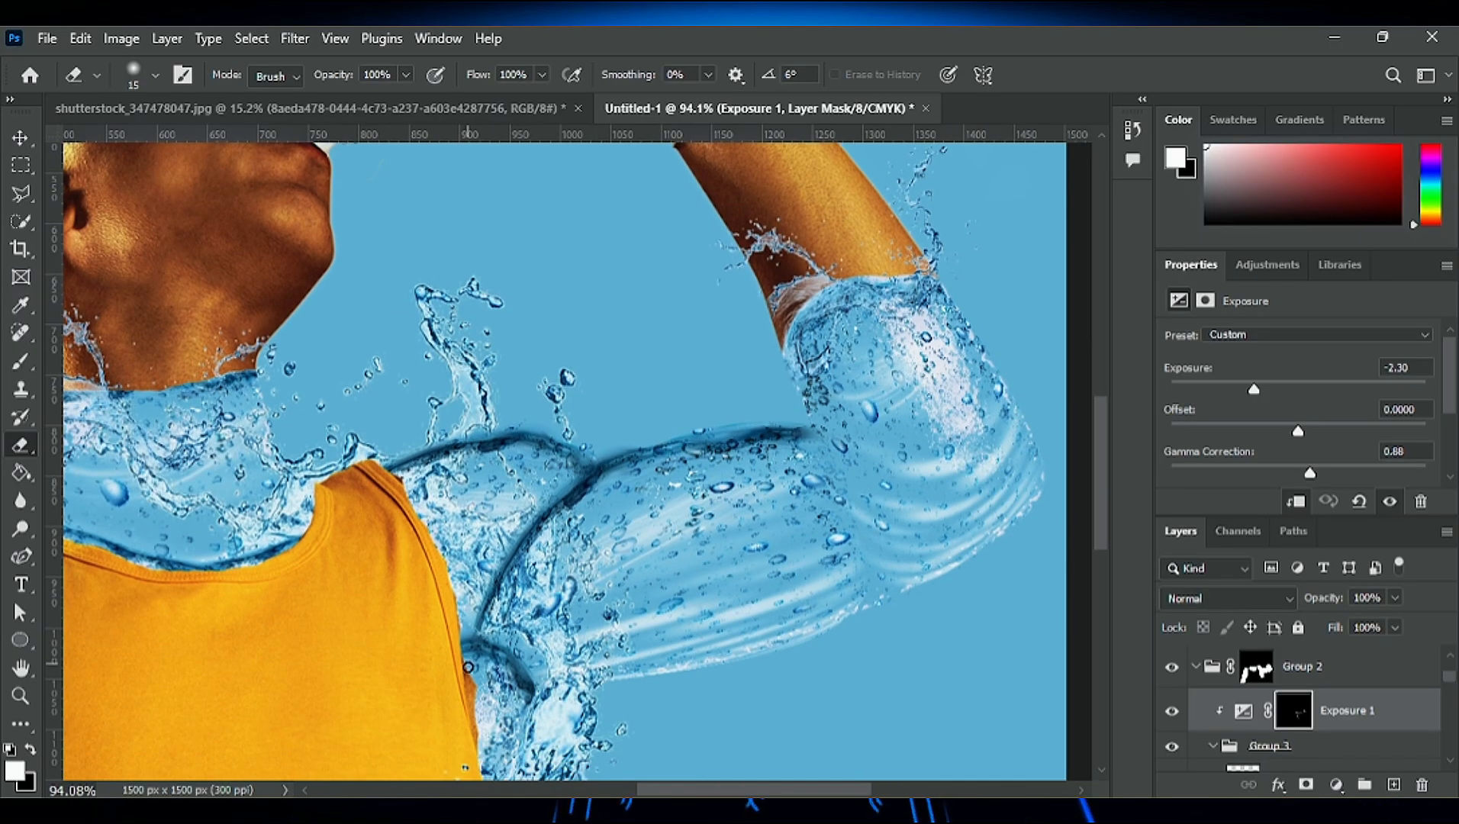
# - Duplicate the pngegg (4) copy water edge and transform the duplicate to follow the inner crease of the raised elbow
pyautogui.scroll(-4, 468, 666)
pyautogui.scroll(5, 418, 464)
pyautogui.press('v')
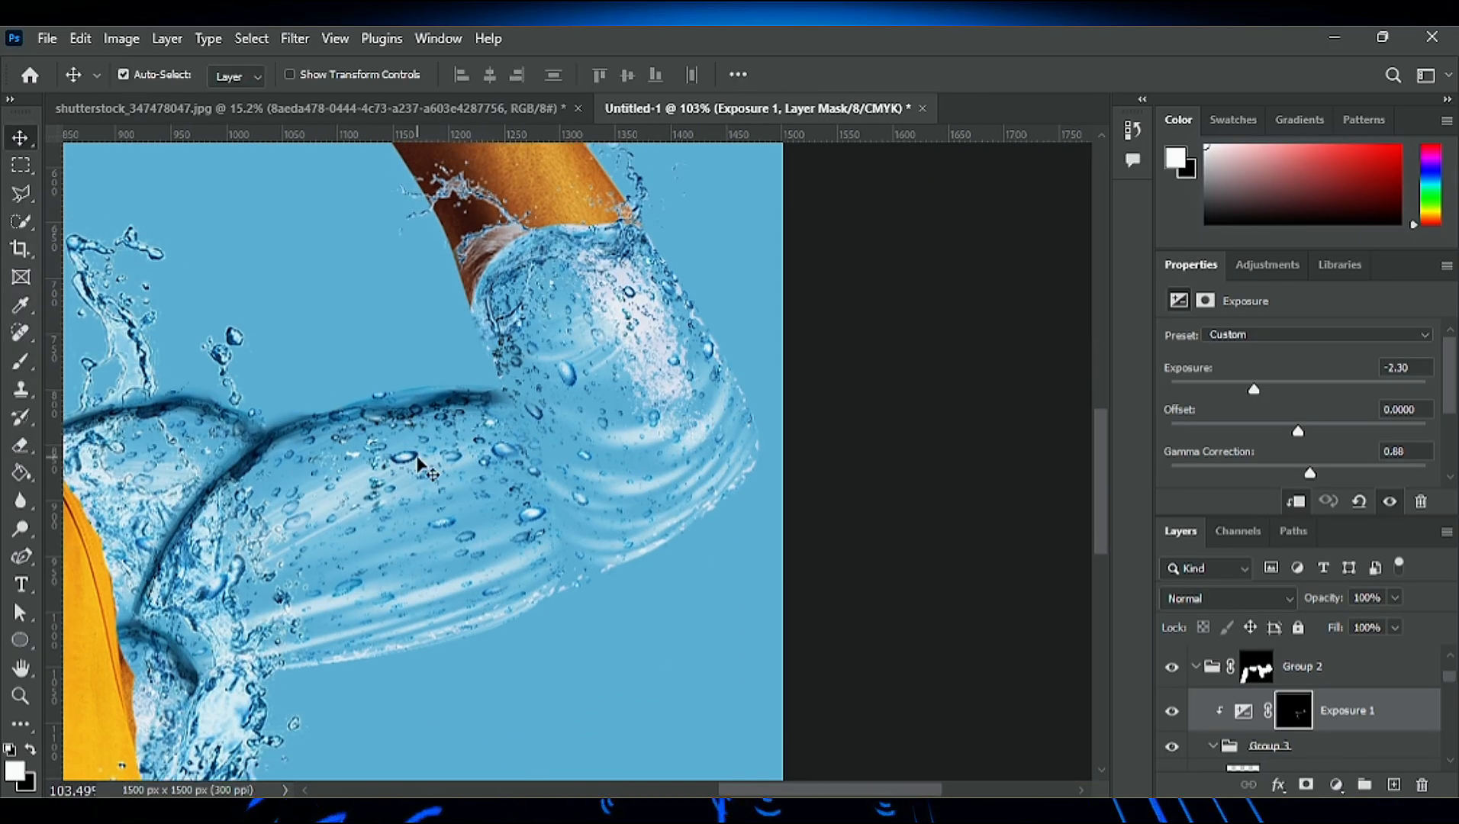
pyautogui.click(470, 394)
pyautogui.click(574, 252)
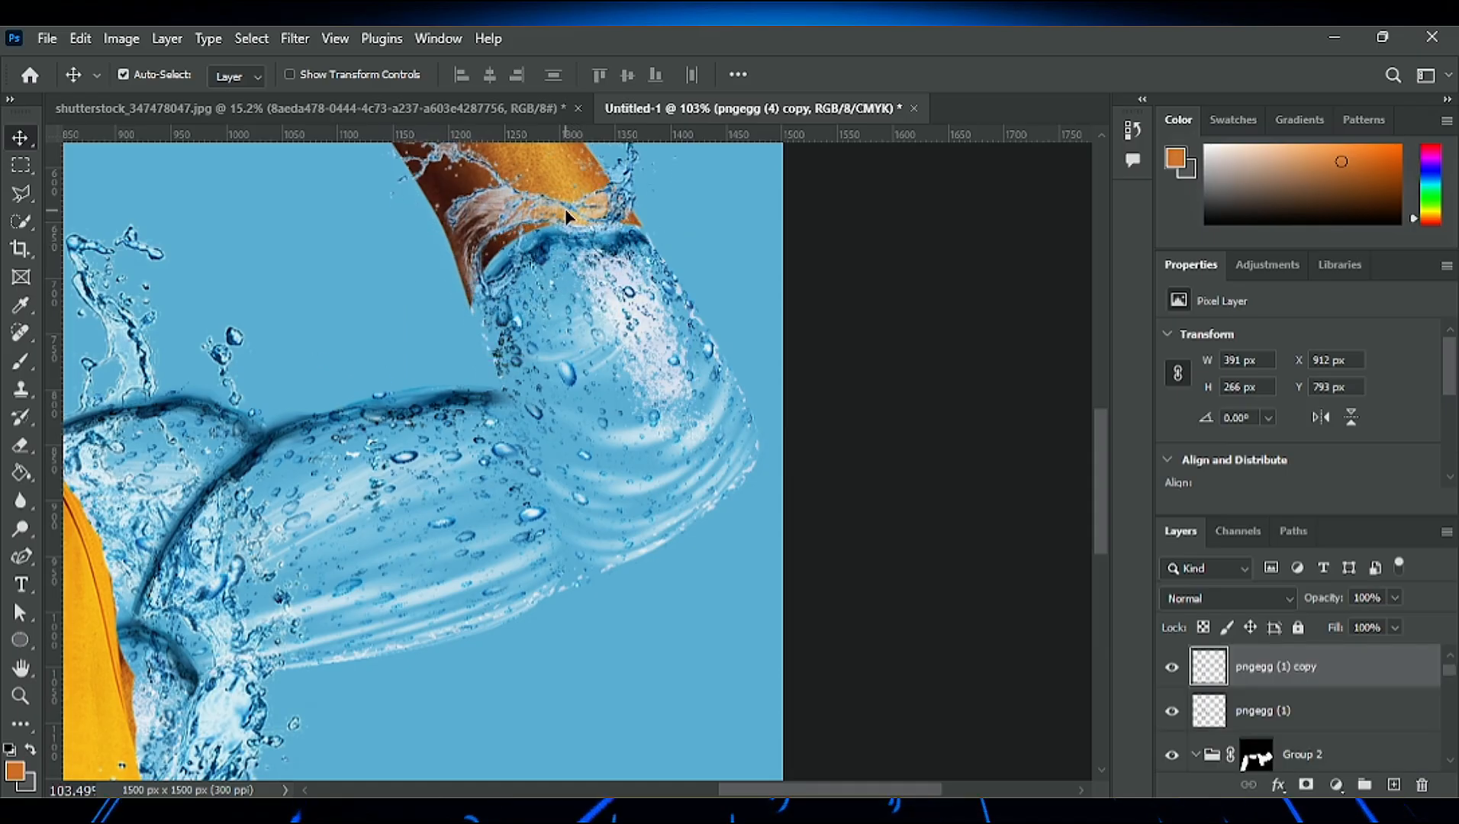
pyautogui.moveTo(191, 660); pyautogui.dragTo(416, 466)
pyautogui.hotkey('ctrl', 'z')
pyautogui.hotkey('ctrl', 't')
pyautogui.moveTo(244, 311); pyautogui.dragTo(550, 300)
pyautogui.click(1060, 80)
# - Erase the surplus lower end and outer parts of the duplicated elbow edge with a 150 px eraser
pyautogui.scroll(-5, 594, 456)
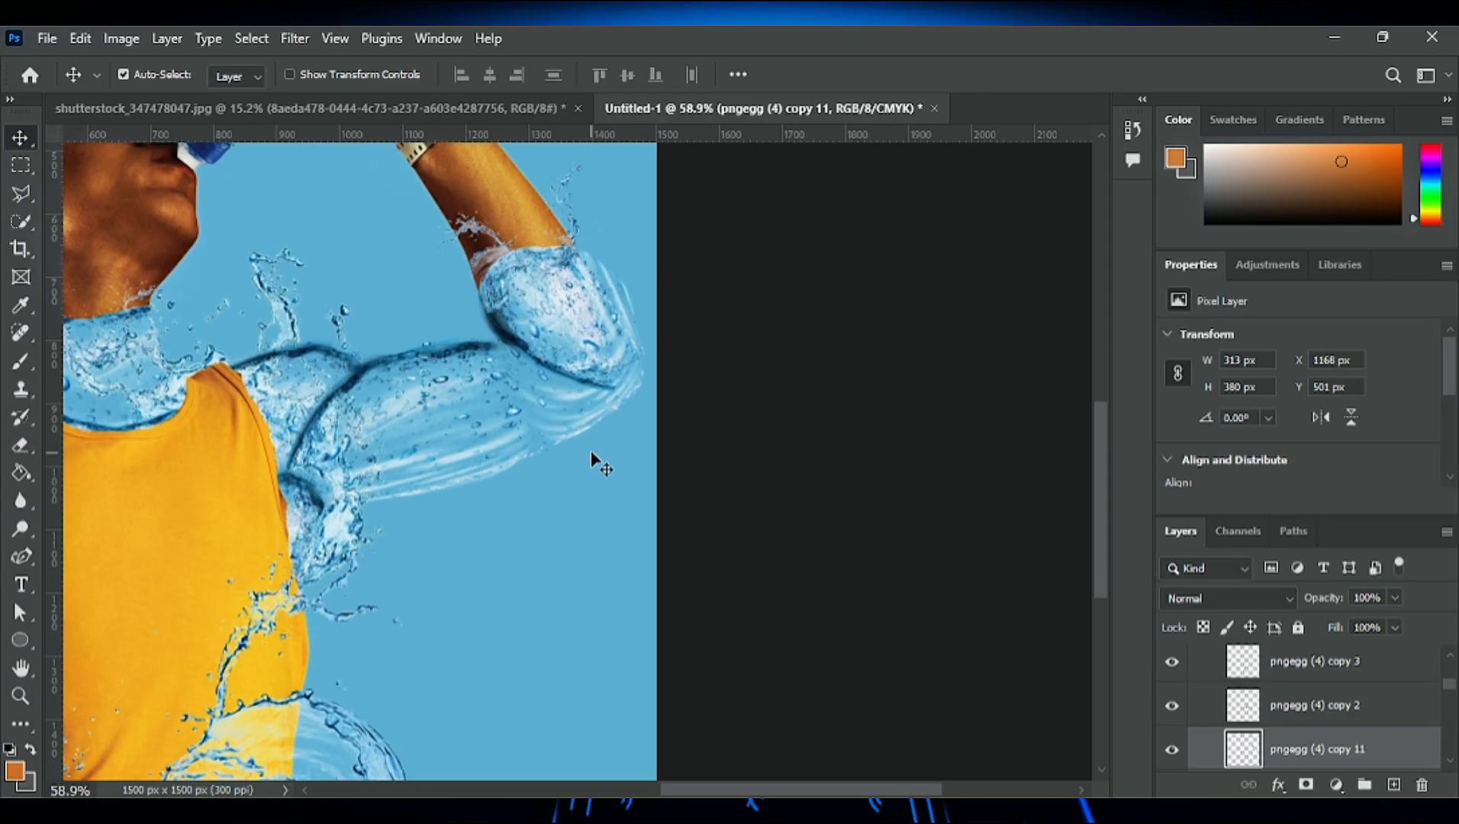
pyautogui.scroll(5, 597, 458)
pyautogui.click(21, 447)
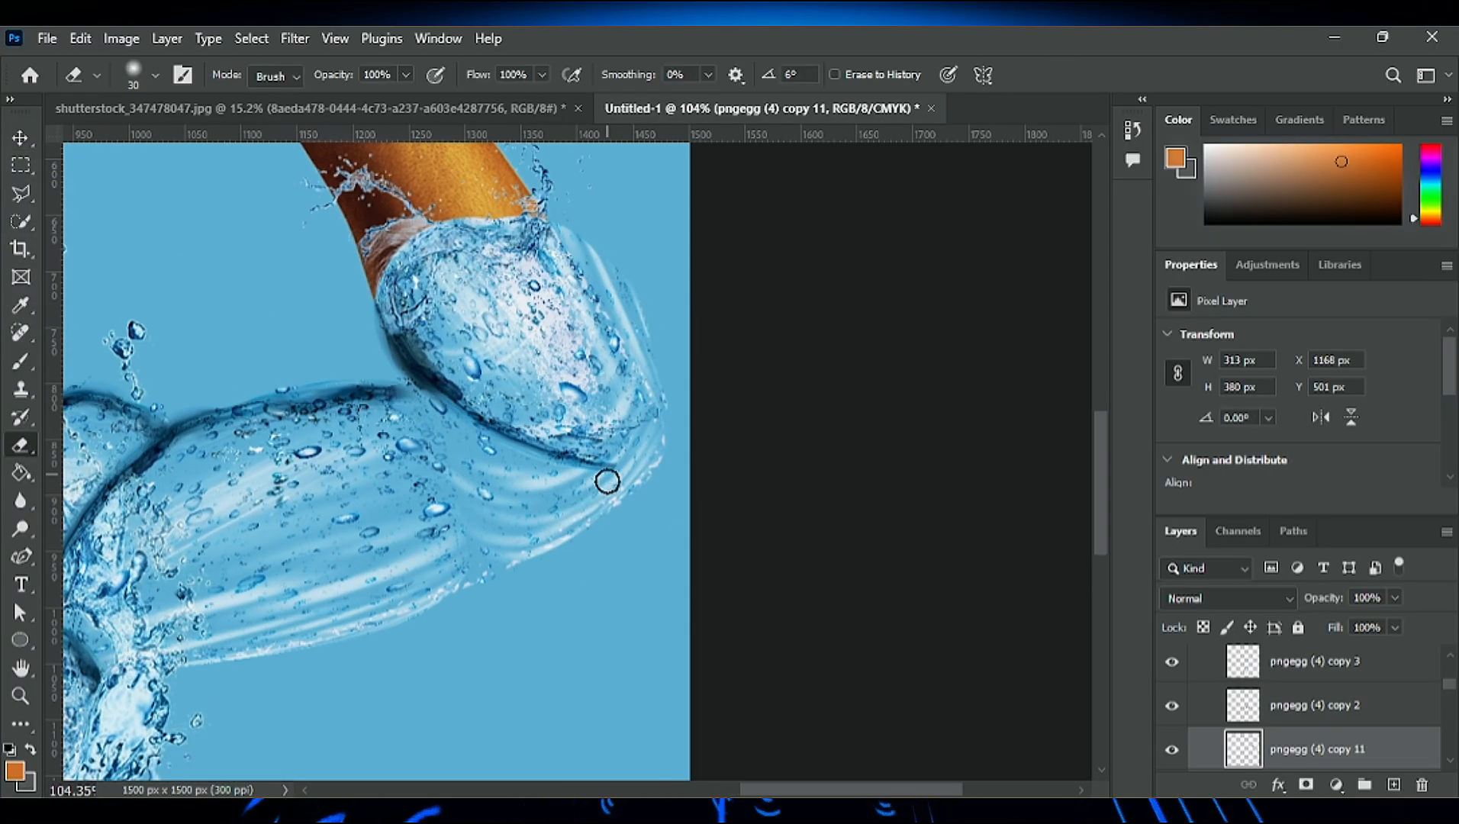
pyautogui.press(']')
pyautogui.press(']')
pyautogui.press(']')
pyautogui.press(']')
pyautogui.press(']')
pyautogui.press(']')
pyautogui.press(']')
pyautogui.press(']')
pyautogui.press(']')
pyautogui.press(']')
pyautogui.press(']')
pyautogui.press(']')
pyautogui.press('[')
pyautogui.moveTo(643, 497)
pyautogui.mouseDown()
pyautogui.moveTo(581, 464)
pyautogui.moveTo(547, 414)
pyautogui.mouseUp()
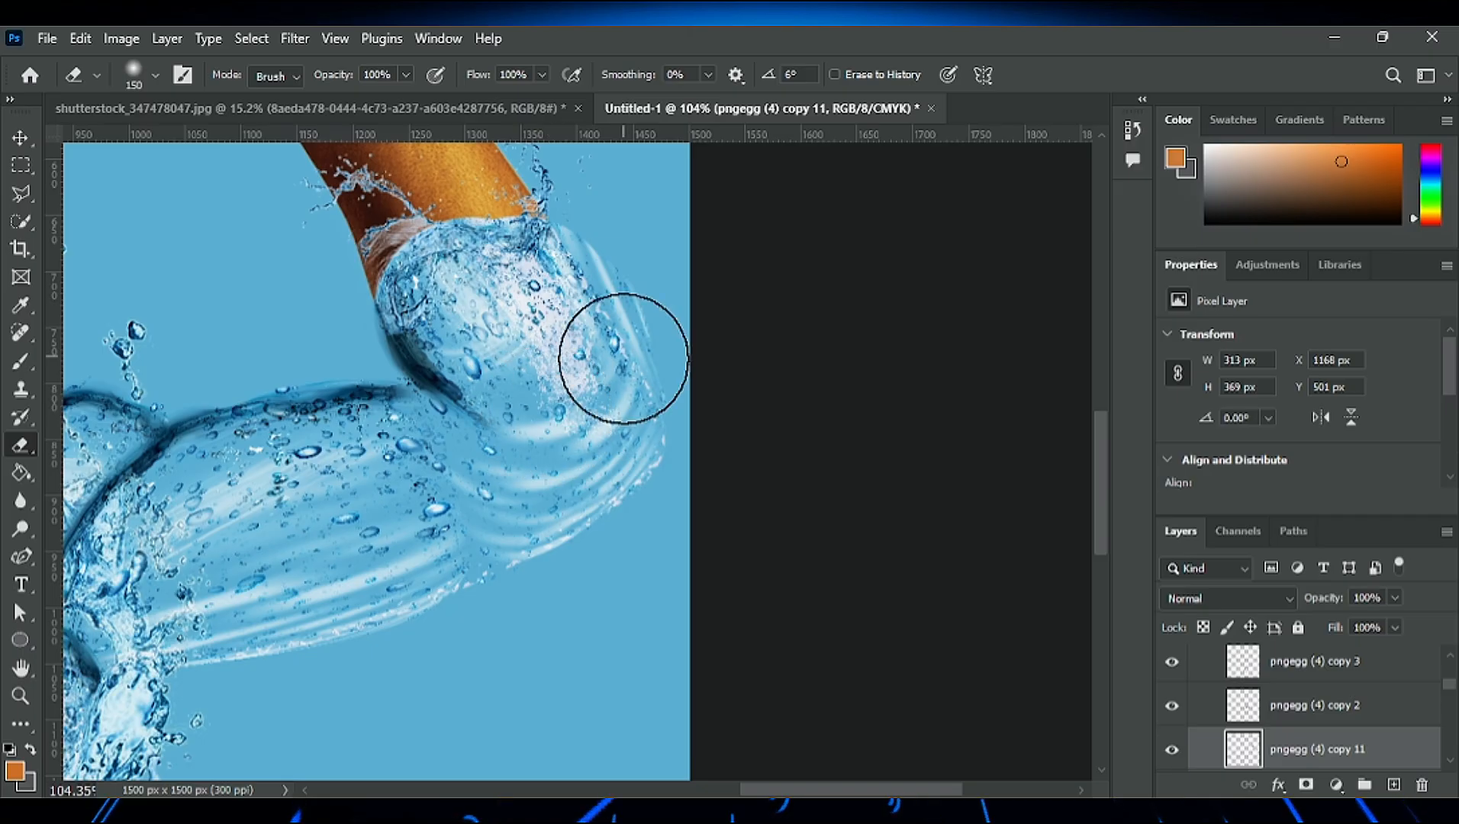
pyautogui.moveTo(643, 212)
pyautogui.mouseDown()
pyautogui.moveTo(740, 345)
pyautogui.moveTo(678, 251)
pyautogui.moveTo(735, 386)
pyautogui.mouseUp()
pyautogui.scroll(-3, 483, 261)
pyautogui.scroll(-3, 317, 297)
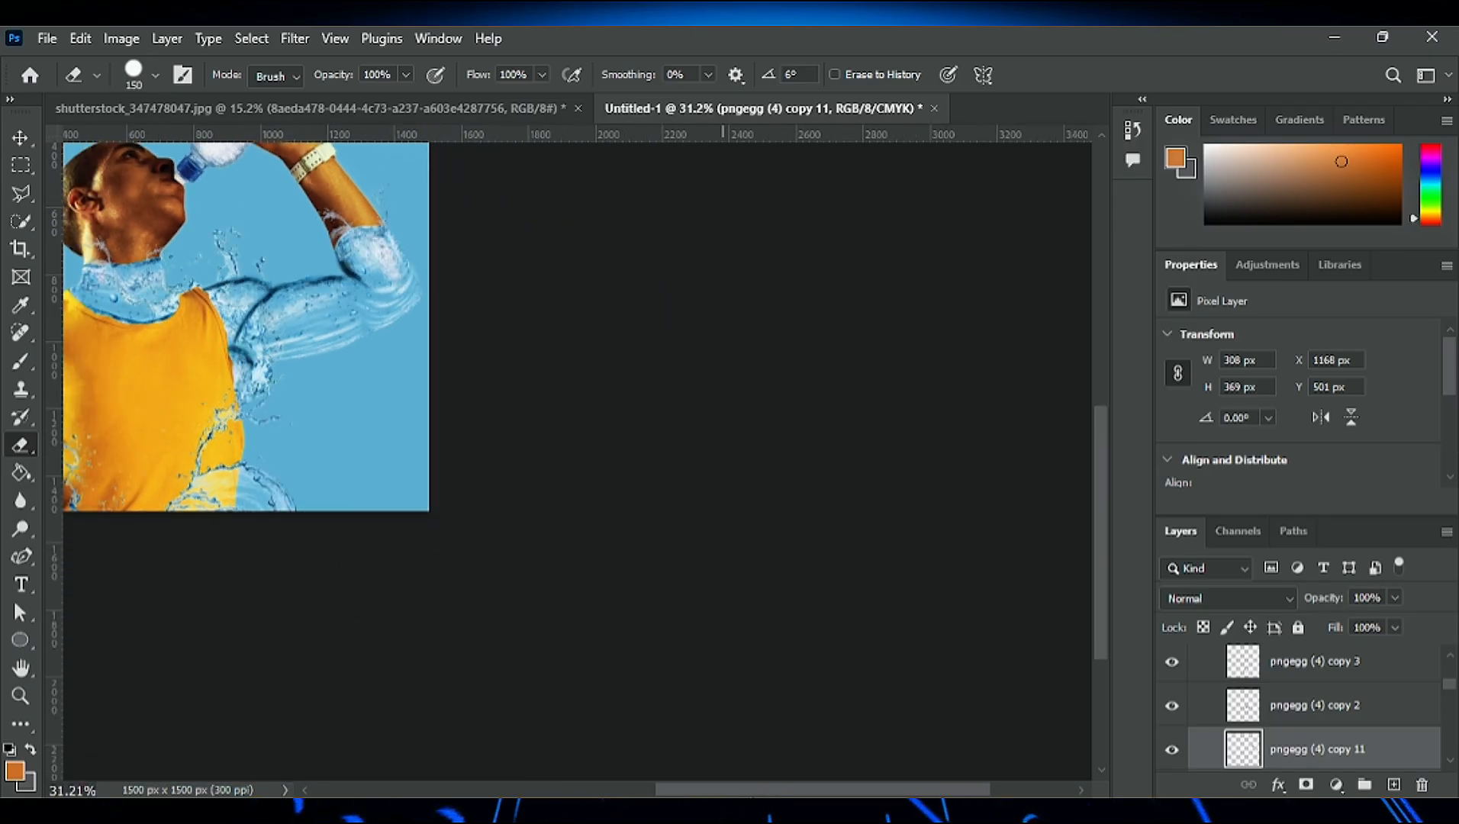
# - Lighten the Exposure mask shading around the raised elbow's inner crease with a 150 px eraser, and reduce the eraser to 25 px
pyautogui.scroll(3, 571, 521)
pyautogui.scroll(2, 603, 723)
pyautogui.scroll(2, 1232, 756)
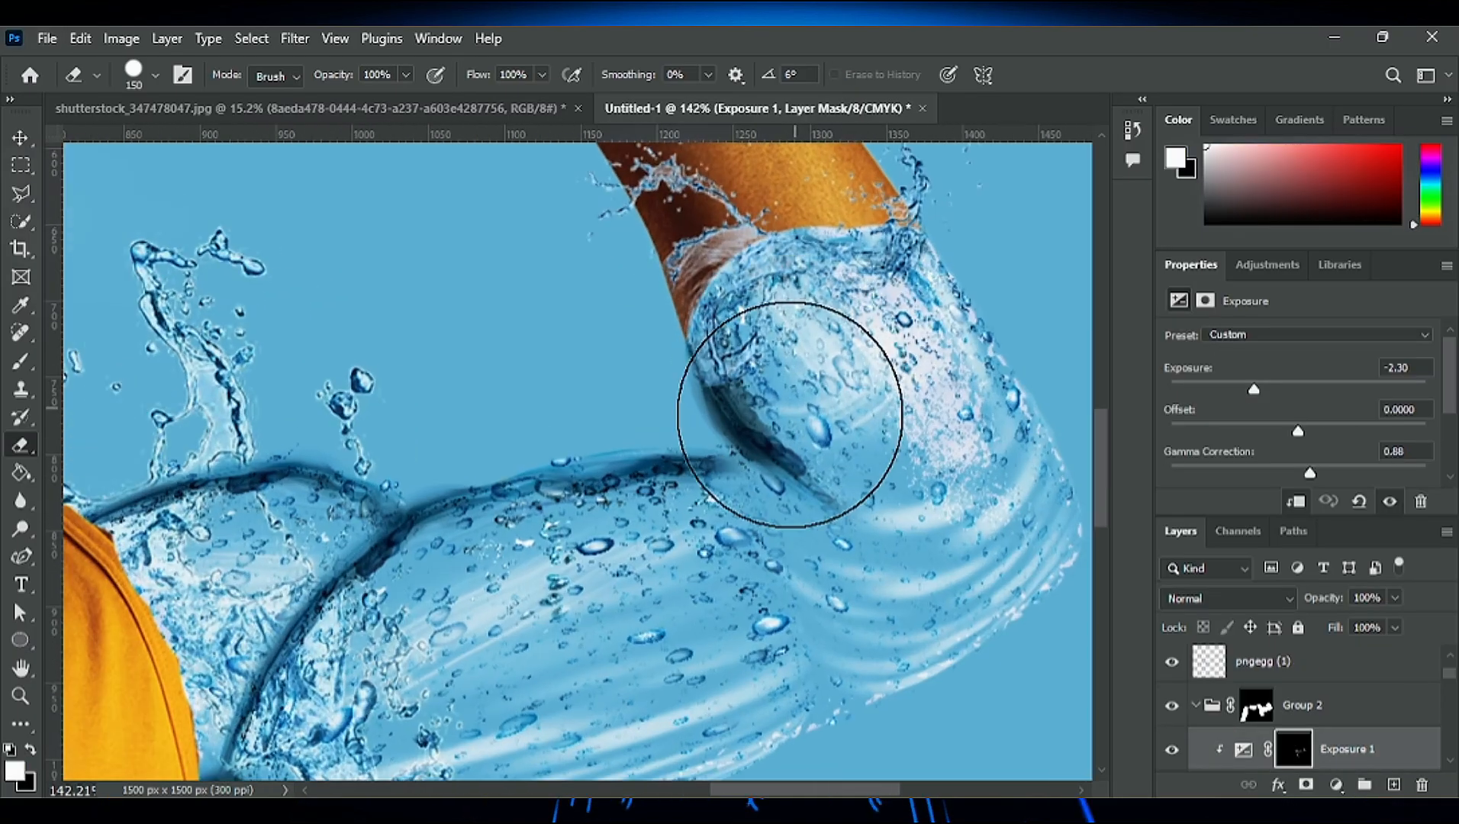
pyautogui.moveTo(790, 414)
pyautogui.mouseDown()
pyautogui.moveTo(806, 374)
pyautogui.moveTo(785, 348)
pyautogui.moveTo(811, 373)
pyautogui.moveTo(798, 339)
pyautogui.moveTo(805, 378)
pyautogui.moveTo(760, 415)
pyautogui.moveTo(752, 506)
pyautogui.mouseUp()
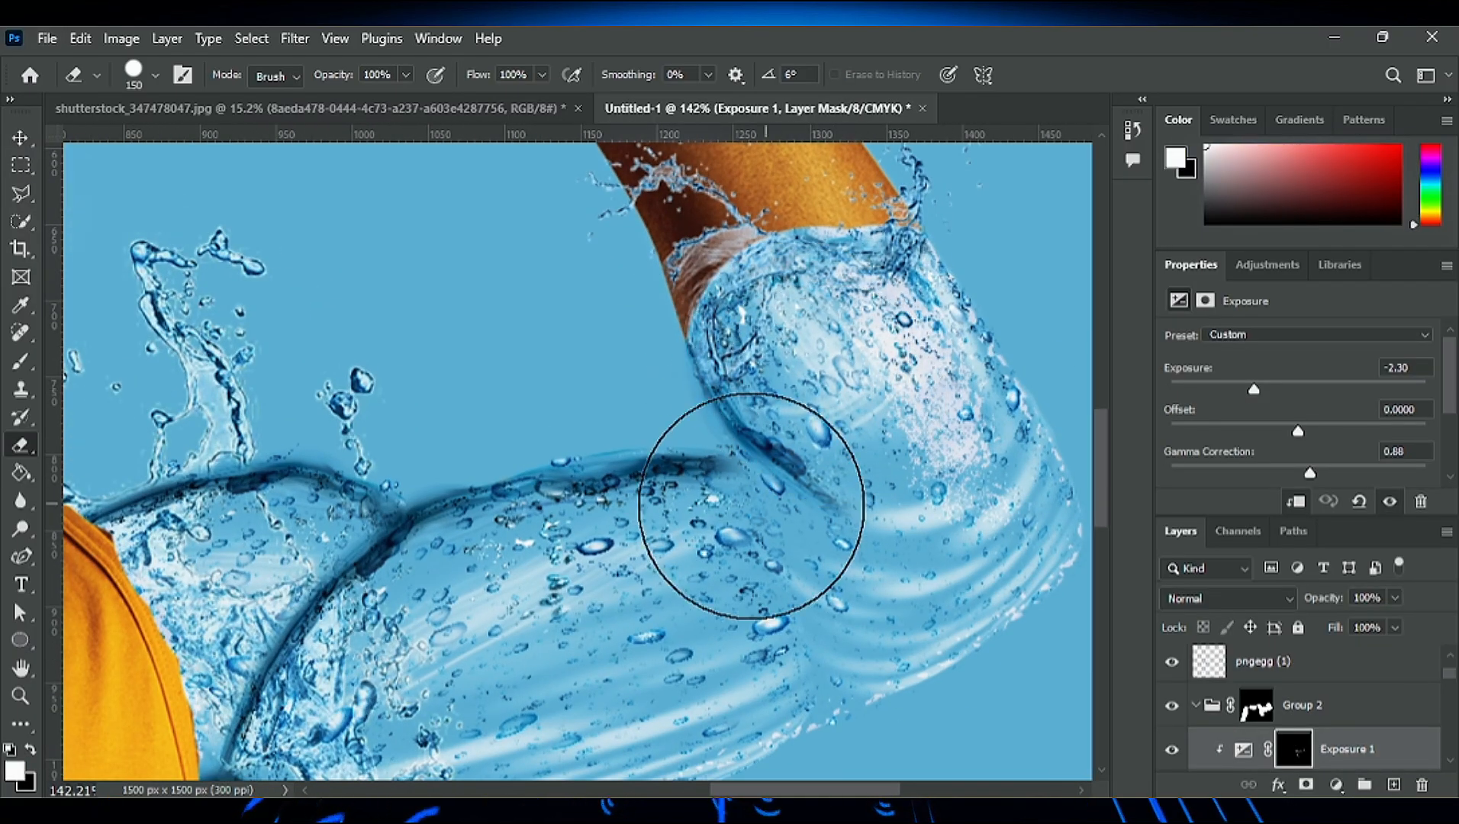
pyautogui.press('[')
pyautogui.press('[')
pyautogui.press('[')
pyautogui.press('[')
pyautogui.press('[')
pyautogui.press('[')
pyautogui.press('[')
pyautogui.press('[')
pyautogui.press('[')
pyautogui.press('[')
pyautogui.press('[')
pyautogui.press('[')
pyautogui.scroll(-5, 652, 335)
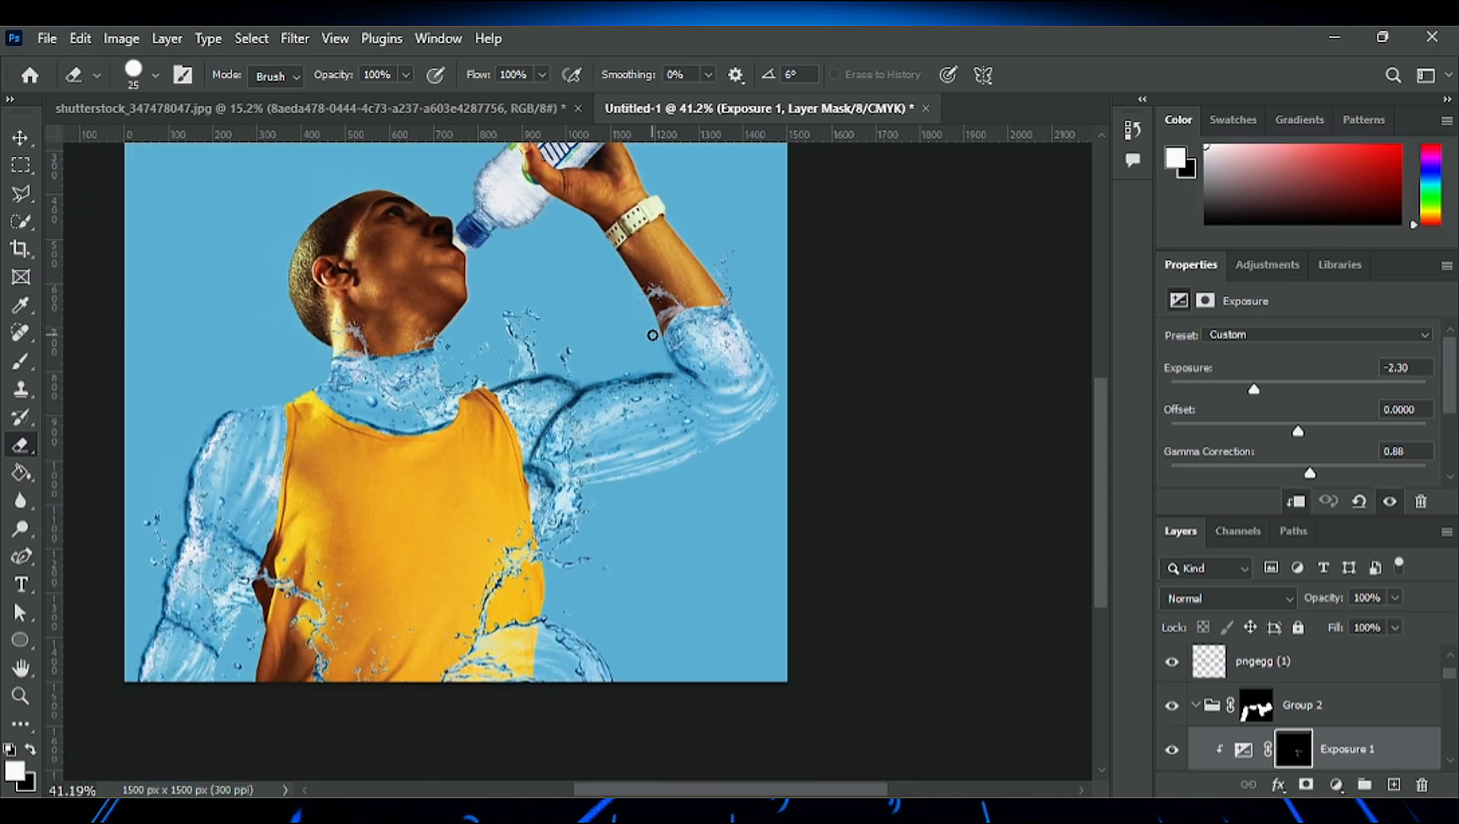
# - Rotate the pngegg (4) copy 11 elbow edge by 2.21° and nudge it into line with the forearm
pyautogui.scroll(10, 654, 391)
pyautogui.press('v')
pyautogui.click(737, 330)
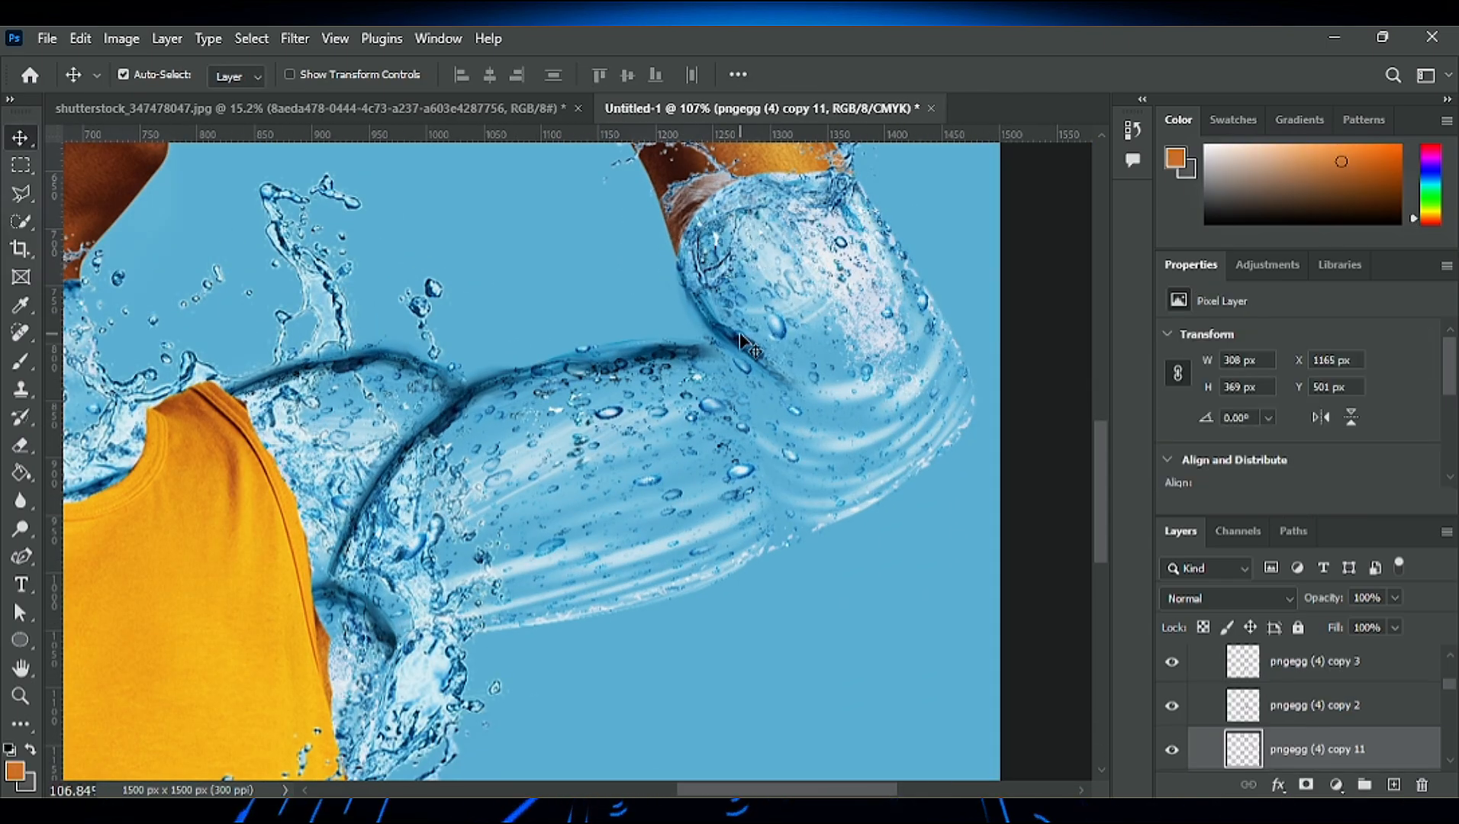
pyautogui.hotkey('ctrl', 't')
pyautogui.moveTo(594, 221); pyautogui.dragTo(594, 214)
pyautogui.moveTo(756, 305); pyautogui.dragTo(764, 298)
pyautogui.scroll(-10, 779, 287)
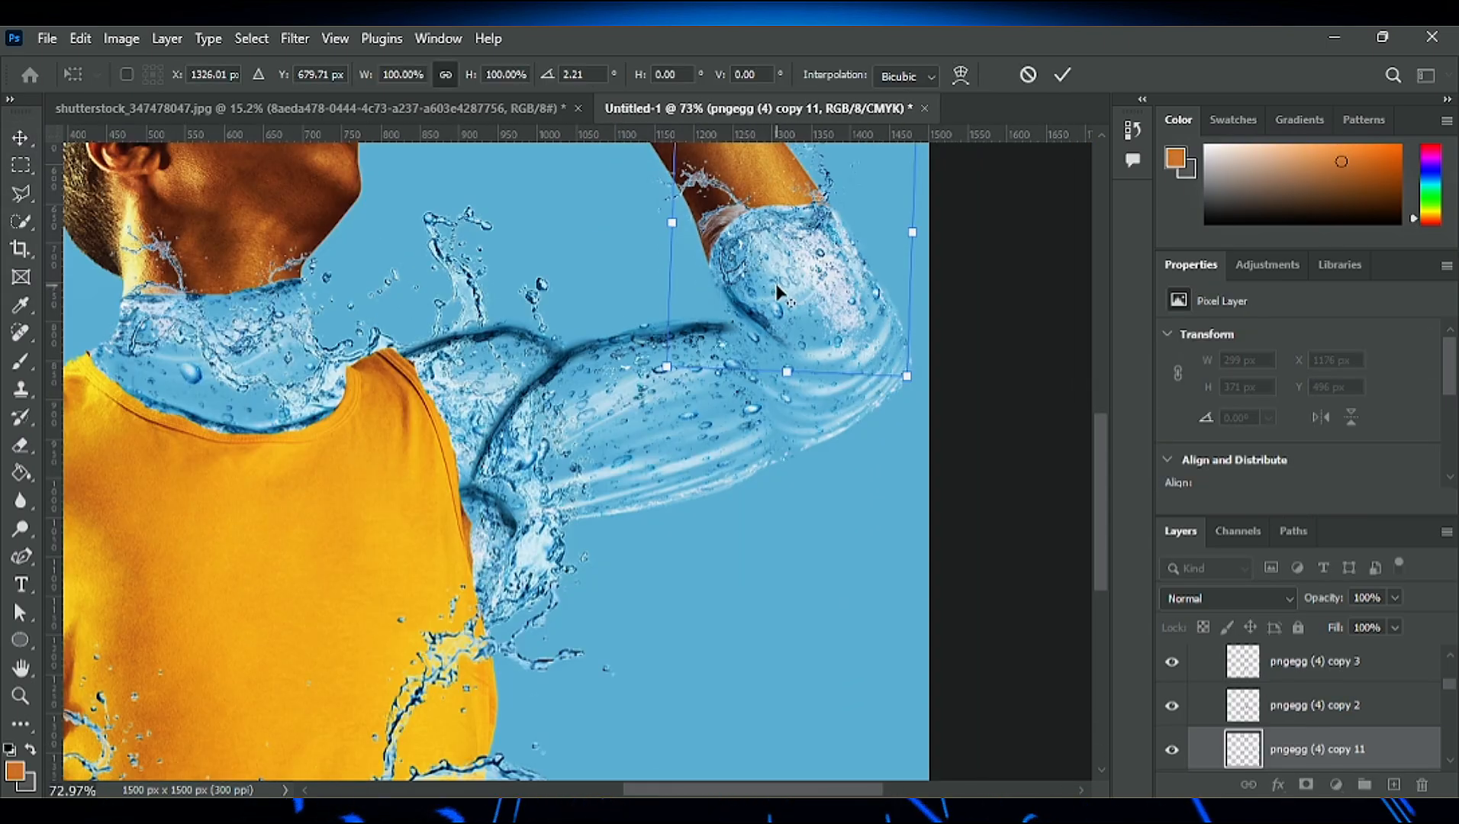
pyautogui.click(1063, 75)
pyautogui.scroll(5, 706, 379)
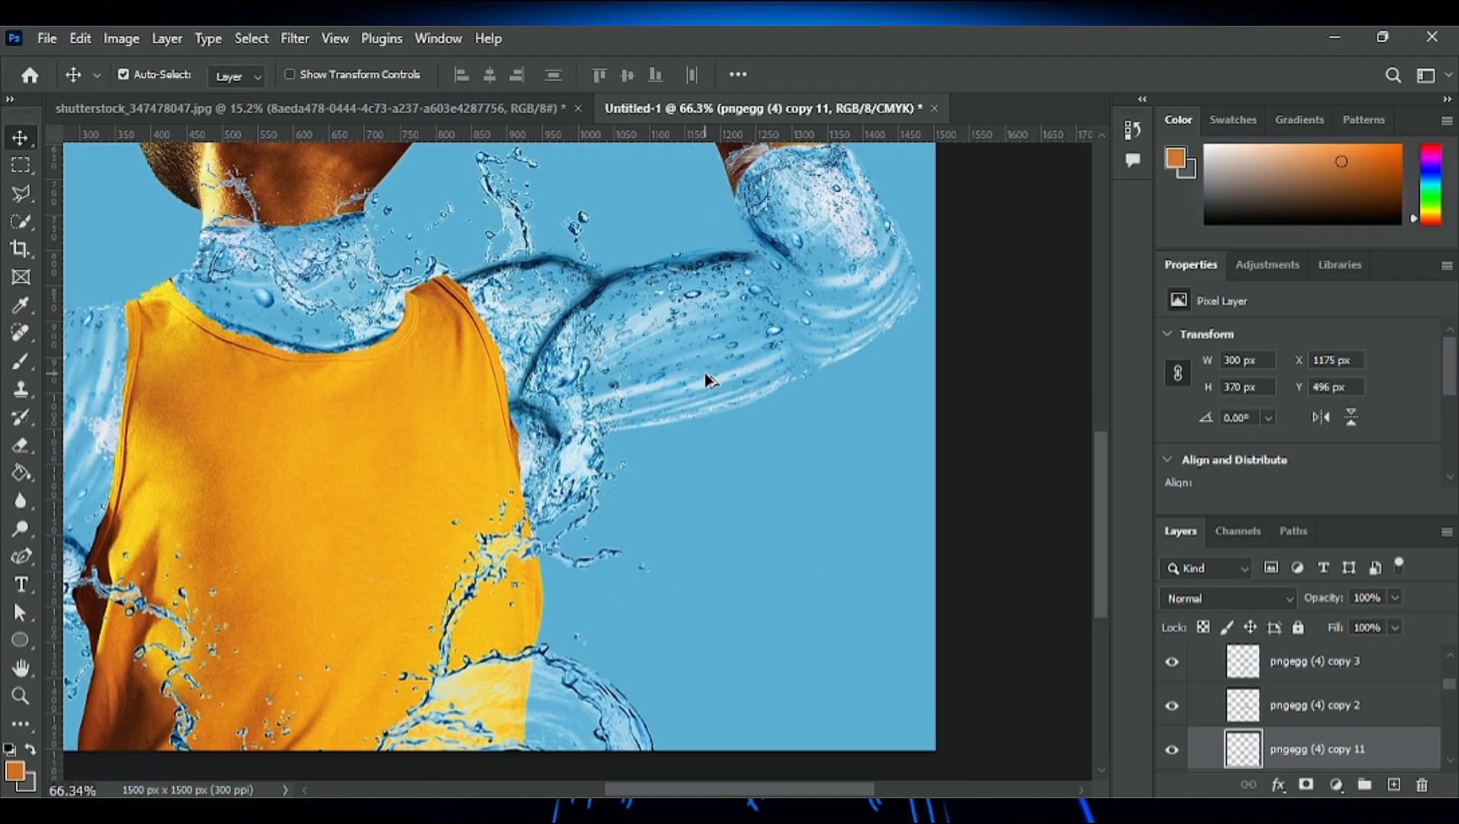
# - Paint shading on the Exposure mask along the water neck with a soft white 35 px brush at 10% flow
pyautogui.scroll(5, 1351, 739)
pyautogui.click(1352, 751)
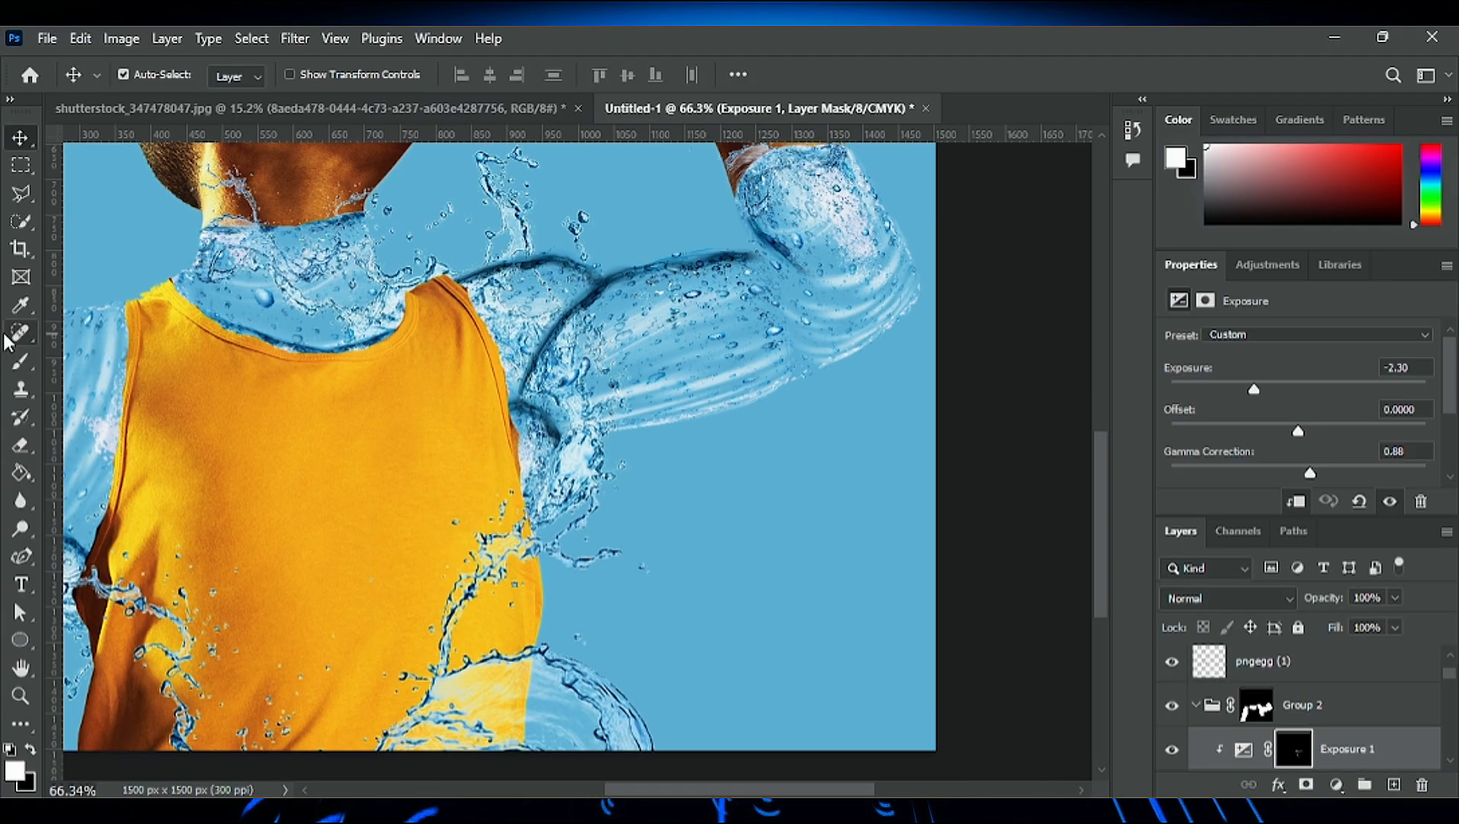
pyautogui.click(21, 361)
pyautogui.moveTo(657, 788); pyautogui.dragTo(649, 788)
pyautogui.scroll(2, 438, 621)
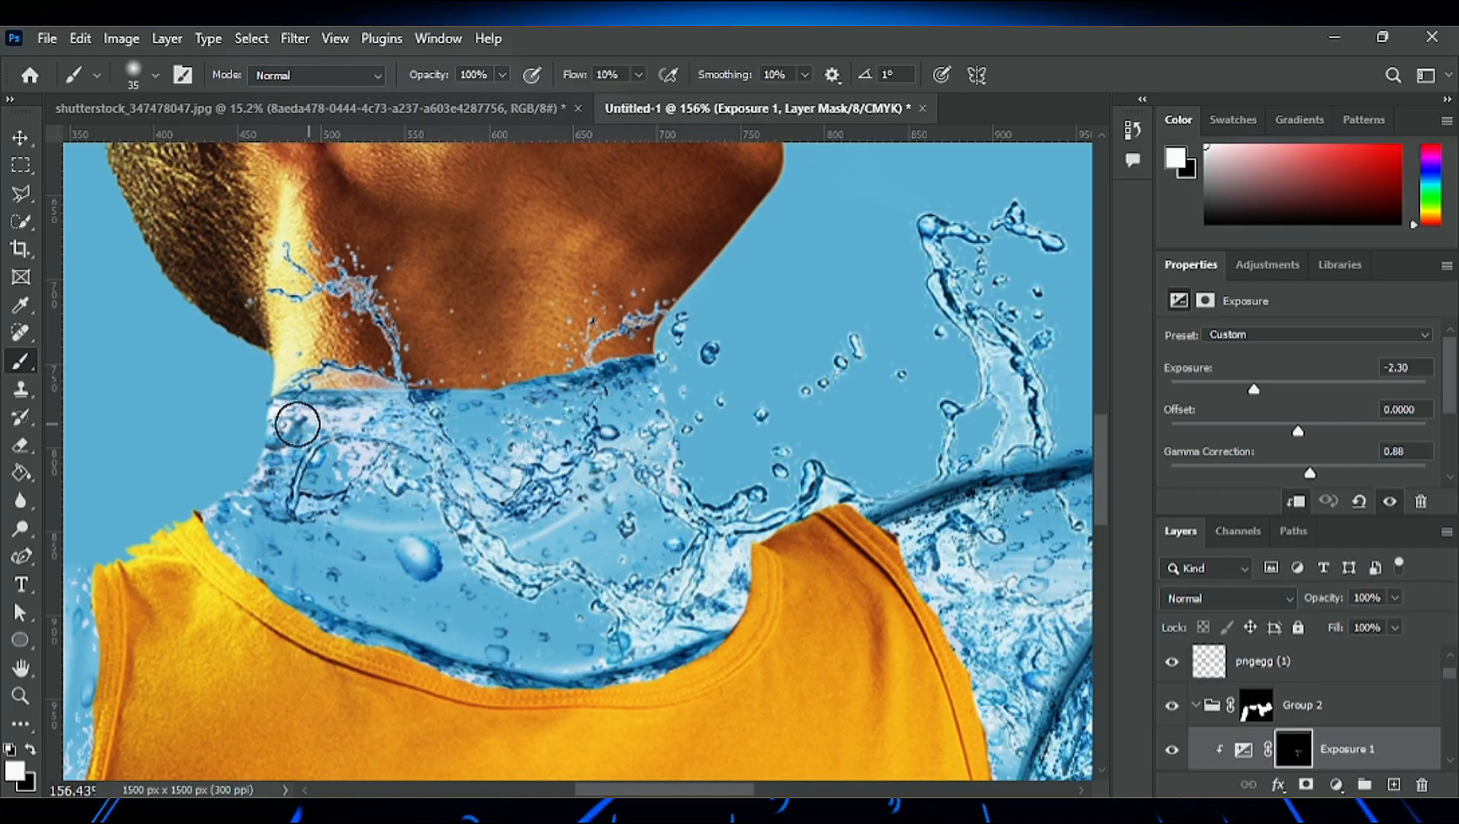
pyautogui.scroll(-5, 521, 675)
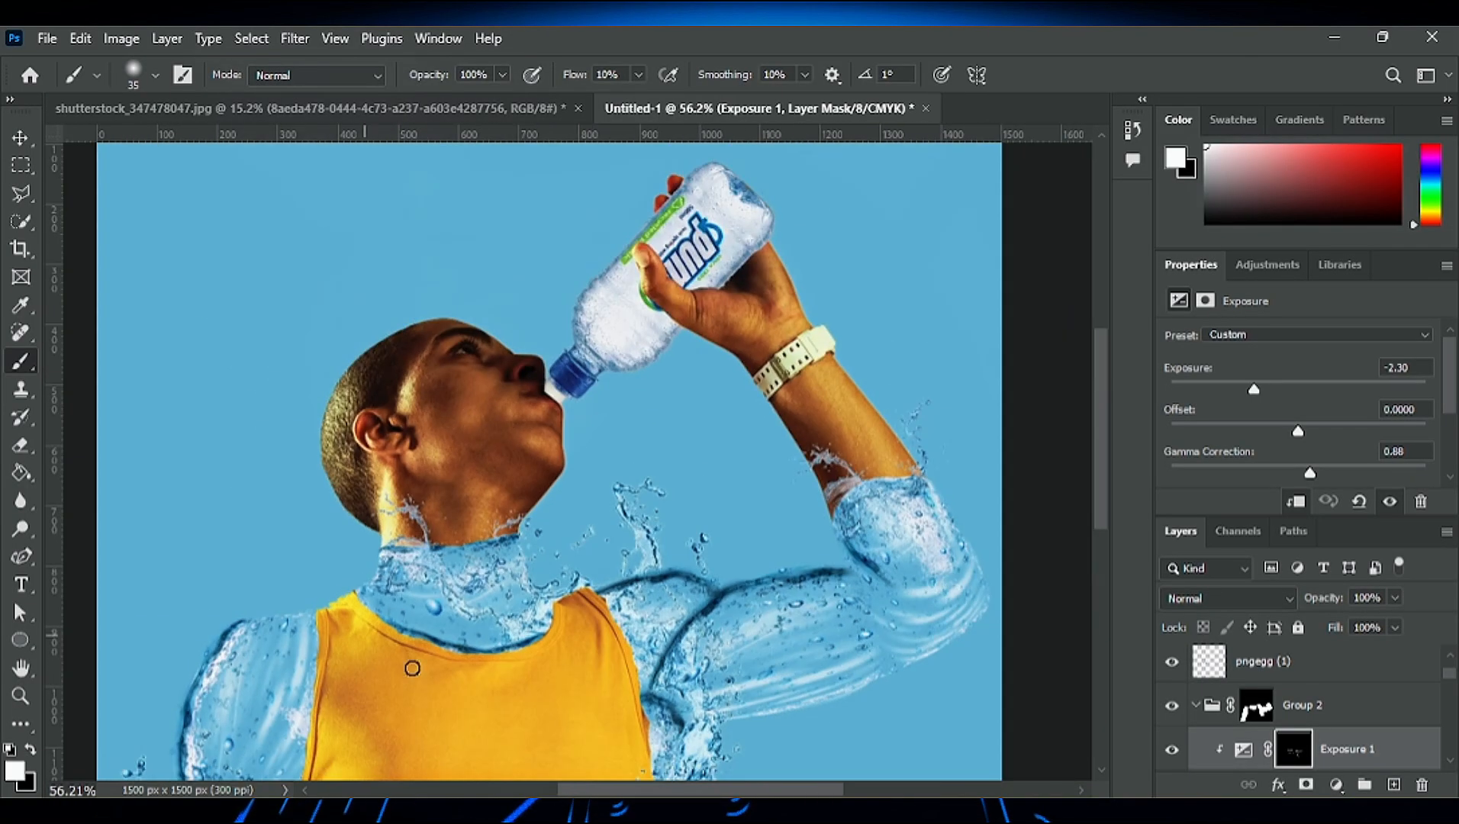
# - Paint shading on the Exposure mask along the lowered arm's outer edge and its elbow and forearm creases
pyautogui.scroll(4, 541, 458)
pyautogui.scroll(-5, 464, 700)
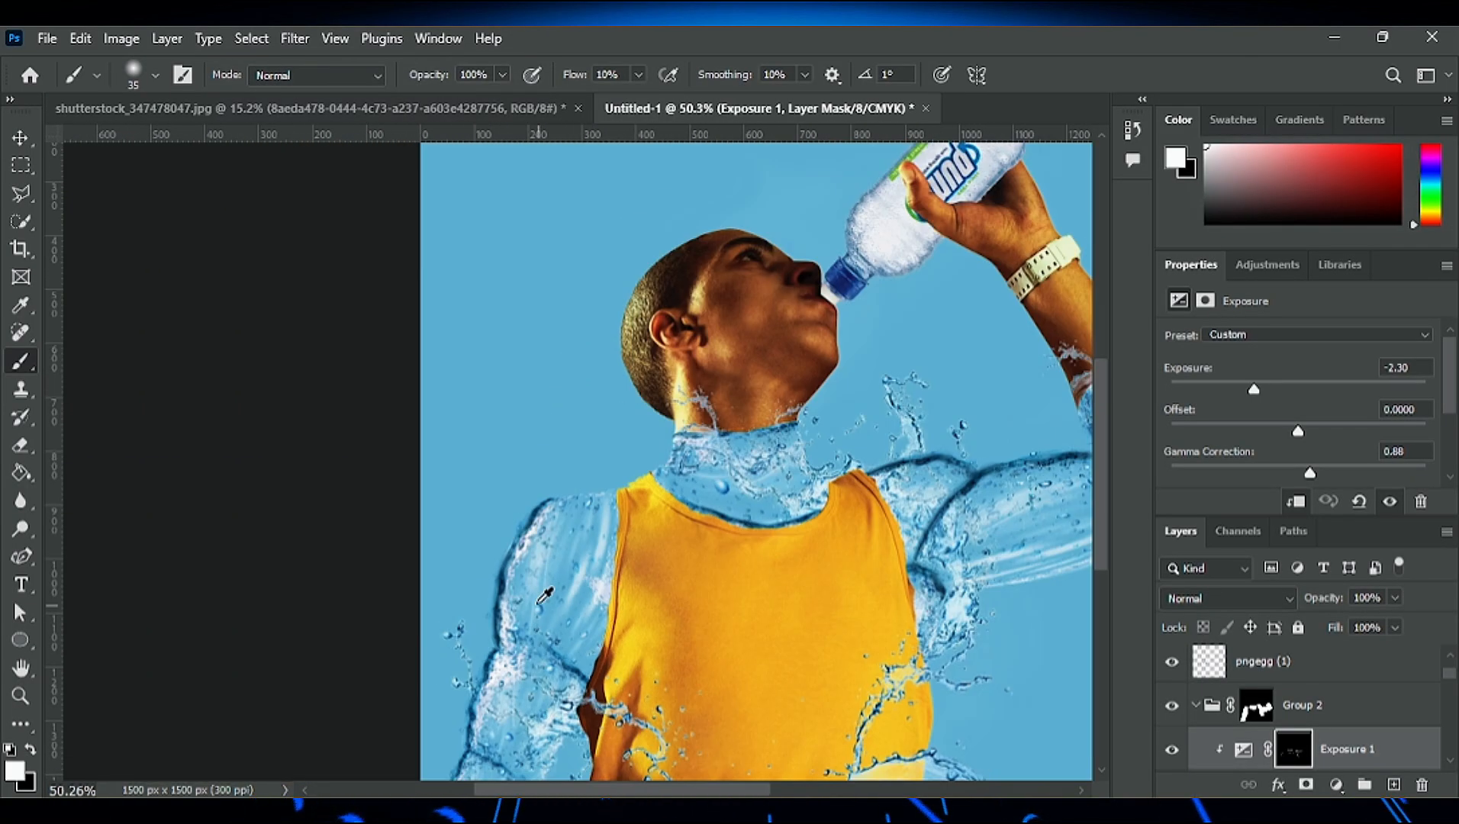
pyautogui.scroll(6, 535, 656)
pyautogui.scroll(-3, 594, 647)
pyautogui.scroll(2, 594, 647)
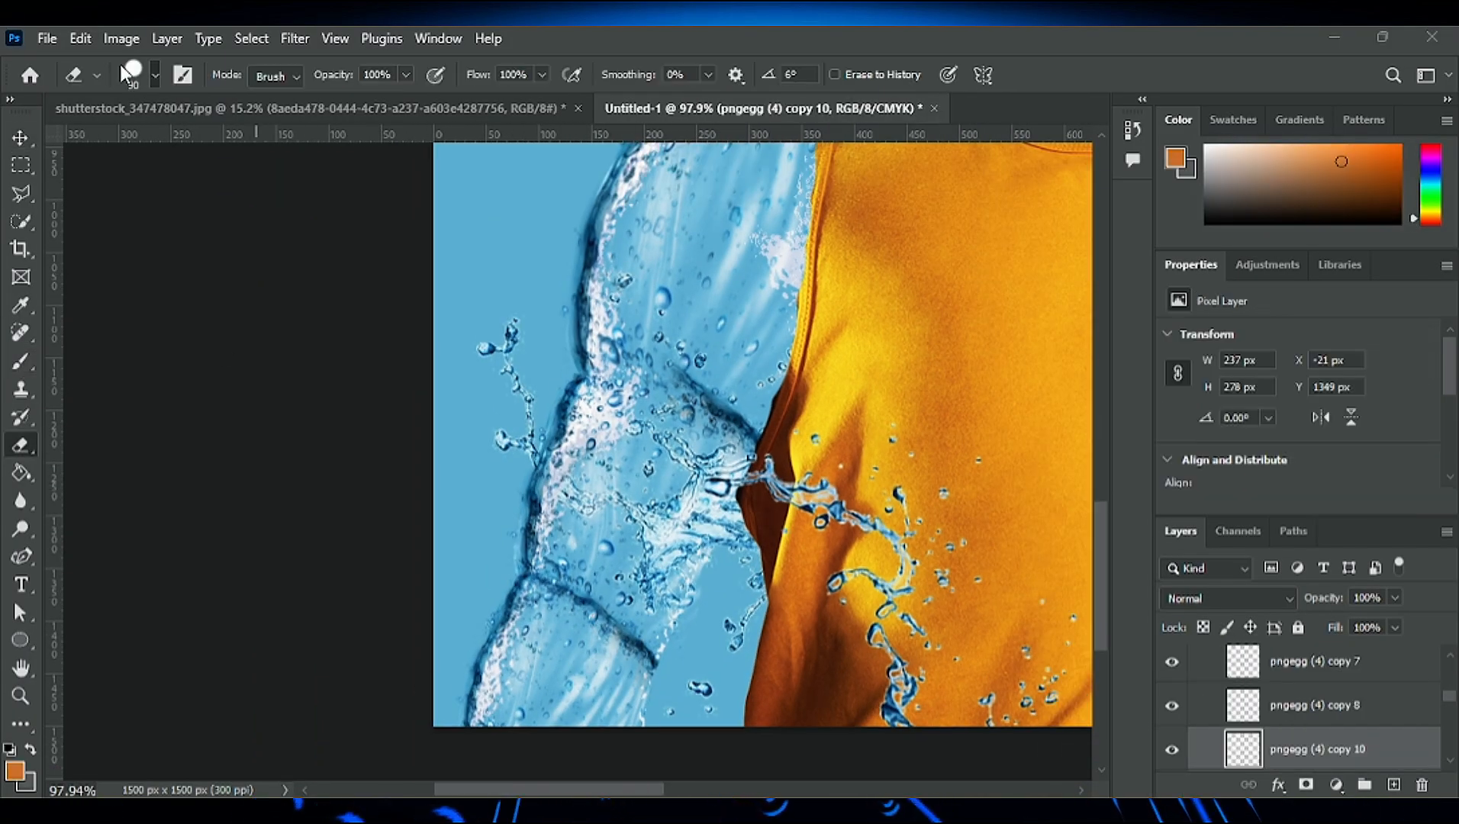
# - Erase the stray smudge around the forearm crease on the pngegg (4) copy 10 layer with a soft 90 px eraser
pyautogui.press('b')
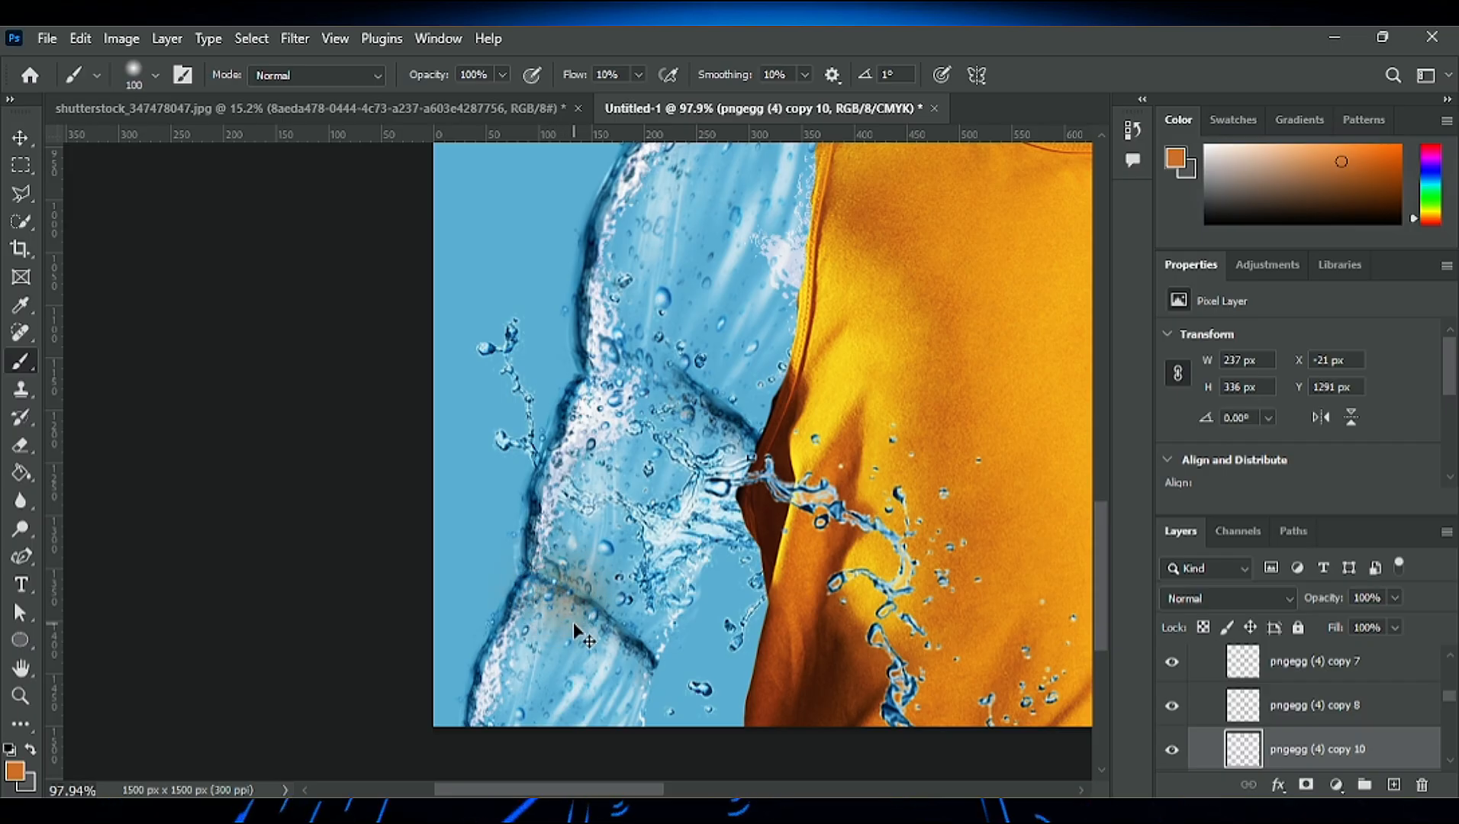
pyautogui.press('e')
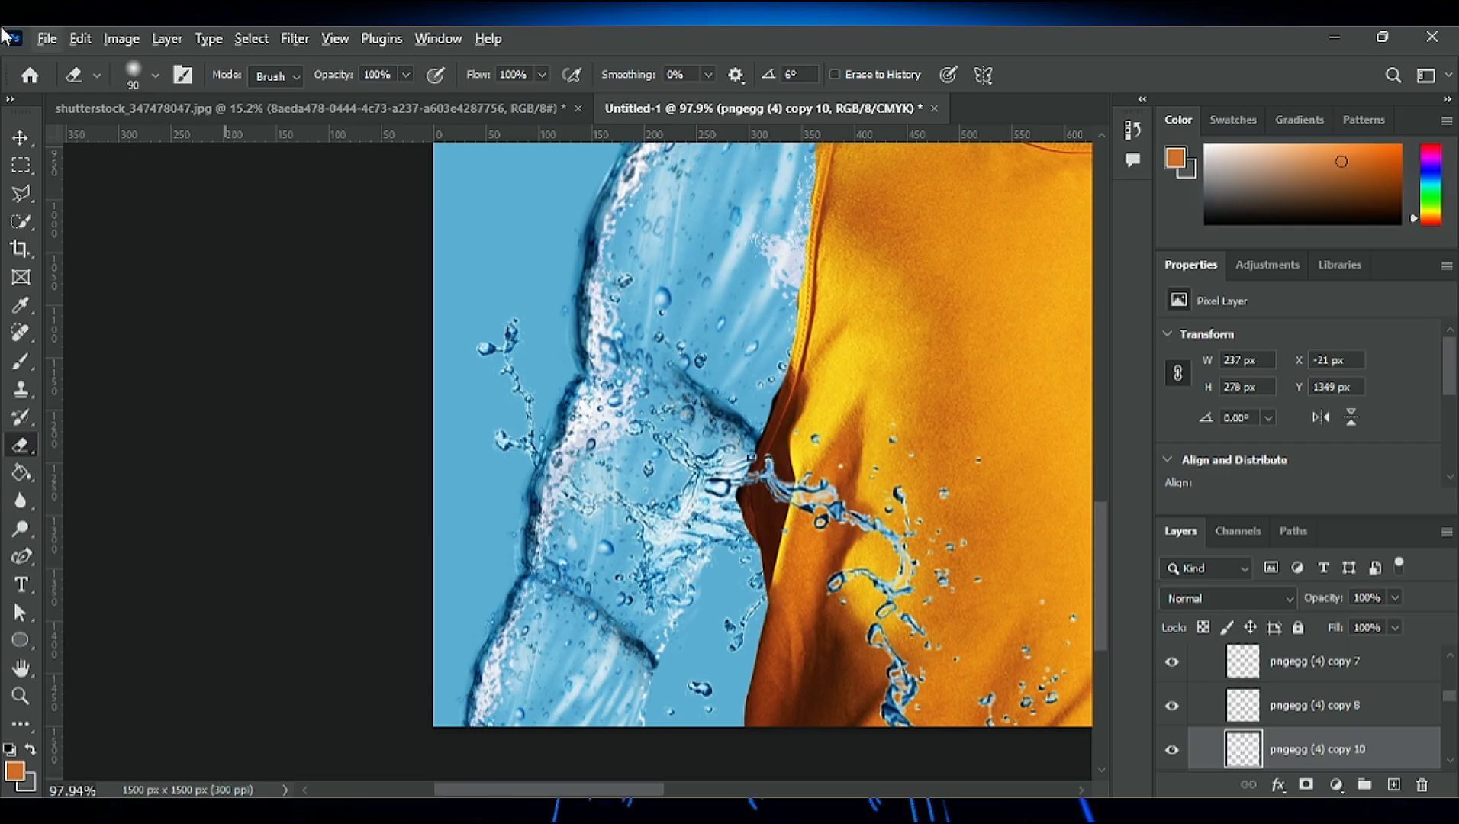
pyautogui.click(18, 142)
# - Nudge the pngegg (4) copy 7 layer slightly at the lowered arm's forearm crease
pyautogui.moveTo(654, 676); pyautogui.dragTo(661, 629)
pyautogui.hotkey('ctrl', 'z')
pyautogui.scroll(-6, 698, 605)
pyautogui.moveTo(661, 655); pyautogui.dragTo(666, 654)
pyautogui.scroll(6, 693, 617)
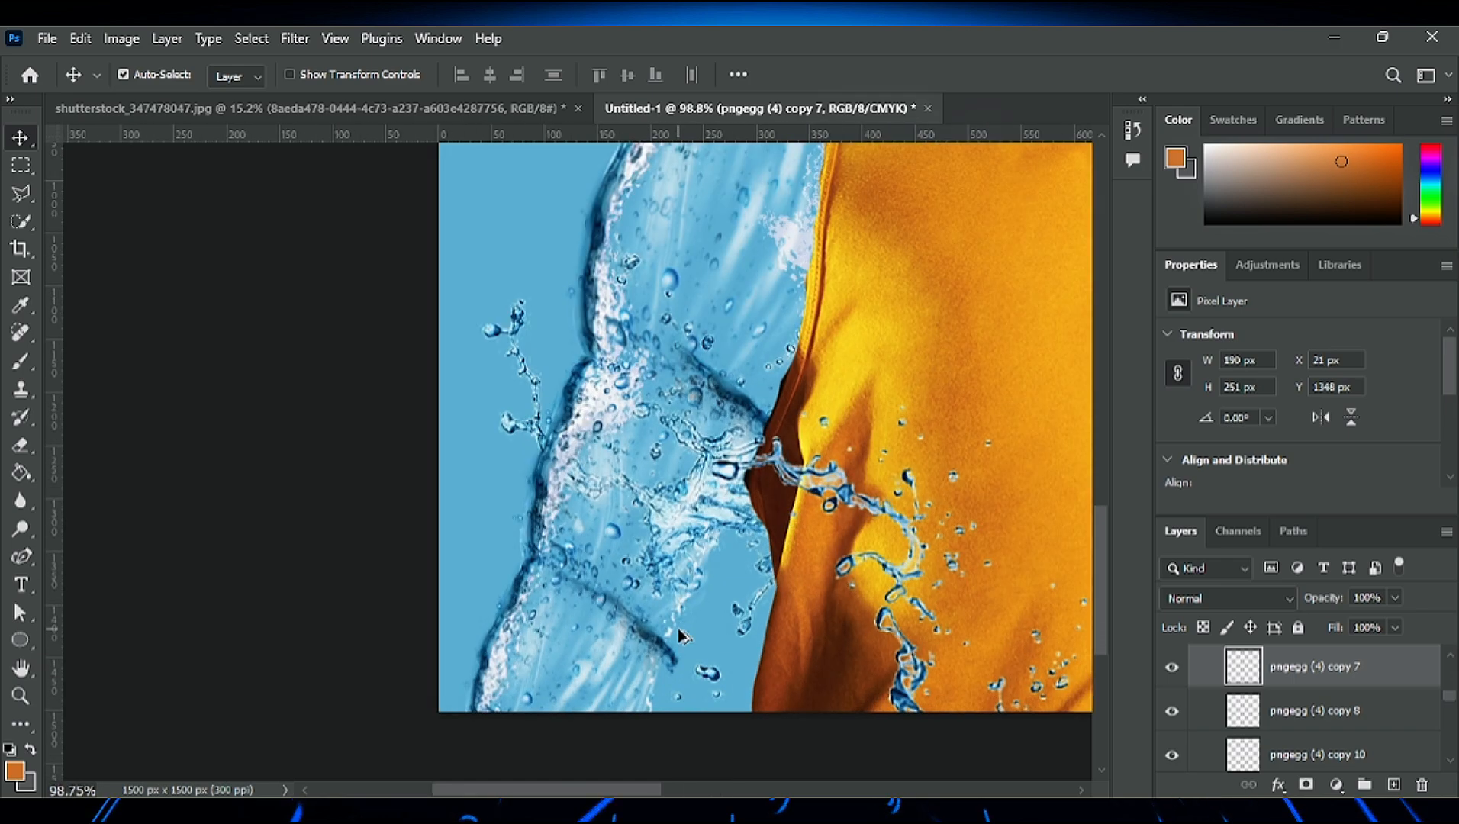
pyautogui.scroll(1, 682, 636)
pyautogui.click(683, 592)
pyautogui.hotkey('ctrl', 't')
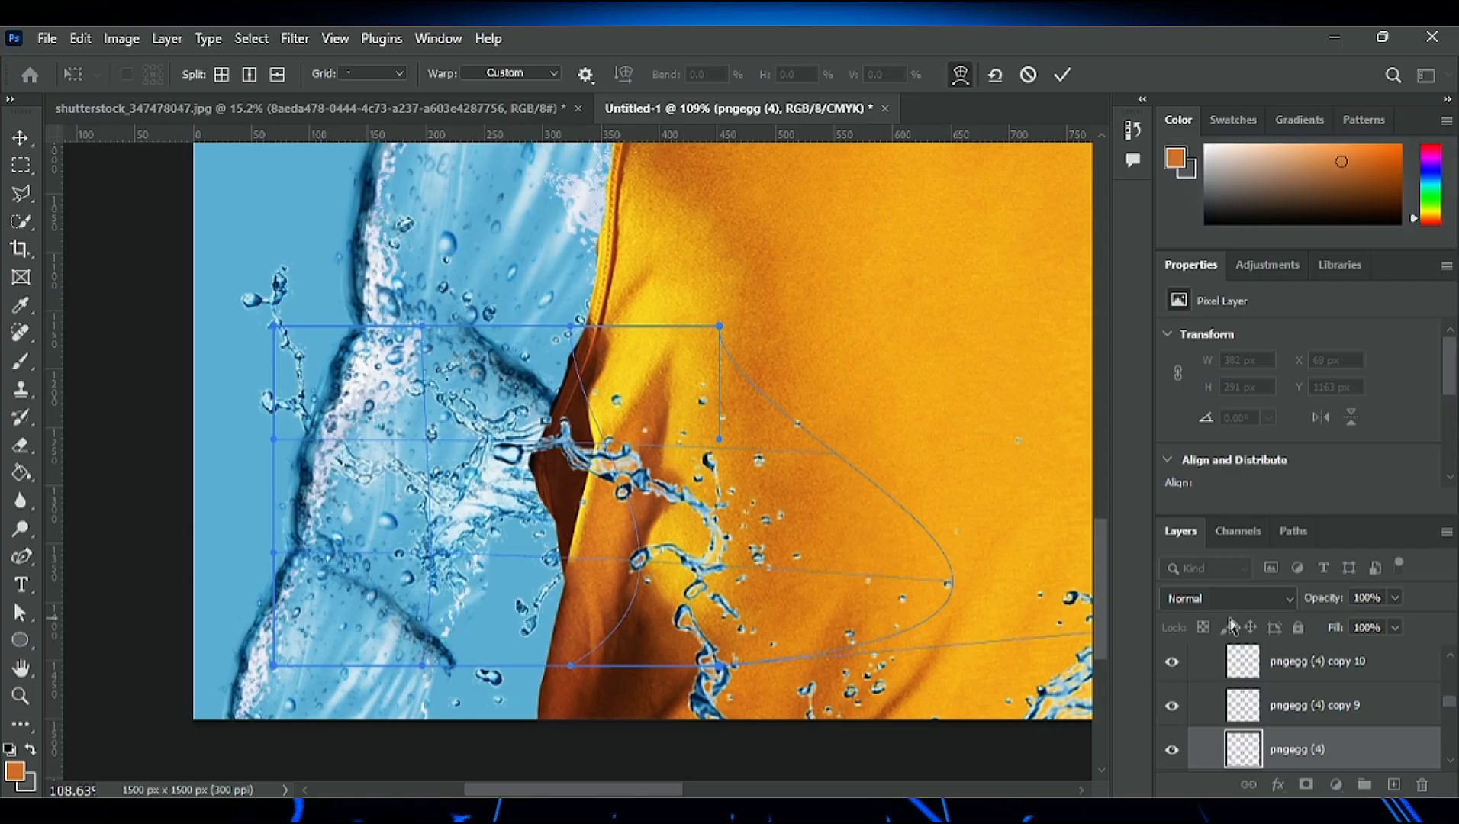
pyautogui.click(1062, 74)
pyautogui.scroll(-3, 306, 496)
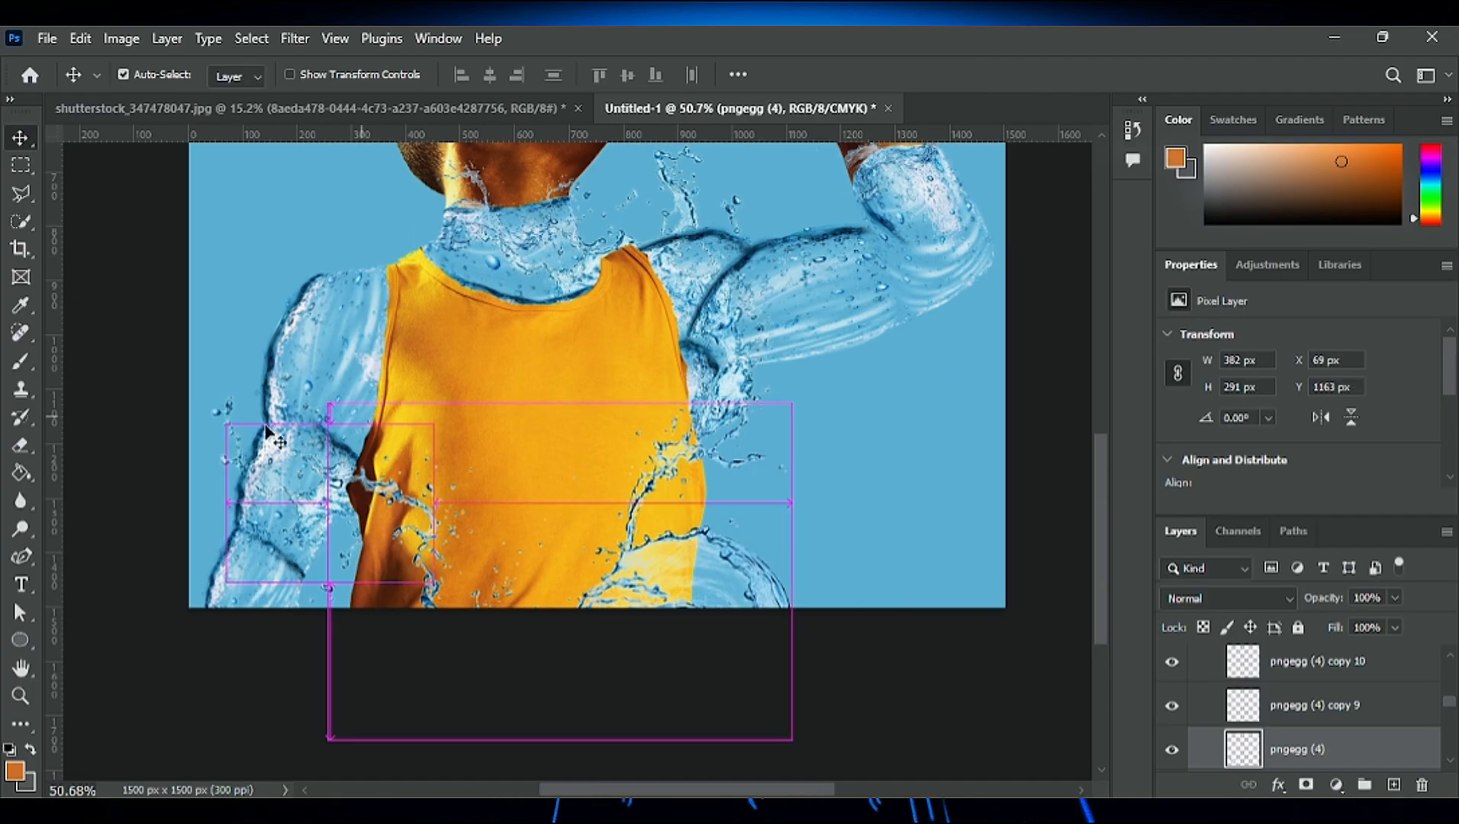
pyautogui.scroll(-2, 580, 422)
# - Add a clipped Brightness/Contrast adjustment above Exposure 1 with brightness 76 and contrast 29, and invert its mask
pyautogui.scroll(5, 381, 443)
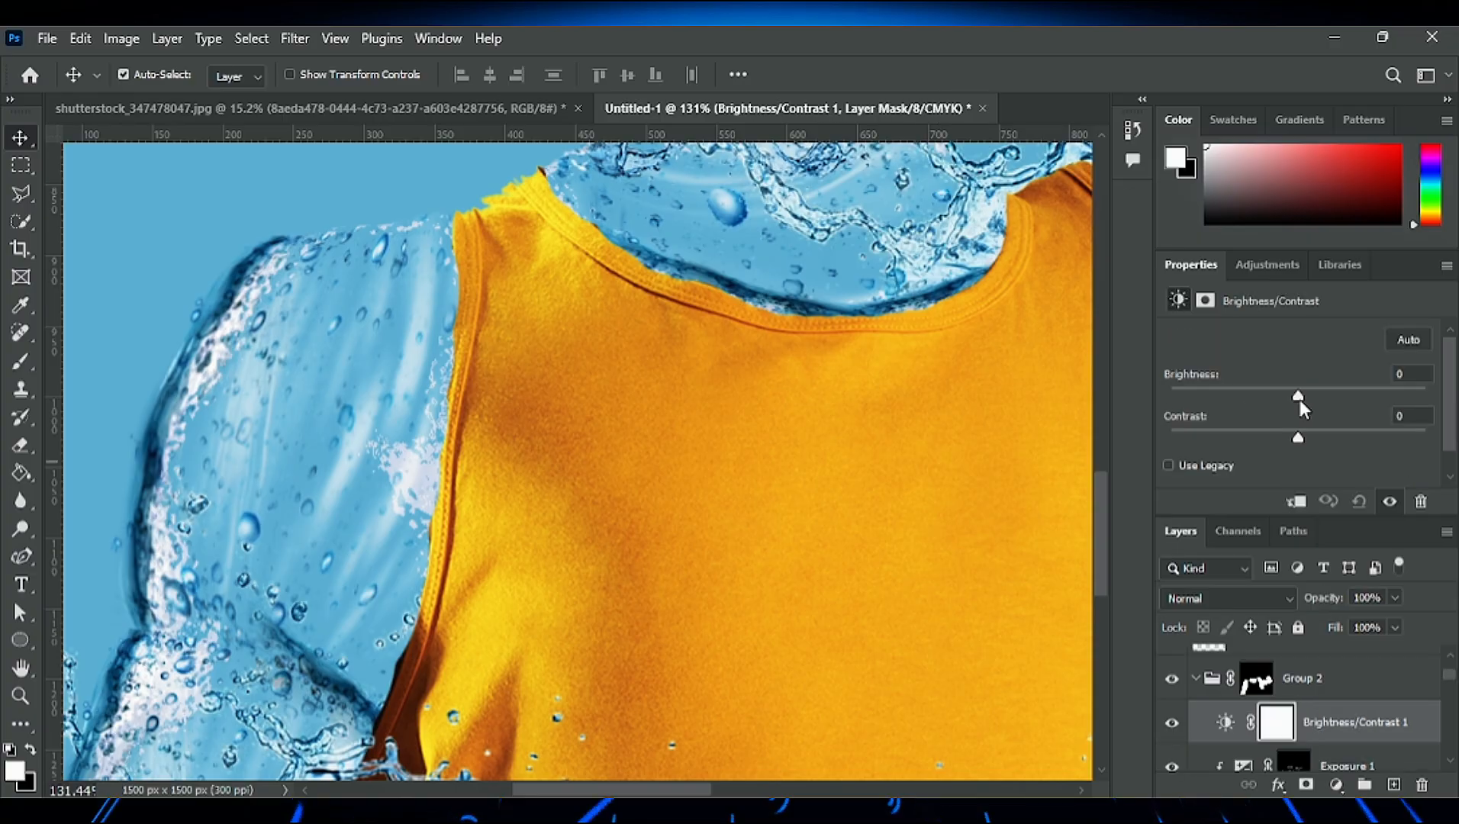
pyautogui.moveTo(1300, 399); pyautogui.dragTo(1363, 399)
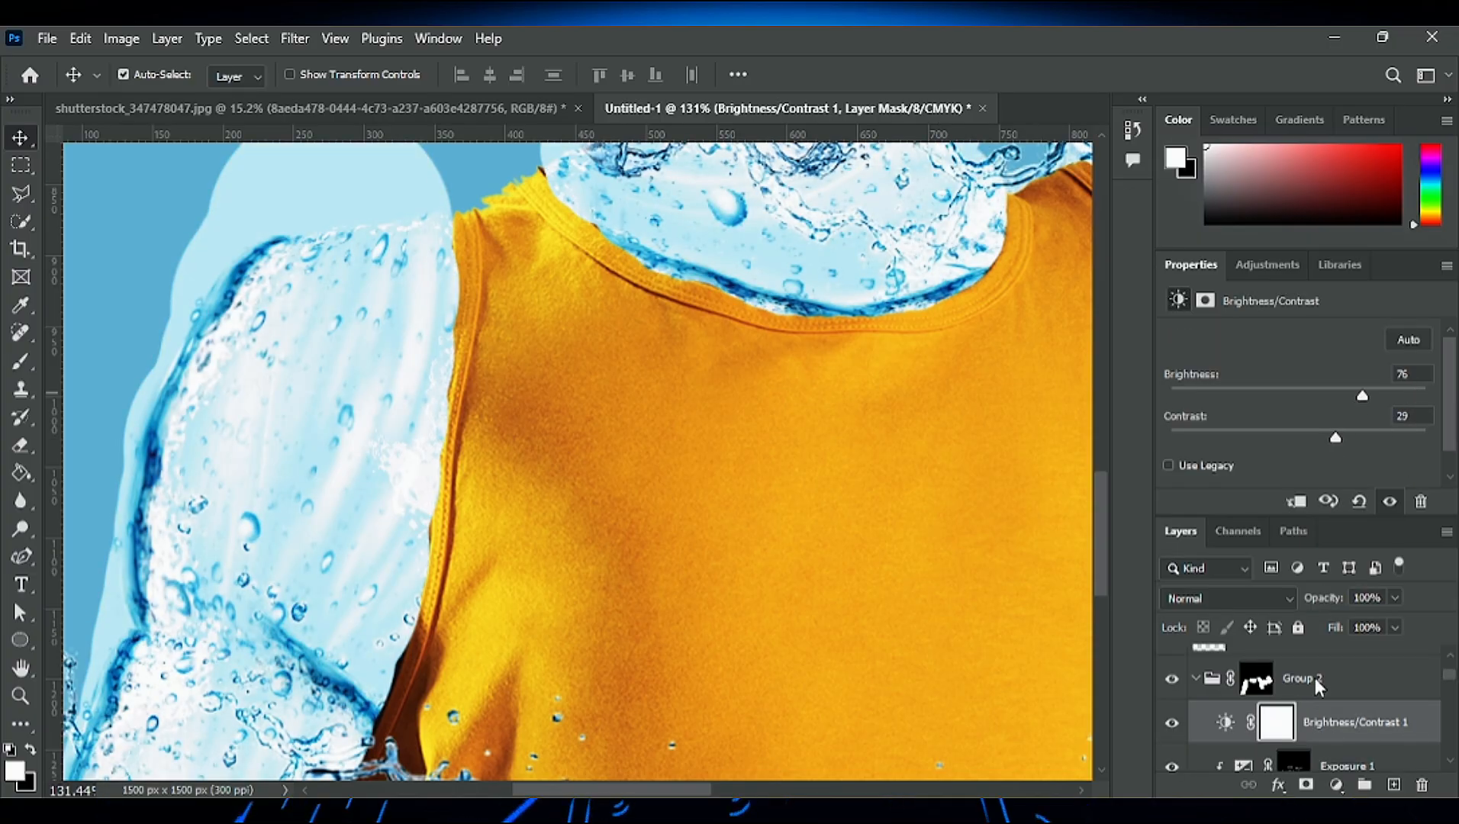
pyautogui.keyDown('alt'); pyautogui.click(1320, 742); pyautogui.keyUp('alt')
pyautogui.hotkey('ctrl', 'i')
# - Brighten the droplets on the lowered water arm by painting the Brightness/Contrast mask with a soft white 30 px brush at 10% flow
pyautogui.scroll(7, 203, 348)
pyautogui.click(25, 364)
pyautogui.press('[')
pyautogui.press('[')
pyautogui.press('[')
pyautogui.press('[')
pyautogui.press('[')
pyautogui.press('[')
pyautogui.press('[')
pyautogui.press('[')
pyautogui.press('[')
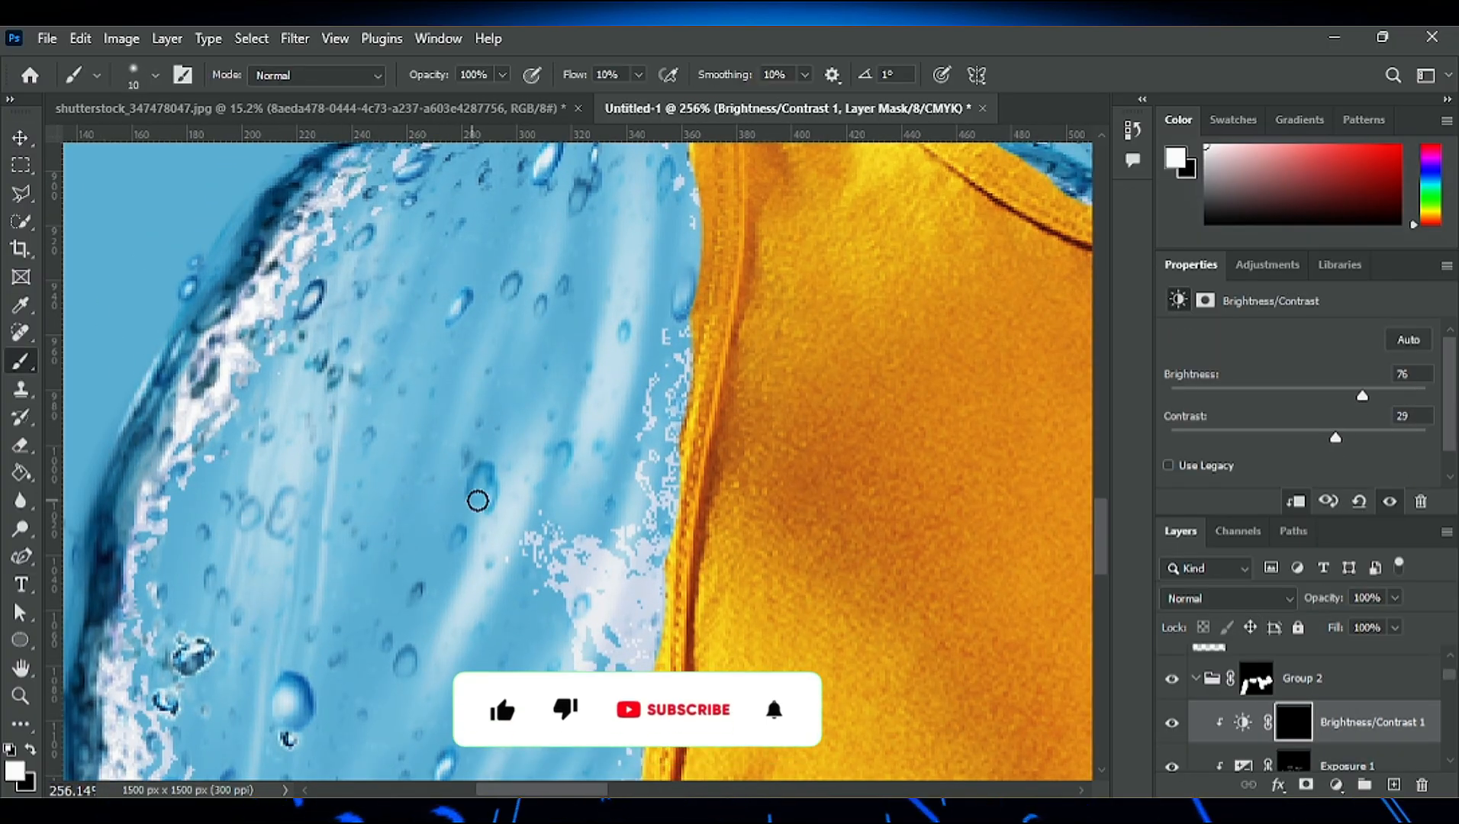
pyautogui.press(']')
pyautogui.press(']')
pyautogui.scroll(-4, 603, 514)
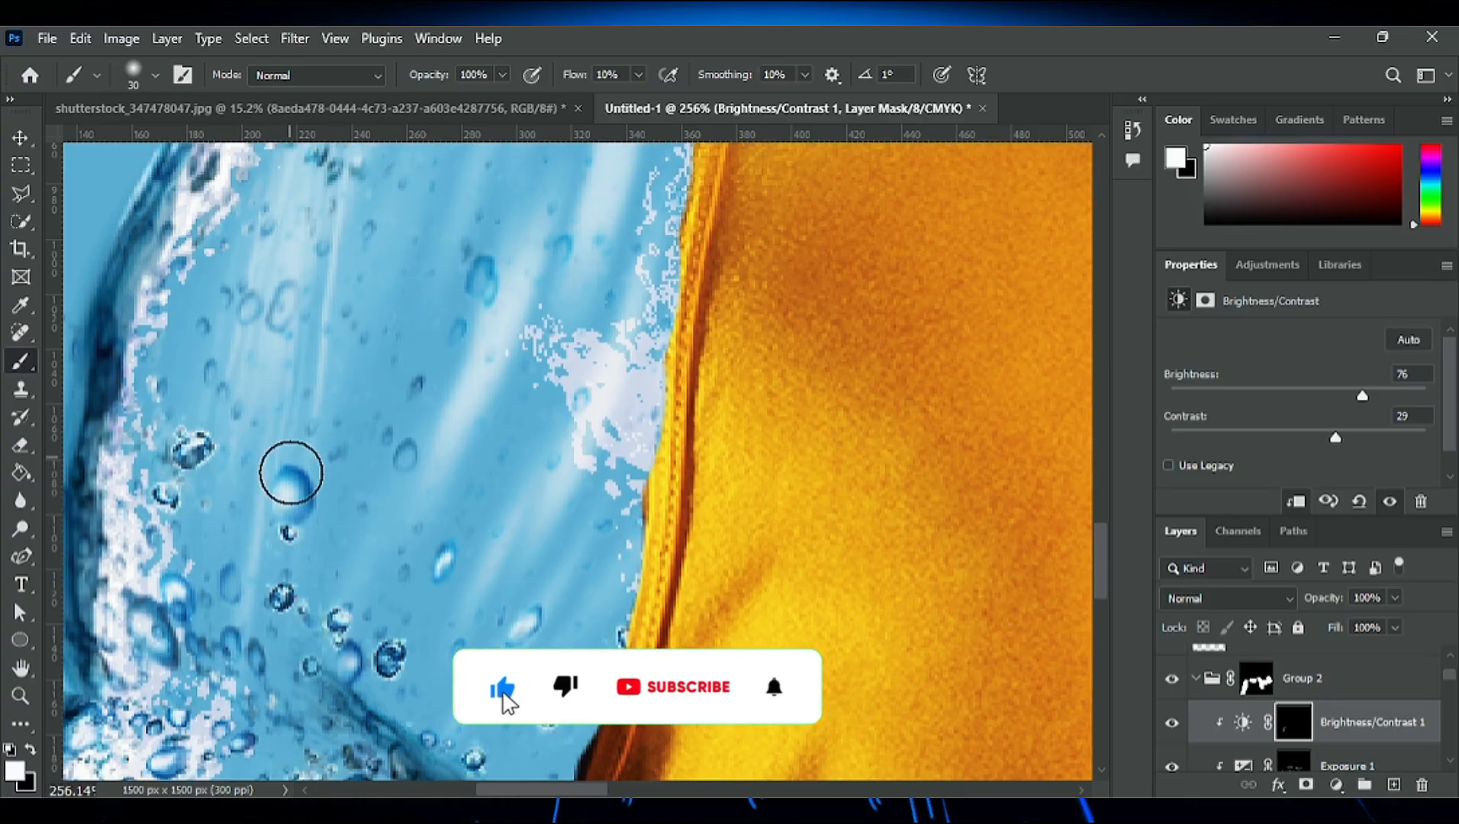
pyautogui.moveTo(292, 474); pyautogui.dragTo(292, 493)
pyautogui.scroll(4, 343, 324)
pyautogui.scroll(-8, 418, 416)
pyautogui.scroll(5, 283, 567)
pyautogui.moveTo(283, 568); pyautogui.dragTo(282, 595)
pyautogui.scroll(-4, 264, 608)
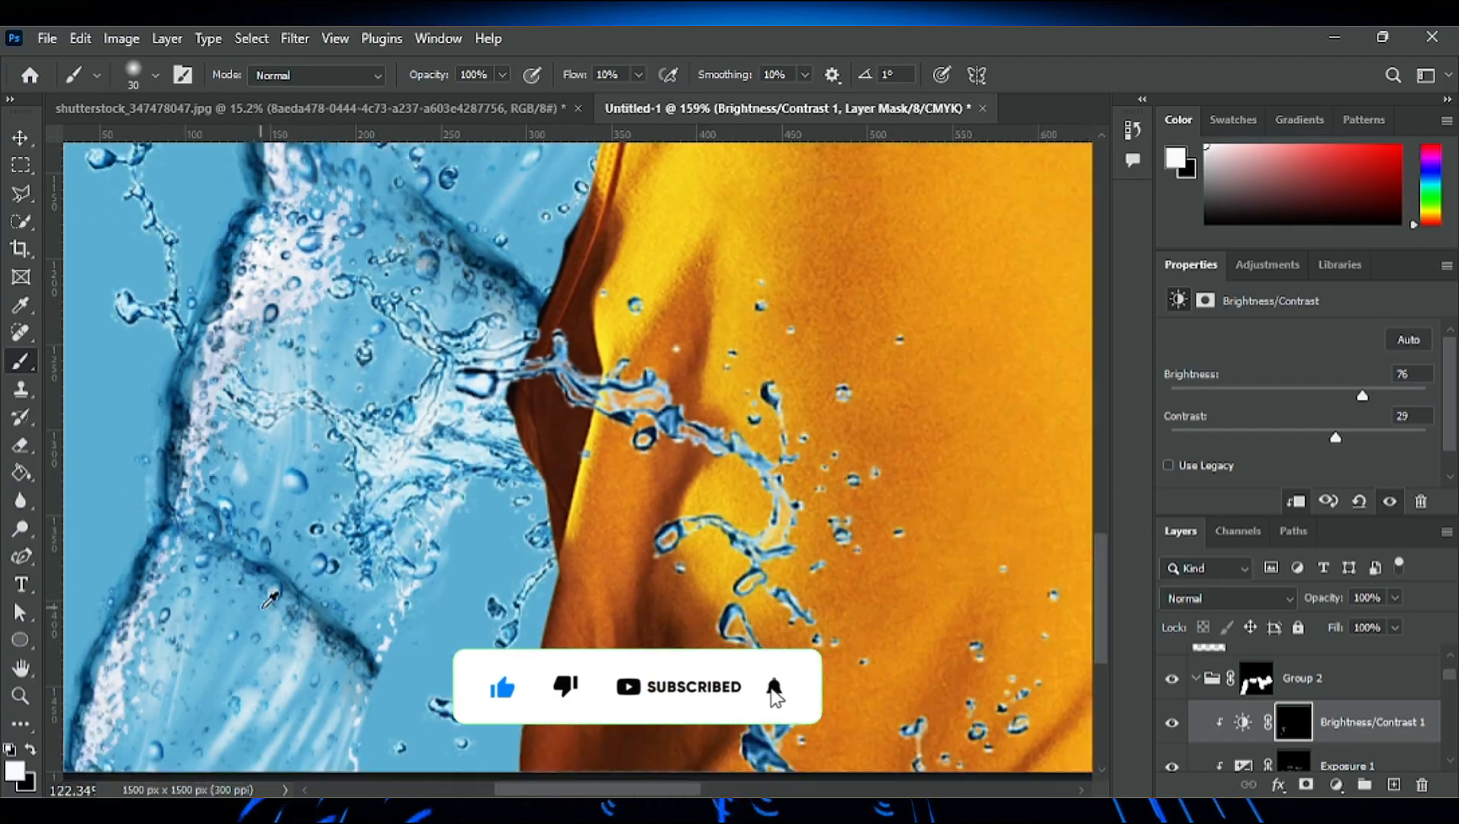
# - Paint the Brightness/Contrast mask over the droplets on the neck and raised arm to brighten them
pyautogui.scroll(-5, 271, 599)
pyautogui.scroll(6, 760, 475)
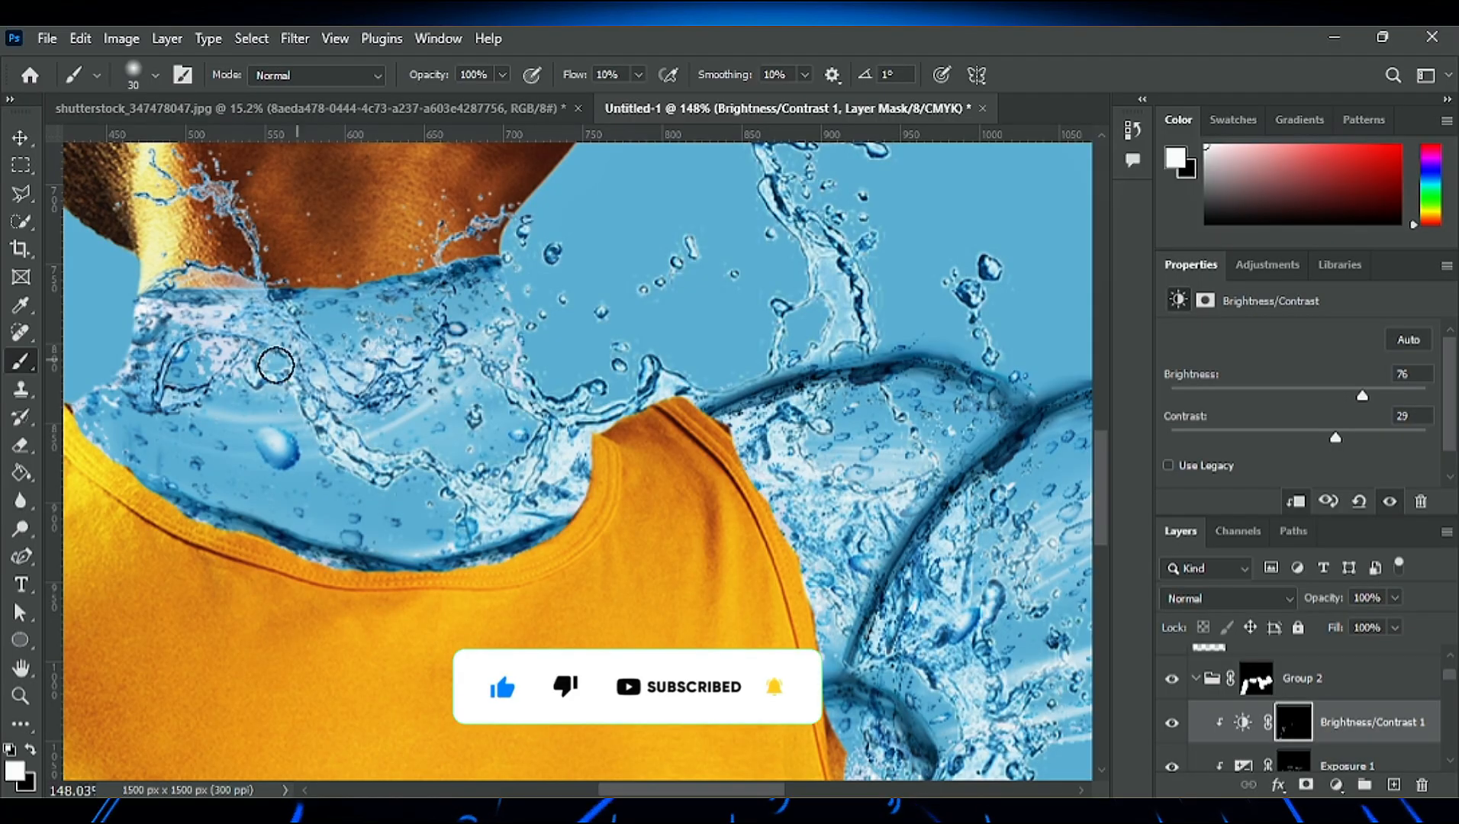
pyautogui.scroll(-4, 205, 499)
pyautogui.scroll(2, 620, 618)
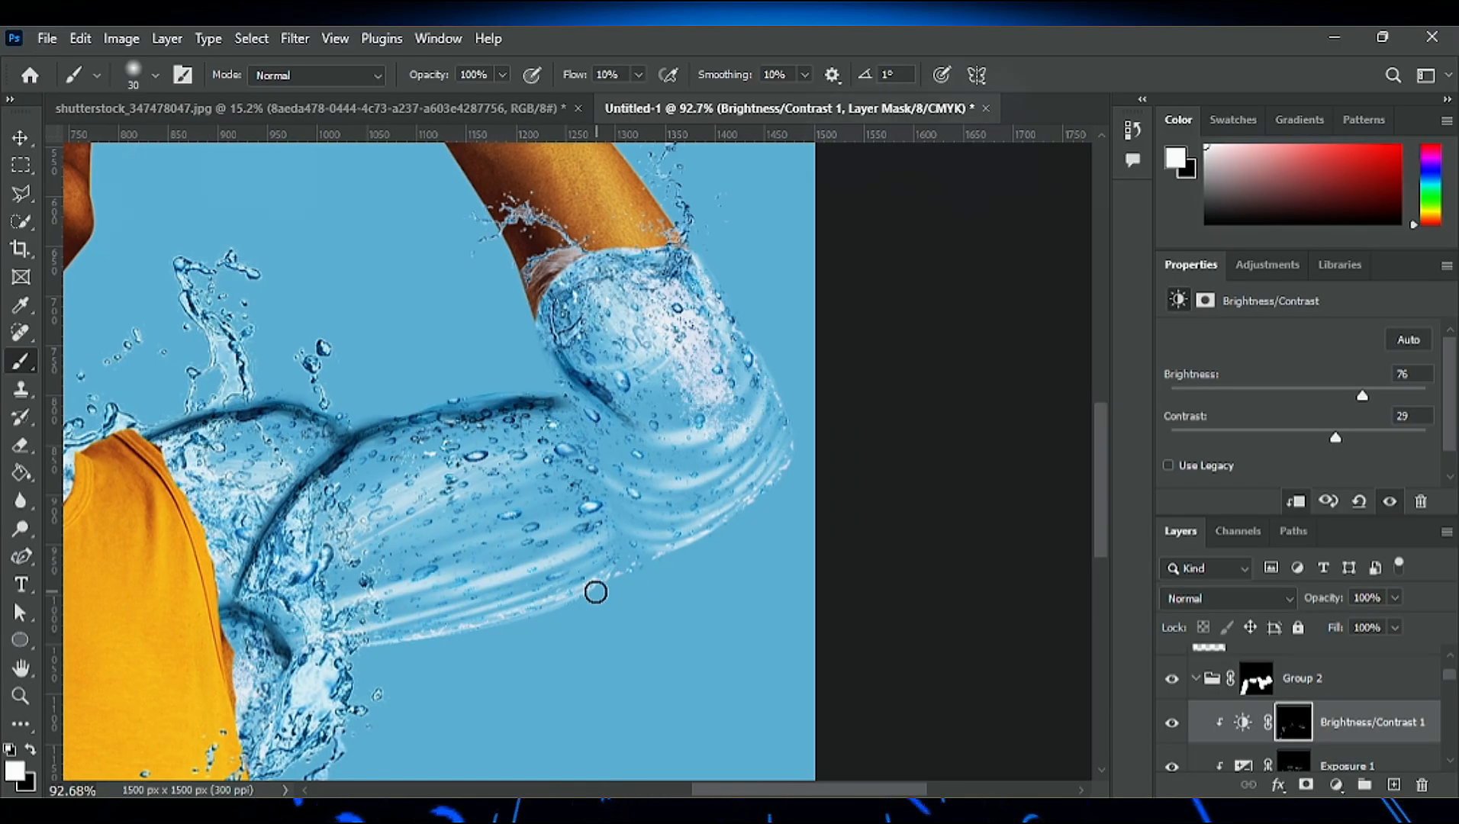
pyautogui.scroll(3, 575, 588)
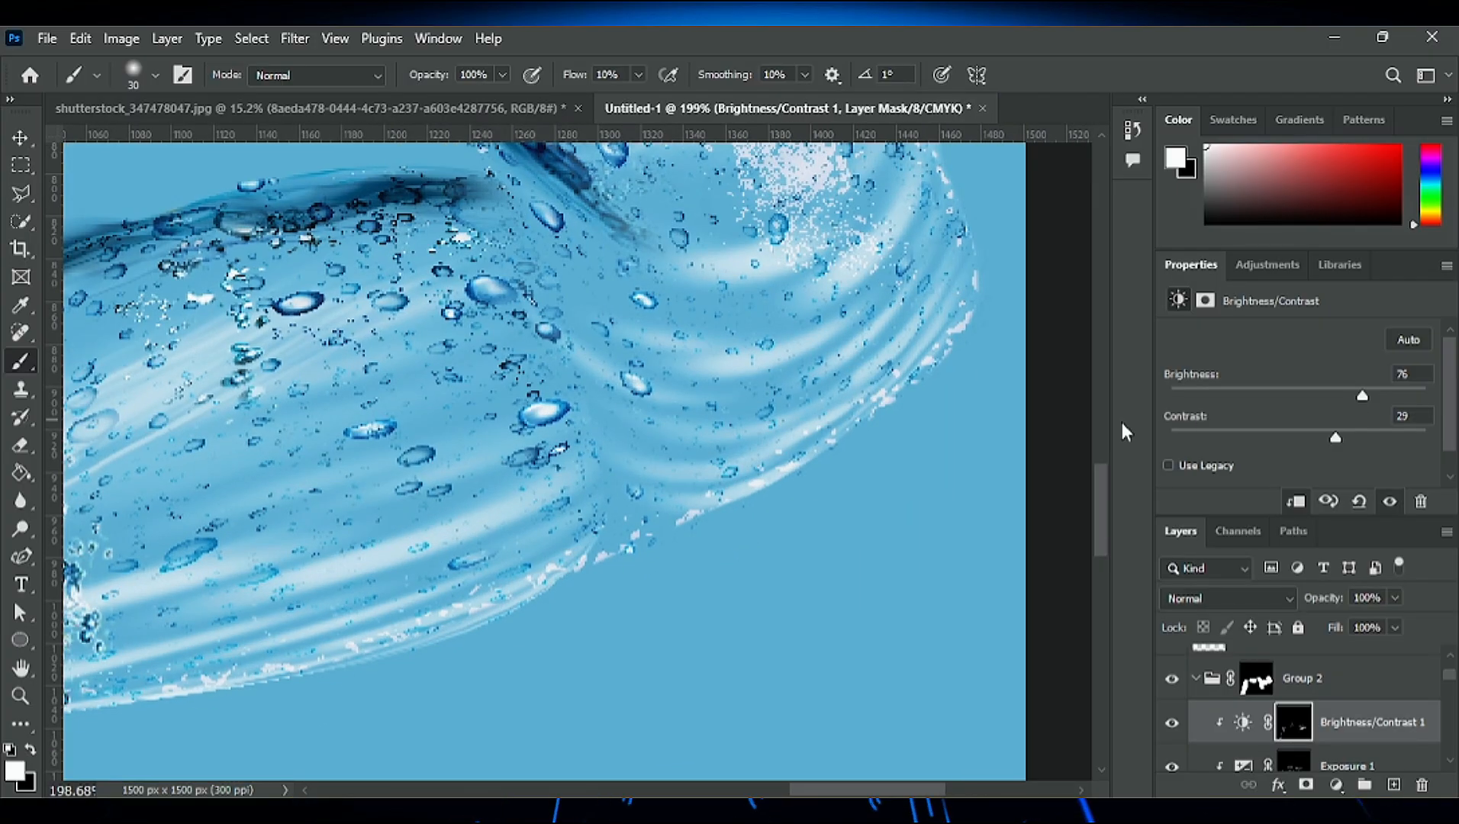
pyautogui.moveTo(810, 791); pyautogui.dragTo(845, 795)
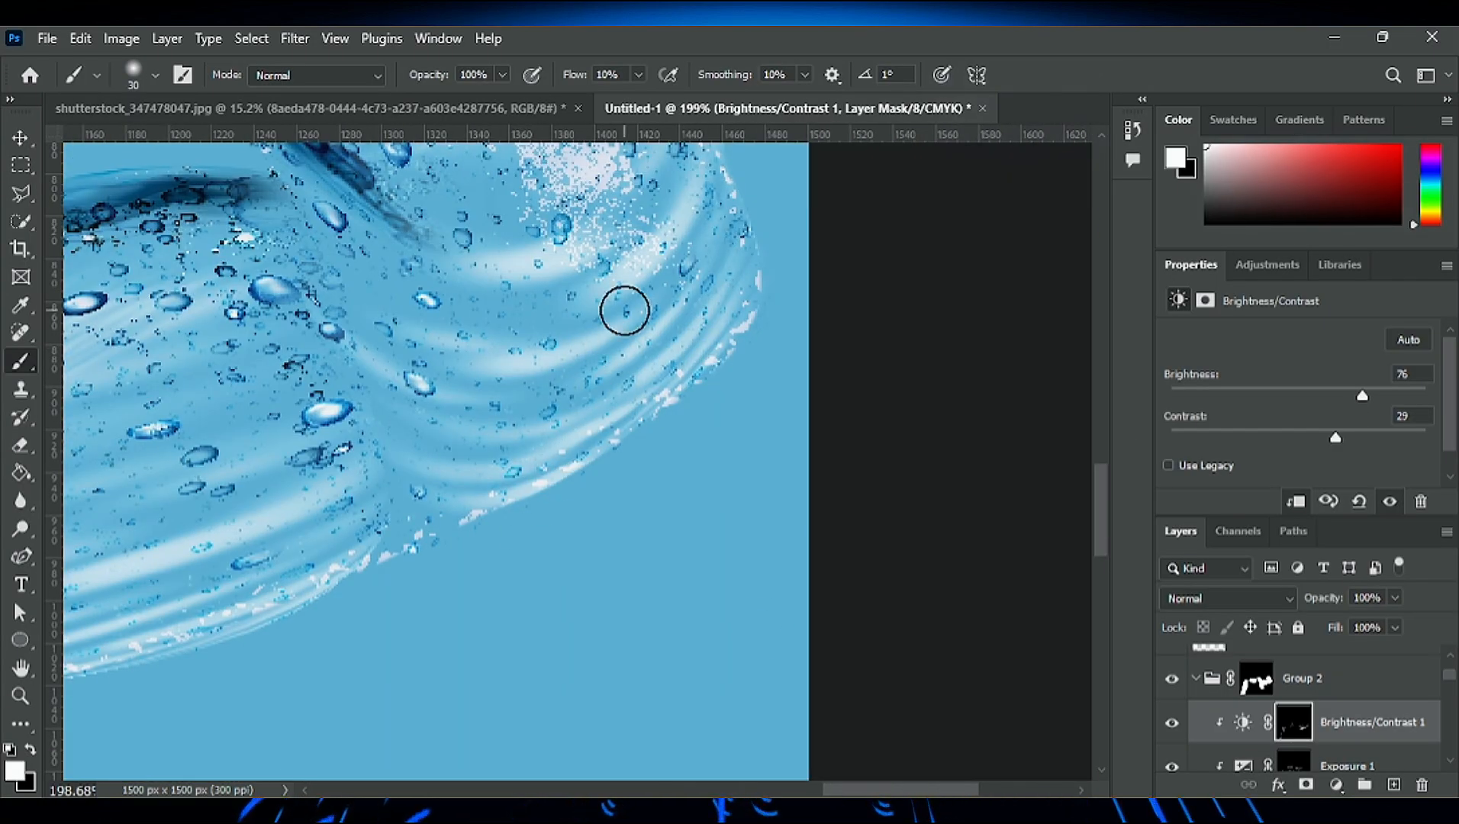
pyautogui.scroll(-5, 625, 311)
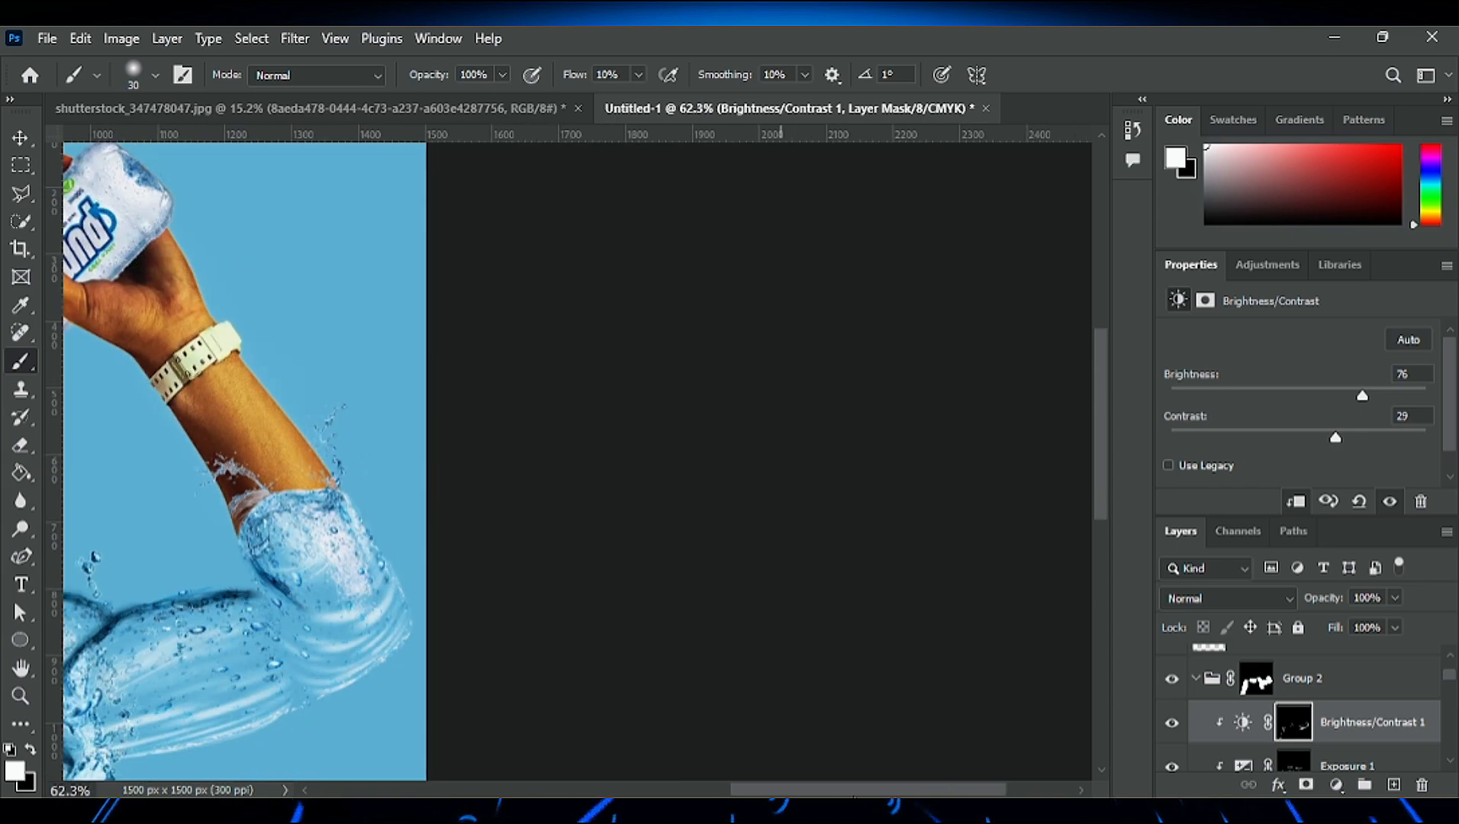
# - Warp the lower part of the pngegg (4) copy 11 elbow edge toward the raised arm's inner crease
pyautogui.moveTo(855, 797); pyautogui.dragTo(809, 797)
pyautogui.click(23, 142)
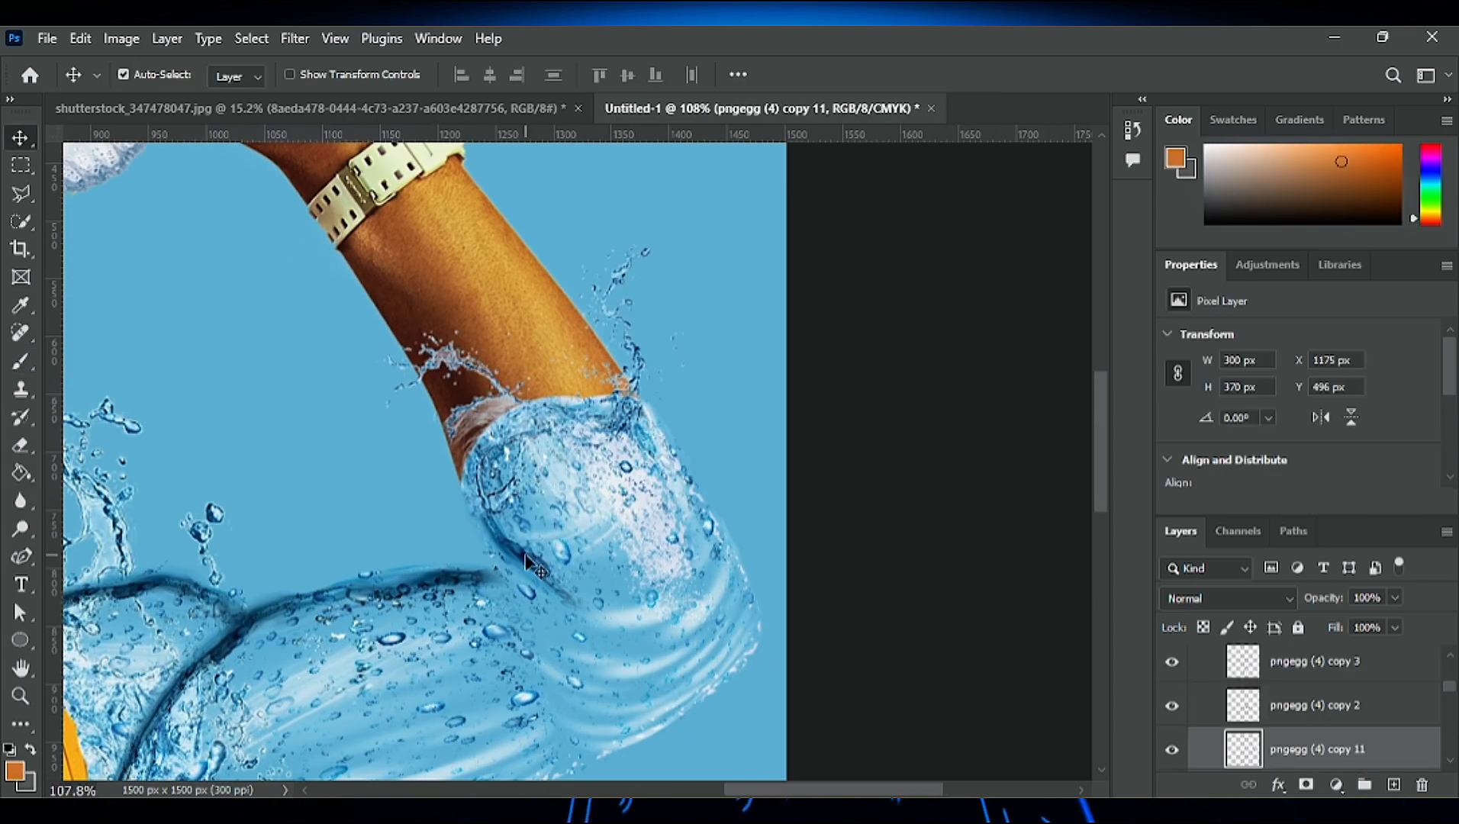
pyautogui.moveTo(515, 546); pyautogui.dragTo(536, 568)
pyautogui.scroll(5, 527, 569)
pyautogui.press('e')
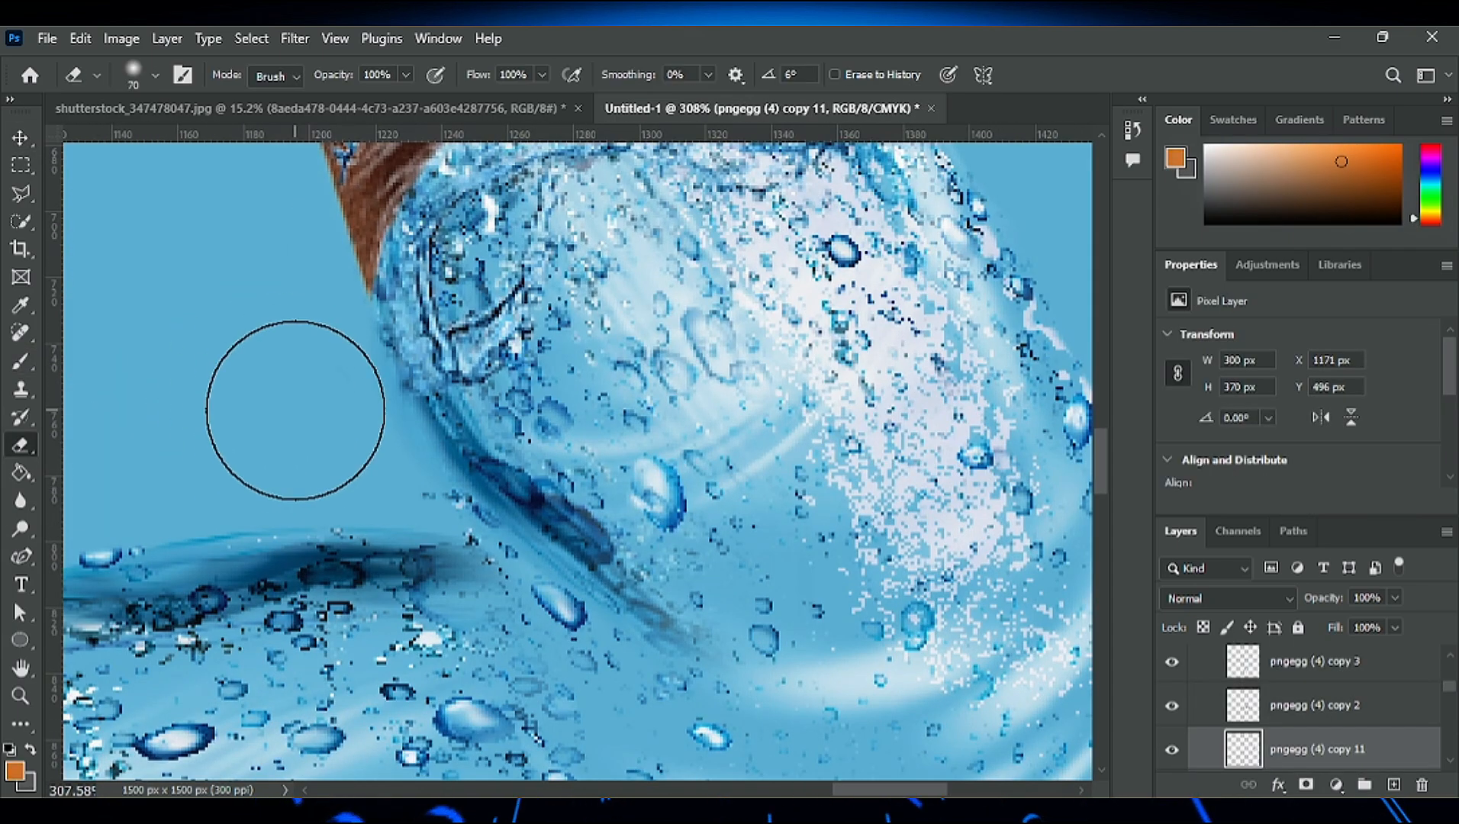
pyautogui.scroll(-8, 526, 416)
pyautogui.hotkey('ctrl', 't')
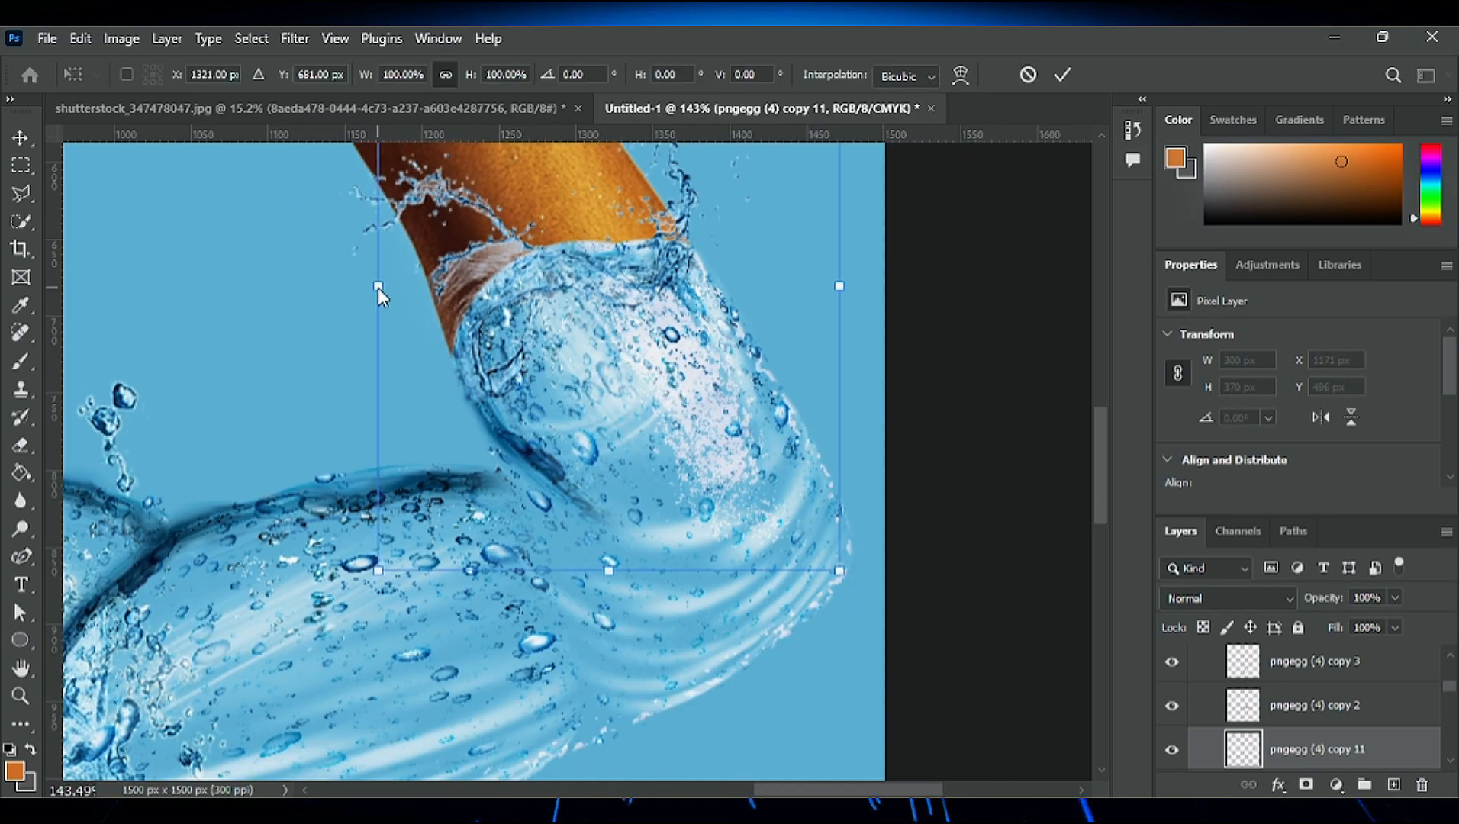
pyautogui.rightClick(377, 289)
pyautogui.click(412, 449)
pyautogui.moveTo(380, 382); pyautogui.dragTo(411, 384)
pyautogui.moveTo(379, 573)
pyautogui.mouseDown()
pyautogui.moveTo(321, 571)
pyautogui.moveTo(368, 572)
pyautogui.mouseUp()
pyautogui.moveTo(601, 573); pyautogui.dragTo(540, 568)
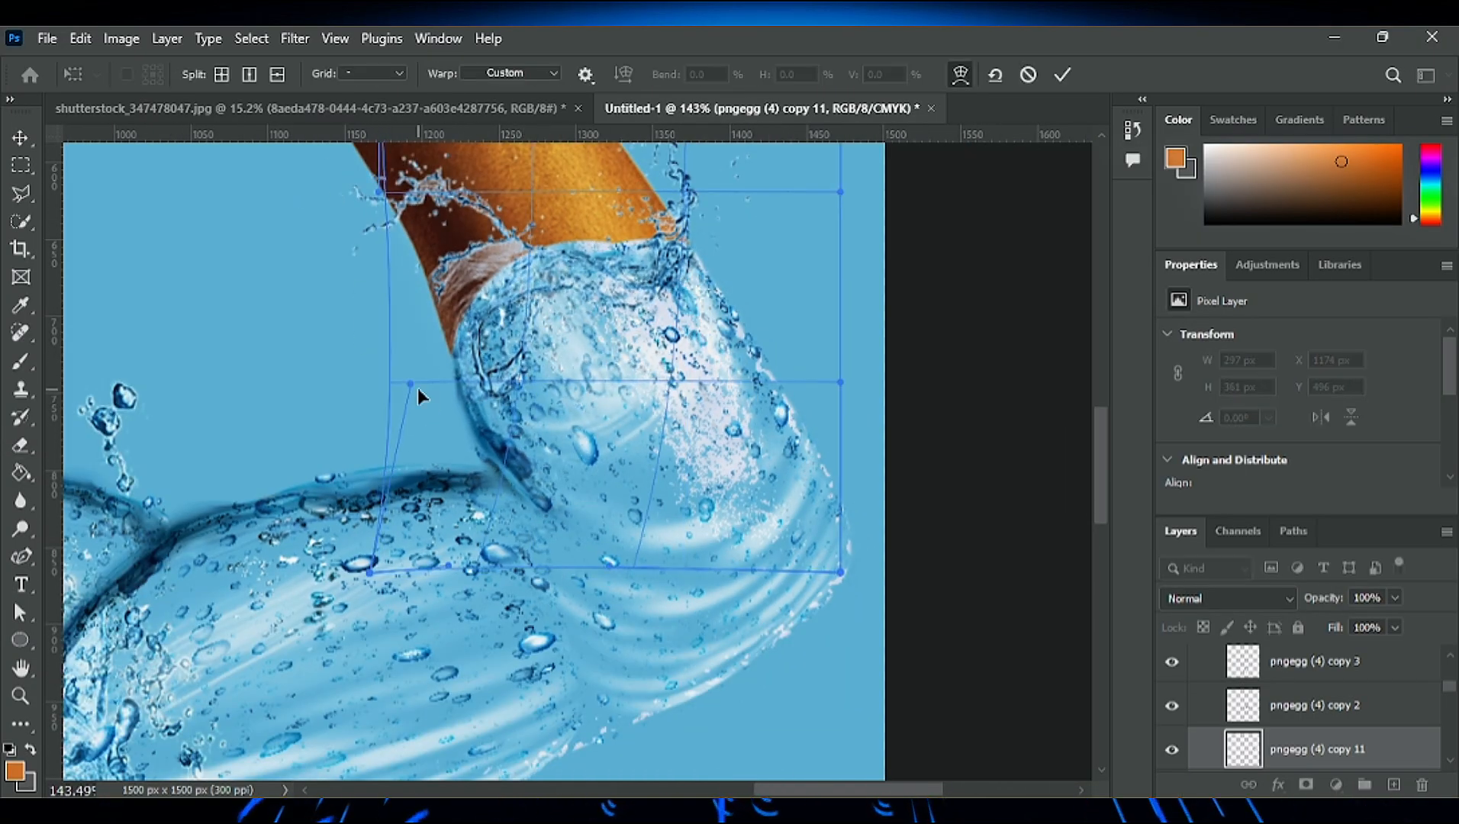
# - Bend the inner side of the pngegg (4) copy 11 warp to follow the raised forearm's contour, and apply it
pyautogui.moveTo(412, 384); pyautogui.dragTo(456, 379)
pyautogui.scroll(2, 457, 379)
pyautogui.moveTo(380, 296); pyautogui.dragTo(301, 309)
pyautogui.moveTo(448, 669); pyautogui.dragTo(388, 670)
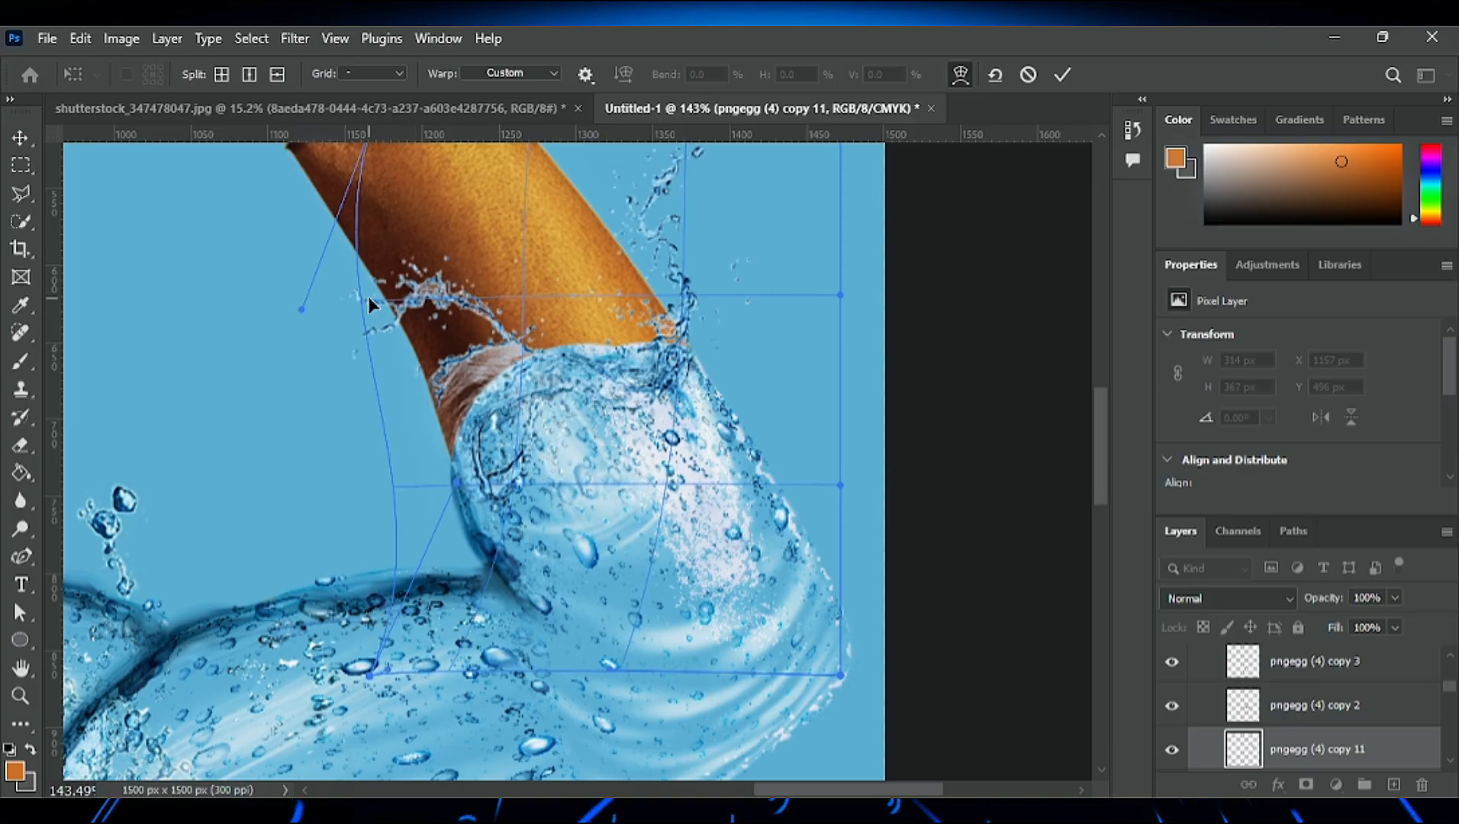
pyautogui.moveTo(390, 467); pyautogui.dragTo(416, 475)
pyautogui.moveTo(396, 314); pyautogui.dragTo(357, 312)
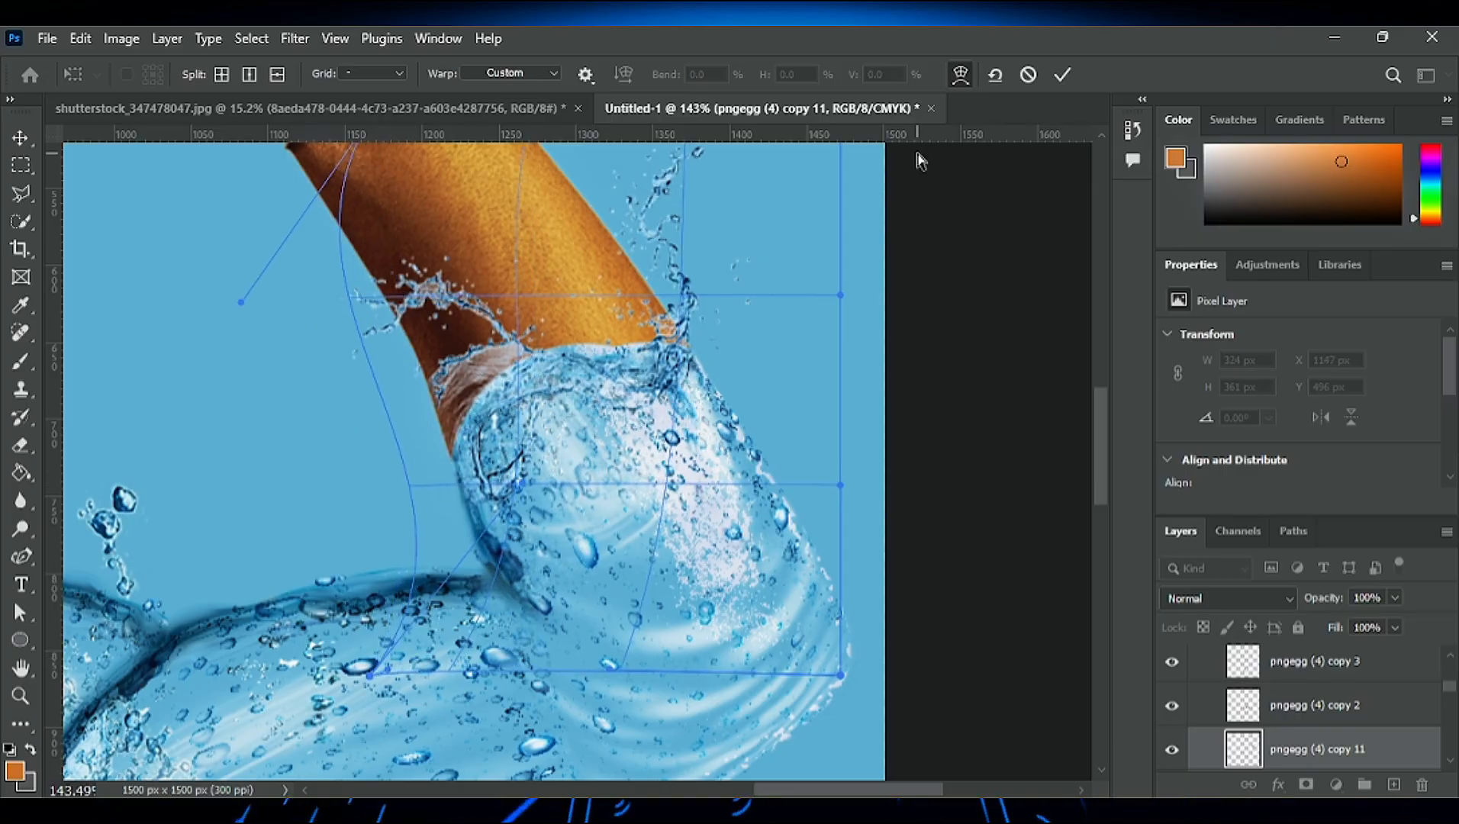
pyautogui.click(1061, 75)
pyautogui.scroll(-6, 496, 469)
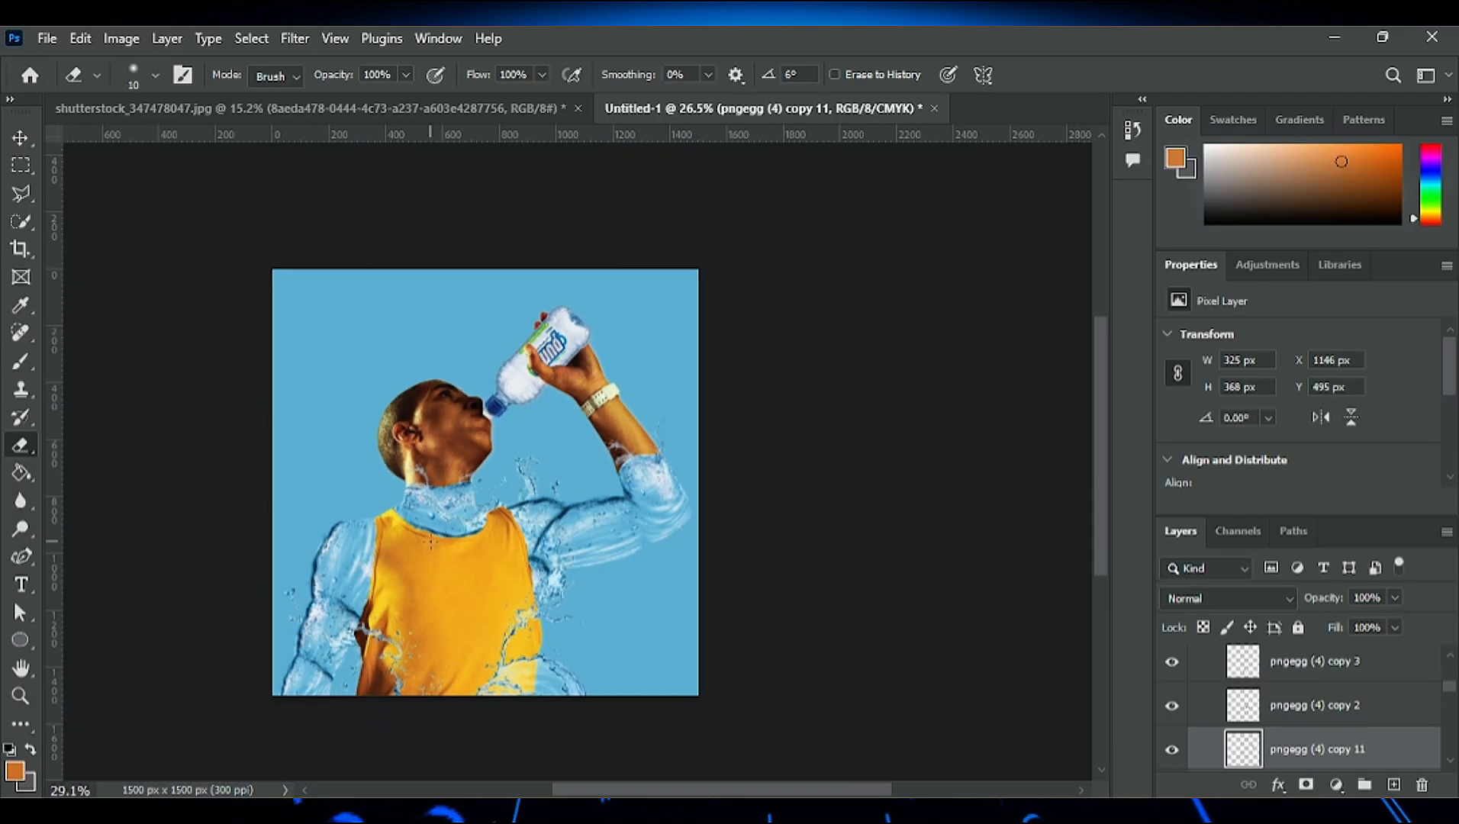
# - Duplicate a dark water edge and rotate the copy 58.35° to line the inner side of the lowered forearm
pyautogui.scroll(8, 336, 657)
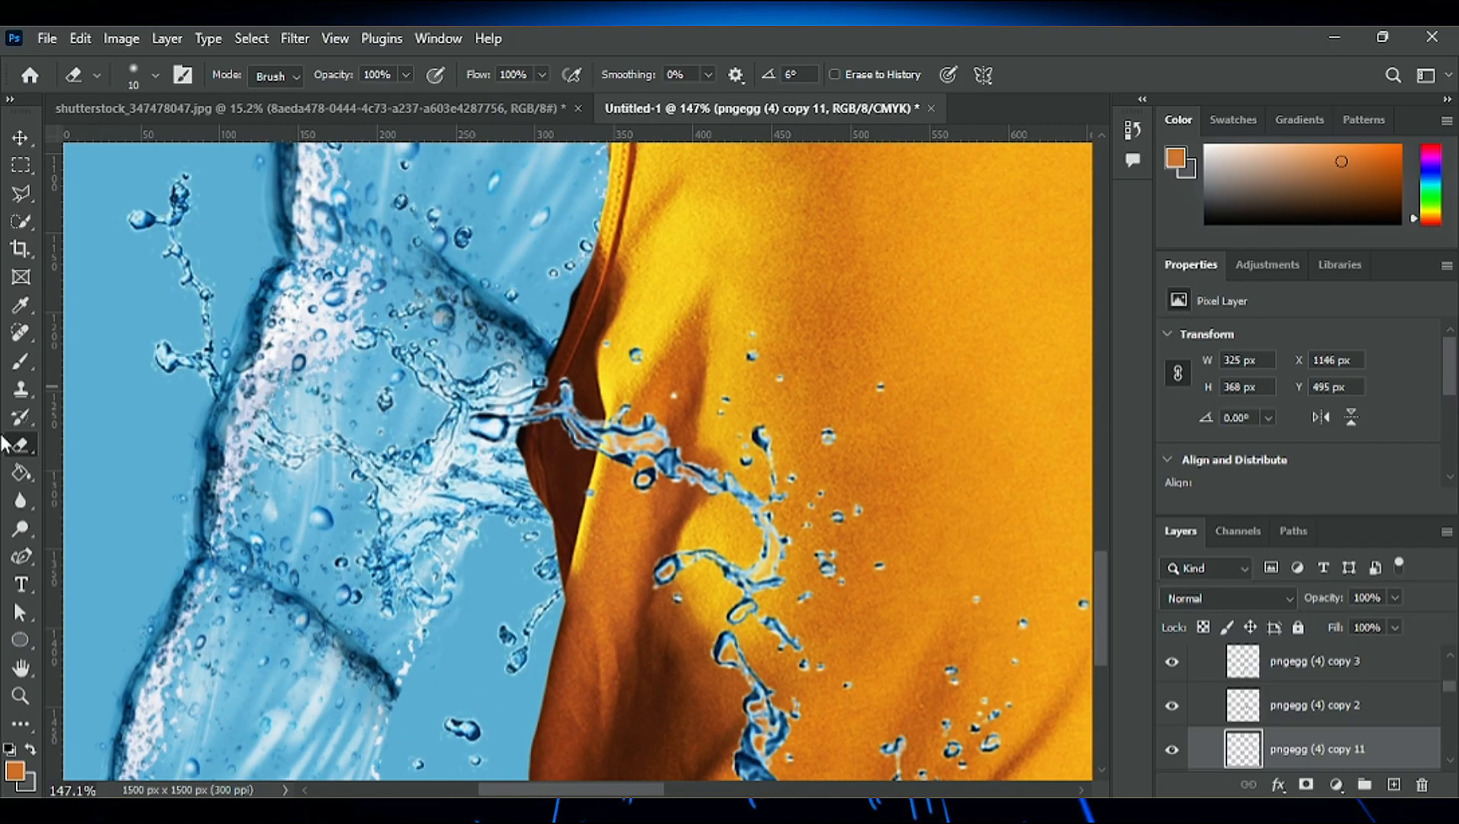
pyautogui.press('v')
pyautogui.hotkey('ctrl', 'j')
pyautogui.hotkey('ctrl', 't')
pyautogui.scroll(-3, 450, 603)
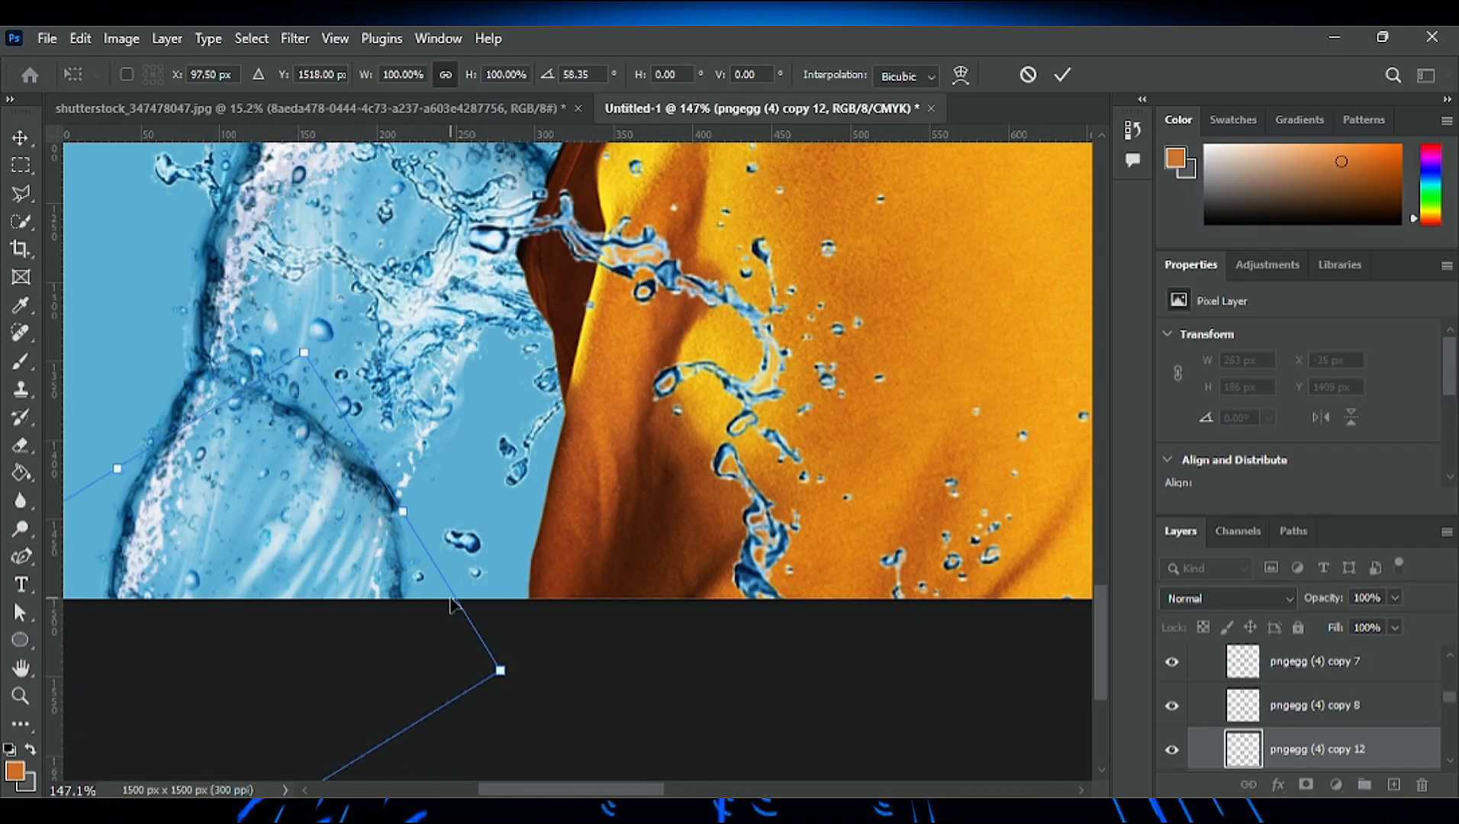
pyautogui.click(1062, 75)
# - Duplicate the forearm edge and rotate the copy to 18.96° along the inner side of the arm segment above the forearm crease
pyautogui.scroll(-3, 404, 438)
pyautogui.scroll(3, 399, 471)
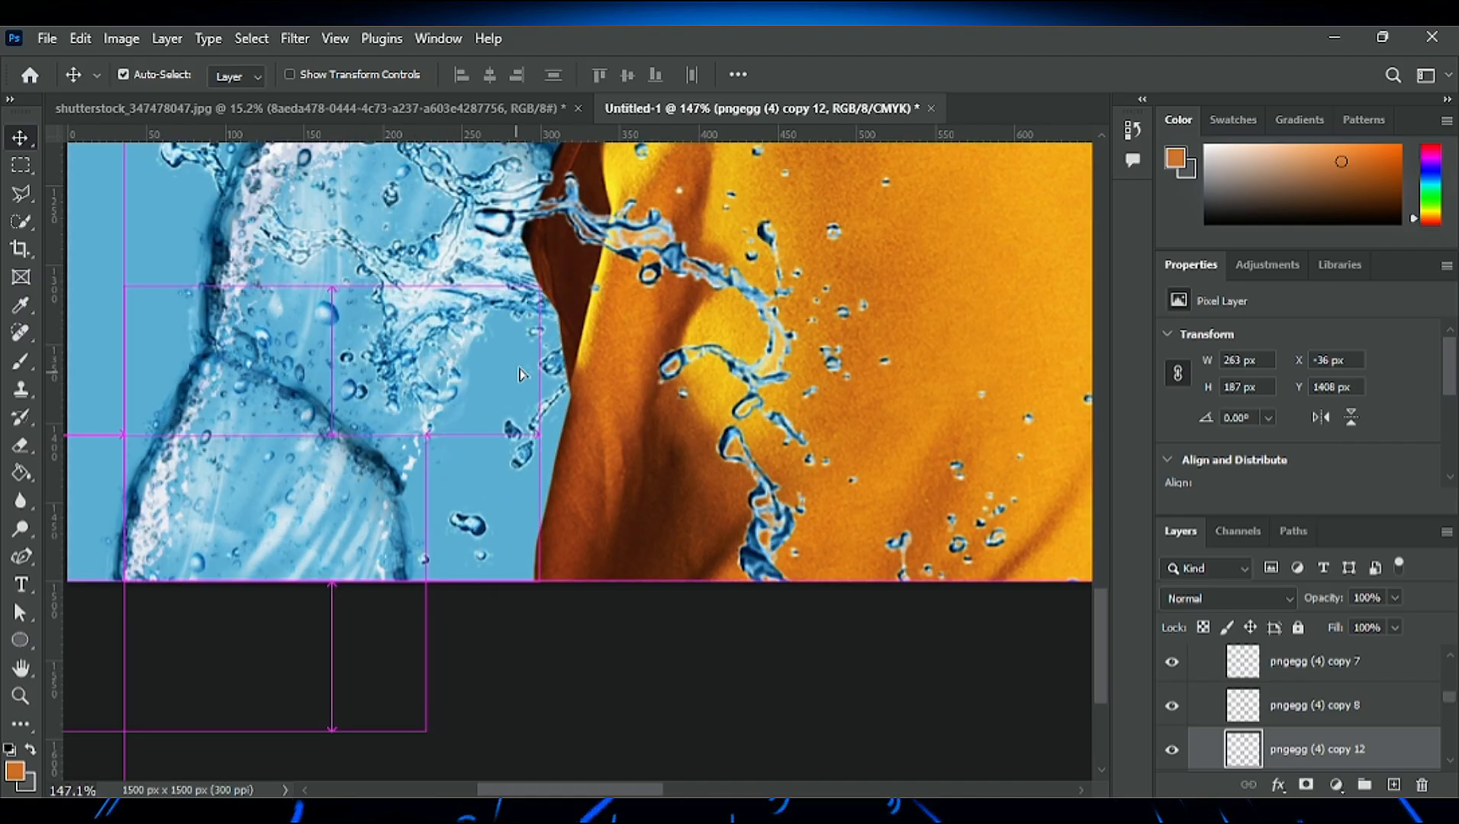
pyautogui.keyDown('alt'); pyautogui.moveTo(402, 535); pyautogui.dragTo(479, 281); pyautogui.keyUp('alt')
pyautogui.hotkey('ctrl', 't')
pyautogui.moveTo(513, 488); pyautogui.dragTo(509, 492)
pyautogui.moveTo(507, 494); pyautogui.dragTo(419, 553)
pyautogui.hotkey('ctrl', 'z')
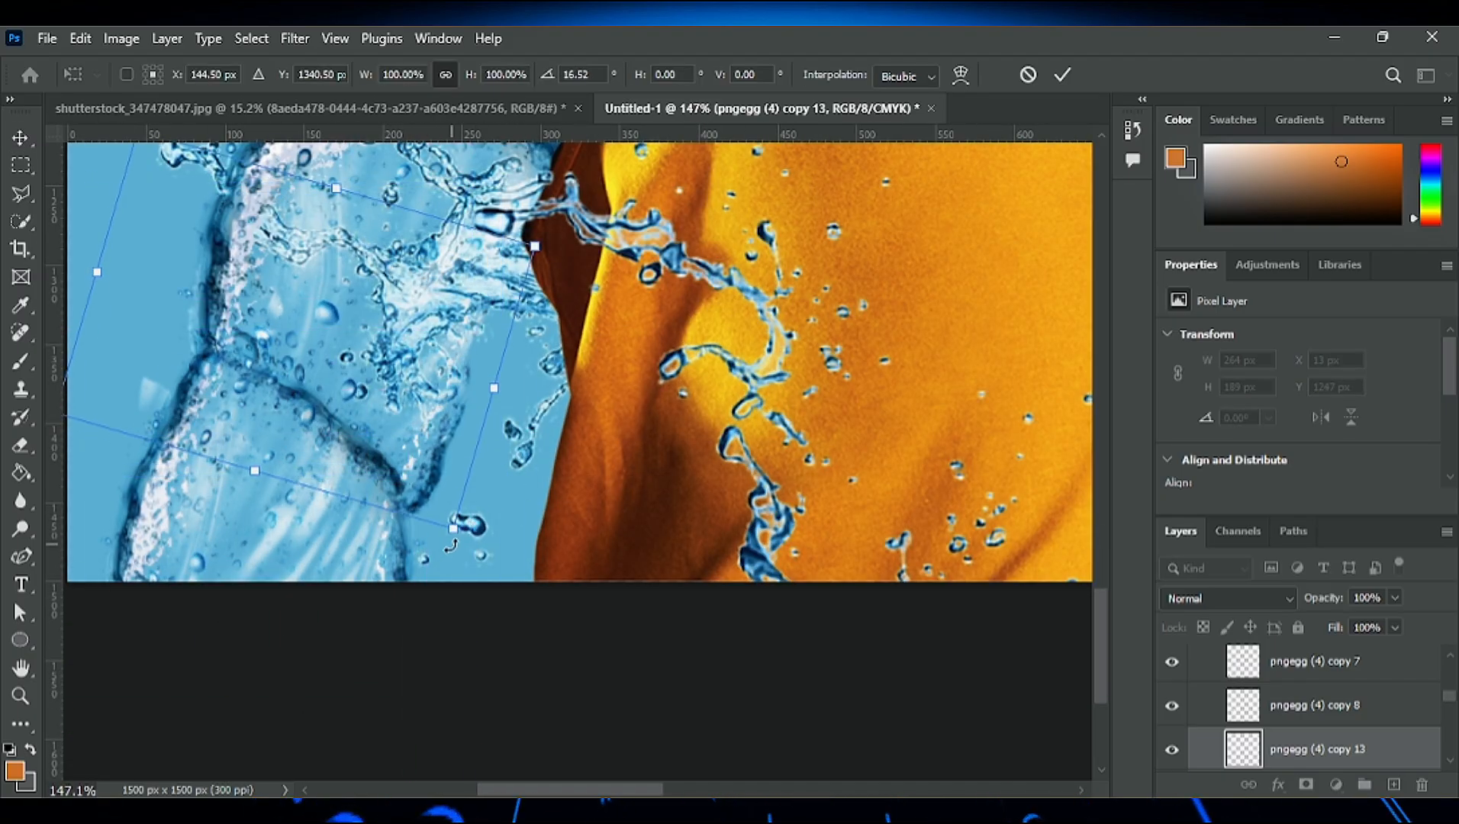
pyautogui.moveTo(429, 487); pyautogui.dragTo(445, 418)
pyautogui.scroll(3, 446, 589)
pyautogui.moveTo(453, 581); pyautogui.dragTo(434, 609)
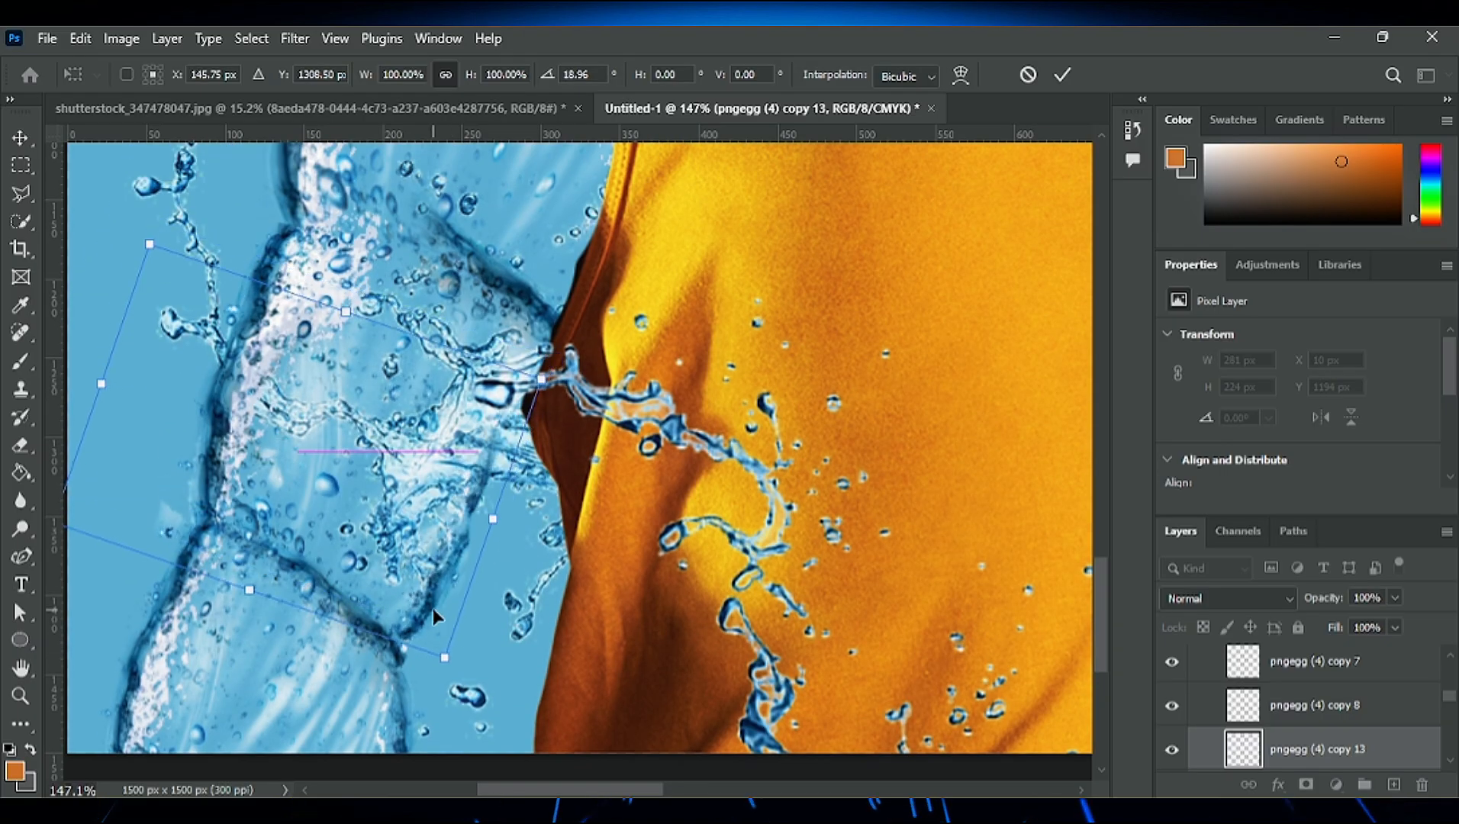
# - Warp the pngegg (4) copy 13 edge to fit the arm segment's inner contour, and apply it
pyautogui.click(568, 501)
pyautogui.moveTo(542, 378)
pyautogui.mouseDown()
pyautogui.moveTo(716, 218)
pyautogui.moveTo(529, 393)
pyautogui.moveTo(566, 391)
pyautogui.mouseUp()
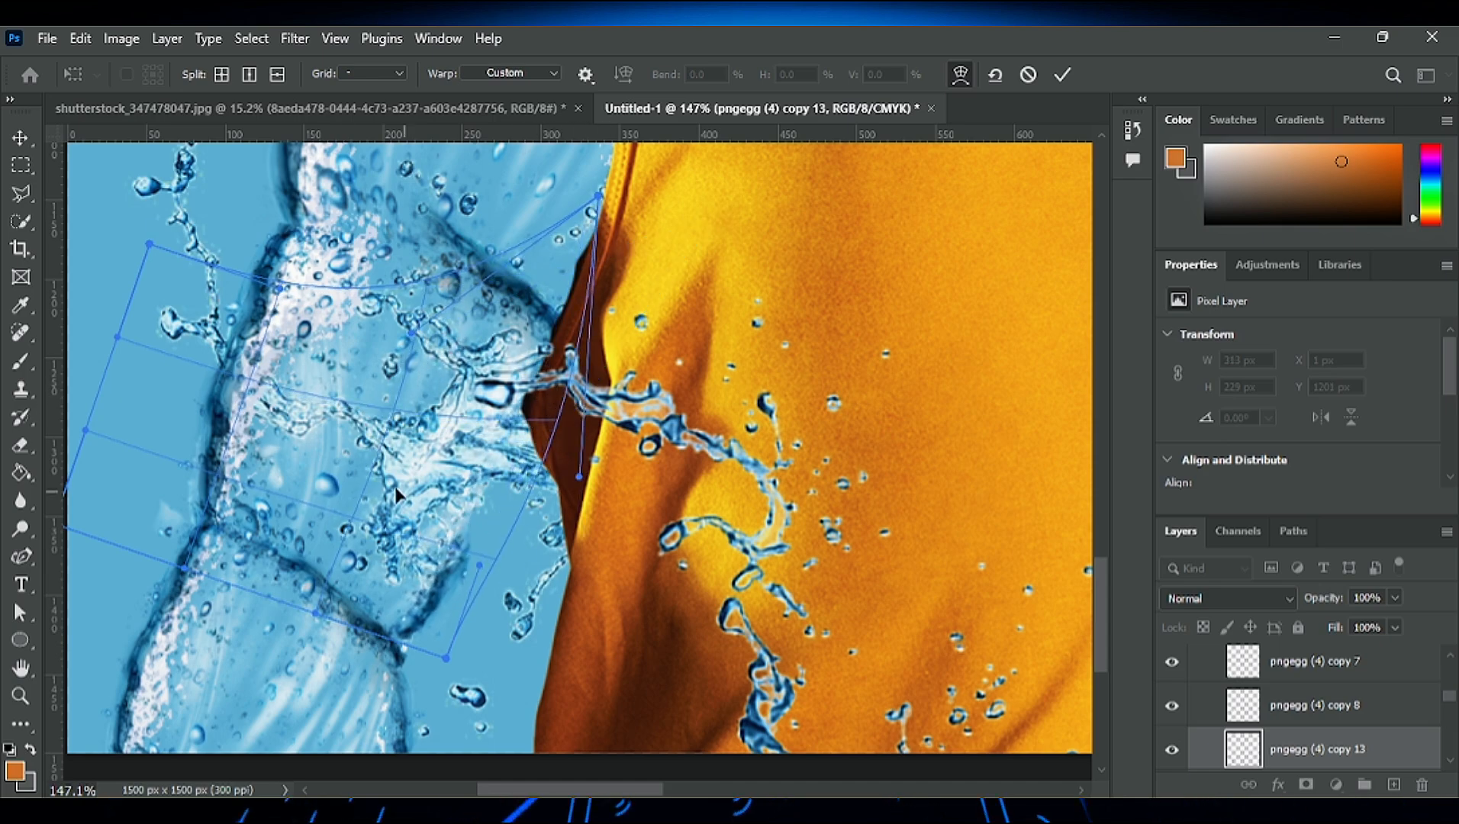
pyautogui.moveTo(84, 431); pyautogui.dragTo(412, 507)
pyautogui.click(1062, 74)
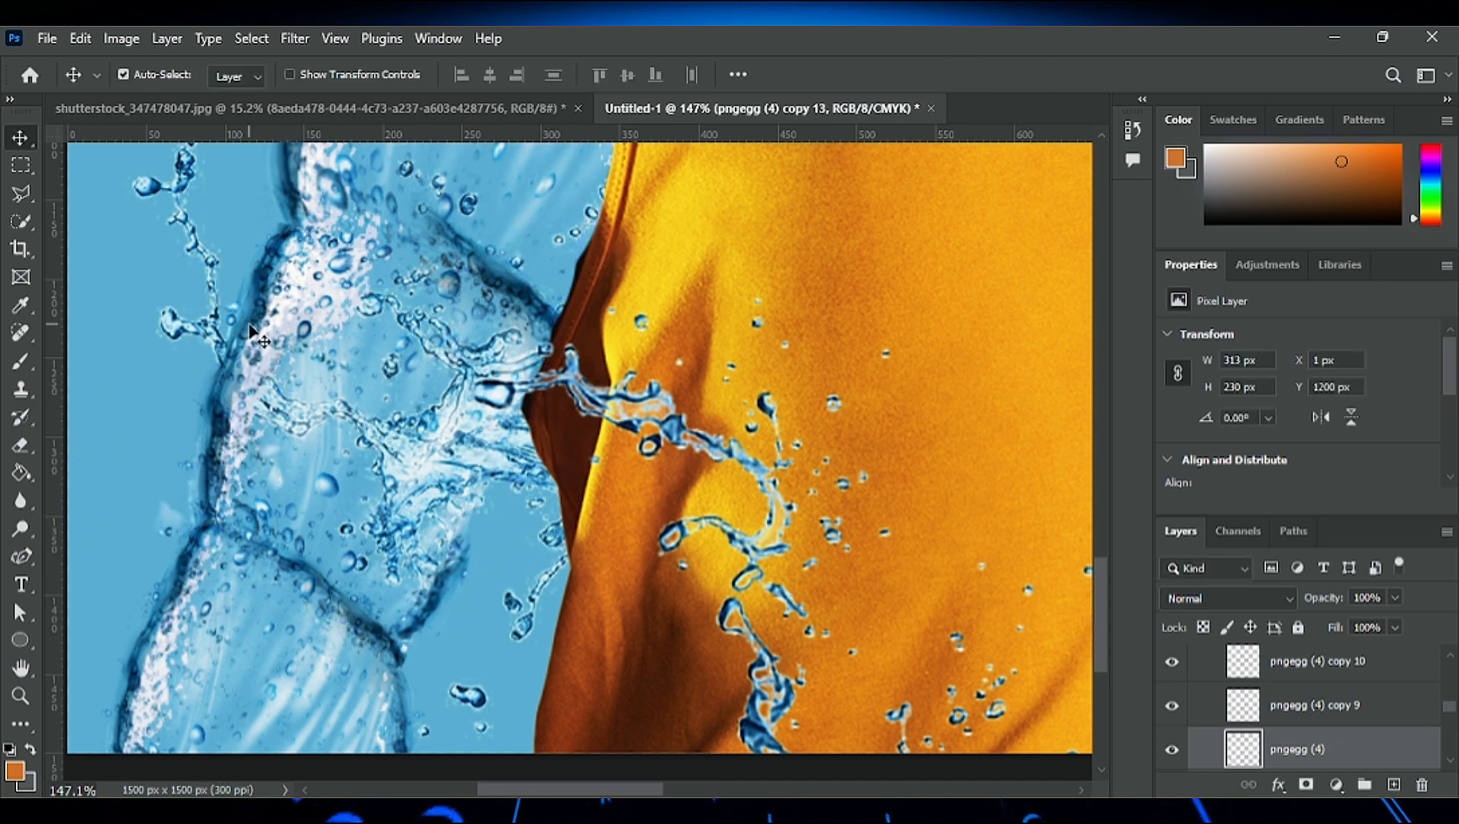
# - Move the pngegg (4) layer on the lowered arm up slightly
pyautogui.click(252, 278)
pyautogui.moveTo(248, 273); pyautogui.dragTo(251, 258)
pyautogui.scroll(-8, 548, 439)
pyautogui.scroll(8, 504, 470)
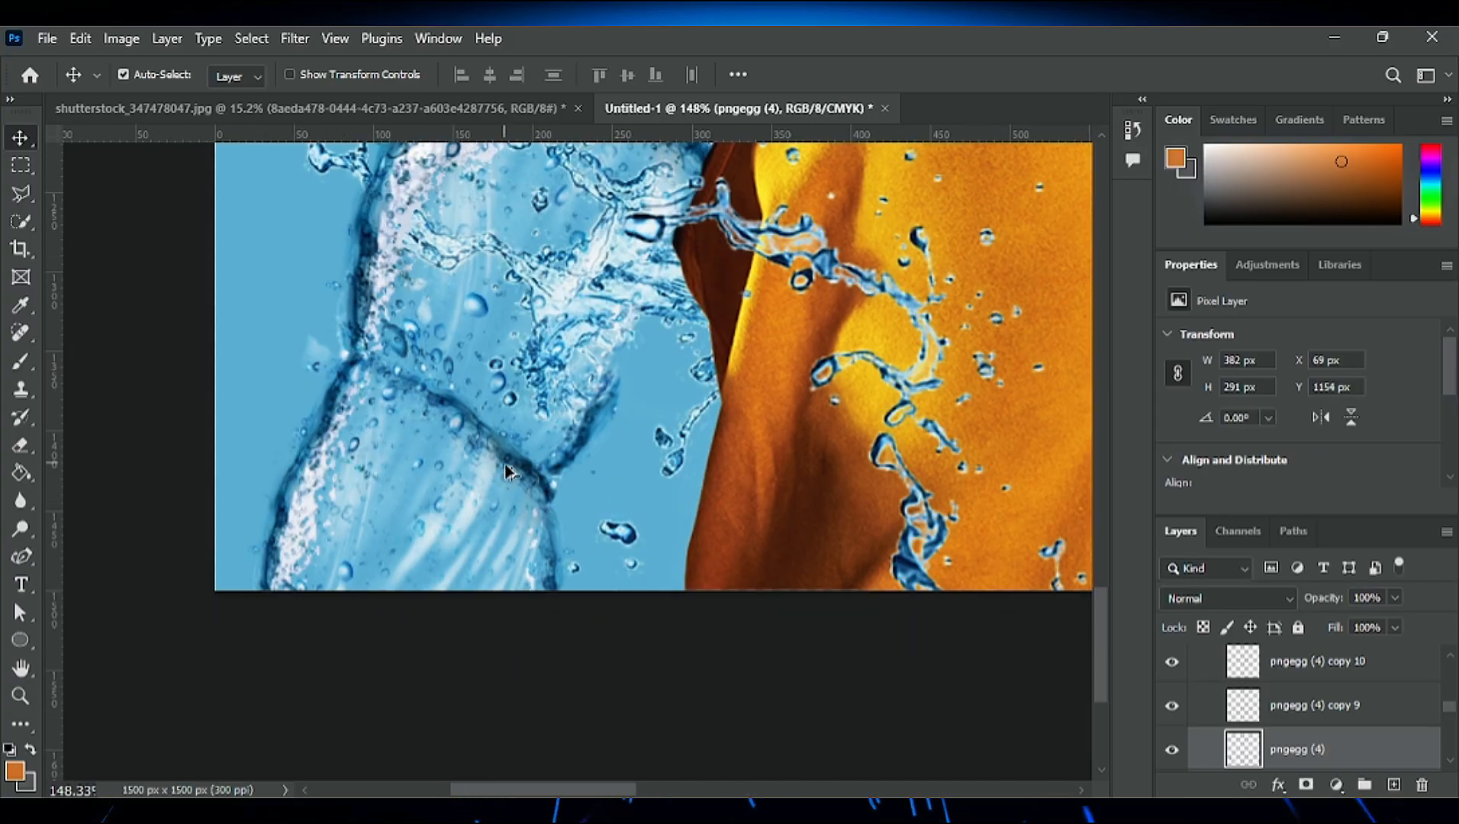
# - Try to erase the streaks inside the lower forearm on the pngegg (4) copy 7 layer with a 70 px eraser
pyautogui.click(492, 440)
pyautogui.press('e')
pyautogui.moveTo(413, 396)
pyautogui.mouseDown()
pyautogui.moveTo(451, 439)
pyautogui.moveTo(448, 420)
pyautogui.moveTo(512, 444)
pyautogui.moveTo(453, 394)
pyautogui.moveTo(425, 401)
pyautogui.moveTo(407, 530)
pyautogui.moveTo(424, 517)
pyautogui.moveTo(397, 604)
pyautogui.mouseUp()
pyautogui.scroll(3, 412, 611)
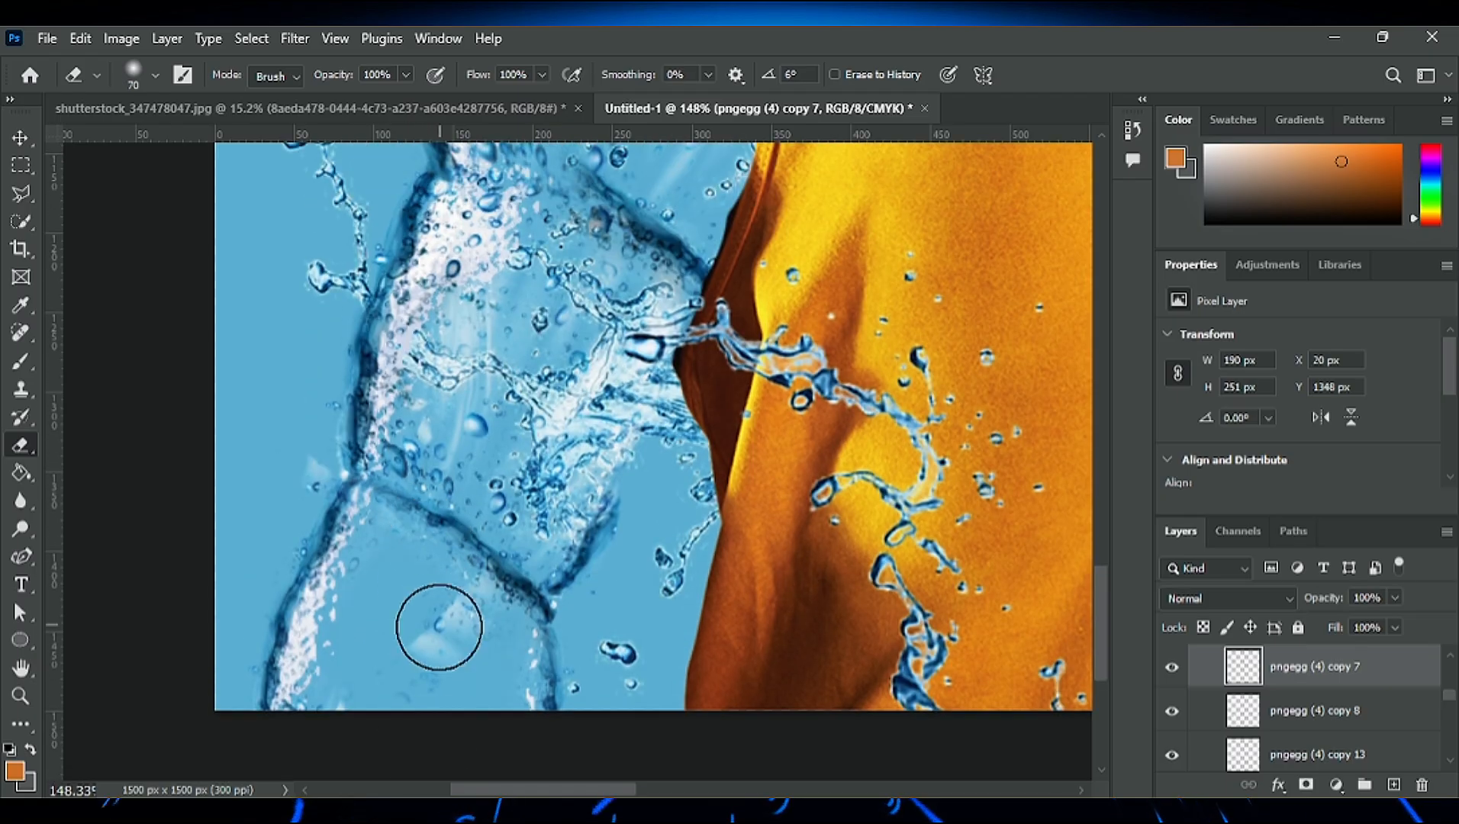
pyautogui.scroll(-5, 583, 416)
pyautogui.press('v')
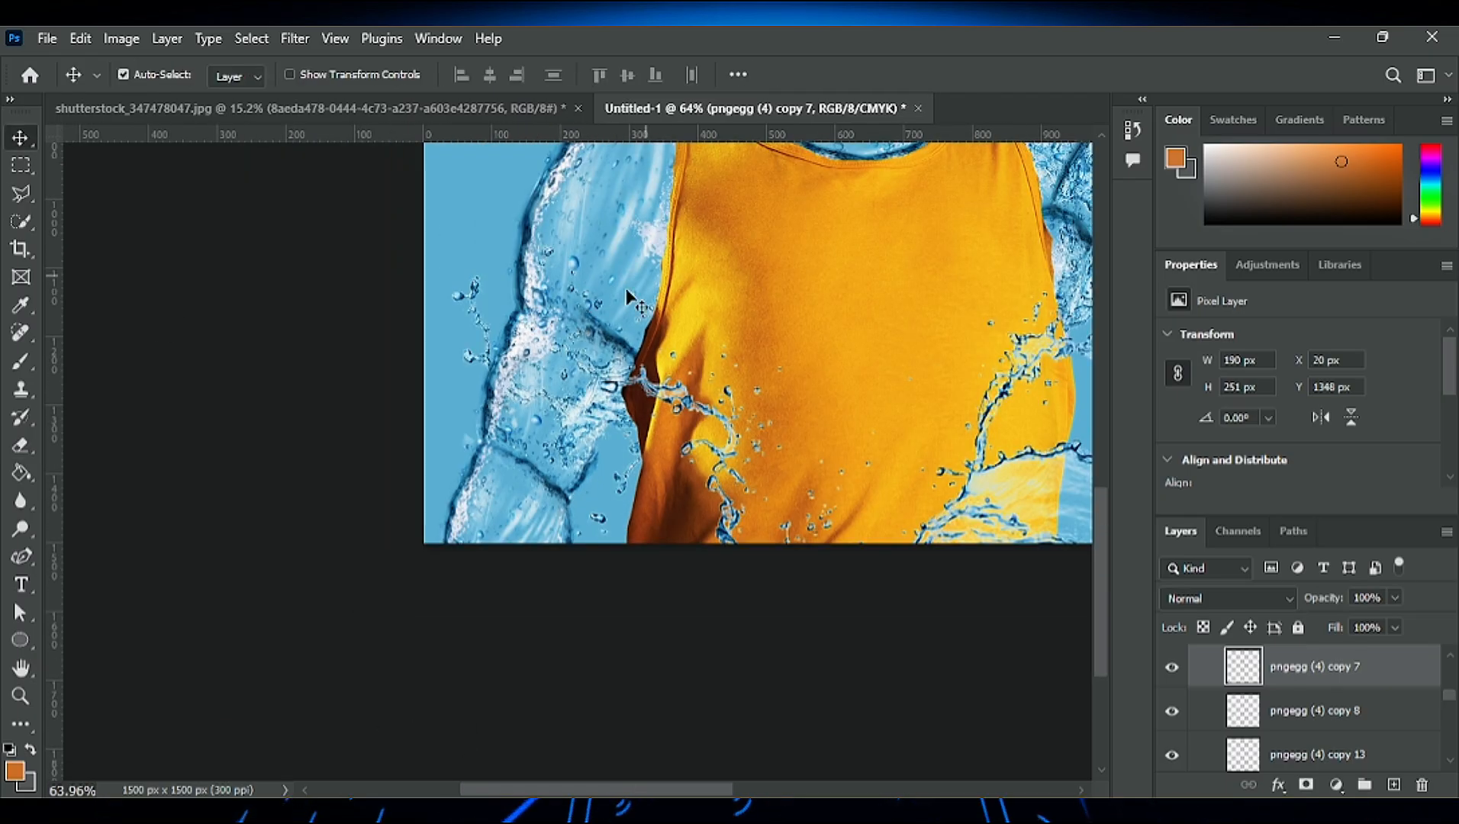
# - Rotate the pngegg (4) copy 9 elbow crease by 33.76° and reposition it beside the shirt's edge
pyautogui.click(628, 296)
pyautogui.click(19, 448)
pyautogui.scroll(4, 616, 374)
pyautogui.click(20, 138)
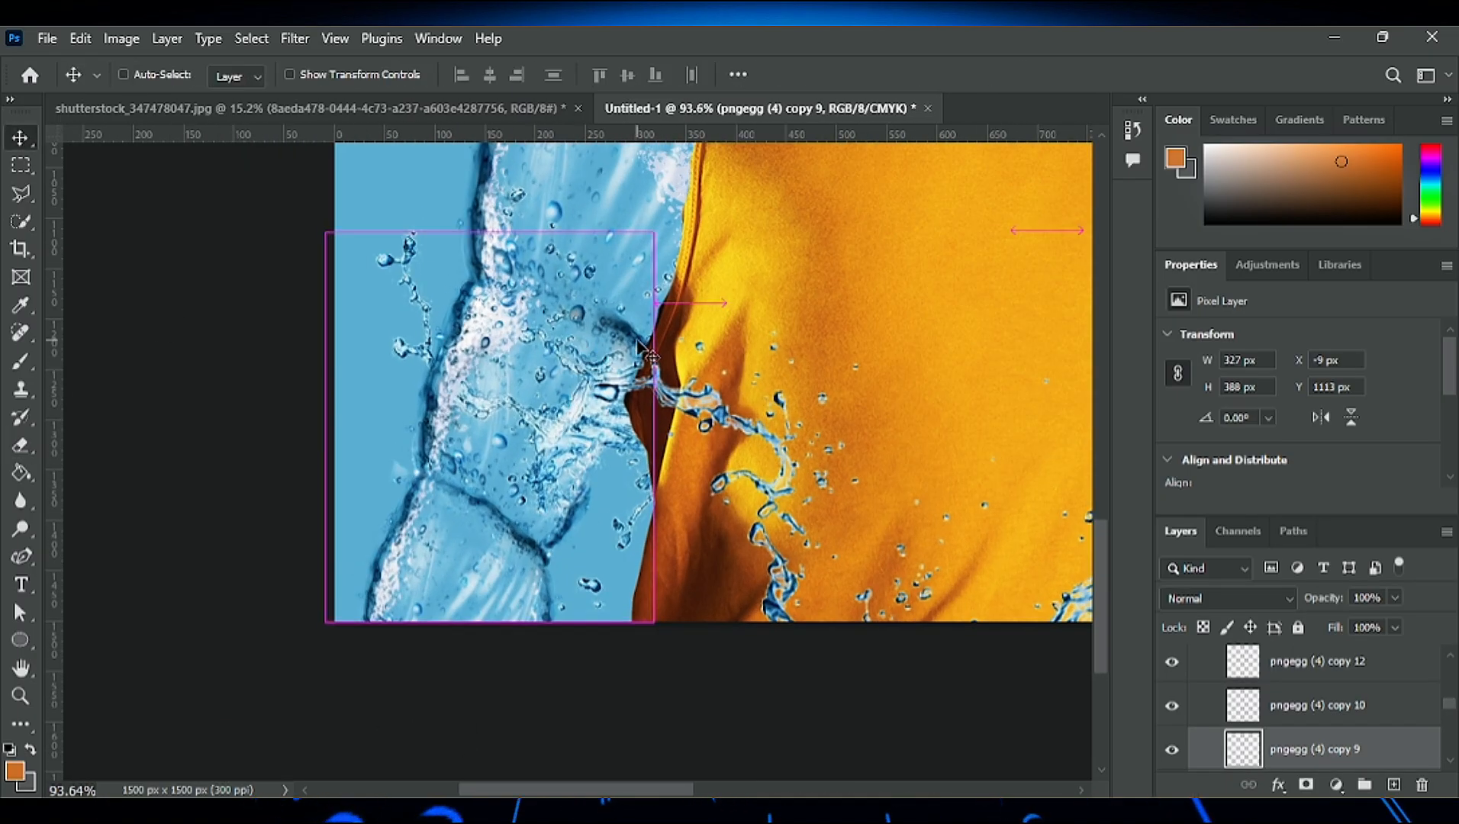
pyautogui.hotkey('ctrl', 't')
pyautogui.moveTo(683, 328); pyautogui.dragTo(642, 313)
pyautogui.scroll(-3, 644, 316)
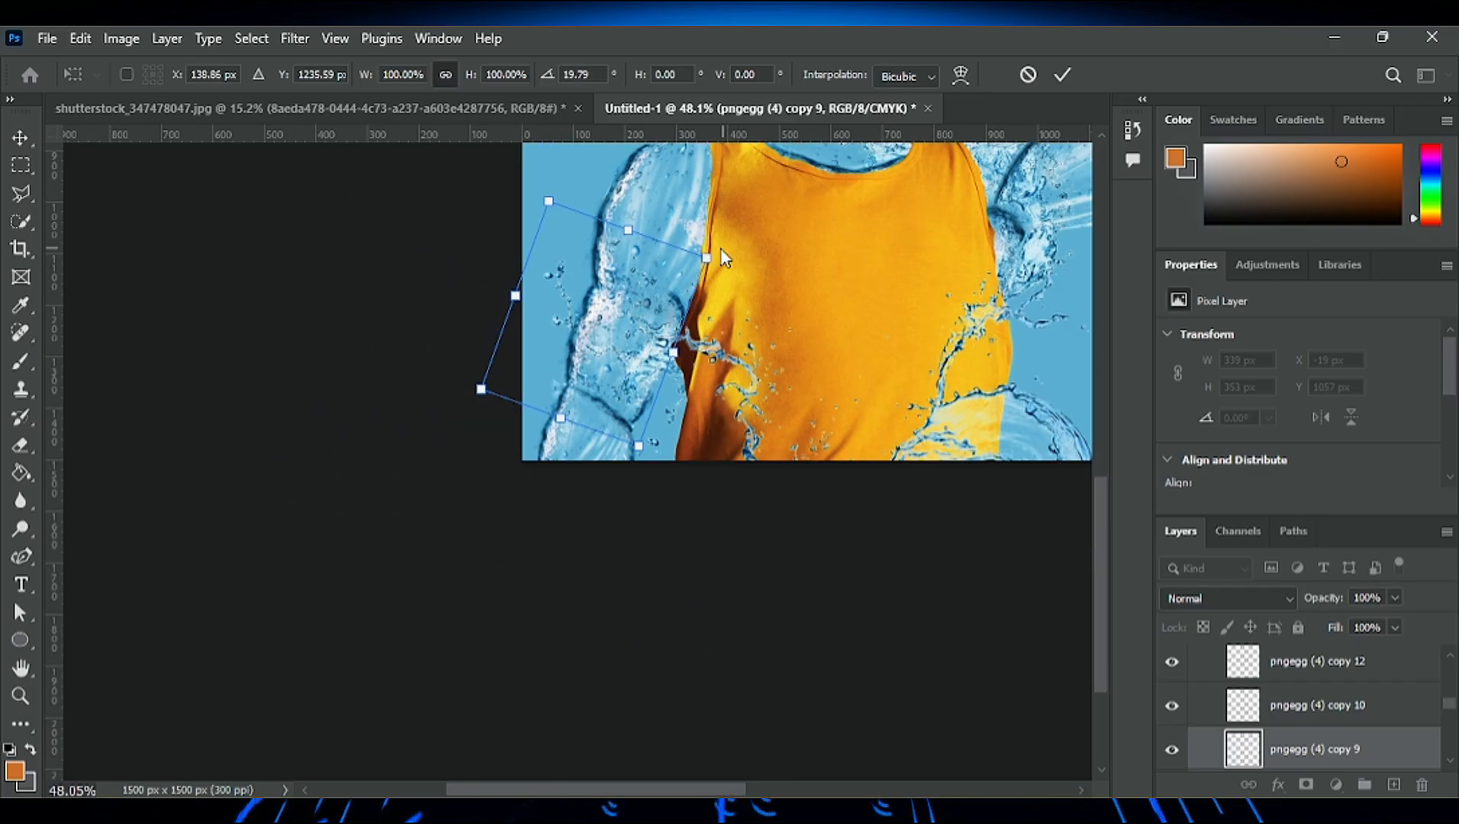
pyautogui.moveTo(640, 451); pyautogui.dragTo(609, 458)
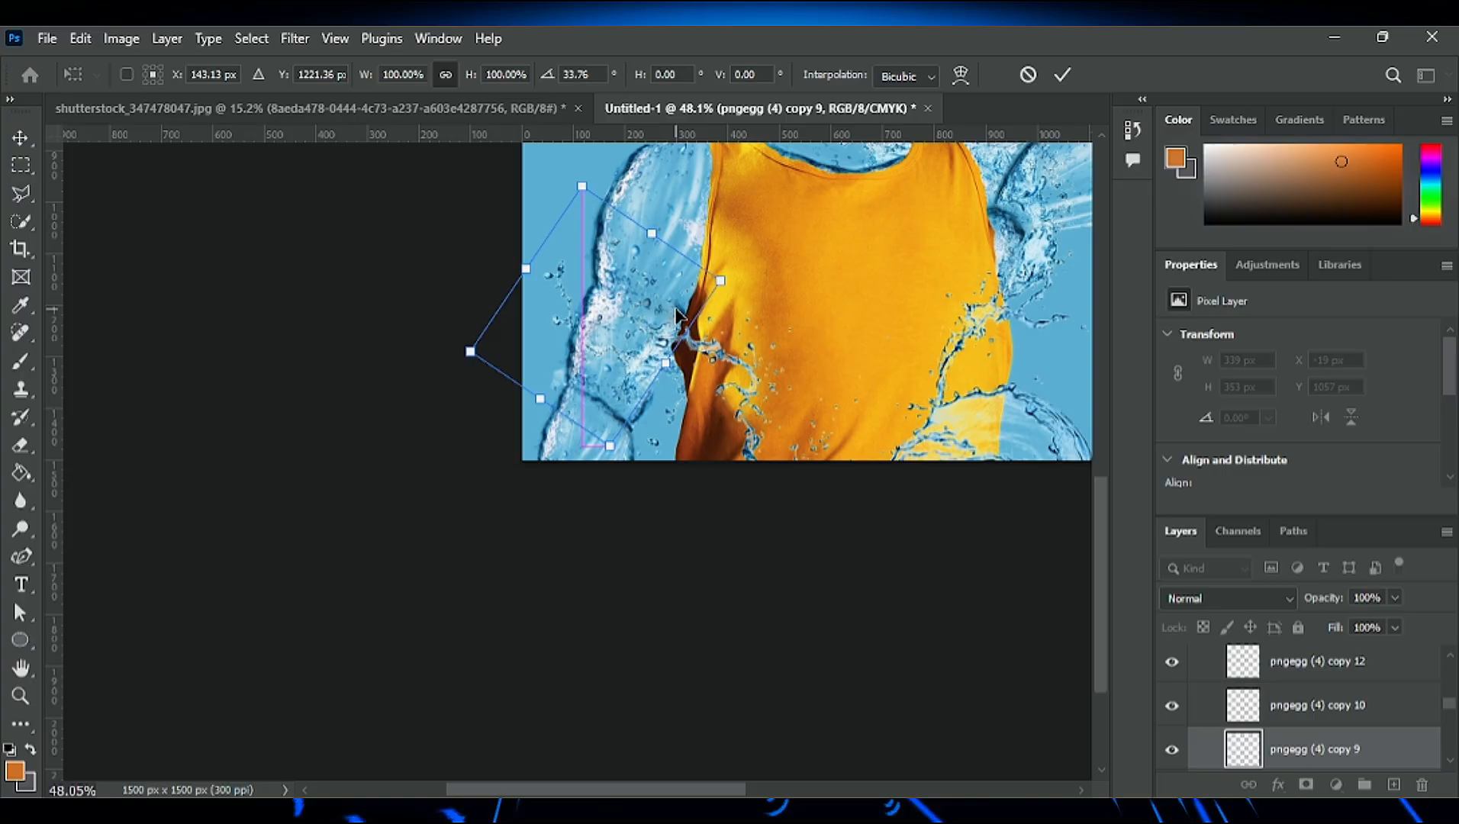
pyautogui.click(1070, 77)
pyautogui.scroll(-4, 691, 534)
pyautogui.scroll(8, 645, 411)
pyautogui.scroll(3, 1289, 744)
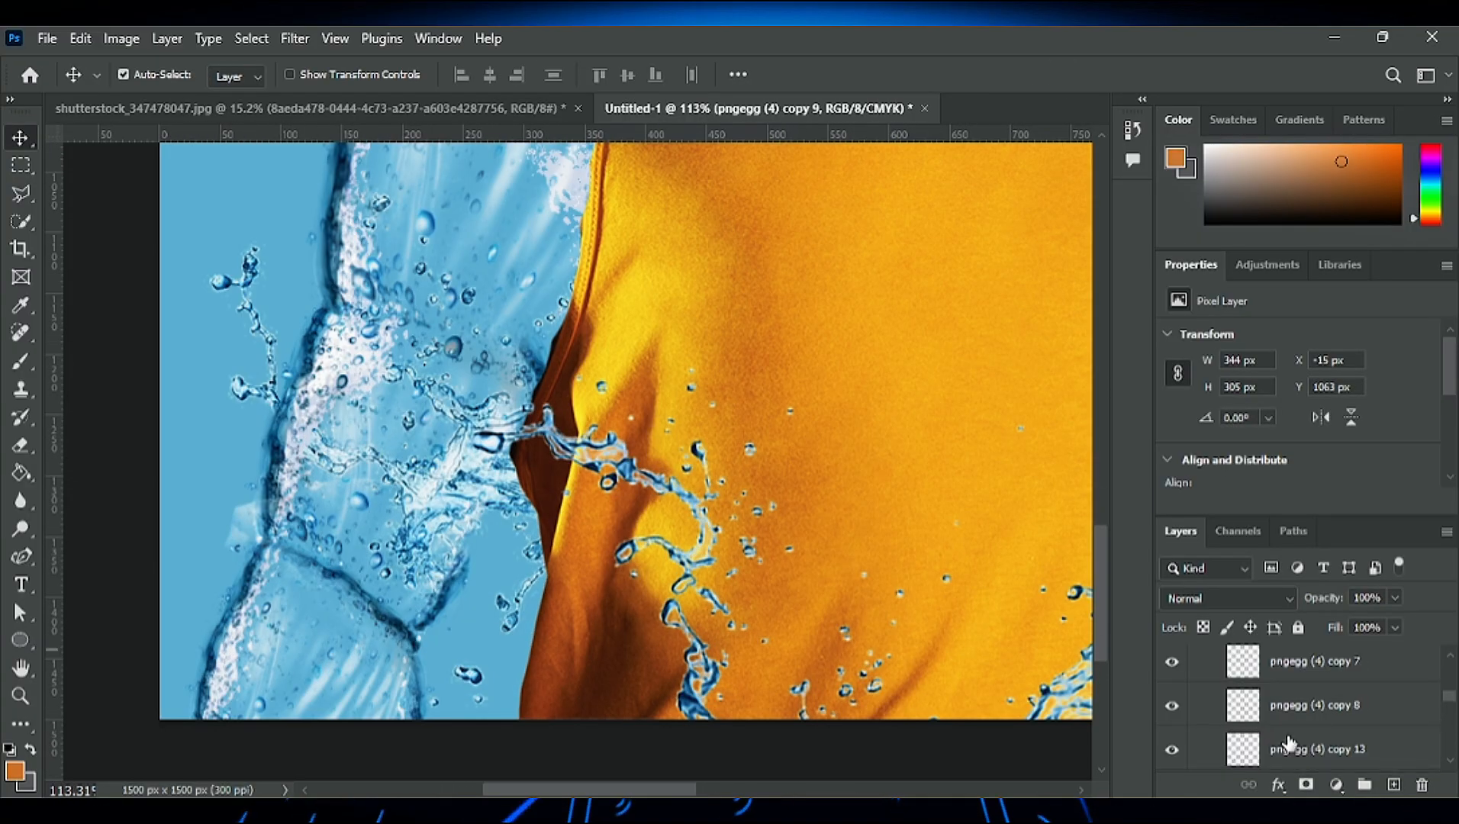
# - Select the pngegg (4) copy 13 edge at the lowered arm's elbow and activate the Eraser tool with its 70 px brush
pyautogui.scroll(5, 1288, 744)
pyautogui.scroll(-5, 847, 422)
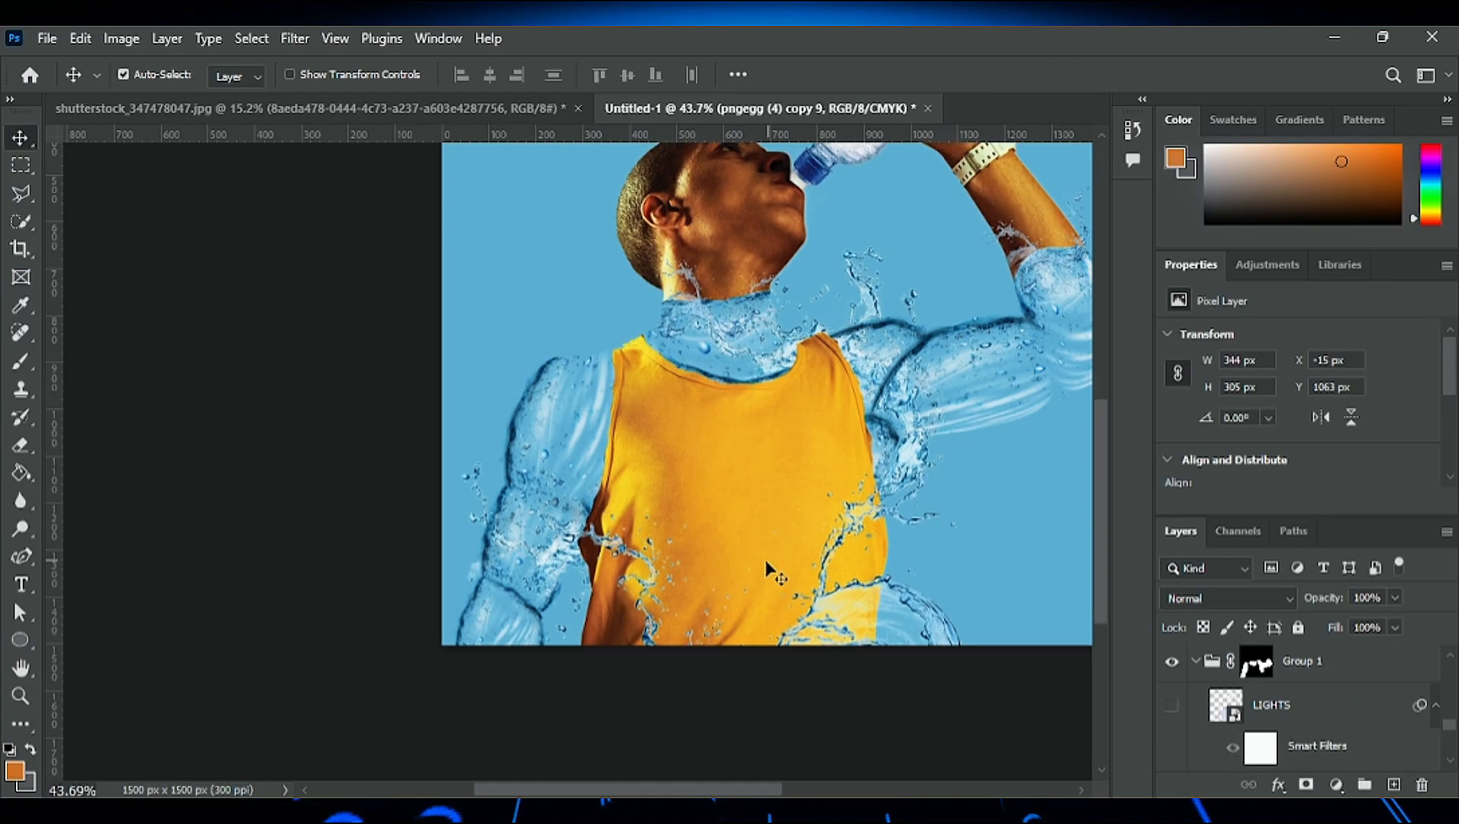
pyautogui.scroll(8, 514, 542)
pyautogui.click(20, 446)
pyautogui.click(21, 139)
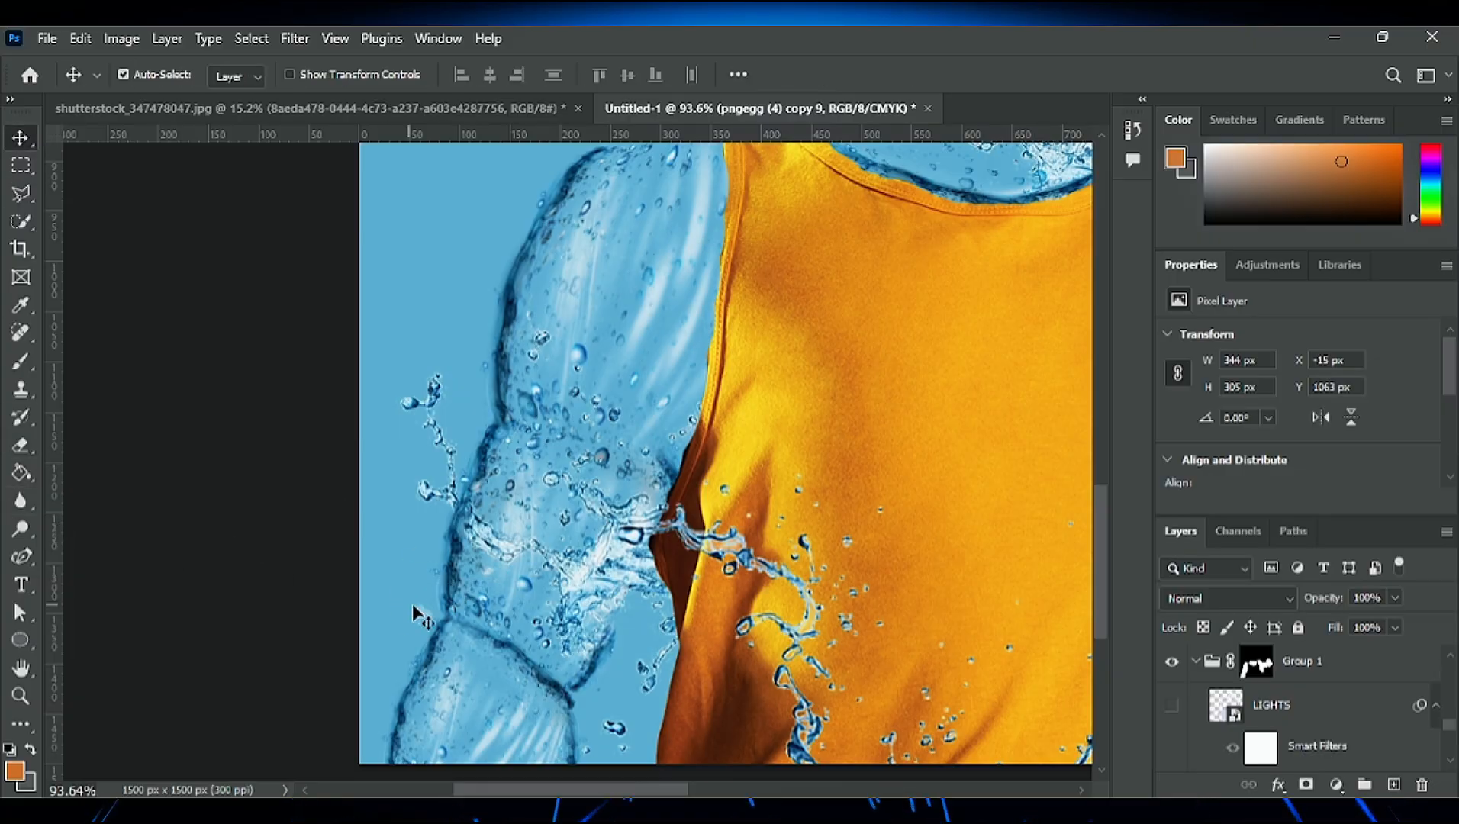
pyautogui.click(412, 608)
pyautogui.click(23, 471)
pyautogui.click(22, 446)
# - Examine the water neck, both water arms and the splashes along the shirt, and check them against the shutterstock_347478047.jpg document
pyautogui.scroll(-5, 661, 626)
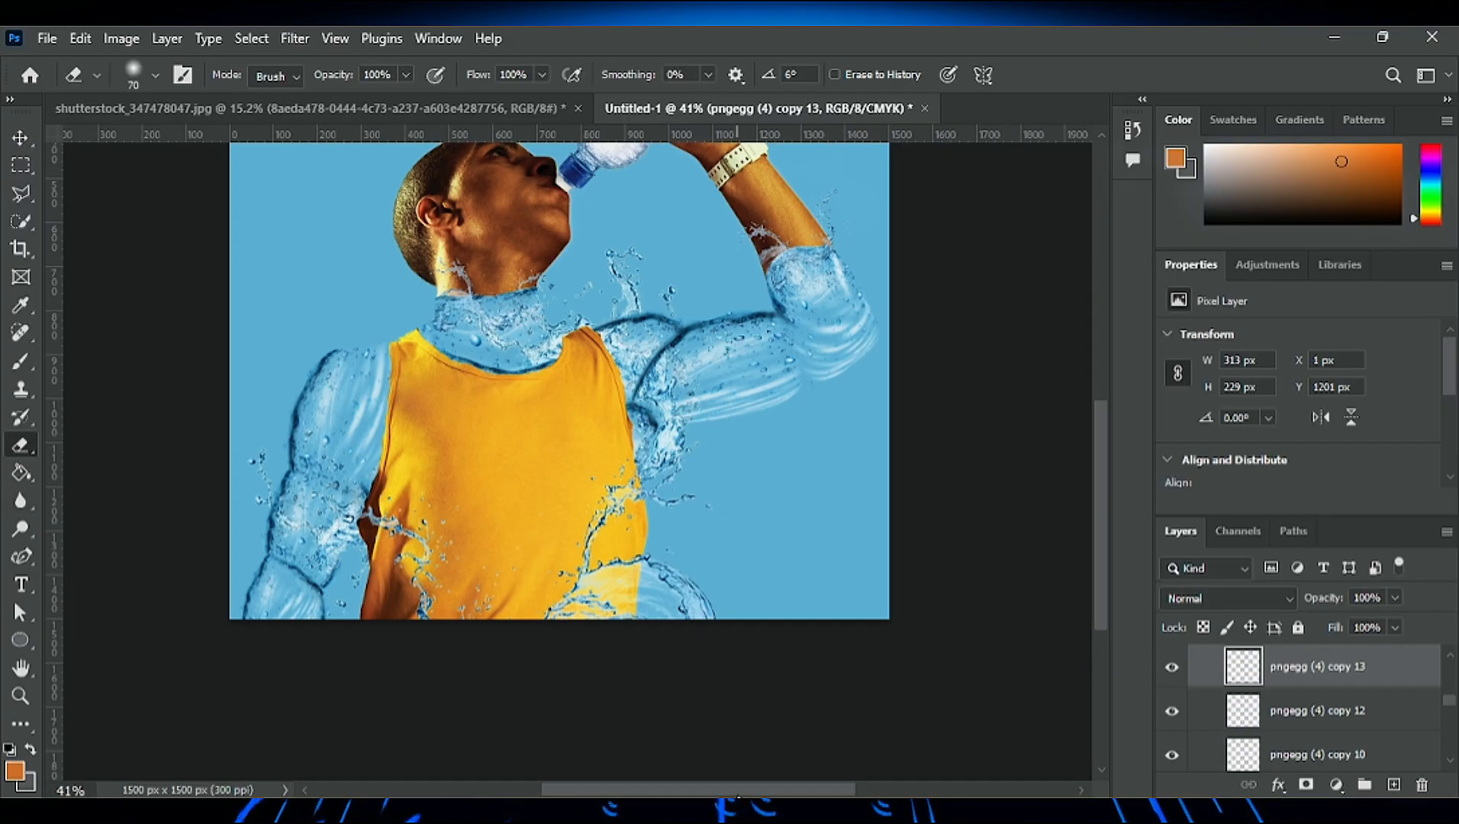
pyautogui.scroll(5, 1001, 586)
pyautogui.scroll(-5, 772, 553)
pyautogui.scroll(5, 668, 612)
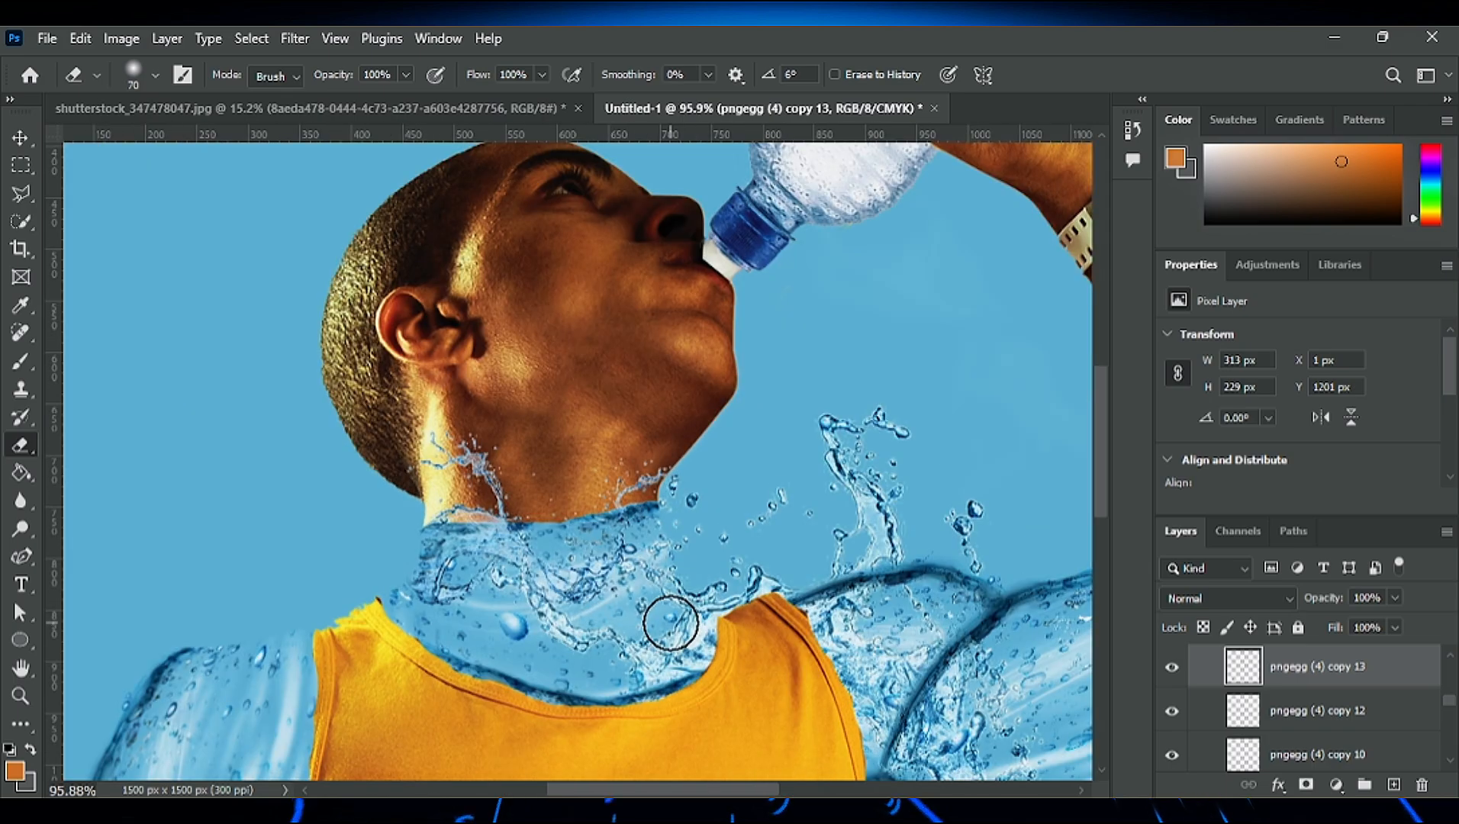
pyautogui.scroll(-4, 664, 626)
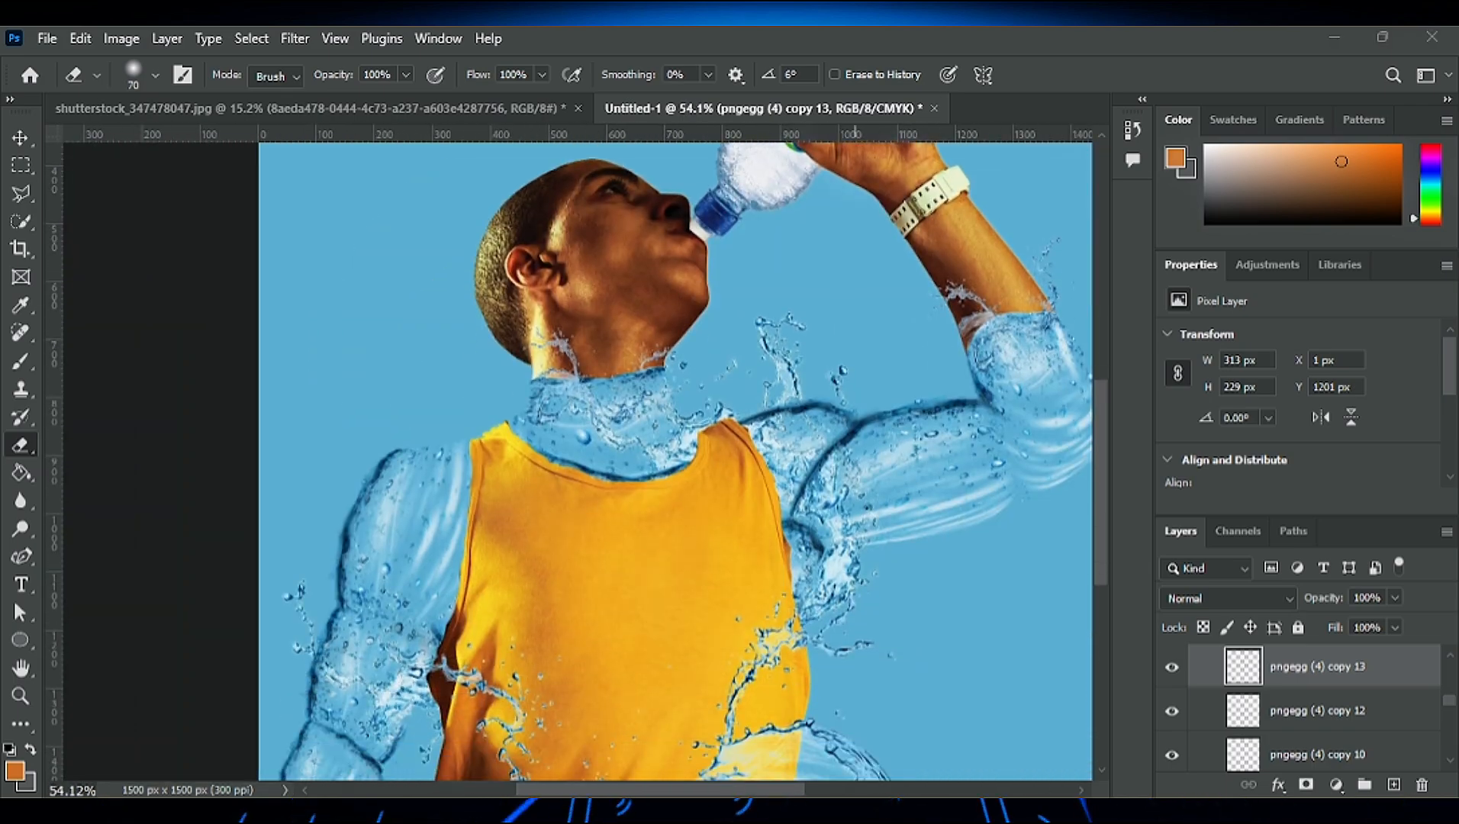
pyautogui.moveTo(784, 794); pyautogui.dragTo(866, 793)
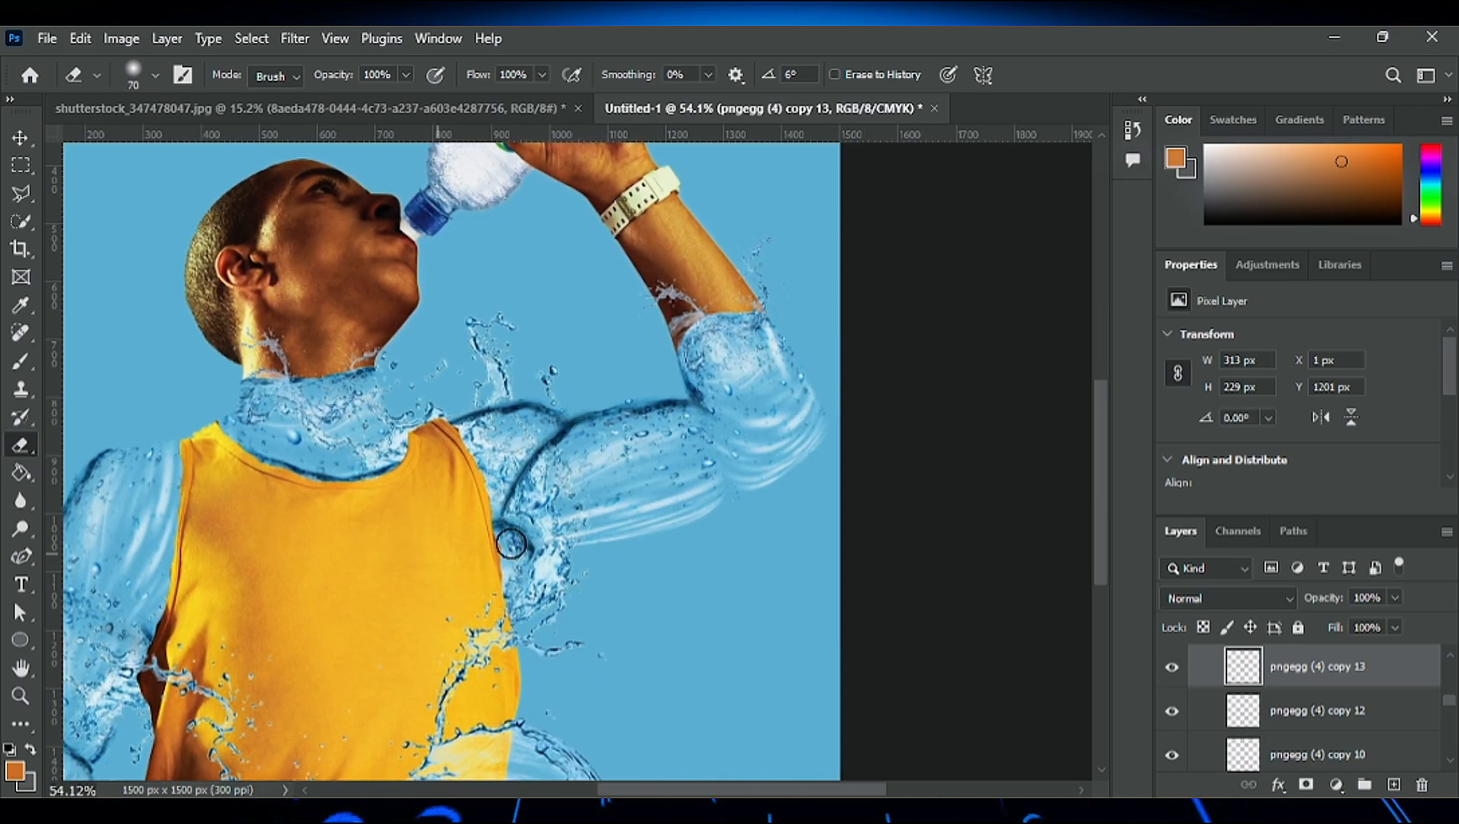
pyautogui.scroll(-3, 377, 577)
pyautogui.moveTo(733, 791); pyautogui.dragTo(696, 791)
pyautogui.click(385, 114)
pyautogui.click(771, 109)
pyautogui.scroll(2, 773, 367)
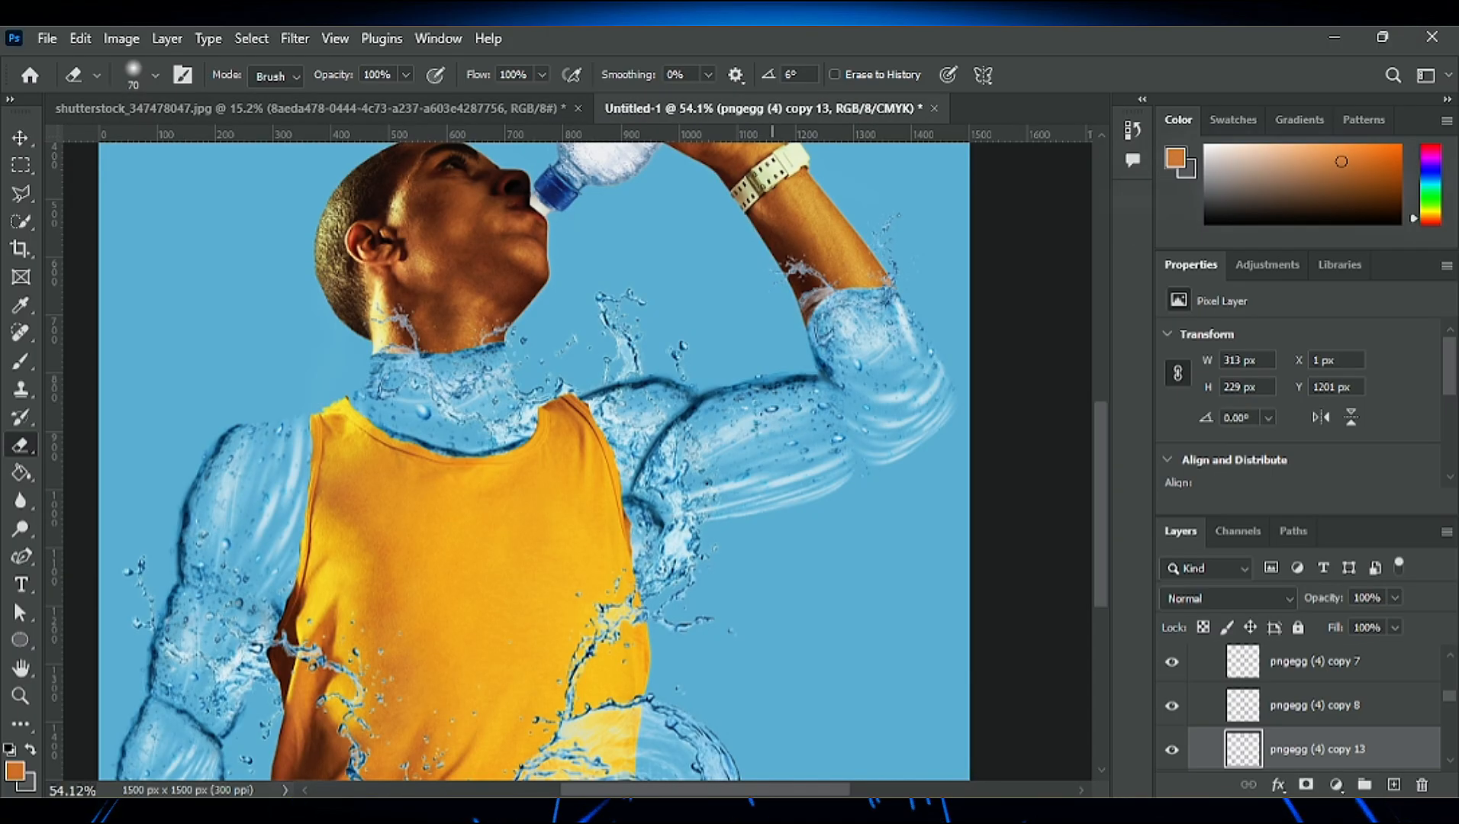
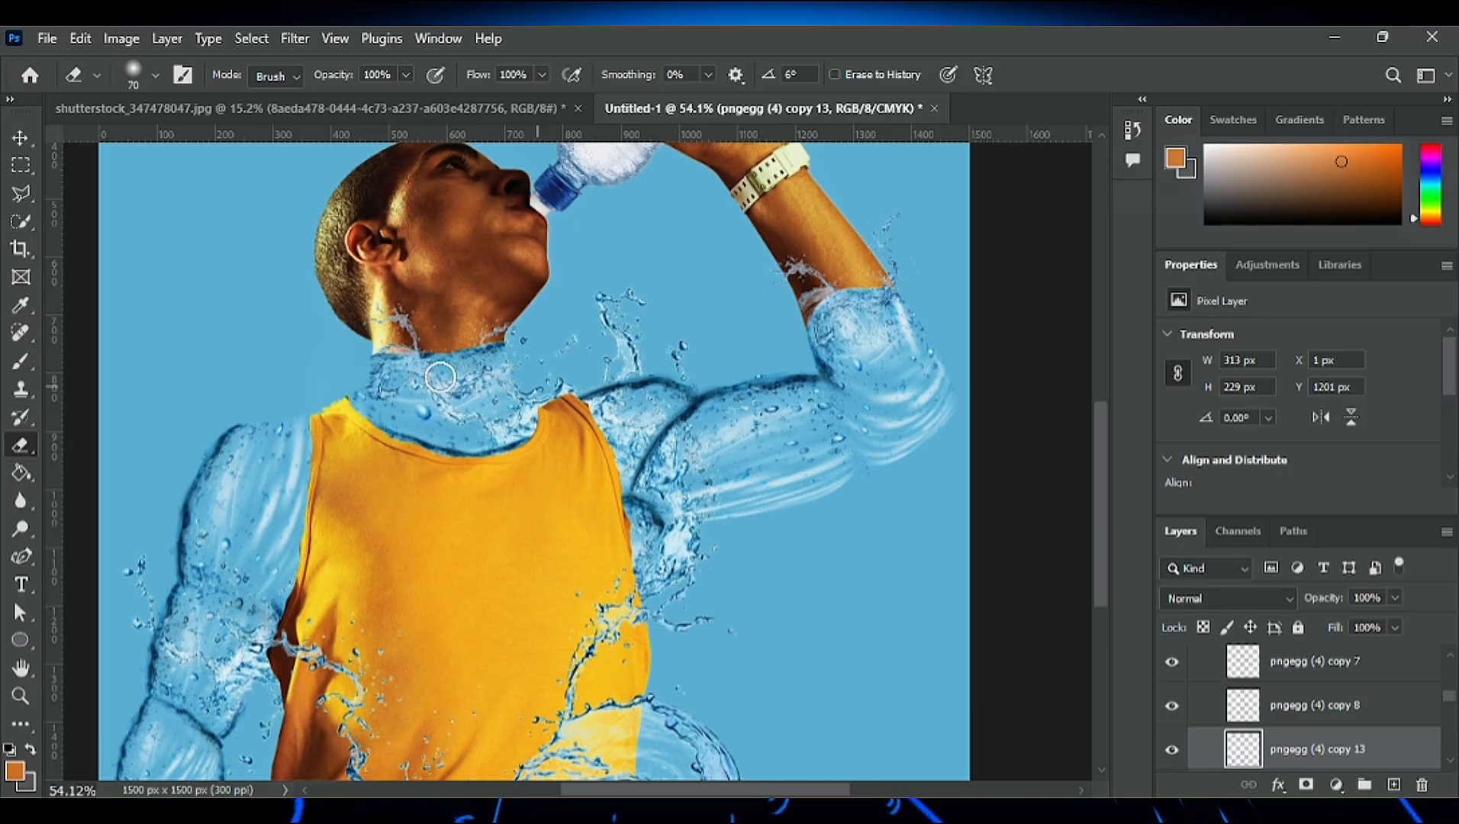
# - Show the LIGHTS and SHADOWS layers inside Group 1 and set the group's fill to 20%
pyautogui.scroll(-3, 259, 657)
pyautogui.scroll(-10, 1296, 710)
pyautogui.click(1302, 665)
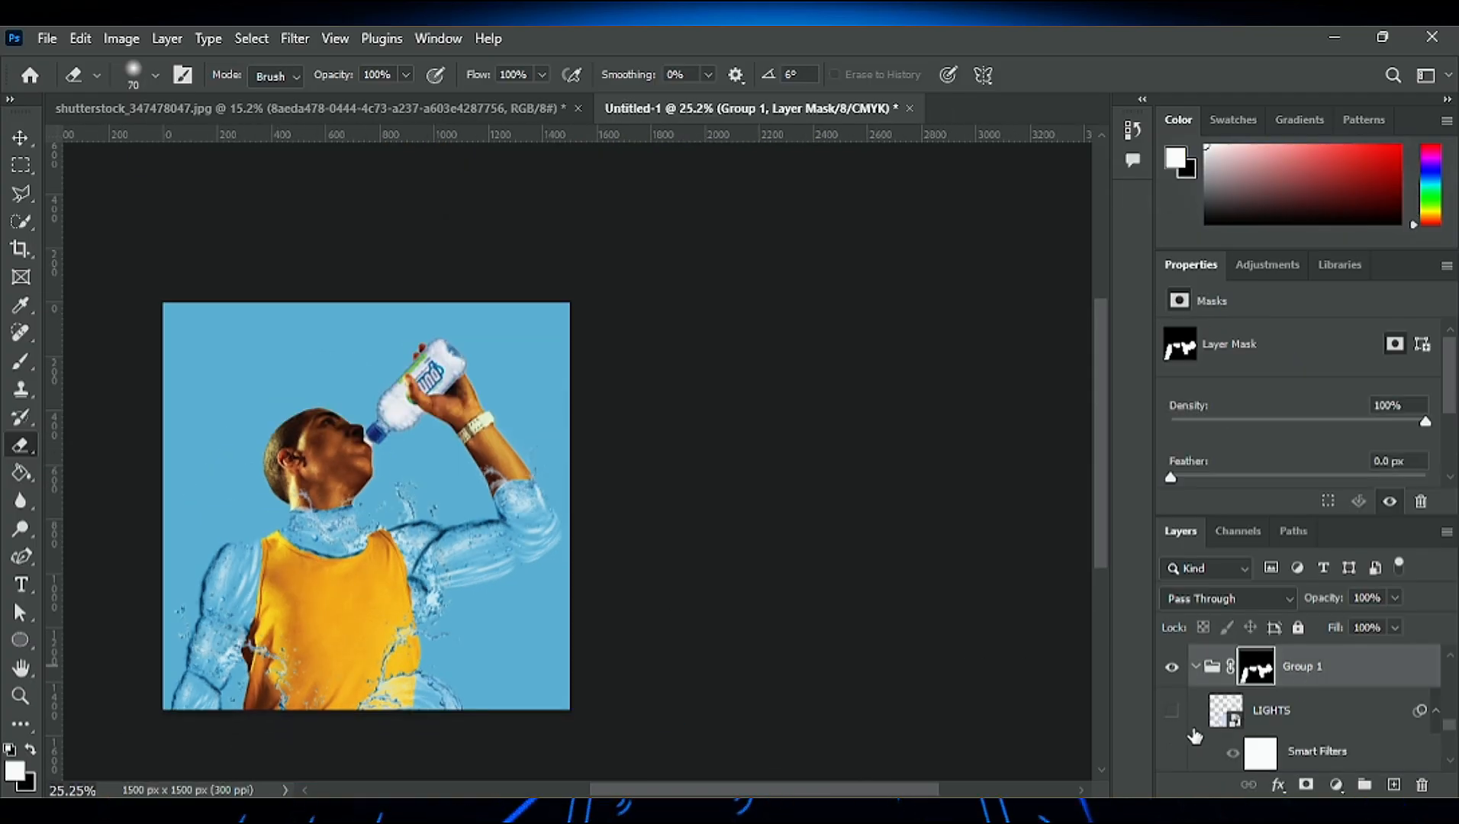
pyautogui.click(1173, 711)
pyautogui.scroll(-3, 1281, 716)
pyautogui.click(1172, 685)
pyautogui.moveTo(1398, 622); pyautogui.dragTo(1316, 652)
pyautogui.scroll(3, 222, 690)
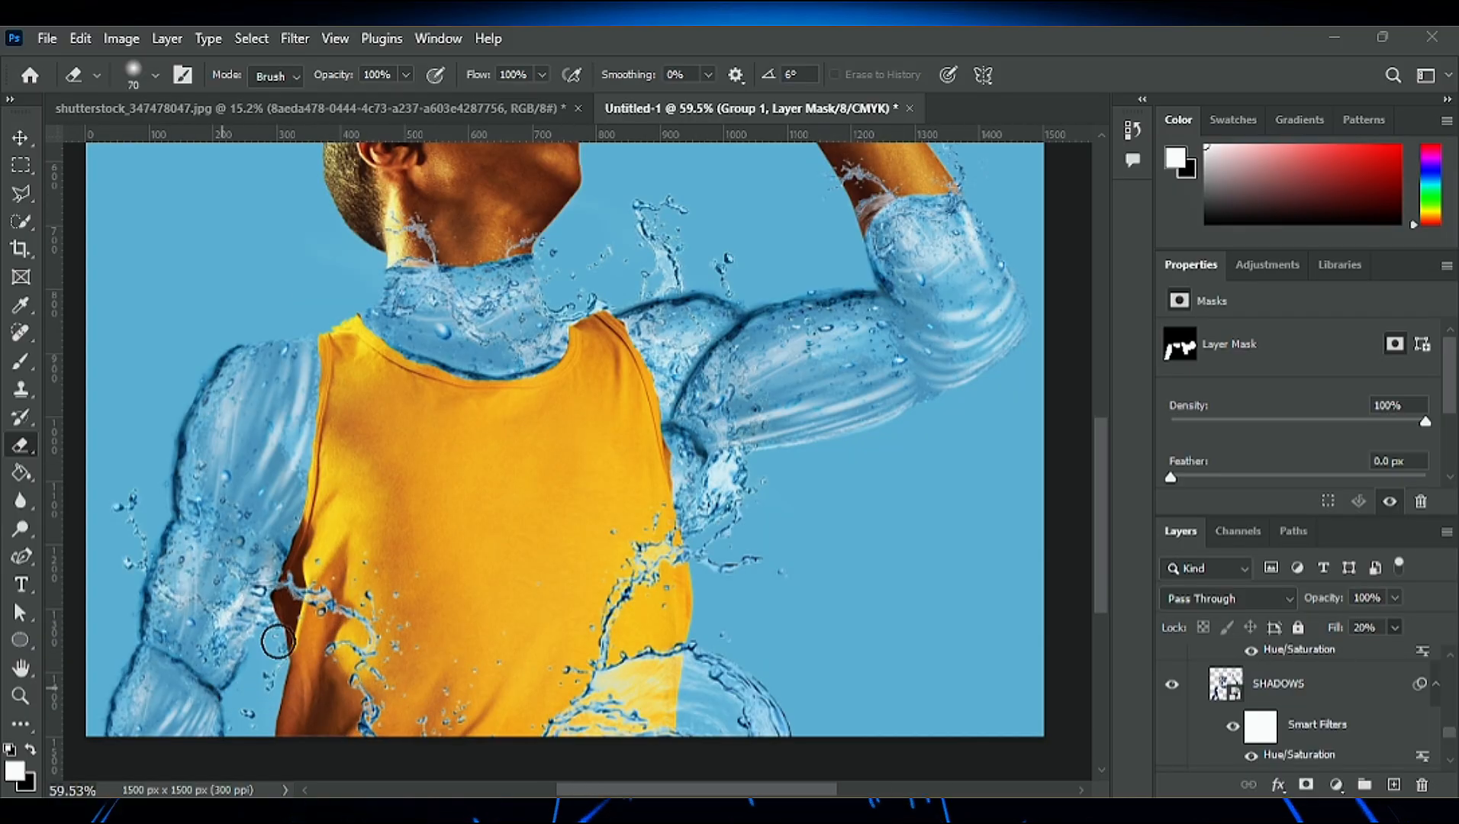
# - Examine the lights and shadows on the water neck, both water arms and the splashes up close and in full view
pyautogui.scroll(5, 779, 616)
pyautogui.scroll(5, 1195, 723)
pyautogui.scroll(-5, 205, 668)
pyautogui.moveTo(629, 791); pyautogui.dragTo(602, 791)
pyautogui.scroll(6, 305, 656)
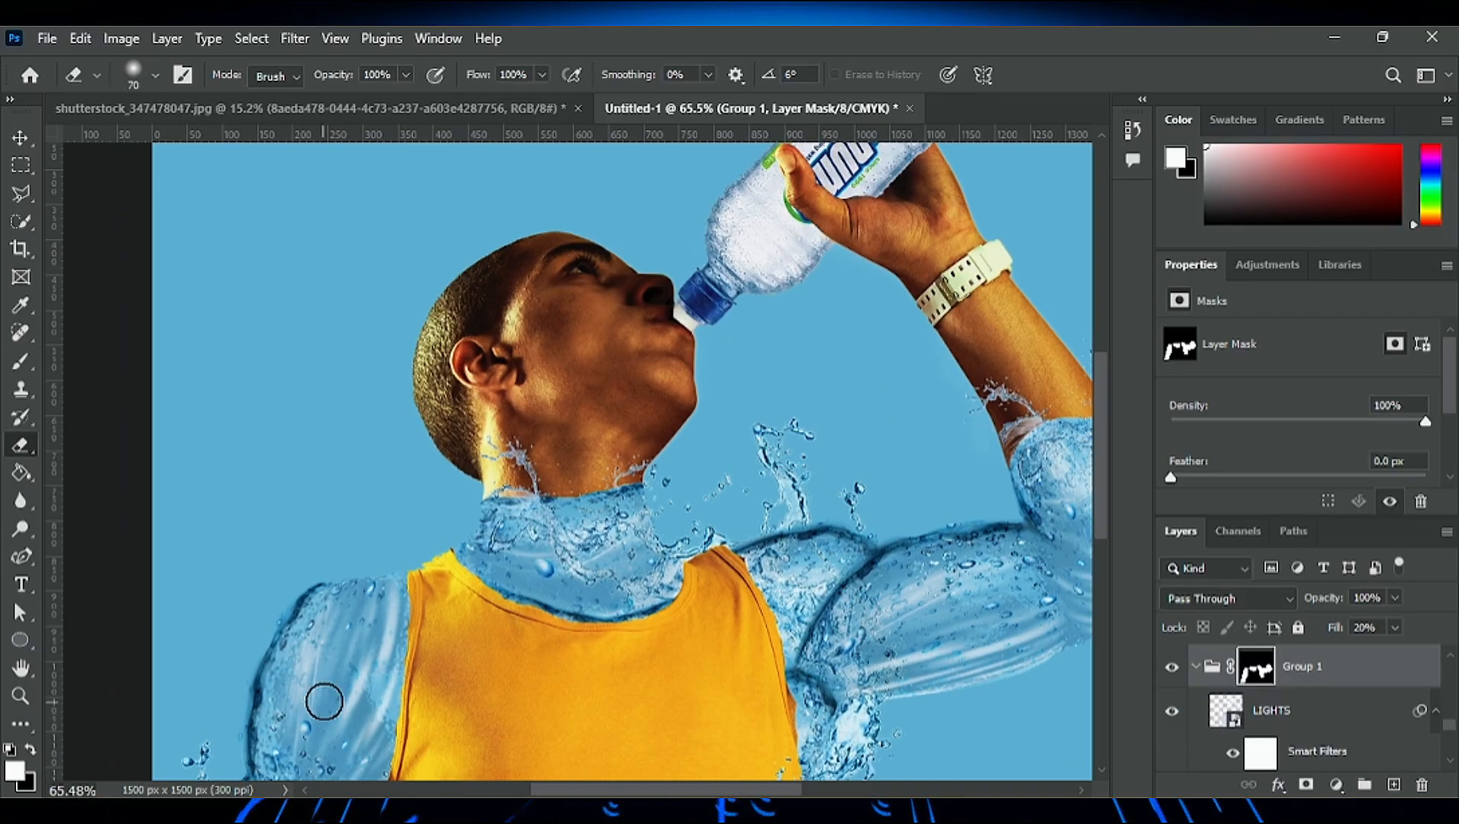
pyautogui.scroll(-5, 1298, 702)
pyautogui.scroll(-5, 521, 685)
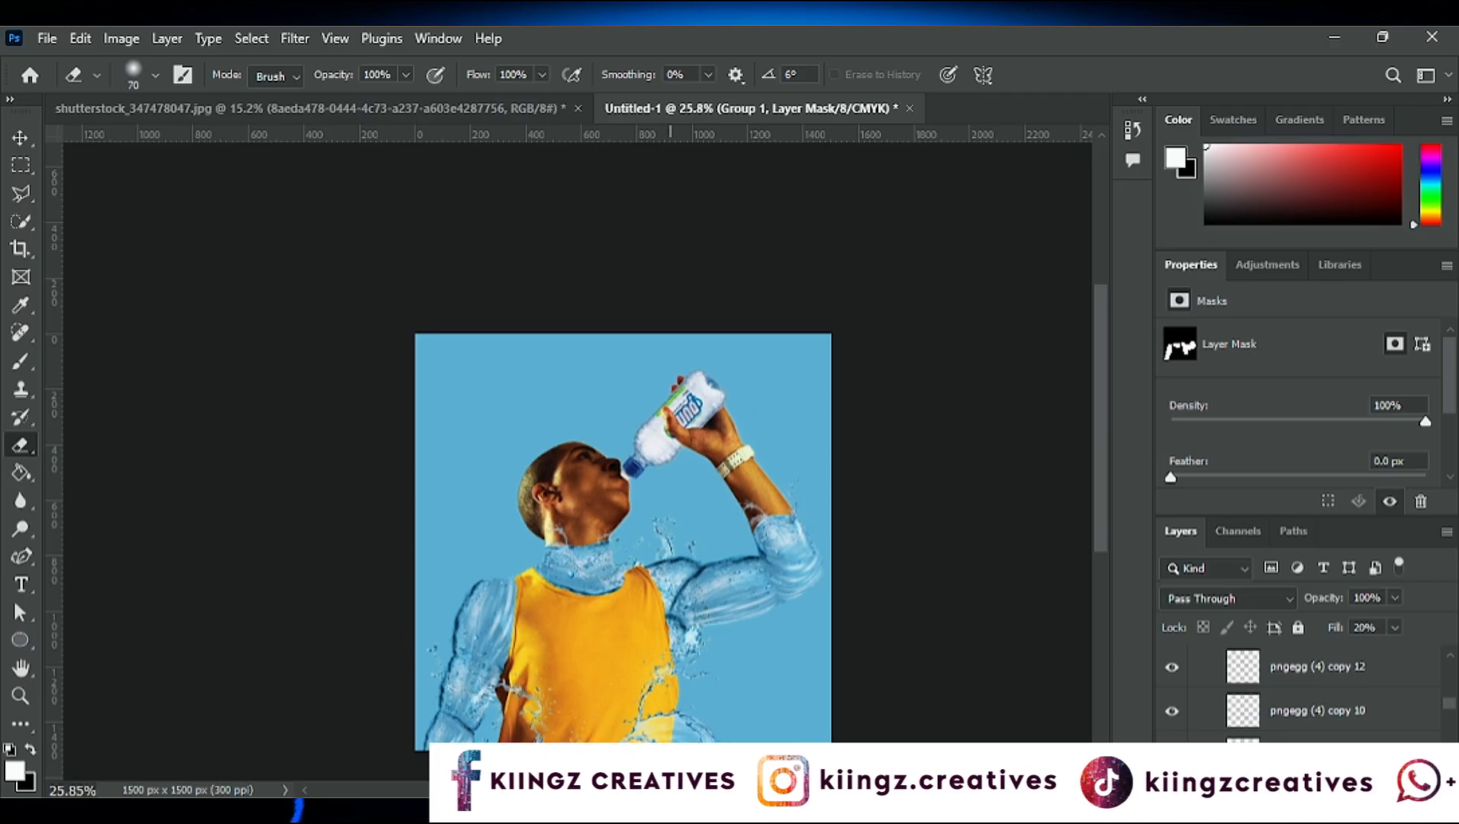
# - Recolor the Color Fill 1 background layer to dark blue
pyautogui.press('v')
pyautogui.scroll(-10, 1298, 702)
pyautogui.click(1302, 705)
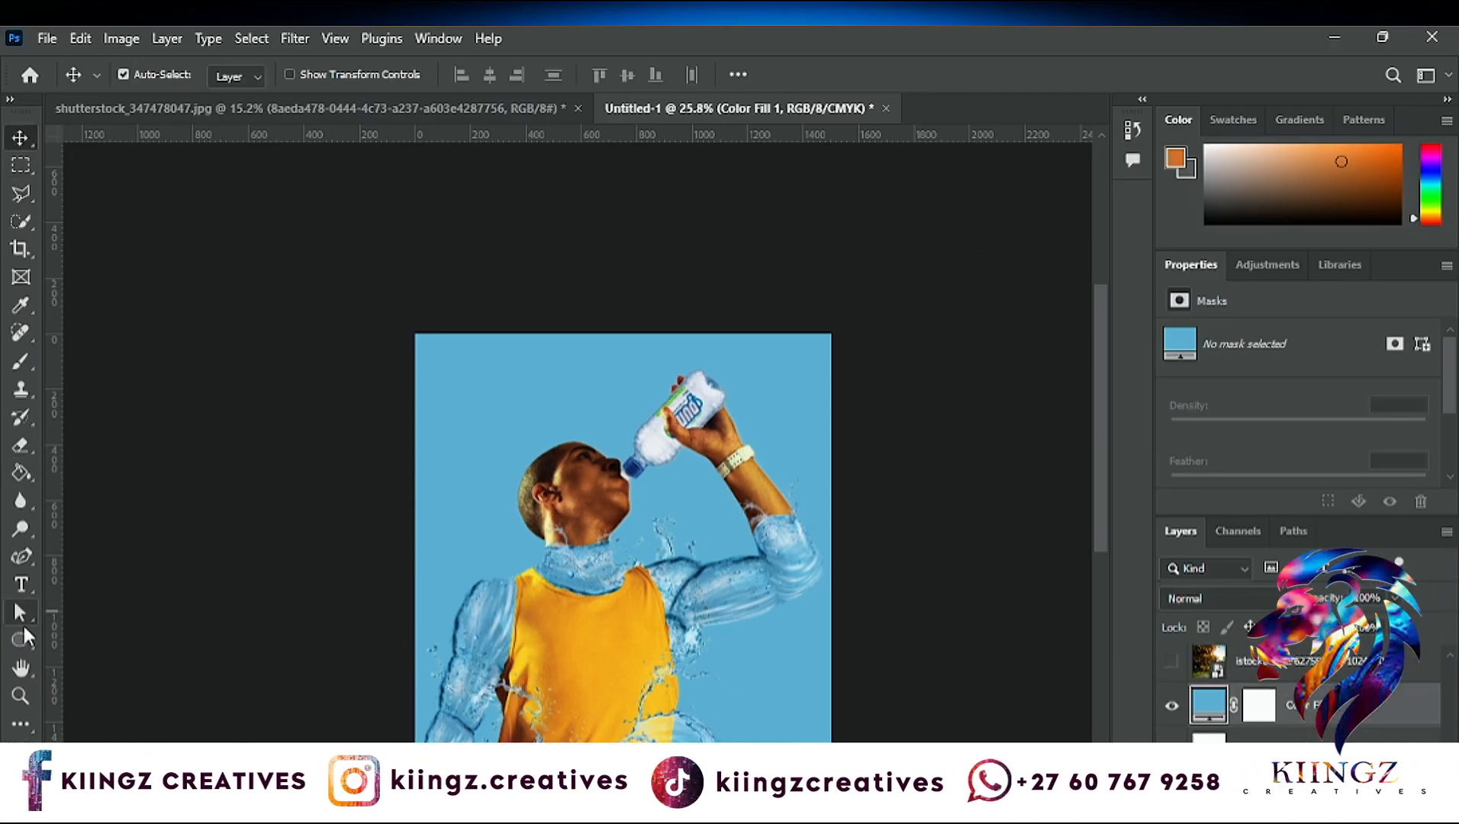
pyautogui.click(20, 640)
pyautogui.press('i')
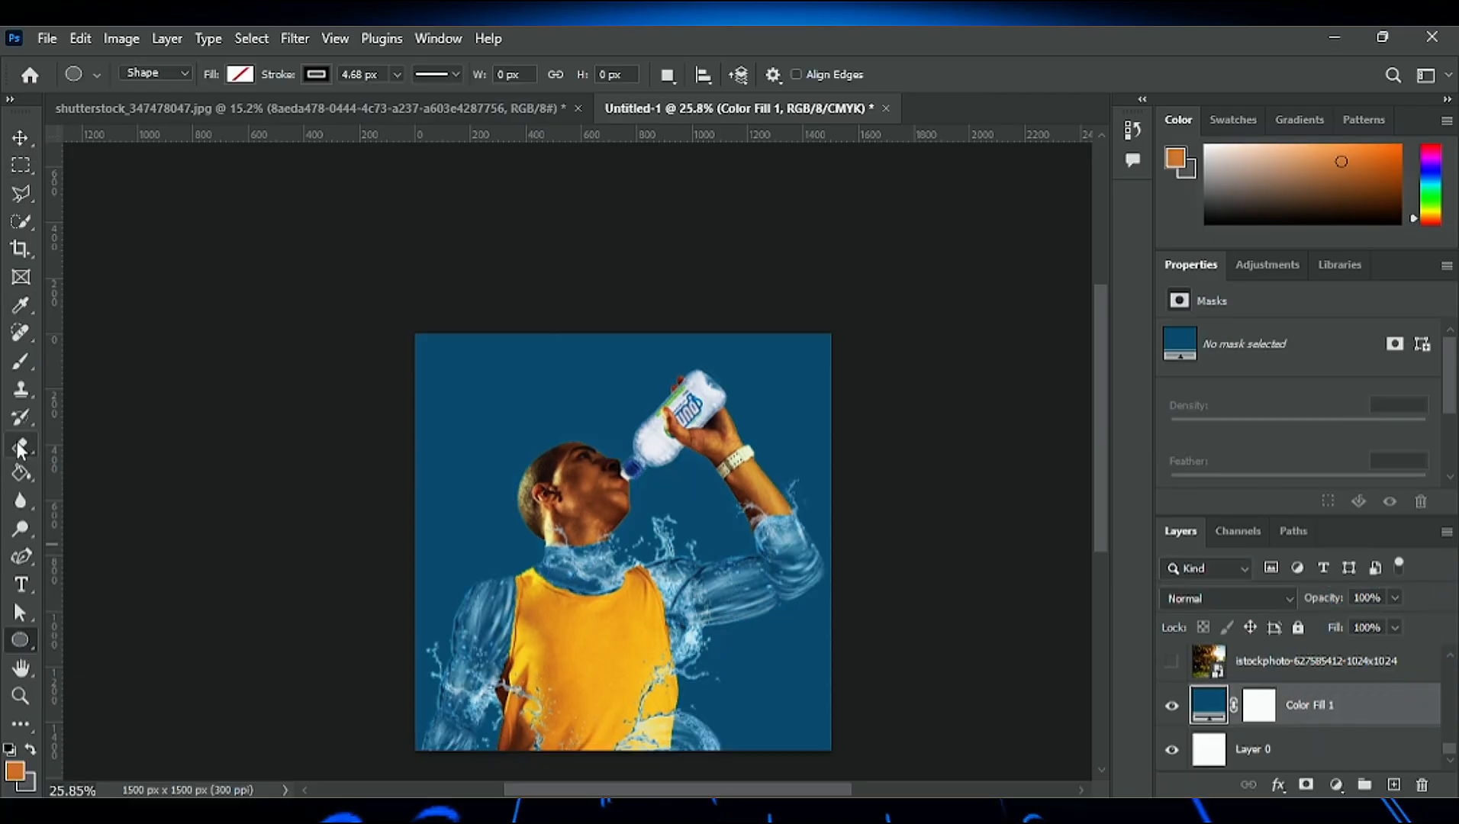
# - Set the Brush tool's foreground color to white and rasterize the Color Fill 1 layer for painting
pyautogui.press('b')
pyautogui.click(15, 770)
pyautogui.click(1286, 417)
pyautogui.click(542, 534)
pyautogui.click(725, 451)
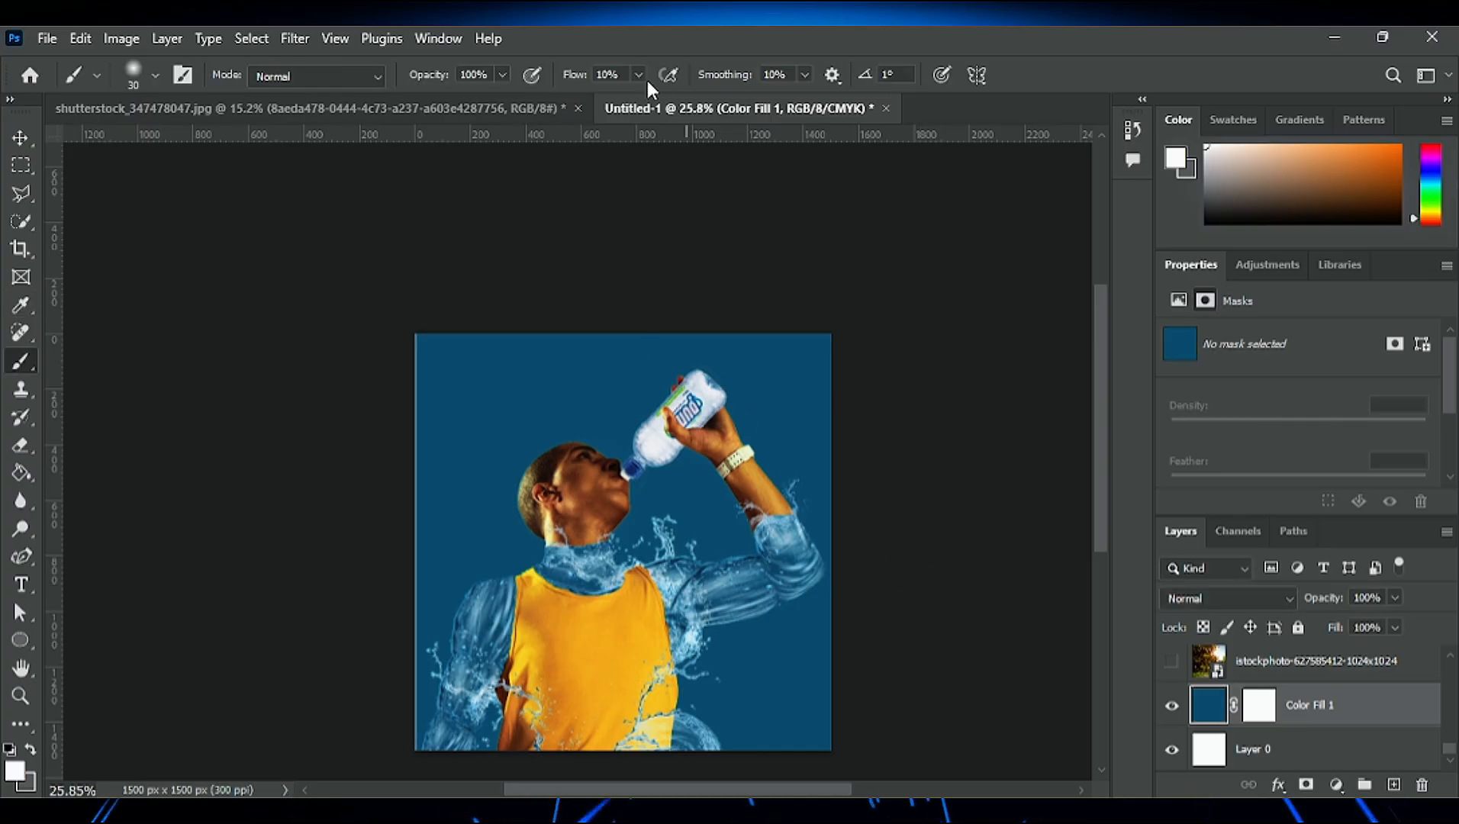
# - Try a soft white glow behind the man's chest with a 1500 px brush and undo it
pyautogui.press(']')
pyautogui.press(']')
pyautogui.press(']')
pyautogui.press(']')
pyautogui.press(']')
pyautogui.press(']')
pyautogui.press(']')
pyautogui.press(']')
pyautogui.press(']')
pyautogui.press(']')
pyautogui.press(']')
pyautogui.press(']')
pyautogui.press(']')
pyautogui.press(']')
pyautogui.press(']')
pyautogui.press(']')
pyautogui.press(']')
pyautogui.press(']')
pyautogui.press(']')
pyautogui.press(']')
pyautogui.click(628, 554)
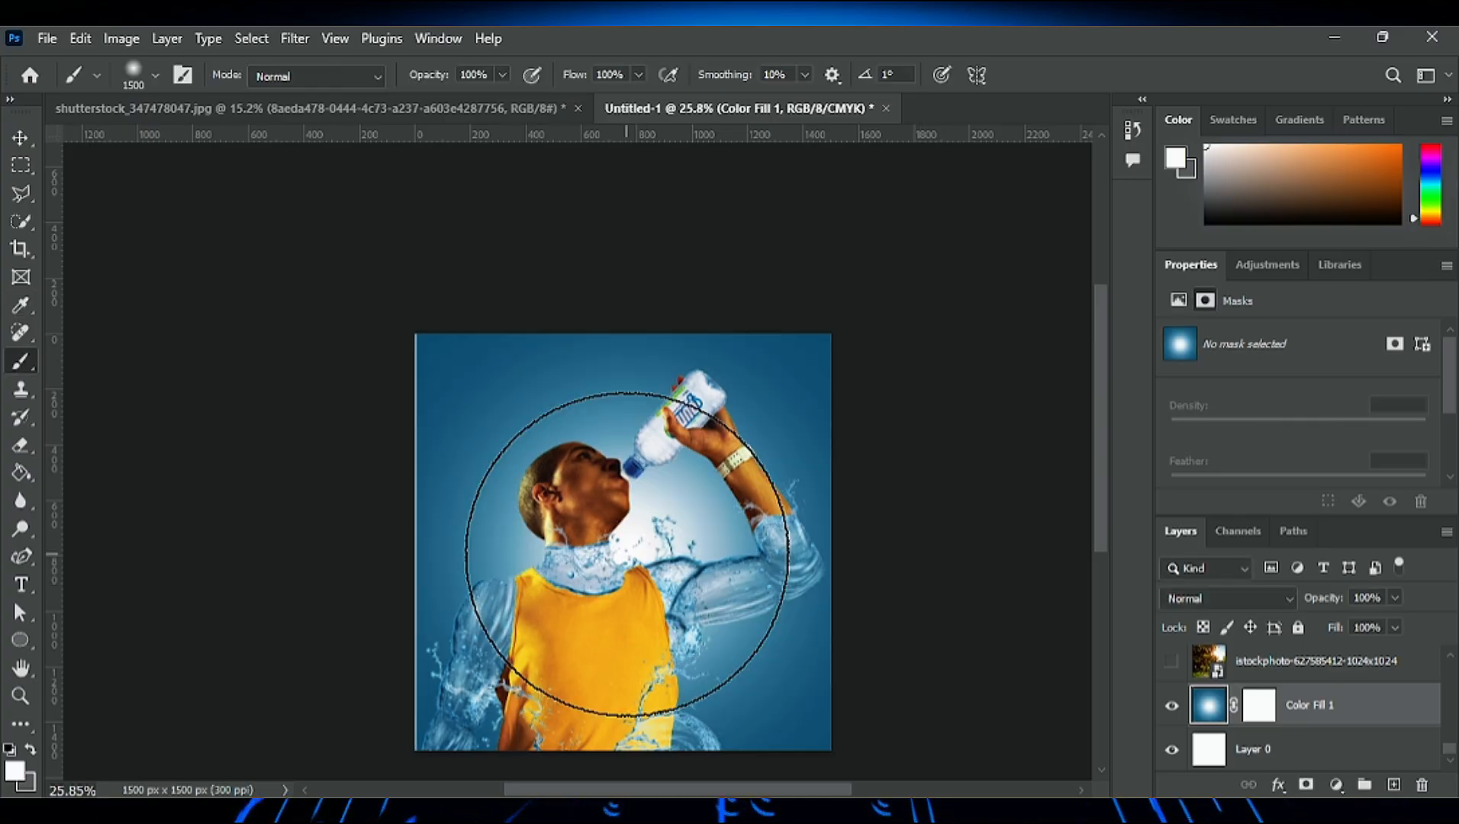
pyautogui.hotkey('ctrl', 'z')
# - Paint a soft white glow low behind the man on Color Fill 1 with a 2100 px brush at 100% flow
pyautogui.press(']')
pyautogui.press(']')
pyautogui.press(']')
pyautogui.press(']')
pyautogui.press(']')
pyautogui.press(']')
pyautogui.press(']')
pyautogui.press(']')
pyautogui.press(']')
pyautogui.press(']')
pyautogui.press(']')
pyautogui.press('[')
pyautogui.press('[')
pyautogui.press('[')
pyautogui.press('[')
pyautogui.press('[')
pyautogui.click(635, 669)
pyautogui.click(637, 669)
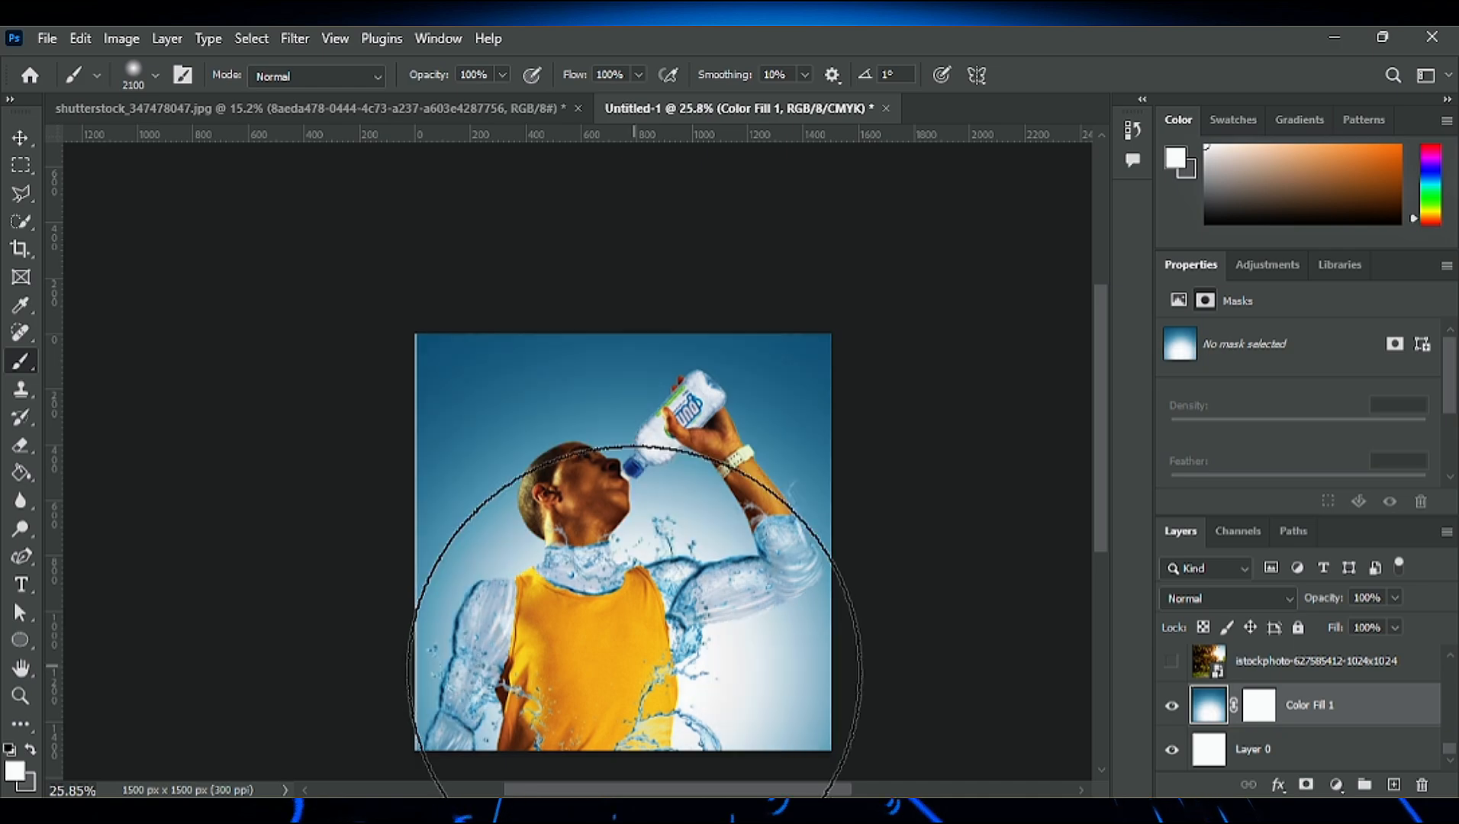
# - Examine the glowing blue background and how the water neck, arms and splashes look against it
pyautogui.scroll(8, 496, 630)
pyautogui.scroll(-7, 758, 684)
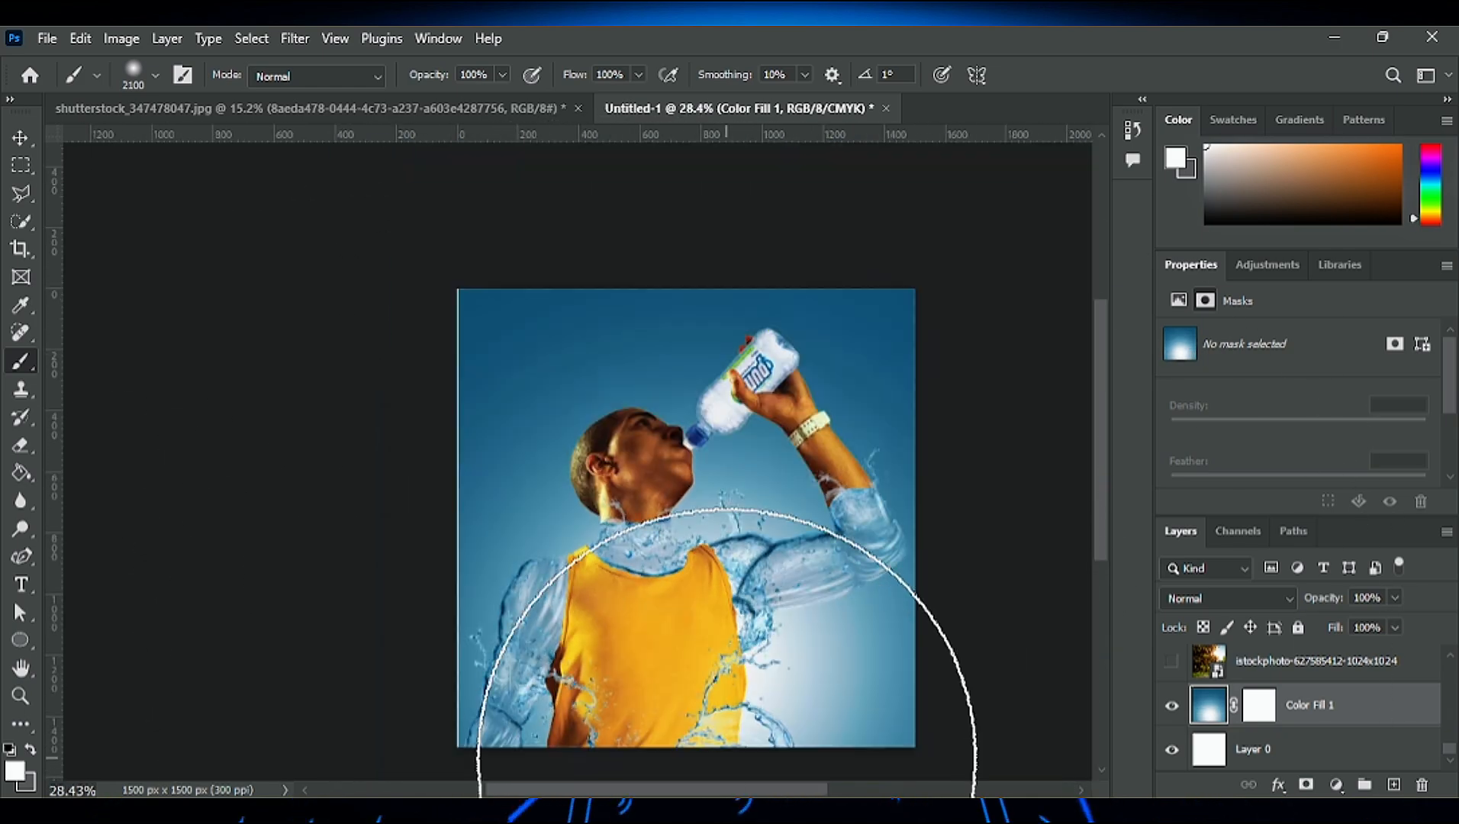
pyautogui.press('v')
pyautogui.moveTo(665, 788); pyautogui.dragTo(667, 788)
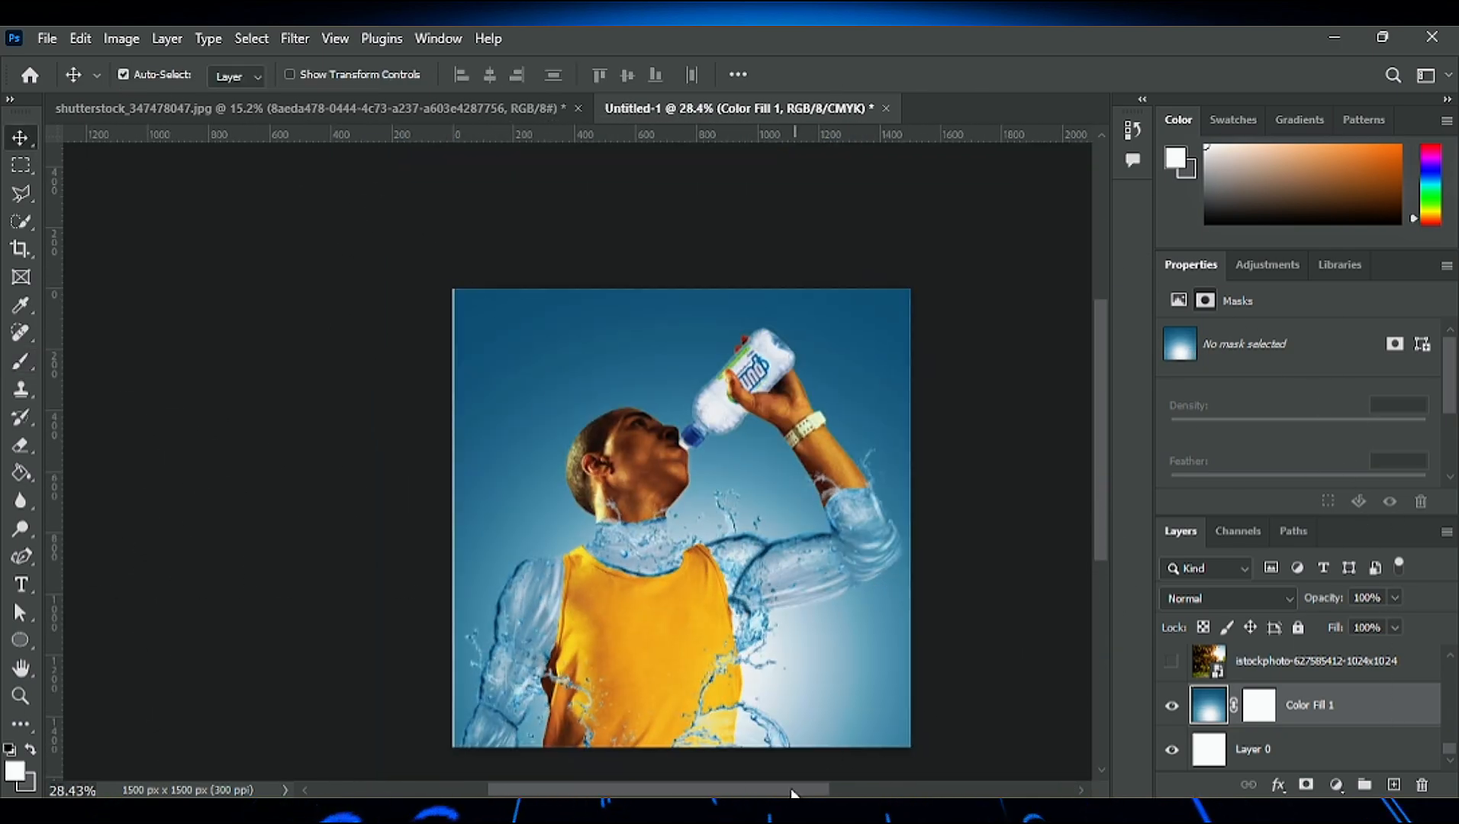
pyautogui.moveTo(793, 793); pyautogui.dragTo(846, 796)
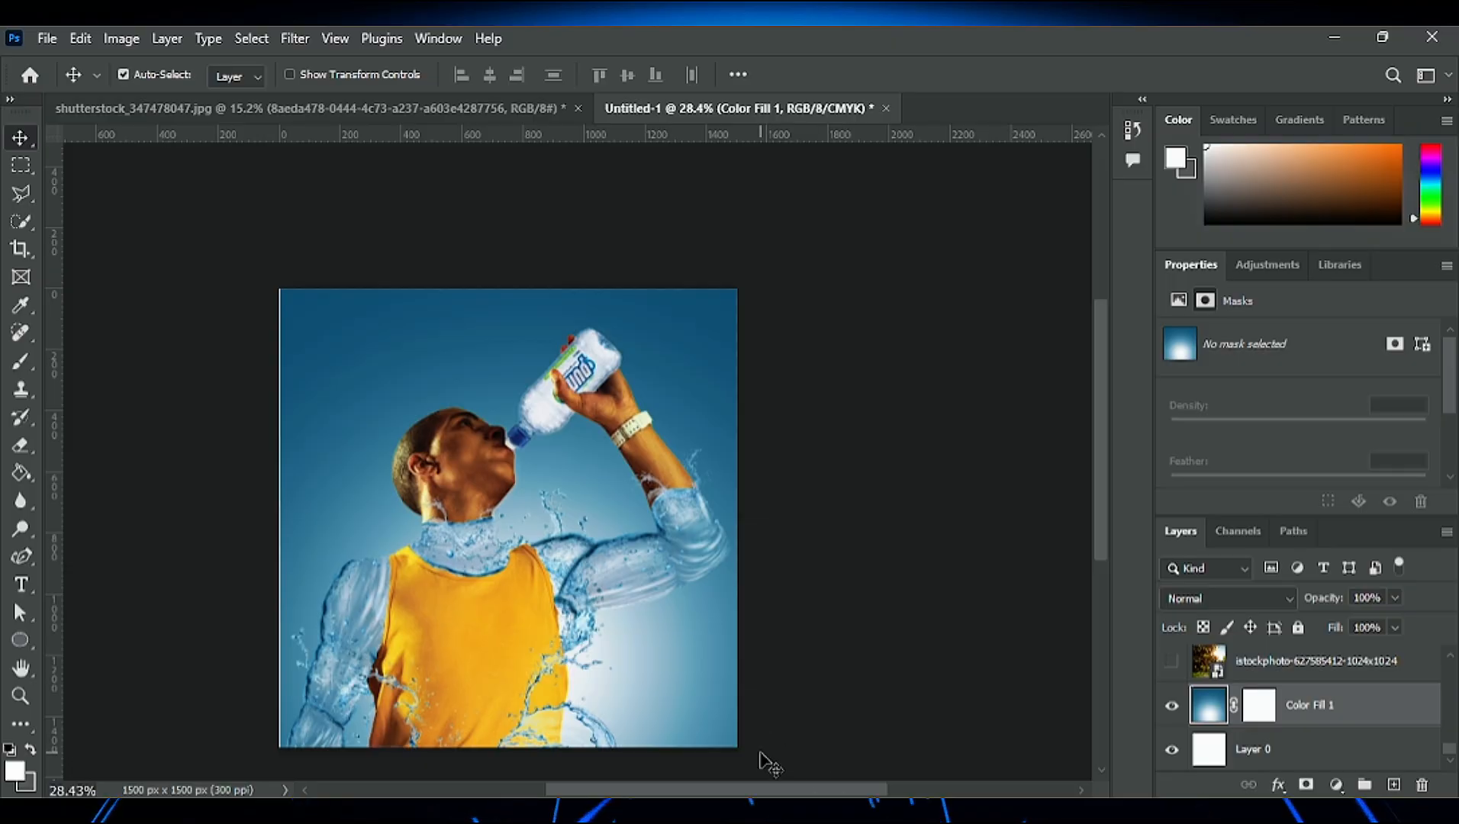
pyautogui.scroll(8, 617, 666)
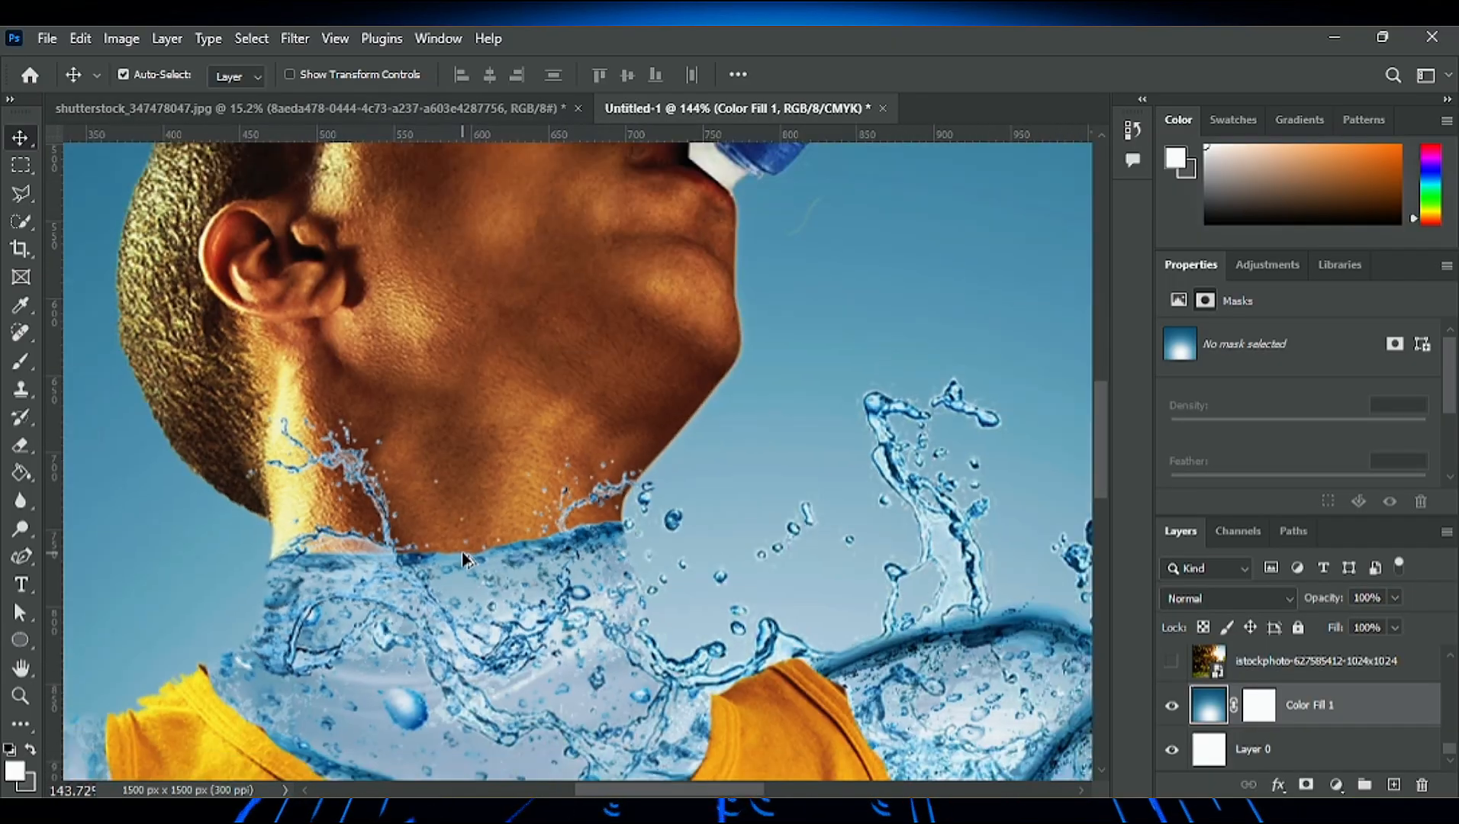
pyautogui.scroll(-8, 617, 665)
pyautogui.scroll(2, 619, 671)
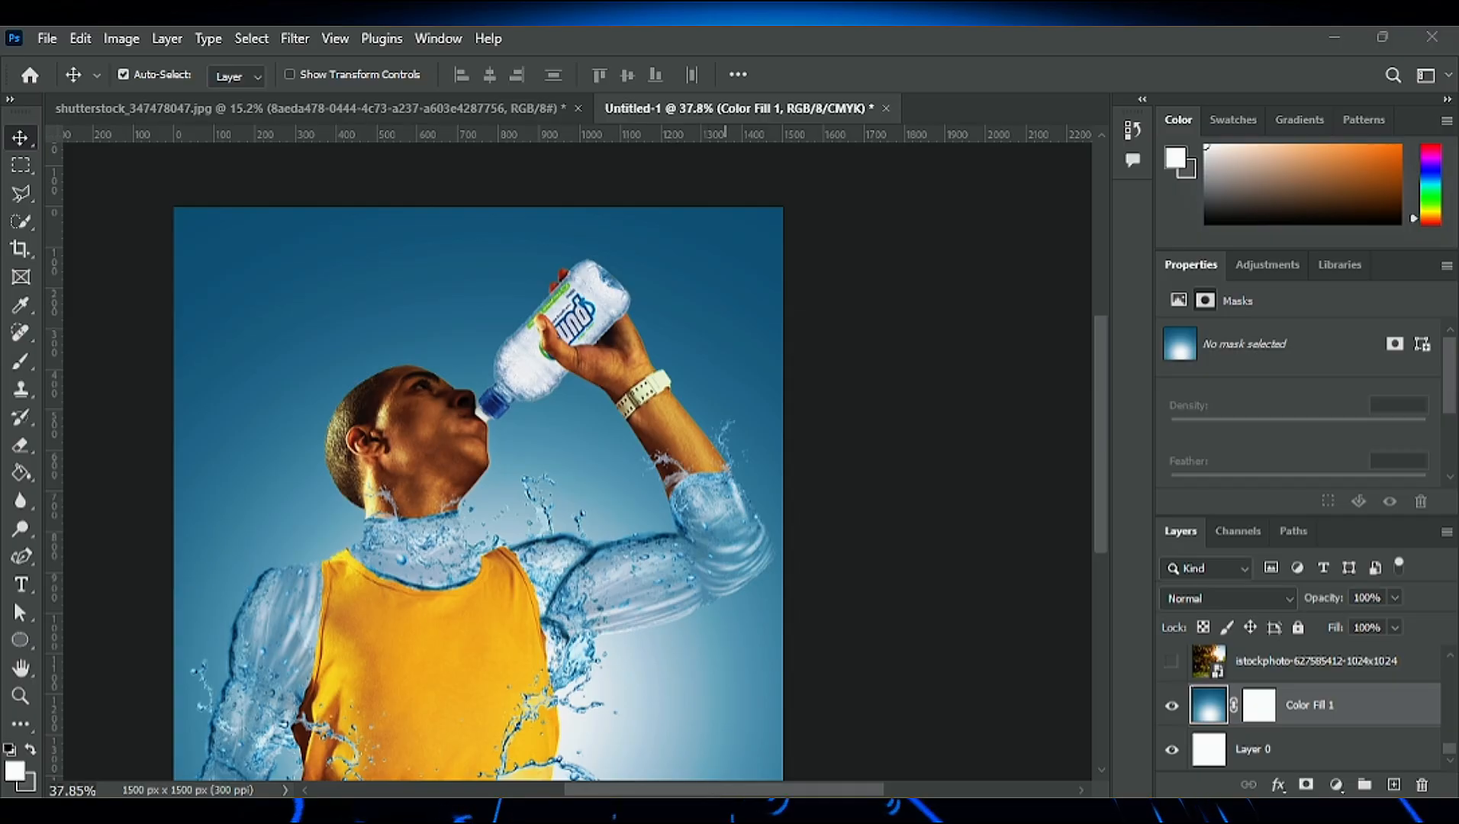
# - Place pngegg (4).png at 33.12% scale and move it above all other layers, over the man's neck, shirt and raised arm
pyautogui.moveTo(650, 190); pyautogui.dragTo(1099, 188)
pyautogui.moveTo(664, 281); pyautogui.dragTo(714, 271)
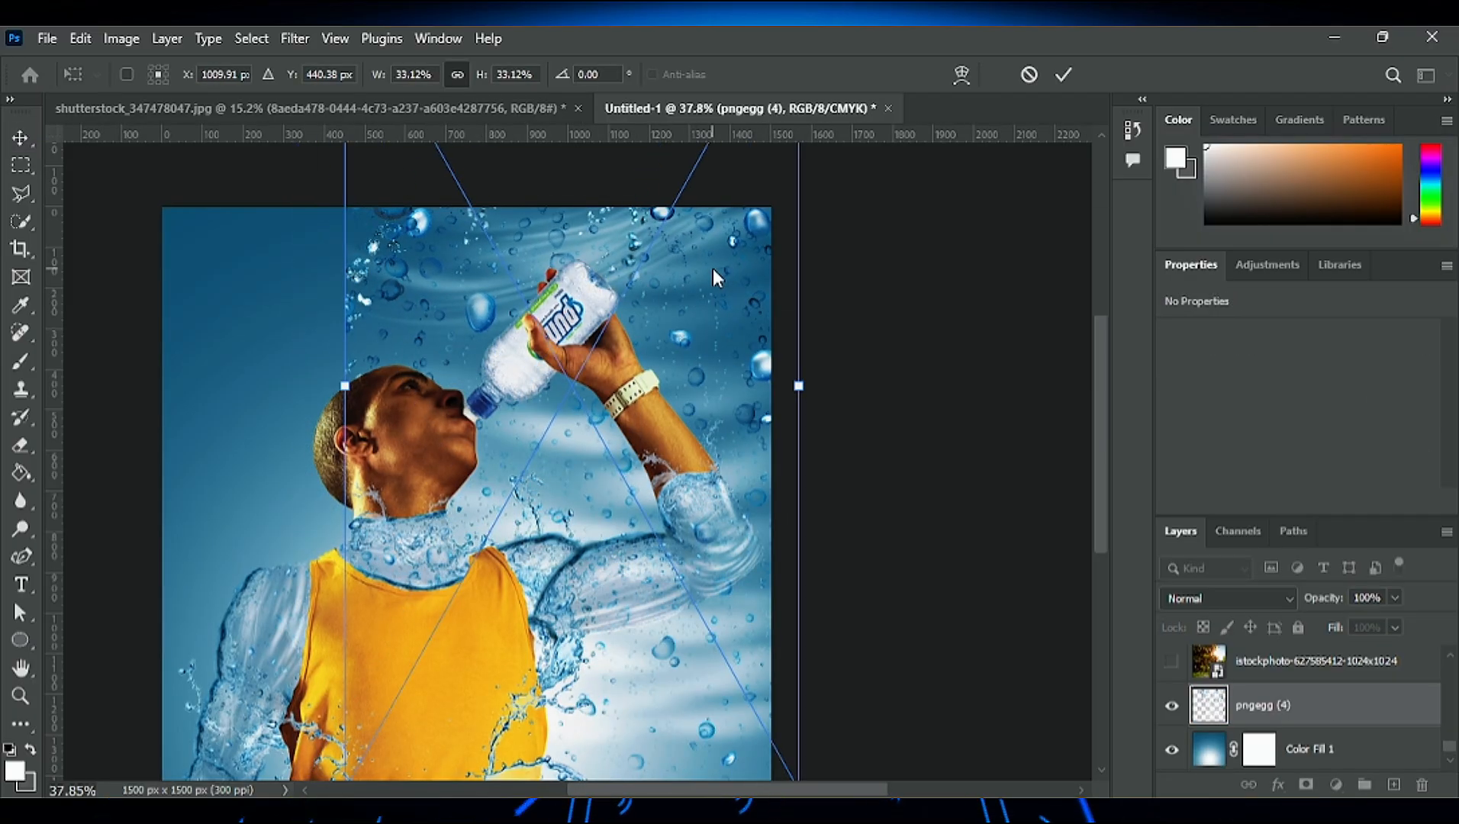
pyautogui.moveTo(701, 345); pyautogui.dragTo(665, 315)
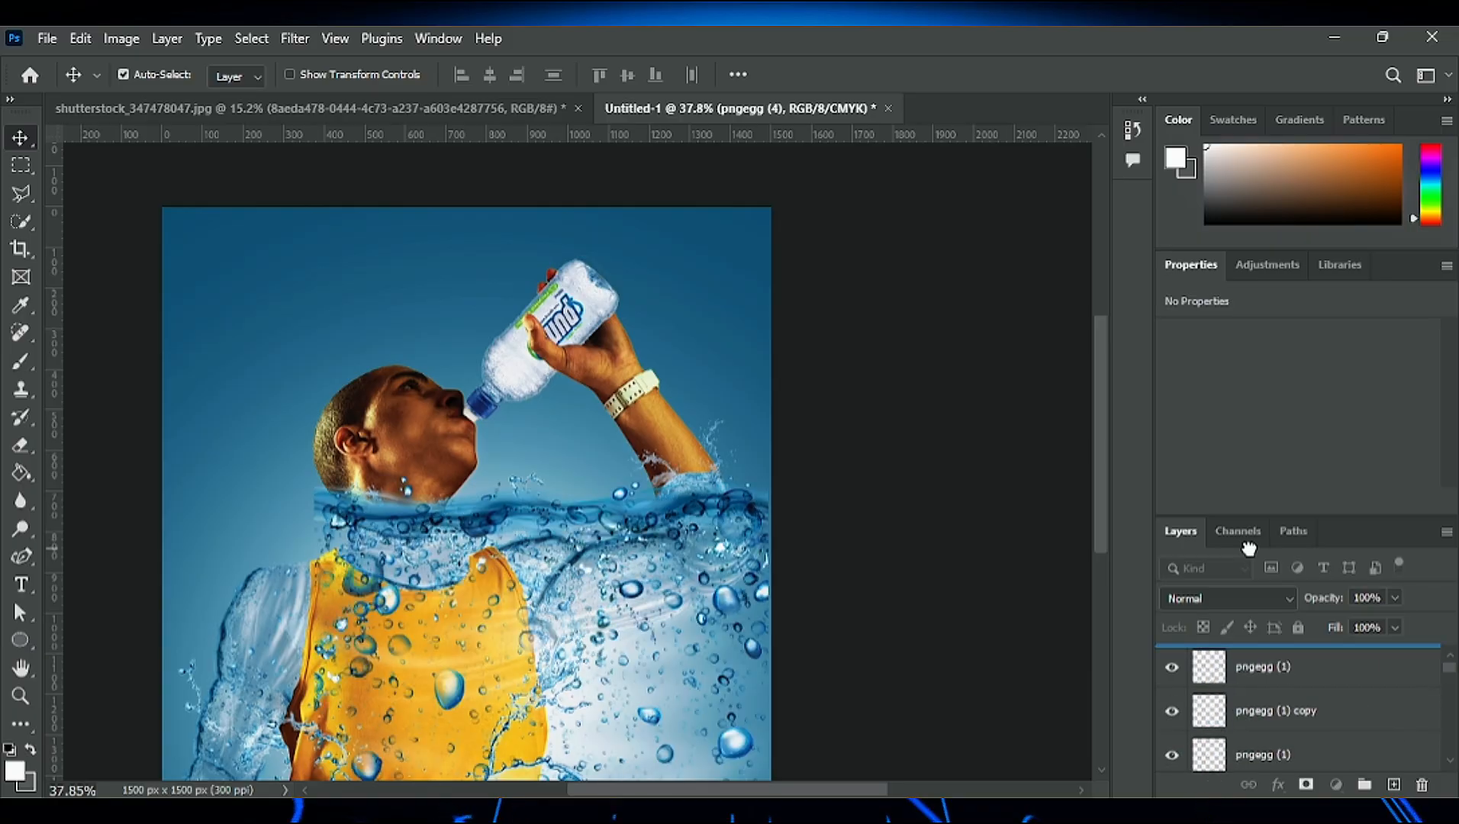
pyautogui.moveTo(1249, 548); pyautogui.dragTo(1249, 550)
pyautogui.scroll(3, 593, 584)
pyautogui.moveTo(665, 491); pyautogui.dragTo(661, 437)
pyautogui.moveTo(573, 558); pyautogui.dragTo(585, 569)
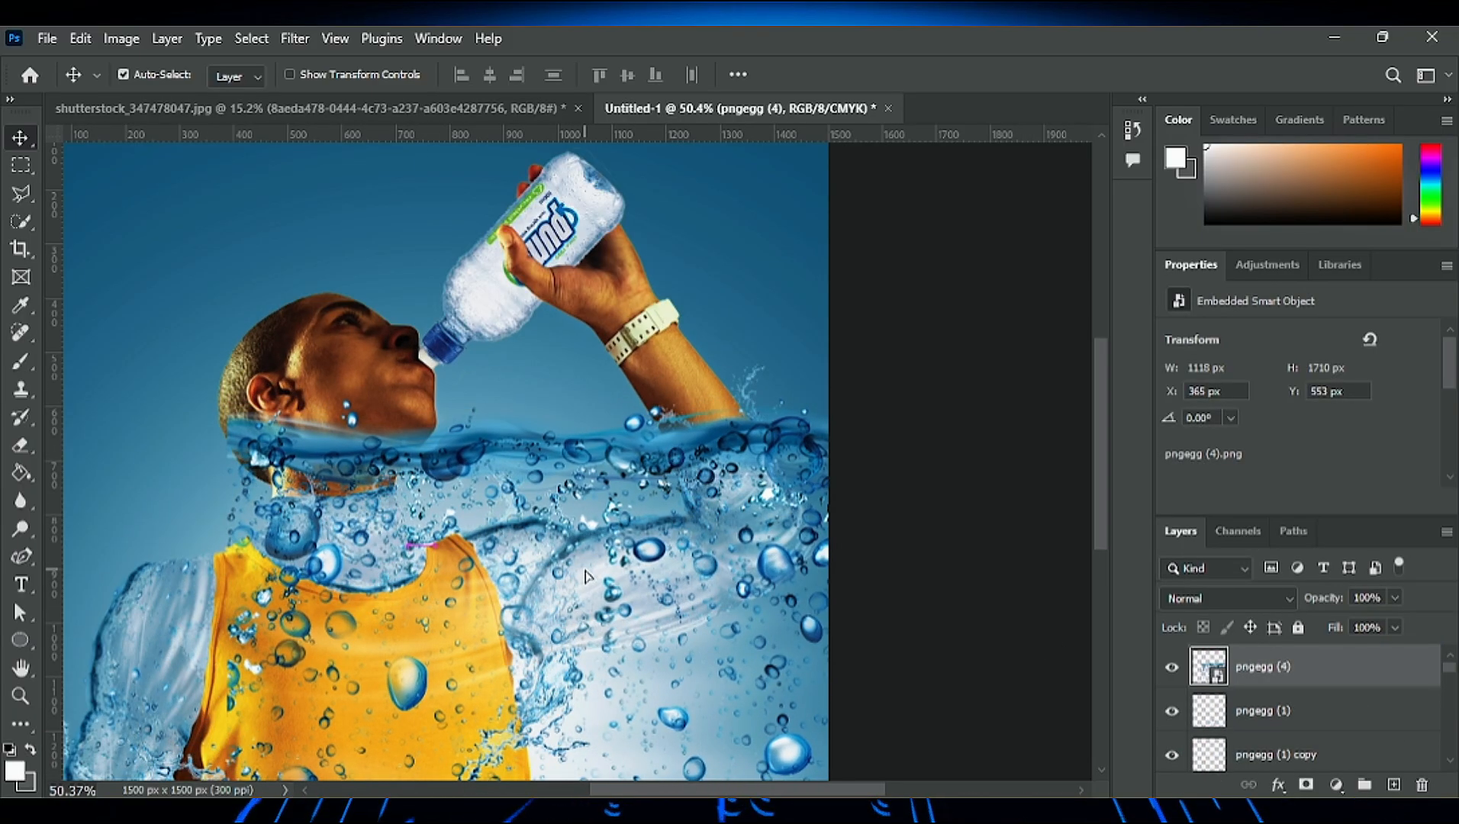
# - Rasterize the pngegg (4) layer and erase its water between the neck and raised arm and below that arm with a 70 px eraser
pyautogui.press('e')
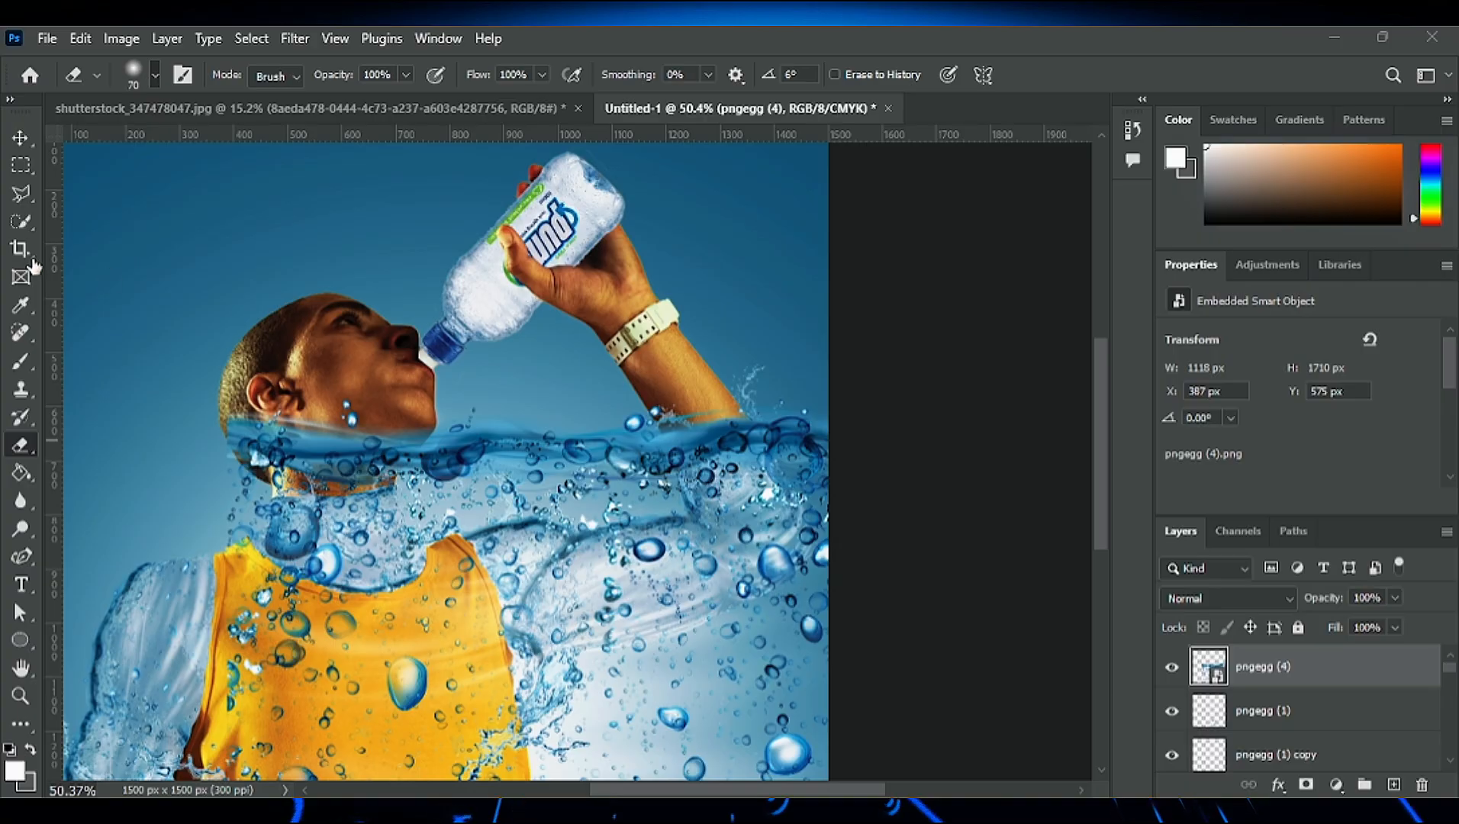
pyautogui.click(639, 326)
pyautogui.moveTo(510, 418)
pyautogui.mouseDown()
pyautogui.moveTo(582, 452)
pyautogui.moveTo(647, 447)
pyautogui.mouseUp()
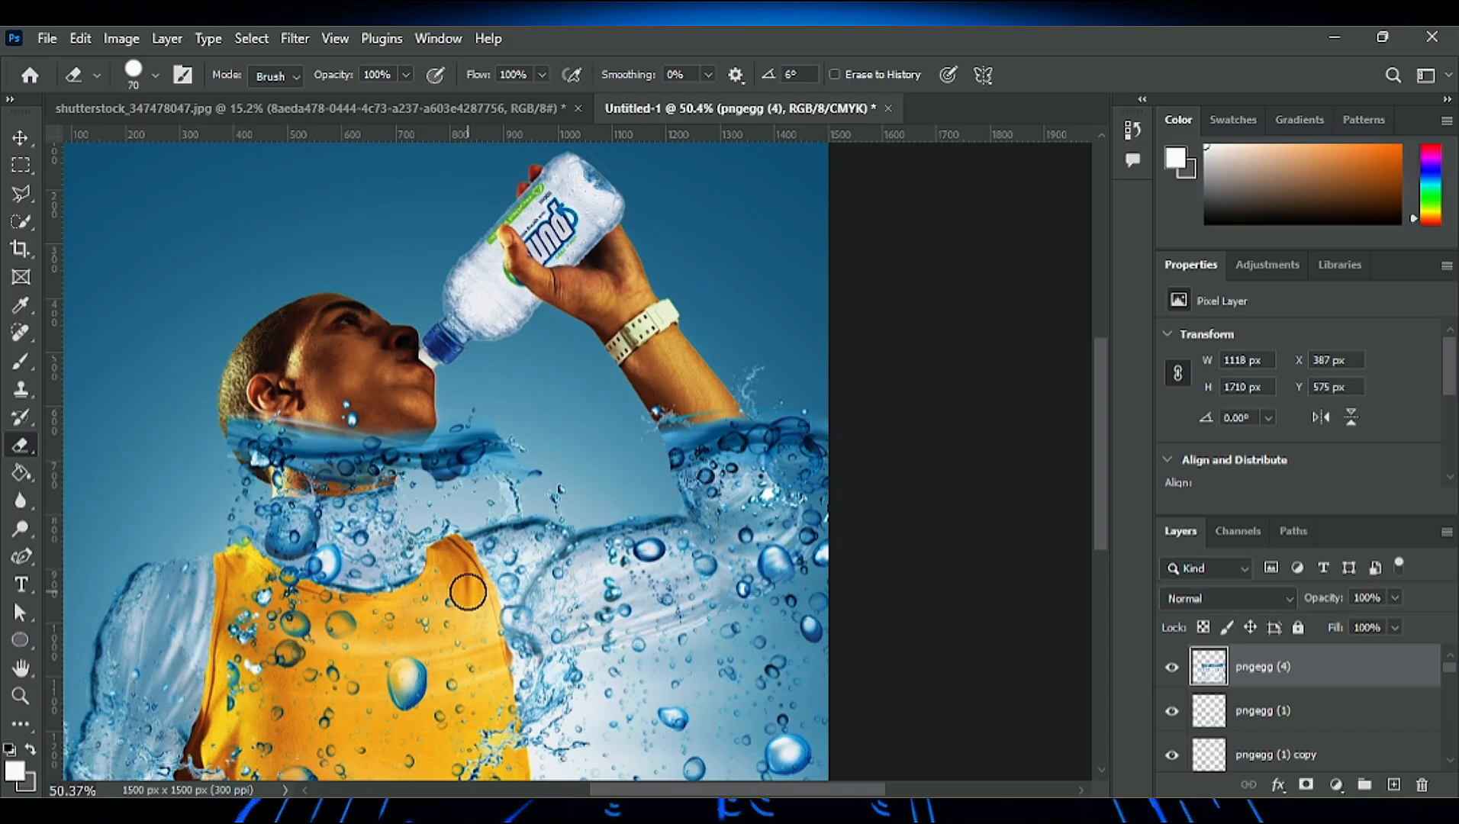
pyautogui.moveTo(468, 592); pyautogui.dragTo(490, 745)
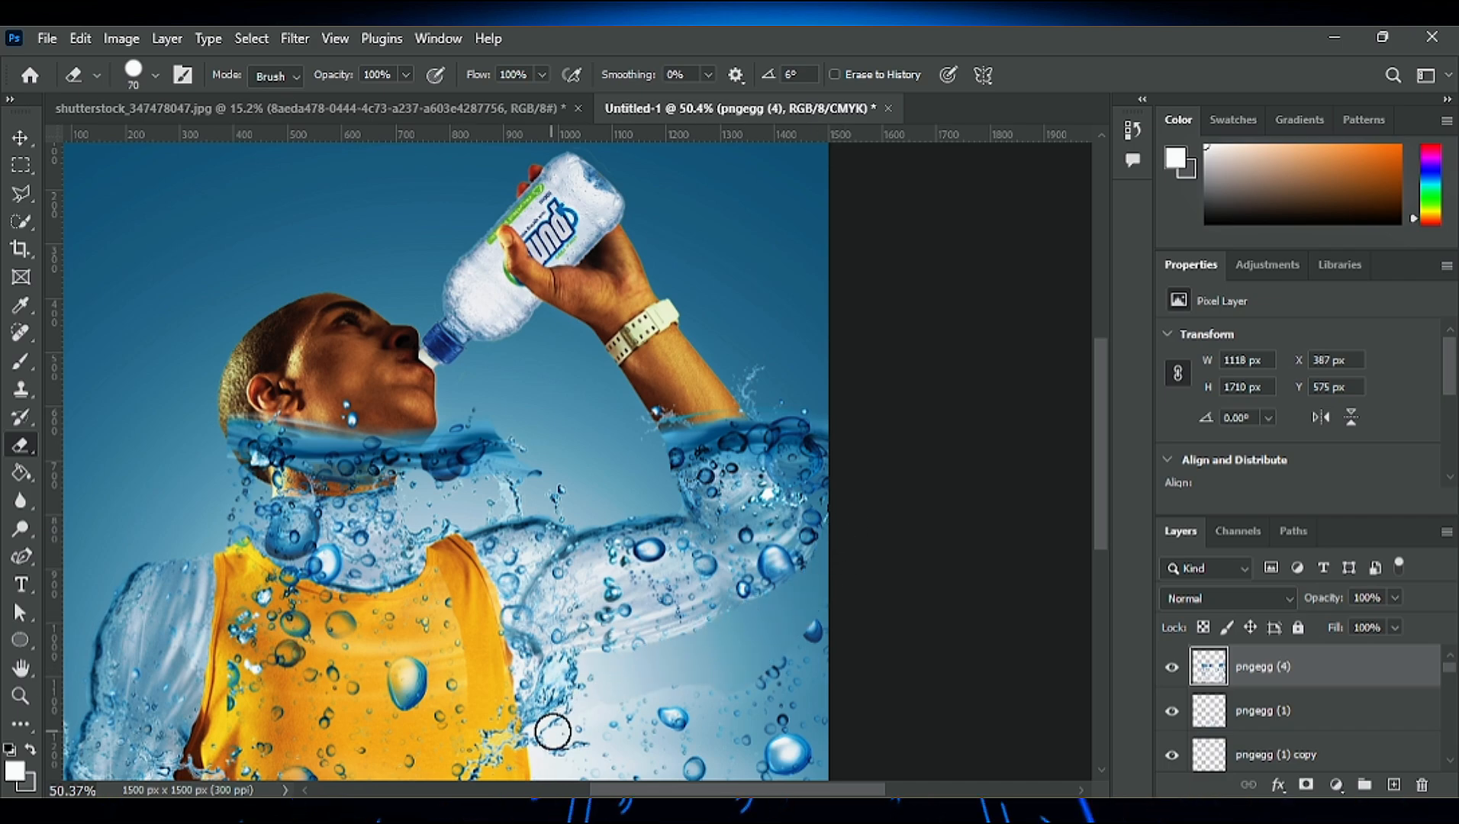
# - Erase the pngegg (4) water from the open background, around the raised forearm and over the man's head with a 500 px eraser
pyautogui.scroll(-3, 553, 732)
pyautogui.press(']')
pyautogui.press(']')
pyautogui.press(']')
pyautogui.press(']')
pyautogui.press(']')
pyautogui.press(']')
pyautogui.press(']')
pyautogui.press(']')
pyautogui.press(']')
pyautogui.press(']')
pyautogui.press(']')
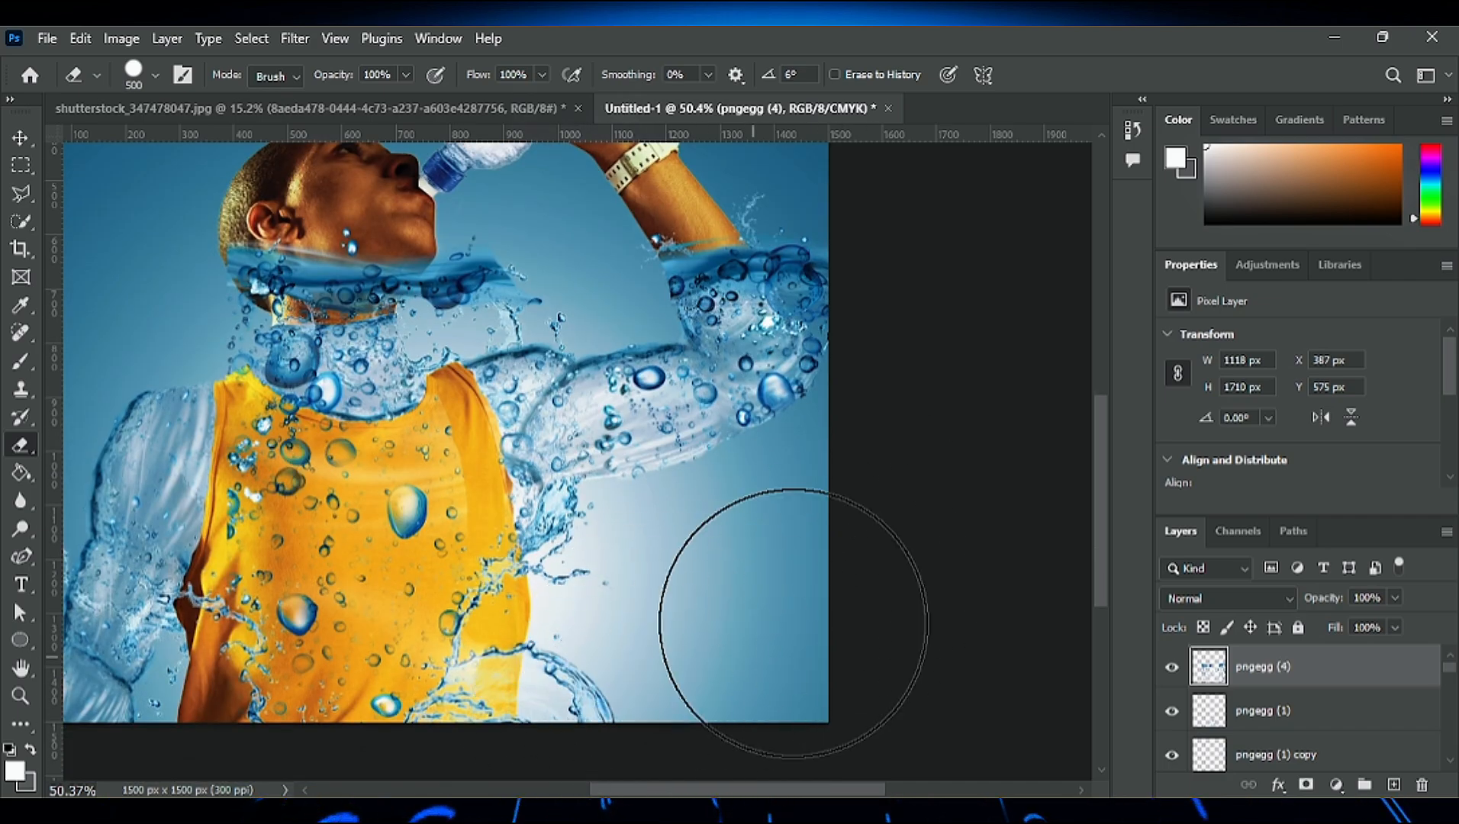
pyautogui.scroll(4, 794, 624)
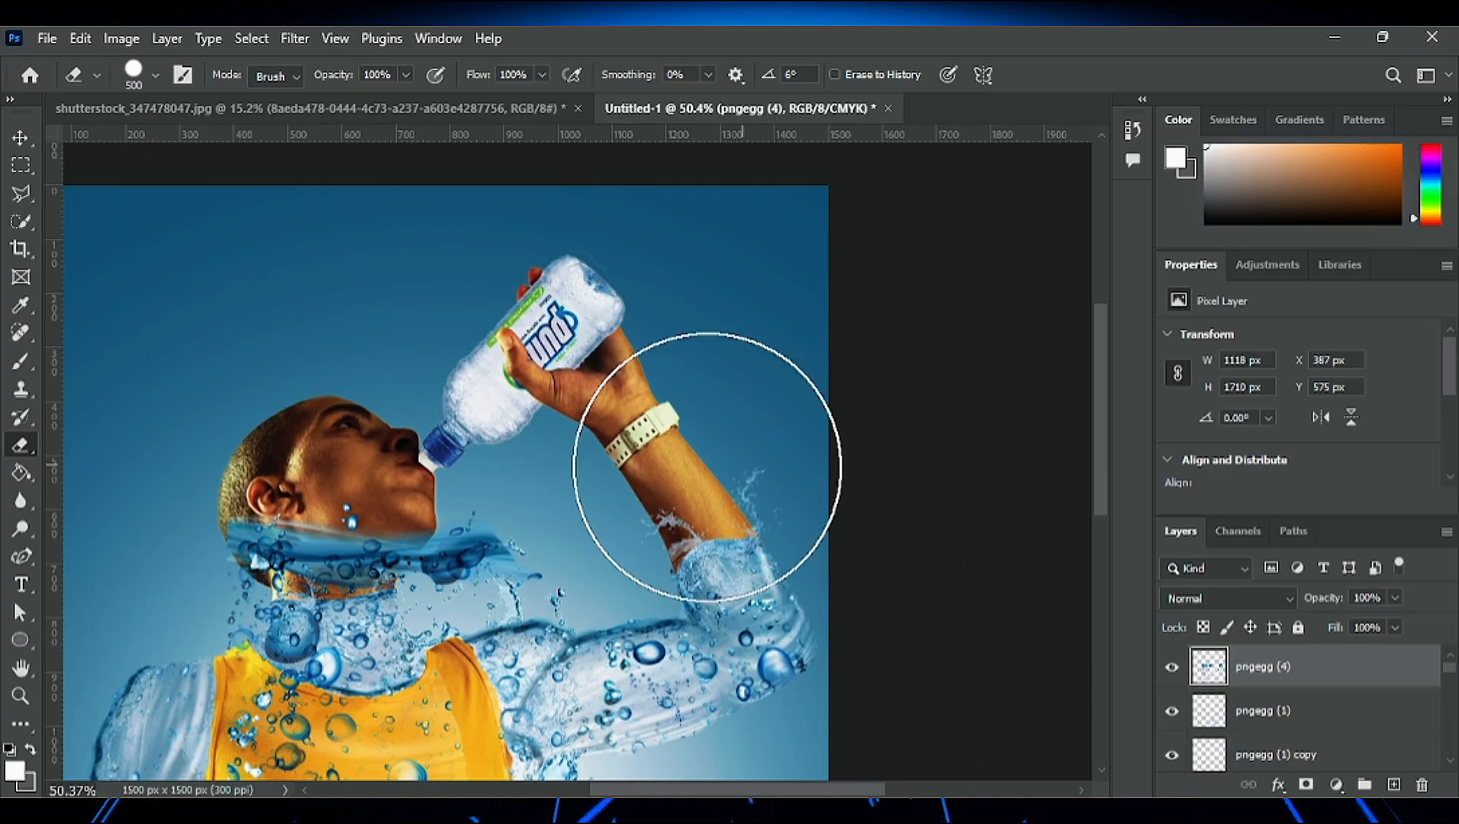
pyautogui.moveTo(375, 449)
pyautogui.mouseDown()
pyautogui.moveTo(249, 459)
pyautogui.moveTo(290, 479)
pyautogui.moveTo(219, 523)
pyautogui.mouseUp()
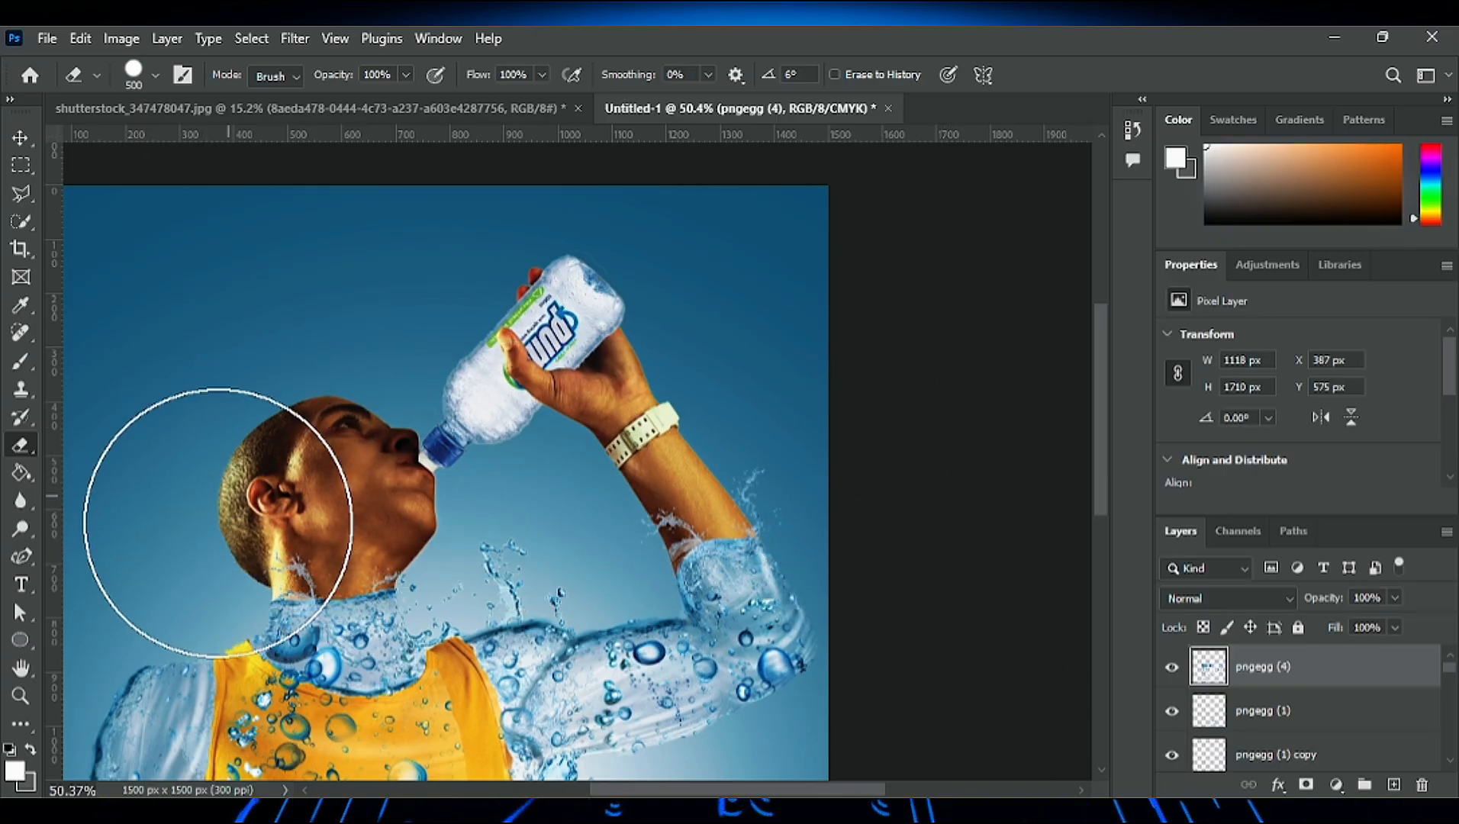
# - Erase the pngegg (4) bubbles from the shirt's neckline and front with a 70 px eraser
pyautogui.press('[')
pyautogui.press('[')
pyautogui.press('[')
pyautogui.press('[')
pyautogui.press('[')
pyautogui.press('[')
pyautogui.press('[')
pyautogui.press('[')
pyautogui.press('[')
pyautogui.press('[')
pyautogui.press('[')
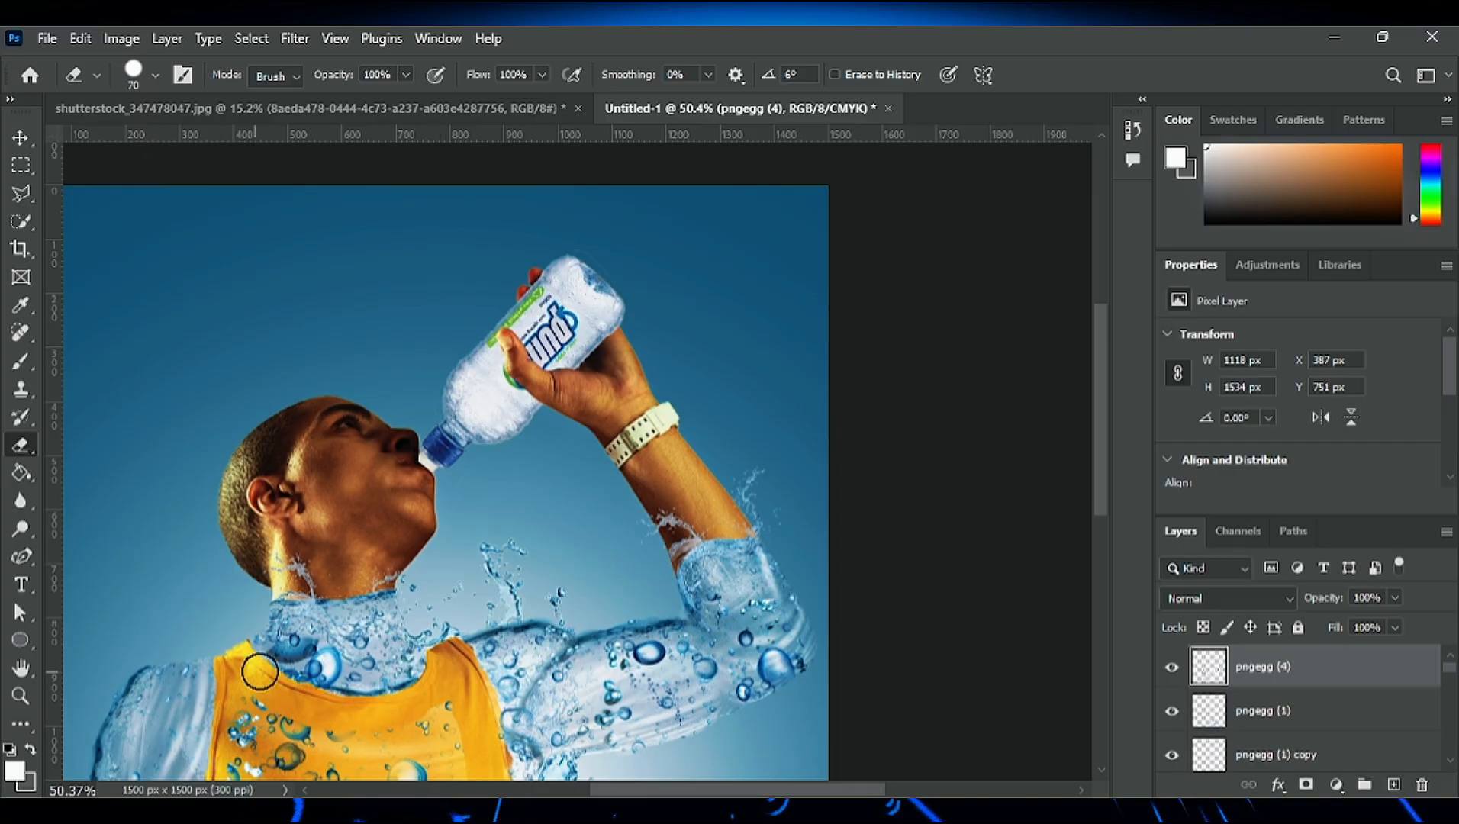
pyautogui.moveTo(261, 672); pyautogui.dragTo(299, 648)
pyautogui.scroll(-5, 310, 690)
pyautogui.moveTo(244, 417)
pyautogui.mouseDown()
pyautogui.moveTo(240, 589)
pyautogui.moveTo(438, 445)
pyautogui.moveTo(461, 396)
pyautogui.moveTo(440, 619)
pyautogui.mouseUp()
pyautogui.moveTo(343, 541); pyautogui.dragTo(357, 605)
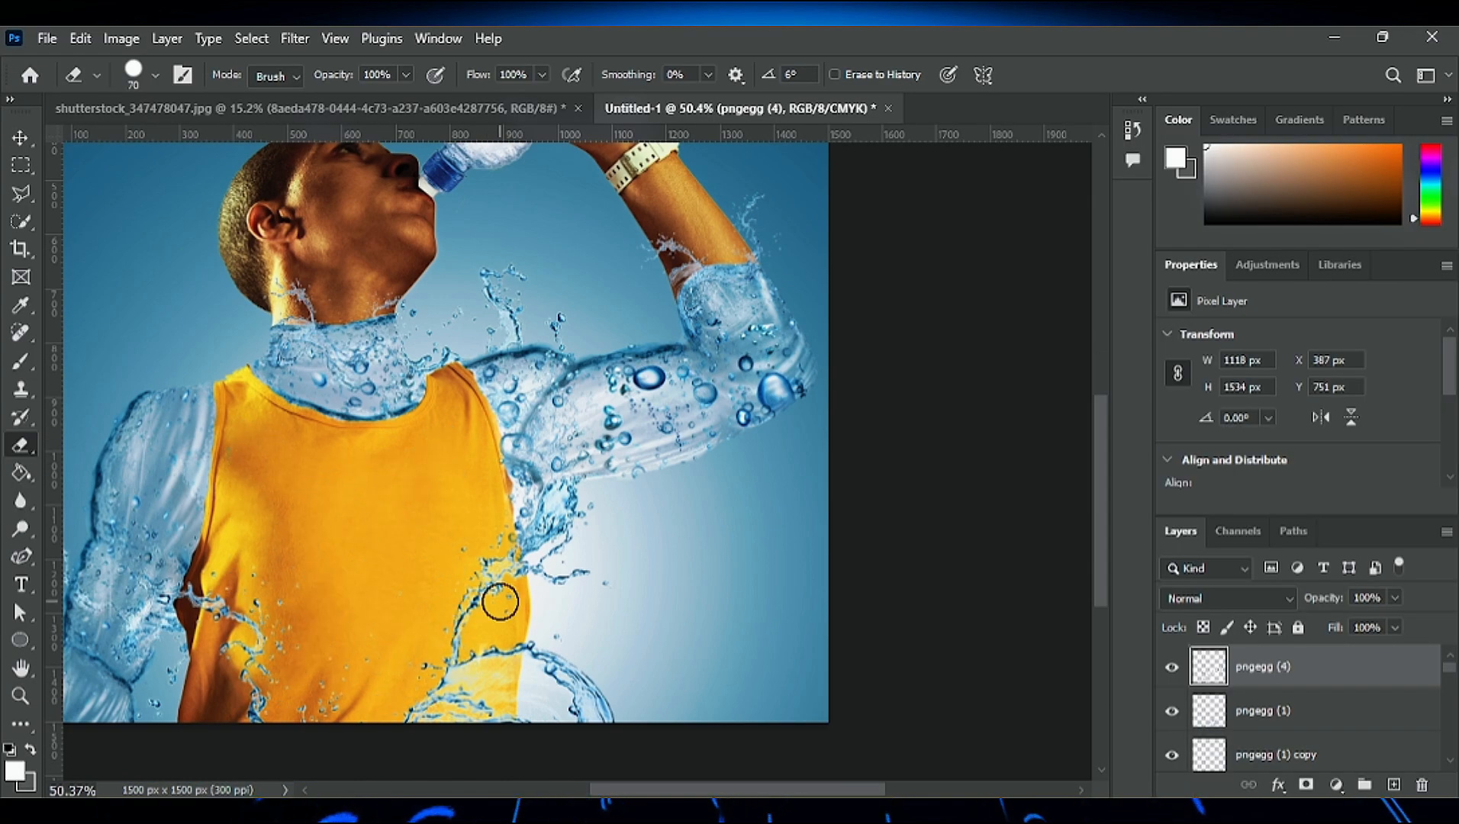
# - Undo the last erasing stroke and clear the pngegg (4) bubbles from the shirt front with a 175 px eraser
pyautogui.hotkey('ctrl', 'z')
pyautogui.press(']')
pyautogui.press(']')
pyautogui.press(']')
pyautogui.press(']')
pyautogui.press(']')
pyautogui.press(']')
pyautogui.moveTo(267, 485)
pyautogui.mouseDown()
pyautogui.moveTo(428, 500)
pyautogui.moveTo(303, 575)
pyautogui.moveTo(394, 572)
pyautogui.moveTo(383, 670)
pyautogui.mouseUp()
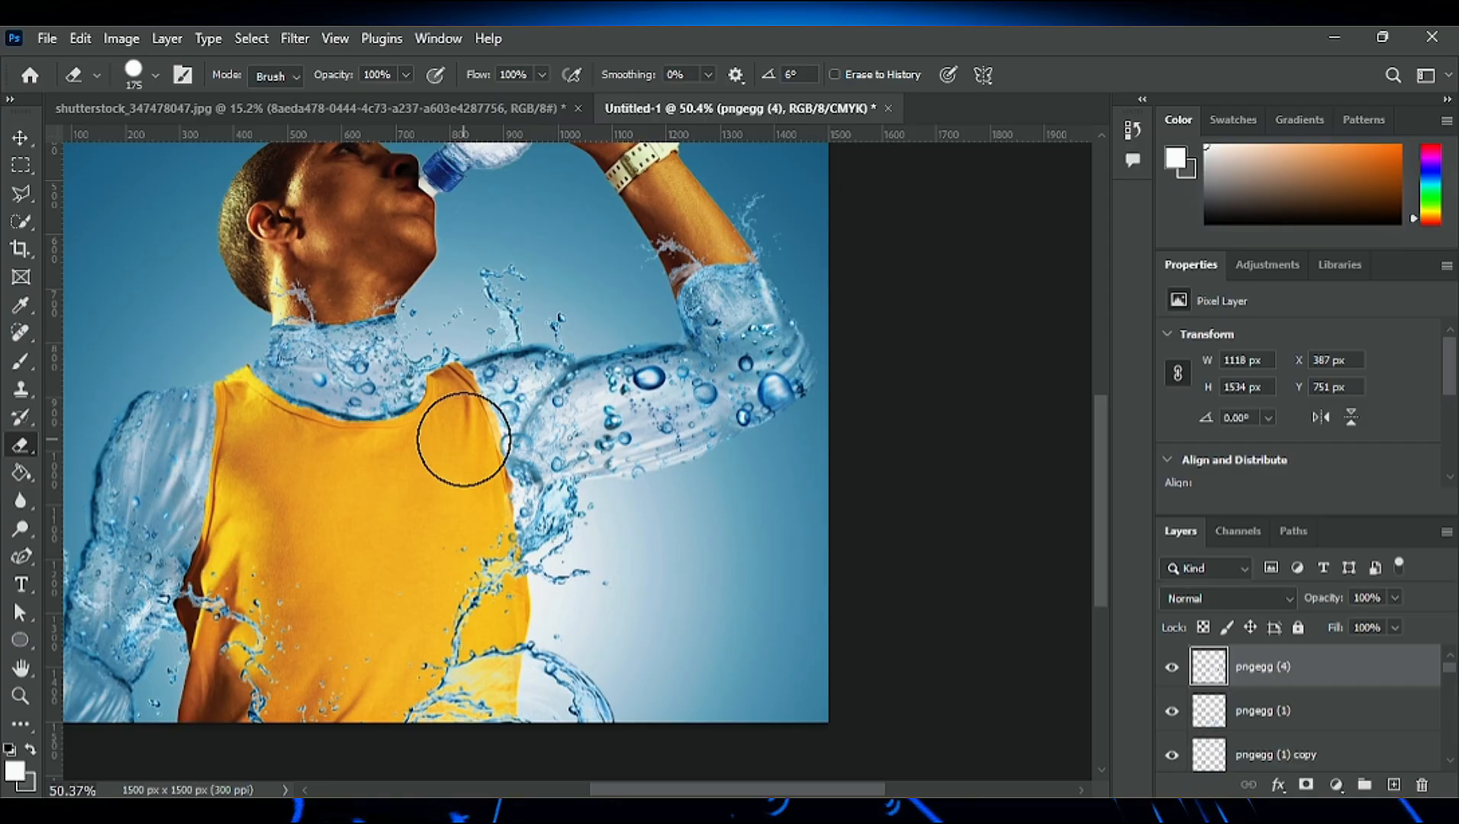
# - Erase pngegg (4) bubbles around the raised arm's shoulder fold with a soft 90 px eraser
pyautogui.scroll(5, 681, 451)
pyautogui.press('[')
pyautogui.press('[')
pyautogui.press('[')
pyautogui.press('[')
pyautogui.press('[')
pyautogui.press('[')
pyautogui.press('[')
pyautogui.press('[')
pyautogui.press('[')
pyautogui.press('[')
pyautogui.press('[')
pyautogui.press('[')
pyautogui.press('[')
pyautogui.press('[')
pyautogui.moveTo(333, 328)
pyautogui.mouseDown()
pyautogui.moveTo(236, 516)
pyautogui.moveTo(310, 569)
pyautogui.mouseUp()
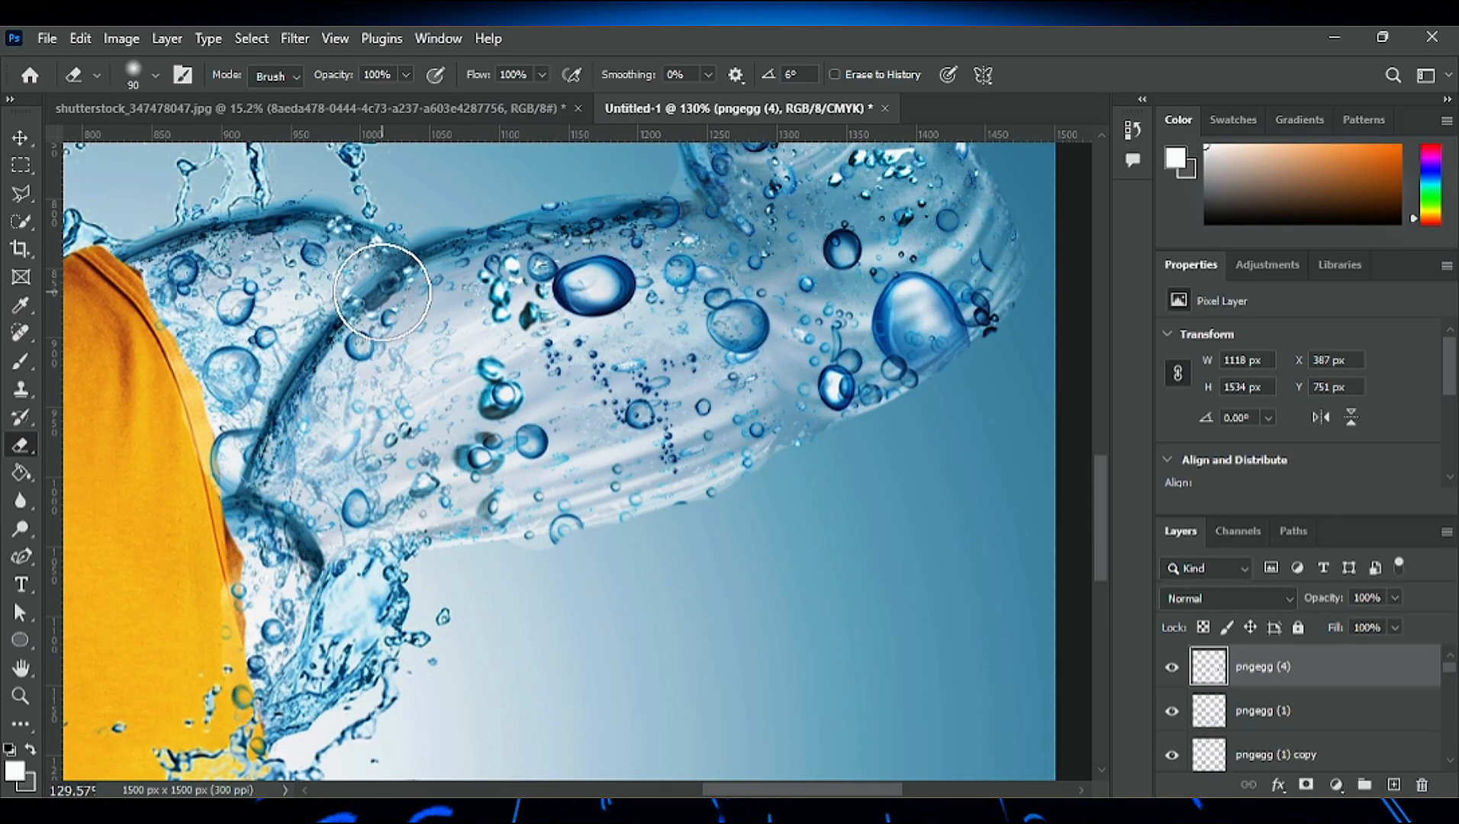
# - Erase the pngegg (4) bubbles overlapping the shirt's armhole and the raised arm's underside with a soft 45 px eraser
pyautogui.press('[')
pyautogui.press('[')
pyautogui.press('[')
pyautogui.press('[')
pyautogui.press('[')
pyautogui.moveTo(384, 291)
pyautogui.mouseDown()
pyautogui.moveTo(235, 501)
pyautogui.moveTo(256, 455)
pyautogui.moveTo(315, 593)
pyautogui.moveTo(253, 771)
pyautogui.mouseUp()
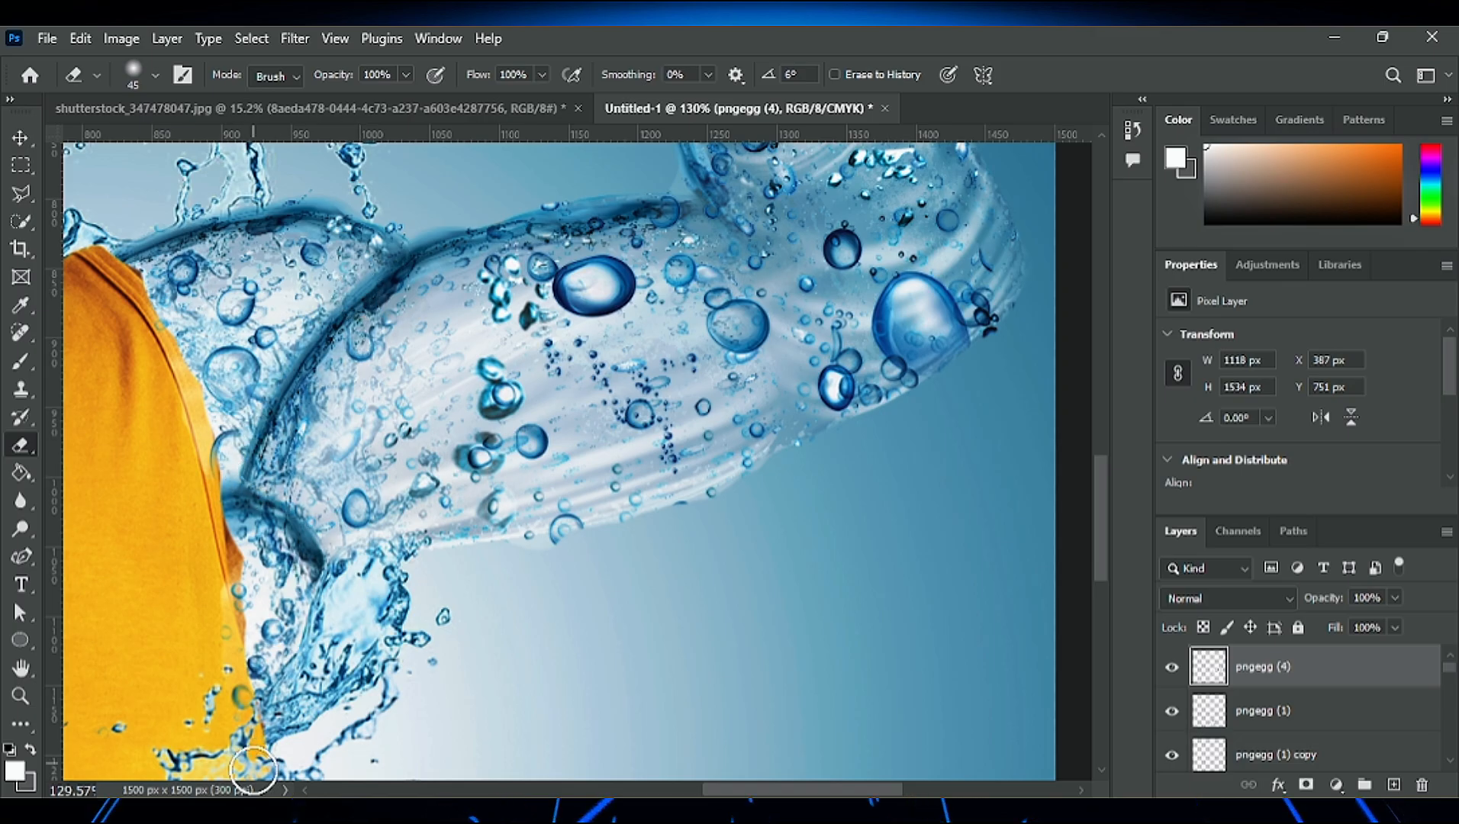
pyautogui.moveTo(364, 536); pyautogui.dragTo(568, 555)
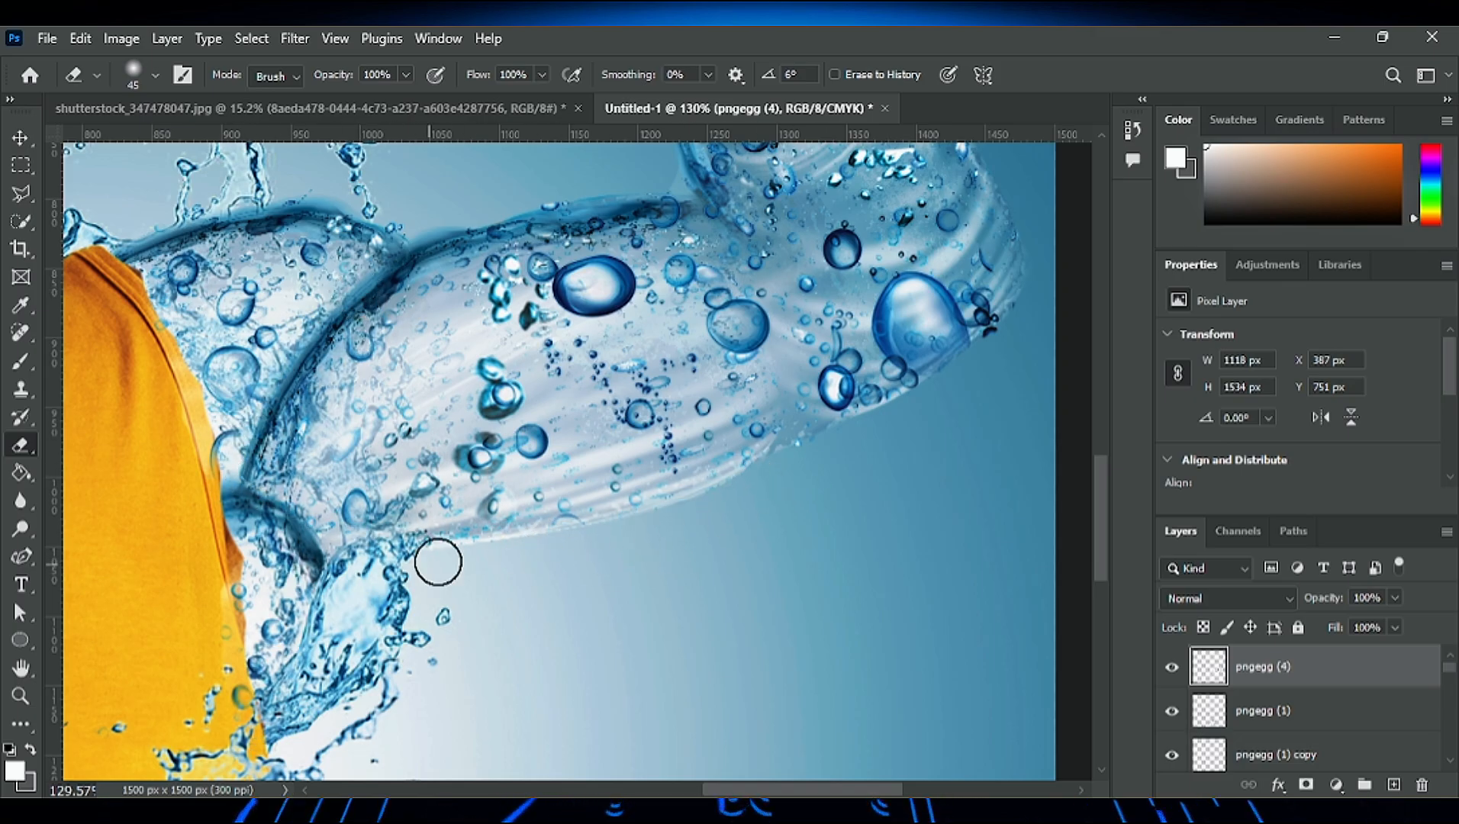
# - Erase the pngegg (4) bubbles spilling over the raised arm's upper edge up to the inner elbow with the 45 px eraser
pyautogui.scroll(3, 896, 619)
pyautogui.scroll(-2, 1044, 558)
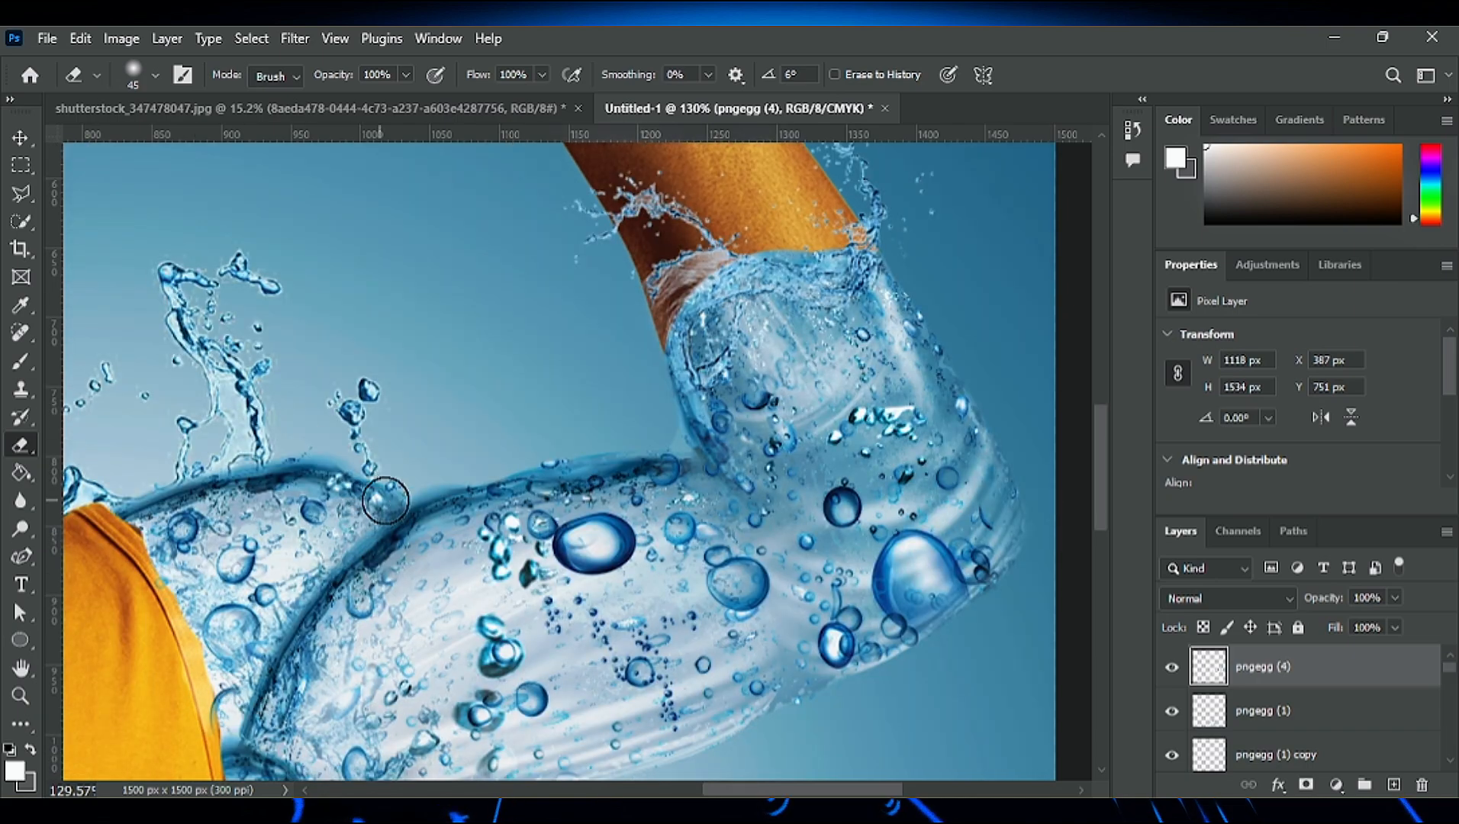
pyautogui.moveTo(389, 512); pyautogui.dragTo(696, 405)
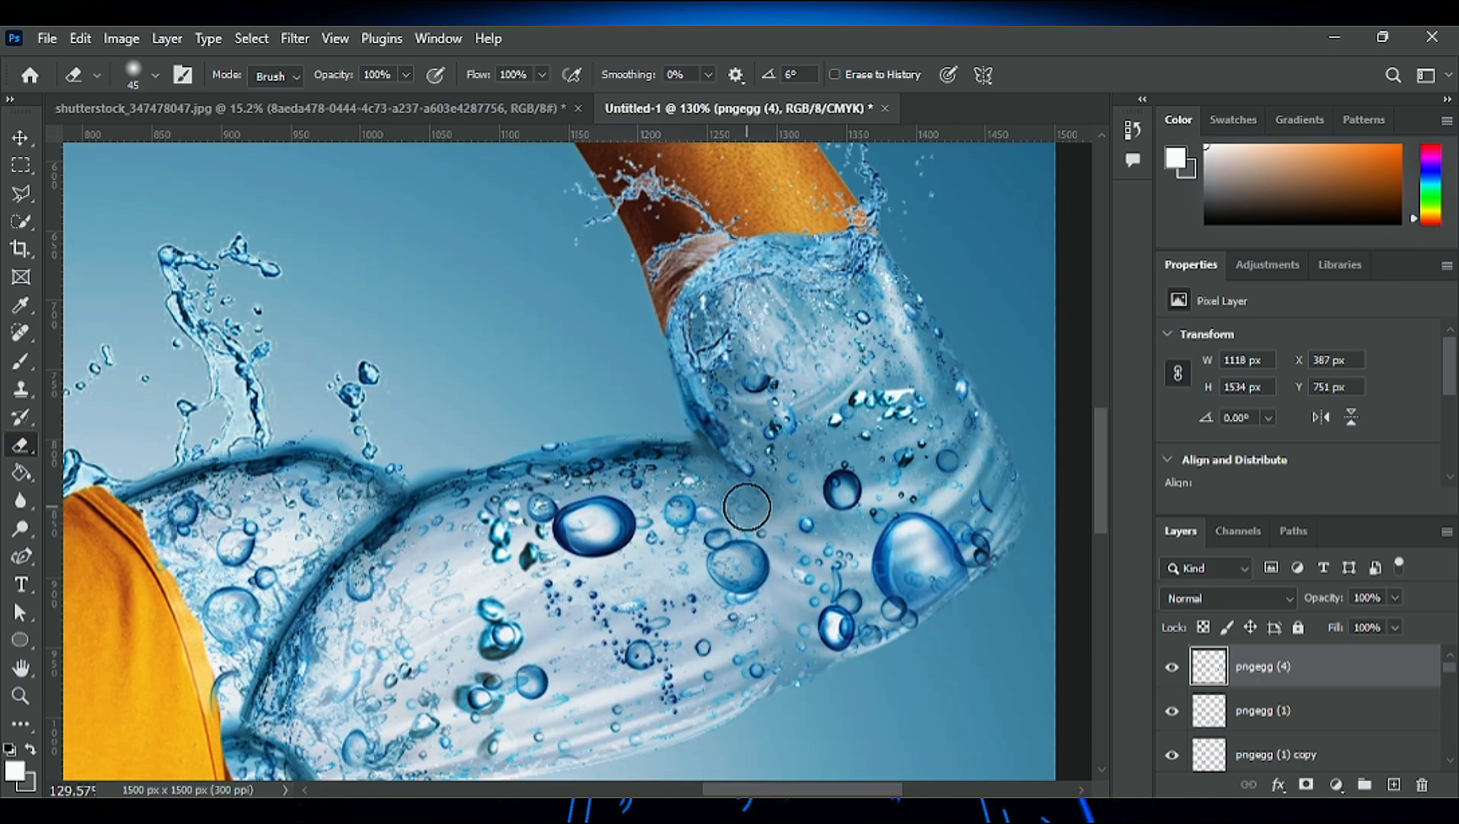
# - Examine the bubbles inside the water neck and raised arm and the cleaned edges around the shirt
pyautogui.scroll(-5, 743, 505)
pyautogui.scroll(7, 291, 525)
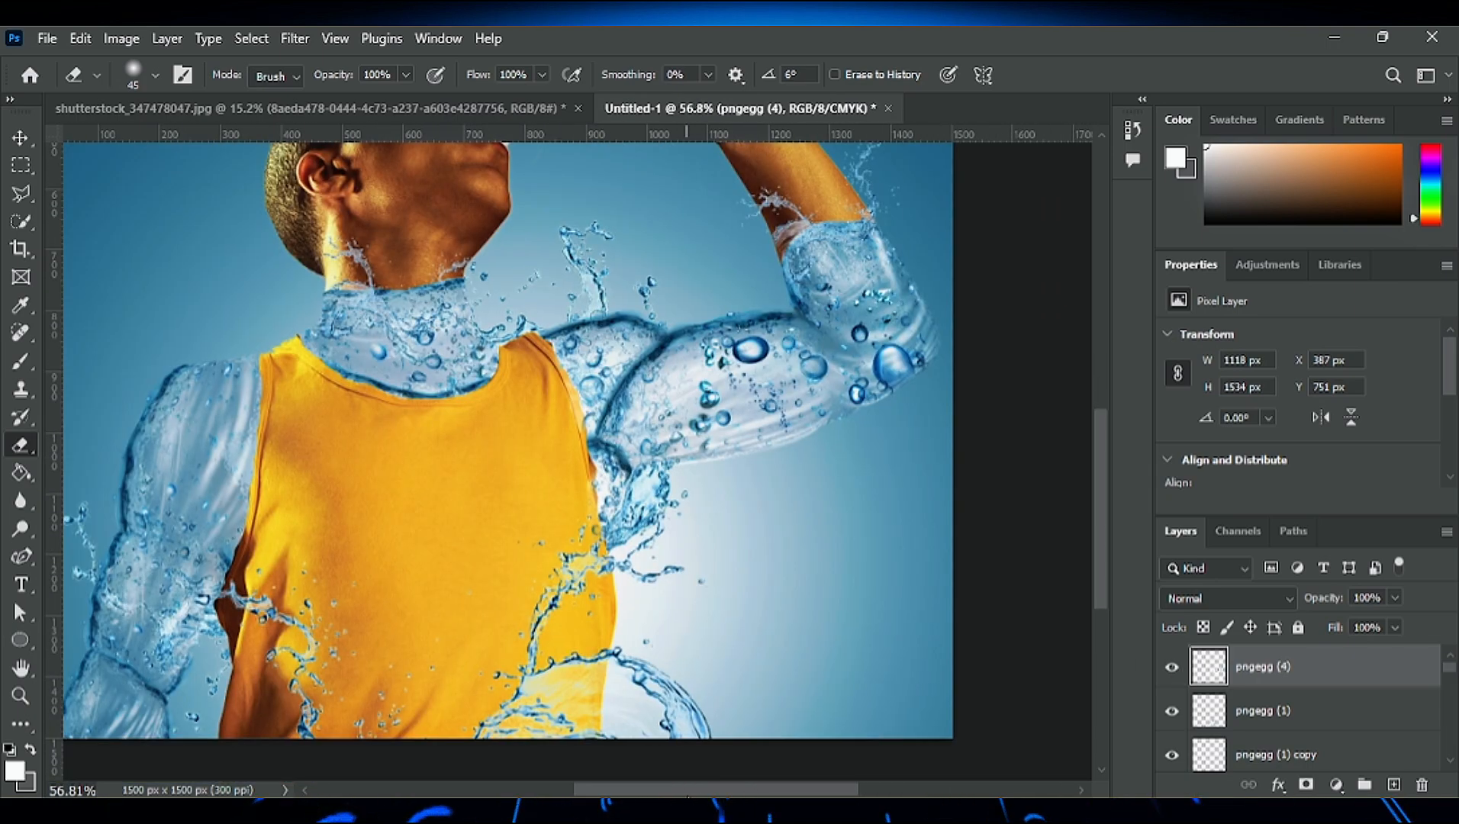
pyautogui.scroll(-4, 633, 489)
pyautogui.scroll(8, 636, 462)
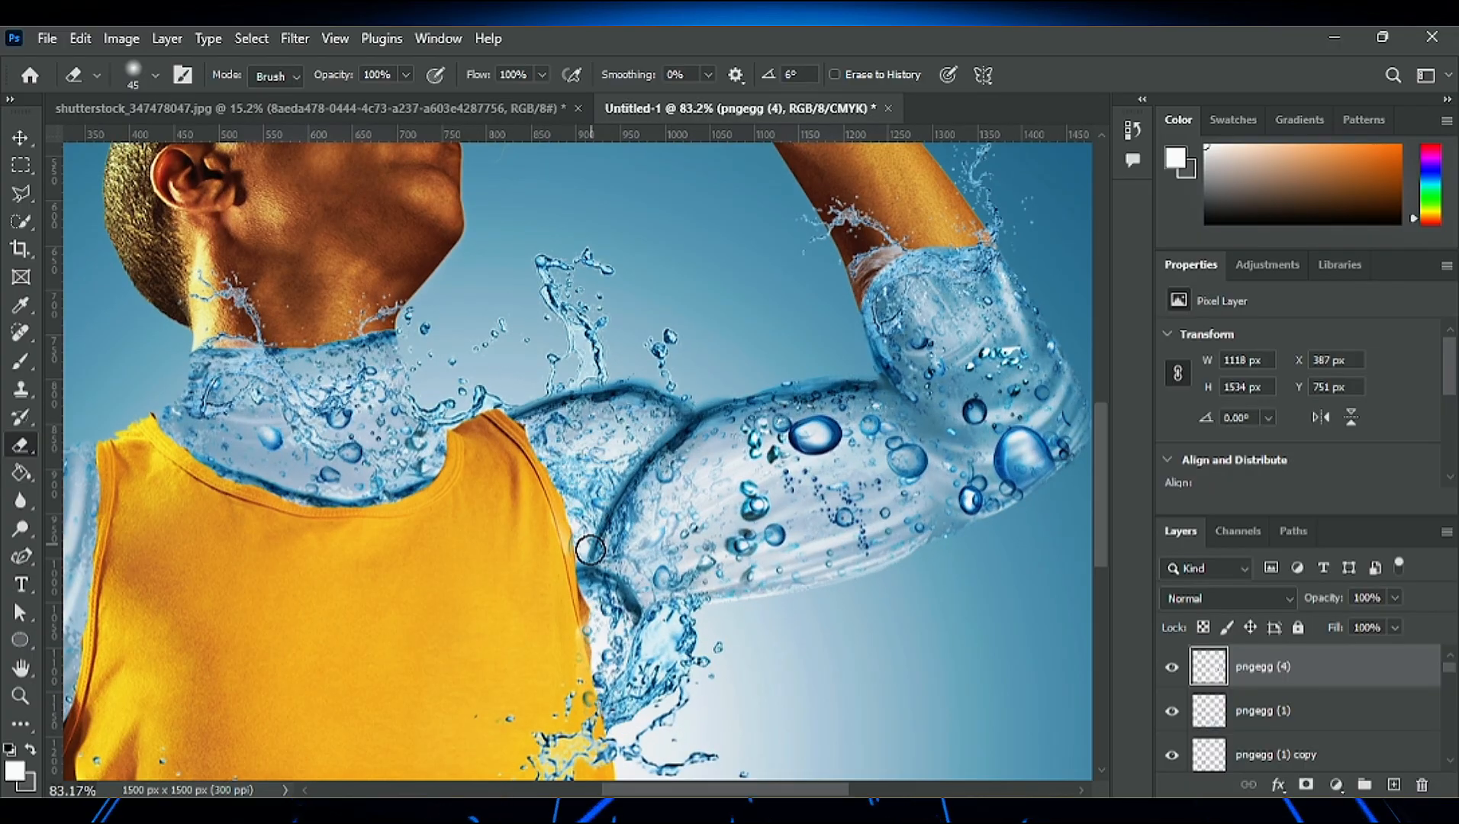
pyautogui.scroll(3, 601, 719)
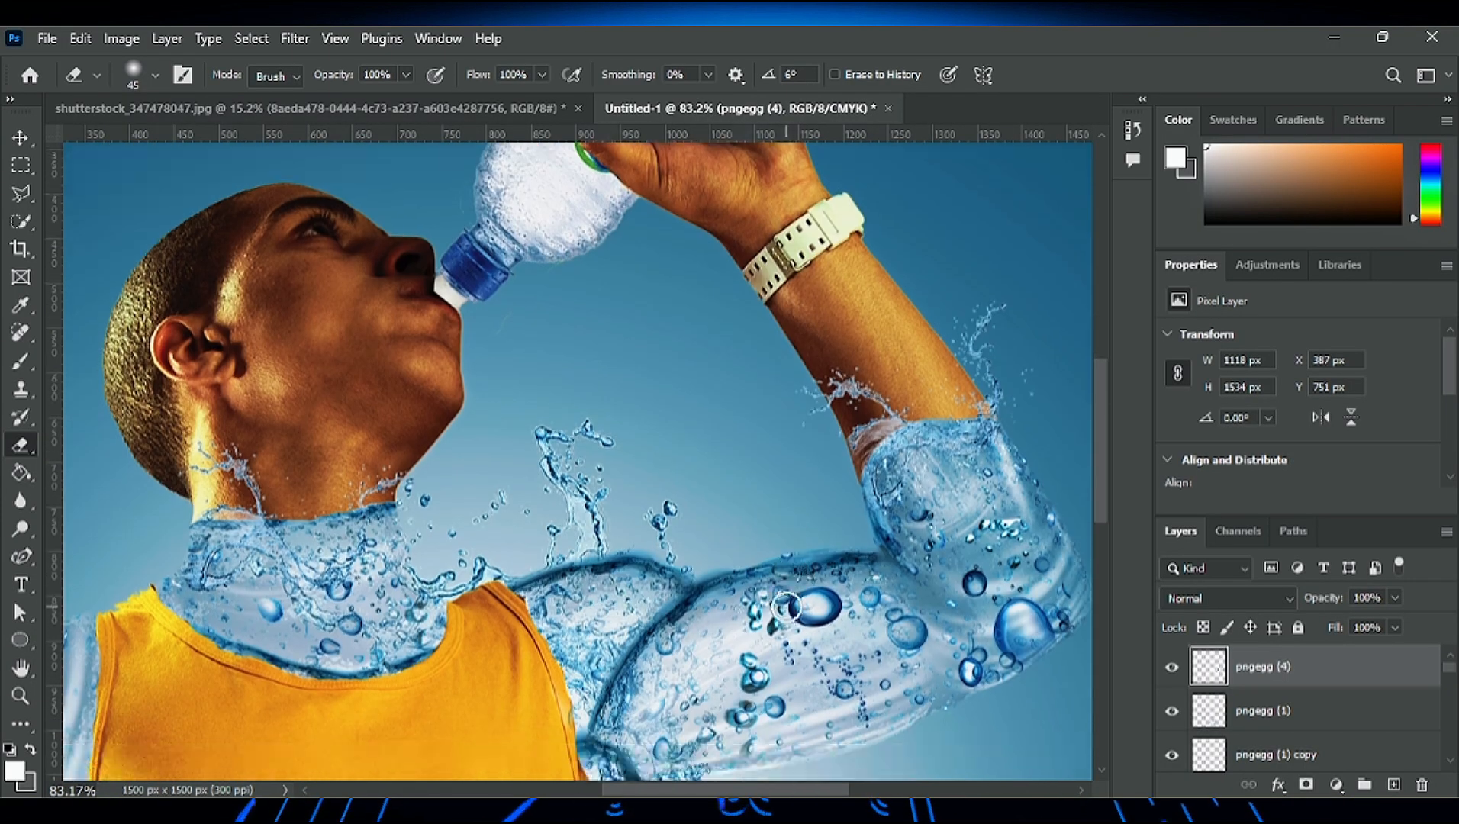
pyautogui.scroll(-4, 605, 566)
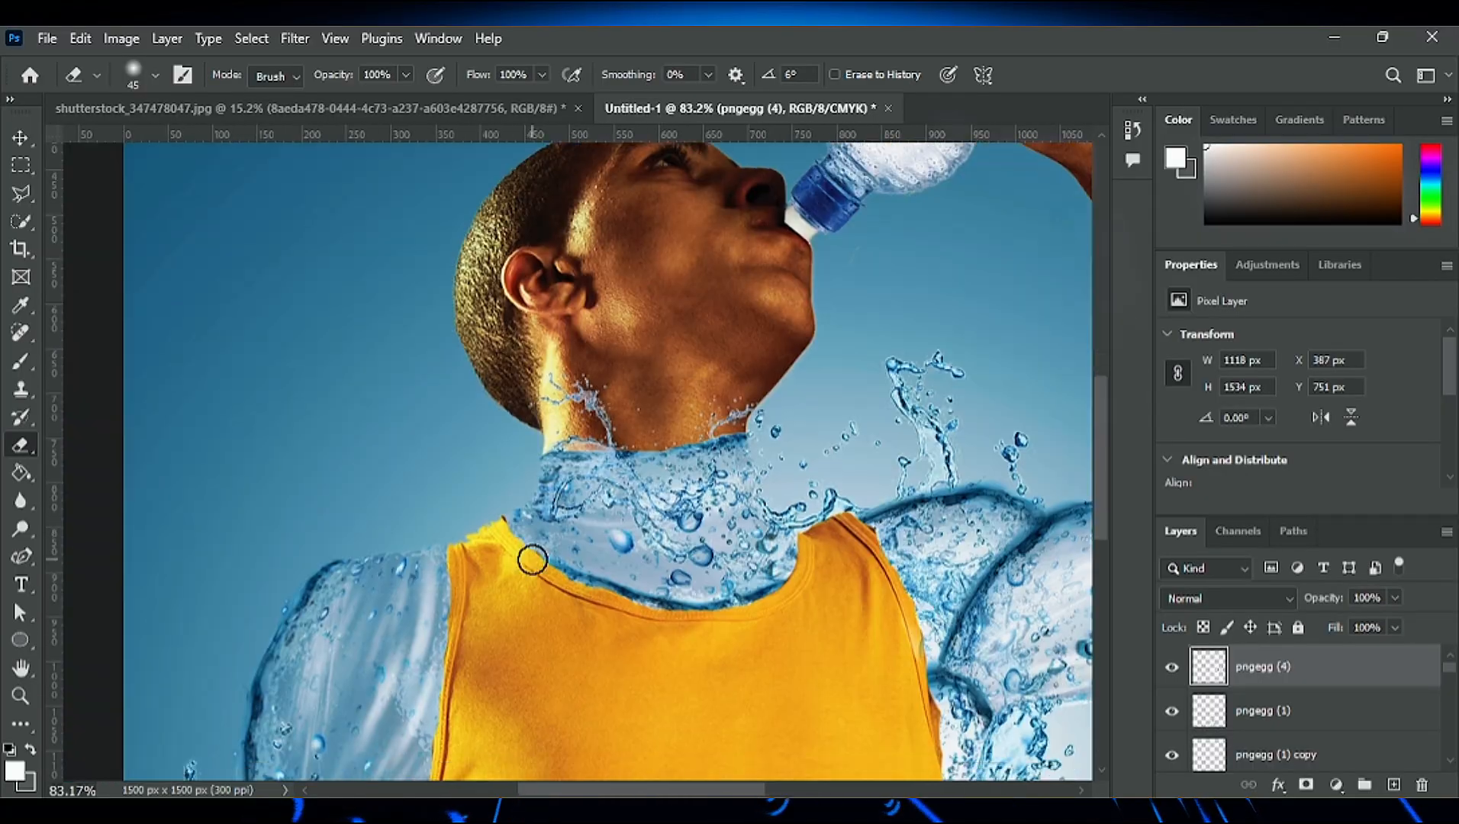
# - Place another pngegg (4) bubbles image scaled to 25% over the shirt and lowered arm
pyautogui.moveTo(804, 795); pyautogui.dragTo(853, 795)
pyautogui.scroll(-2, 372, 674)
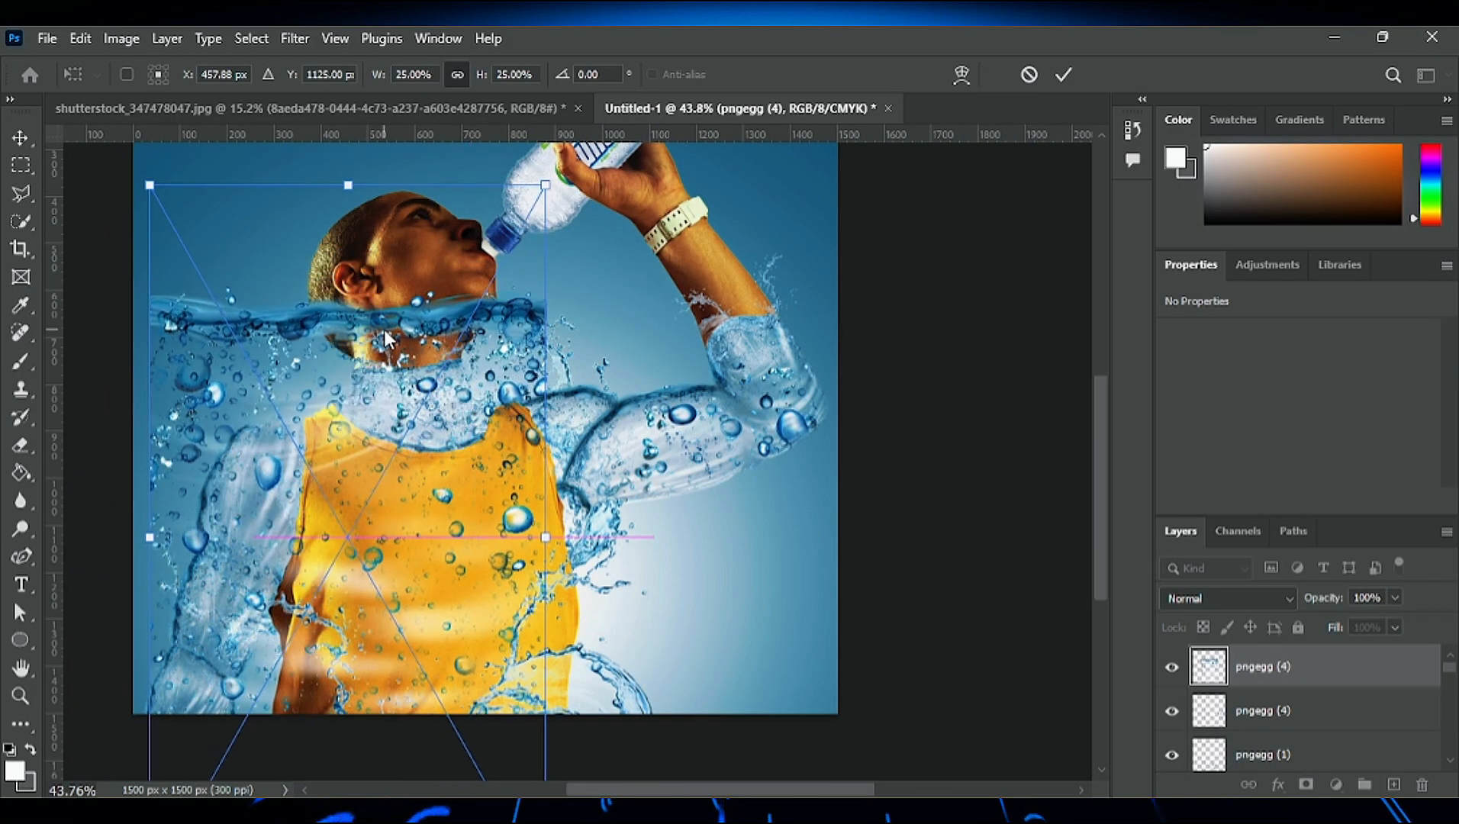
pyautogui.click(1053, 79)
pyautogui.click(135, 200)
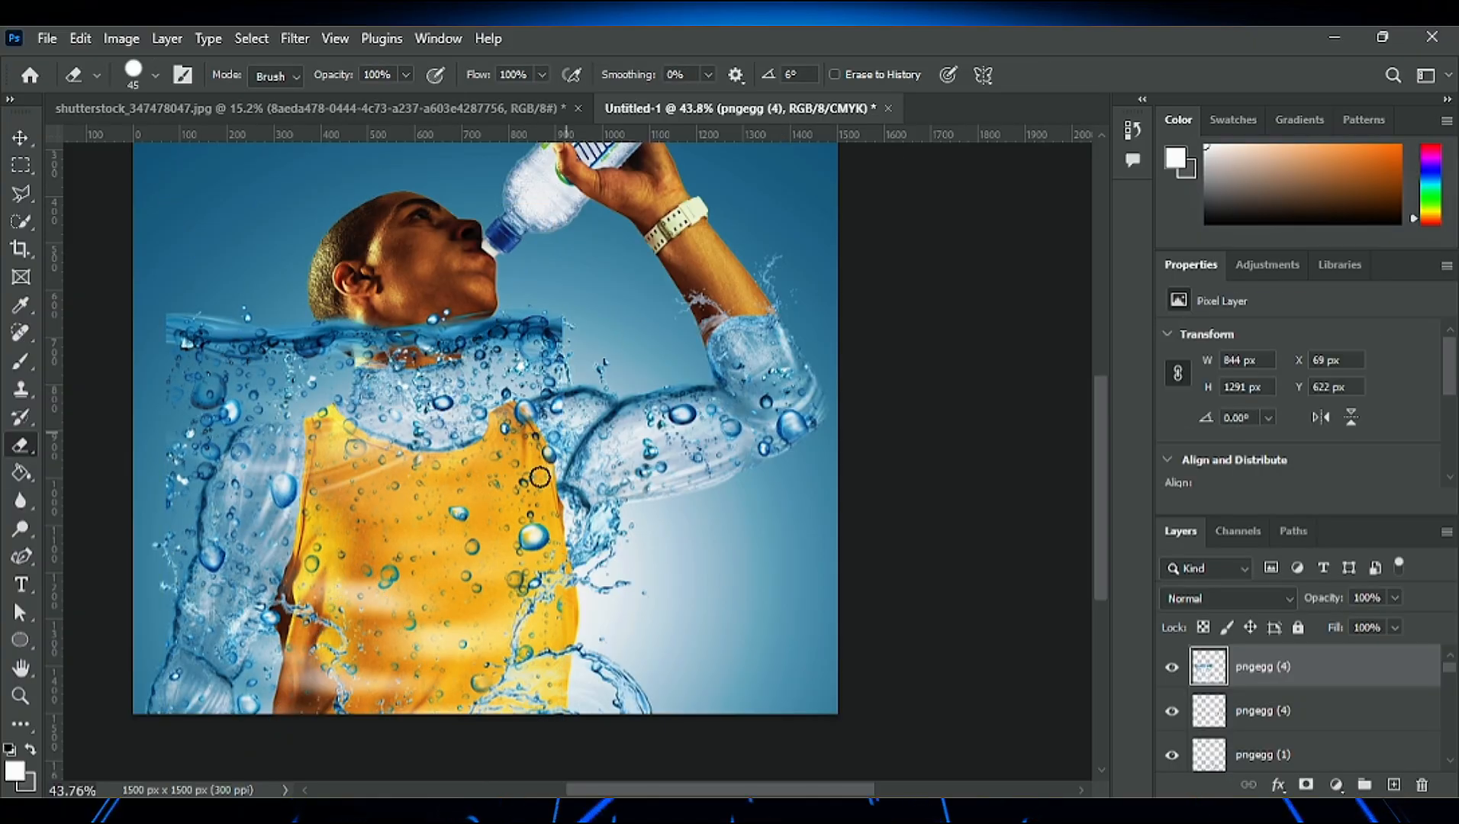
# - Erase the new pngegg (4) bubbles over the neck, shirt and background around the lowered arm with a 300 px eraser
pyautogui.press(']')
pyautogui.press(']')
pyautogui.press(']')
pyautogui.press(']')
pyautogui.press(']')
pyautogui.press(']')
pyautogui.press(']')
pyautogui.press(']')
pyautogui.press(']')
pyautogui.press(']')
pyautogui.press(']')
pyautogui.moveTo(356, 346)
pyautogui.mouseDown()
pyautogui.moveTo(533, 503)
pyautogui.moveTo(407, 654)
pyautogui.moveTo(379, 466)
pyautogui.moveTo(373, 542)
pyautogui.moveTo(436, 590)
pyautogui.mouseUp()
pyautogui.moveTo(252, 336)
pyautogui.mouseDown()
pyautogui.moveTo(205, 352)
pyautogui.moveTo(157, 440)
pyautogui.moveTo(147, 375)
pyautogui.moveTo(153, 404)
pyautogui.moveTo(100, 608)
pyautogui.mouseUp()
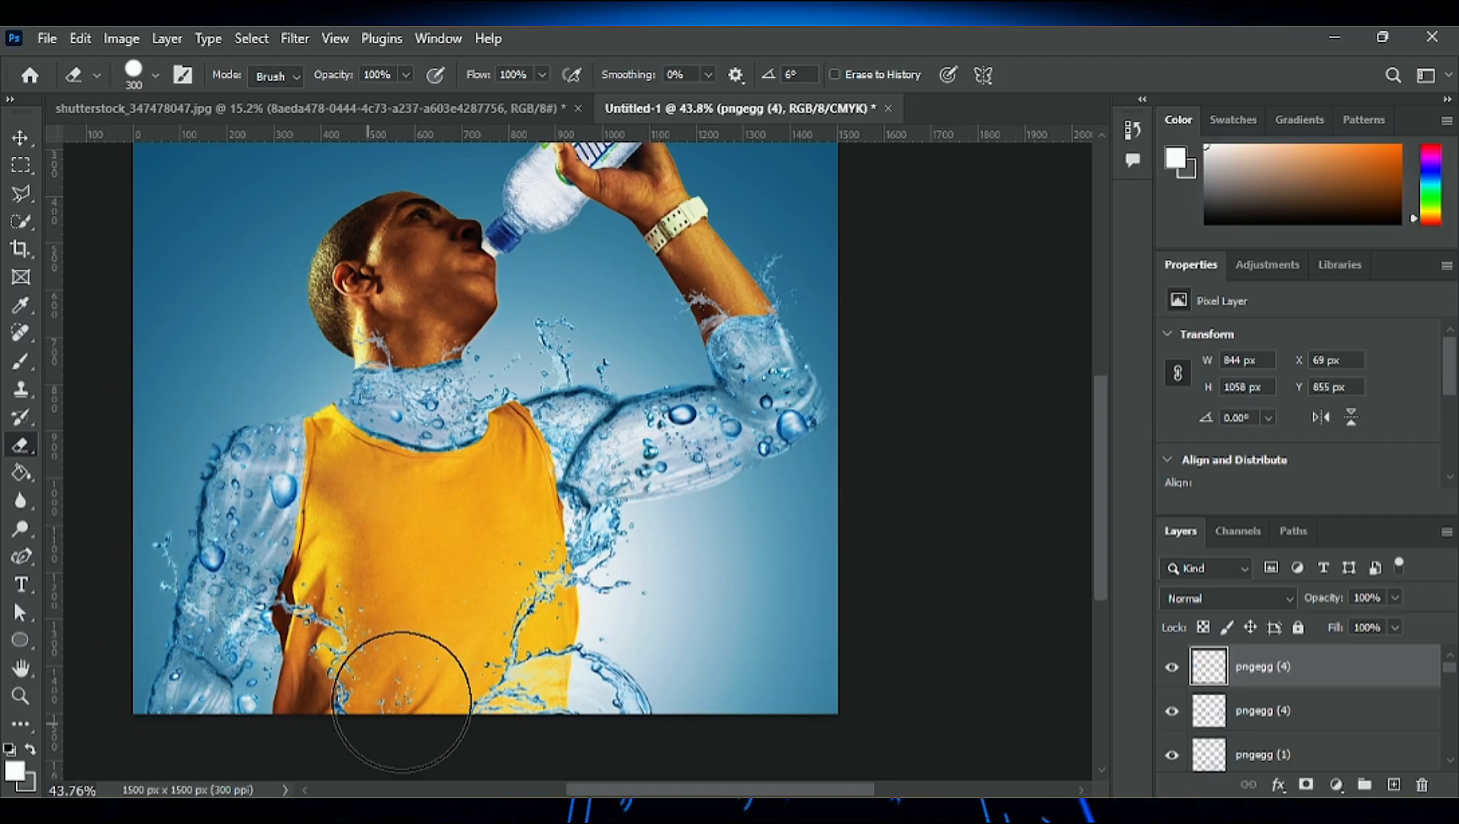
pyautogui.scroll(1, 308, 718)
pyautogui.scroll(4, 318, 695)
pyautogui.moveTo(319, 695); pyautogui.dragTo(366, 570)
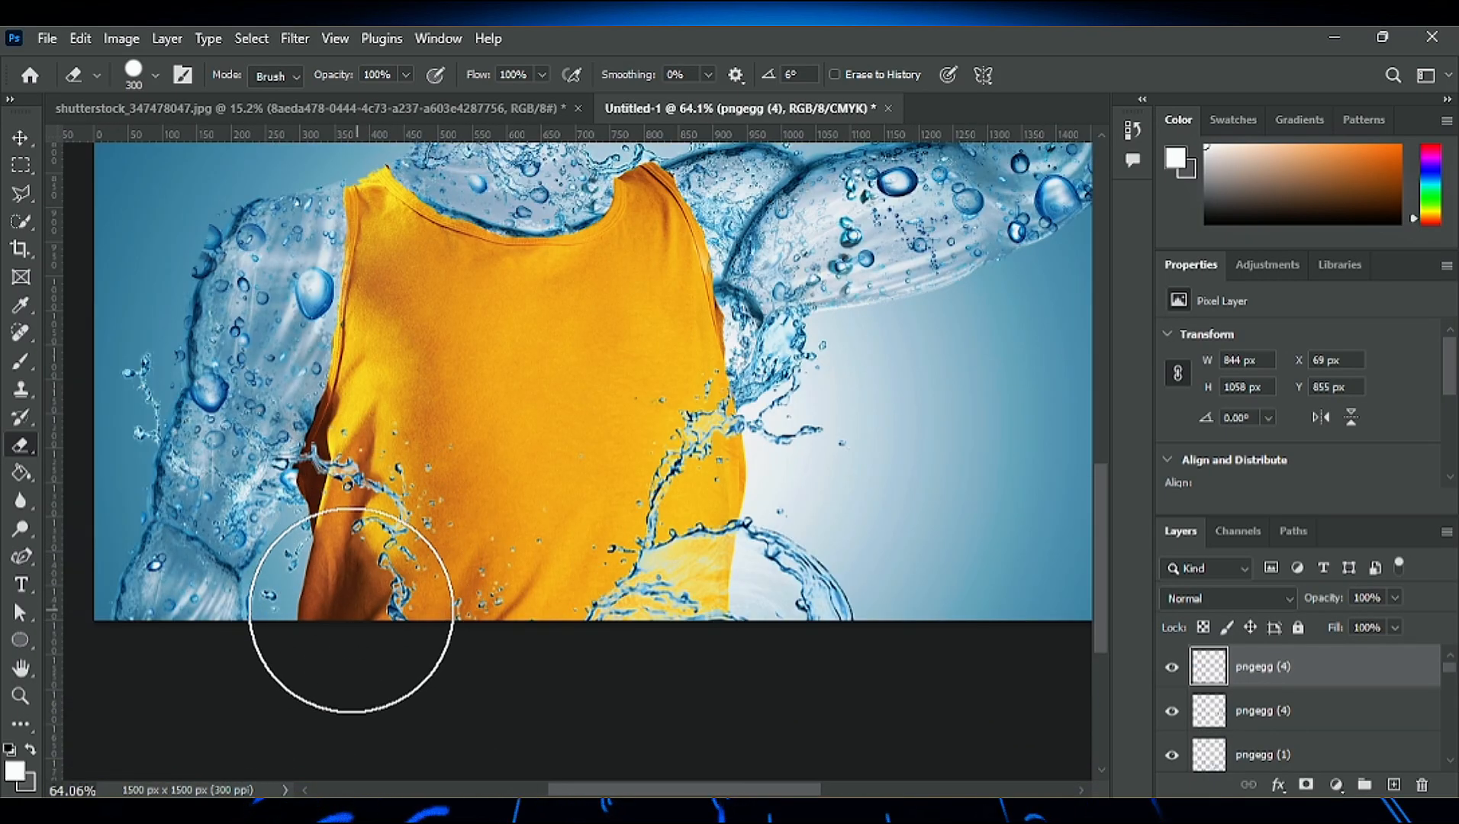
# - Erase the pngegg (4) bubbles overlapping the lowered arm's outer edge with a soft 60 px eraser
pyautogui.press('[')
pyautogui.press('[')
pyautogui.press('[')
pyautogui.press('[')
pyautogui.press('[')
pyautogui.press('[')
pyautogui.press('[')
pyautogui.press('[')
pyautogui.press('[')
pyautogui.press('[')
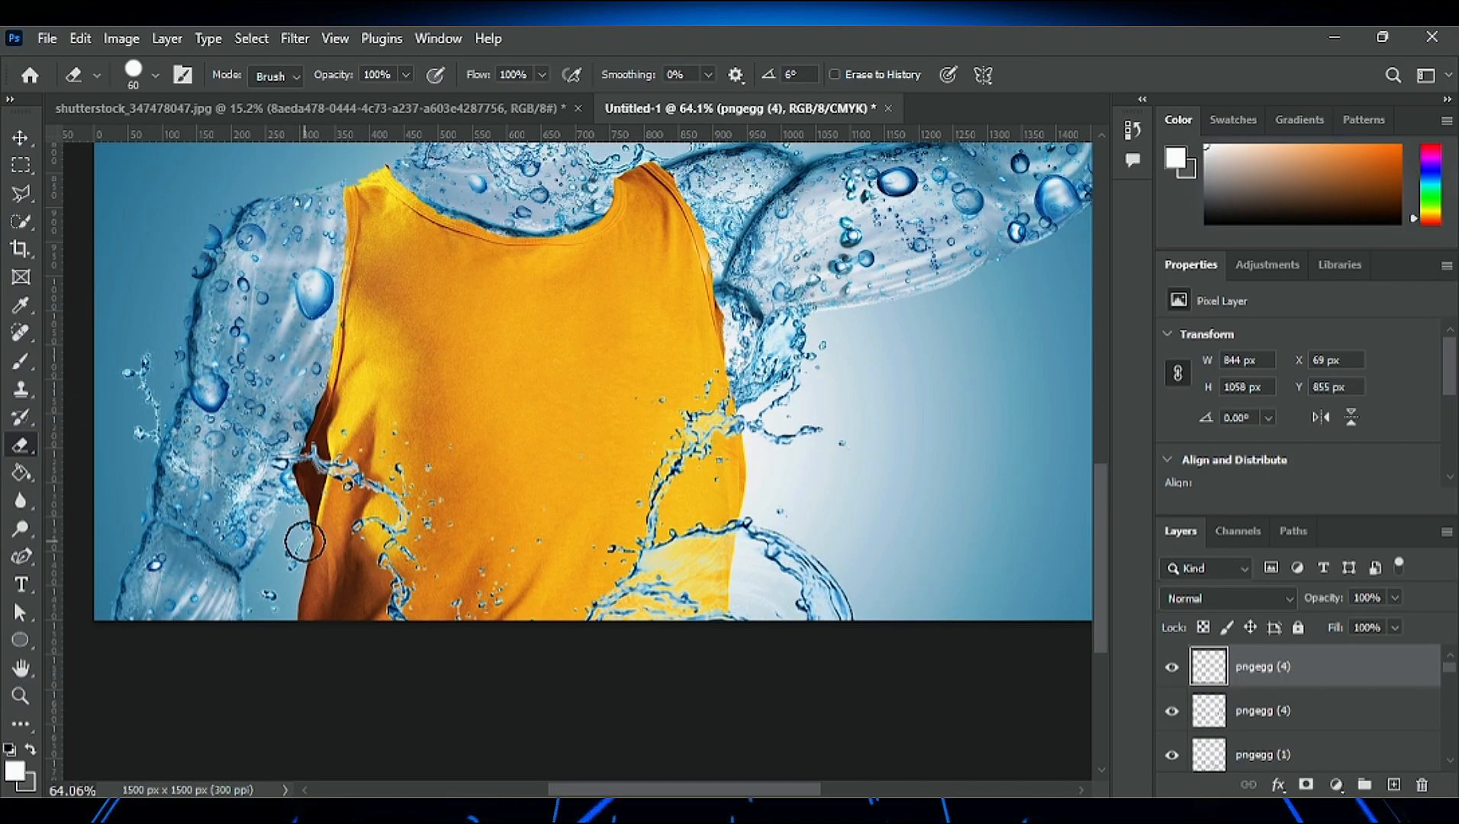
pyautogui.scroll(3, 160, 365)
pyautogui.scroll(4, 519, 469)
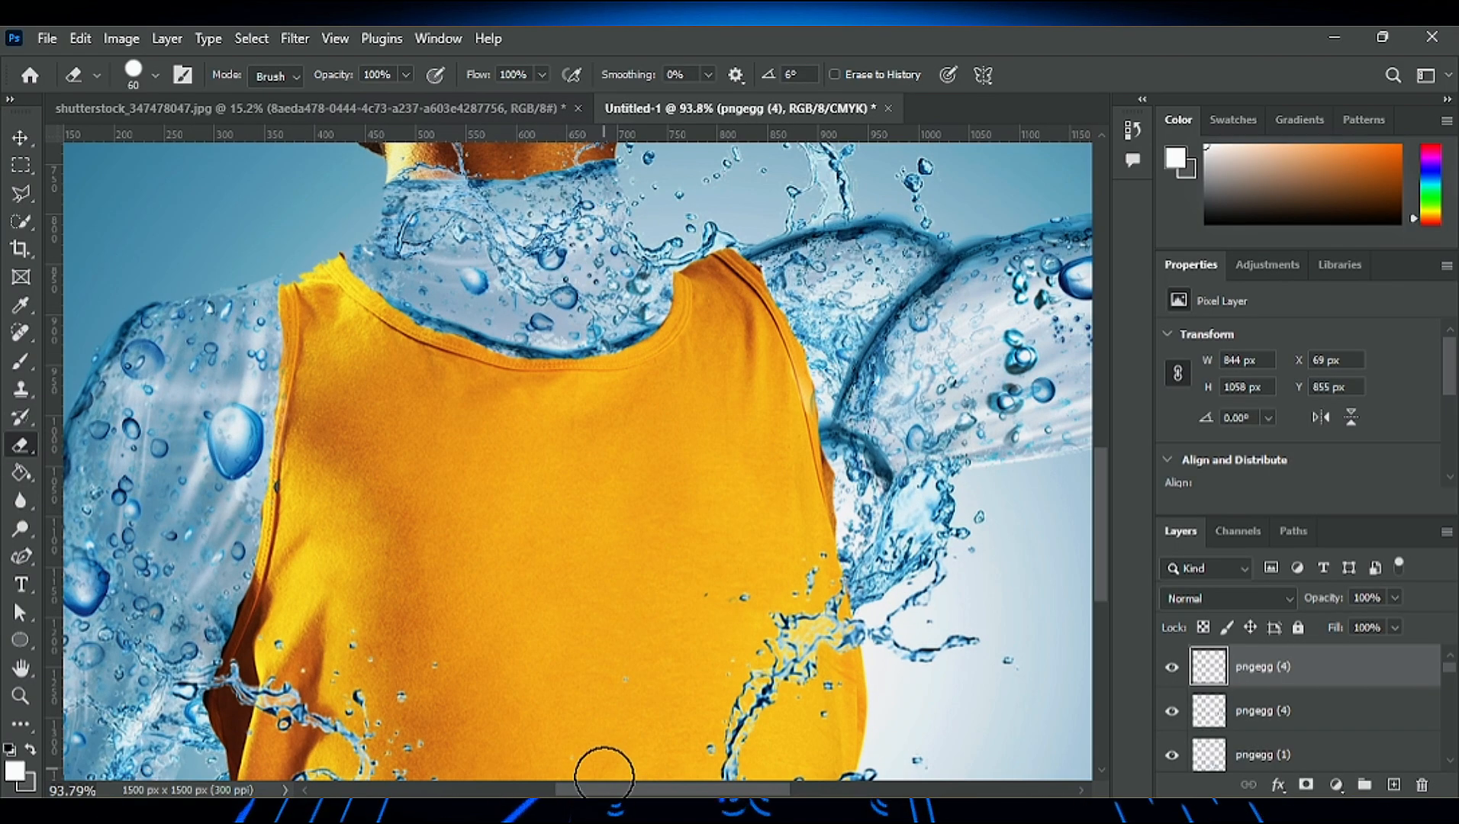
pyautogui.moveTo(603, 790); pyautogui.dragTo(542, 790)
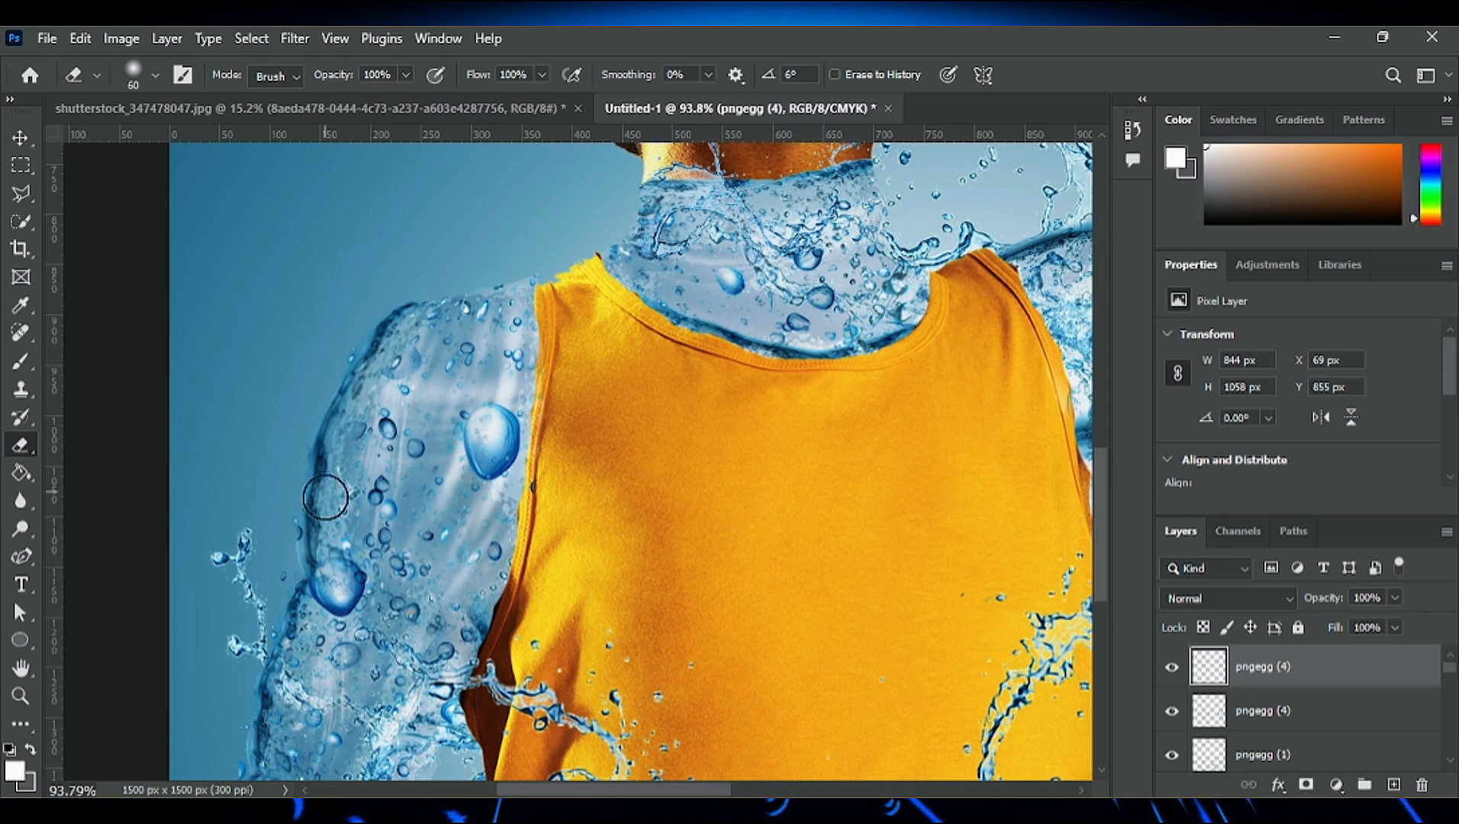
pyautogui.moveTo(334, 588); pyautogui.dragTo(338, 562)
pyautogui.scroll(-3, 270, 763)
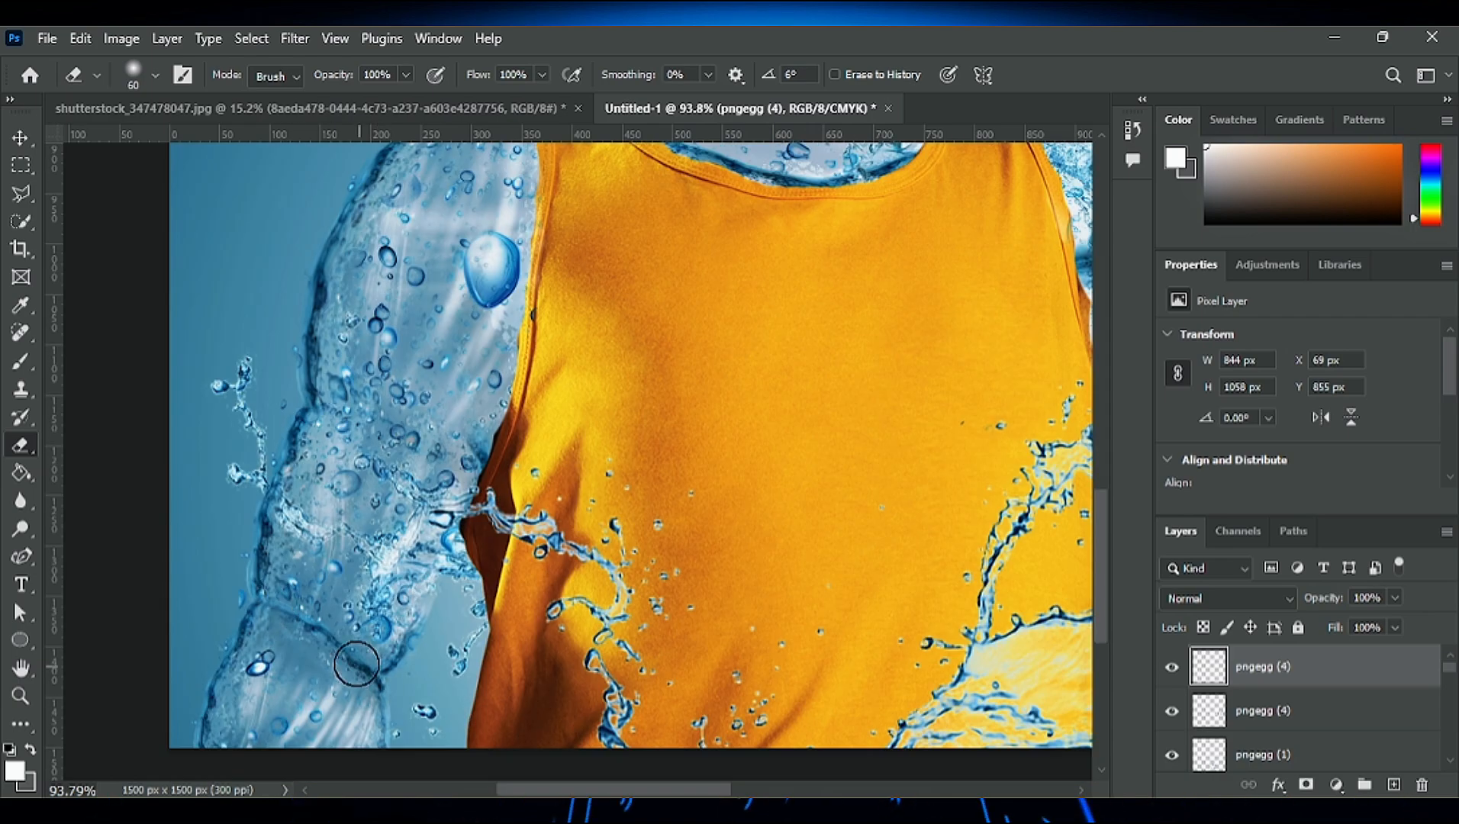
pyautogui.scroll(2, 414, 282)
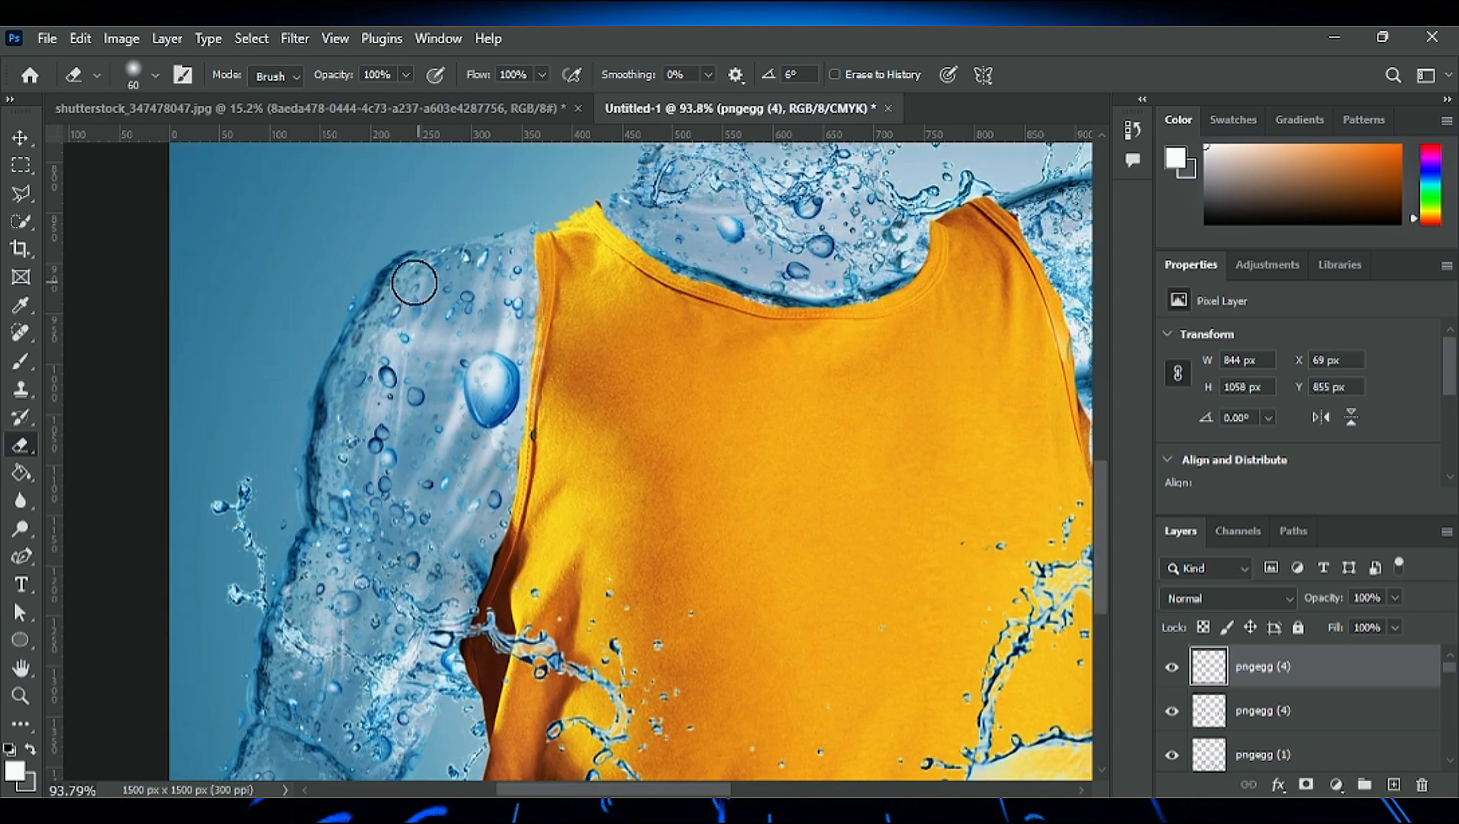
pyautogui.scroll(-9, 459, 278)
pyautogui.scroll(8, 609, 384)
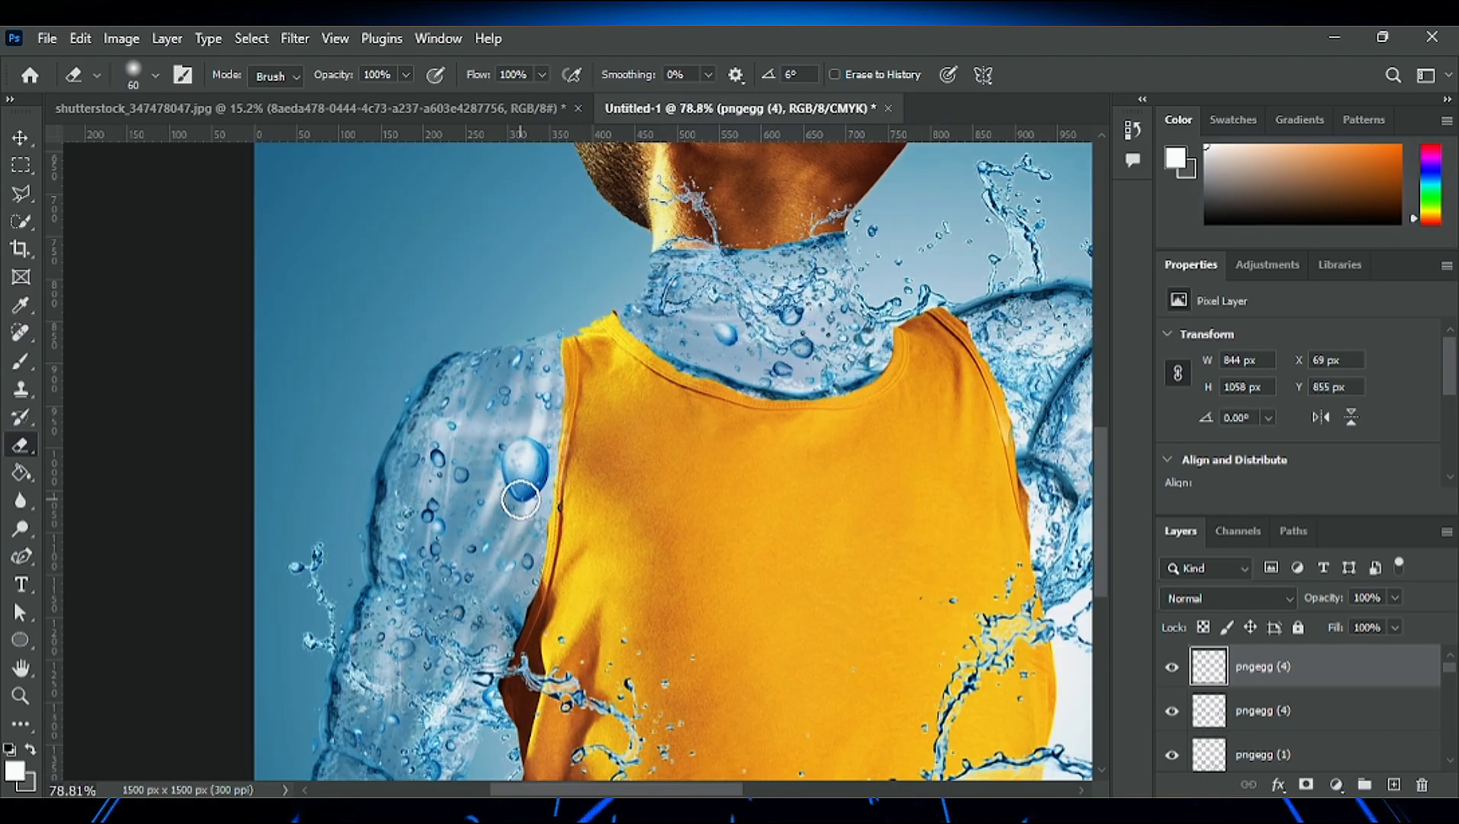
# - Paint white on the Exposure 1 mask with a soft 50 px brush at 13% flow to darken the lowered arm's outer edge and elbow fold
pyautogui.scroll(-2, 1312, 739)
pyautogui.scroll(-2, 1311, 739)
pyautogui.click(1293, 711)
pyautogui.press('b')
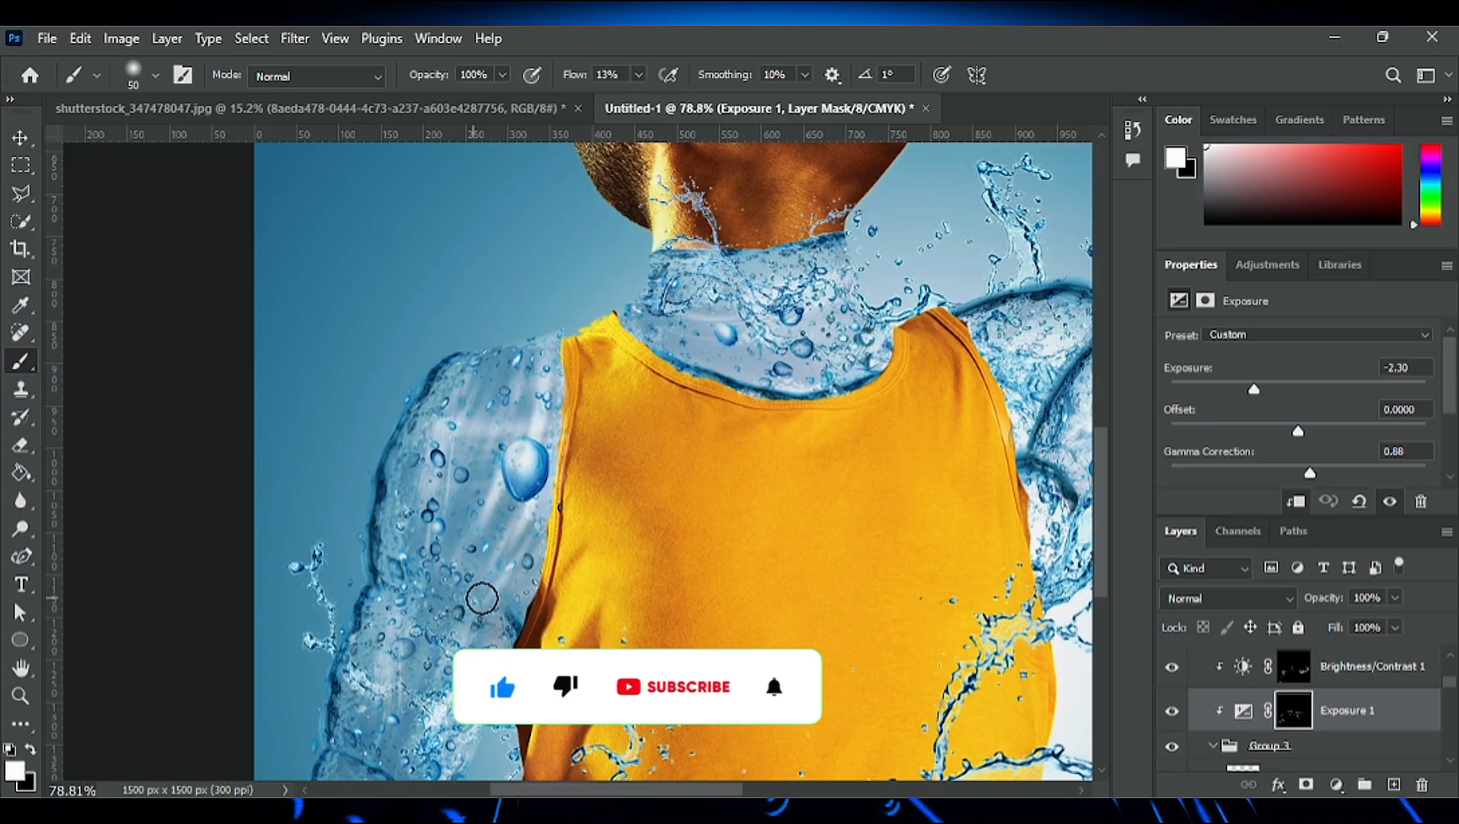
pyautogui.scroll(-3, 482, 737)
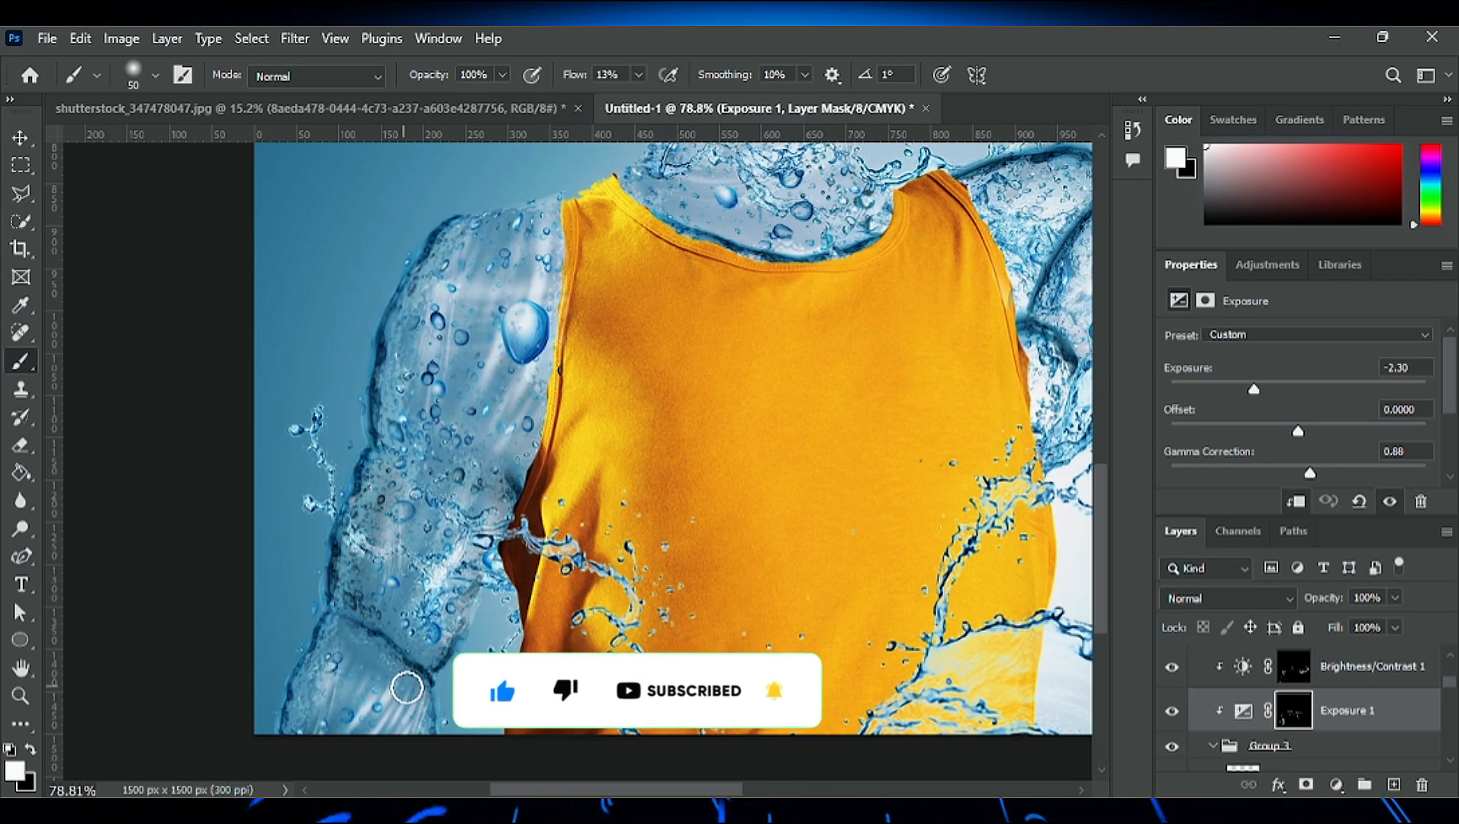
pyautogui.scroll(-2, 369, 442)
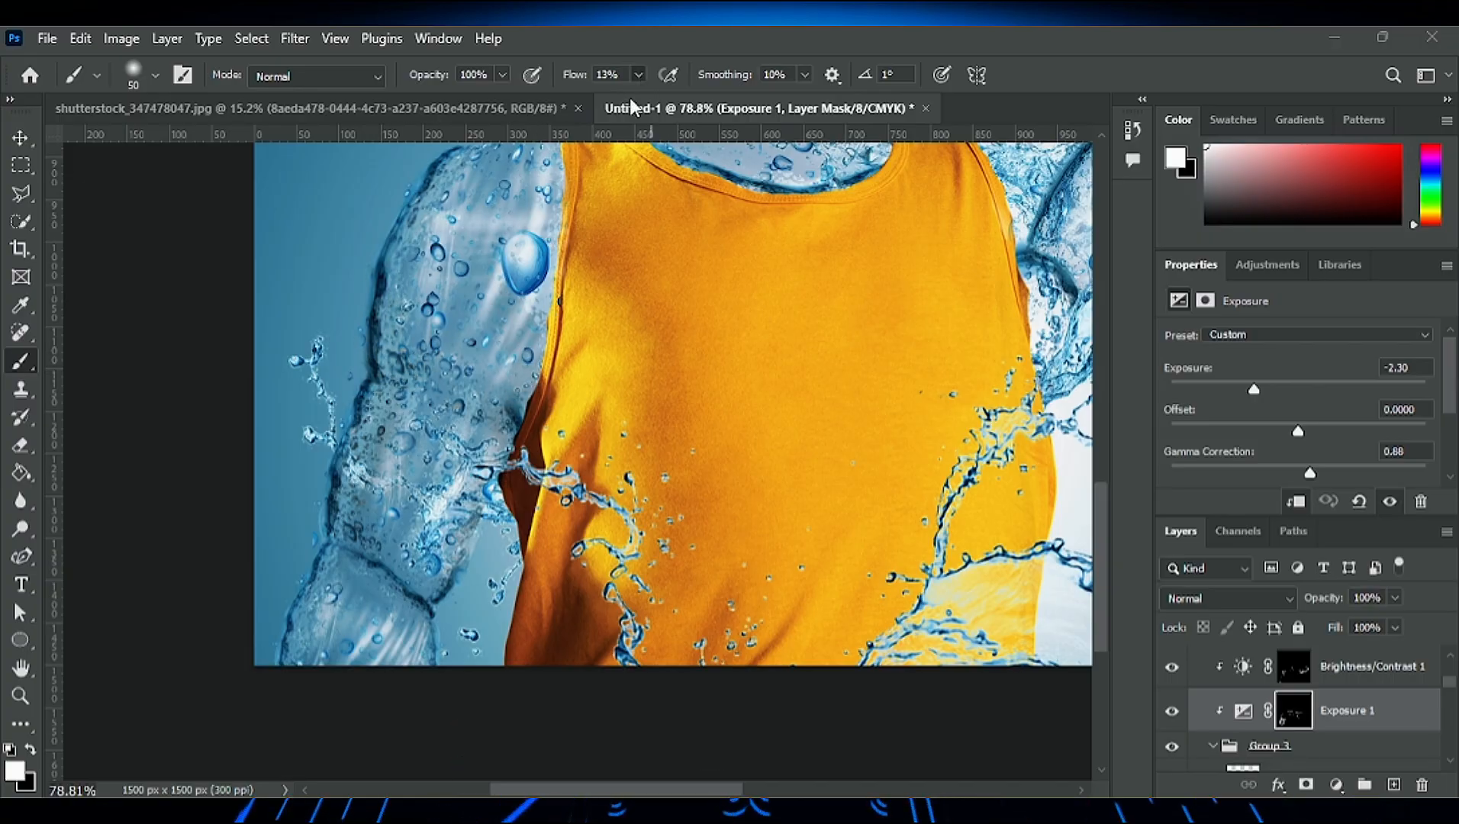
# - Soften the seam on the lowered arm's outer edge by erasing the overlapping water pieces with a soft 60 px eraser
pyautogui.press('v')
pyautogui.click(379, 370)
pyautogui.press('e')
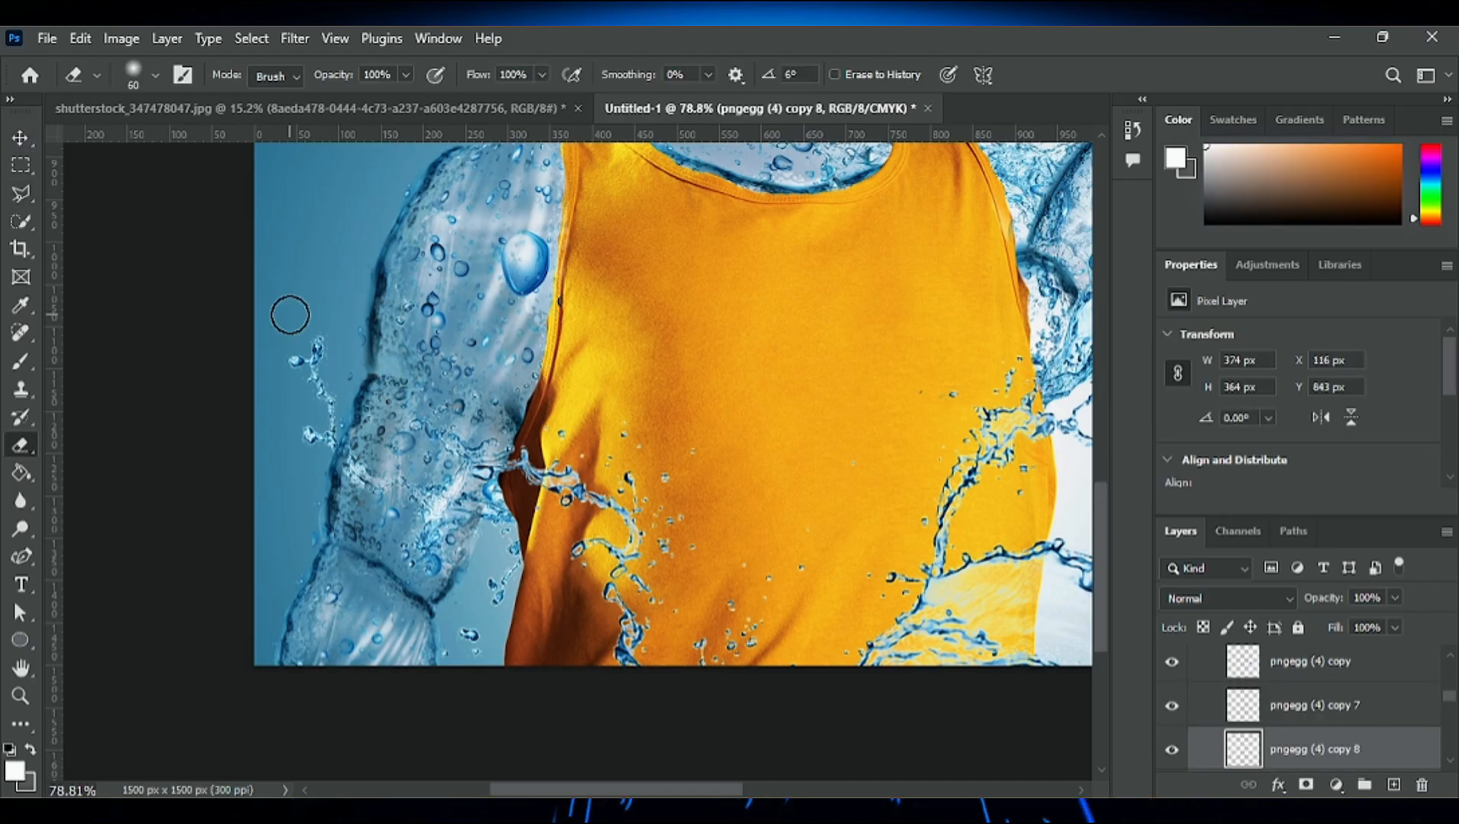
pyautogui.click(20, 138)
pyautogui.click(22, 445)
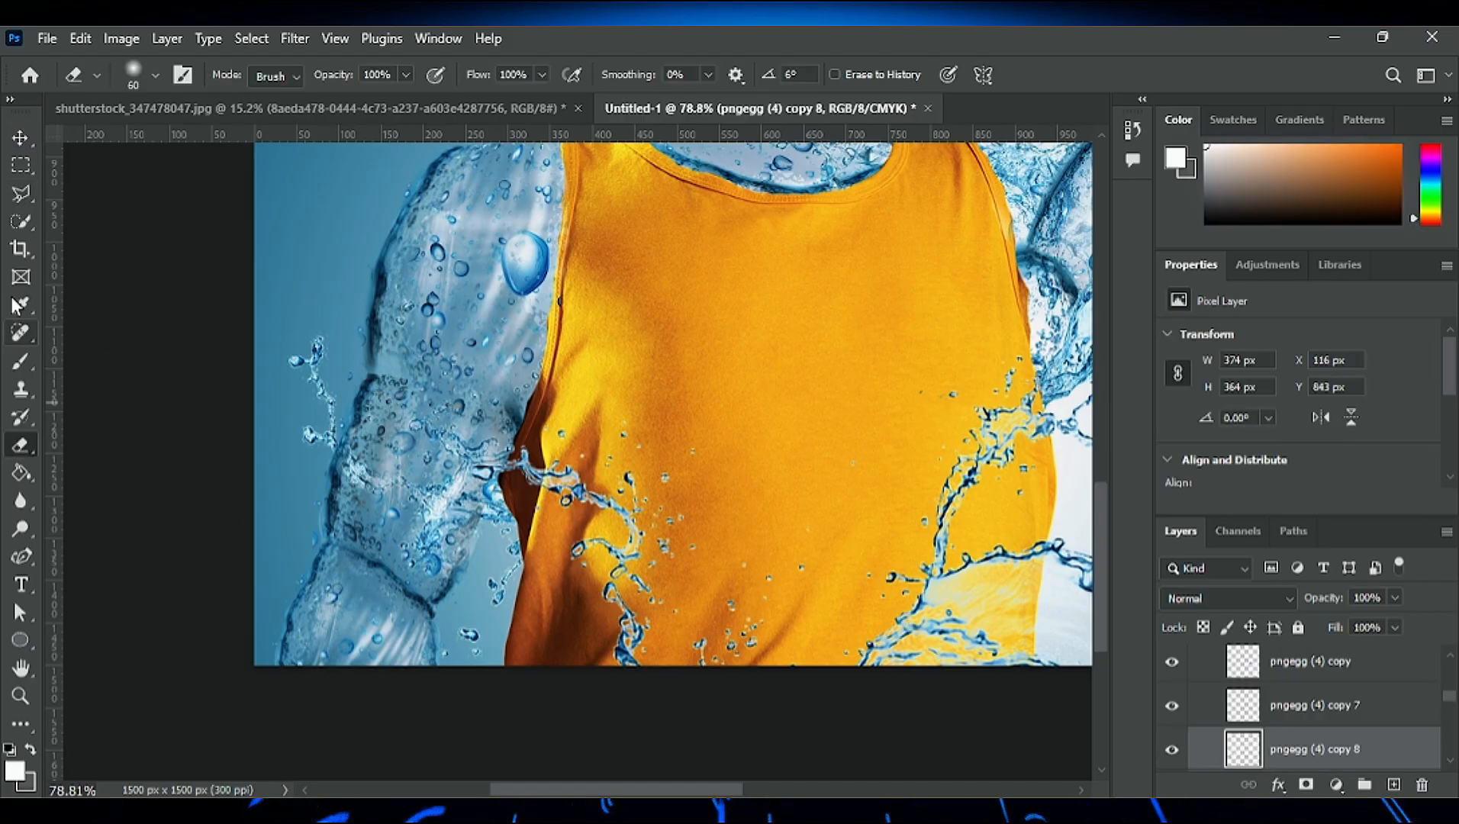
pyautogui.press('v')
pyautogui.click(349, 493)
pyautogui.press('e')
pyautogui.scroll(-4, 390, 372)
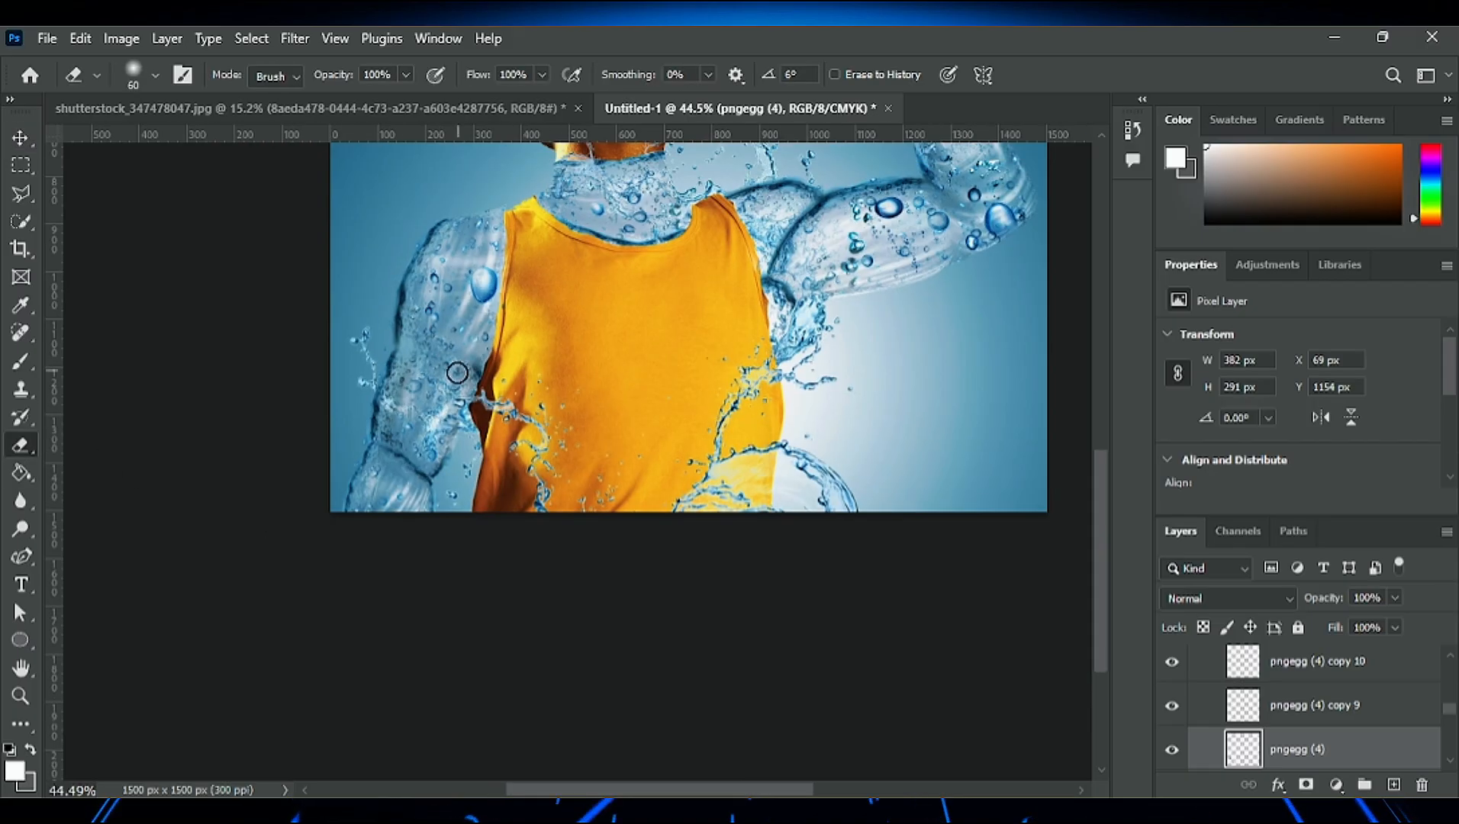
pyautogui.scroll(2, 458, 370)
pyautogui.scroll(-4, 478, 412)
pyautogui.scroll(3, 636, 303)
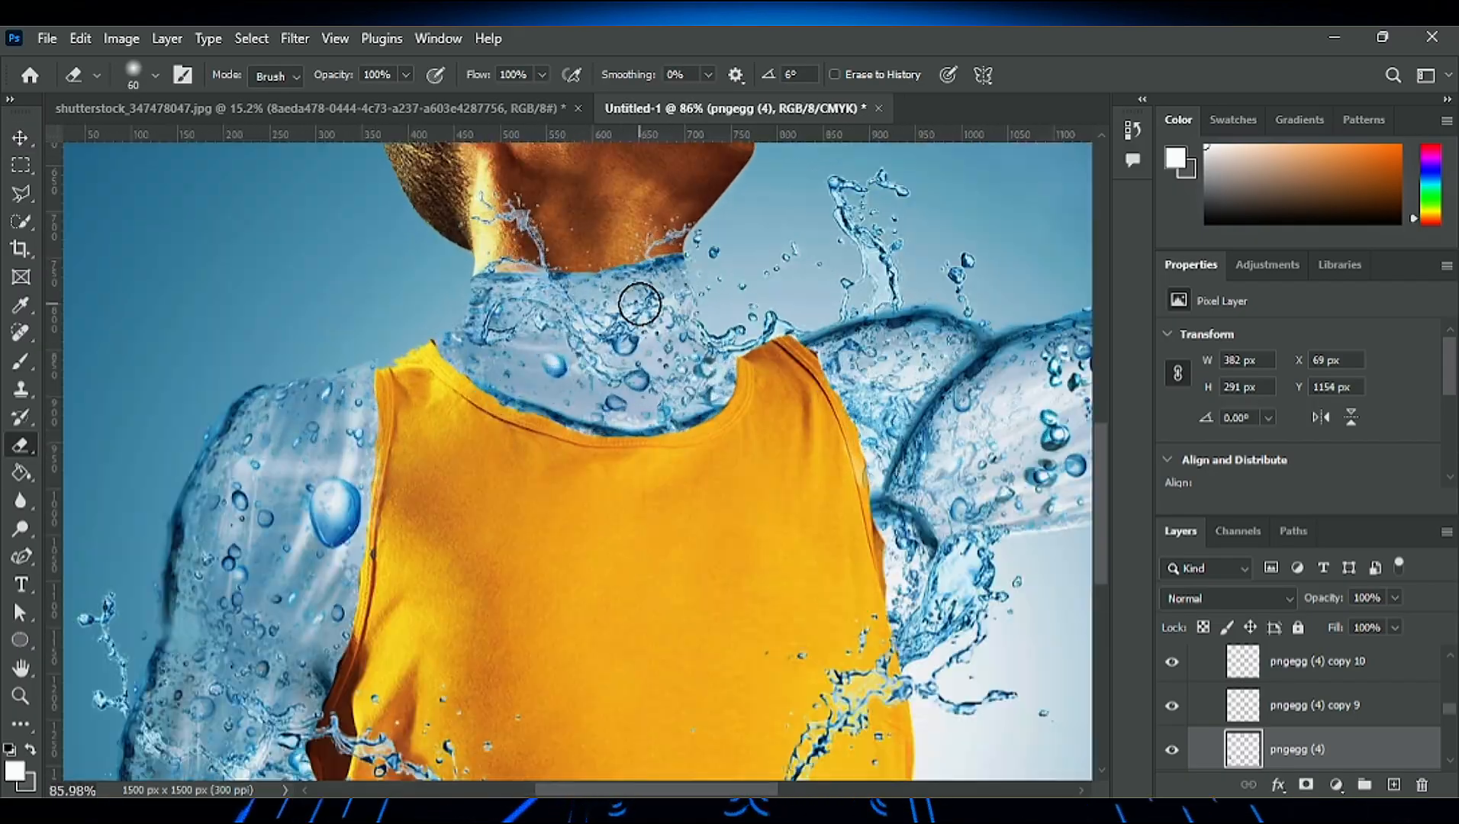
pyautogui.scroll(-5, 641, 305)
pyautogui.scroll(2, 642, 303)
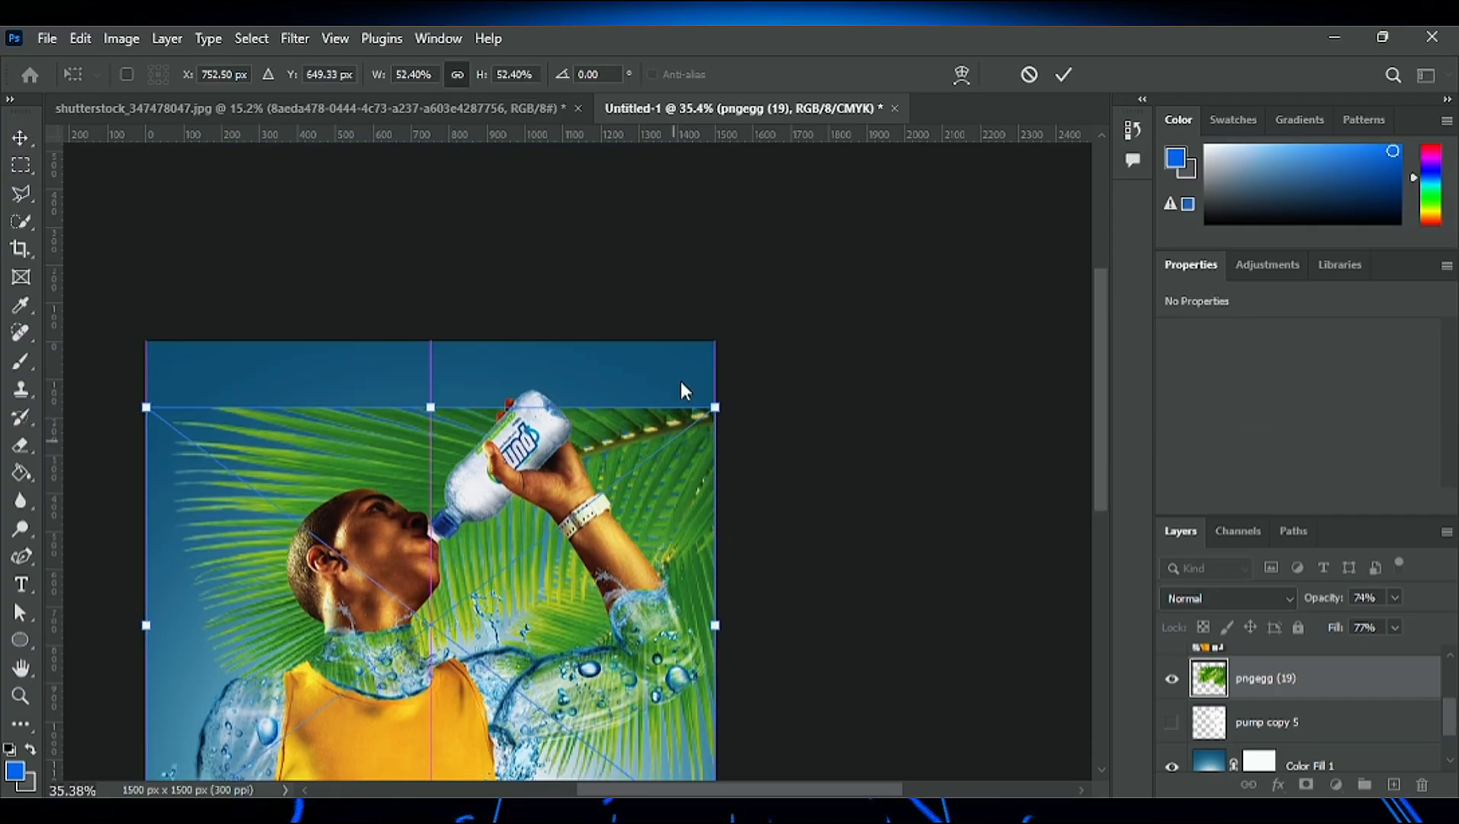
# - Place the palm leaf image pngegg (19) behind the man in the canvas's upper-right corner, scaled to 24.09%
pyautogui.moveTo(681, 388); pyautogui.dragTo(732, 549)
pyautogui.moveTo(730, 341); pyautogui.dragTo(717, 342)
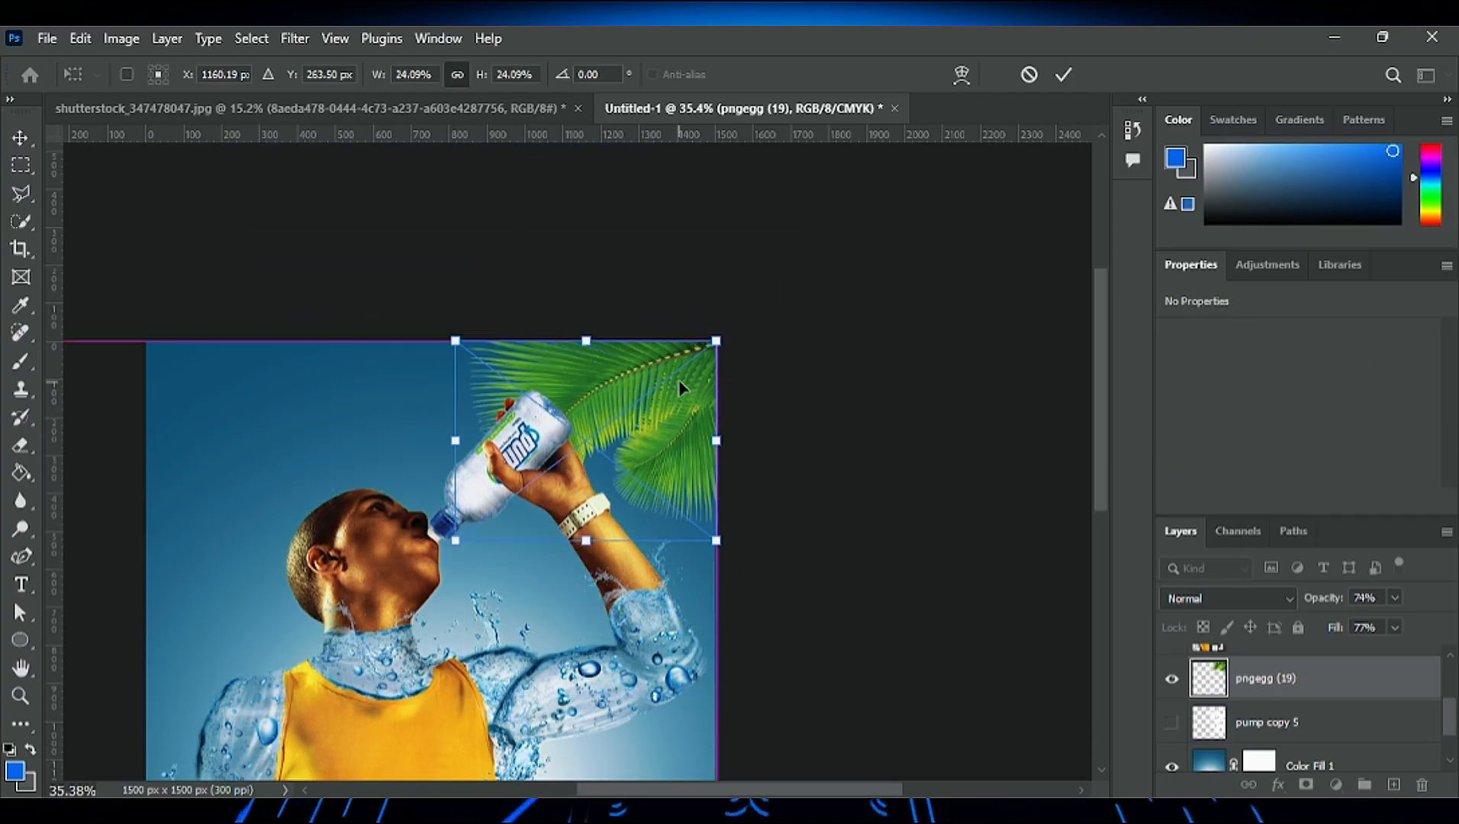
pyautogui.press('Return')
# - Place a rasterized duplicate of the pngegg (19) palm leaf in the canvas's lower-right corner
pyautogui.scroll(-2, 433, 425)
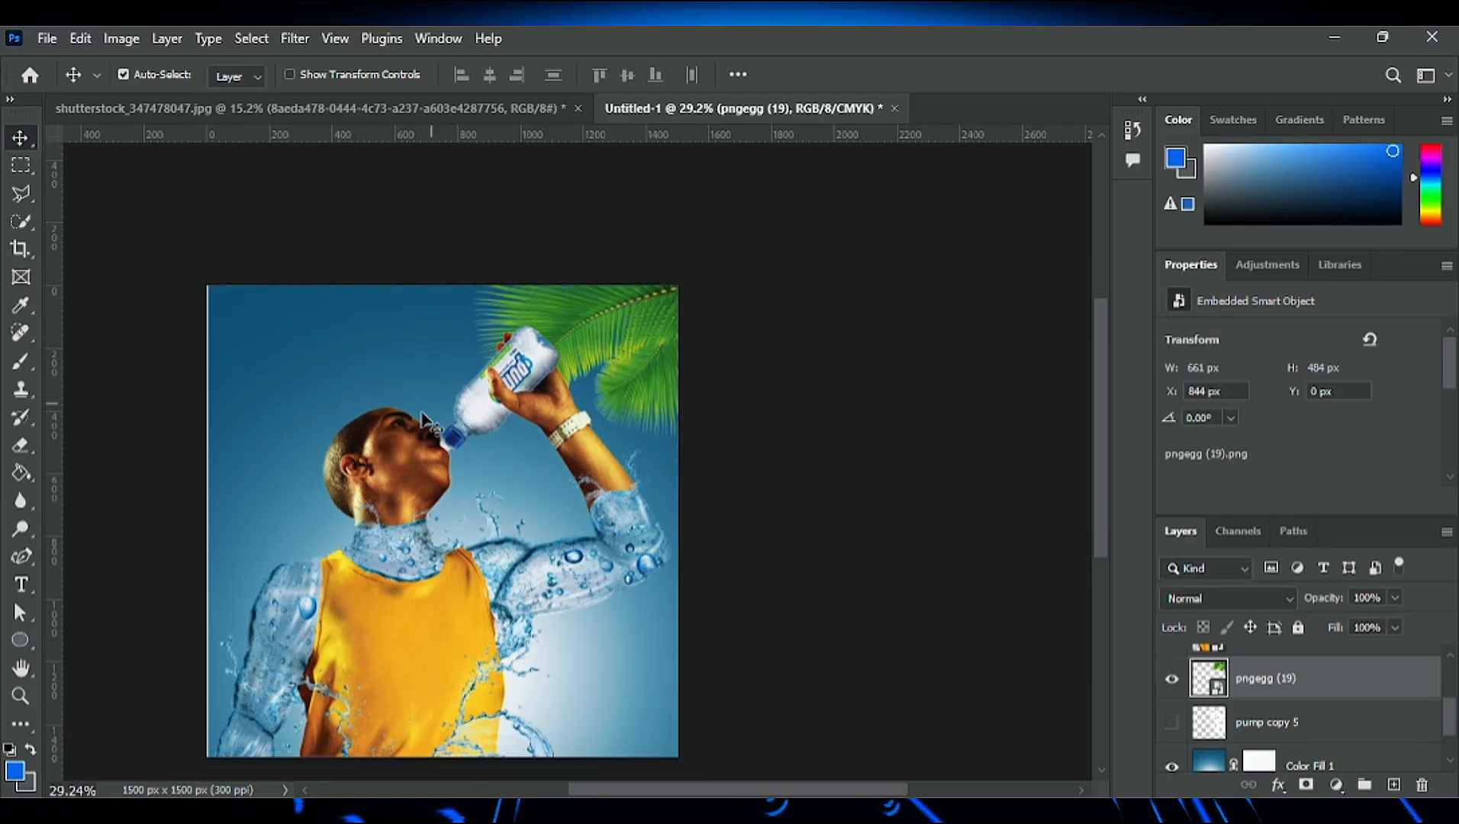
pyautogui.scroll(5, 405, 472)
pyautogui.scroll(-4, 414, 468)
pyautogui.hscroll(3, 545, 246)
pyautogui.hotkey('ctrl', 'j')
pyautogui.moveTo(501, 193); pyautogui.dragTo(500, 568)
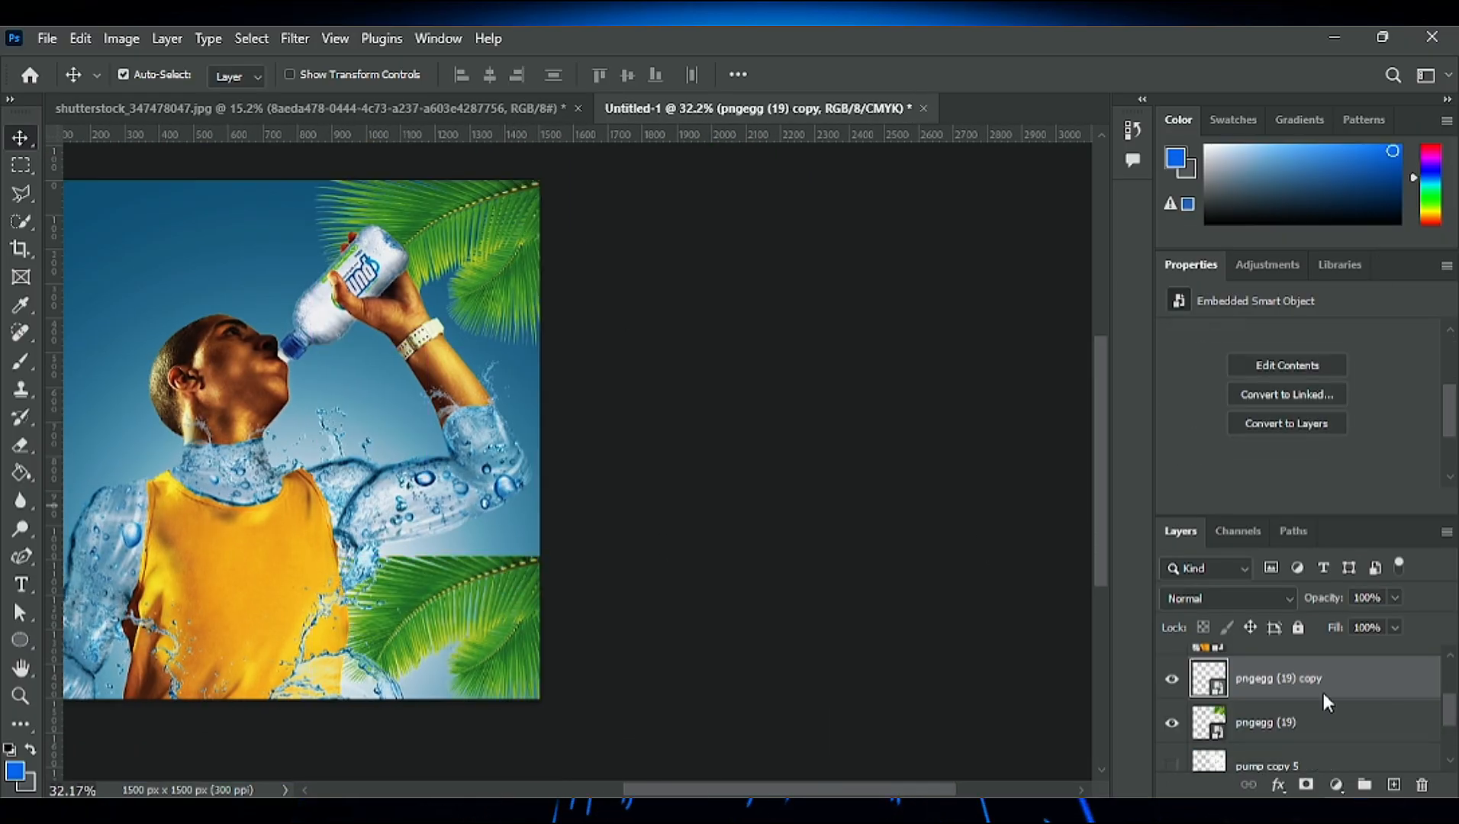
pyautogui.rightClick(1324, 694)
pyautogui.click(1190, 727)
pyautogui.click(1351, 418)
pyautogui.scroll(-4, 451, 363)
pyautogui.scroll(3, 397, 413)
pyautogui.scroll(3, 398, 416)
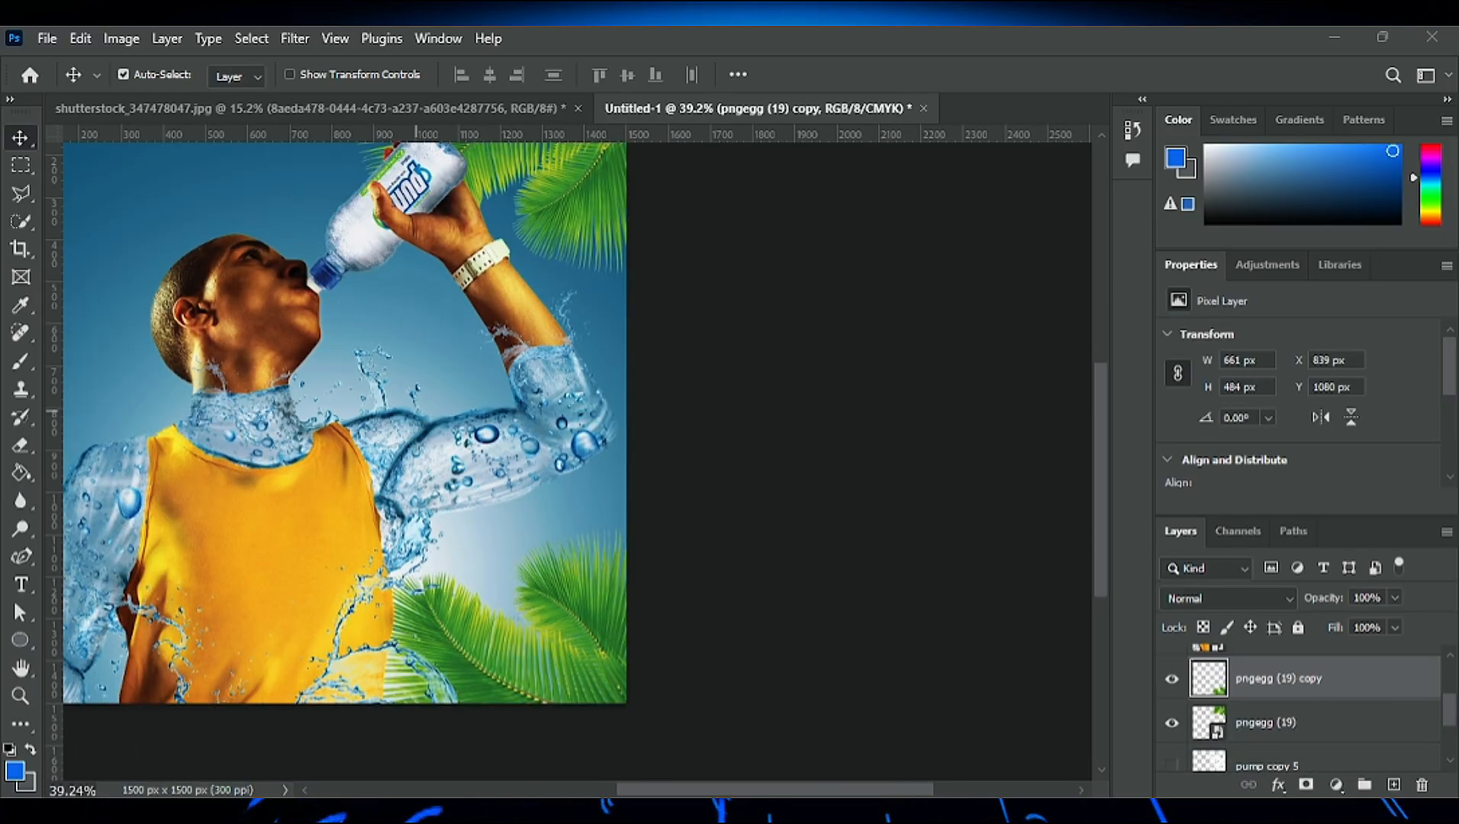
pyautogui.click(1351, 417)
# - Rotate the palm leaf copy about 81° at 111.24% scale along the lower-right edge and bring its layer to the top of the stack
pyautogui.moveTo(539, 592); pyautogui.dragTo(516, 615)
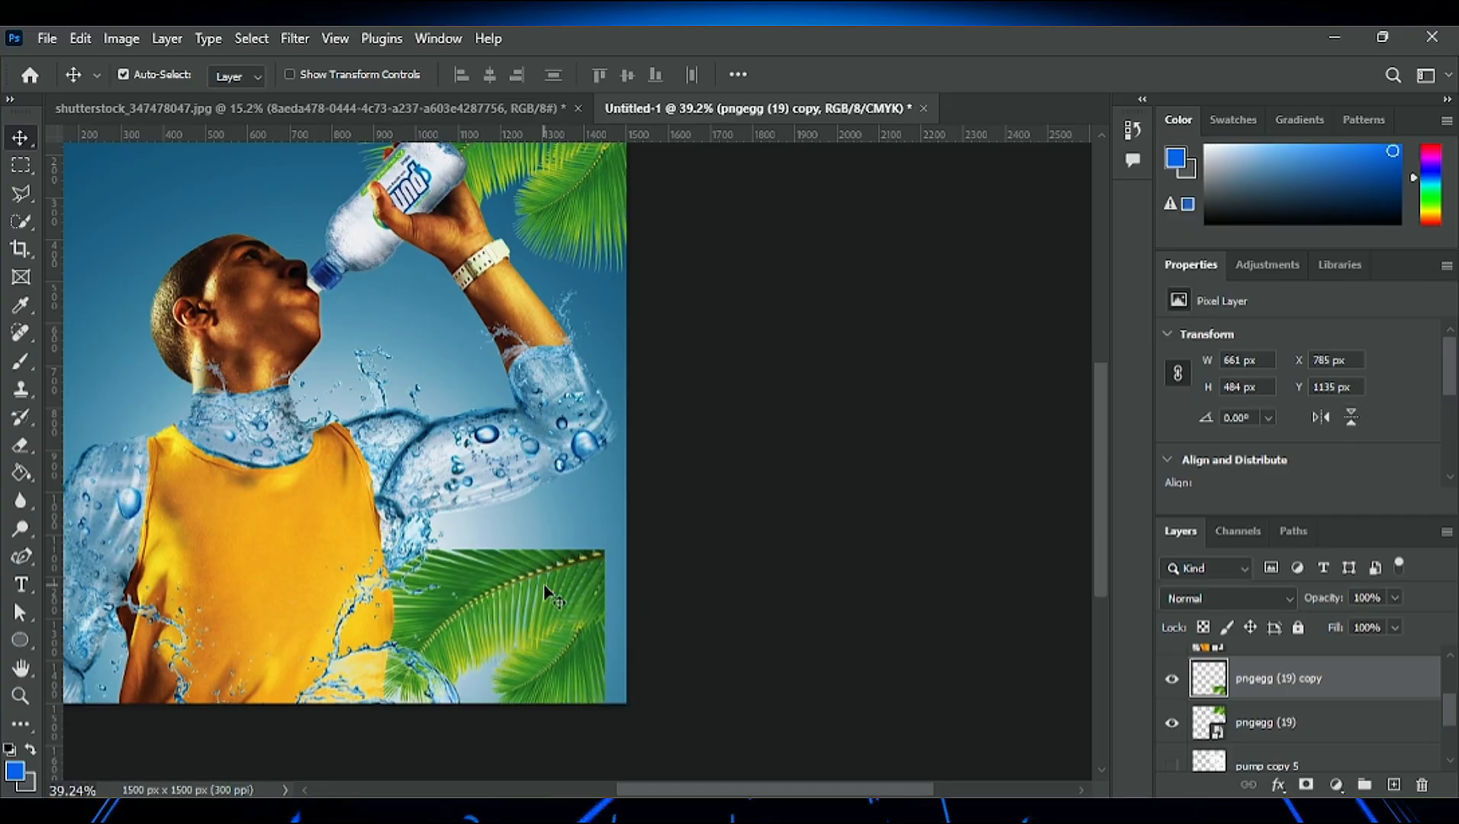
pyautogui.hotkey('ctrl', 't')
pyautogui.moveTo(612, 541); pyautogui.dragTo(613, 797)
pyautogui.moveTo(553, 682); pyautogui.dragTo(605, 612)
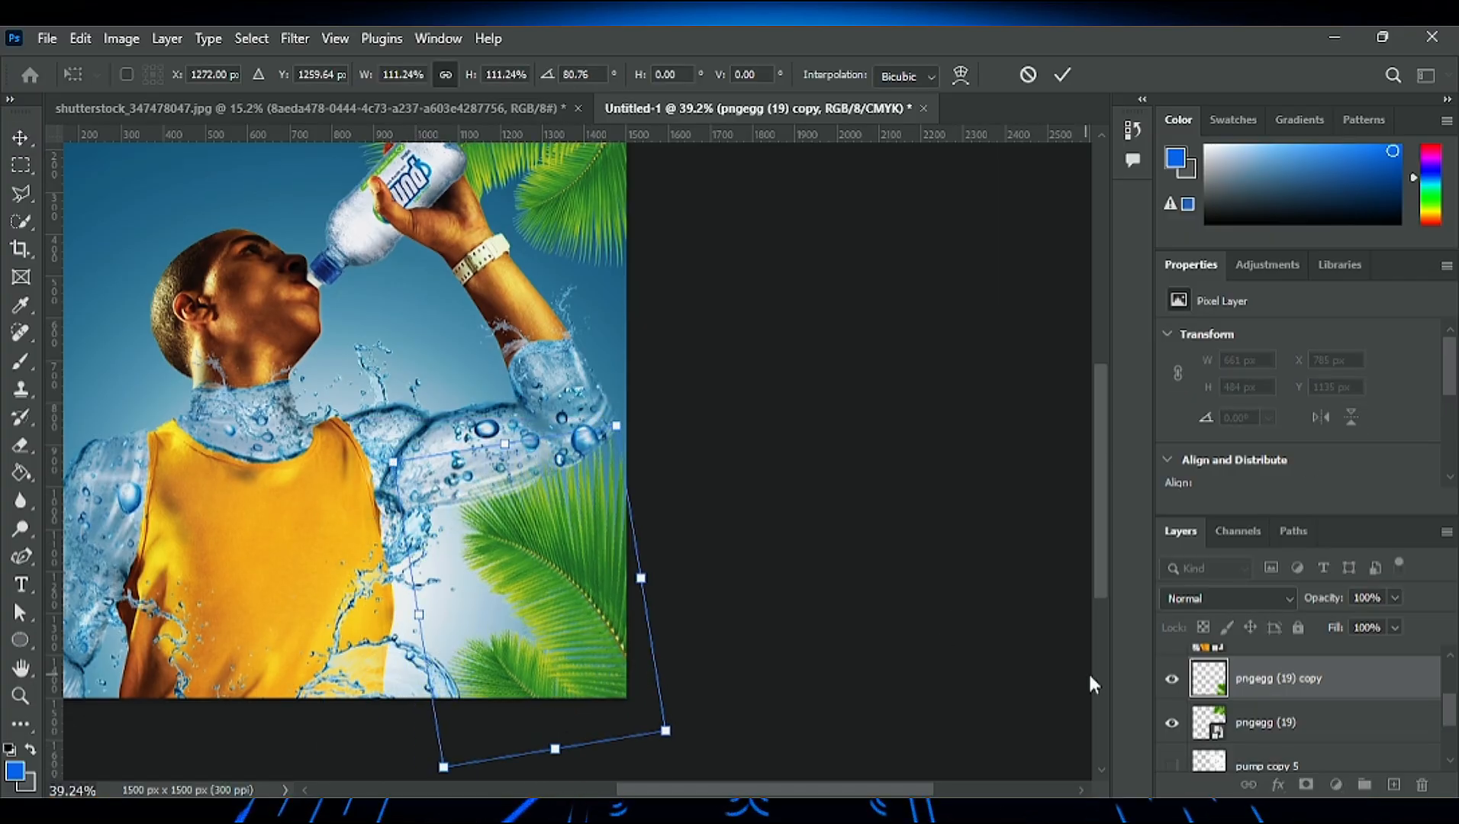
pyautogui.press('Return')
pyautogui.moveTo(1315, 686); pyautogui.dragTo(1304, 647)
pyautogui.scroll(-3, 476, 549)
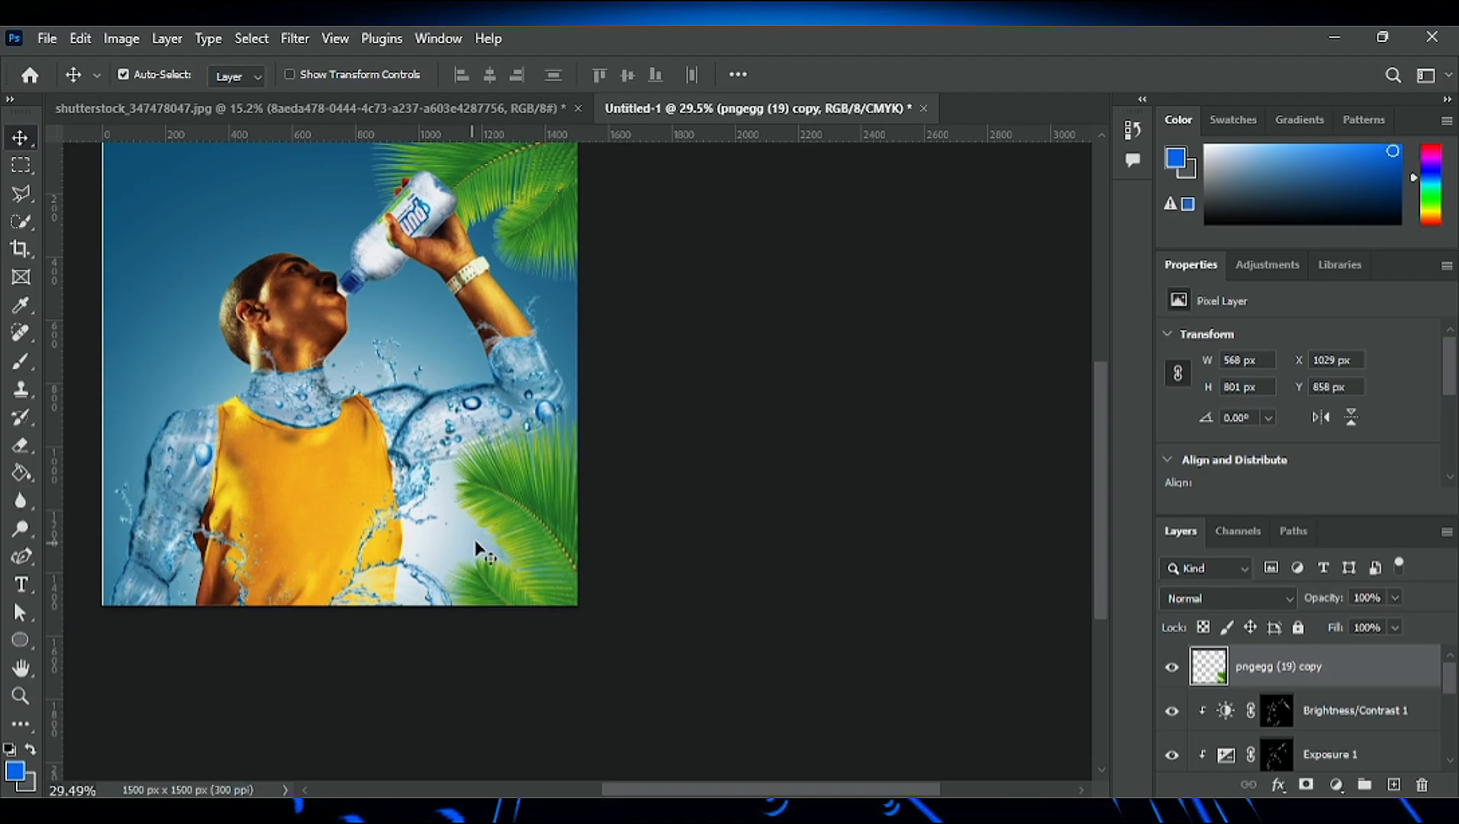
pyautogui.scroll(6, 125, 305)
pyautogui.scroll(-6, 386, 407)
pyautogui.scroll(1, 365, 474)
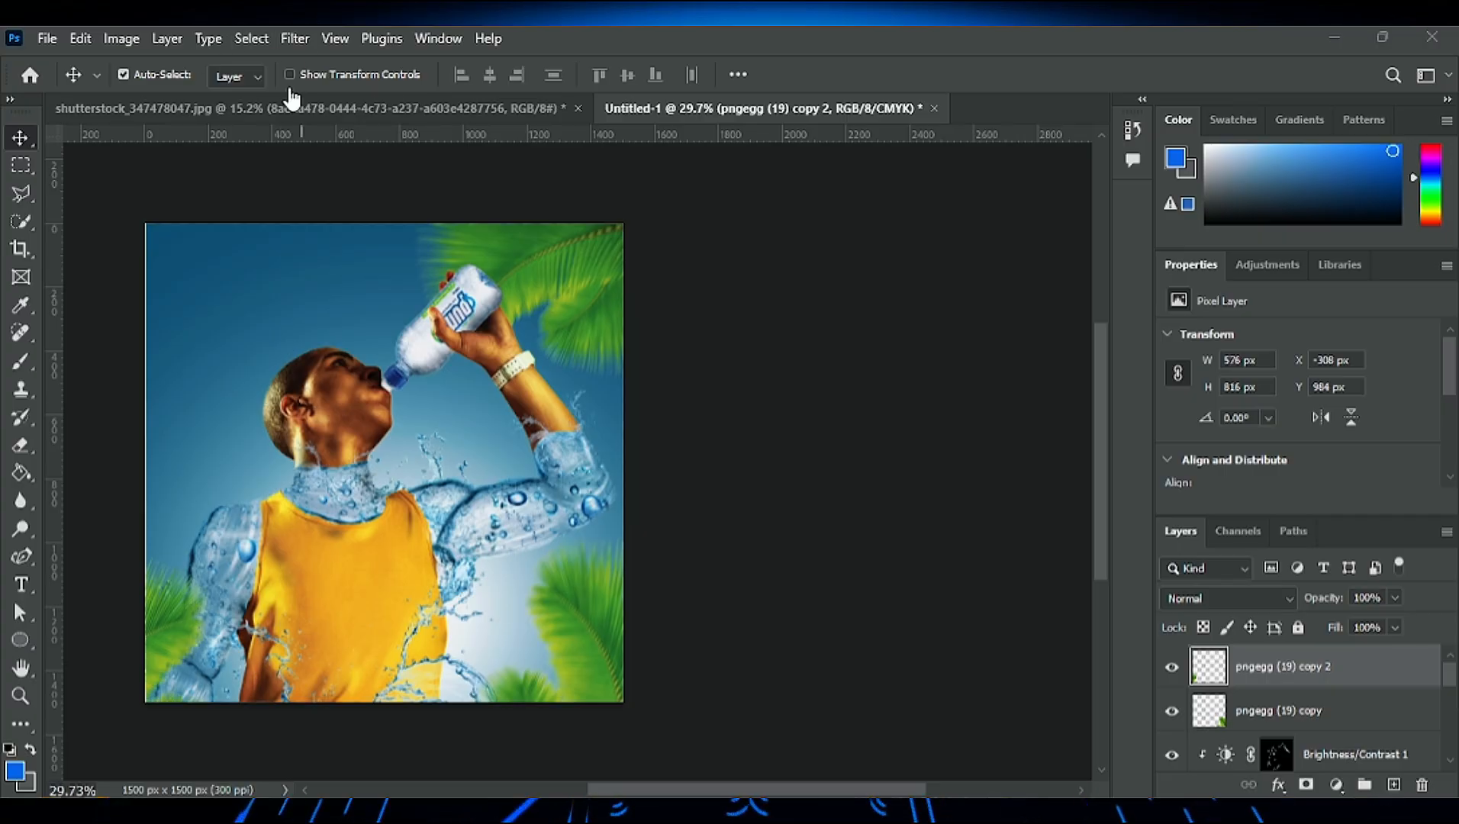
# - Move pngegg (19) copy 2 to the canvas's upper-left corner and rotate it about 57°
pyautogui.moveTo(157, 621); pyautogui.dragTo(177, 318)
pyautogui.hotkey('ctrl', 't')
pyautogui.moveTo(304, 206); pyautogui.dragTo(380, 374)
pyautogui.moveTo(167, 328); pyautogui.dragTo(169, 243)
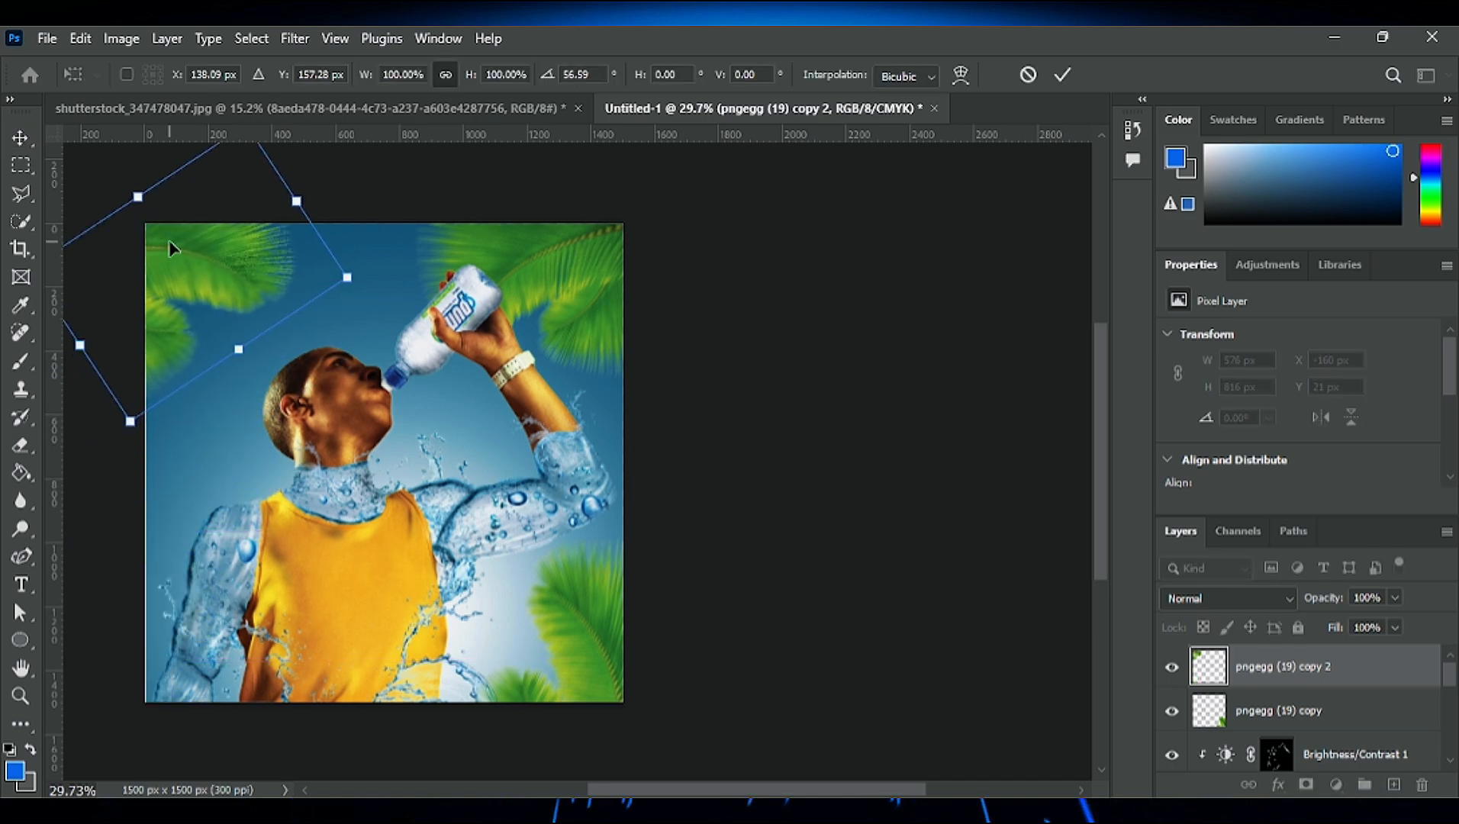
pyautogui.click(1063, 74)
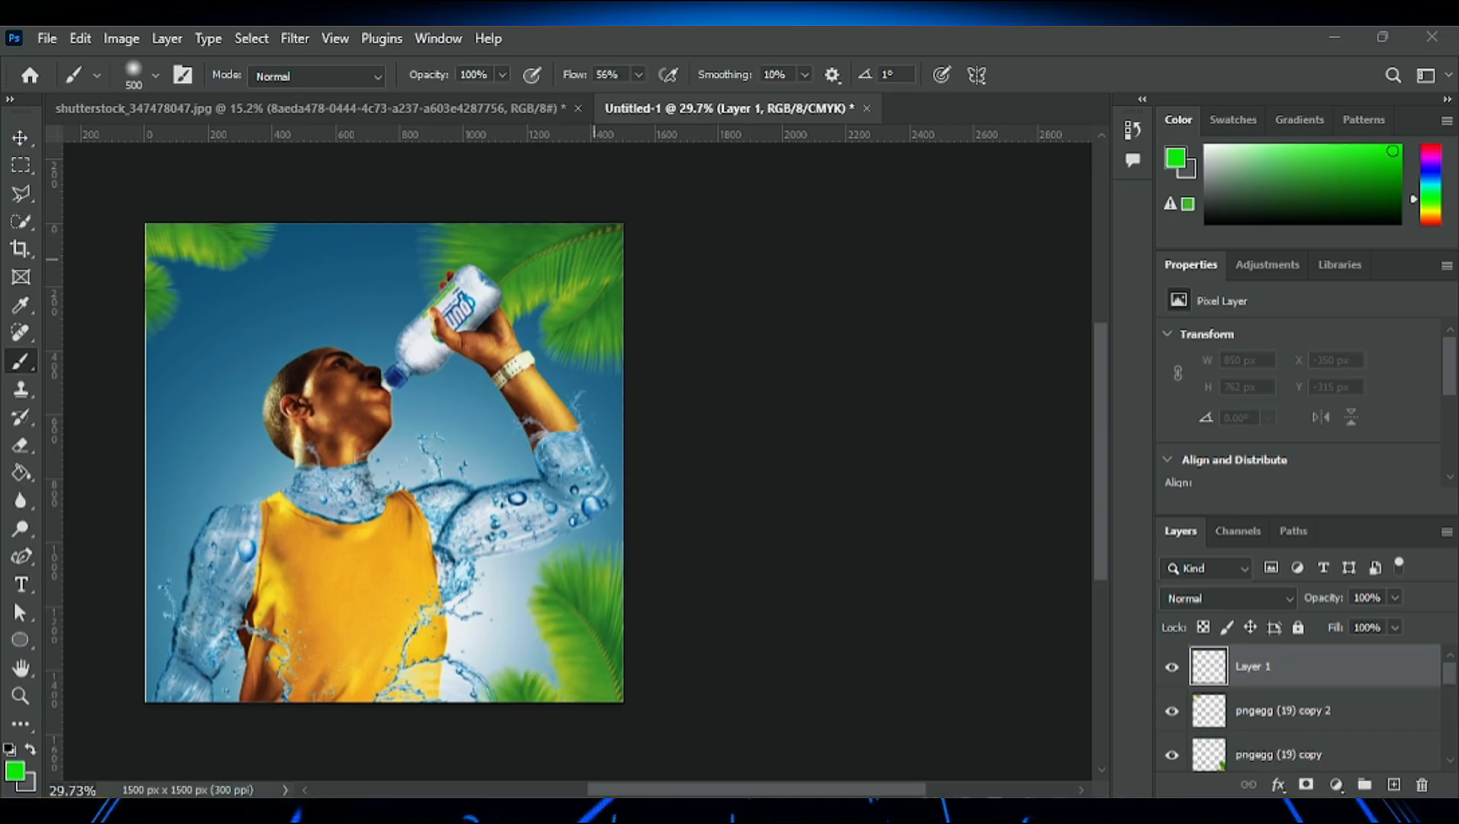
# - Paint green over the right-hand palm leaves on Layer 1 with a soft 500 px brush and set its blend mode to Linear Dodge (Add)
pyautogui.moveTo(635, 194); pyautogui.dragTo(638, 710)
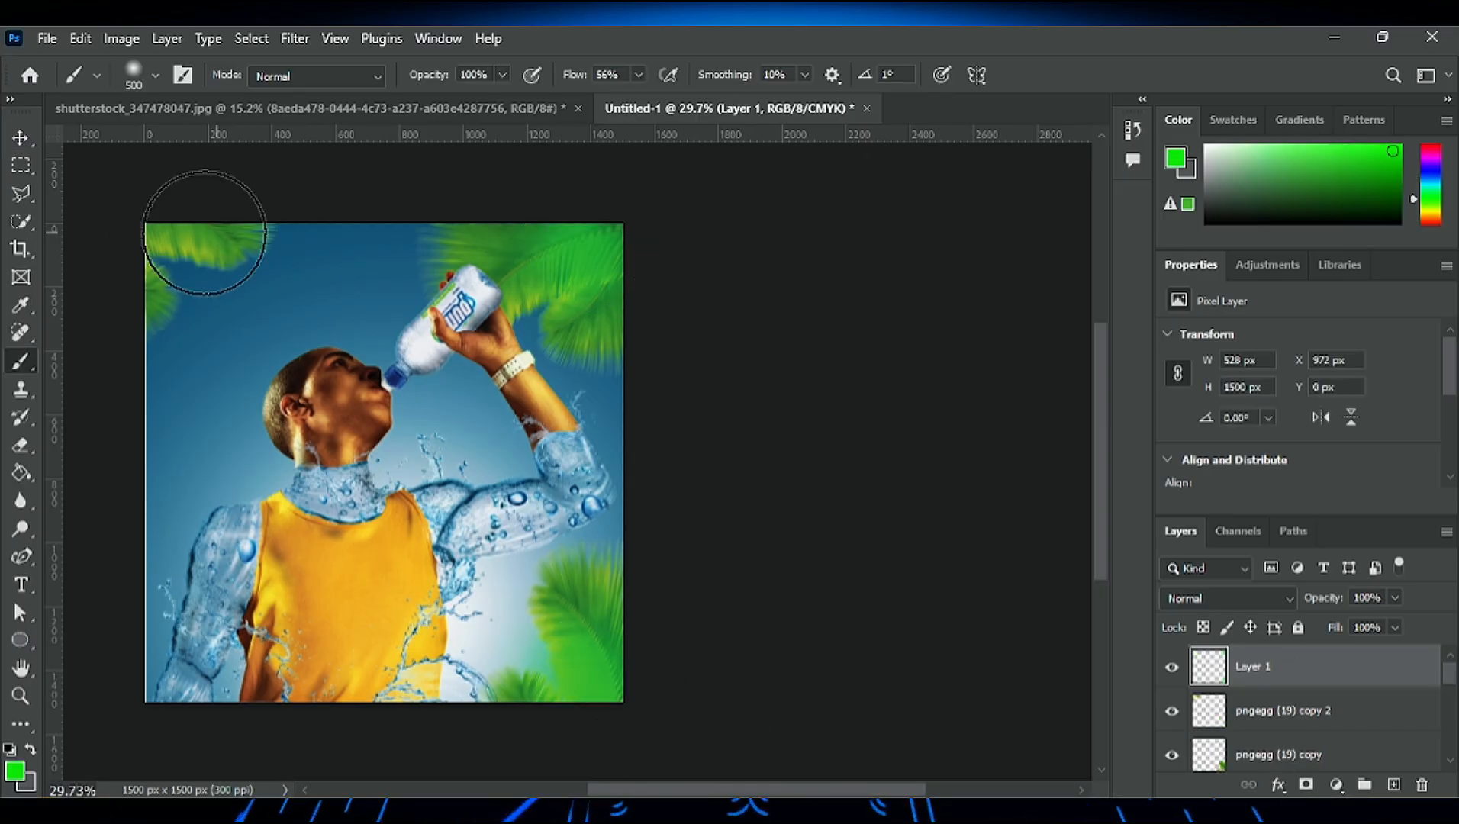
pyautogui.click(1289, 600)
pyautogui.click(1228, 425)
pyautogui.click(517, 251)
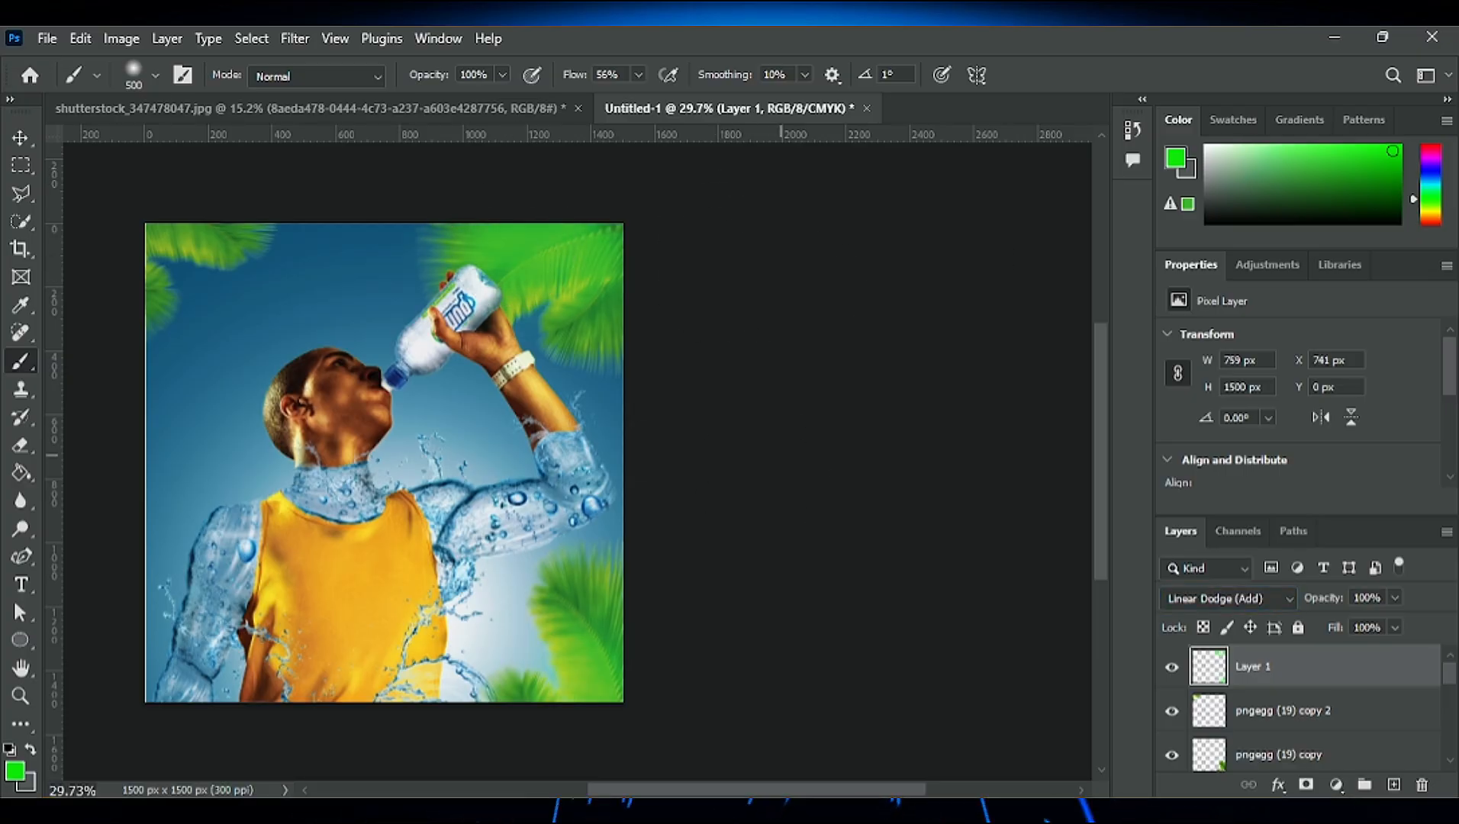
# - Extend the green glow to the upper-left palm leaves on Layer 1, undoing the stray dab beside the man's head
pyautogui.click(417, 223)
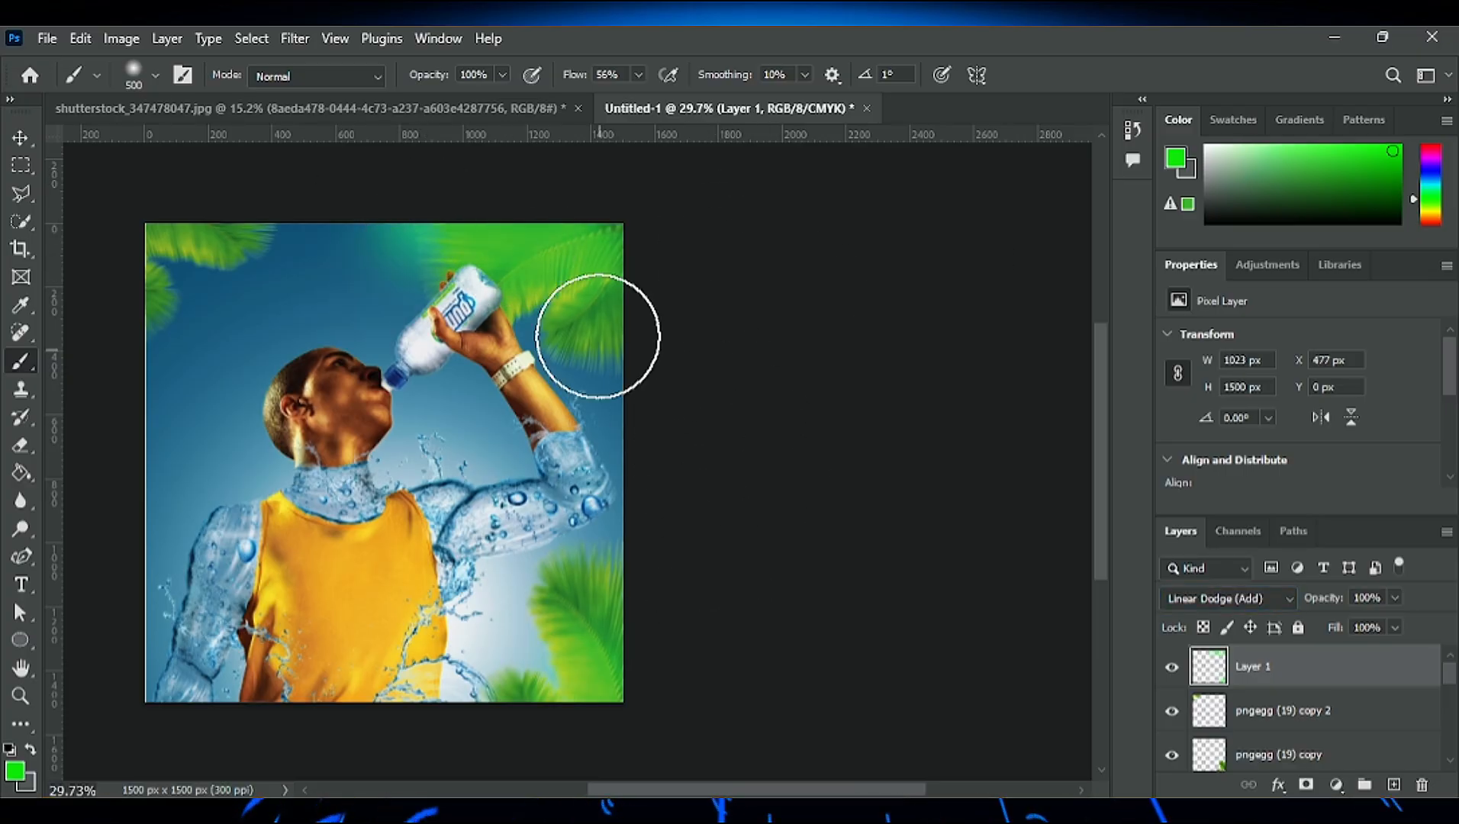
pyautogui.click(181, 321)
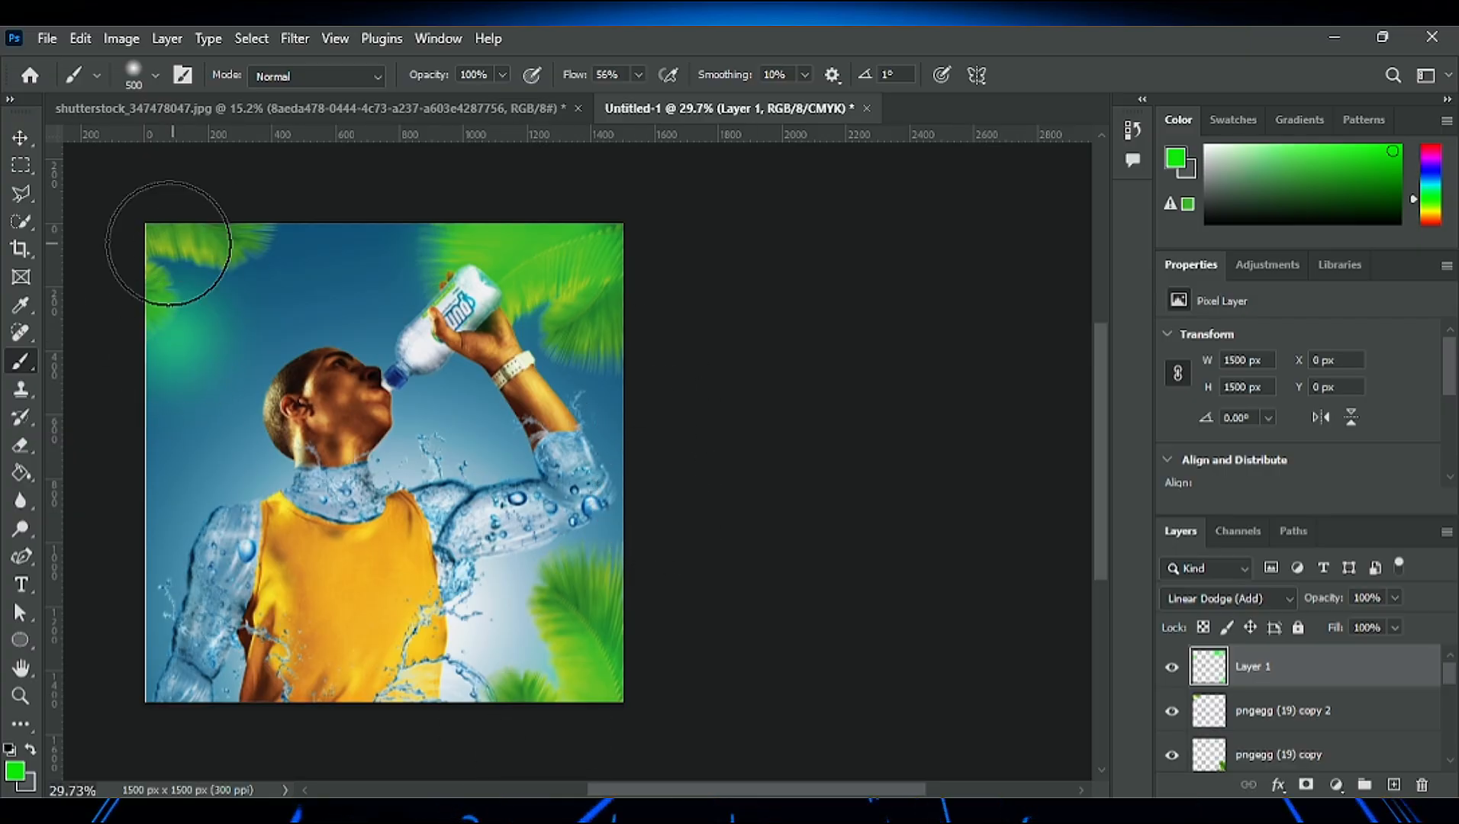
pyautogui.hotkey('ctrl', 'z')
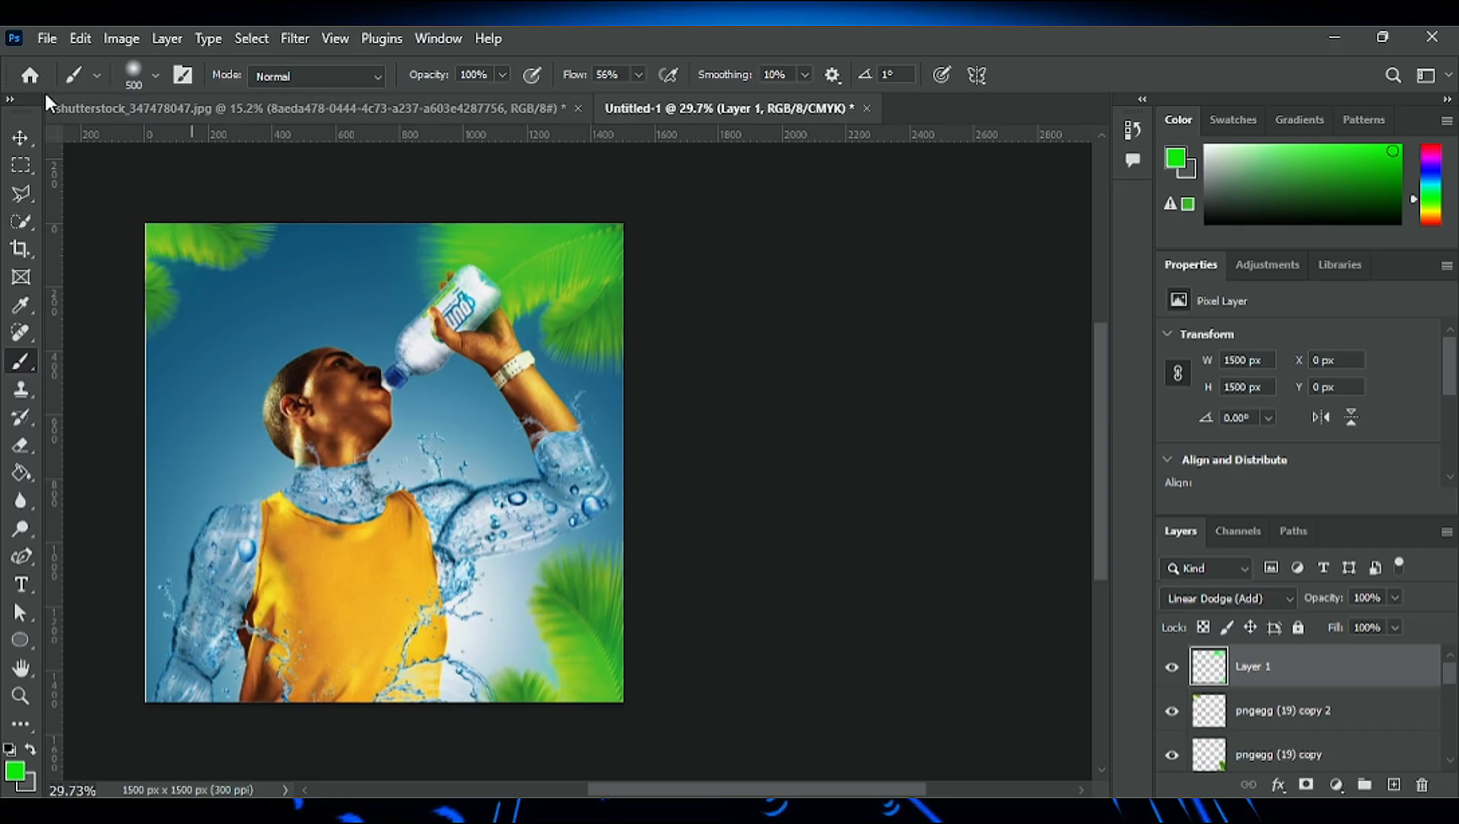
pyautogui.scroll(4, 230, 279)
pyautogui.scroll(-6, 231, 294)
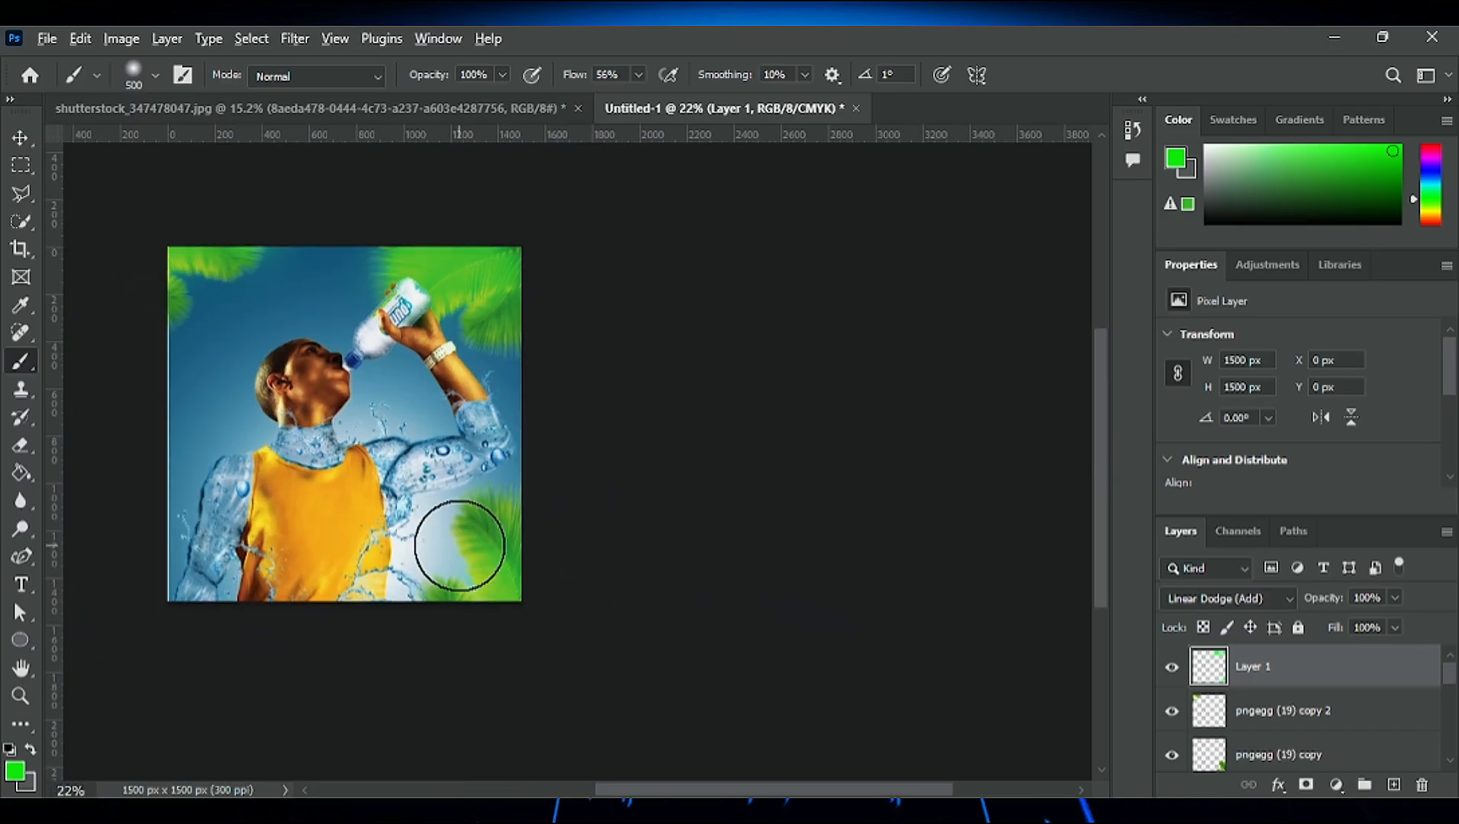
pyautogui.scroll(4, 459, 546)
pyautogui.scroll(-5, 229, 296)
pyautogui.scroll(4, 173, 218)
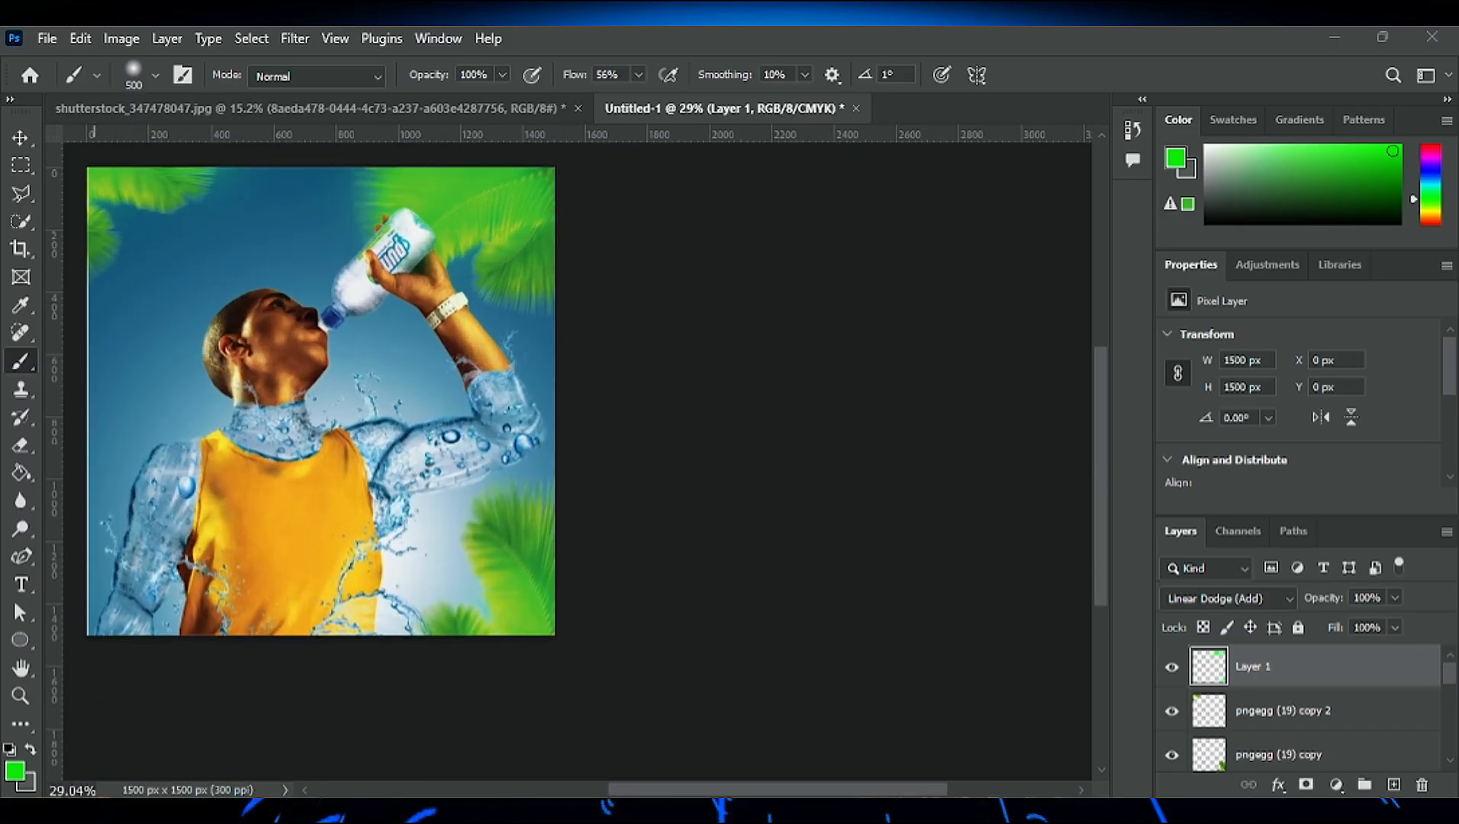
# - Add the text "PUMP" in Montserrat Black above the man's head, reduce it to 34 pt and reposition it
pyautogui.press('t')
pyautogui.click(149, 254)
pyautogui.write('JUMP')
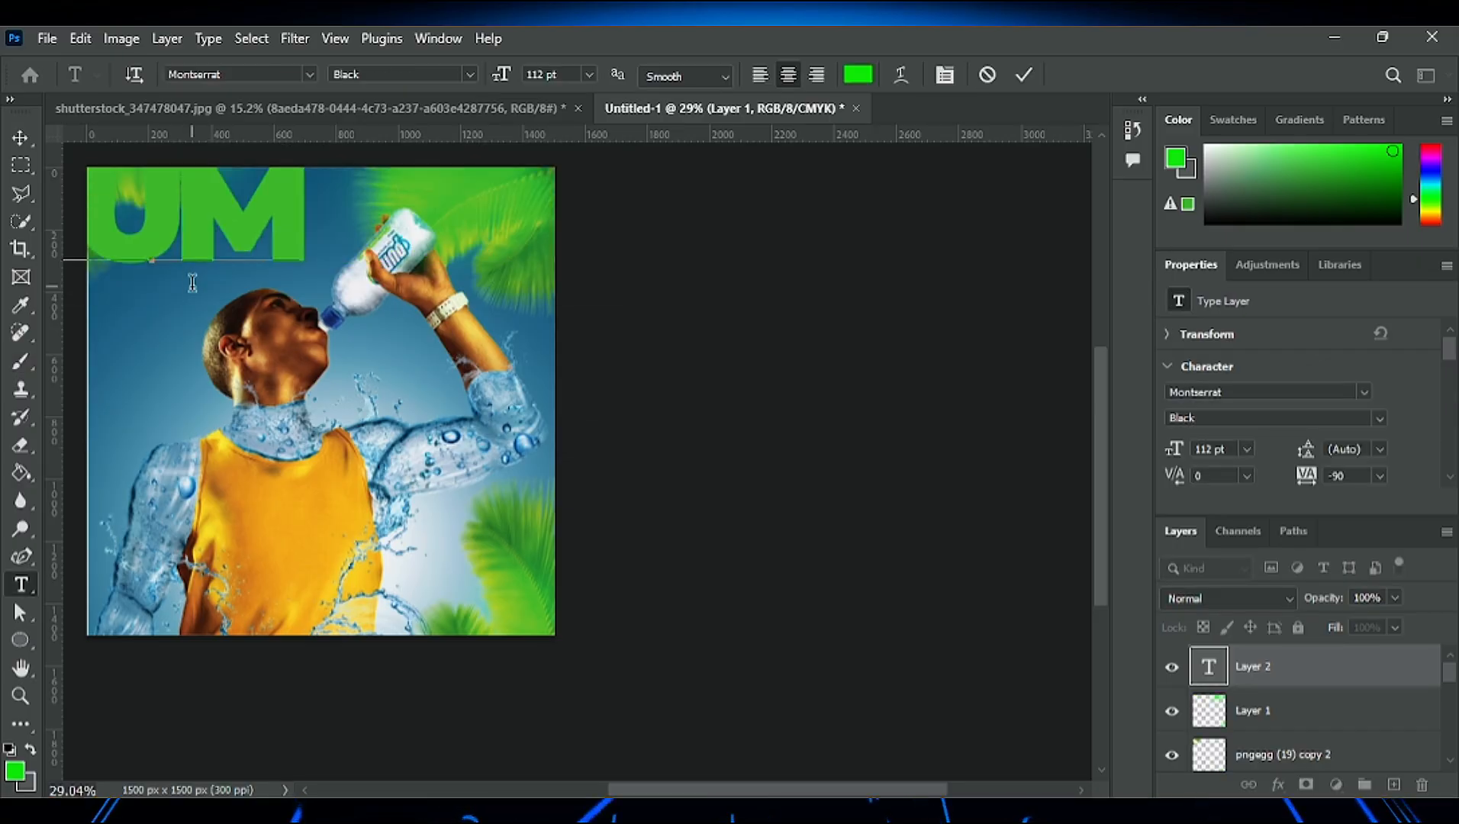
pyautogui.click(1026, 75)
pyautogui.press('v')
pyautogui.moveTo(239, 222); pyautogui.dragTo(323, 282)
pyautogui.moveTo(1174, 449); pyautogui.dragTo(865, 294)
pyautogui.moveTo(230, 260); pyautogui.dragTo(241, 249)
# - Delete the green glow layer and the upper-left palm leaf copy
pyautogui.moveTo(145, 208)
pyautogui.mouseDown()
pyautogui.moveTo(82, 195)
pyautogui.moveTo(154, 208)
pyautogui.mouseUp()
pyautogui.press('Delete')
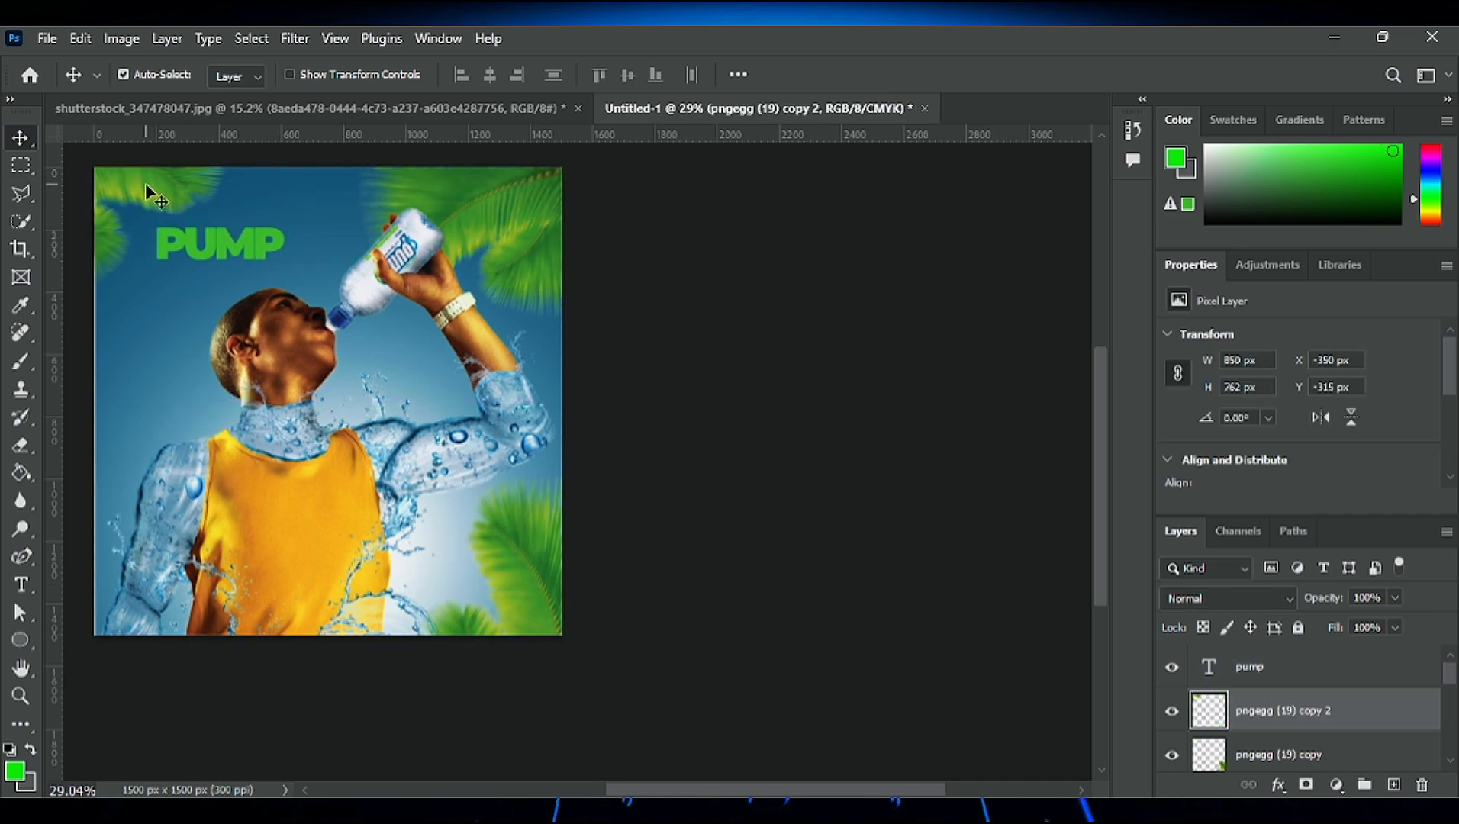
pyautogui.click(145, 191)
pyautogui.press('Delete')
# - Move the PUMP text closer to the canvas's upper-left corner and change its color to white
pyautogui.moveTo(243, 244); pyautogui.dragTo(219, 207)
pyautogui.click(1070, 363)
pyautogui.click(1411, 416)
# - Reposition the lower-right palm leaf copy to the canvas's bottom edge below the shirt using Free Transform
pyautogui.moveTo(536, 564); pyautogui.dragTo(469, 595)
pyautogui.hotkey('ctrl', 't')
pyautogui.moveTo(546, 512); pyautogui.dragTo(584, 561)
pyautogui.moveTo(500, 600); pyautogui.dragTo(395, 638)
pyautogui.press('Return')
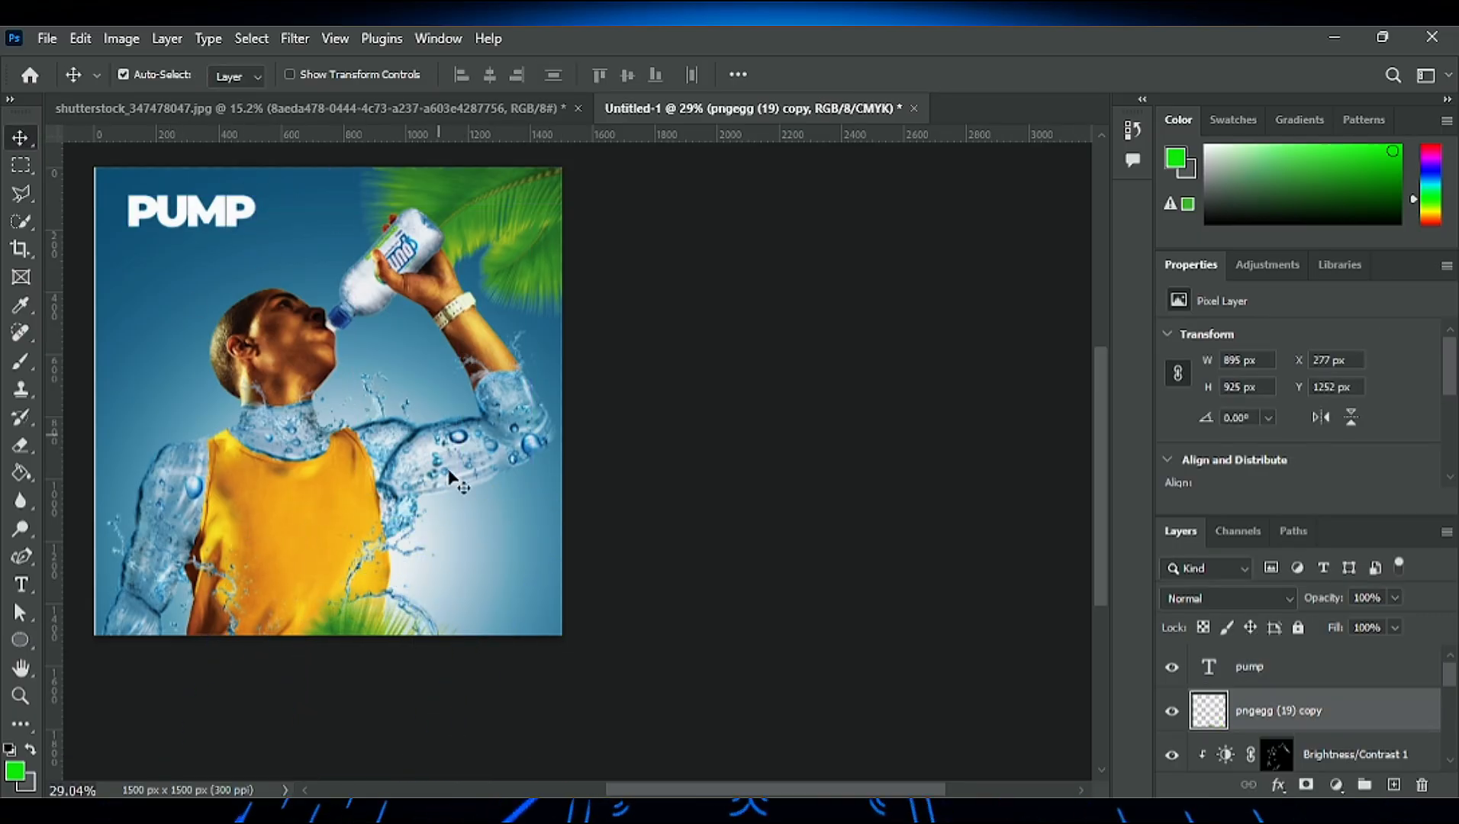
# - Place the PUMP text in the canvas's lower-right corner and move the palm leaf copy behind it along the right edge
pyautogui.moveTo(191, 214); pyautogui.dragTo(491, 577)
pyautogui.moveTo(408, 620); pyautogui.dragTo(567, 511)
pyautogui.moveTo(500, 576); pyautogui.dragTo(532, 560)
pyautogui.click(519, 538)
pyautogui.click(517, 608)
pyautogui.scroll(-2, 409, 374)
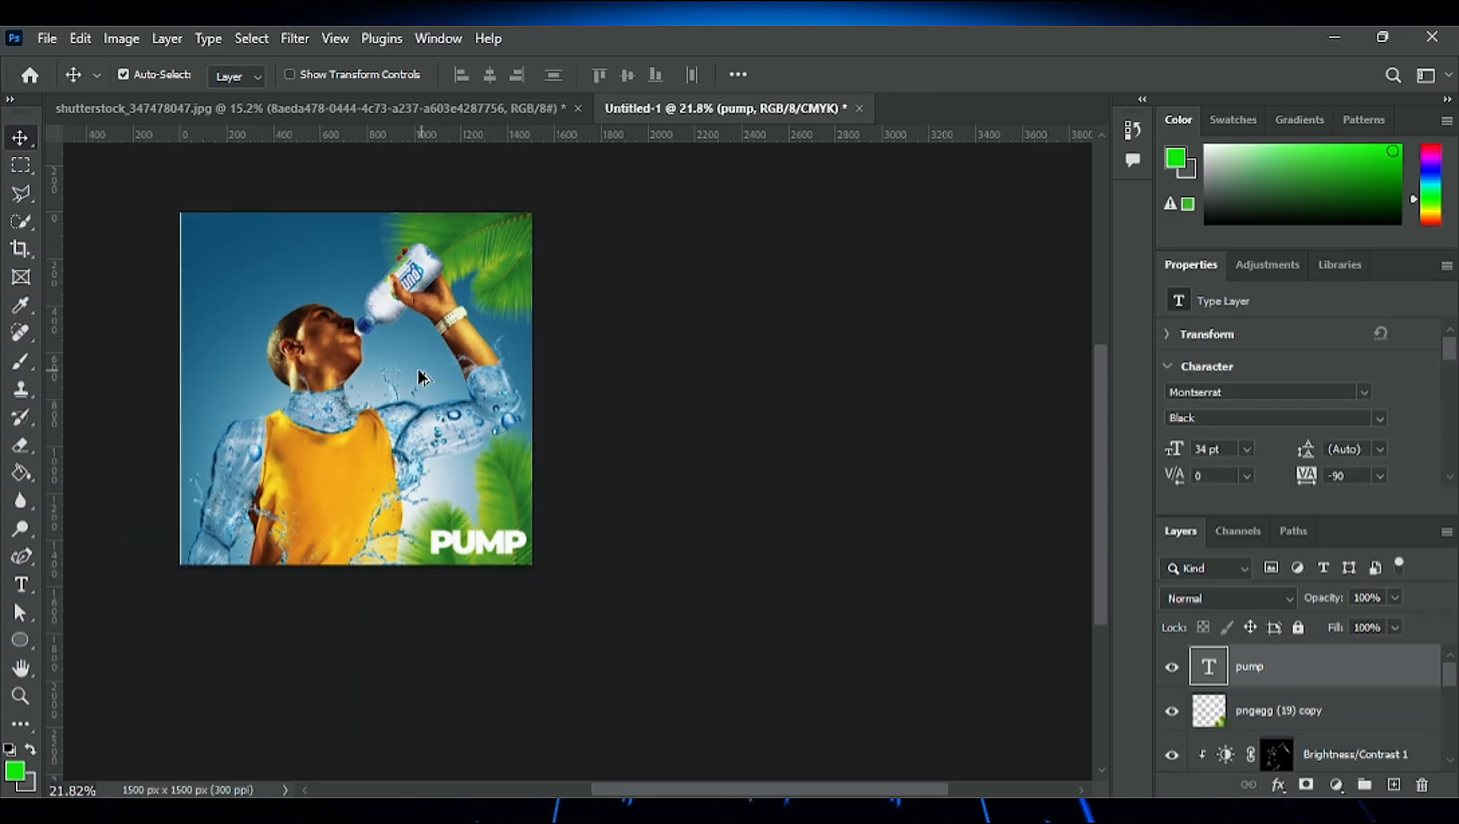
pyautogui.scroll(3, 402, 373)
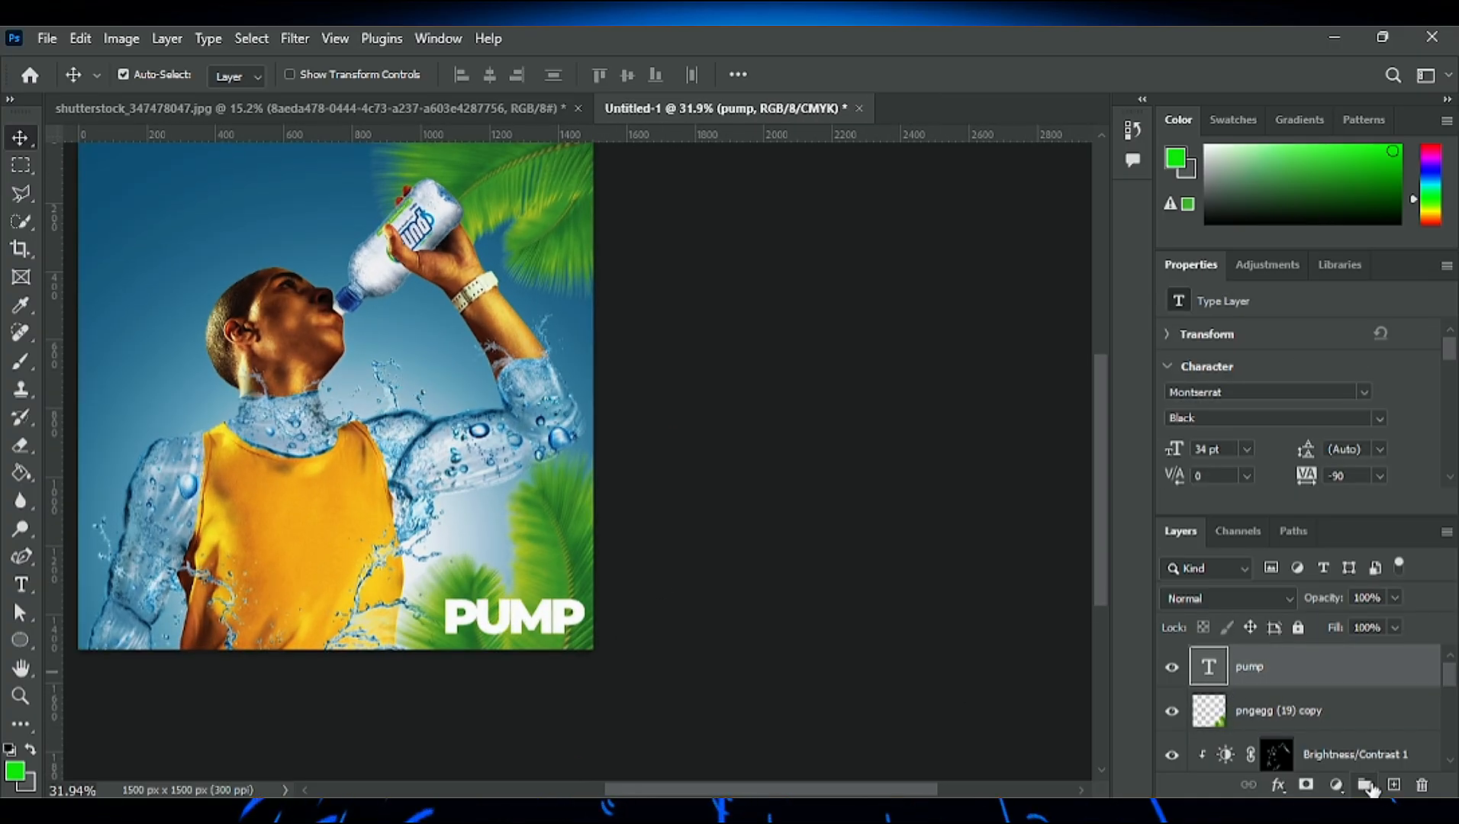
# - Paint green over the lower-right palm leaves on a new layer below the PUMP text with a soft 500 px brush
pyautogui.keyDown('ctrl'); pyautogui.click(1395, 785); pyautogui.keyUp('ctrl')
pyautogui.click(21, 362)
pyautogui.click(582, 617)
pyautogui.click(602, 523)
pyautogui.click(458, 693)
# - Extend the green paint over the upper-right palm leaves and undo the last dab near the bottle
pyautogui.scroll(2, 525, 214)
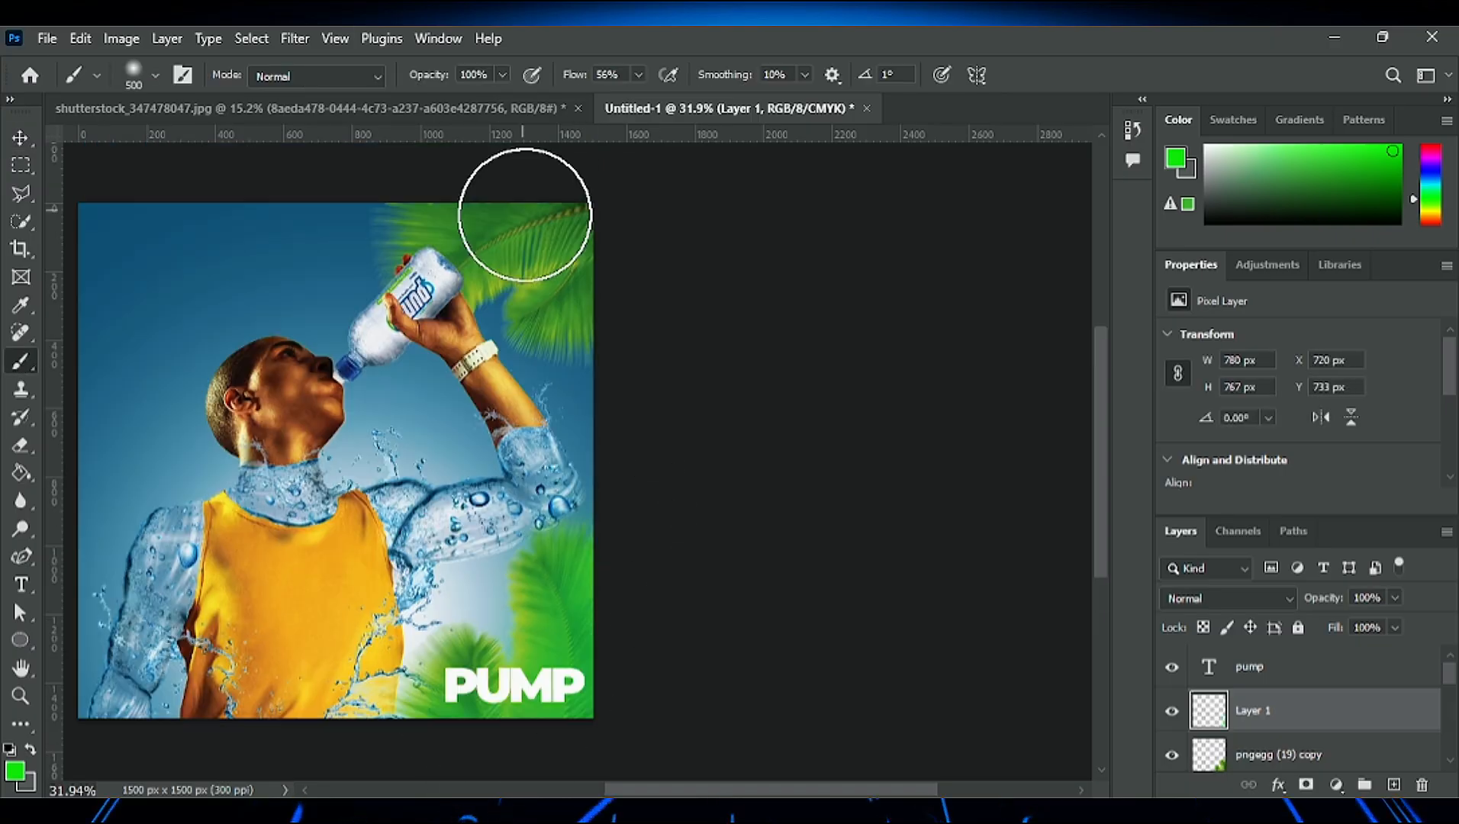
pyautogui.scroll(1, 525, 215)
pyautogui.click(582, 281)
pyautogui.click(428, 276)
pyautogui.click(462, 278)
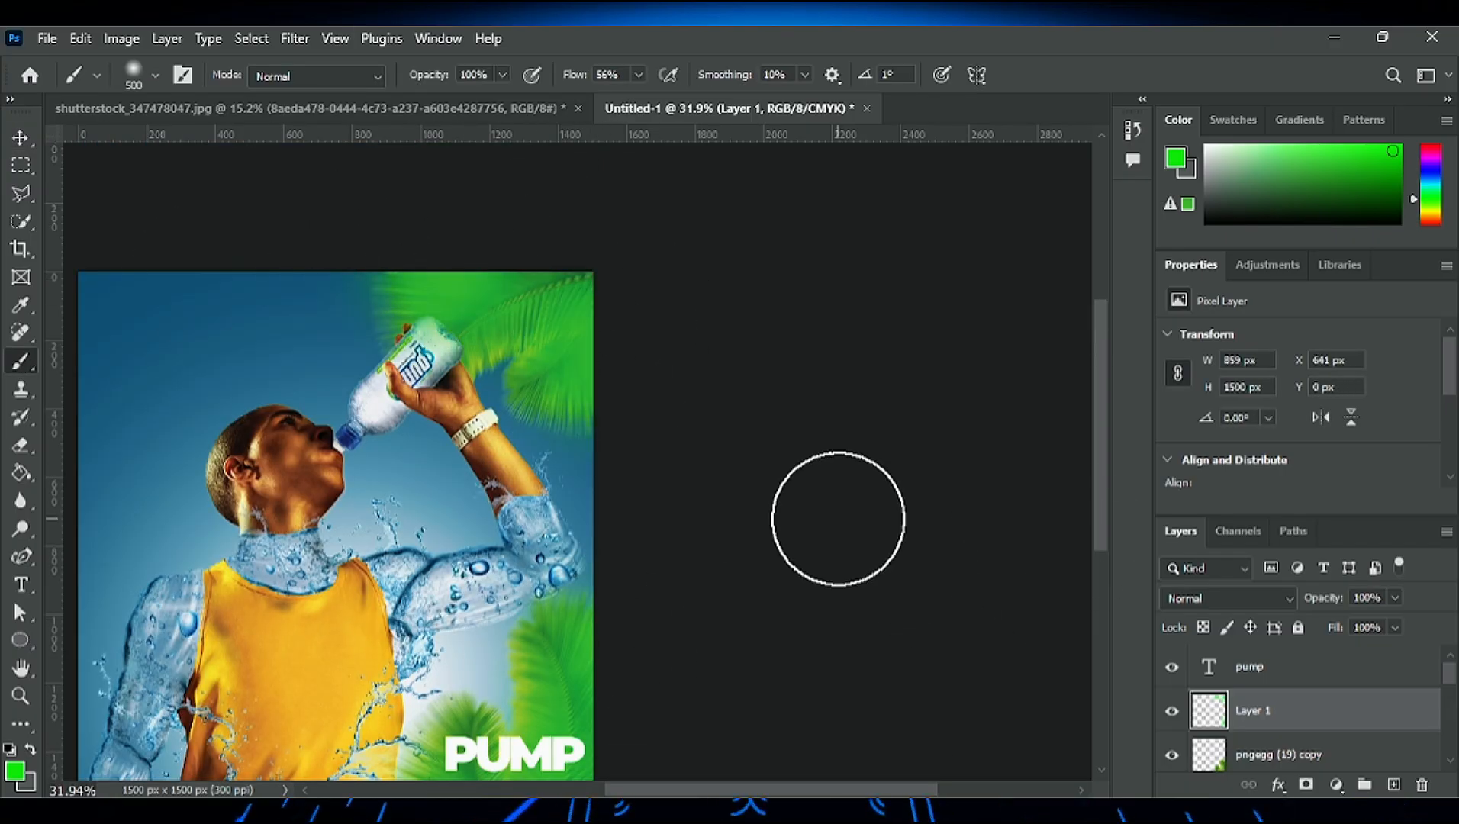
pyautogui.hotkey('ctrl', 'z')
# - Set the green glow layer's blend mode to Linear Dodge (Add)
pyautogui.click(1210, 596)
pyautogui.click(1222, 389)
pyautogui.press('v')
pyautogui.scroll(-3, 524, 455)
pyautogui.scroll(3, 477, 550)
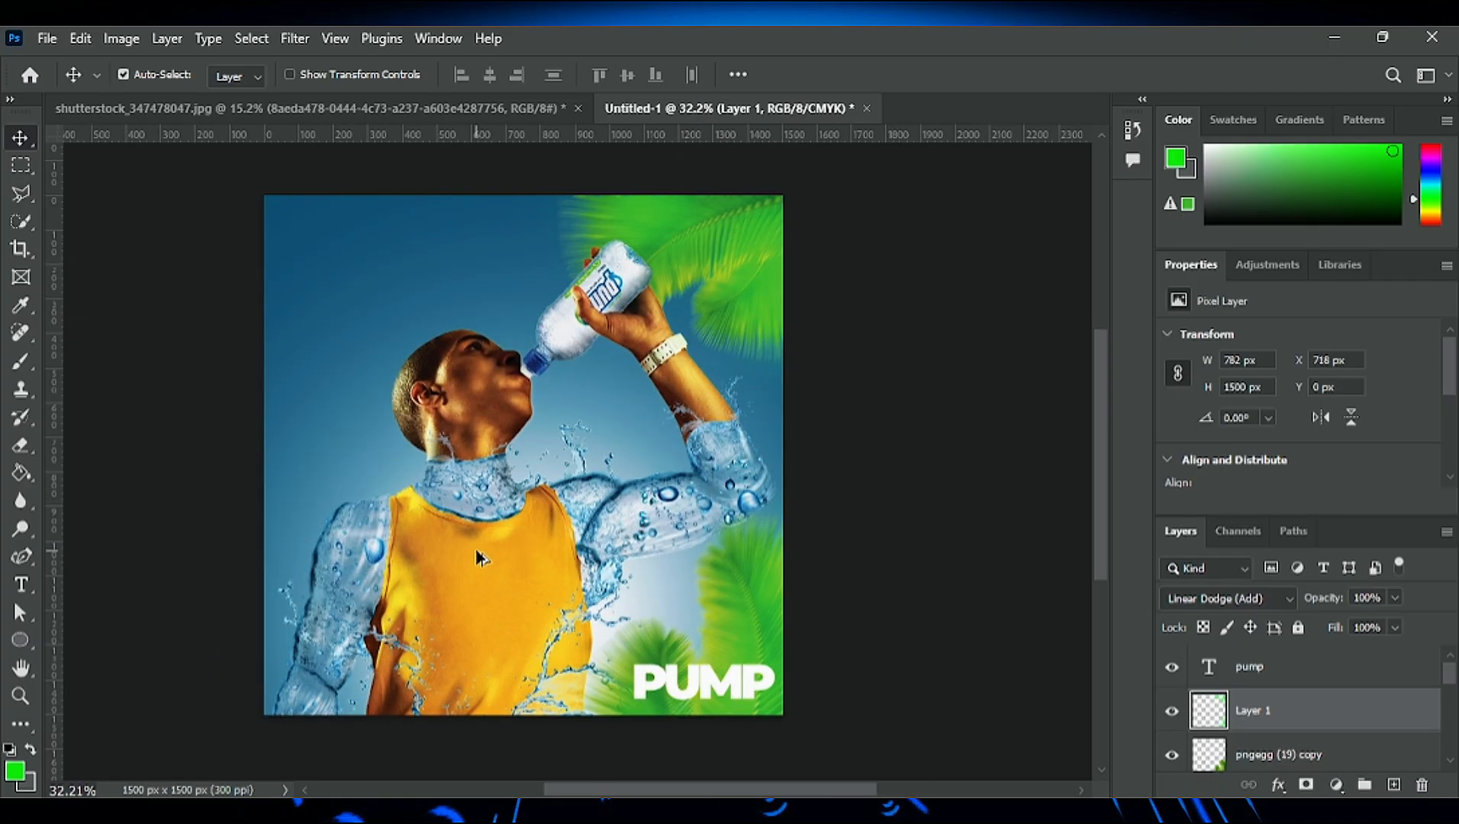
pyautogui.scroll(3, 474, 551)
pyautogui.scroll(2, 493, 568)
pyautogui.scroll(-2, 510, 584)
pyautogui.moveTo(583, 790); pyautogui.dragTo(606, 779)
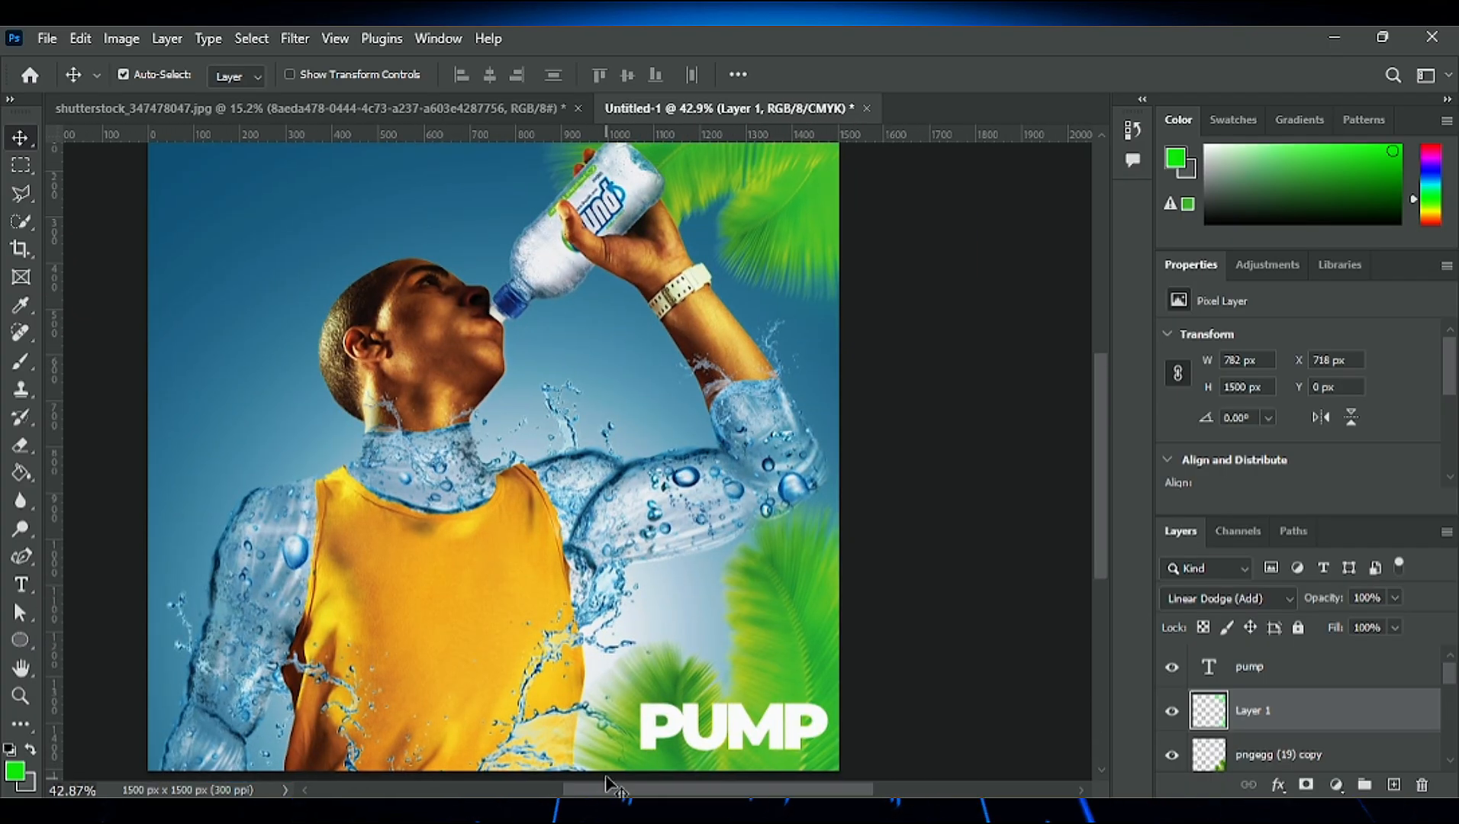
# - Slant the PUMP text with faux italic and shift it slightly left
pyautogui.click(731, 729)
pyautogui.click(923, 375)
pyautogui.moveTo(745, 728); pyautogui.dragTo(732, 729)
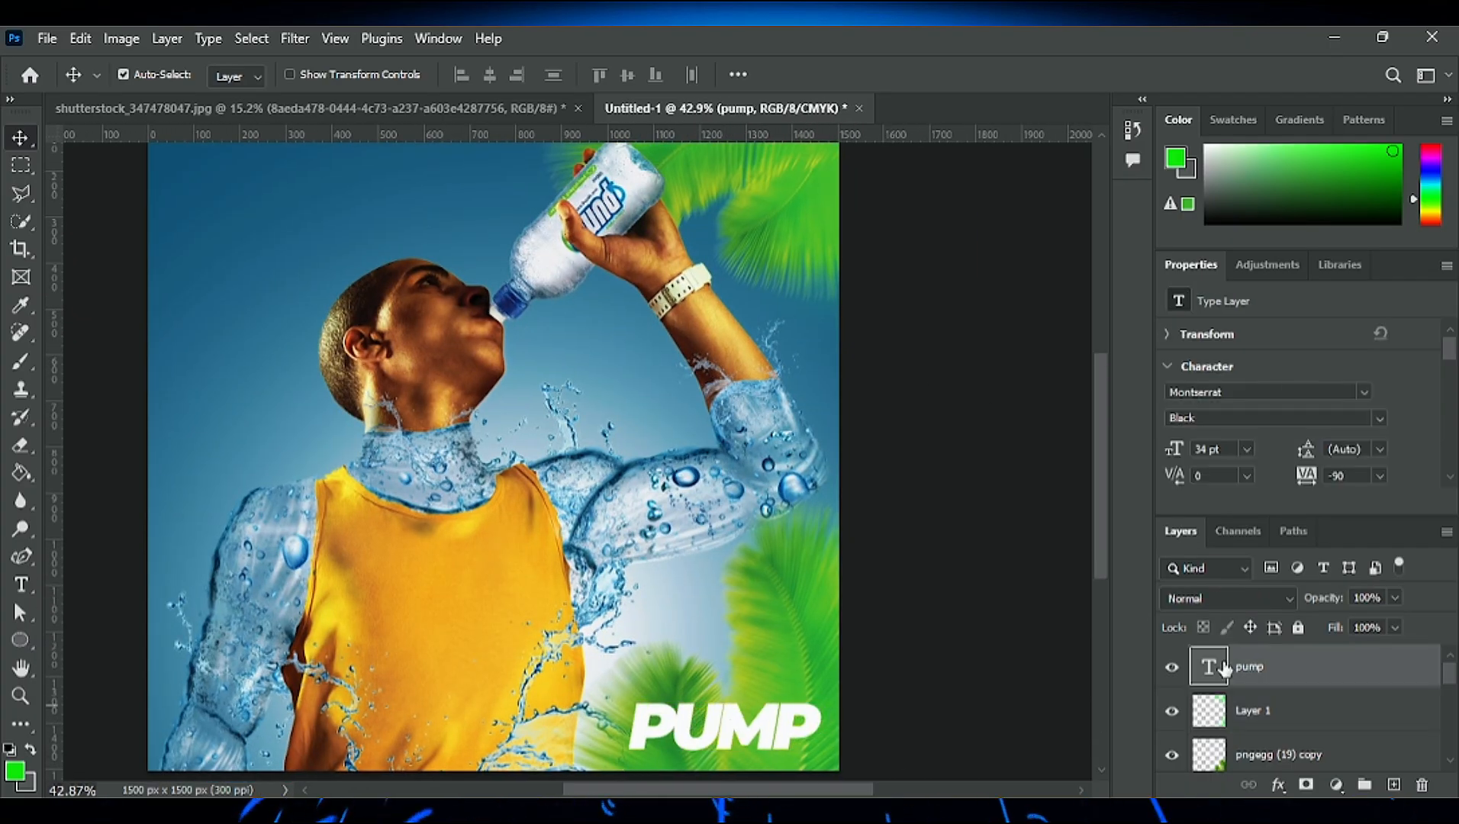
# - Add a blue Stroke layer effect to the PUMP text
pyautogui.doubleClick(1227, 668)
pyautogui.click(663, 384)
pyautogui.moveTo(995, 284); pyautogui.dragTo(993, 285)
pyautogui.click(1283, 243)
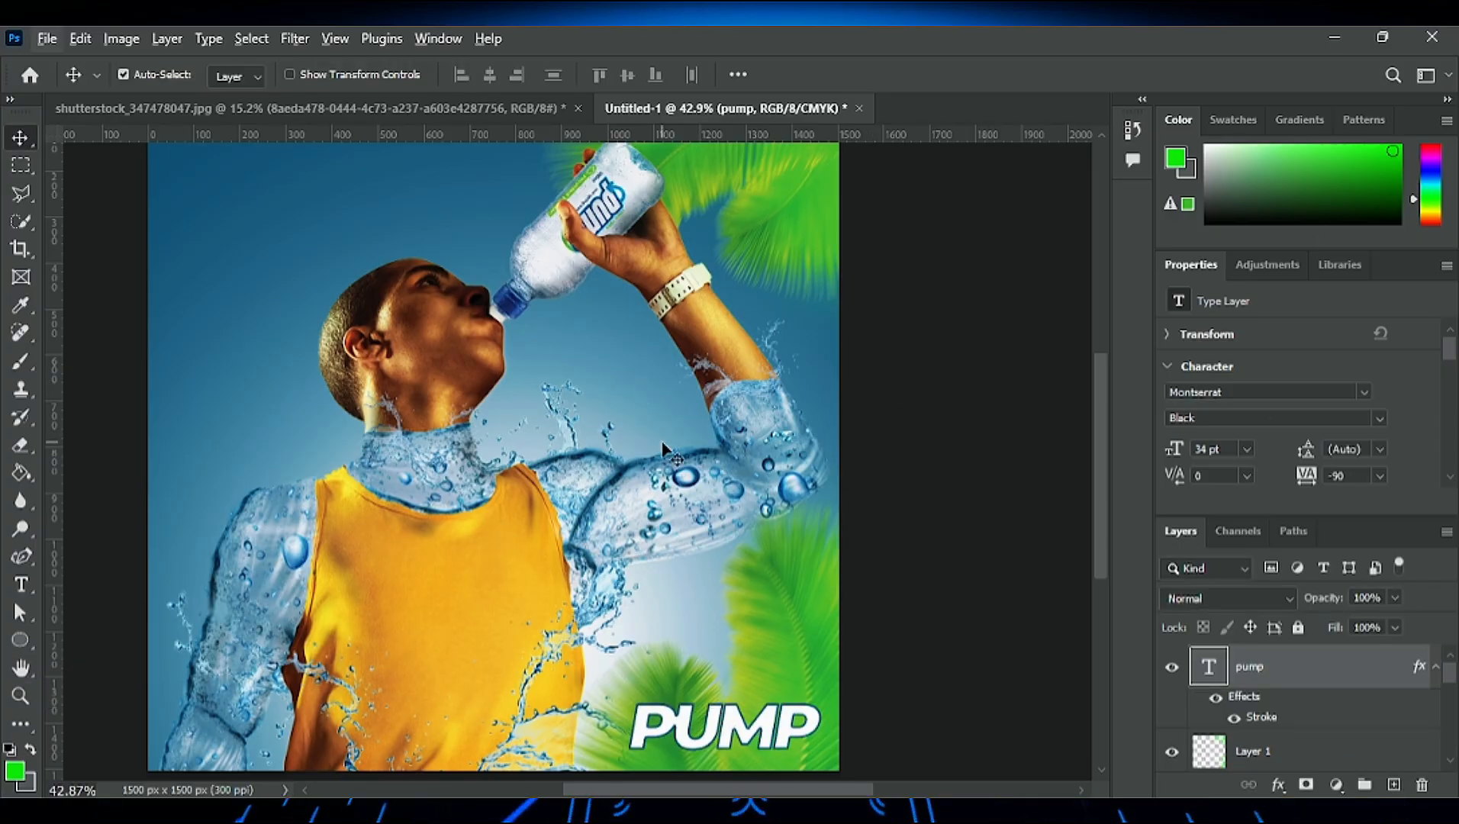
pyautogui.scroll(5, 245, 336)
pyautogui.press('t')
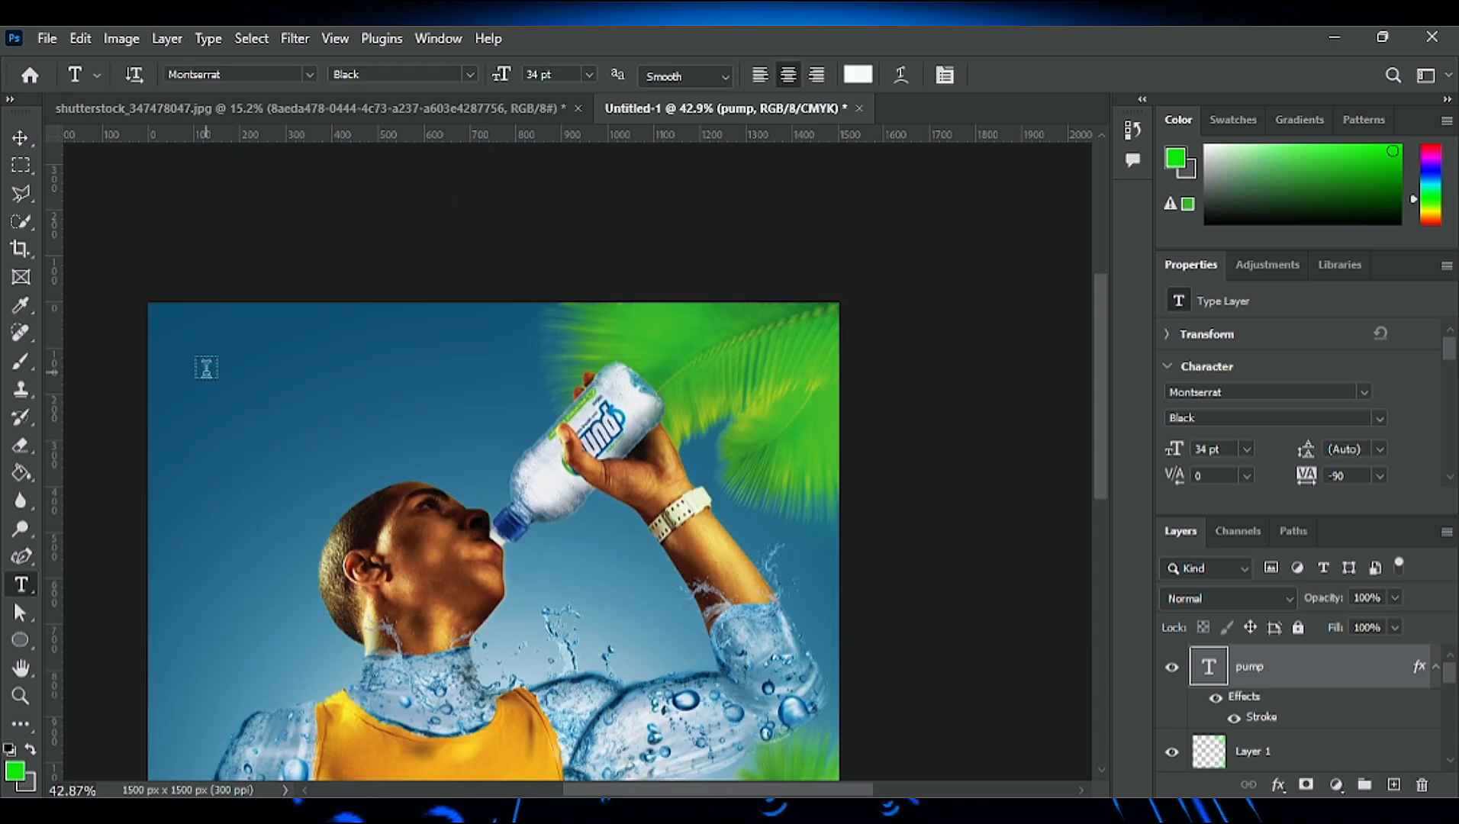
pyautogui.click(204, 371)
pyautogui.write('60')
pyautogui.click(987, 75)
# - Add the white text "60" near the canvas's upper-left corner in Montserrat SemiBold with tracking -50
pyautogui.click(257, 410)
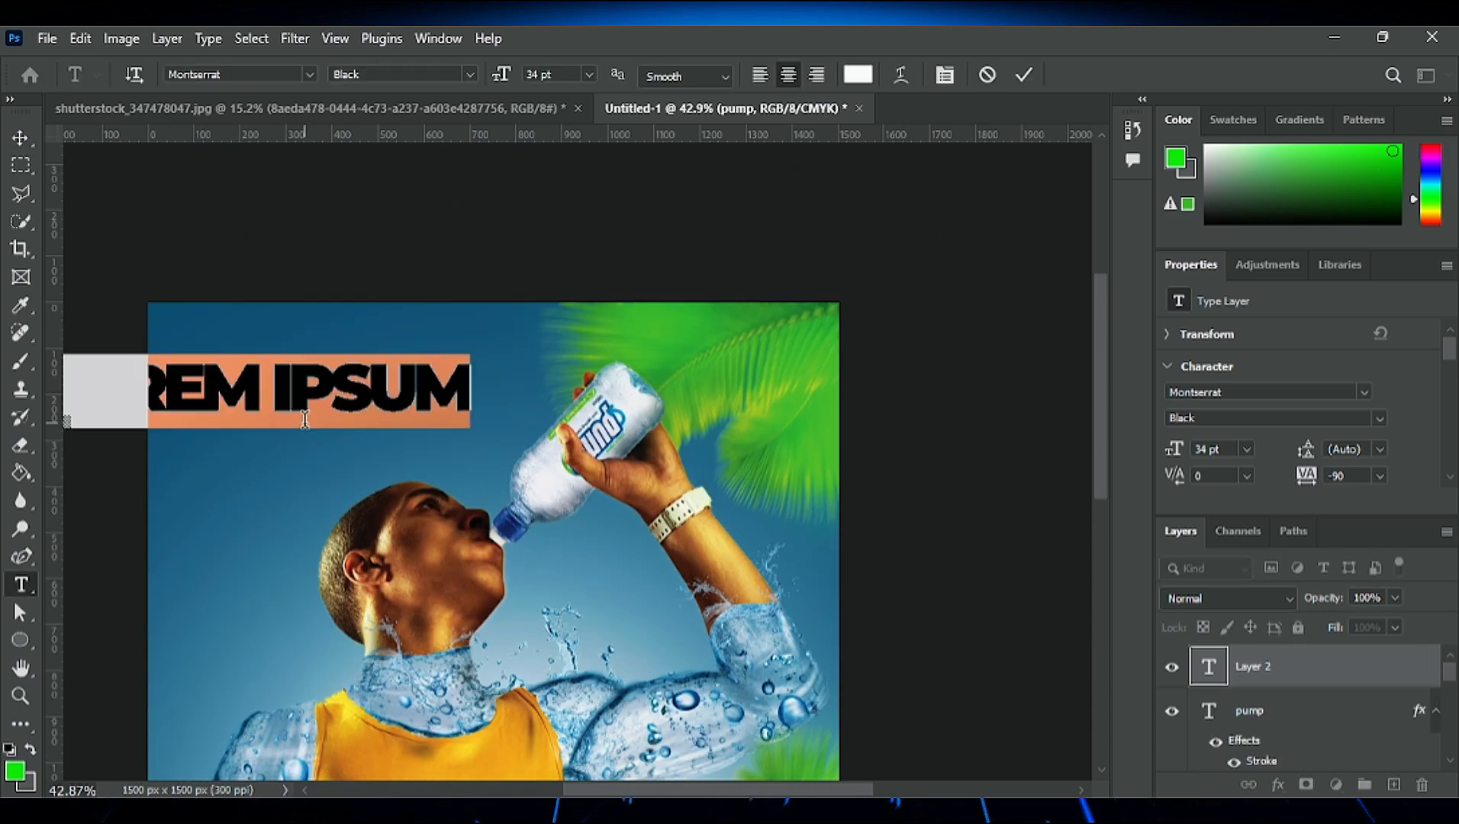
pyautogui.write('60')
pyautogui.click(1024, 75)
pyautogui.doubleClick(256, 388)
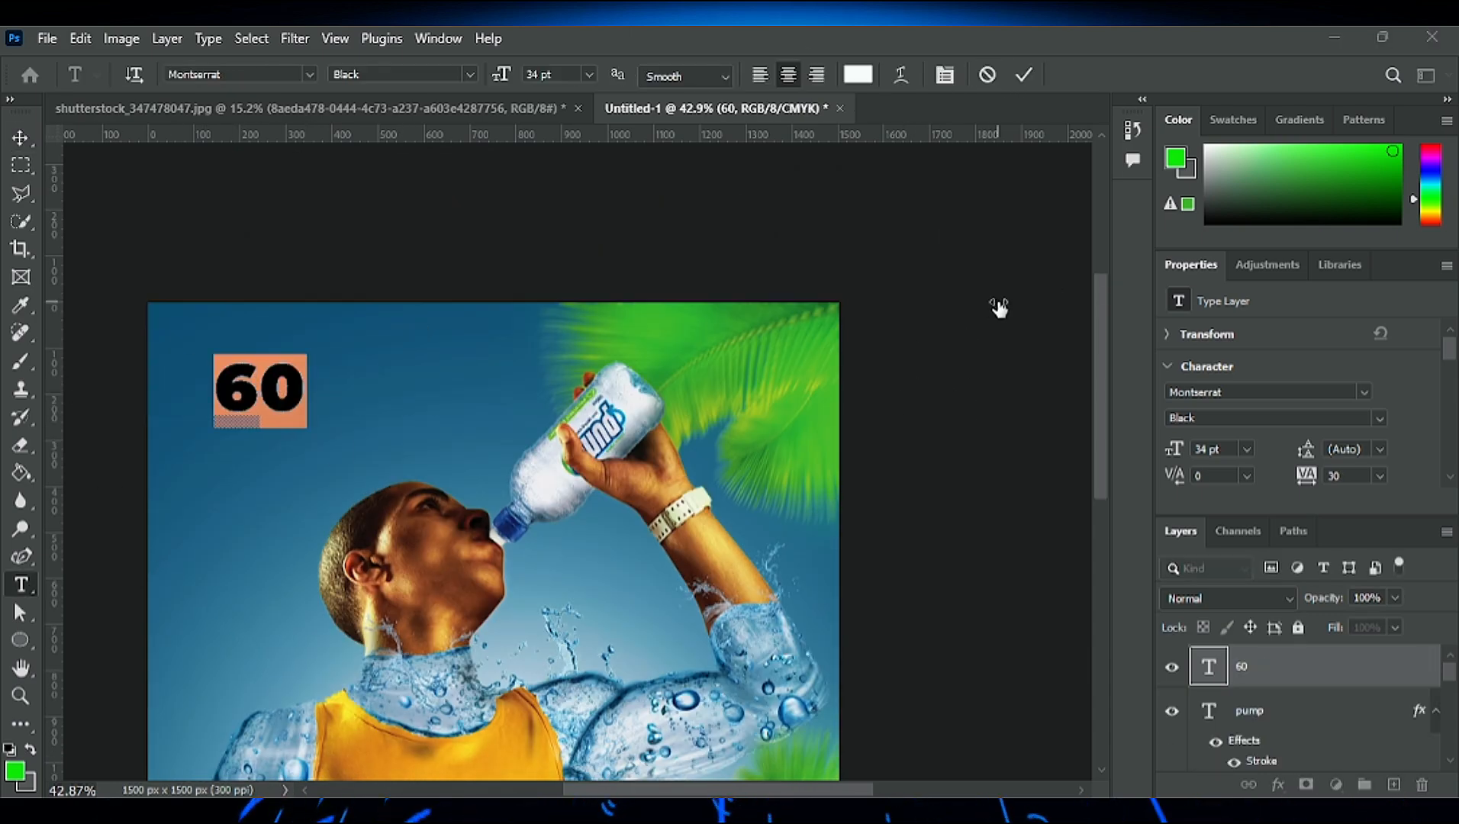
pyautogui.click(1058, 489)
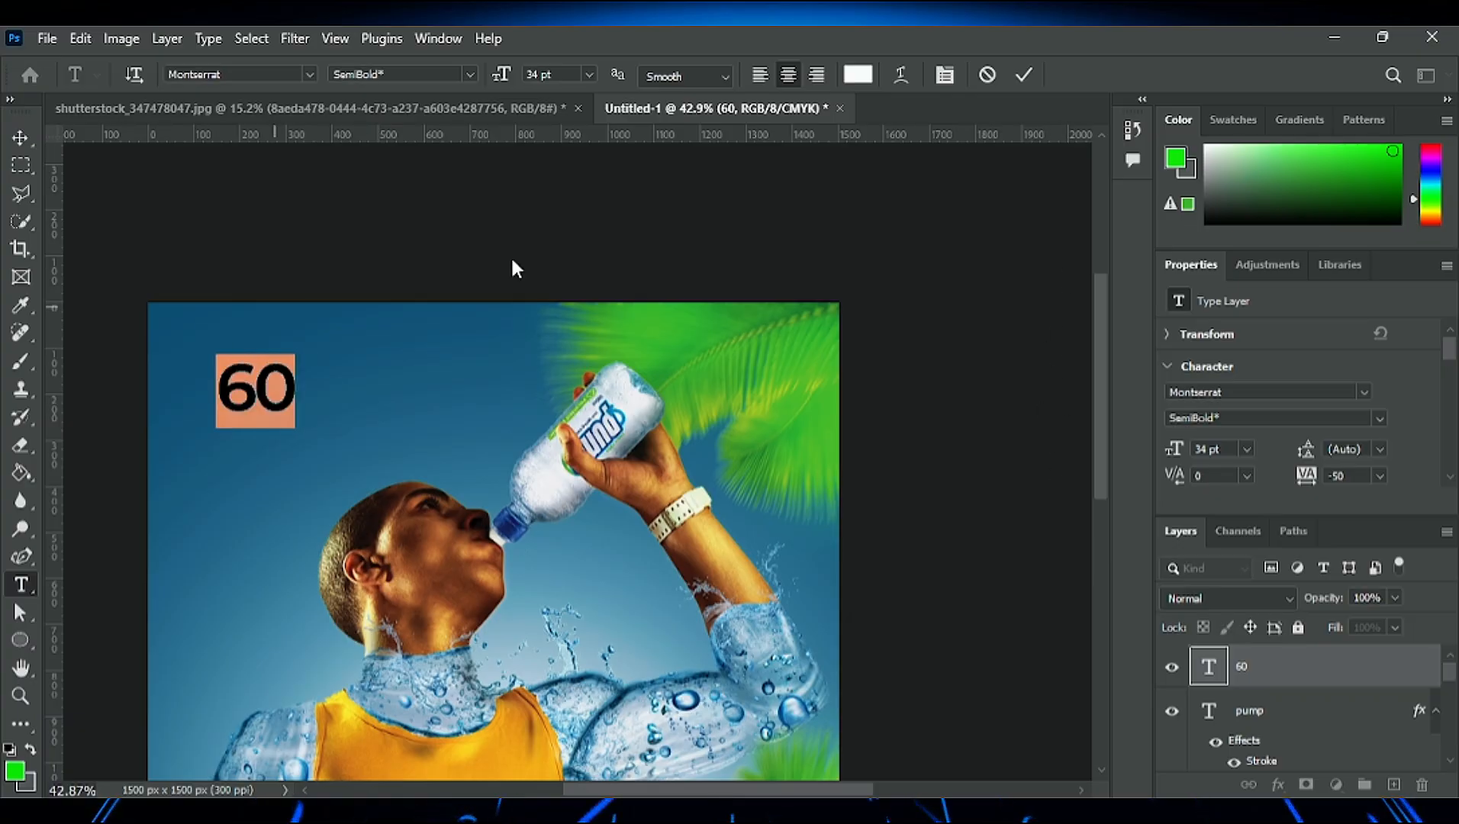
# - Reduce the "60" text to 23 pt and move it up toward the upper-left corner
pyautogui.moveTo(501, 74); pyautogui.dragTo(491, 74)
pyautogui.click(1023, 75)
pyautogui.press('v')
pyautogui.moveTo(263, 399); pyautogui.dragTo(238, 378)
# - Extend the "60" text to read "60% OF YOUR BODY"
pyautogui.doubleClick(238, 378)
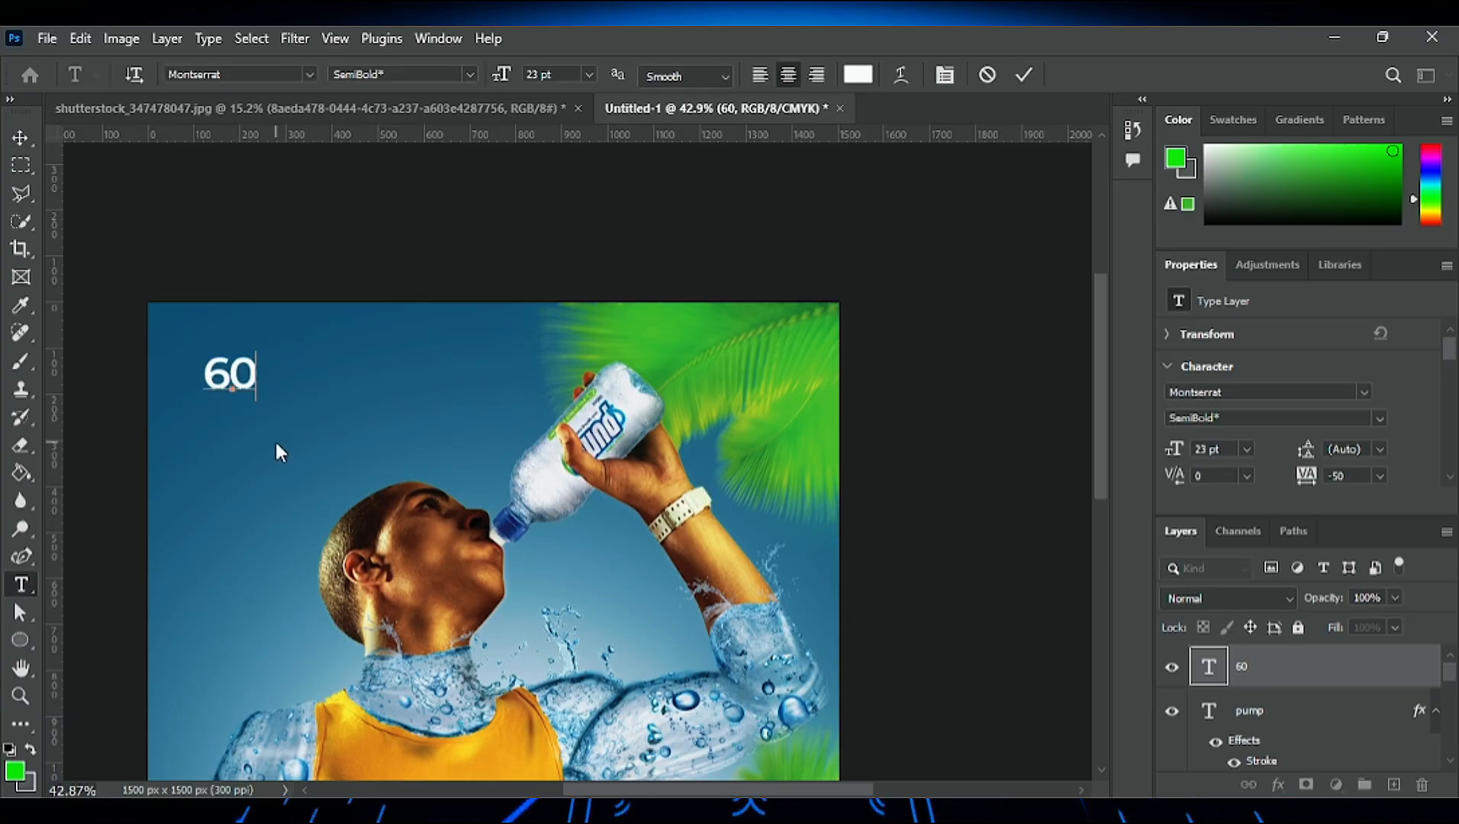
pyautogui.write('% OF YOUR BODY')
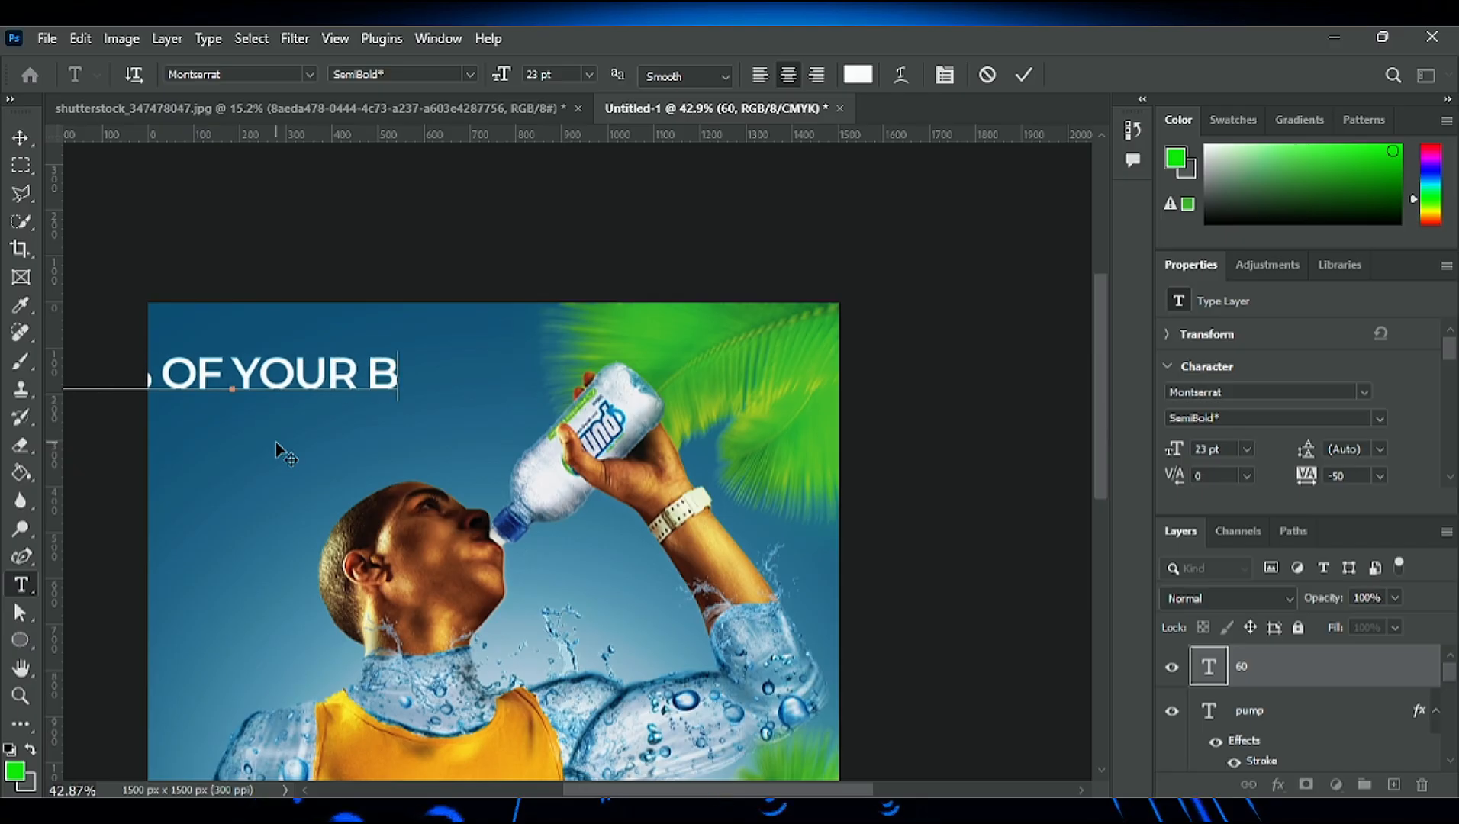
pyautogui.click(1024, 74)
pyautogui.press('v')
# - Reduce the headline to 7 pt and position it above the man's head
pyautogui.moveTo(385, 376); pyautogui.dragTo(495, 384)
pyautogui.moveTo(1174, 448); pyautogui.dragTo(1169, 449)
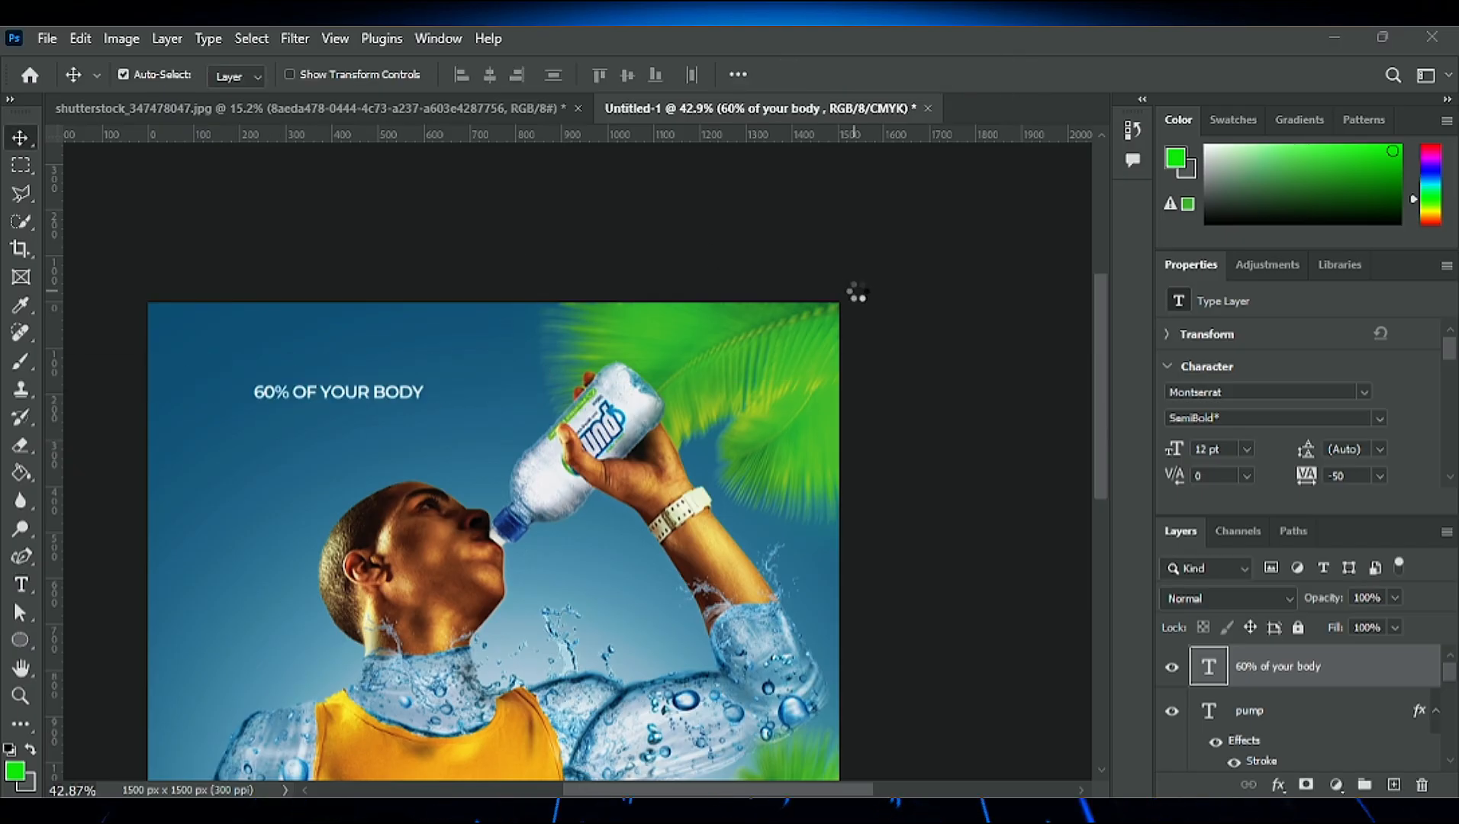
pyautogui.moveTo(383, 393); pyautogui.dragTo(380, 378)
pyautogui.moveTo(1175, 448); pyautogui.dragTo(1168, 448)
# - Complete the headline as "60% OF YOUR BODY IS WATER" with "60%" in a heavier weight, and scale it up
pyautogui.doubleClick(387, 378)
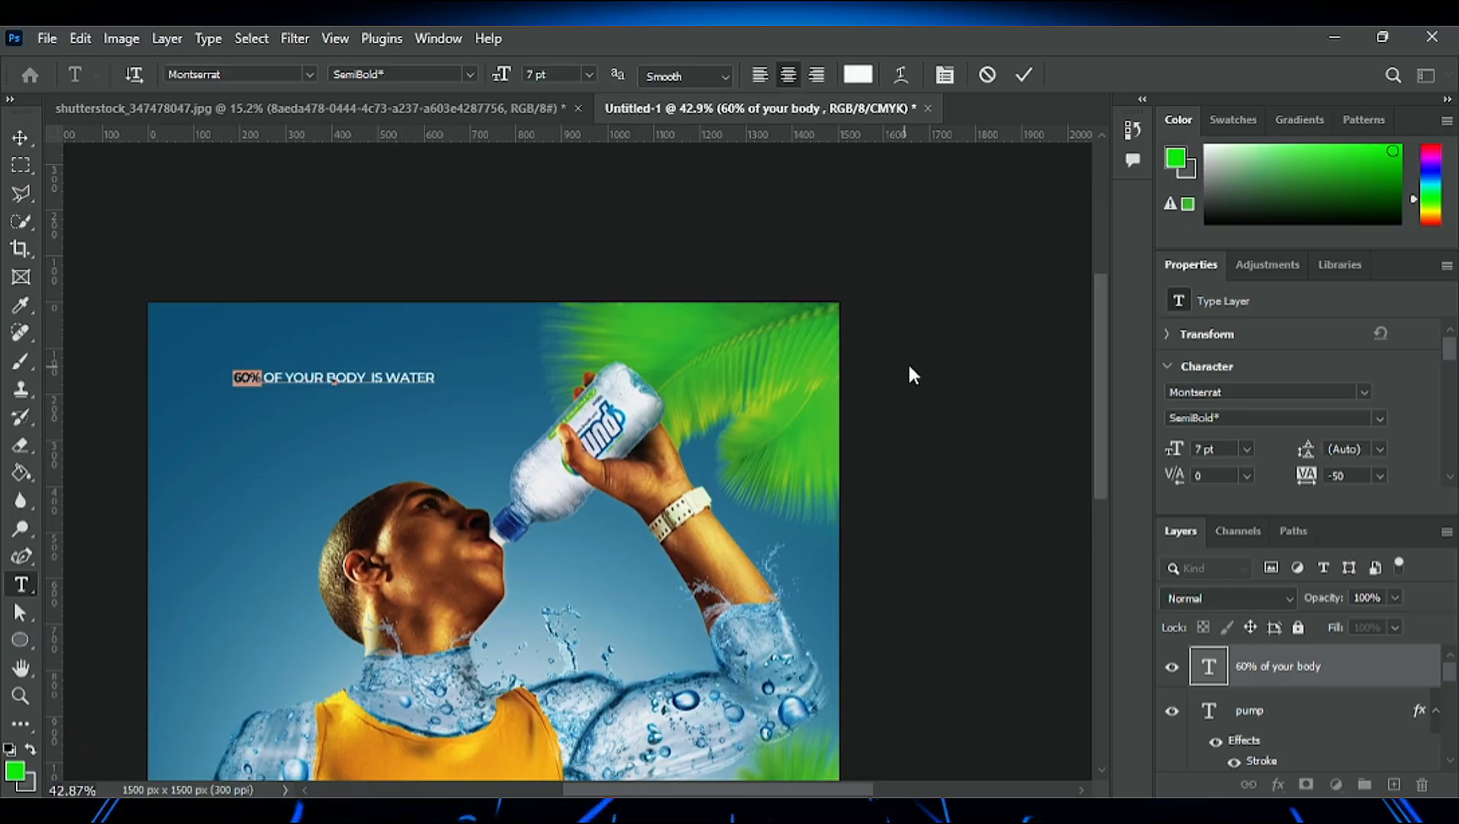
pyautogui.hotkey('ctrl', 'Return')
pyautogui.hotkey('ctrl', 't')
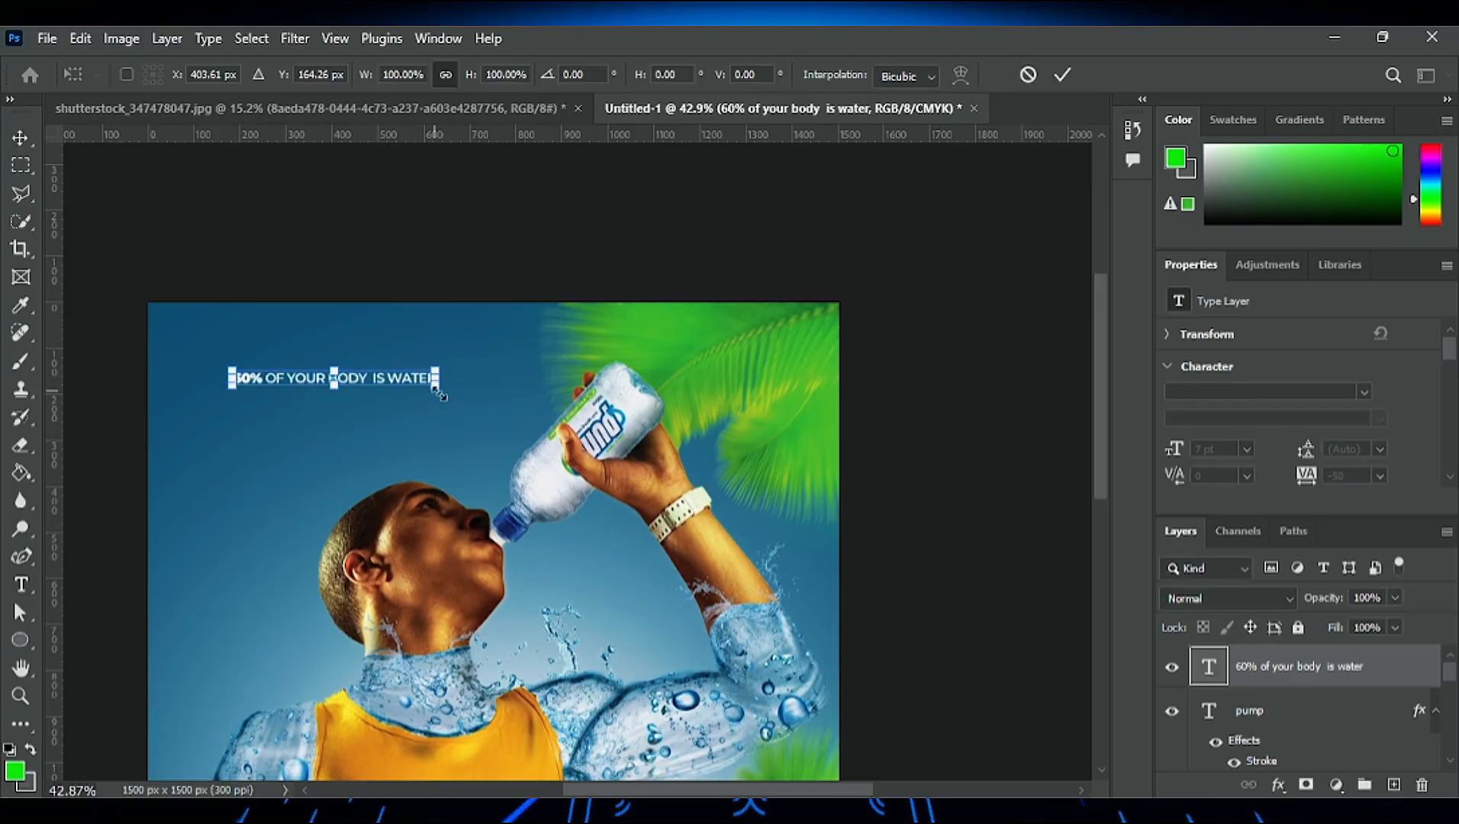
pyautogui.moveTo(436, 389); pyautogui.dragTo(478, 438)
pyautogui.click(1062, 75)
# - Duplicate the headline directly beneath itself and rewrite the copy as "choose the best" in Montserrat Light
pyautogui.moveTo(388, 383); pyautogui.dragTo(325, 389)
pyautogui.click(387, 406)
pyautogui.doubleClick(391, 412)
pyautogui.write('choose the best')
pyautogui.click(1021, 73)
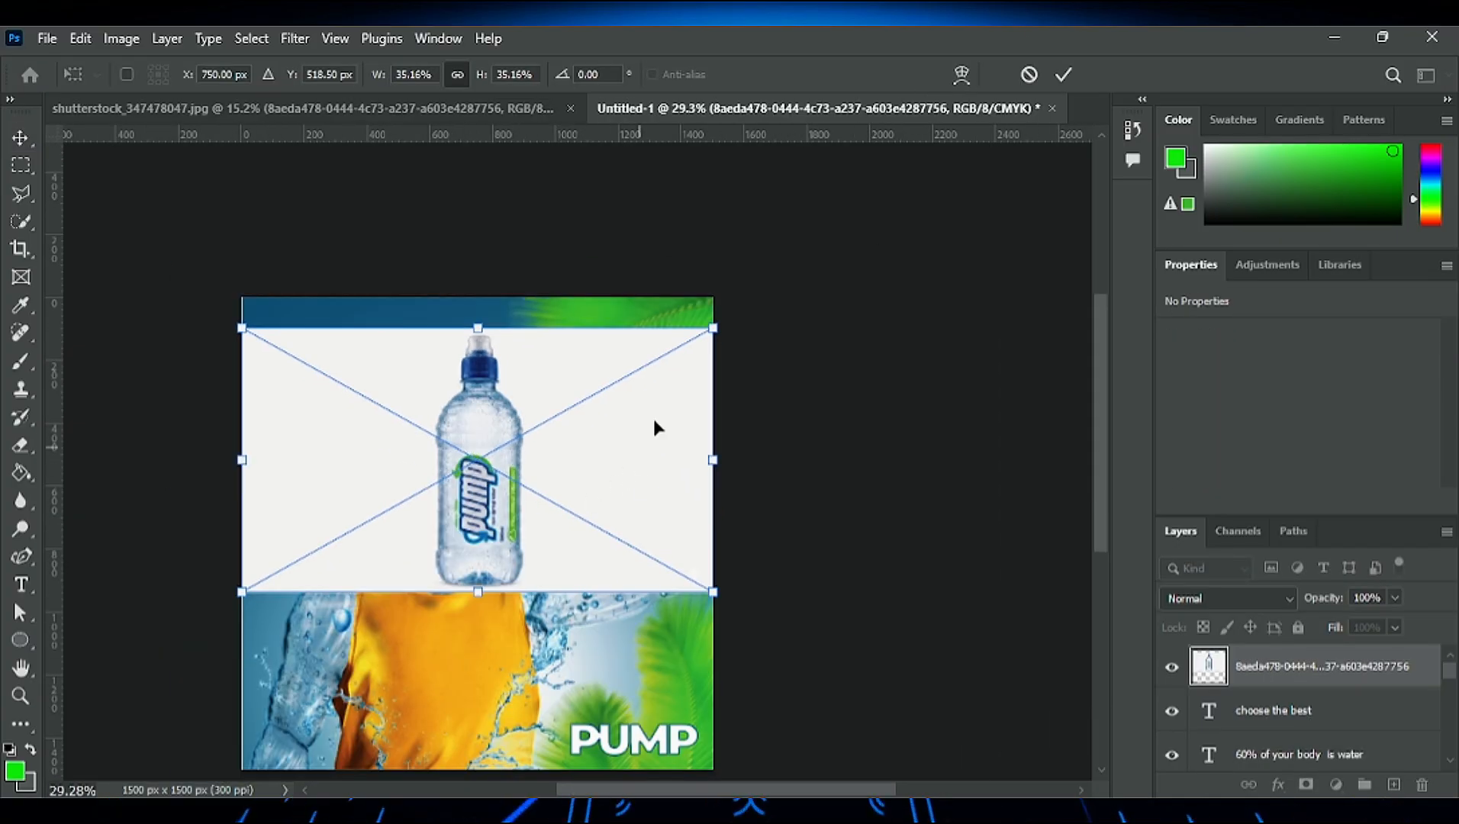
# - Place the bottle image and the Pump logo, using the logo instead of the PUMP text, and remove the bottle image's background
pyautogui.press('Return')
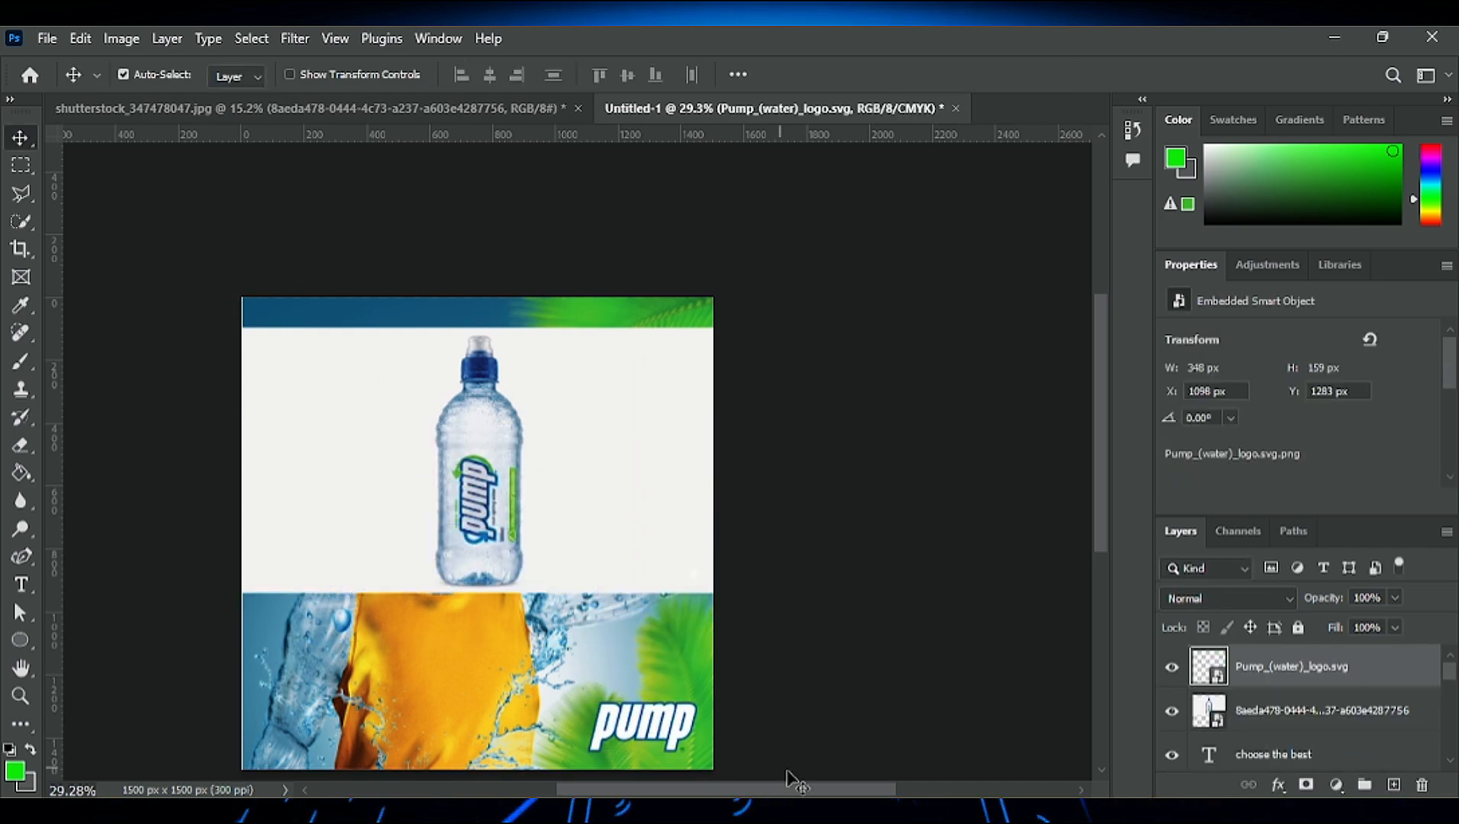
pyautogui.click(1310, 714)
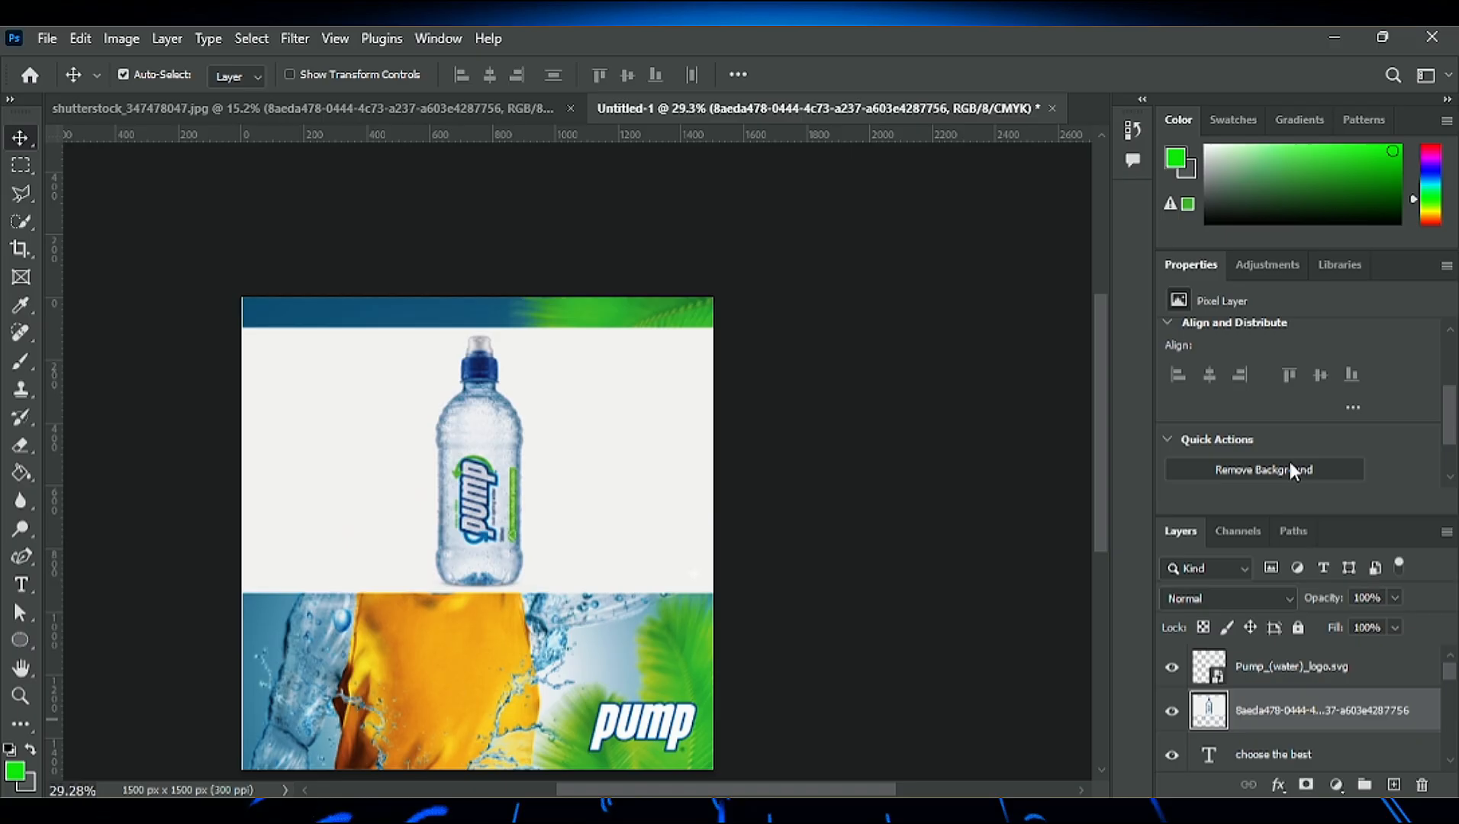
pyautogui.click(1287, 469)
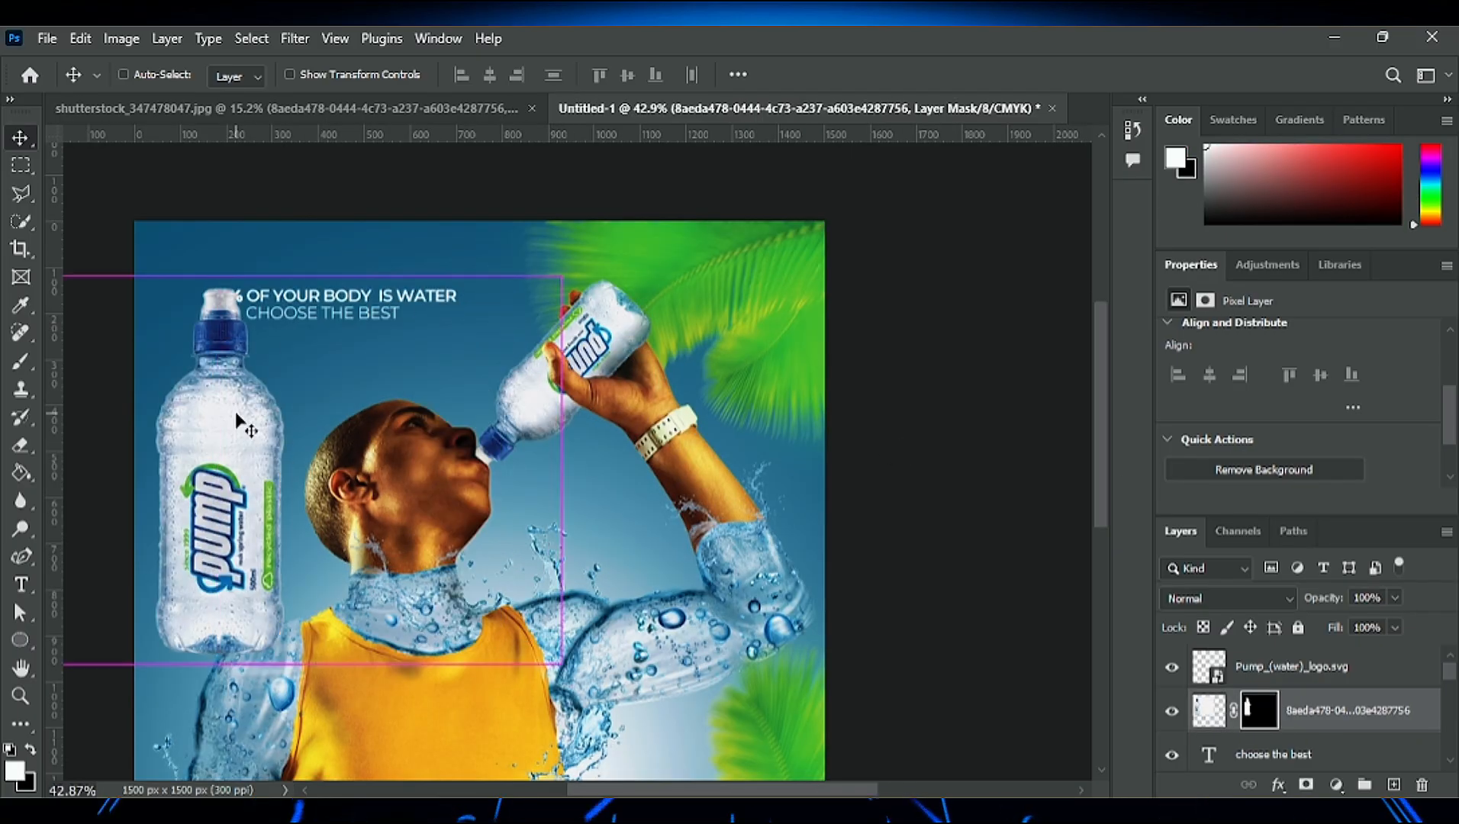
# - Scale the bottle to 32.62% beside the headline's left end and shift the "choose the best" line slightly left
pyautogui.hotkey('ctrl', 't')
pyautogui.moveTo(132, 575); pyautogui.dragTo(166, 374)
pyautogui.moveTo(322, 258); pyautogui.dragTo(273, 283)
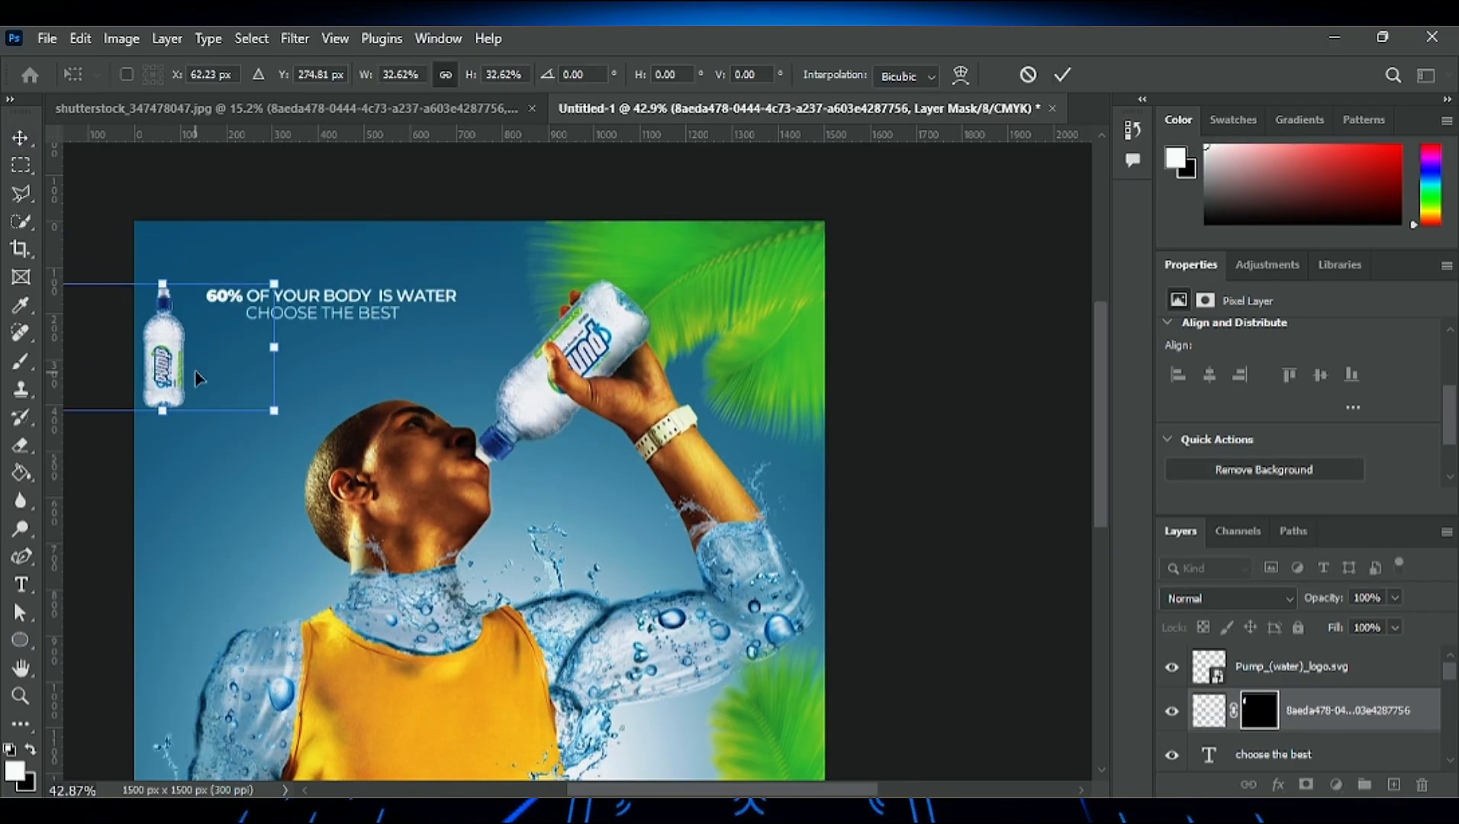
pyautogui.moveTo(195, 376); pyautogui.dragTo(223, 366)
pyautogui.press('Return')
pyautogui.moveTo(296, 313); pyautogui.dragTo(276, 313)
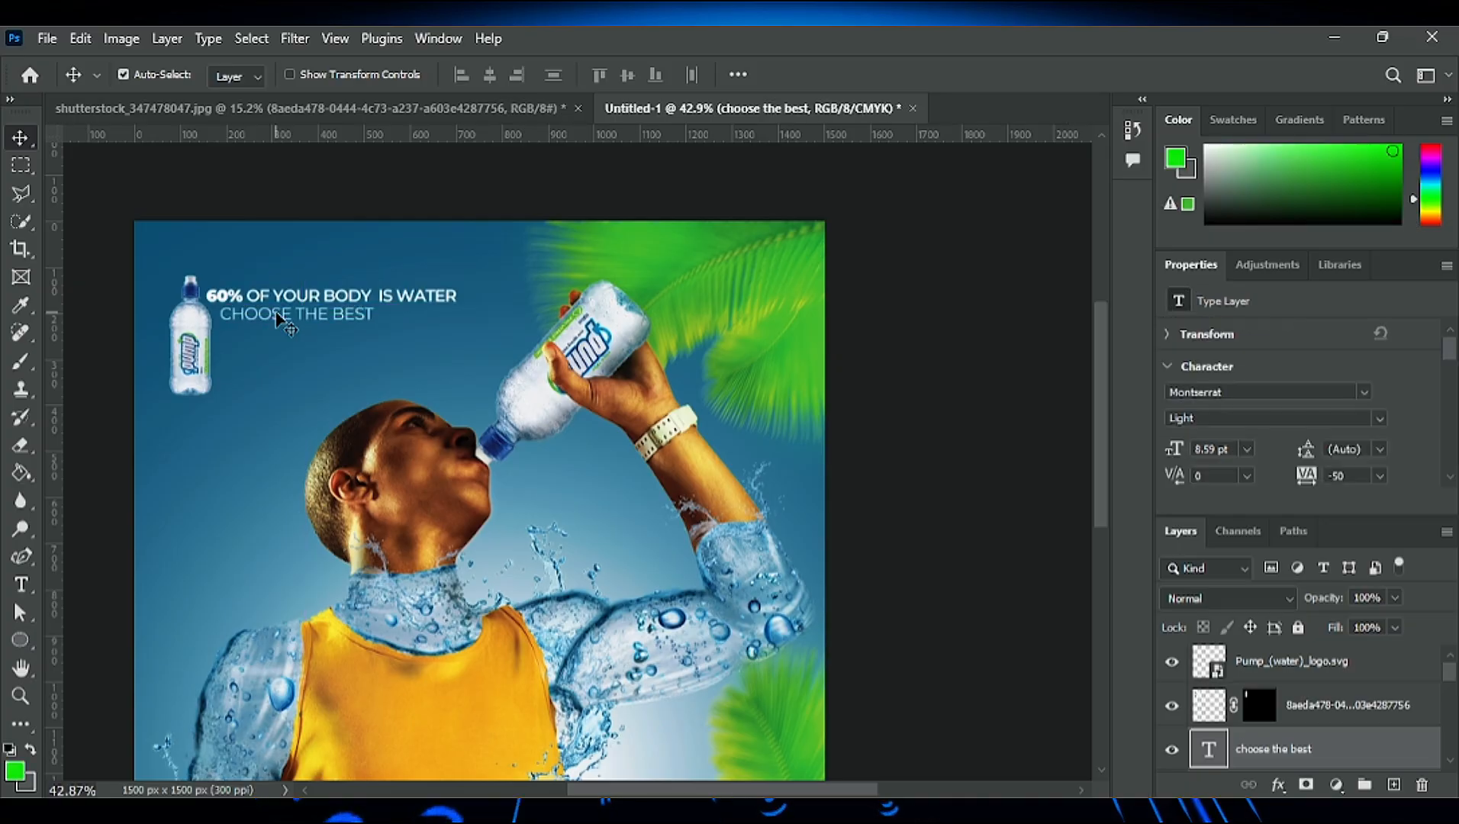
pyautogui.scroll(-2, 574, 460)
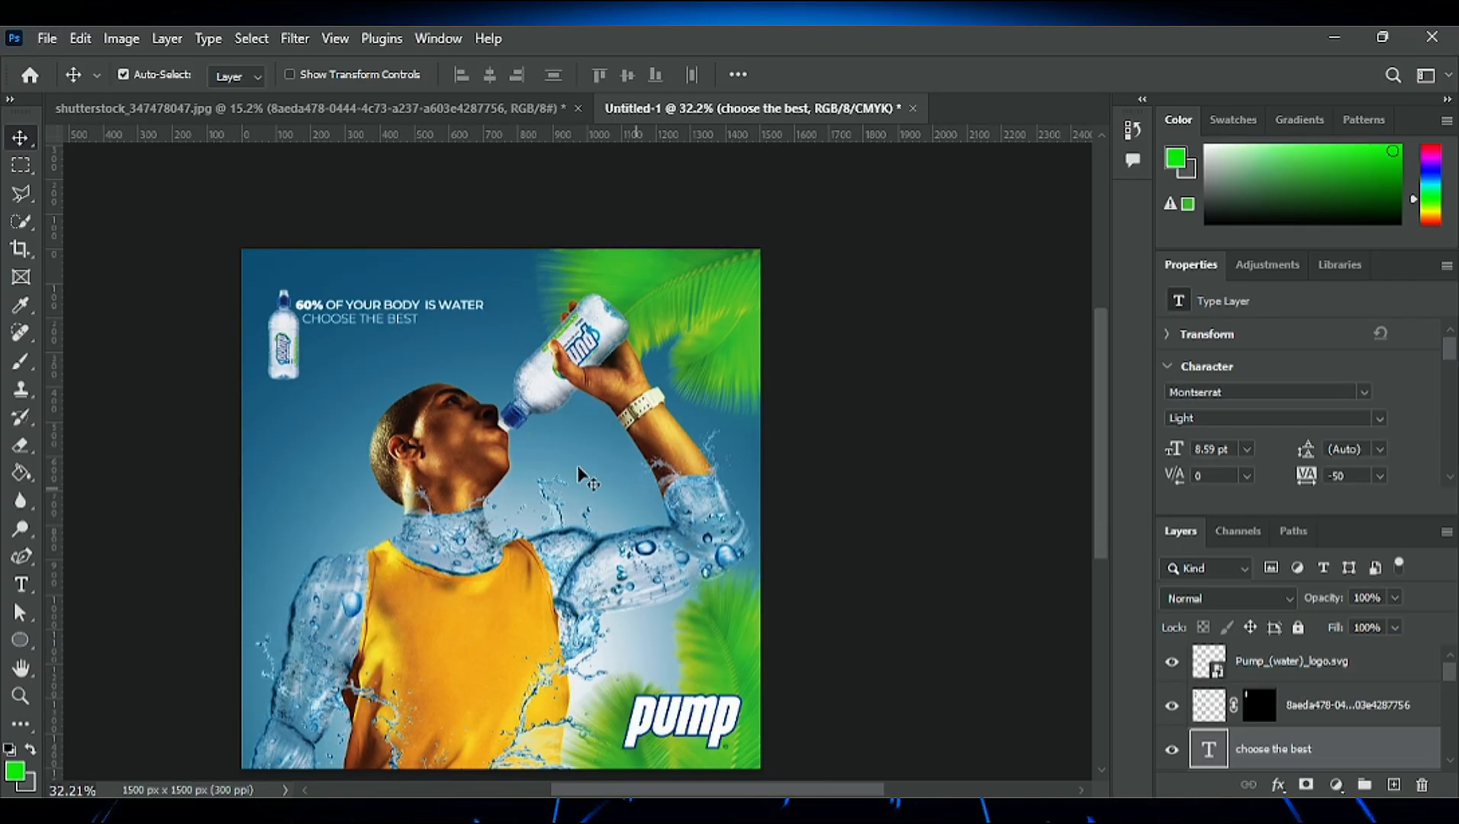
# - Add a Color Balance adjustment on top with midtones at Cyan–Red -34, Magenta–Green -1 and Yellow–Blue +17
pyautogui.scroll(1, 403, 380)
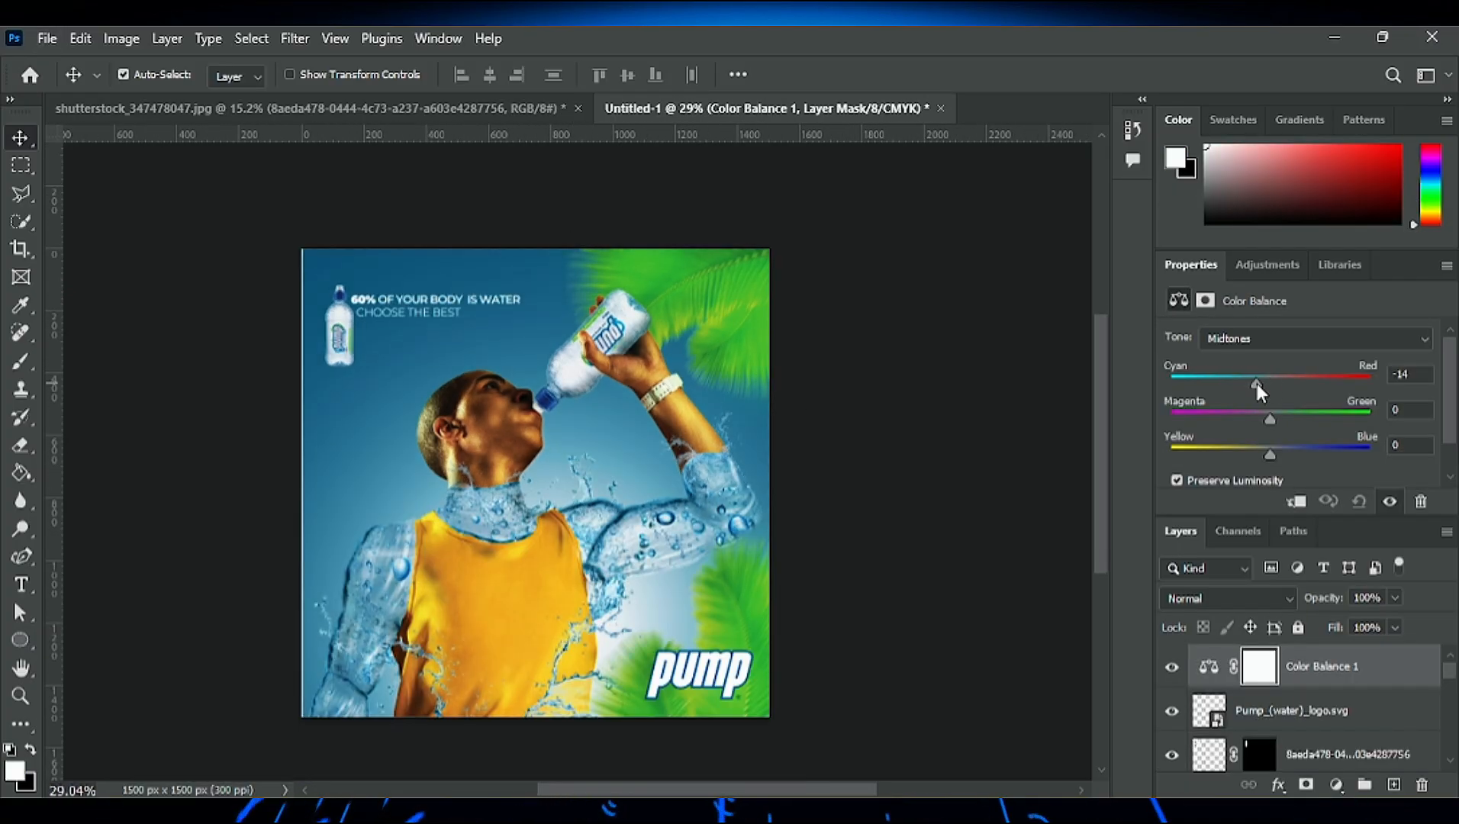
pyautogui.moveTo(1267, 422); pyautogui.dragTo(1287, 456)
pyautogui.moveTo(1252, 384); pyautogui.dragTo(1233, 385)
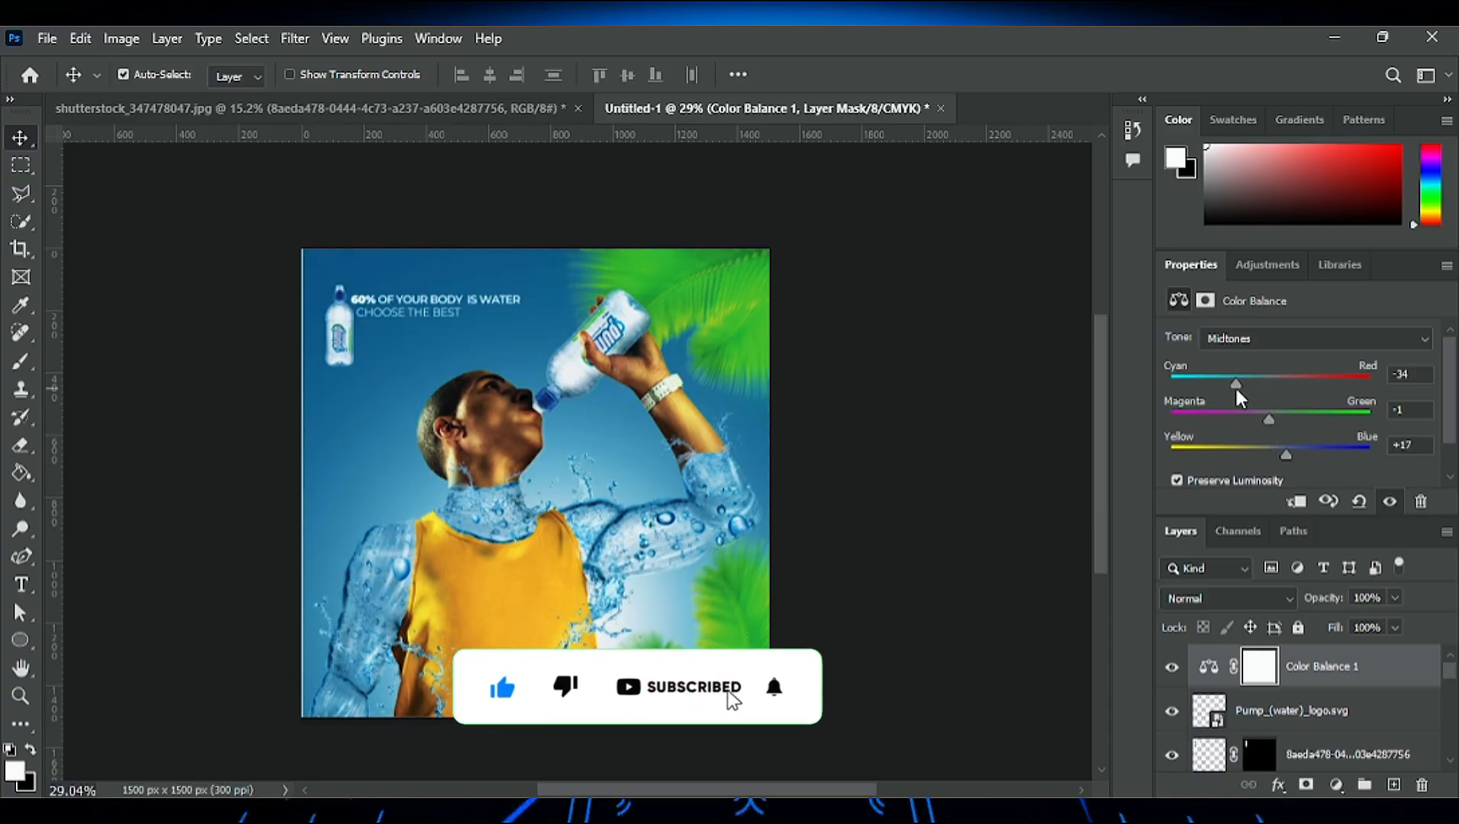
pyautogui.scroll(6, 573, 587)
pyautogui.scroll(-2, 605, 588)
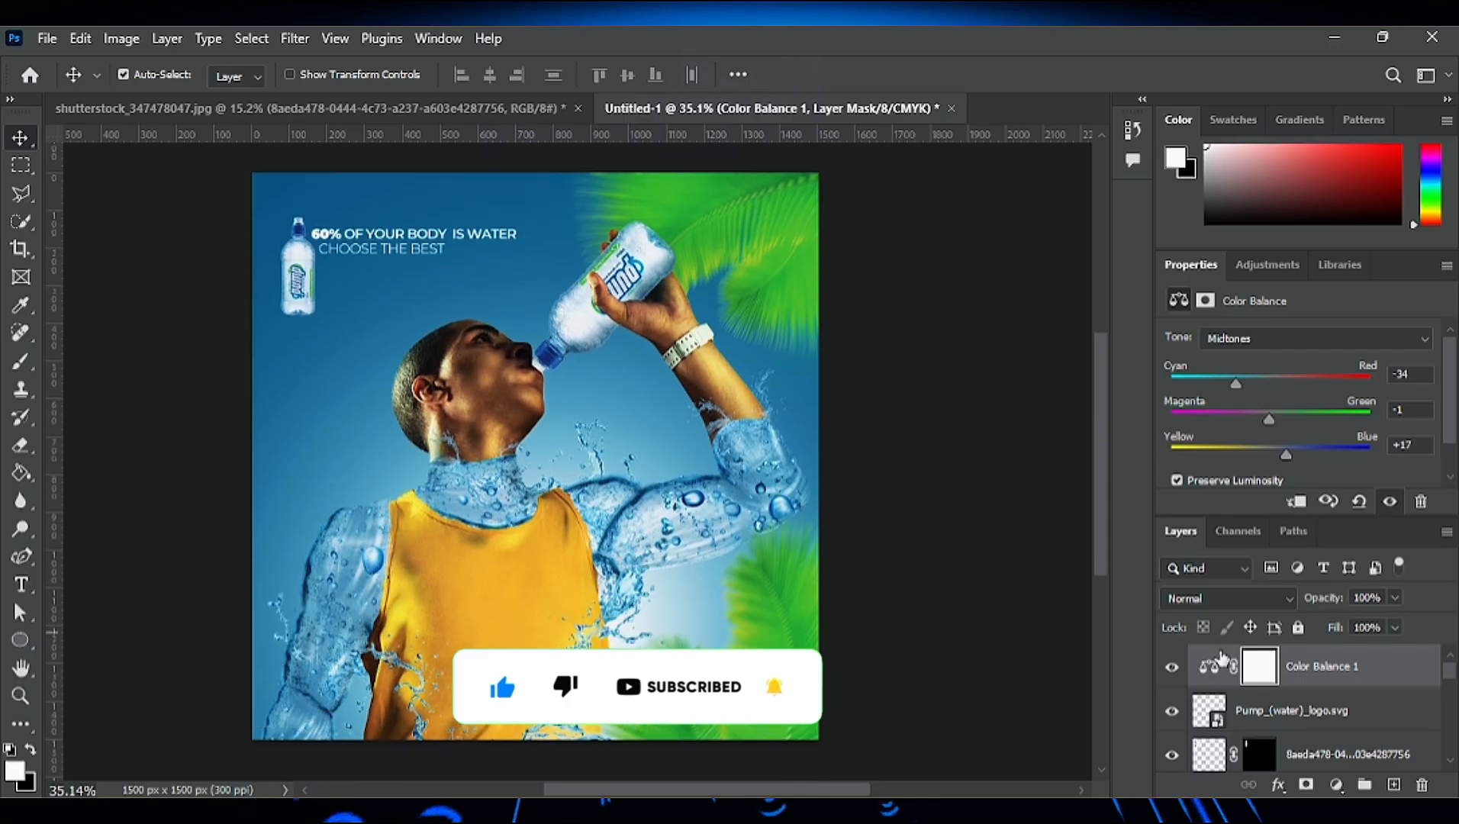
pyautogui.moveTo(1270, 455); pyautogui.dragTo(1289, 454)
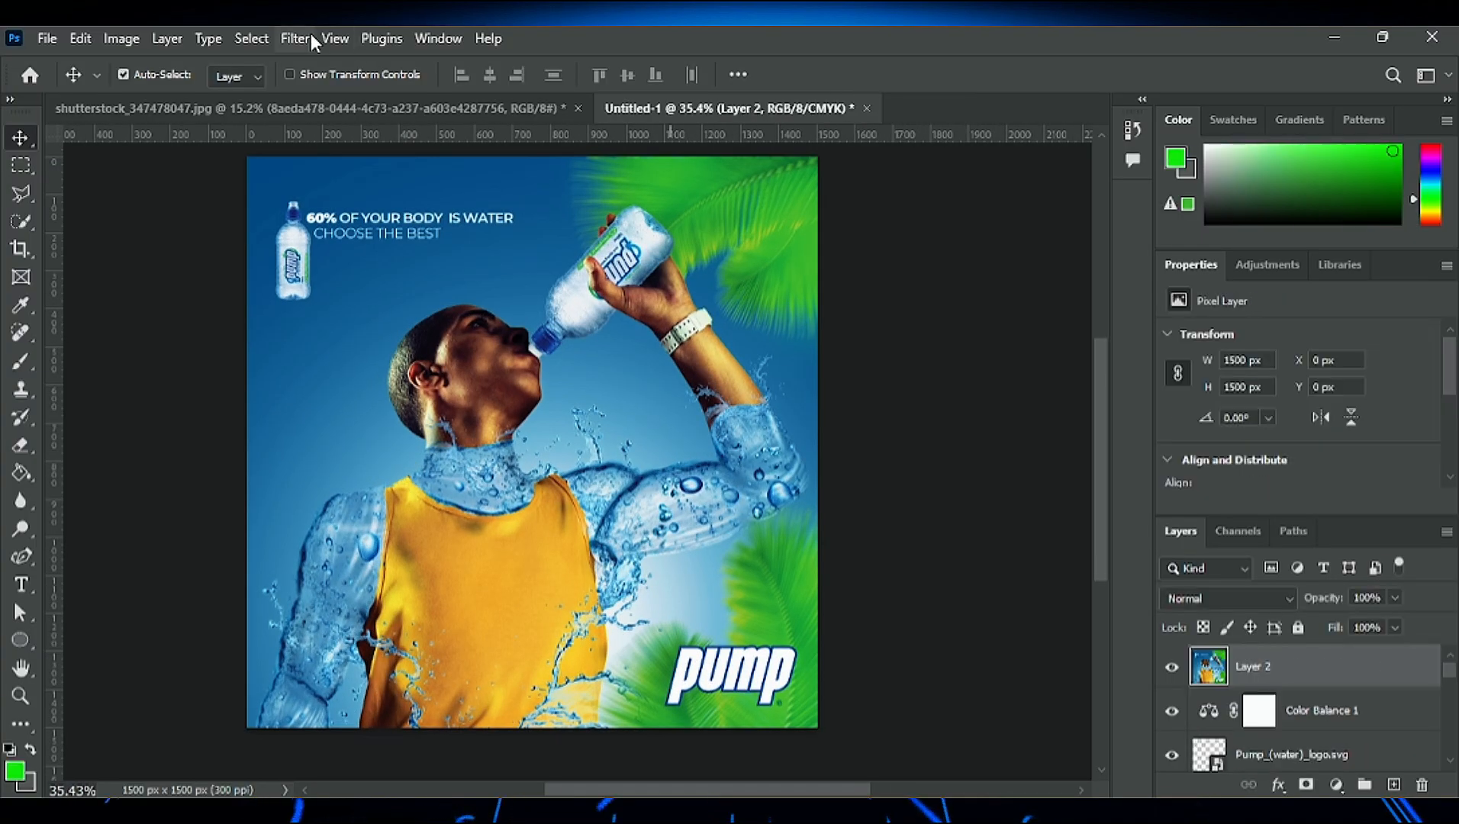
pyautogui.press('space')
pyautogui.scroll(5, 589, 412)
pyautogui.scroll(-6, 420, 366)
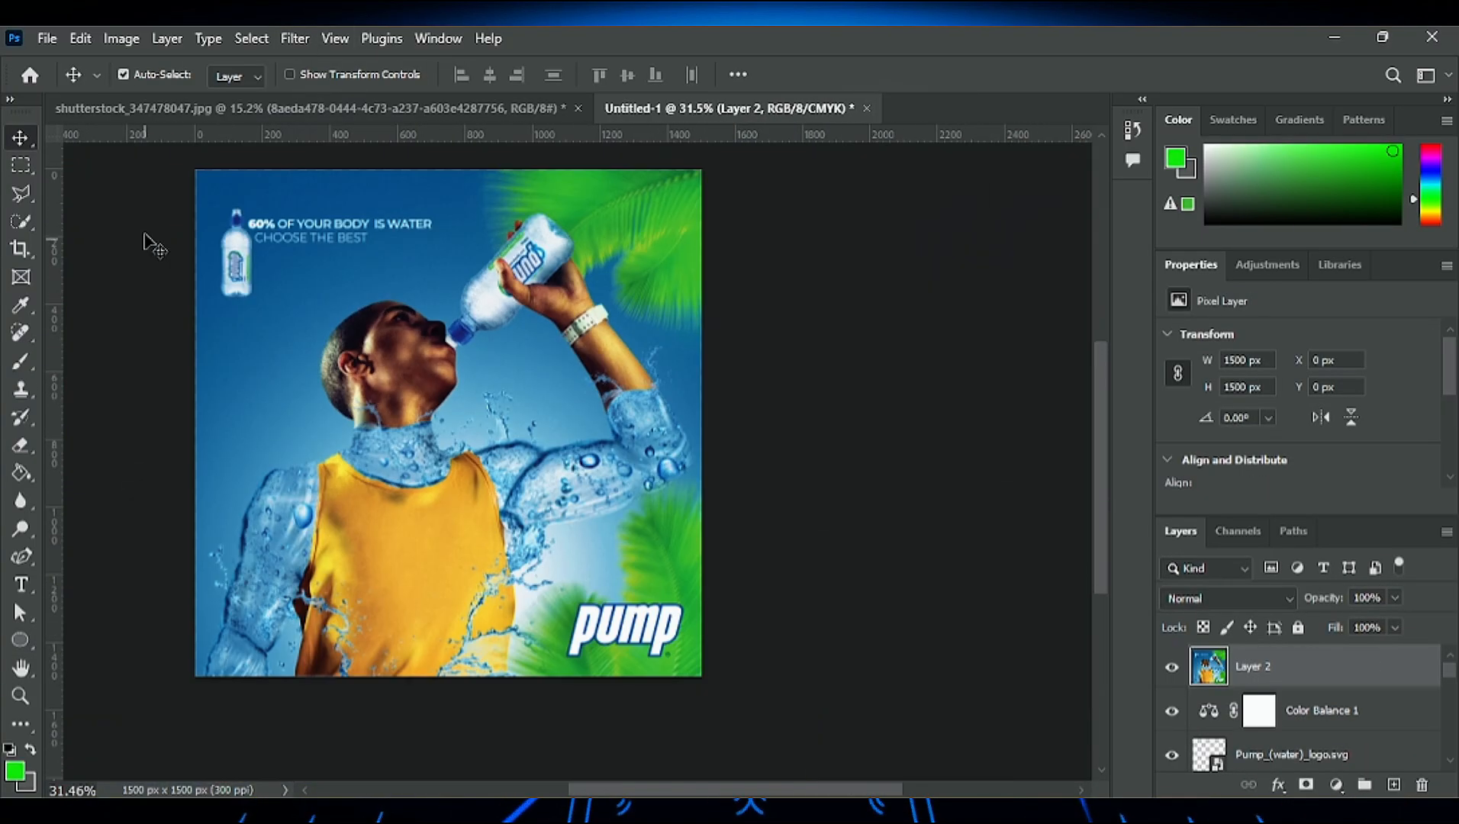